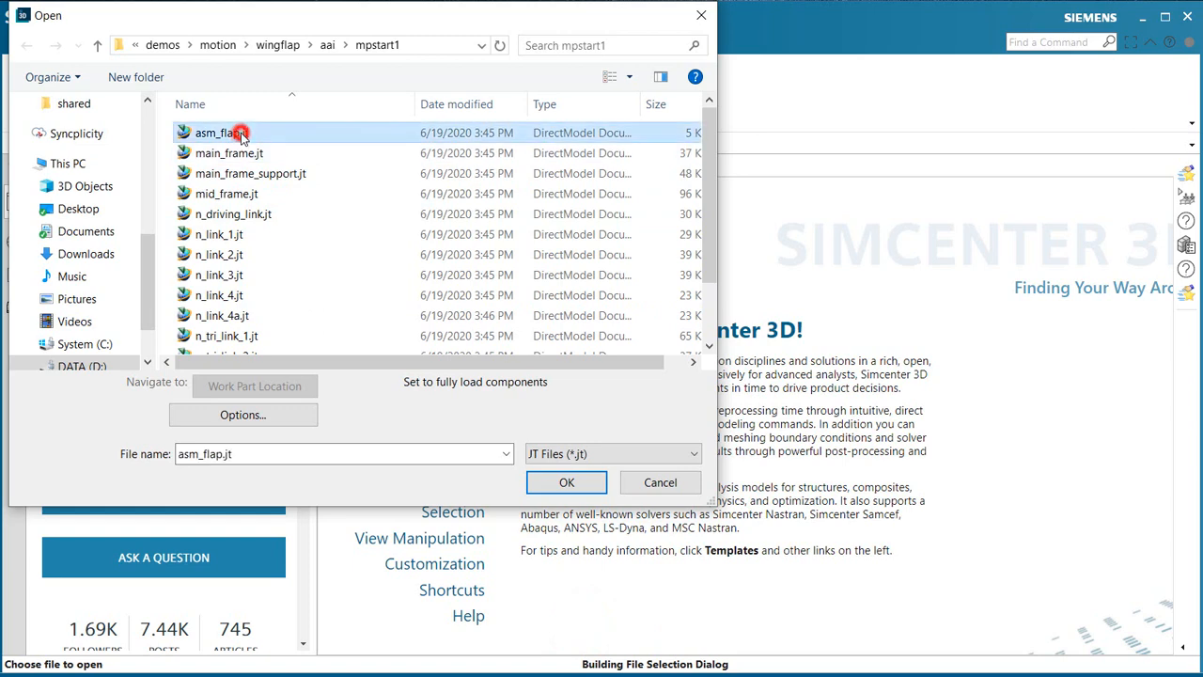
Step: Open asm_flap.jt and orbit the wing flap assembly to look at its linkage end
click(555, 481)
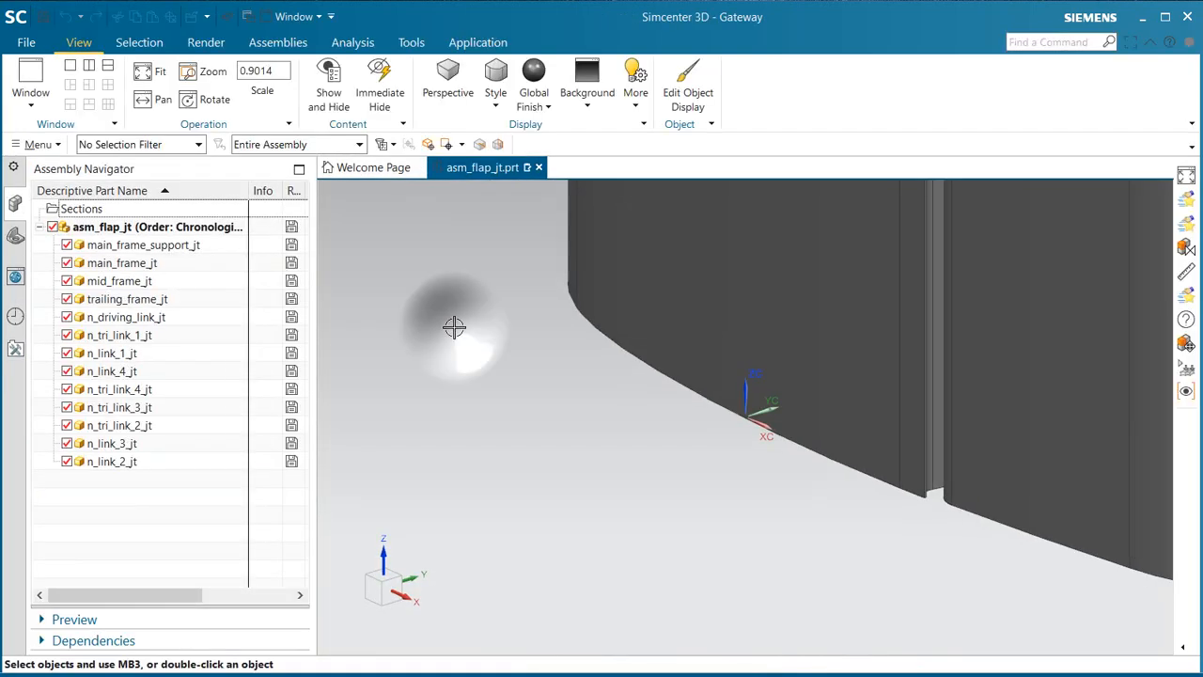
right_drag(454, 326, 430, 354)
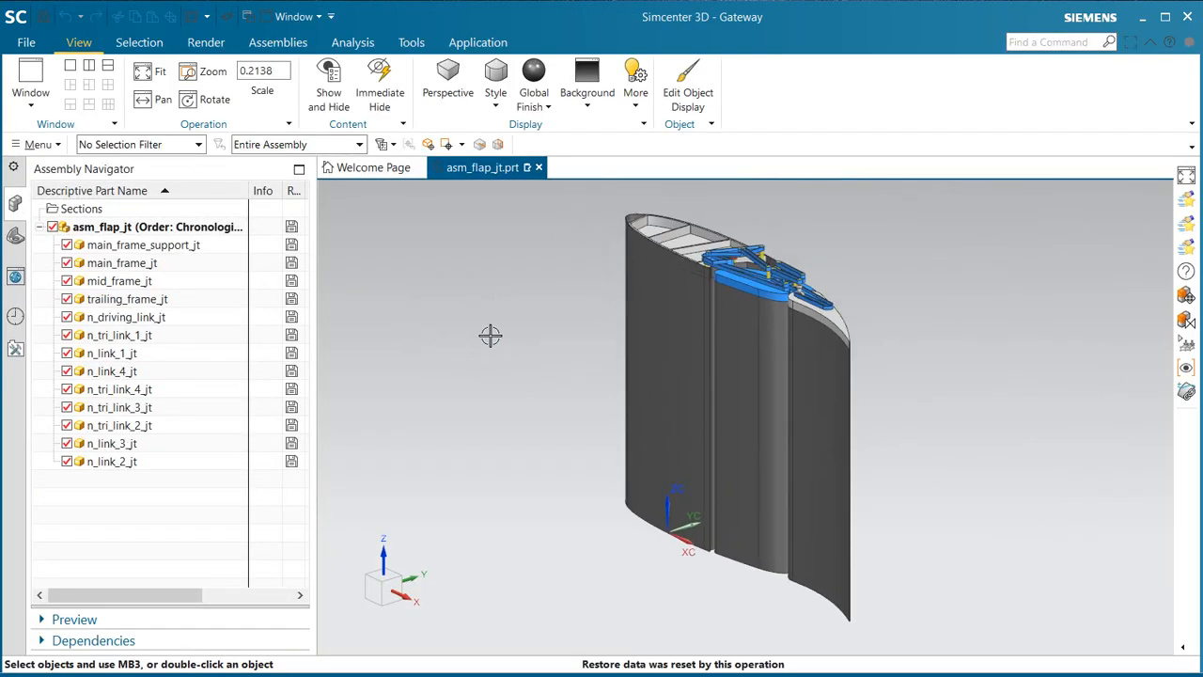
middle_drag(538, 319, 550, 401)
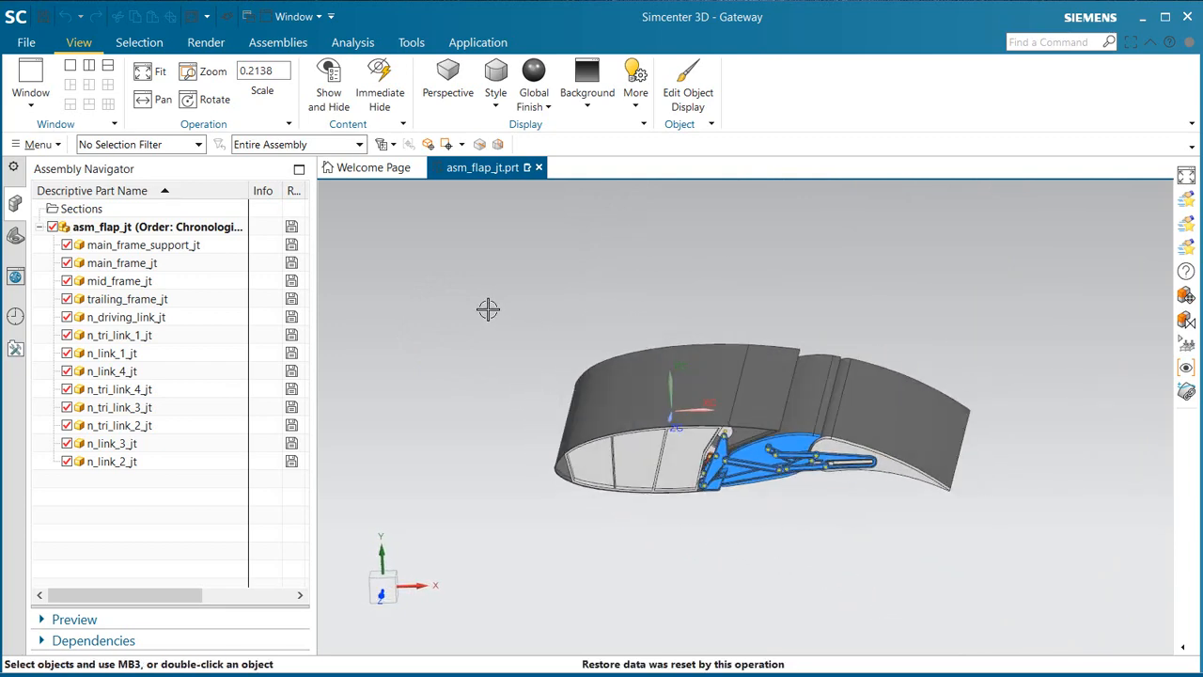
Step: Switch to Pre/Post and create a new FEM and simulation using Simcenter 3D Multiphysics, Coupled Flow-Structural, with an idealized part
key(ctrl+m)
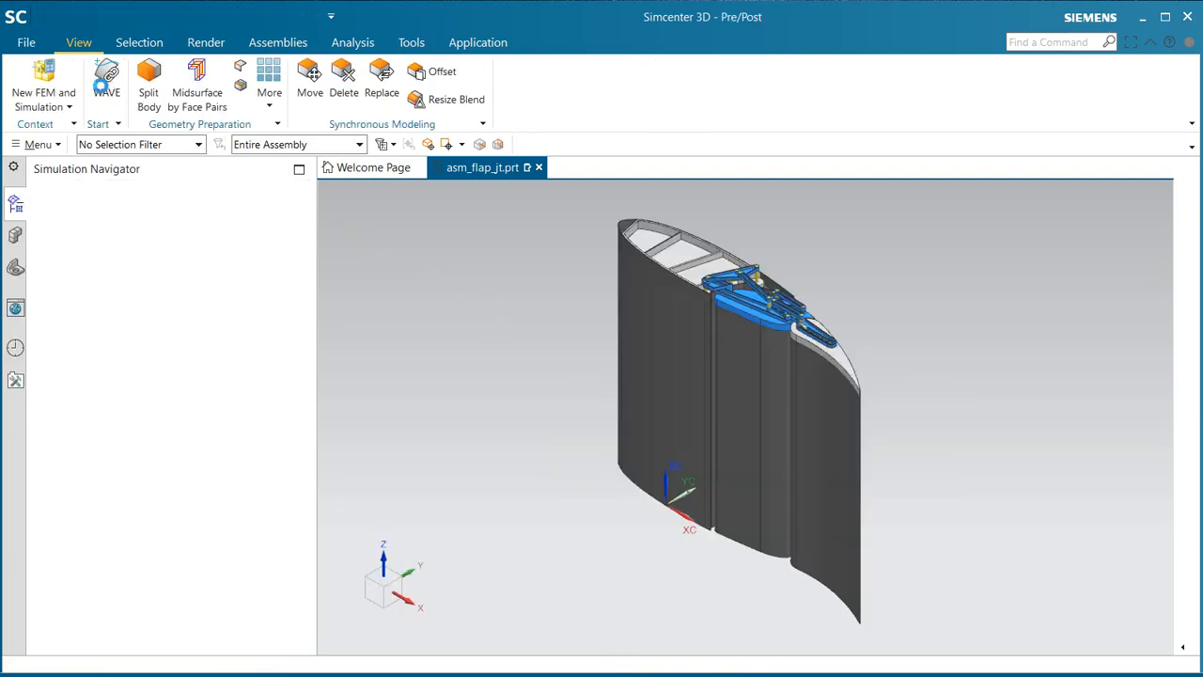
click(43, 77)
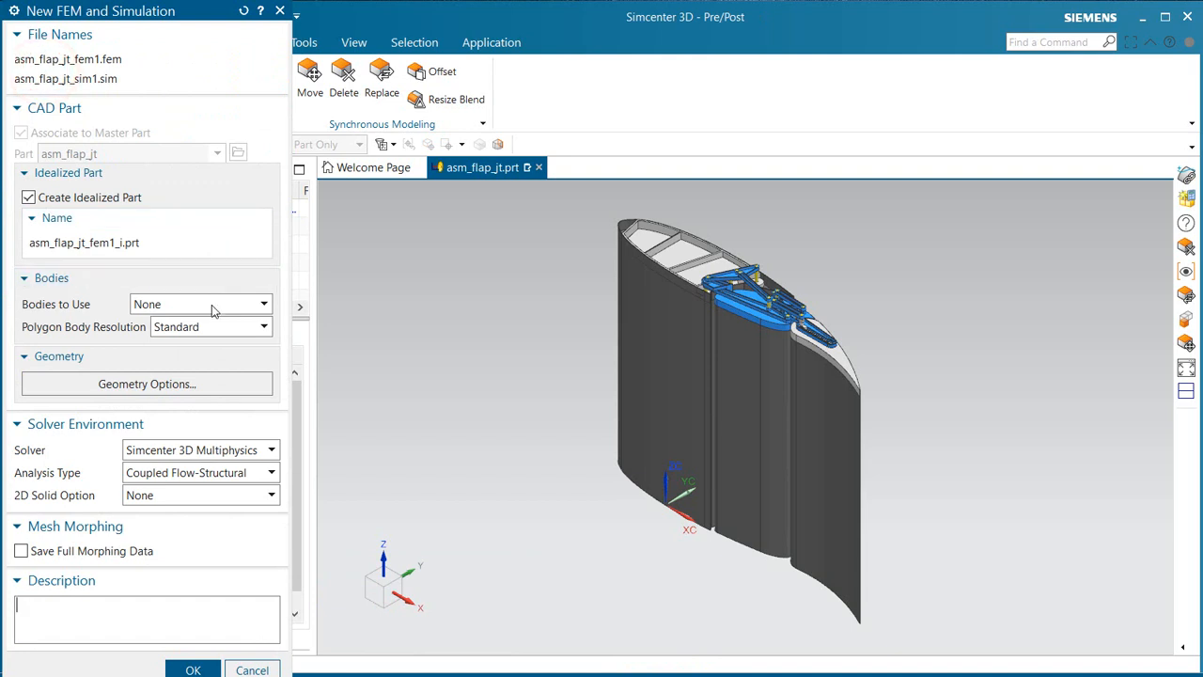
middle_click(208, 476)
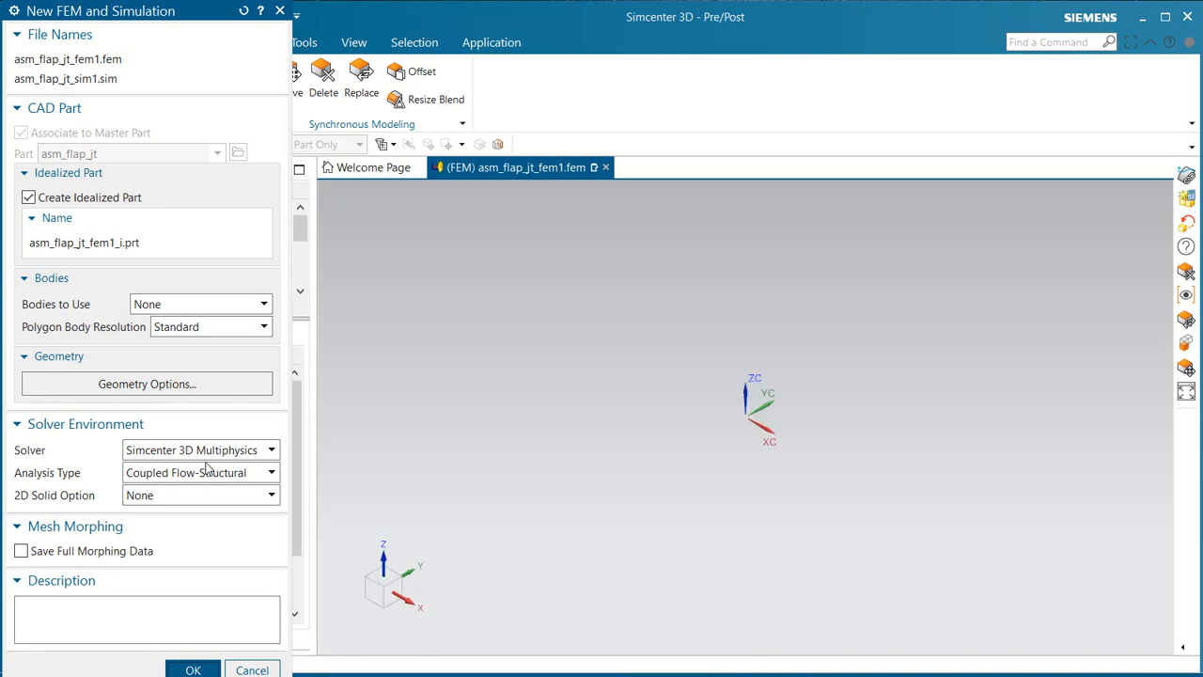
middle_click(209, 470)
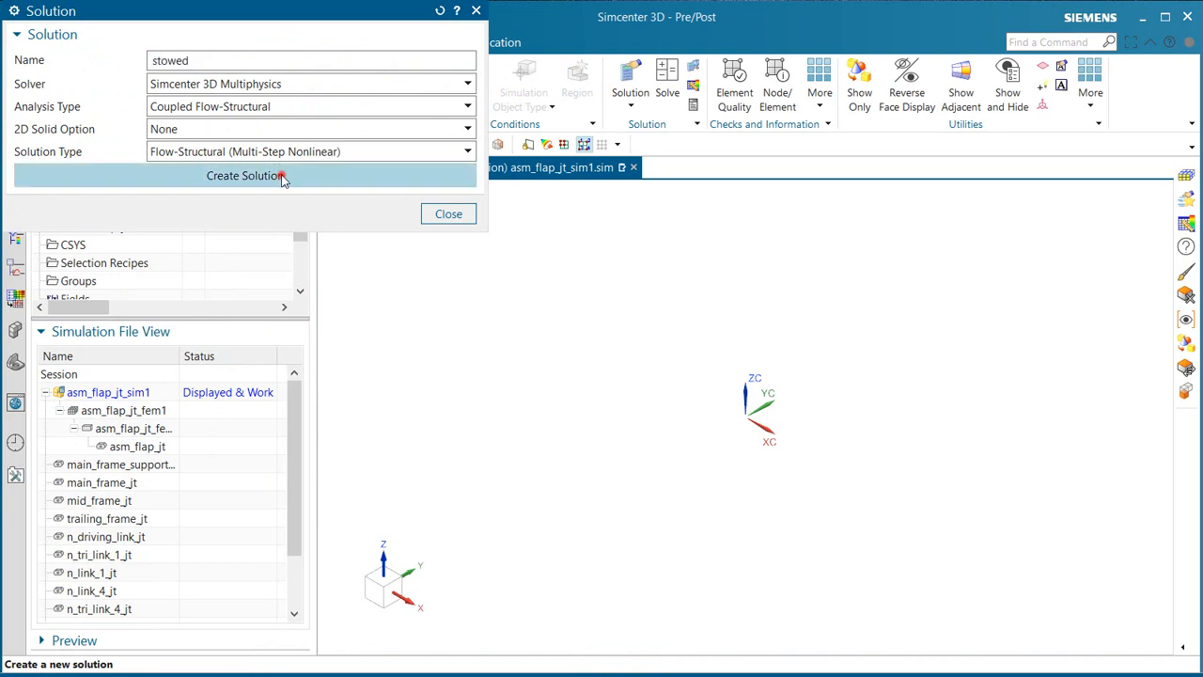
Step: Create the Flow-Structural (Multi-Step Nonlinear) solution named stowed, keeping Mixing Length as the turbulence model
click(281, 176)
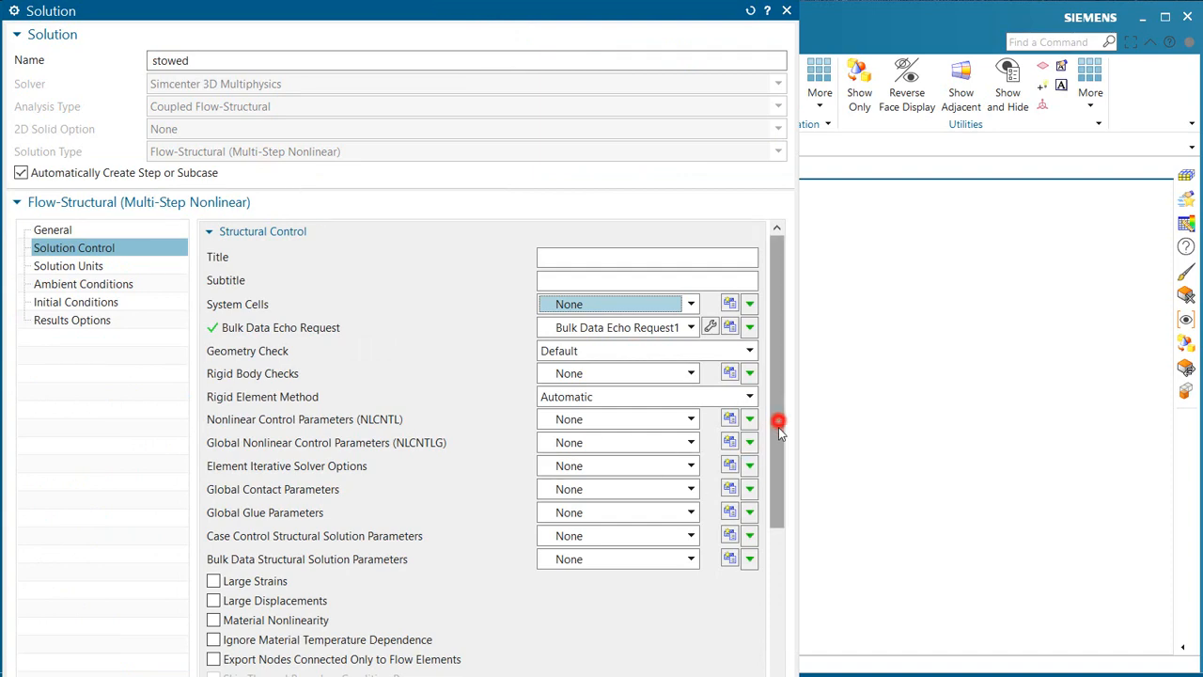
drag(778, 427, 771, 583)
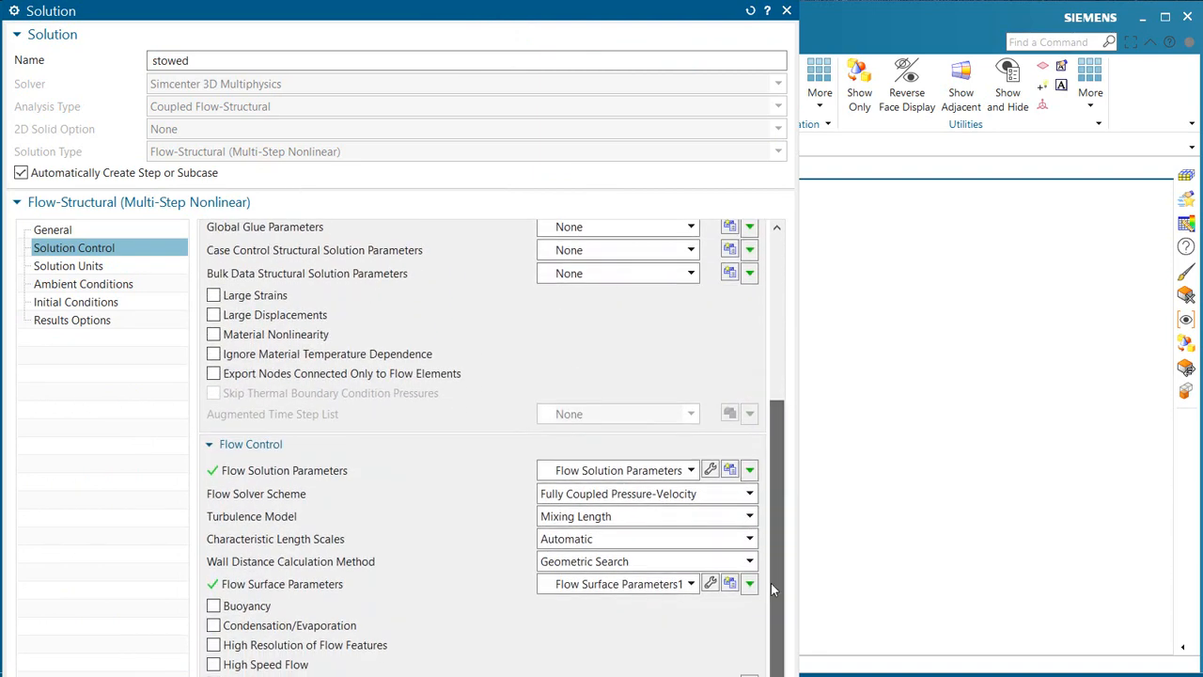
click(711, 514)
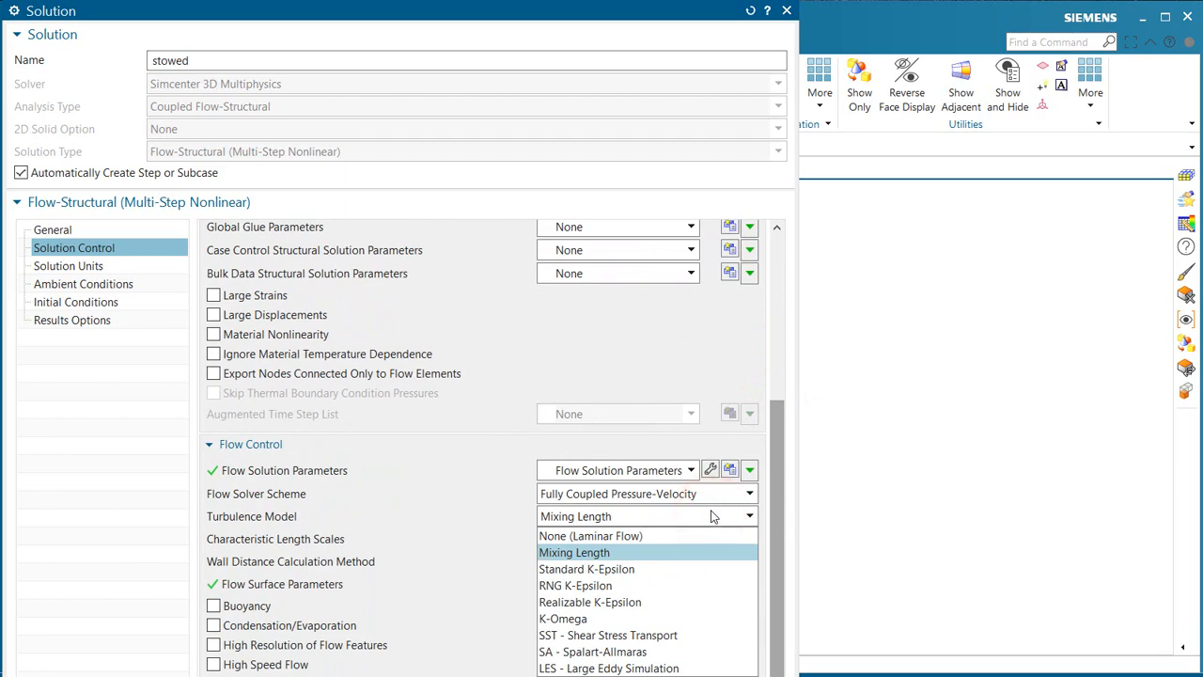
click(712, 515)
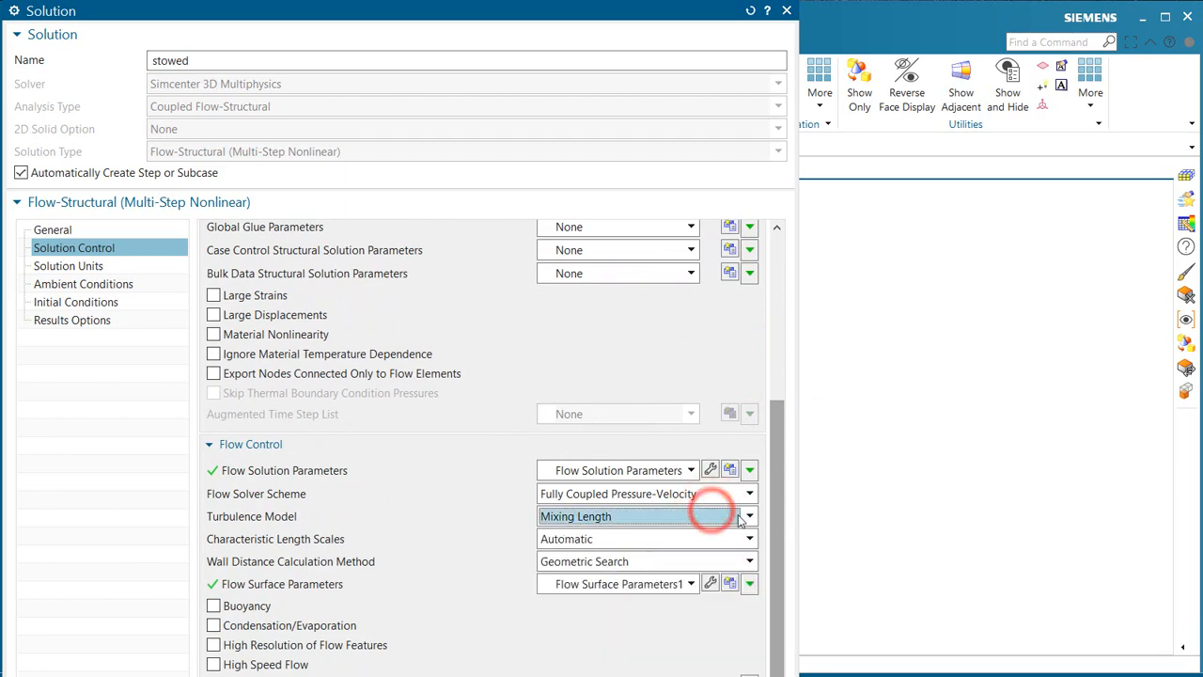
drag(781, 496, 781, 515)
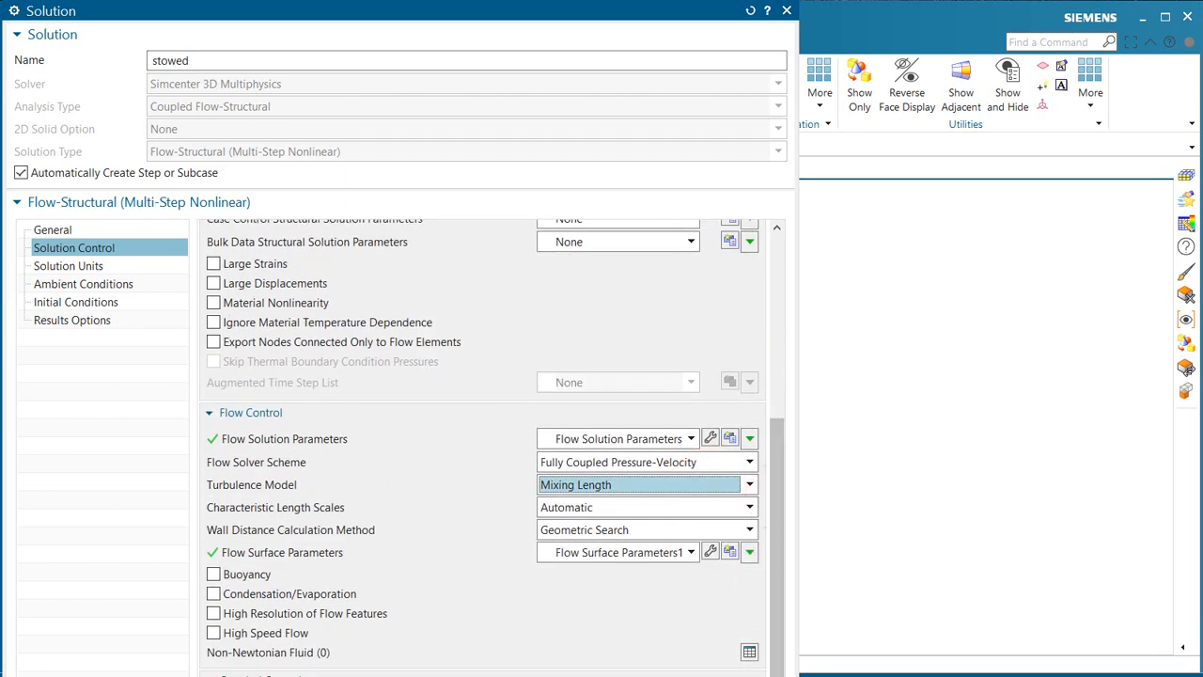
key(Return)
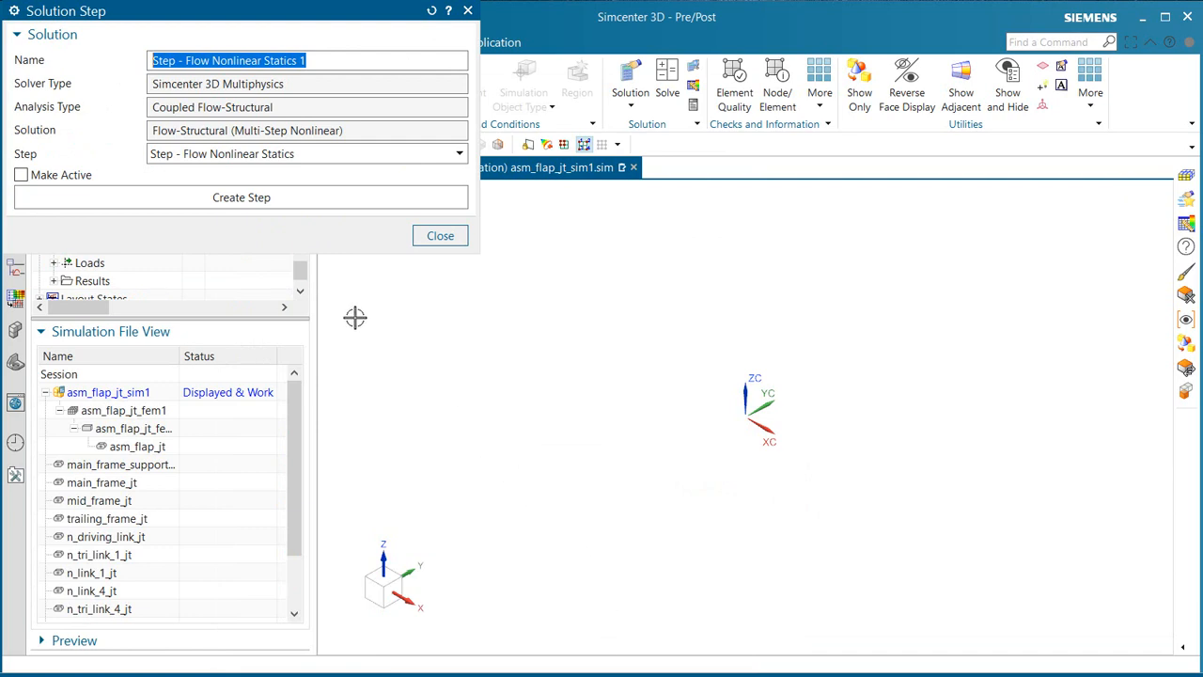
Step: Create a Flow Nonlinear Statics solution step named t0 with an end time of 0 s
click(307, 196)
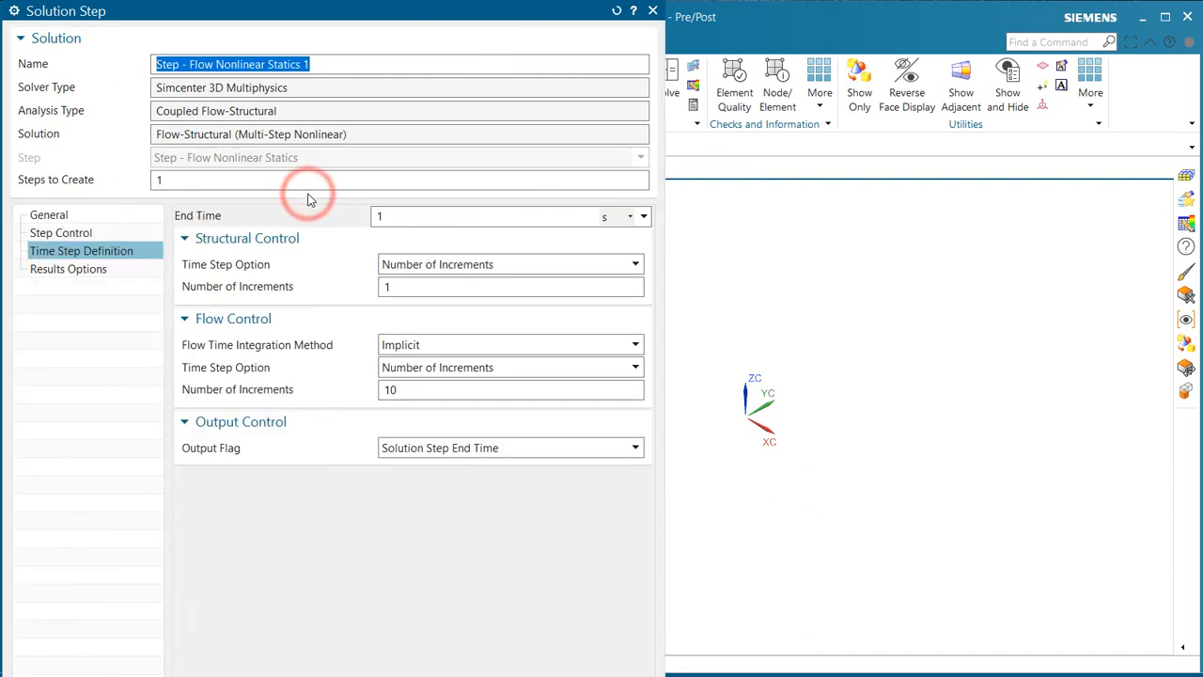
text(t0)
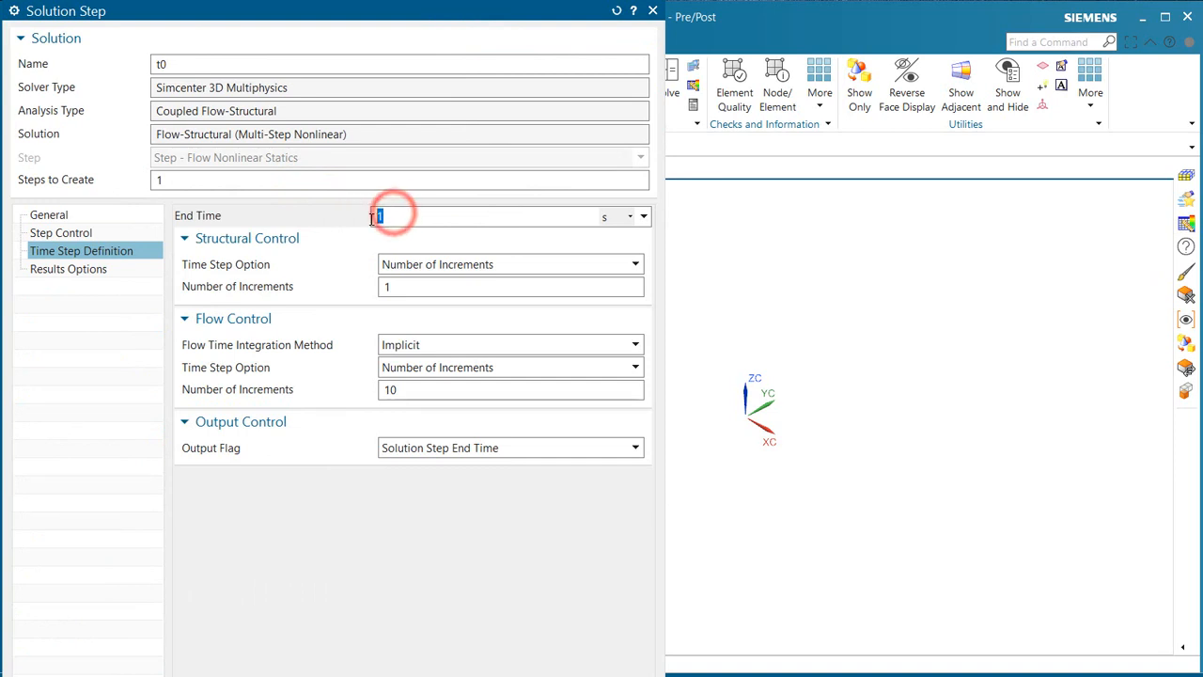
text(0)
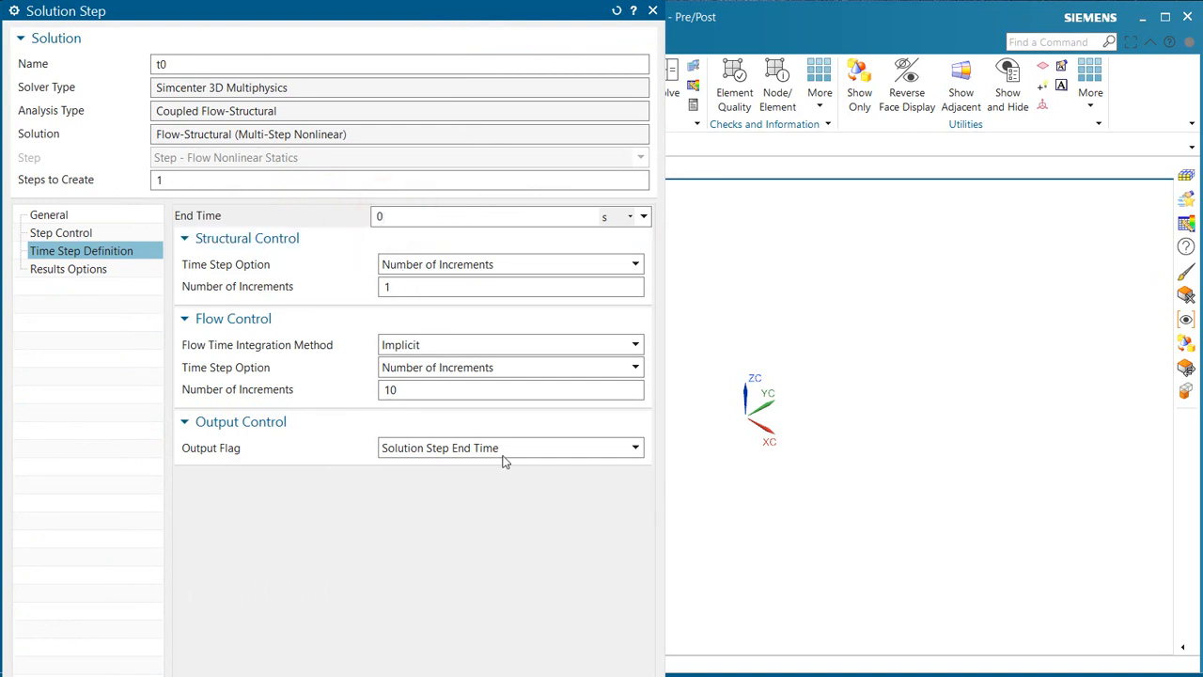
key(Return)
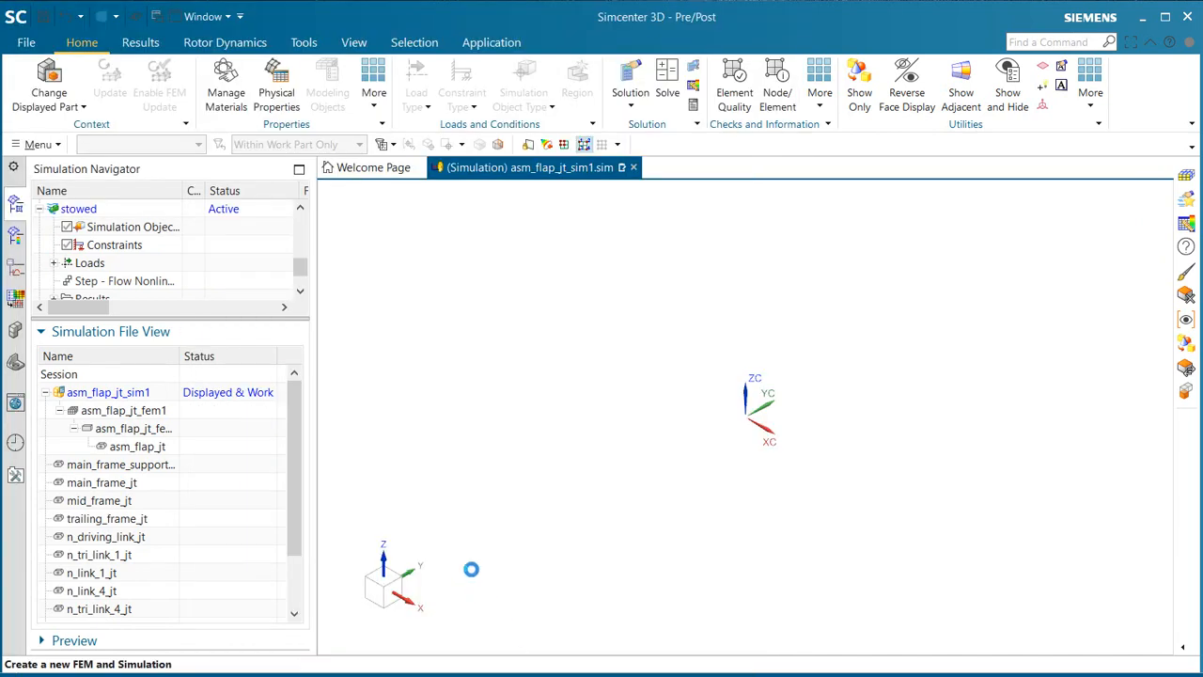
Step: Make asm_flap_jt_sim1 the work part and enlarge the simulation tree to show the stowed solution
click(129, 392)
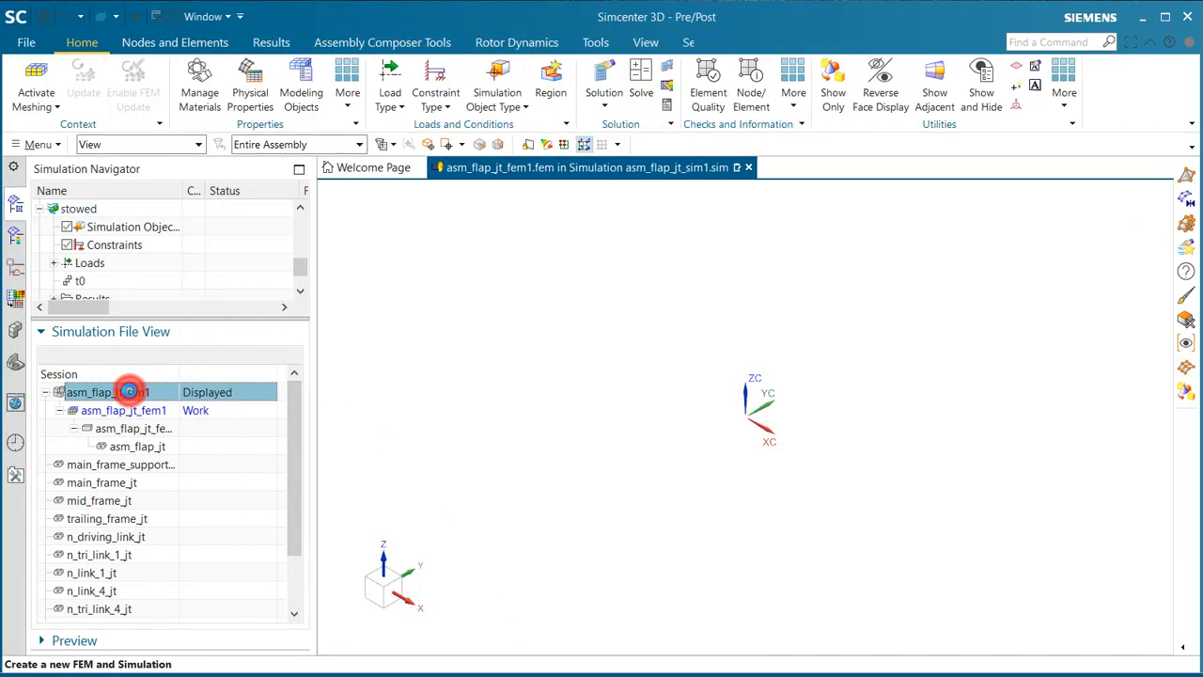
double_click(128, 391)
drag(173, 320, 173, 466)
scroll(112, 313, up, 1)
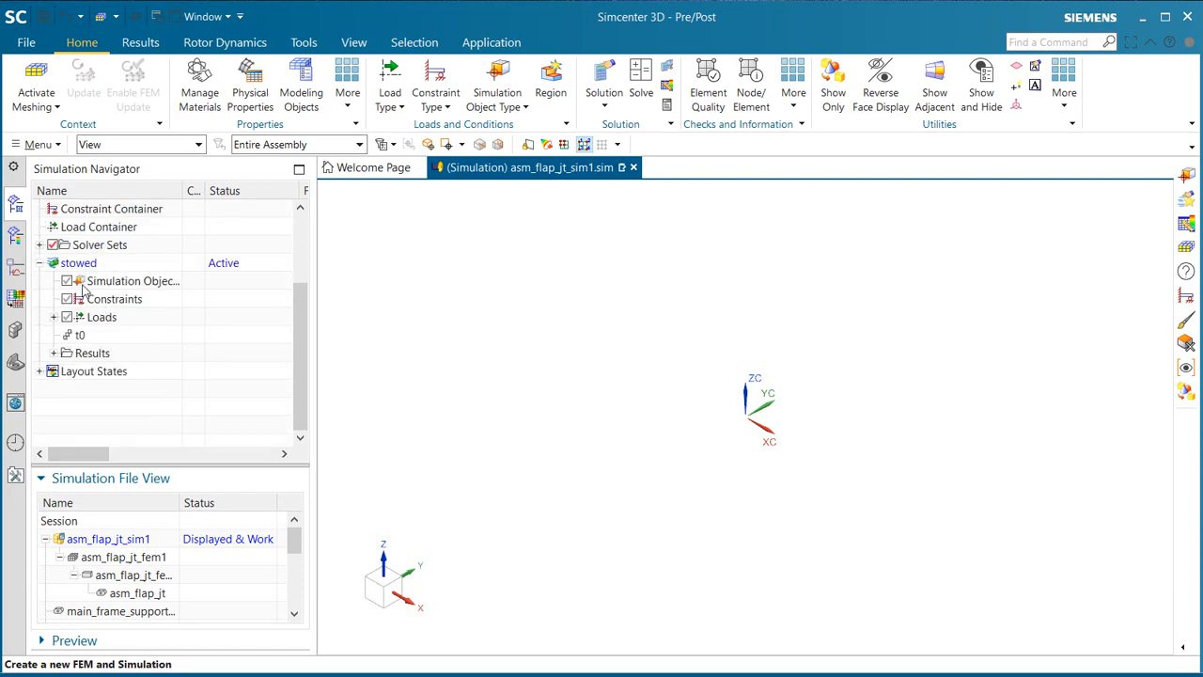
Step: Add a second Flow Nonlinear Statics step named t20 to the stowed solution, with an end time of 20 s
right_click(76, 263)
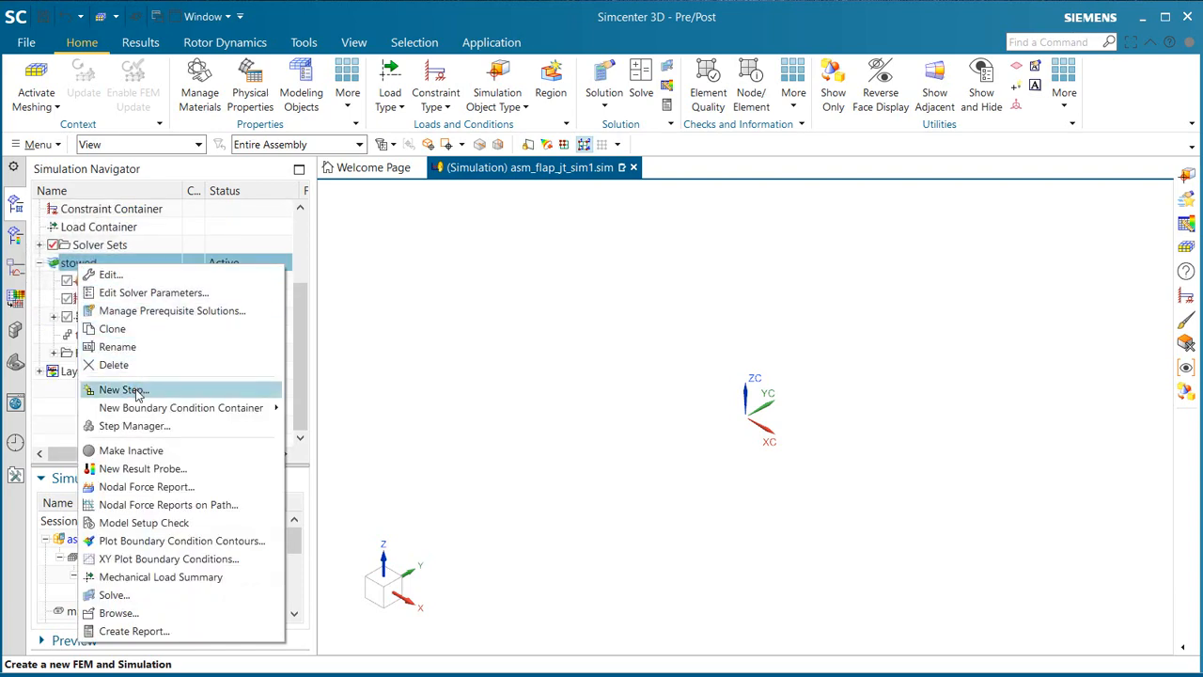
click(129, 389)
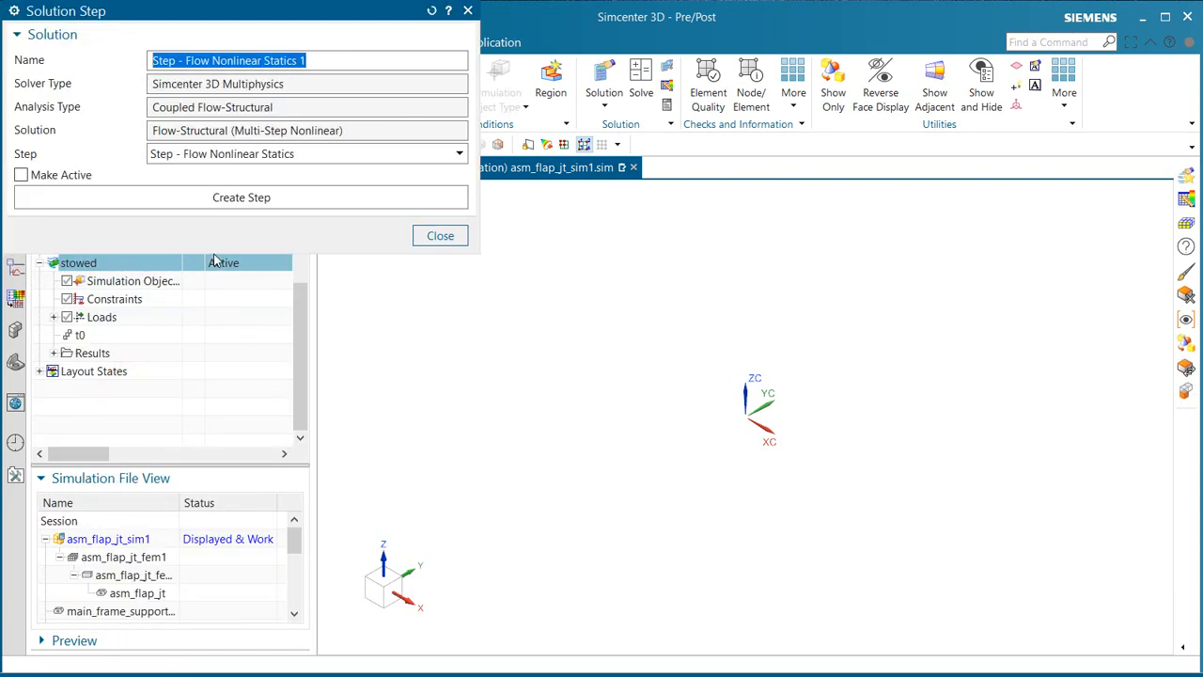
text(t20)
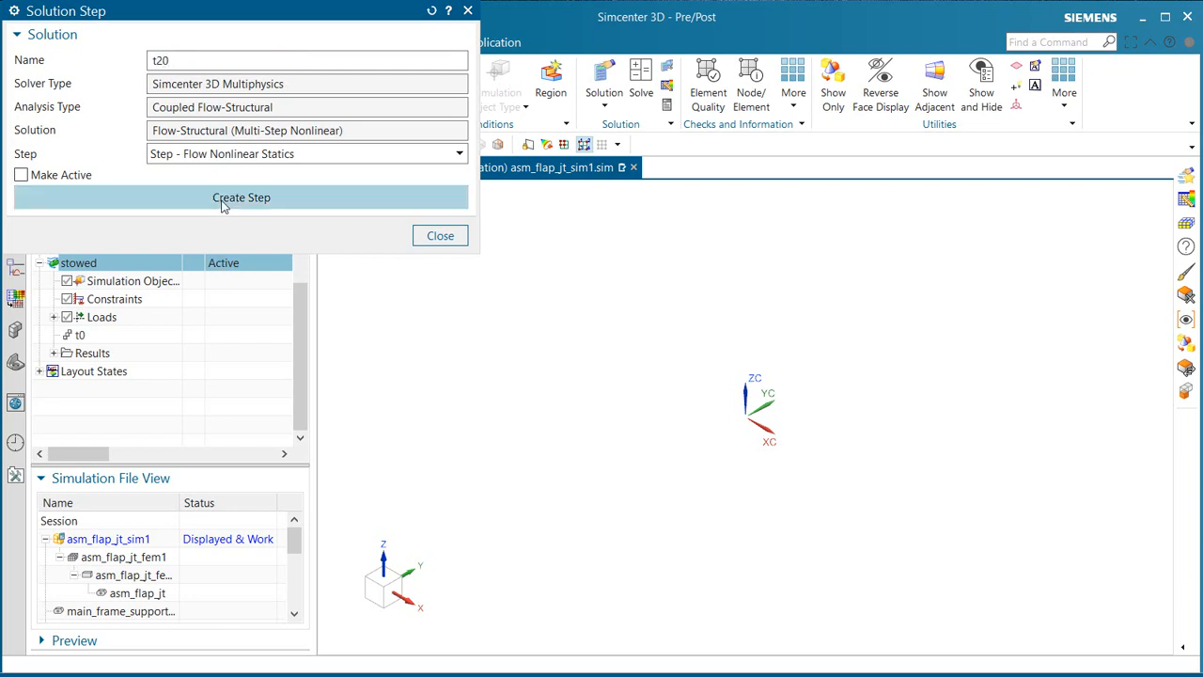
click(221, 200)
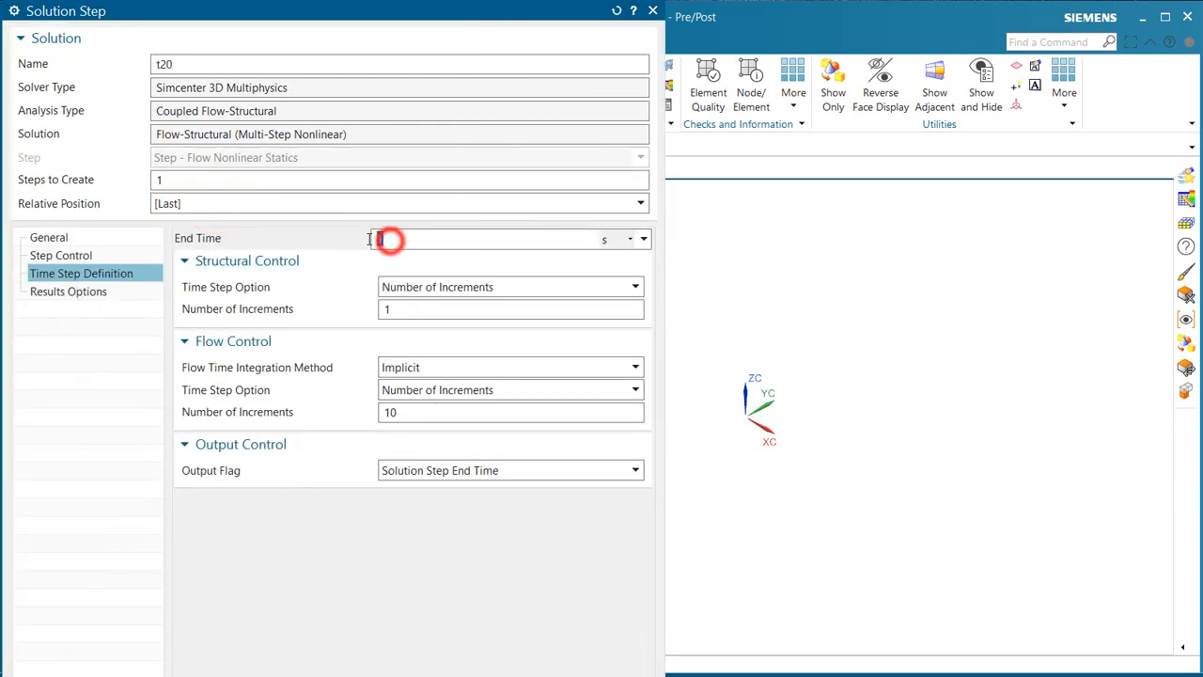
text(20)
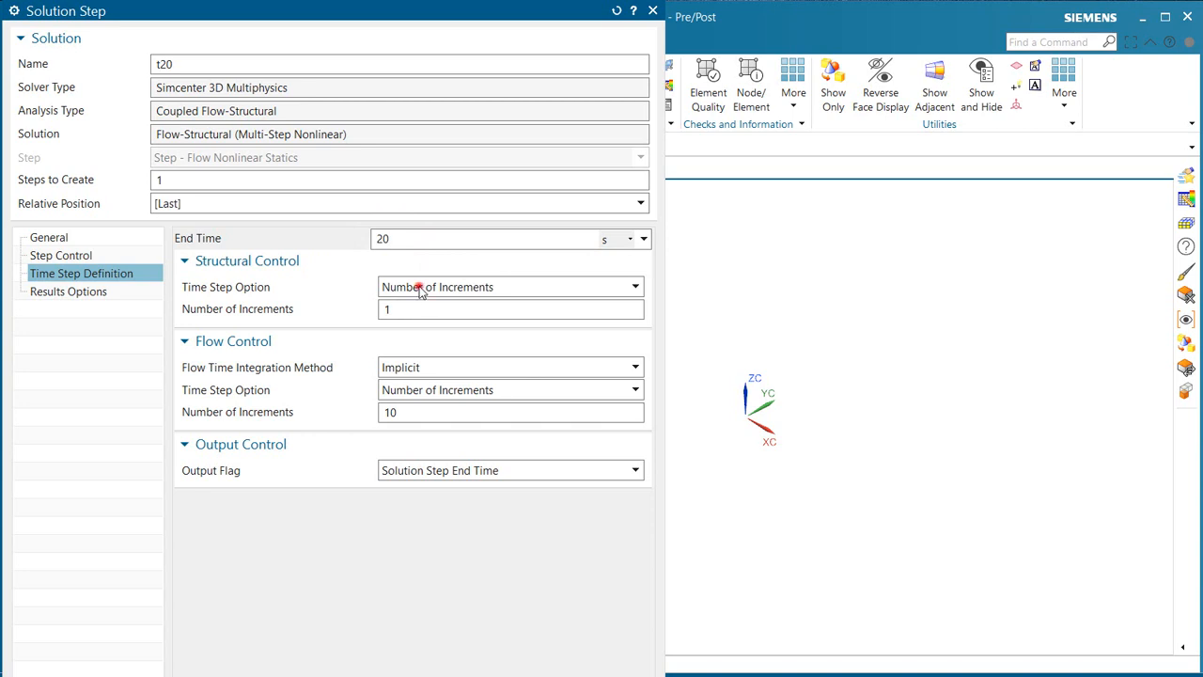
Step: Set both structural and flow control of step t20 to a constant step size of 10 s and create the step
click(420, 290)
click(416, 322)
click(416, 311)
text(0)
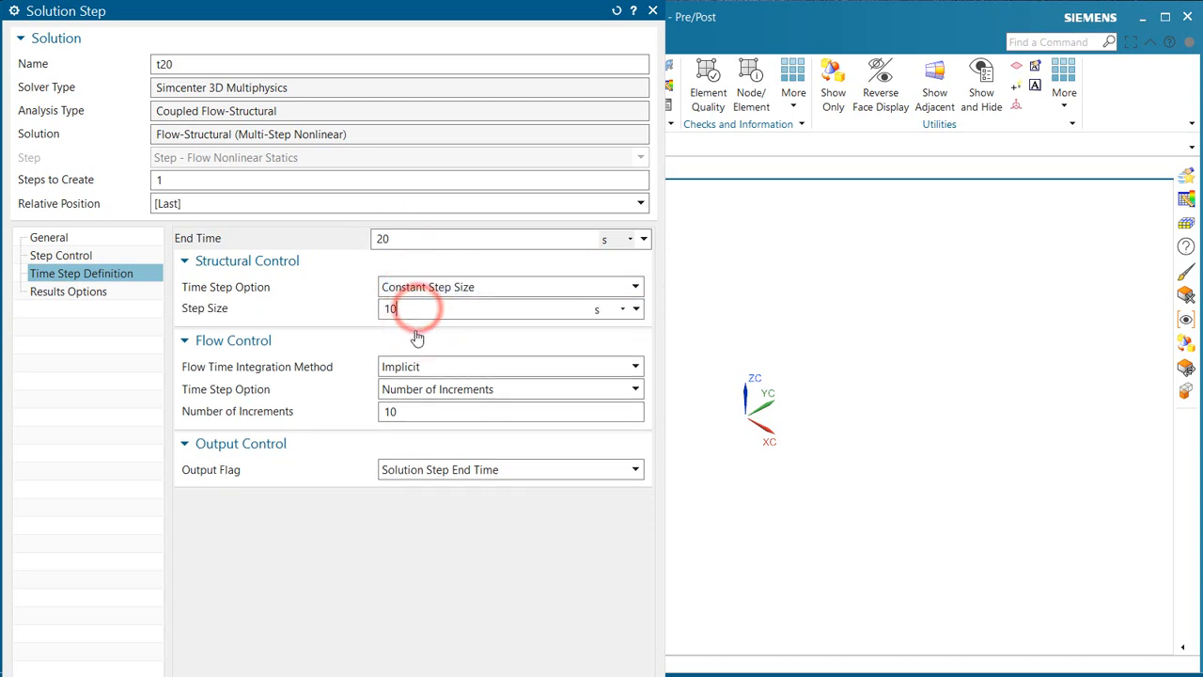
click(432, 390)
click(427, 422)
click(433, 413)
text(1)
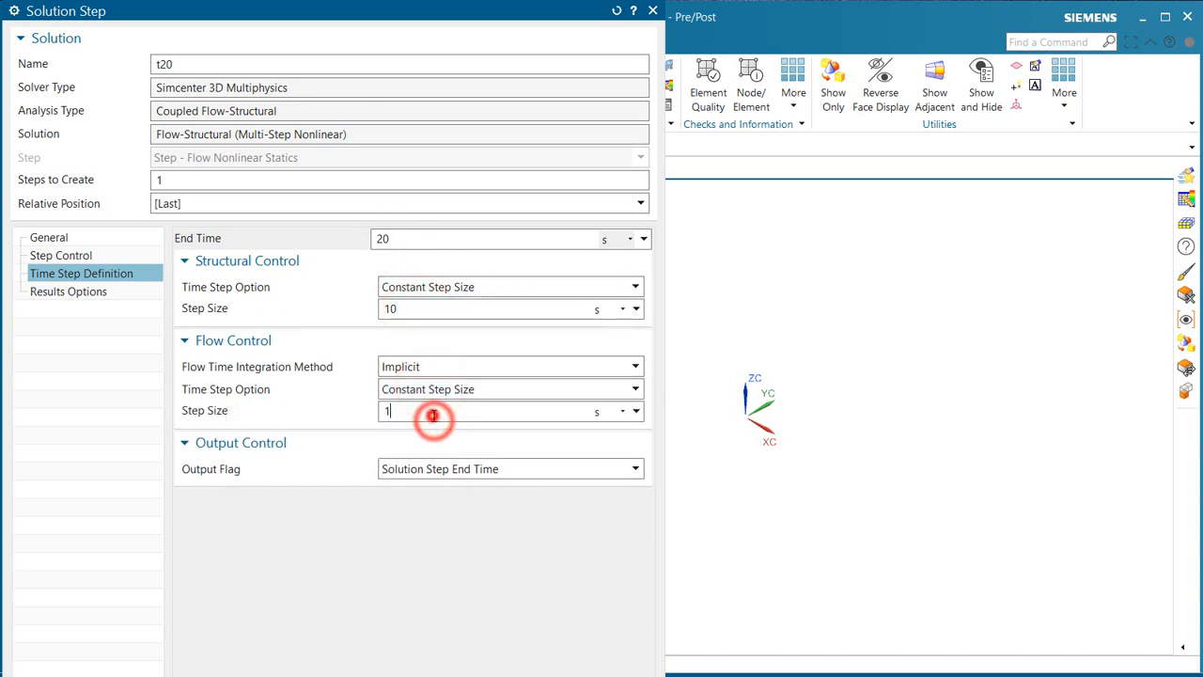
text(0)
key(Return)
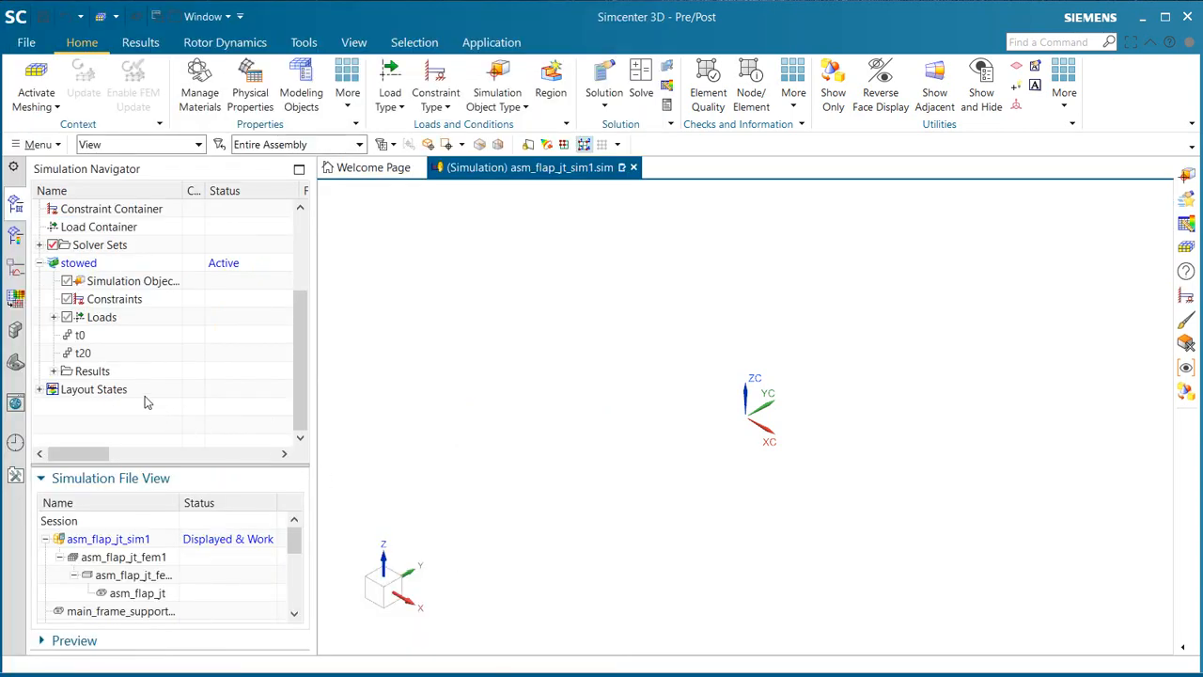
Step: Edit step t20 to set its output flag to All Times, and save the simulation
right_click(93, 357)
click(143, 383)
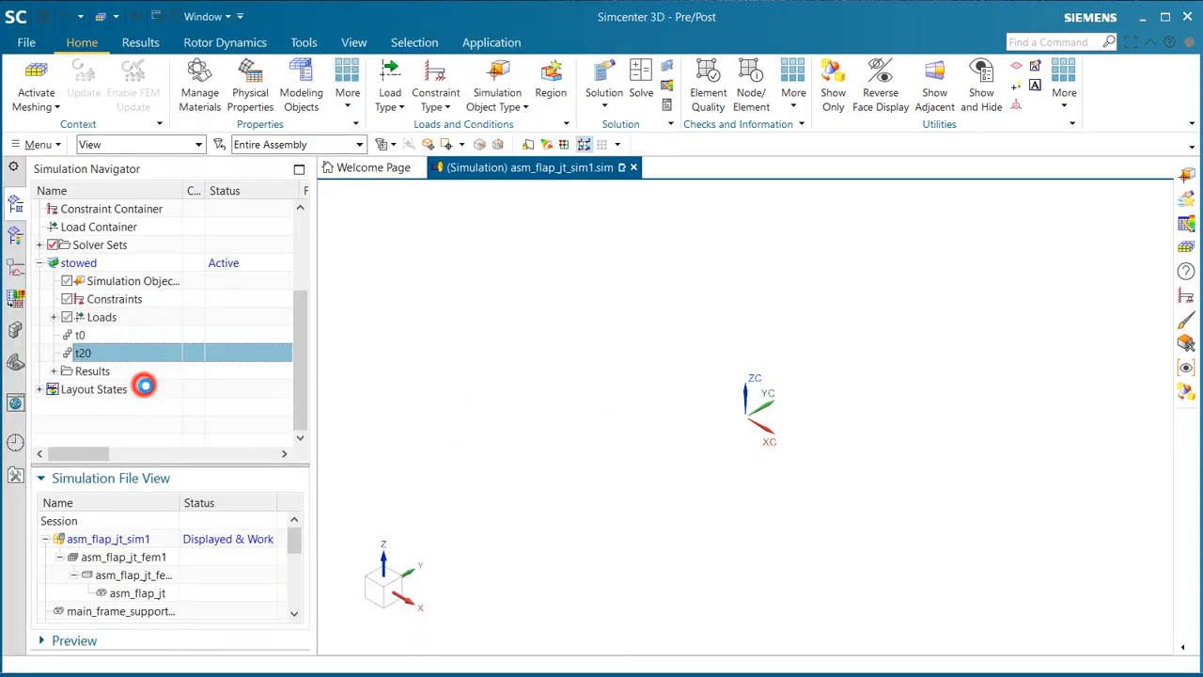
click(425, 420)
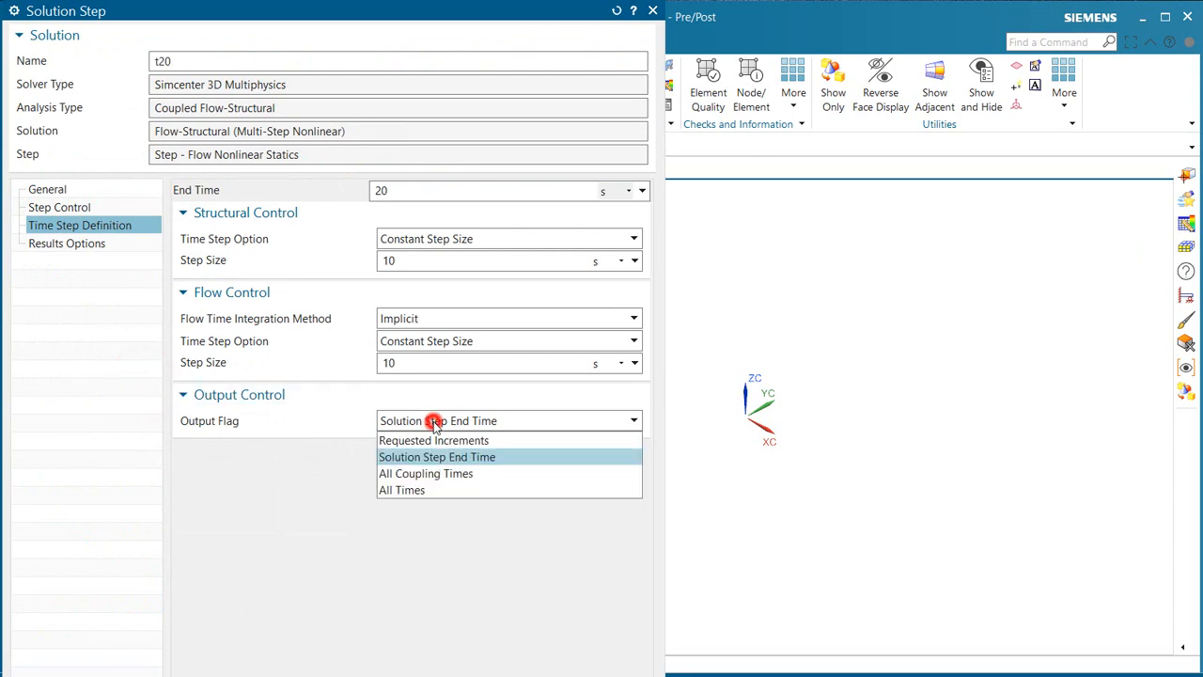
click(435, 493)
key(Return)
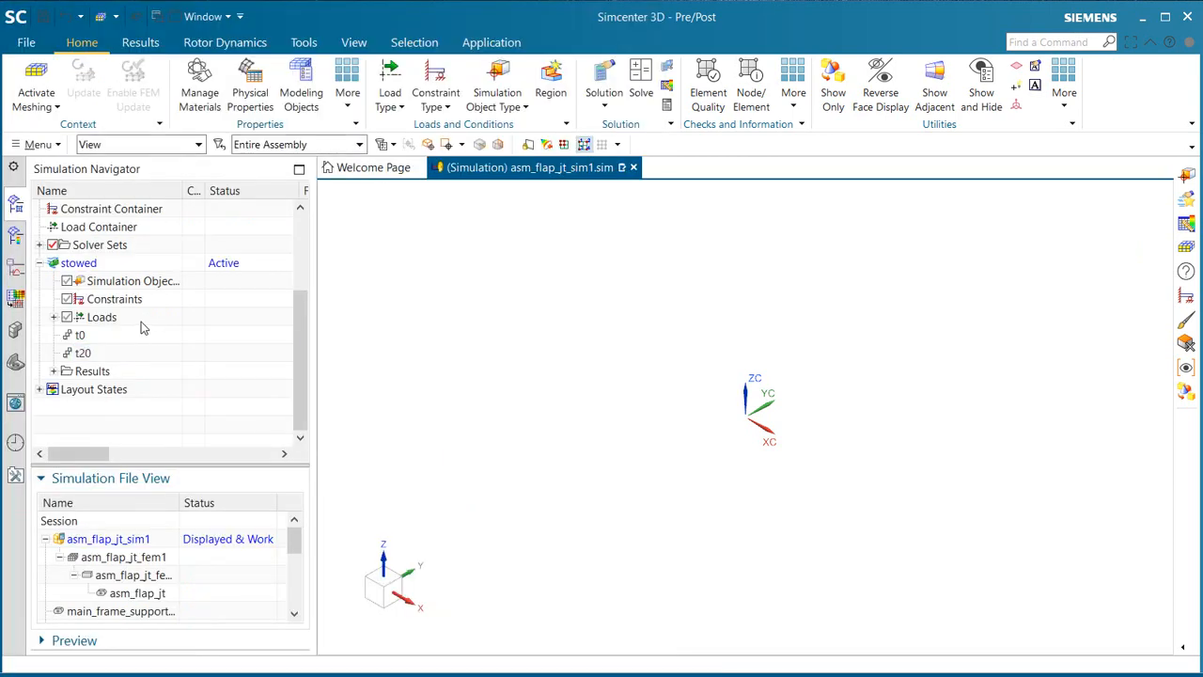
click(42, 17)
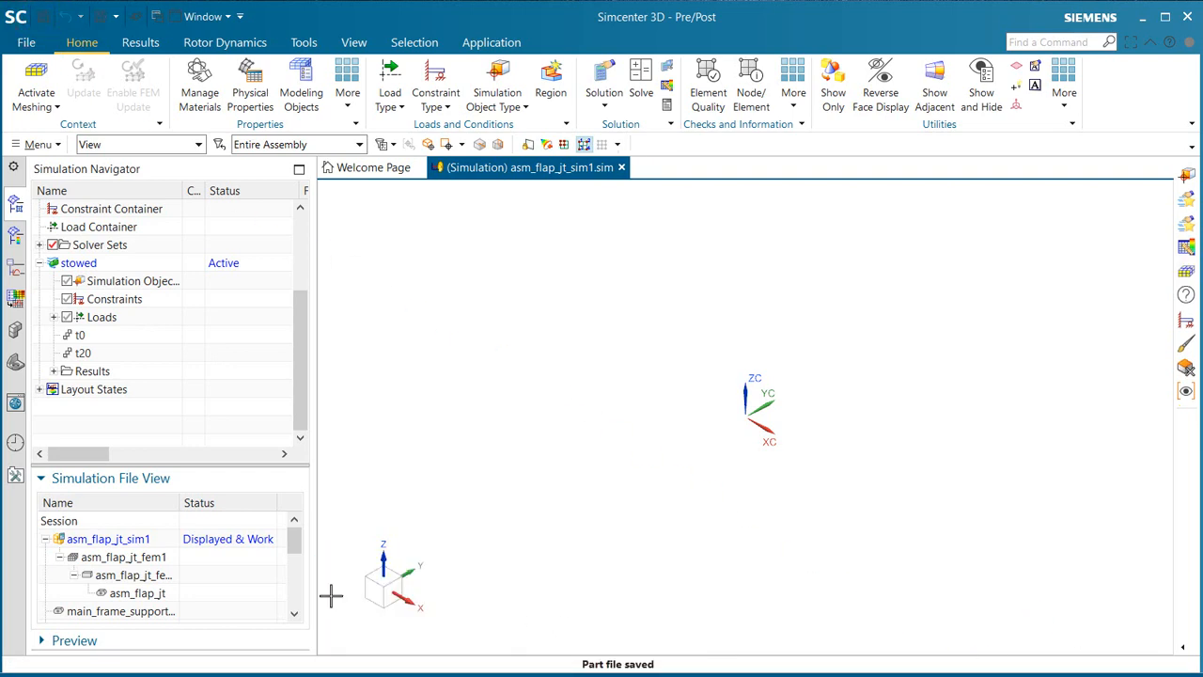
Step: Display the idealized part asm_flap_jt_fem1_i, dismiss the geometry warning, and bring the flap linkage into close view
double_click(138, 577)
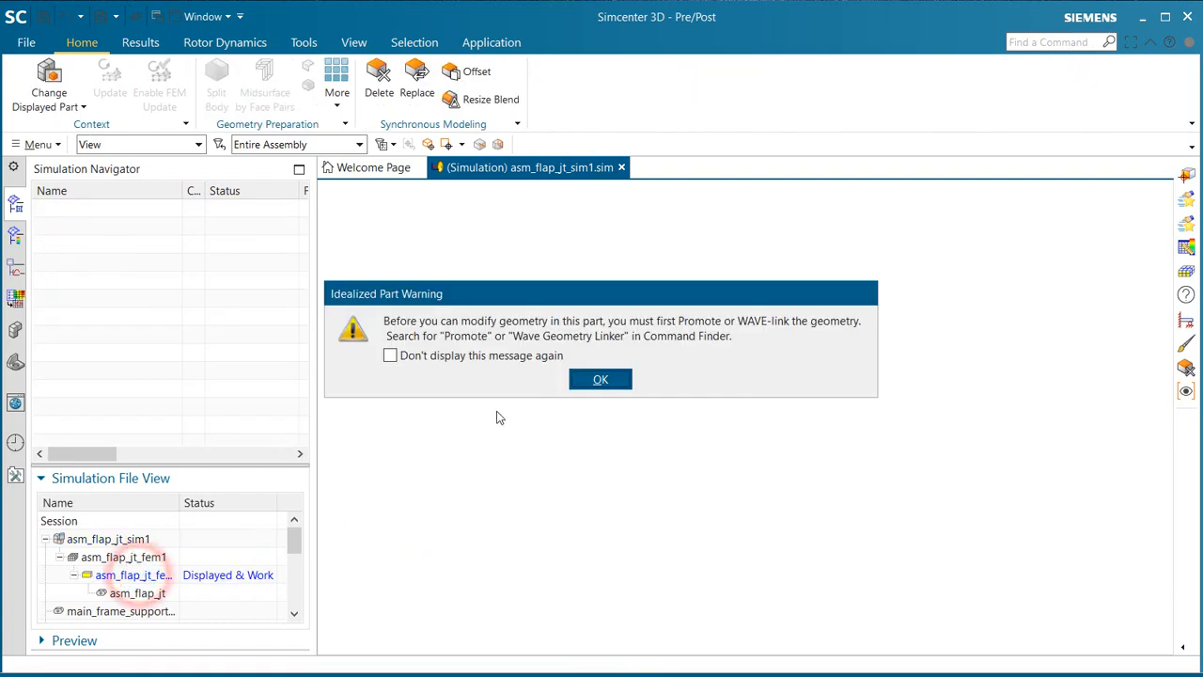
click(599, 380)
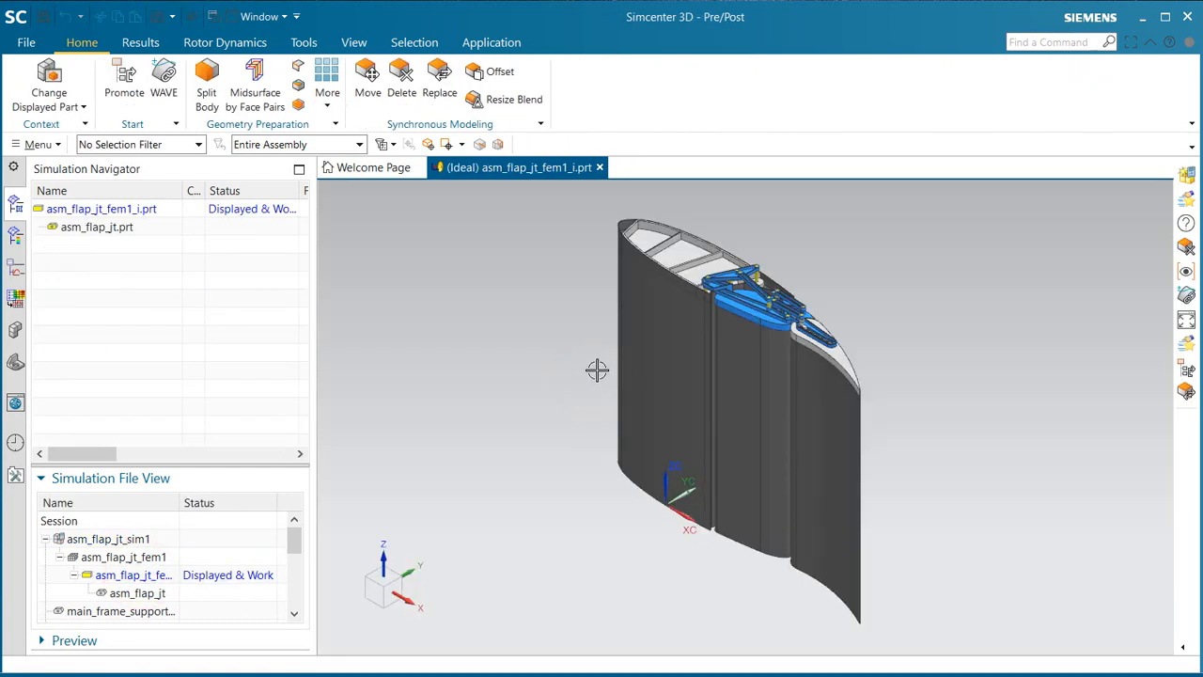
middle_drag(597, 369, 728, 400)
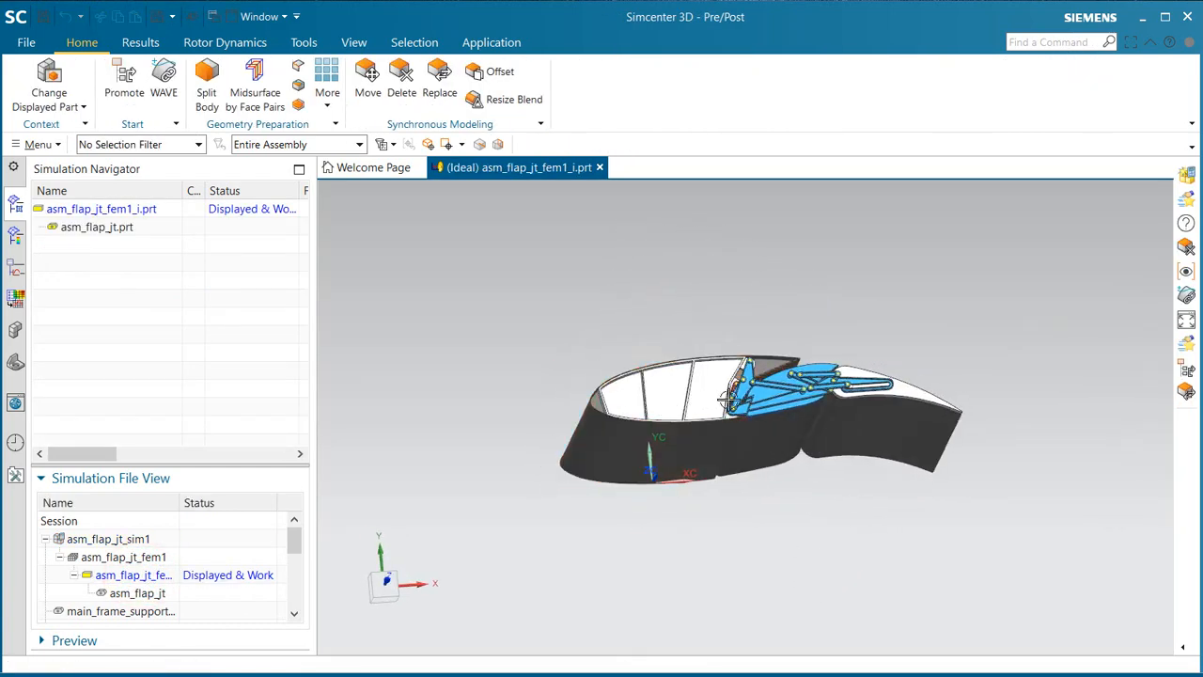
scroll(728, 399, up, 3)
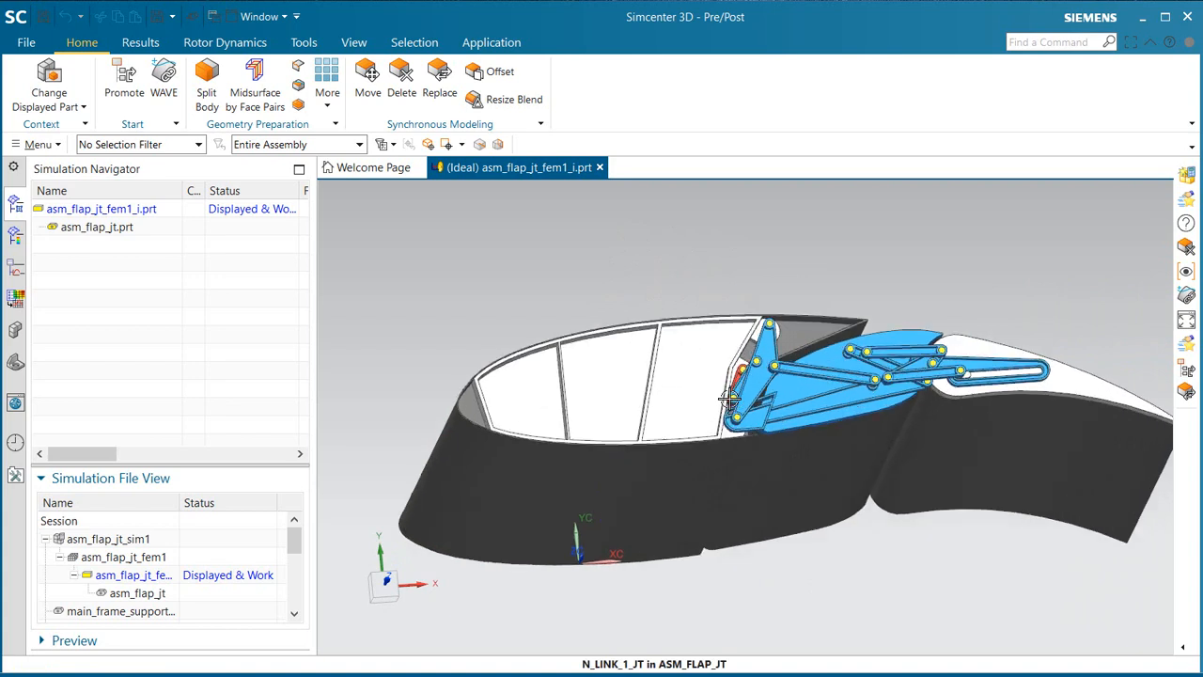
Step: WAVE-link the main frame body and the mid and trailing frame bodies into the idealized part, five bodies in total, with originals hidden
click(159, 97)
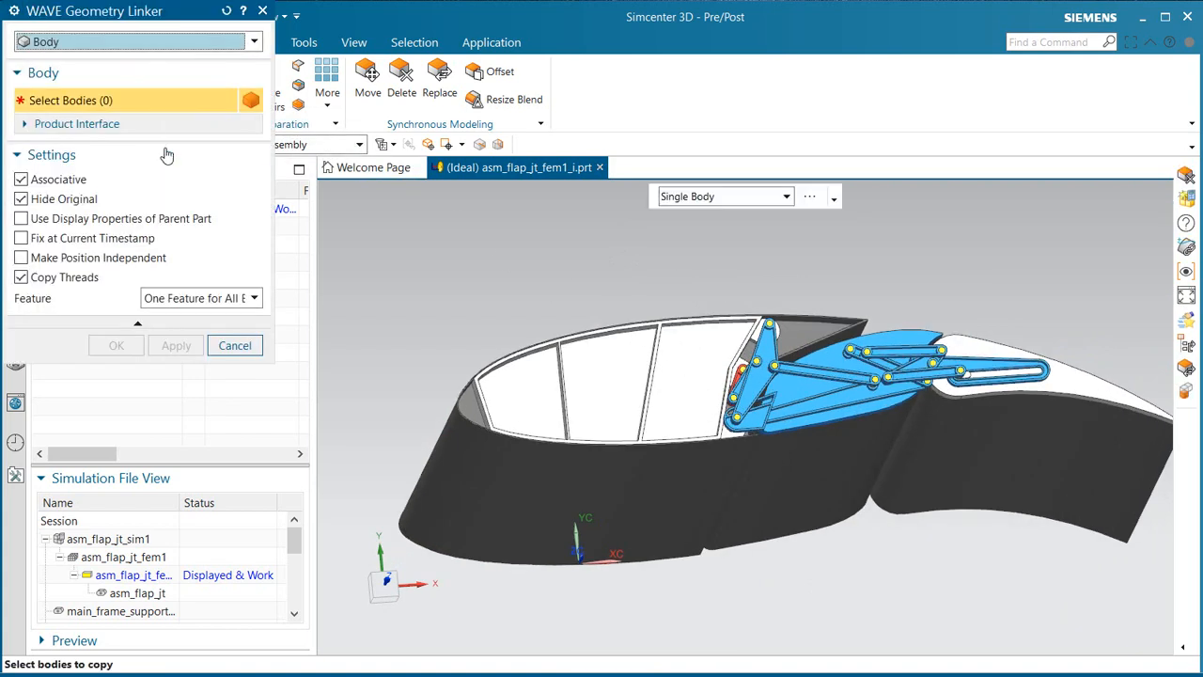
click(705, 474)
click(789, 475)
click(981, 461)
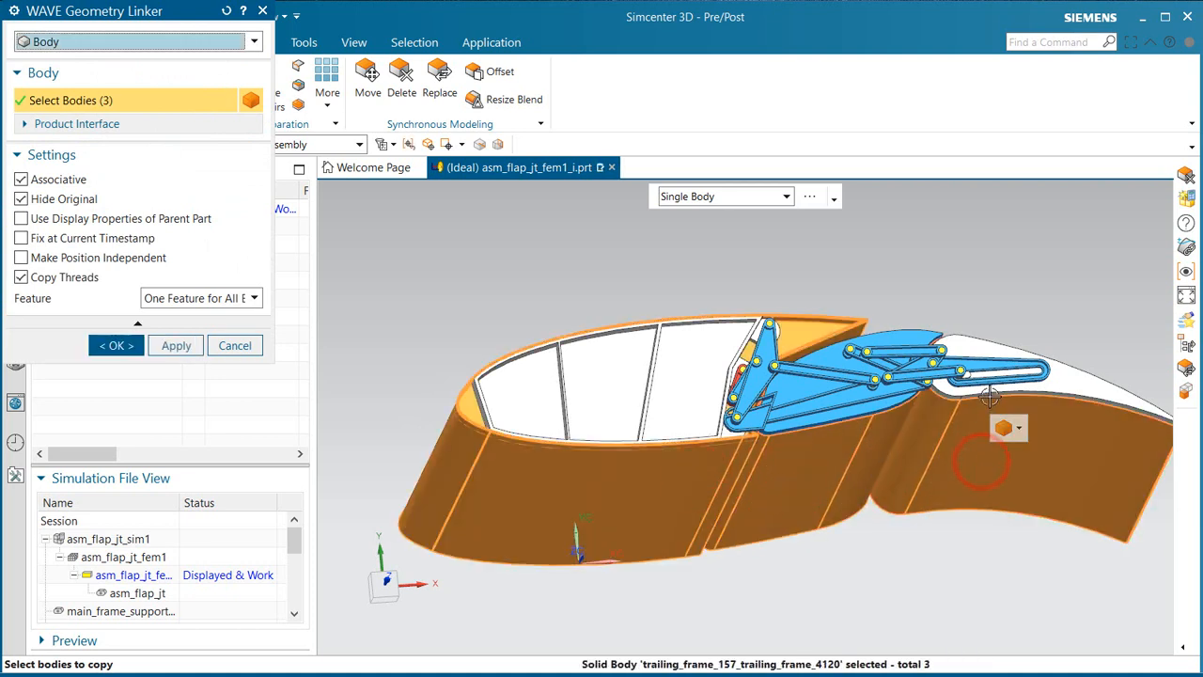
click(1071, 383)
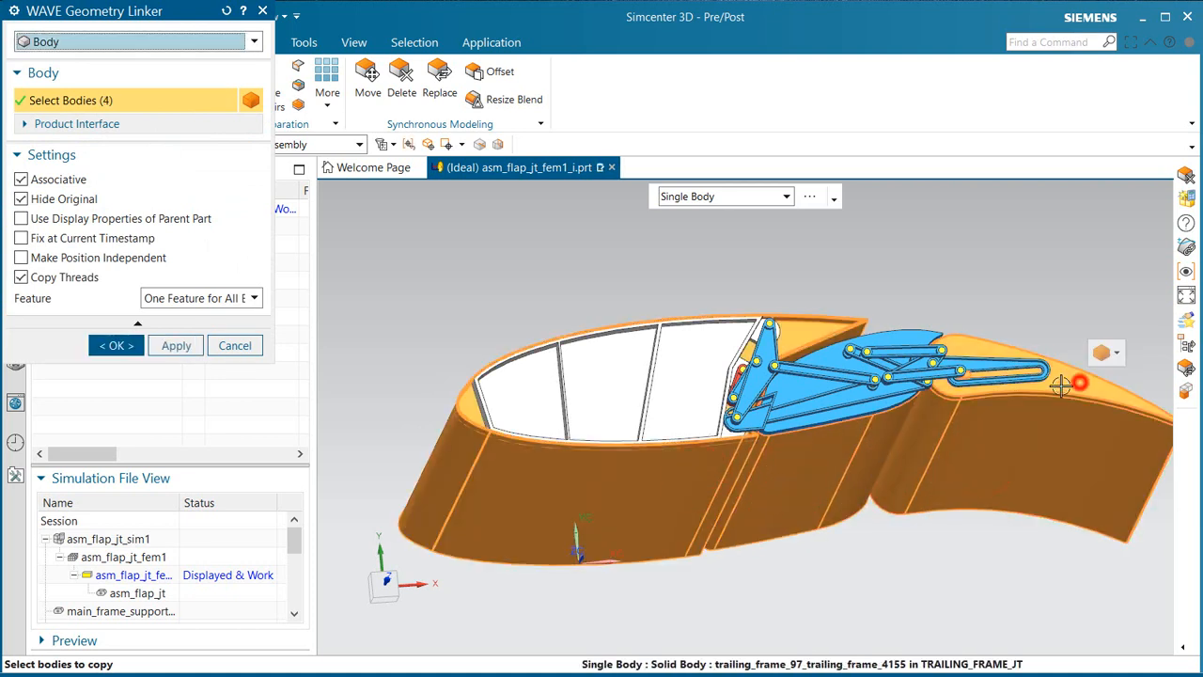
click(865, 341)
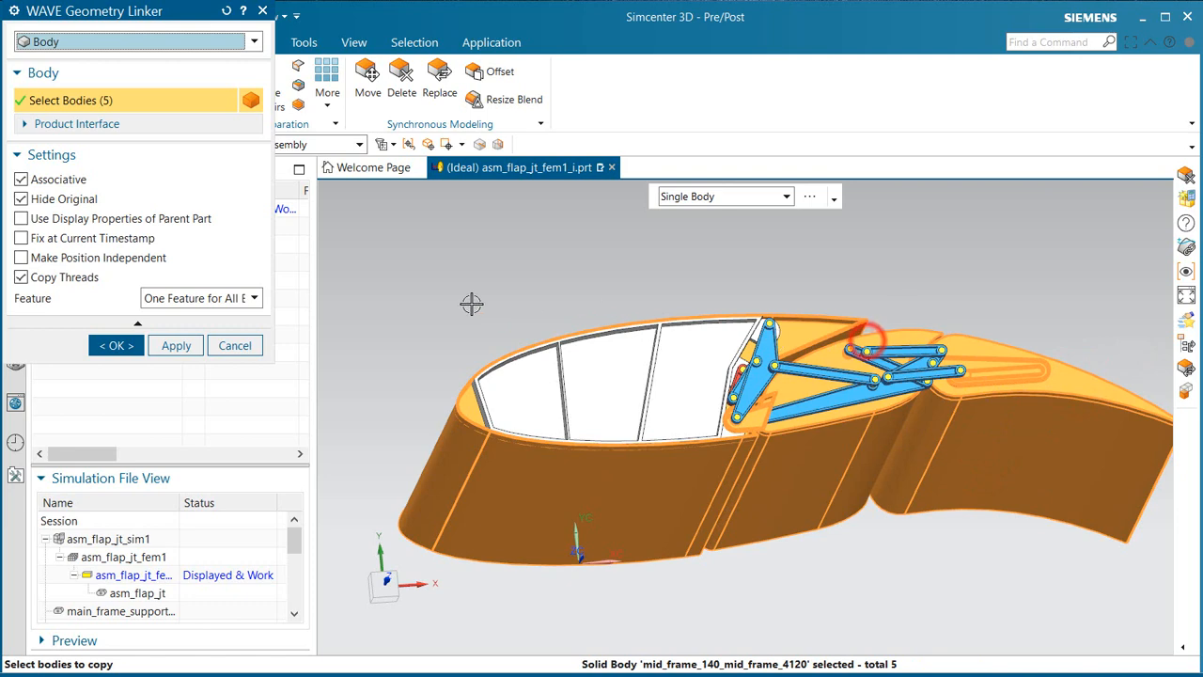
click(115, 346)
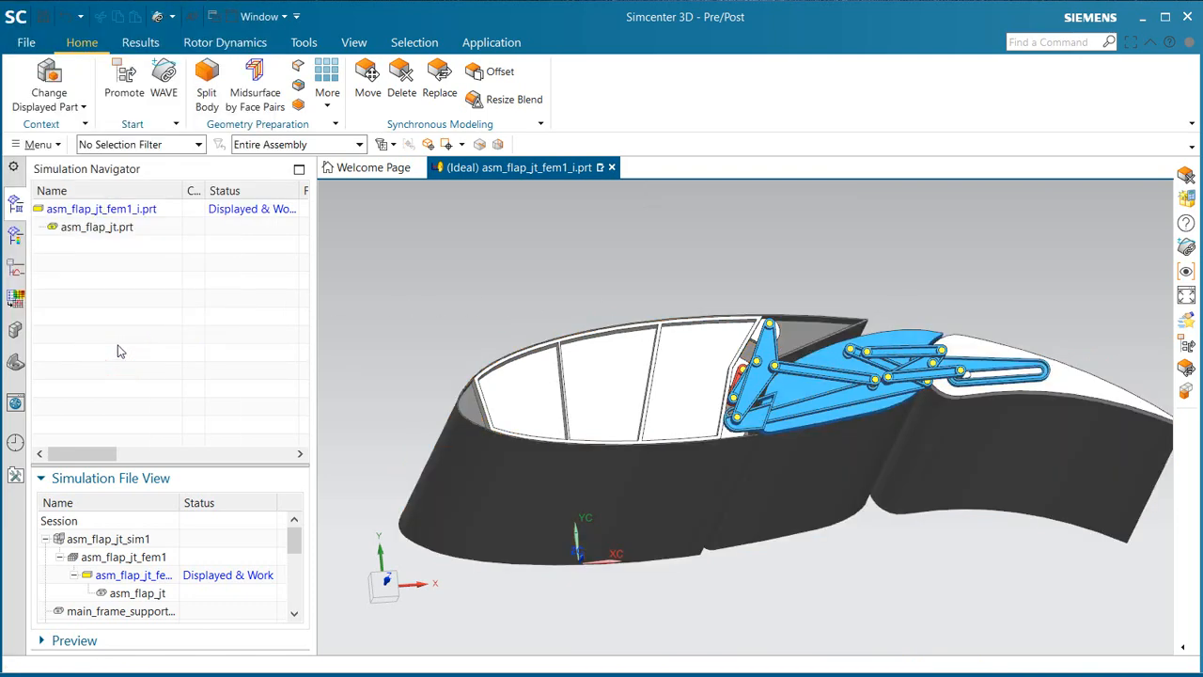
Step: Delete the narrow blunt face along the main frame's trailing edge
middle_drag(690, 367, 711, 468)
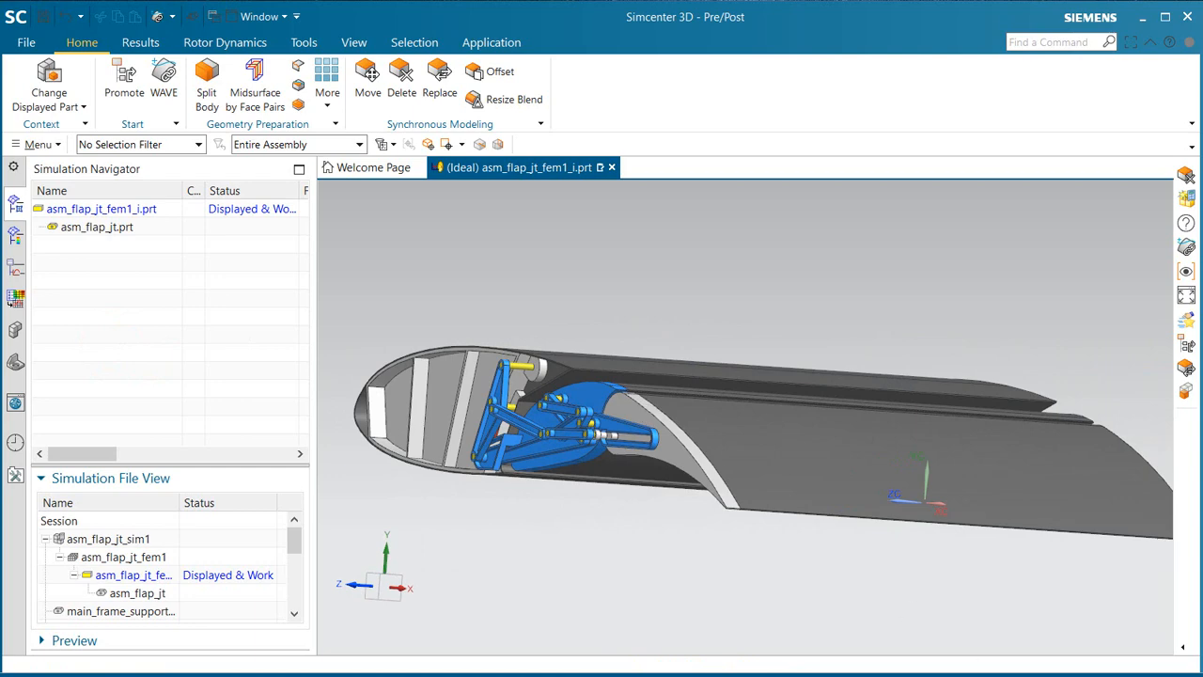
click(404, 96)
scroll(601, 398, up, 10)
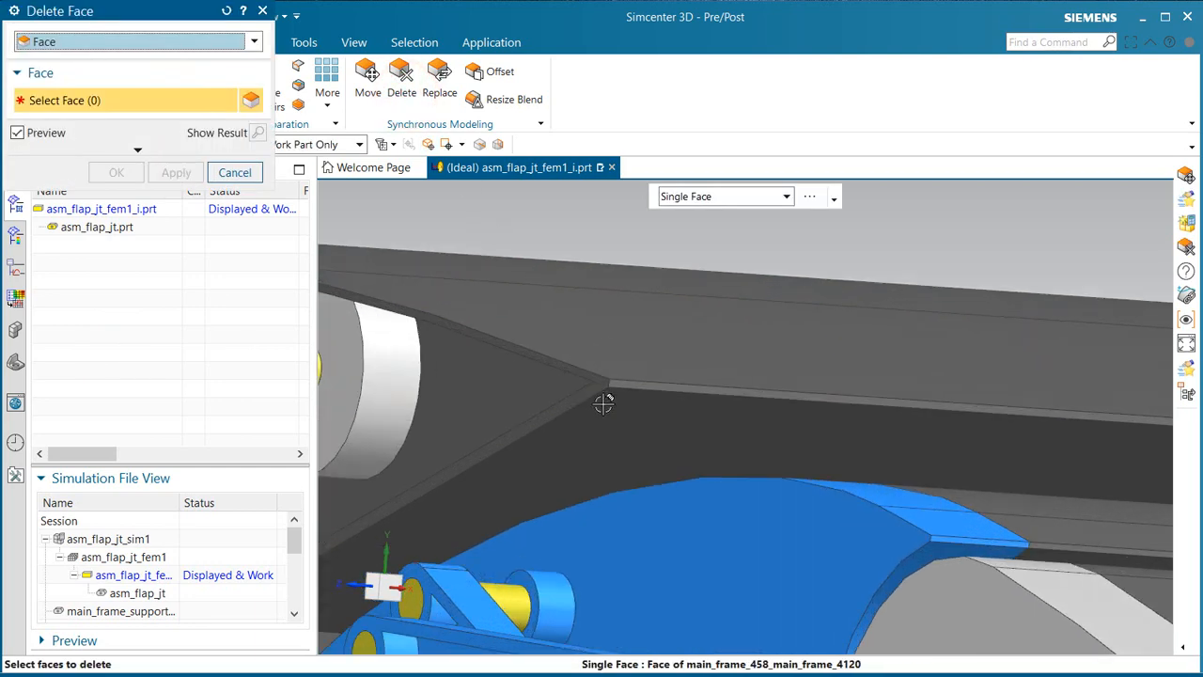
click(663, 368)
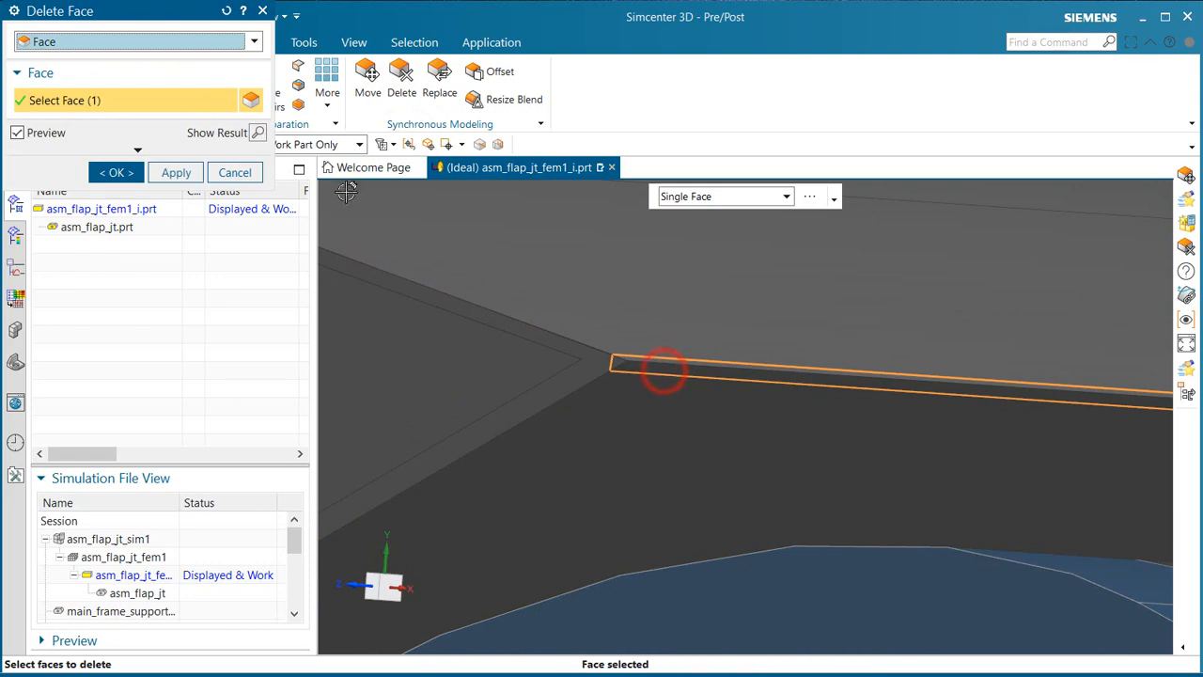
click(166, 171)
Step: Delete the small blunt face at the rear tip of the blue mid frame
scroll(556, 301, down, 8)
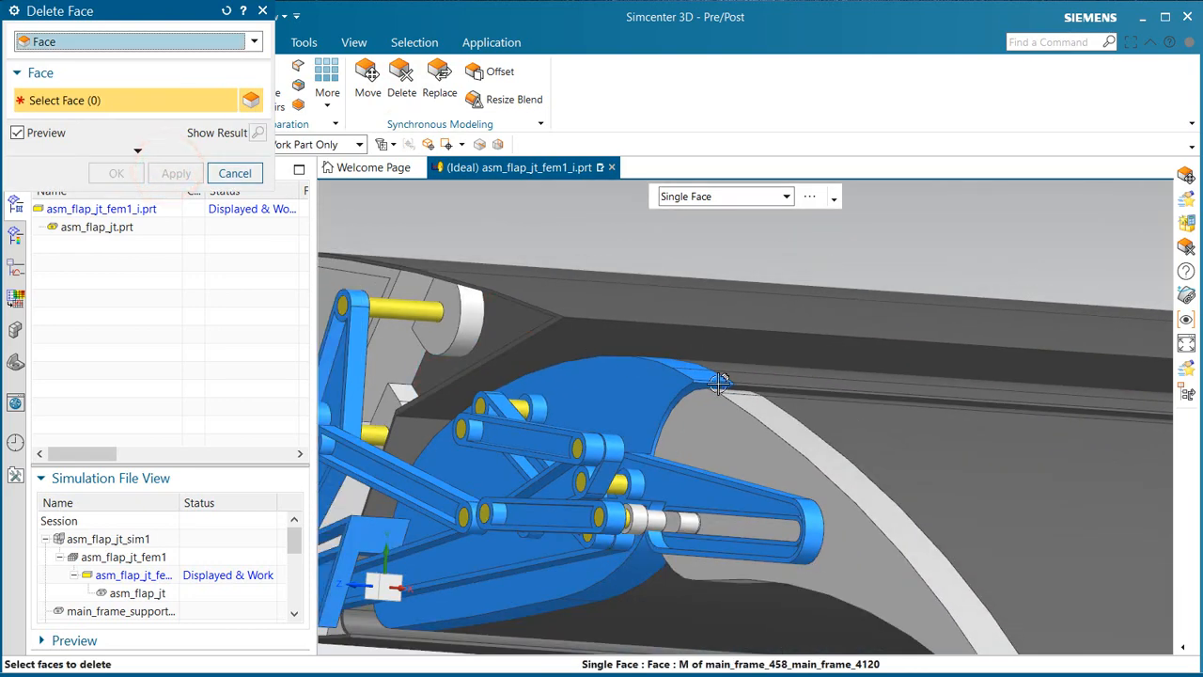
scroll(727, 393, up, 5)
scroll(726, 392, up, 2)
click(731, 331)
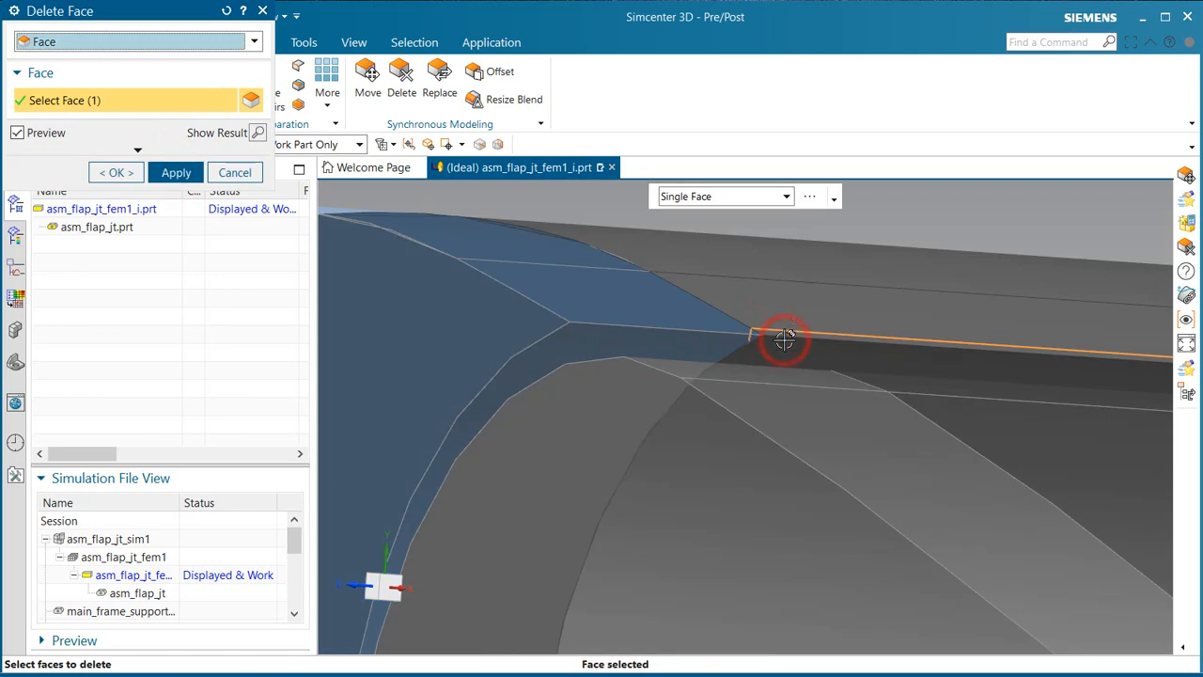
middle_click(783, 340)
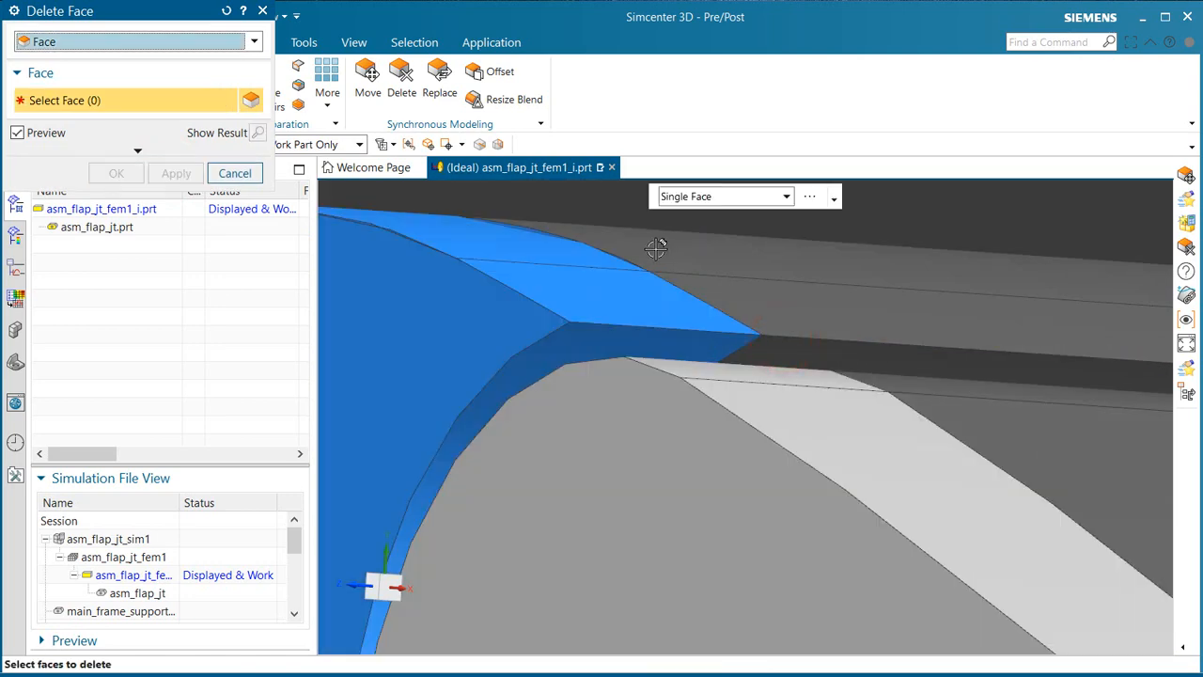
Step: Delete the narrow blunt end faces of the two trailing frame bodies along the flap's trailing edge
scroll(652, 244, down, 6)
scroll(930, 524, up, 5)
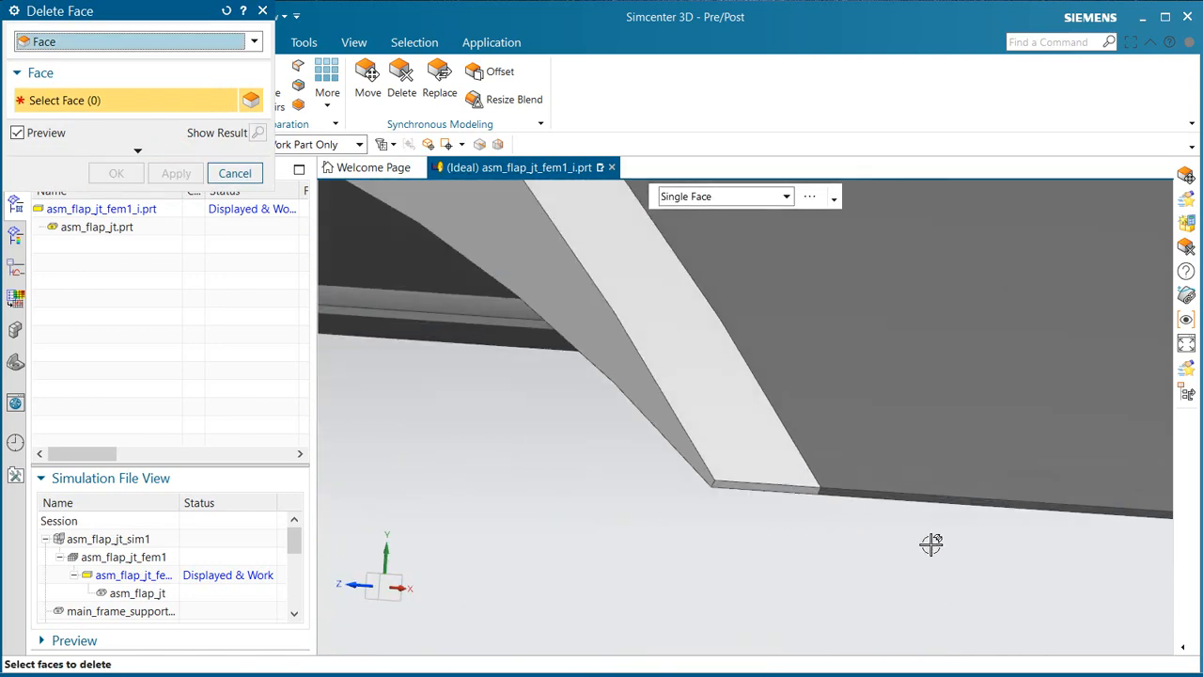
click(797, 485)
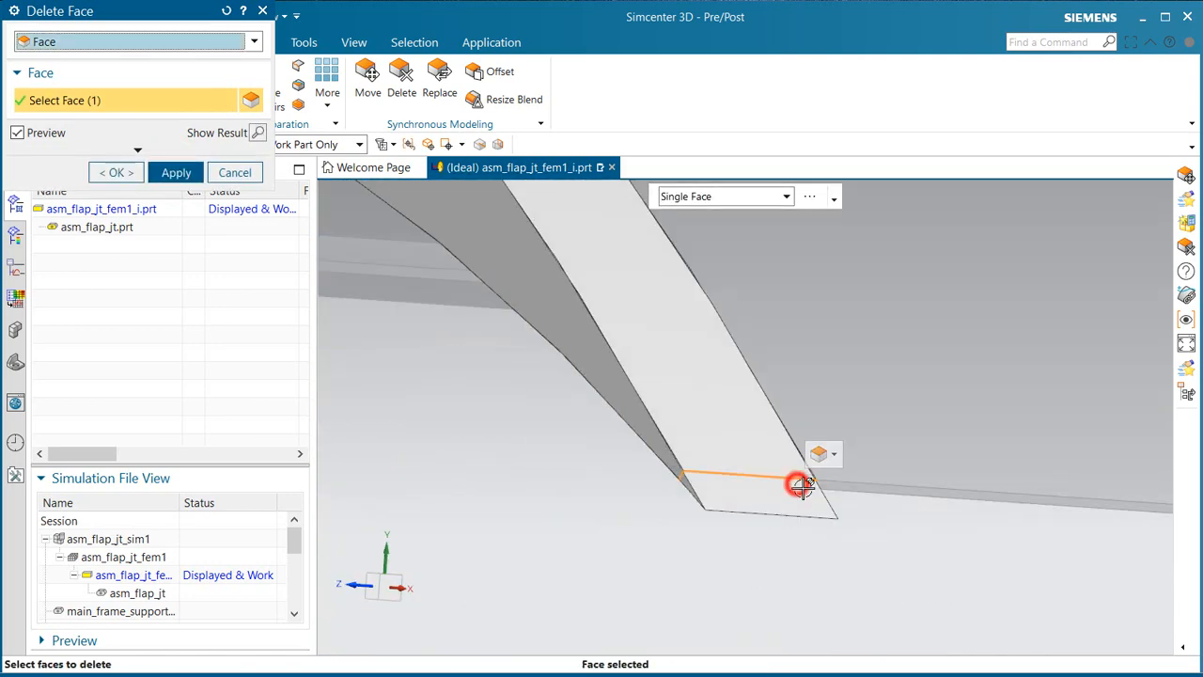
middle_click(866, 489)
click(866, 490)
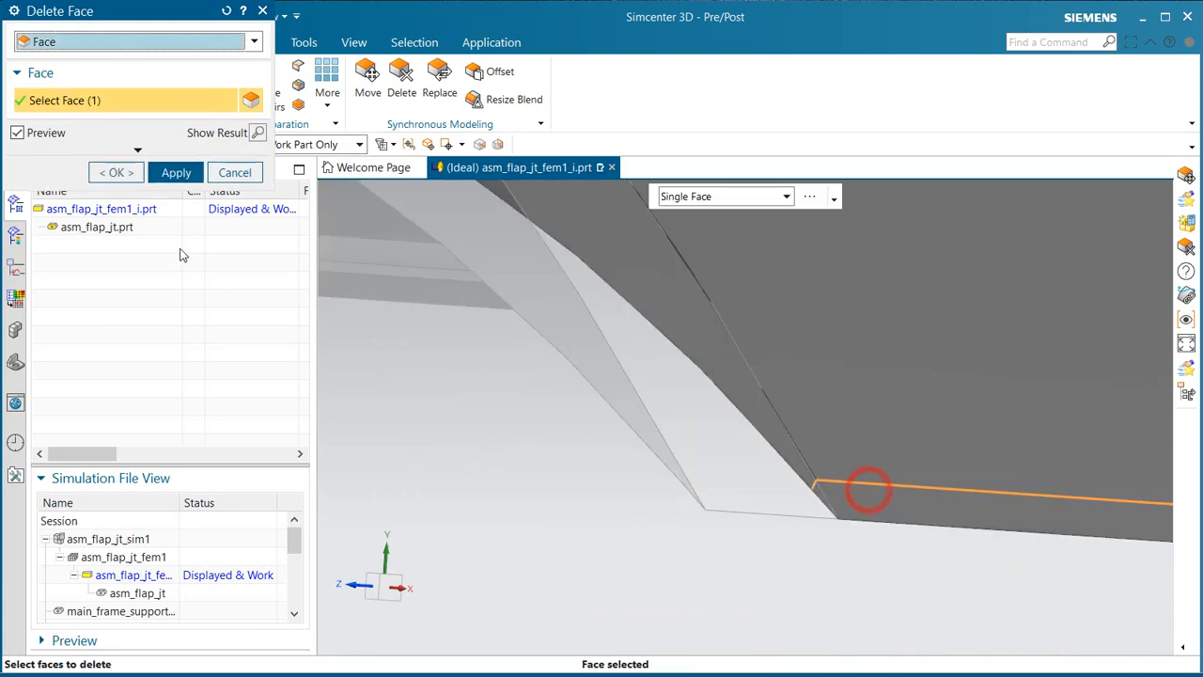
click(129, 172)
Step: Move the main frame's curved lower cove face 0.05 in along the adjoining edge to remove the thin lip
scroll(751, 558, down, 8)
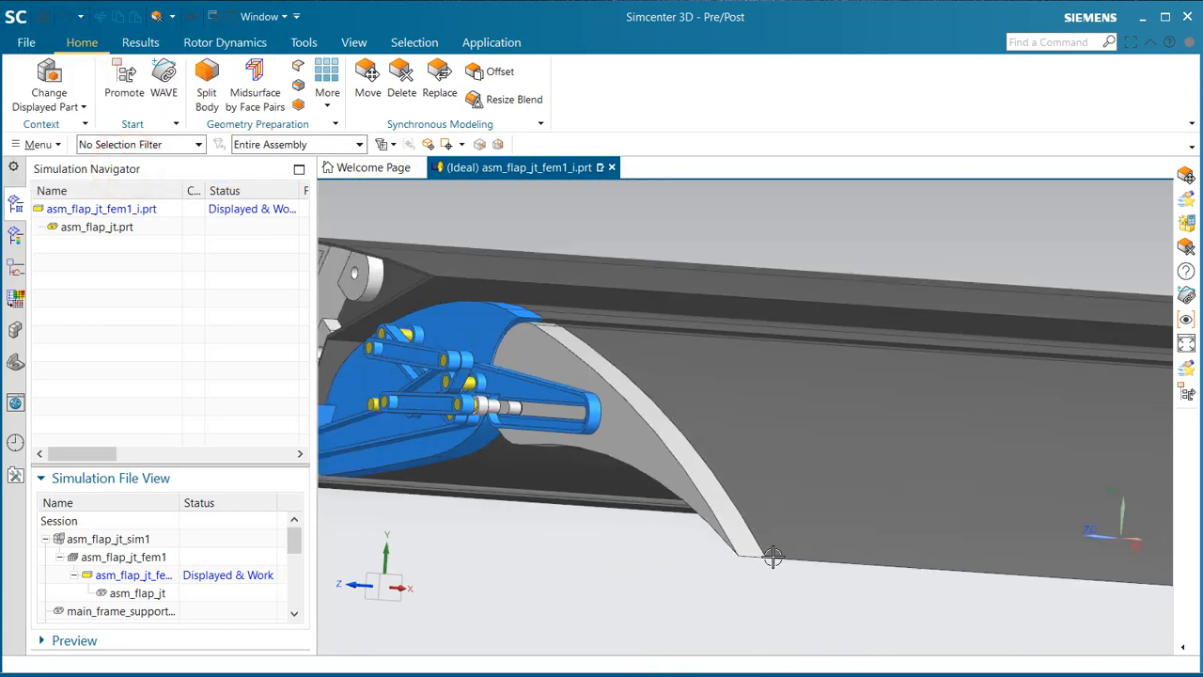
middle_drag(821, 518, 716, 513)
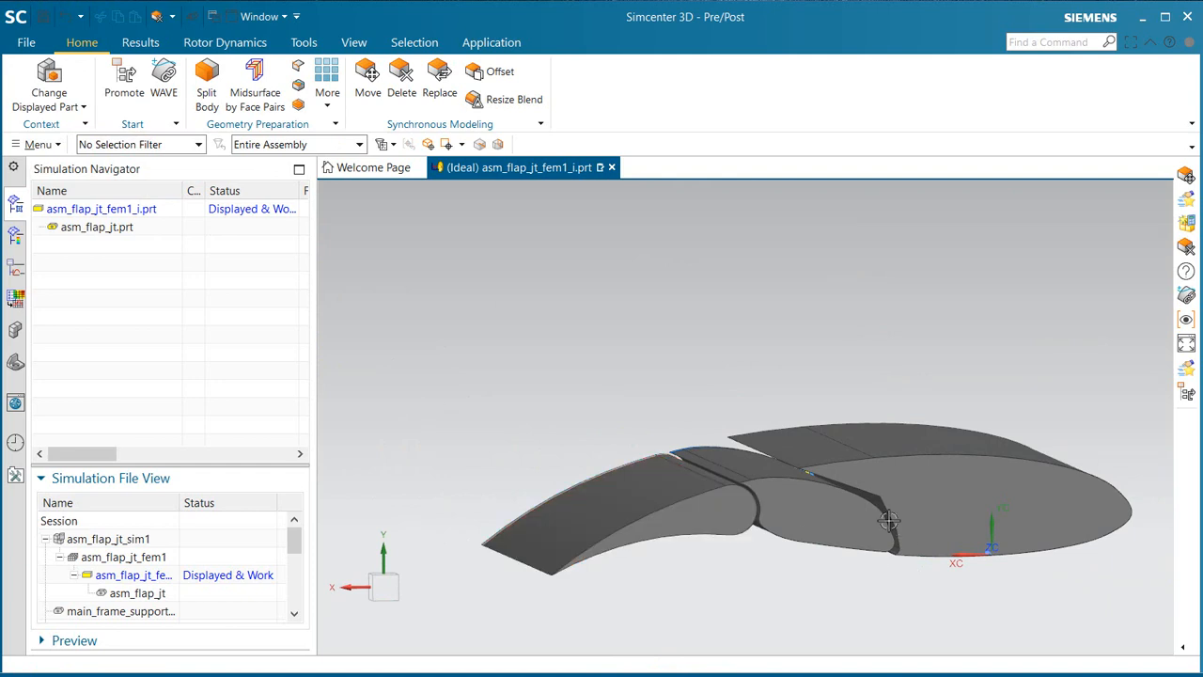
scroll(913, 626, up, 5)
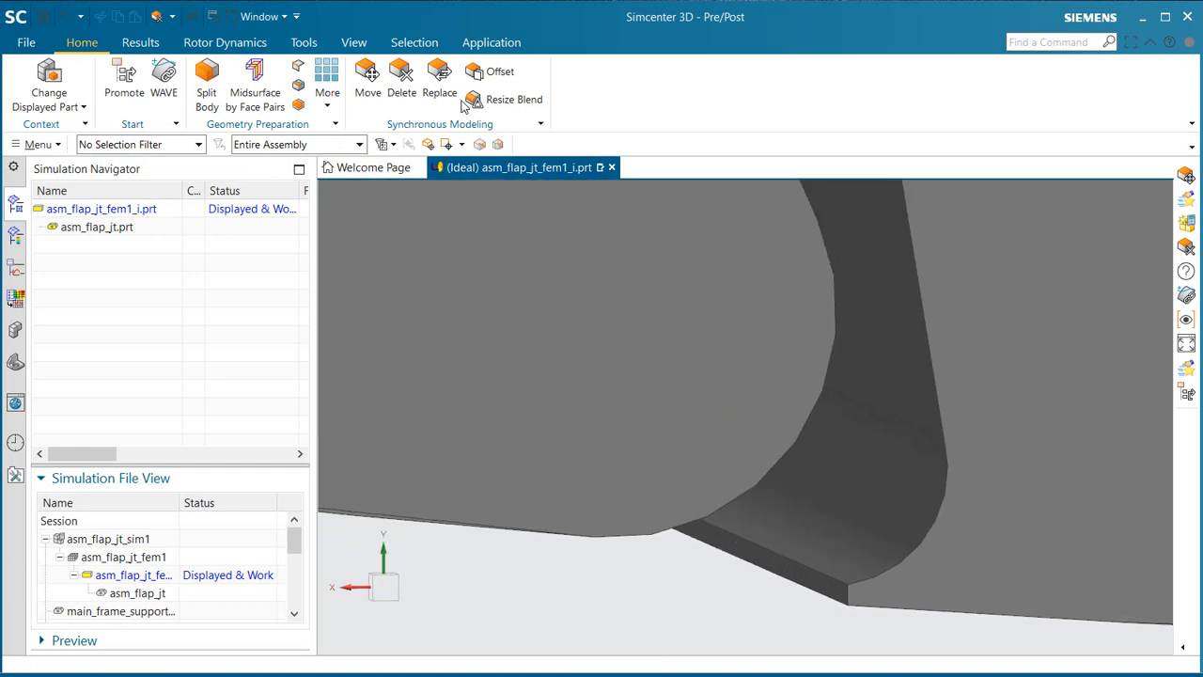
click(370, 75)
click(854, 491)
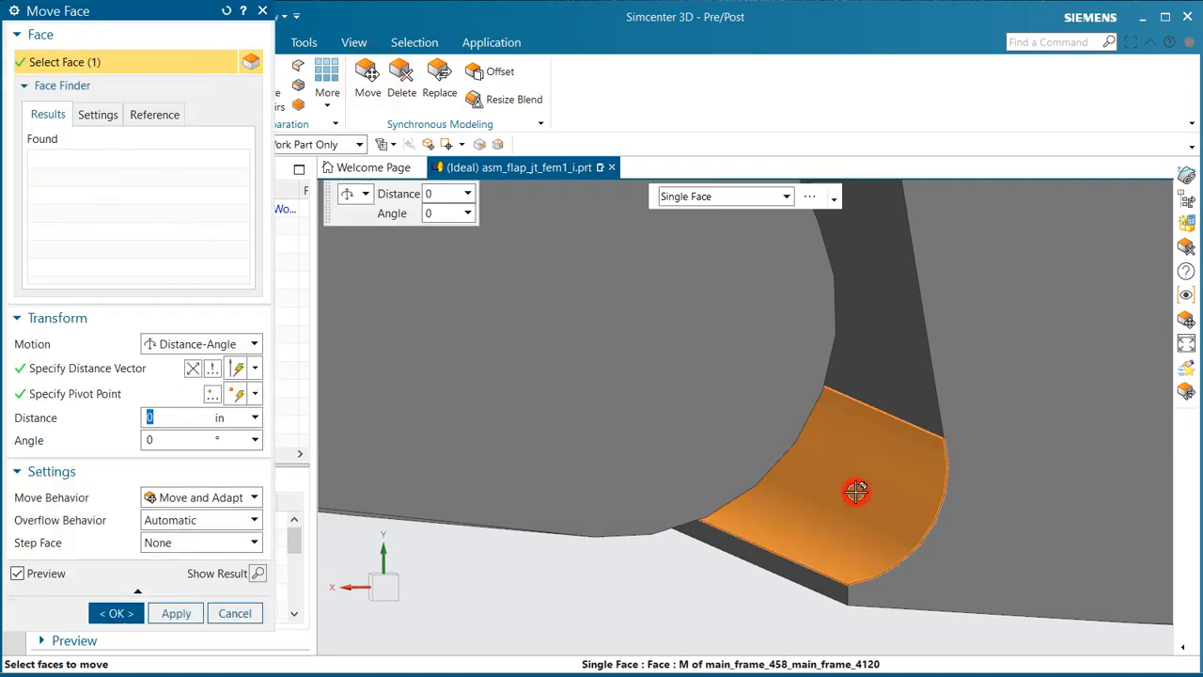
click(84, 367)
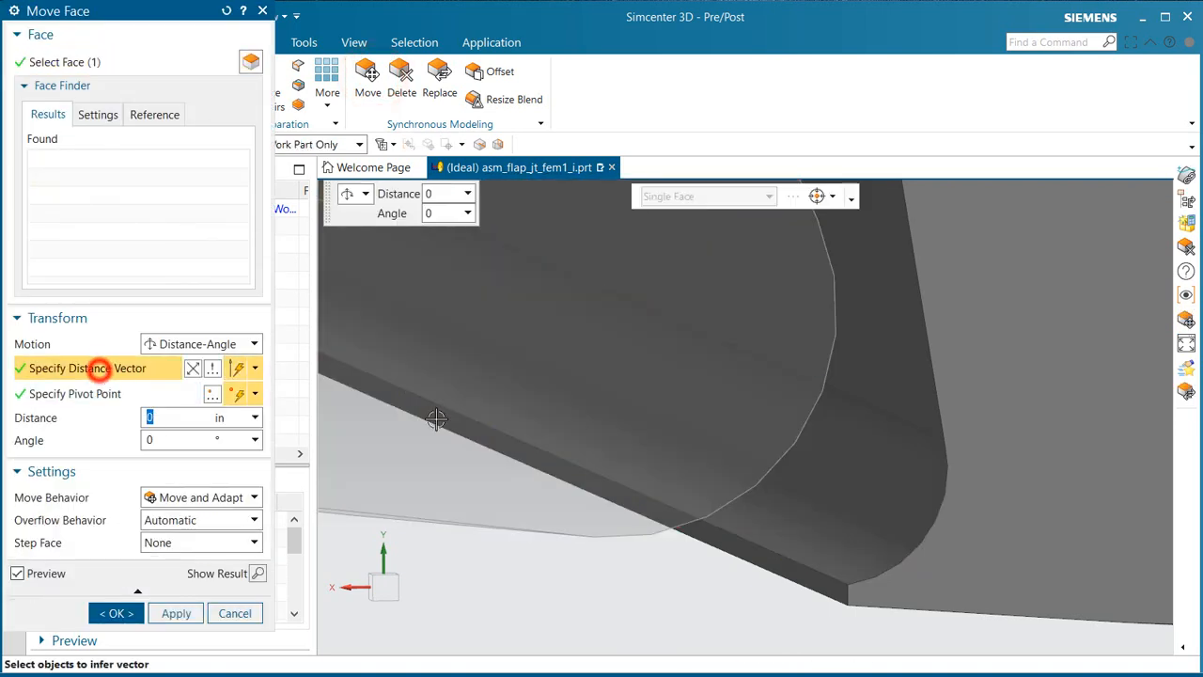
click(938, 406)
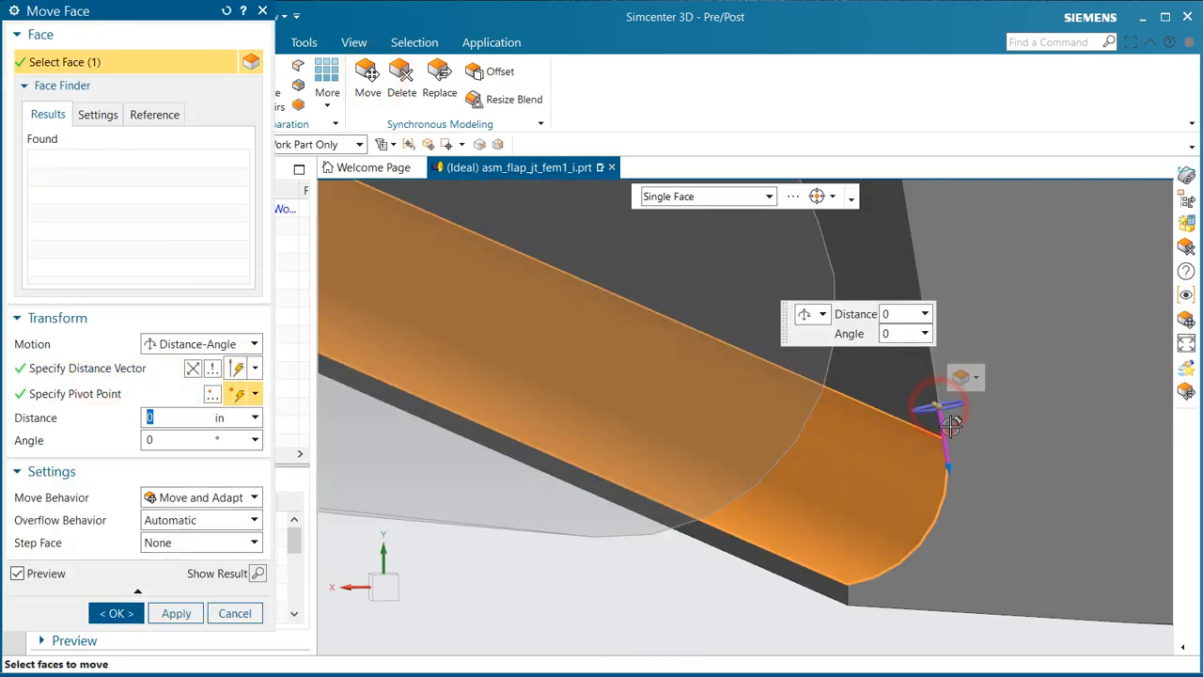
drag(951, 467, 951, 493)
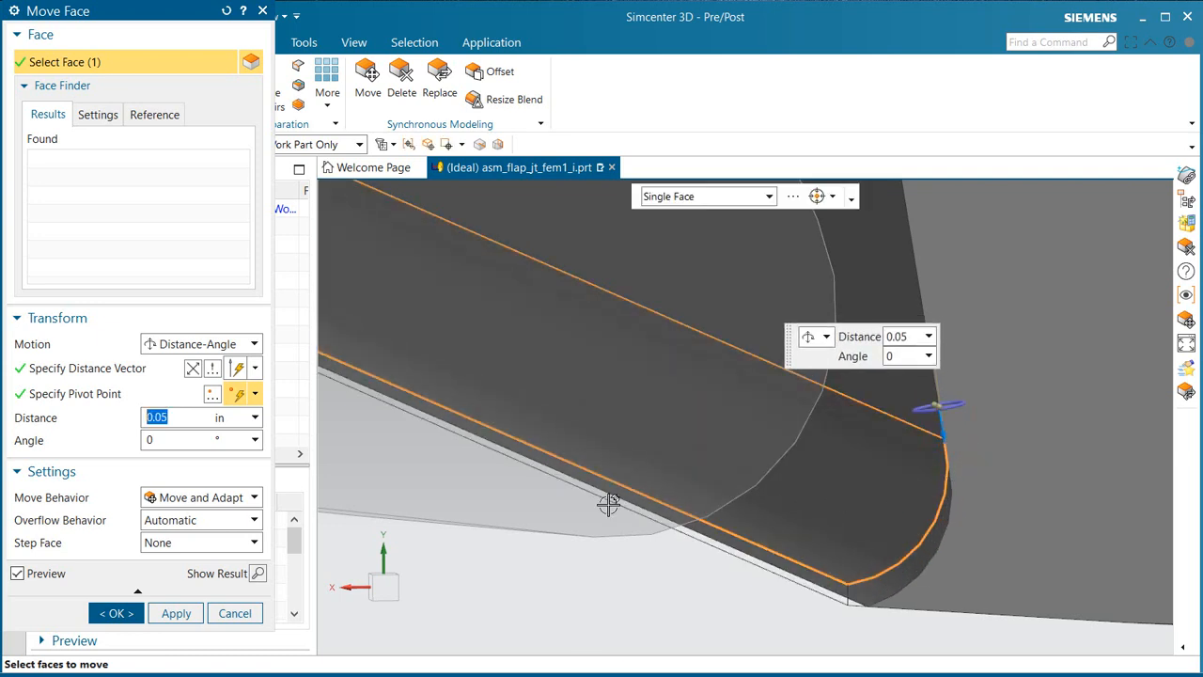
click(135, 618)
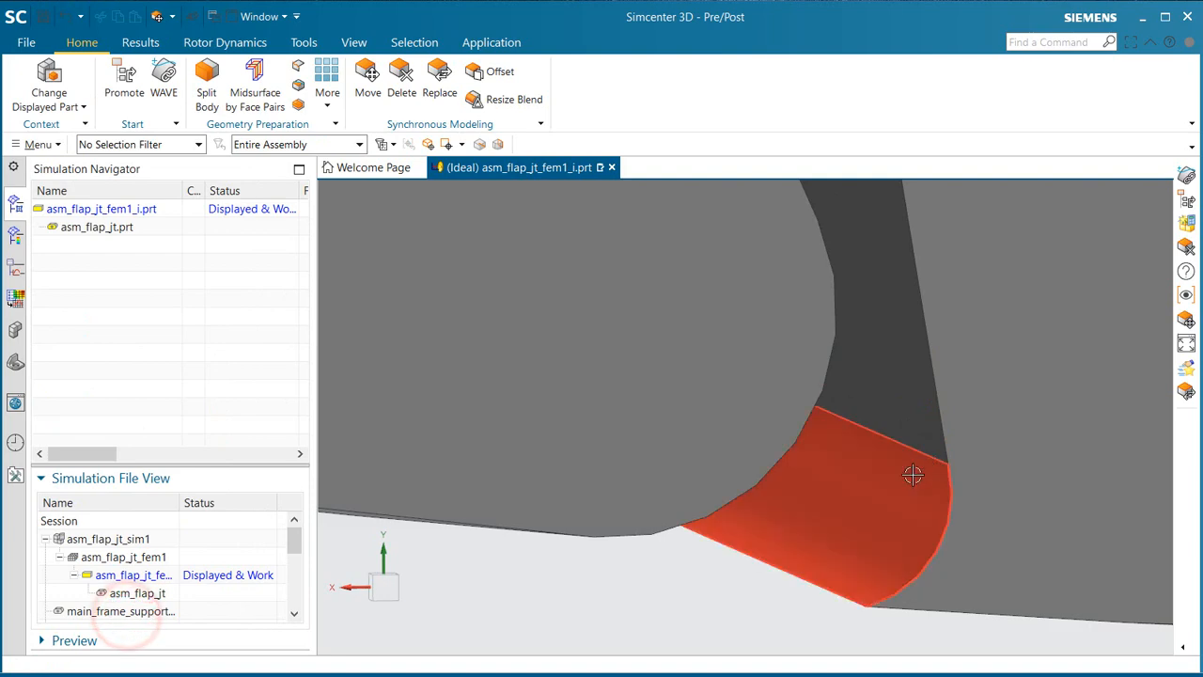
Step: Switch to the Modeling application and start an extrusion with a new section sketch on the inferred plane at the origin
scroll(876, 510, up, 3)
scroll(874, 509, up, 4)
middle_drag(776, 485, 930, 473)
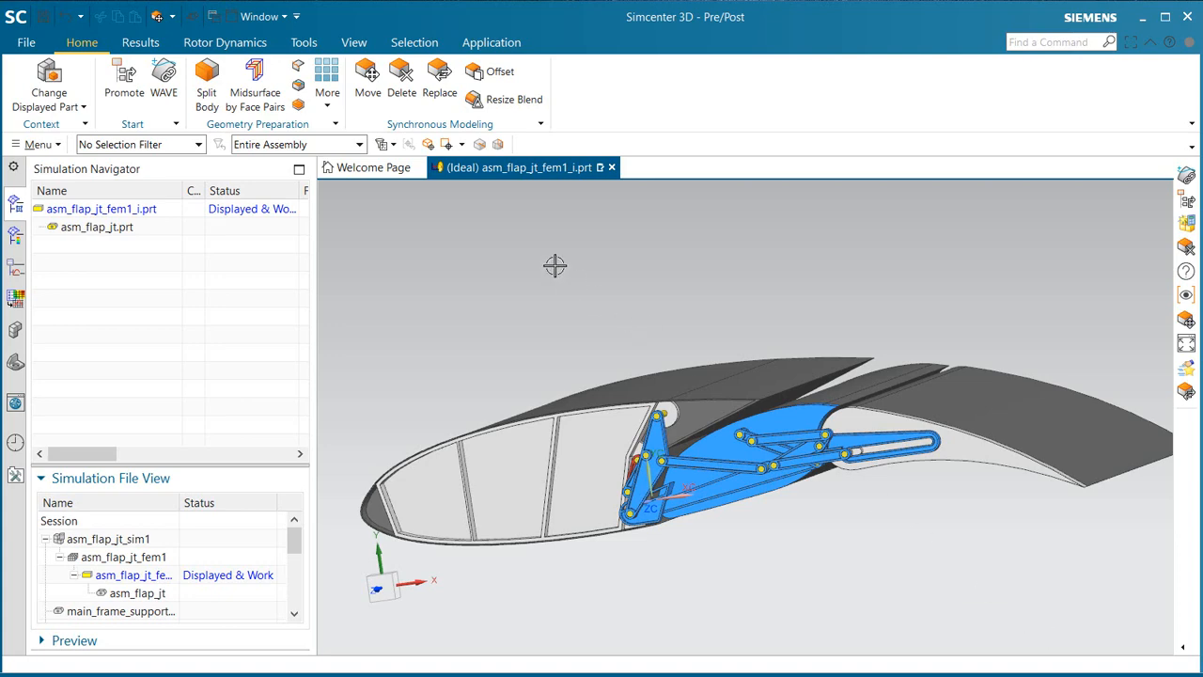
click(602, 13)
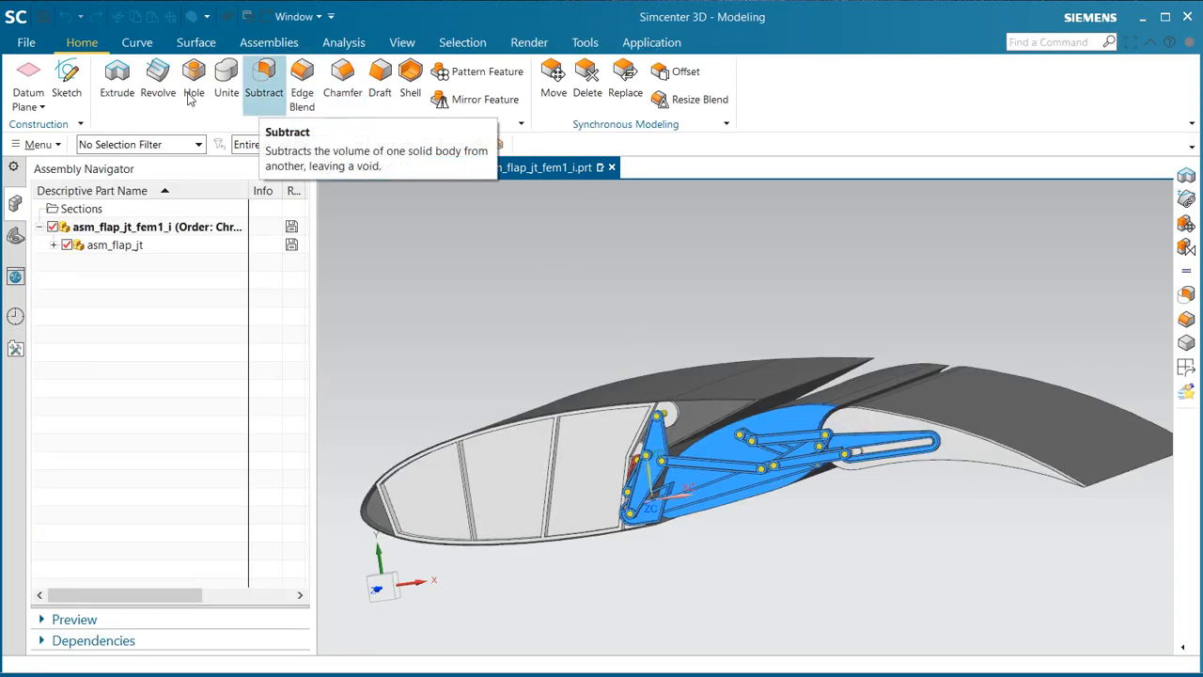
click(114, 70)
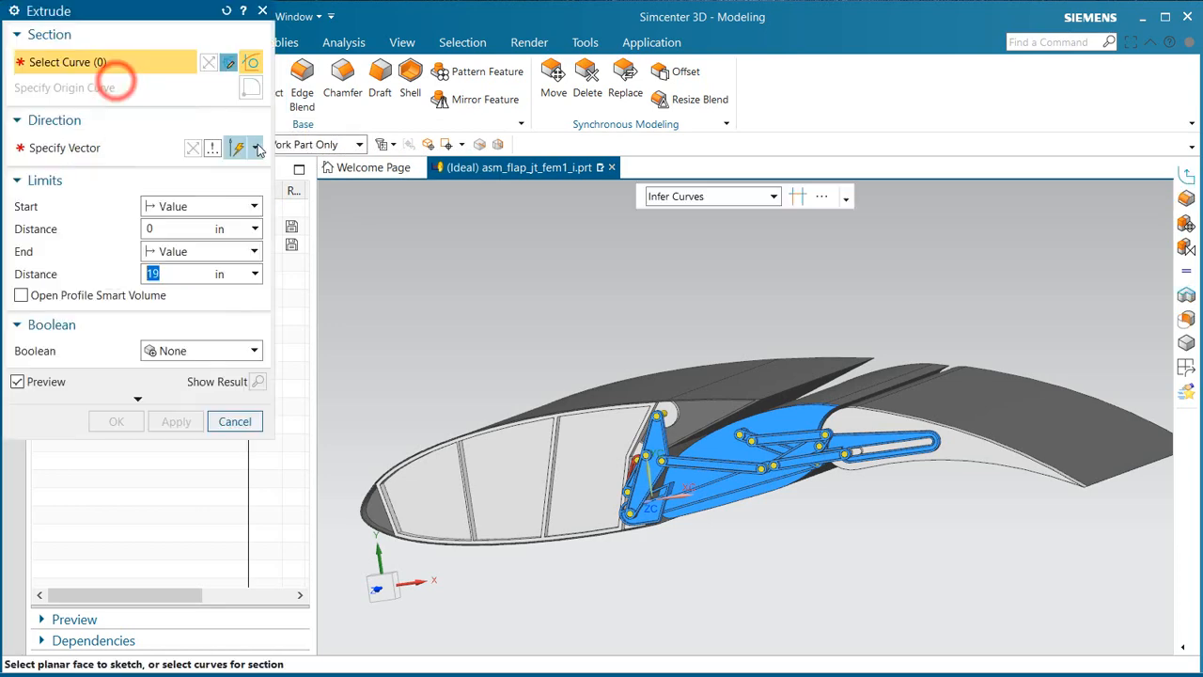
click(229, 63)
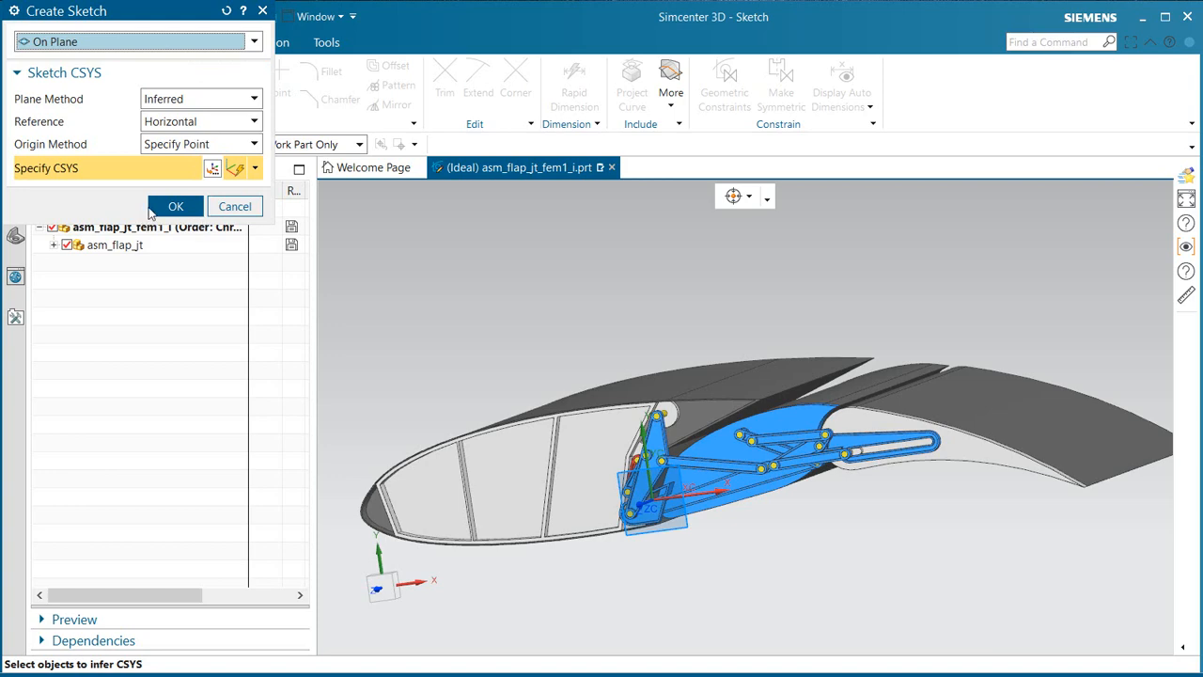
click(153, 208)
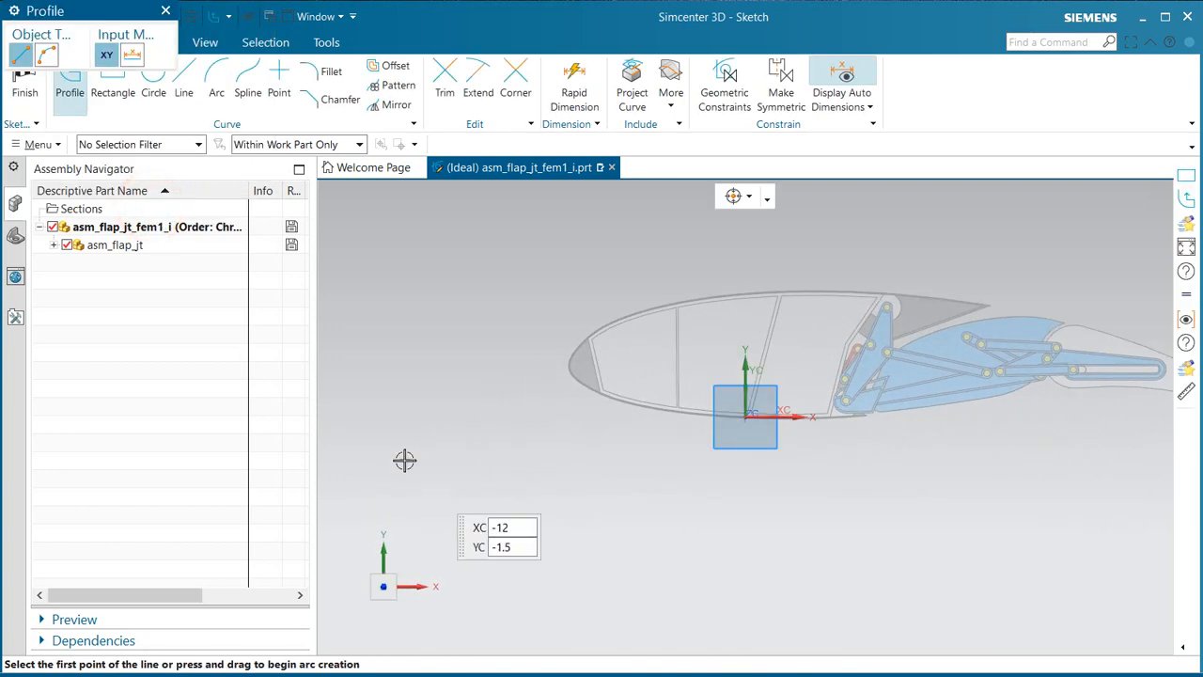
Step: Sketch a 40 by 25 in rectangle around the airfoil, its upper corner 14.5 in ahead of and 11 in above the origin, and finish the sketch
scroll(404, 459, down, 2)
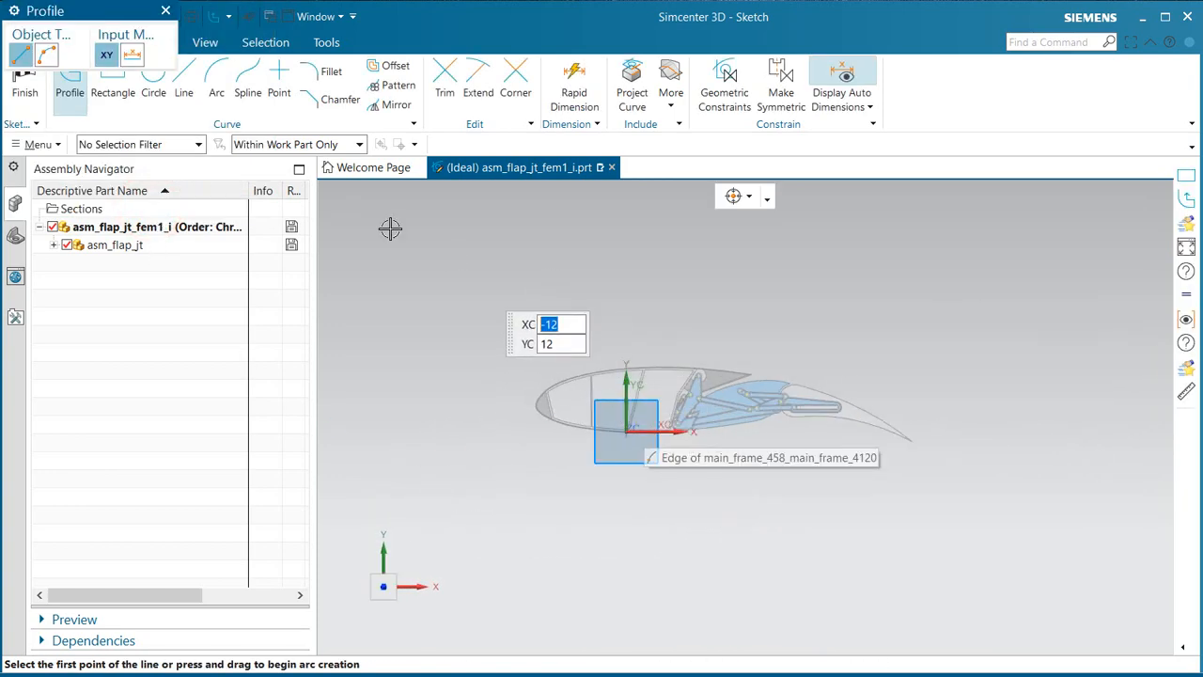
click(113, 88)
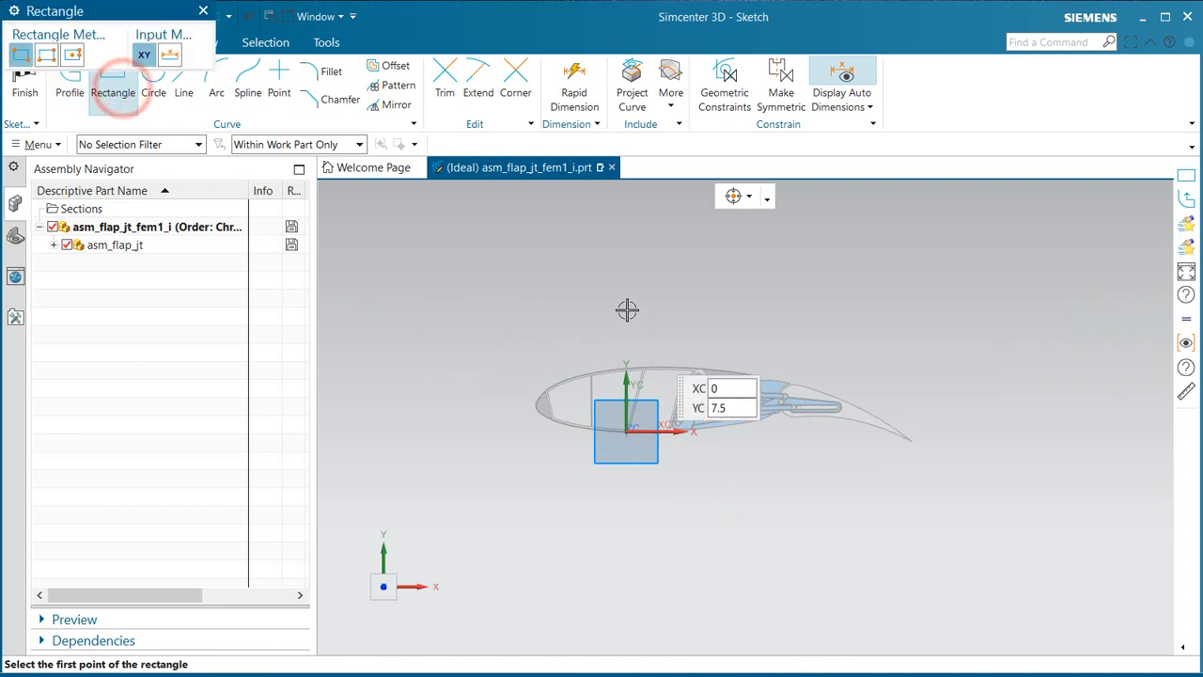
scroll(591, 266, down, 1)
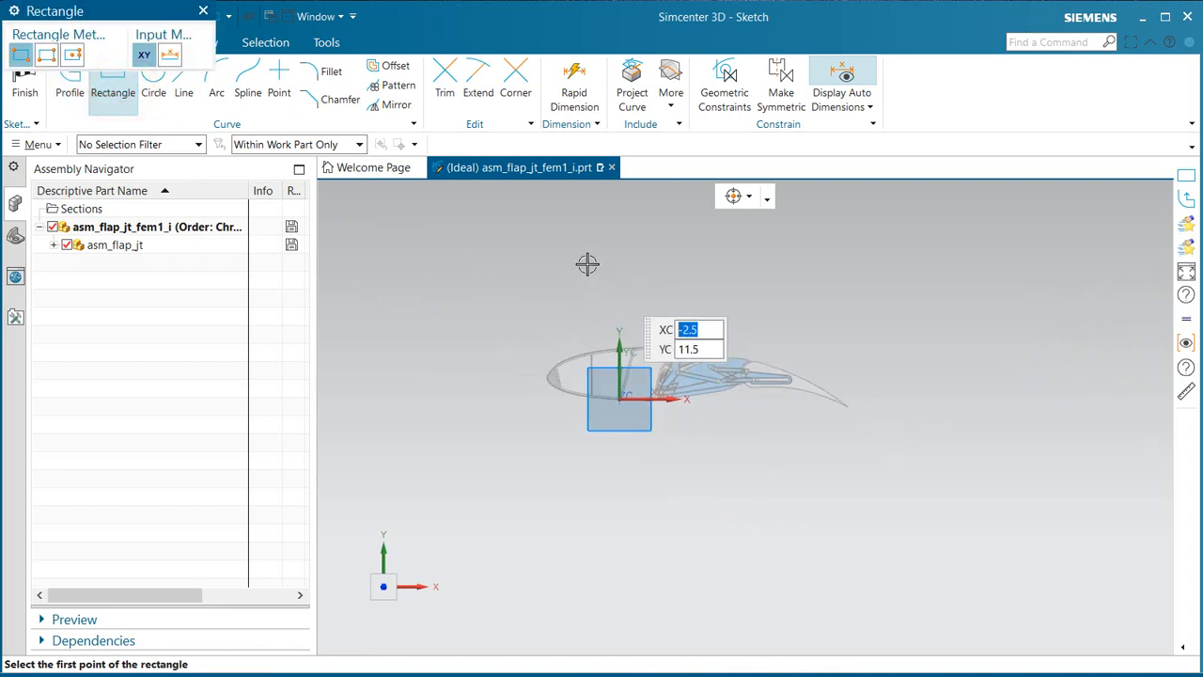
click(452, 272)
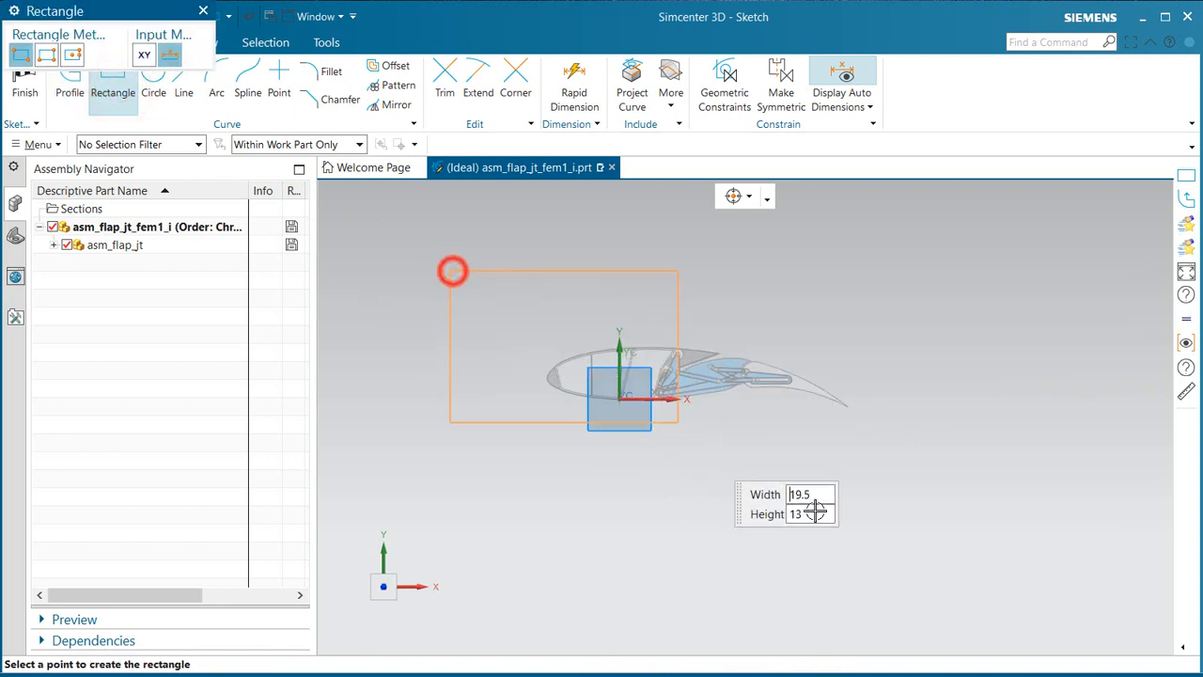
click(917, 562)
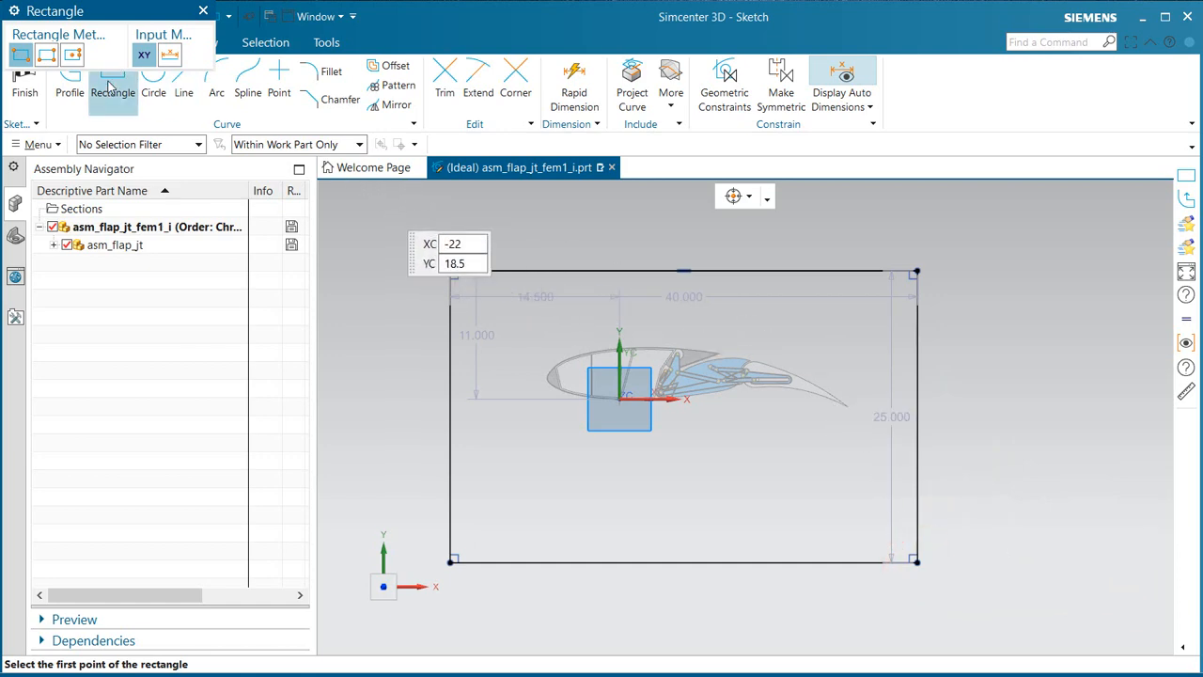
click(24, 87)
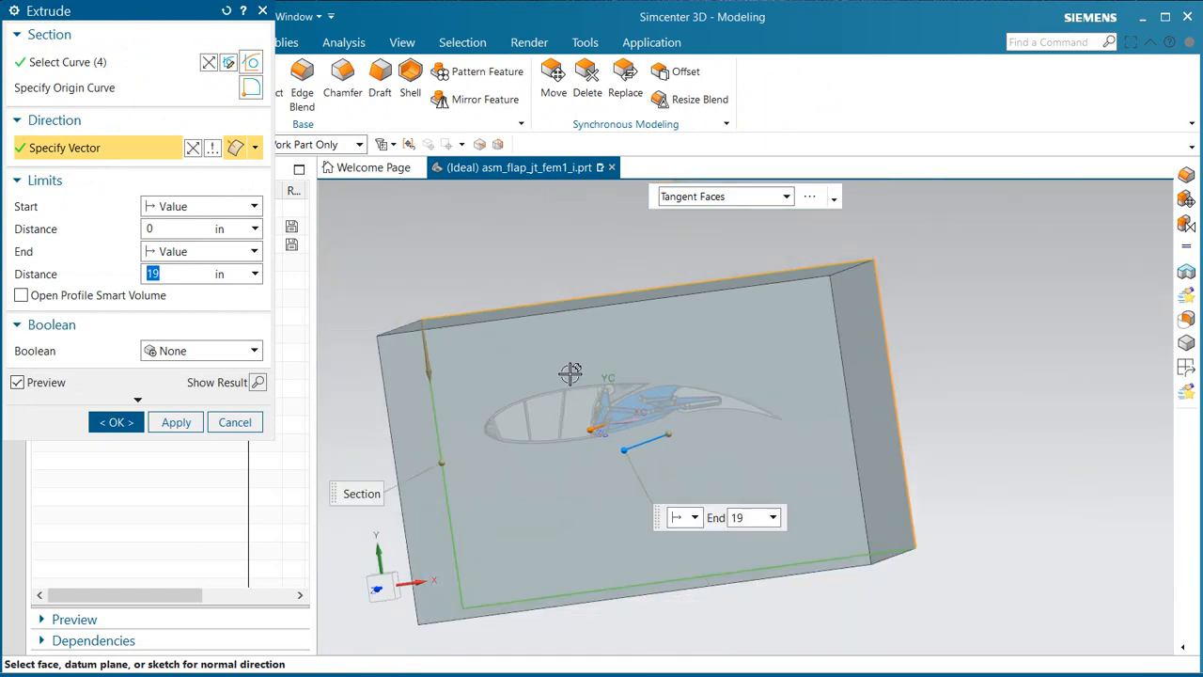
Step: Extrude the rectangle from 0 to 19 in as a separate body with no Boolean, enclosing the wing flap
middle_drag(570, 372, 613, 373)
middle_drag(645, 375, 491, 357)
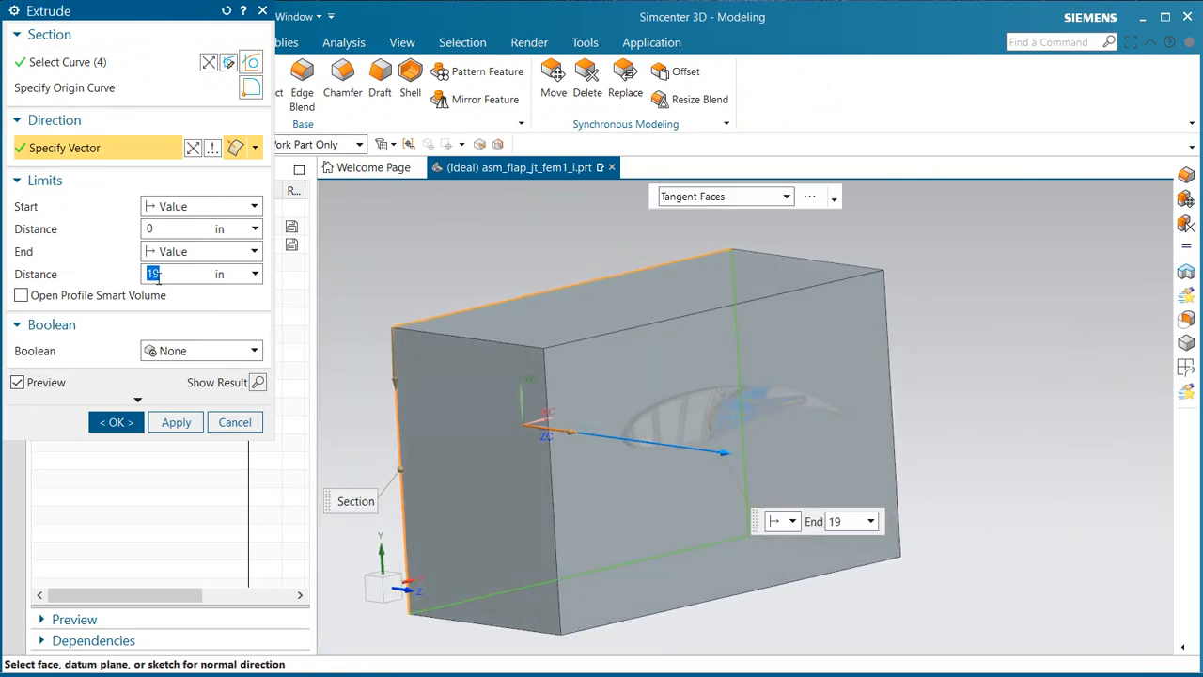
click(122, 422)
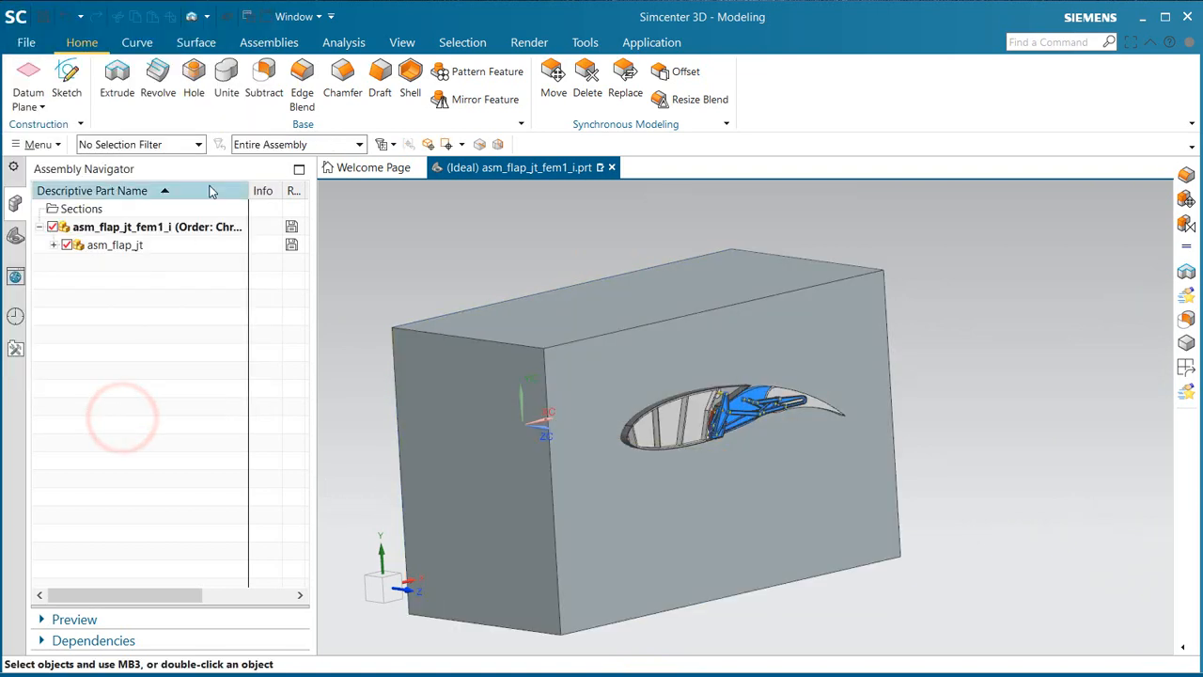
Step: Subtract the trailing, mid and main frame bodies from the surrounding fluid box, keeping the tool bodies
click(252, 90)
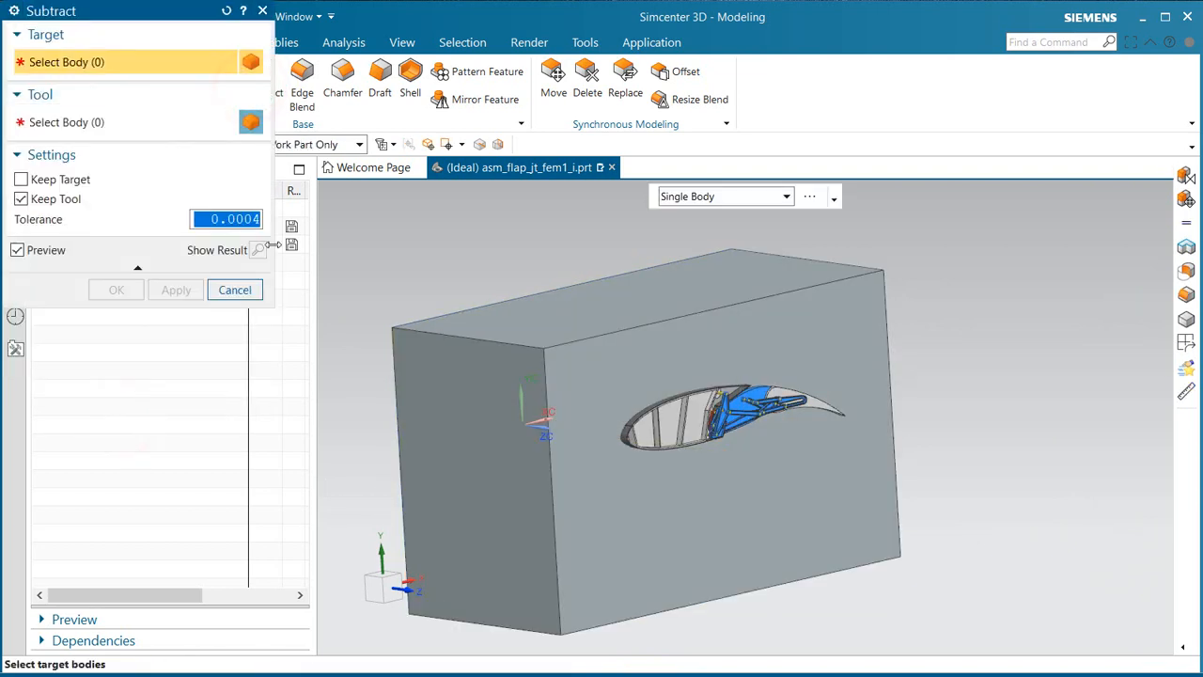
click(466, 341)
click(59, 121)
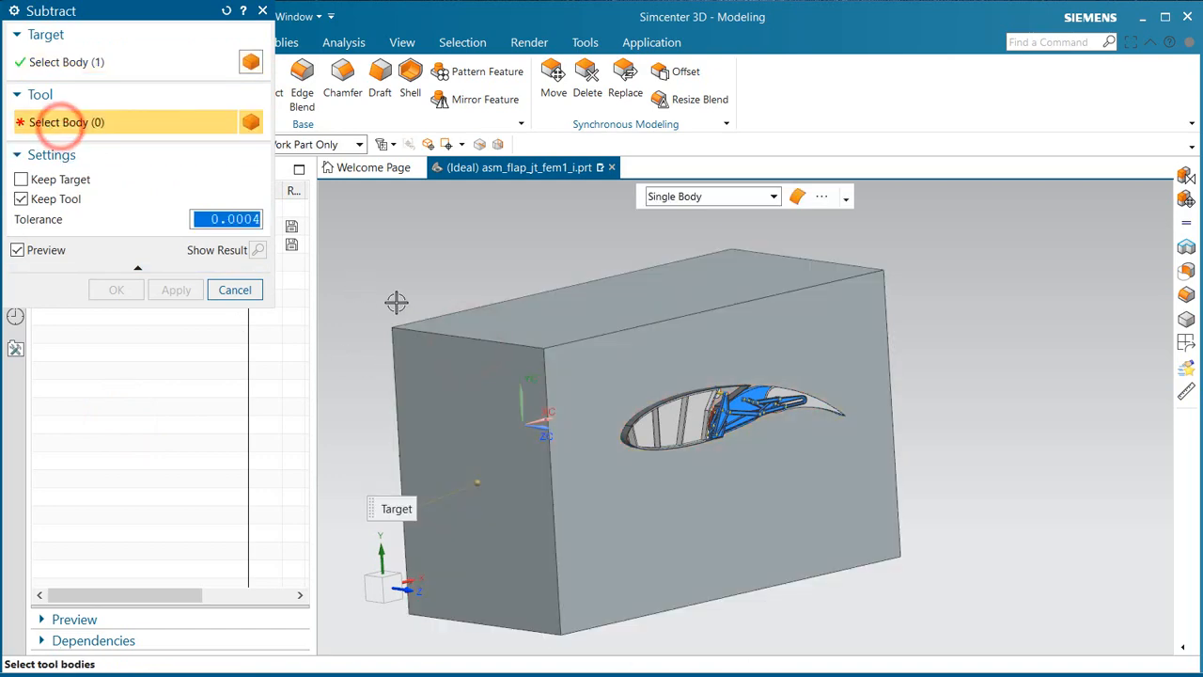
mouse_move(394, 298)
middle_down()
mouse_move(645, 438)
mouse_move(502, 373)
middle_up()
click(518, 385)
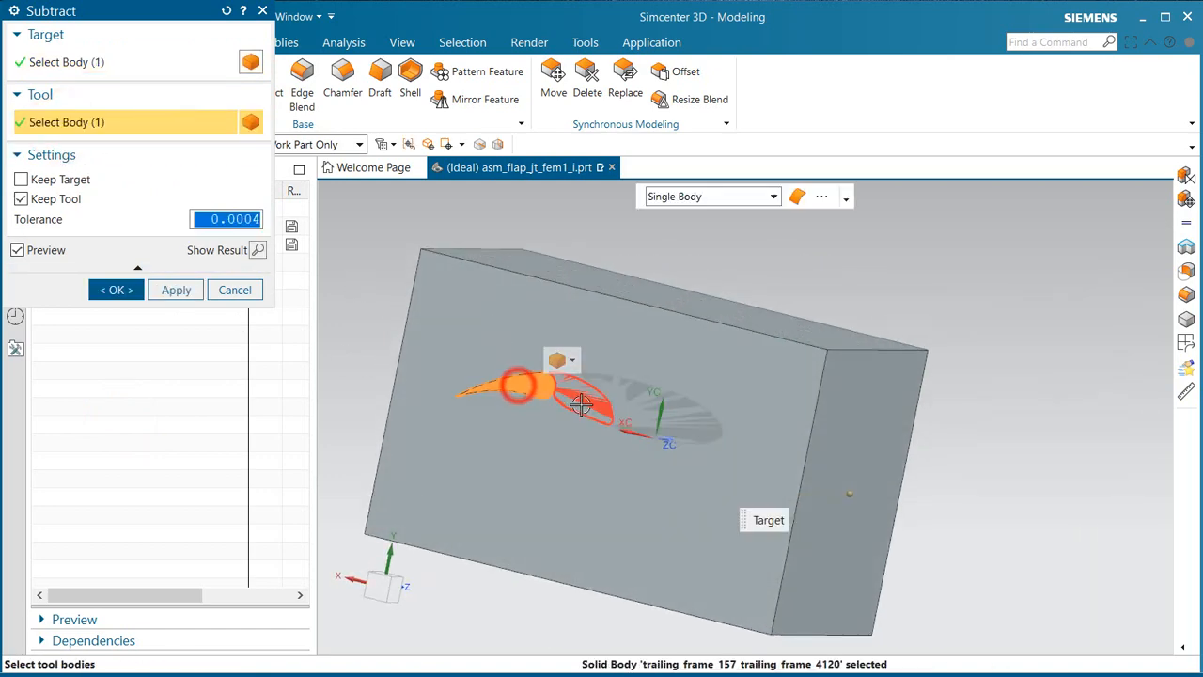
click(581, 405)
click(643, 410)
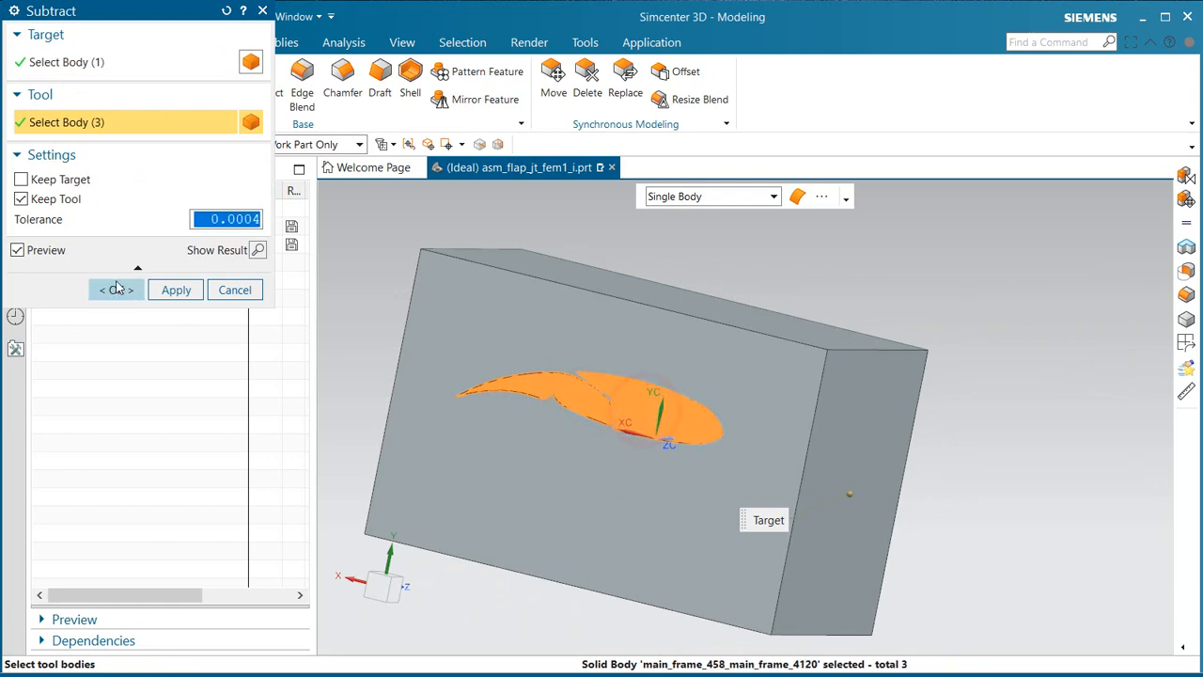
click(116, 289)
Step: Round the fluid box's upper and lower spanwise edges behind the trailing edge with a tangent 11.5 in circular edge blend
middle_drag(667, 470, 563, 465)
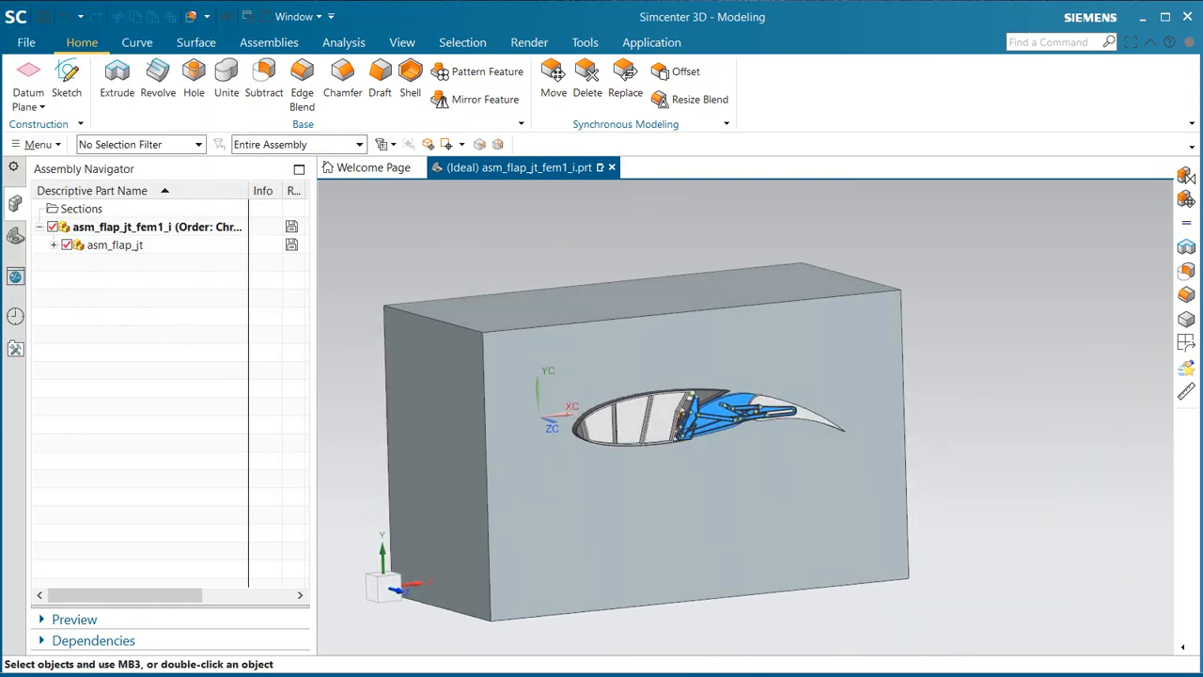
click(302, 80)
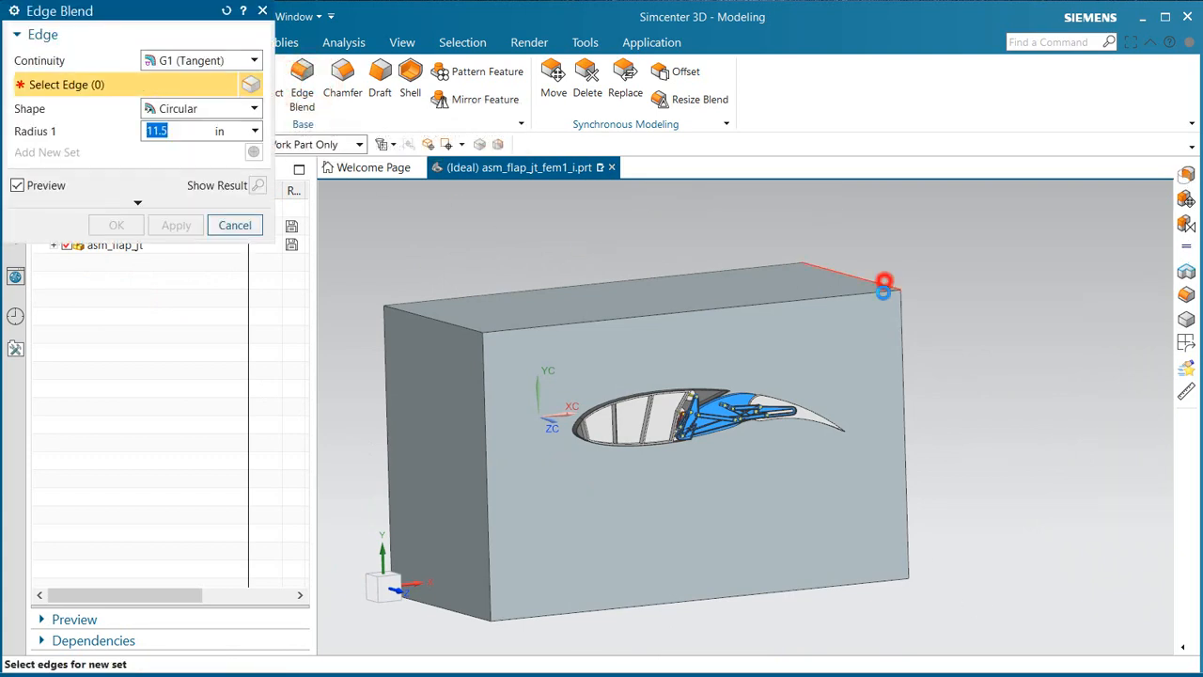
click(886, 279)
middle_drag(873, 483, 894, 561)
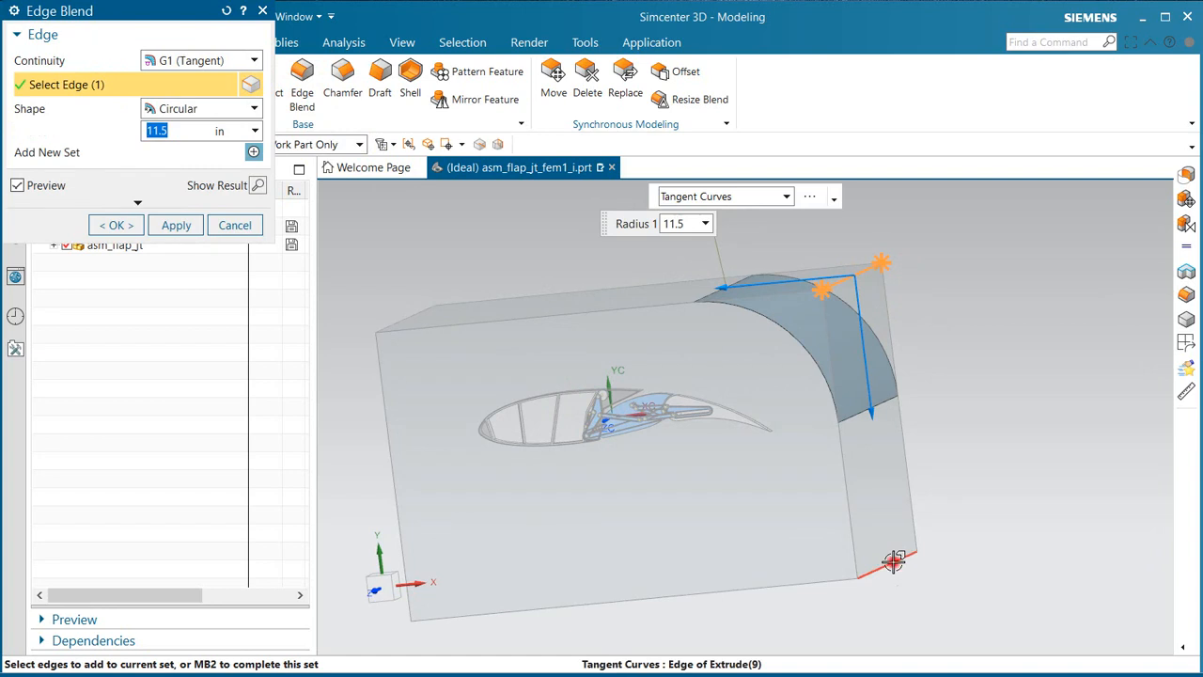
click(893, 561)
click(116, 225)
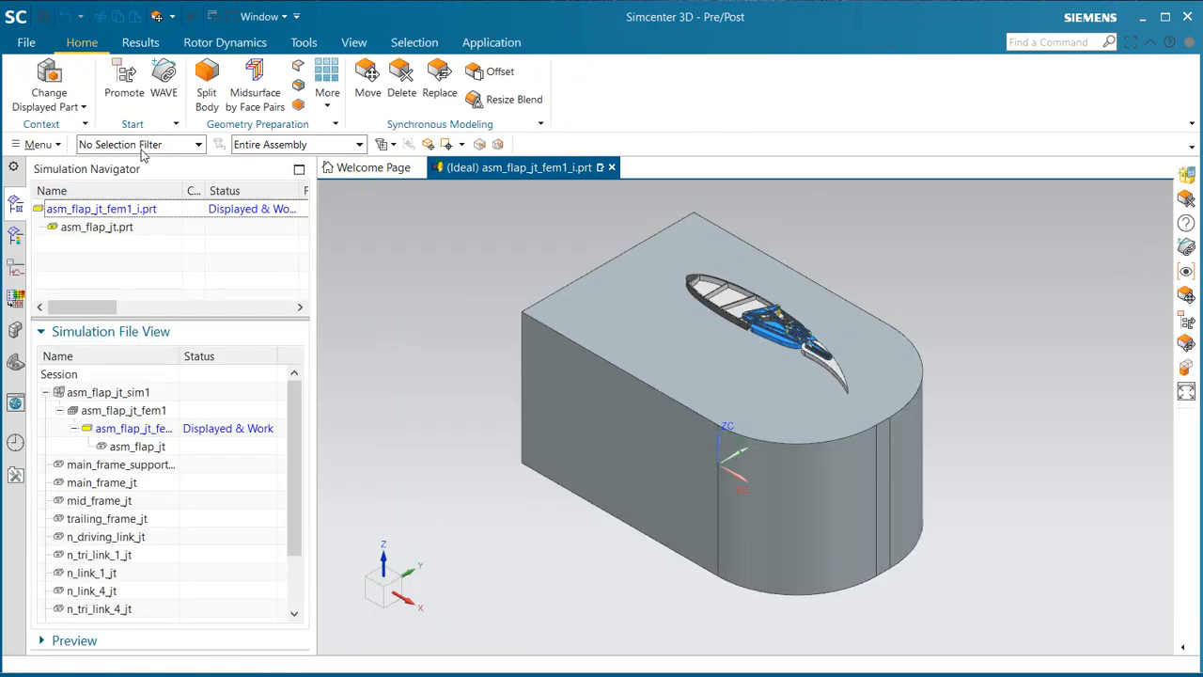
Step: Promote the main frame support's solid body into the idealized part
click(124, 80)
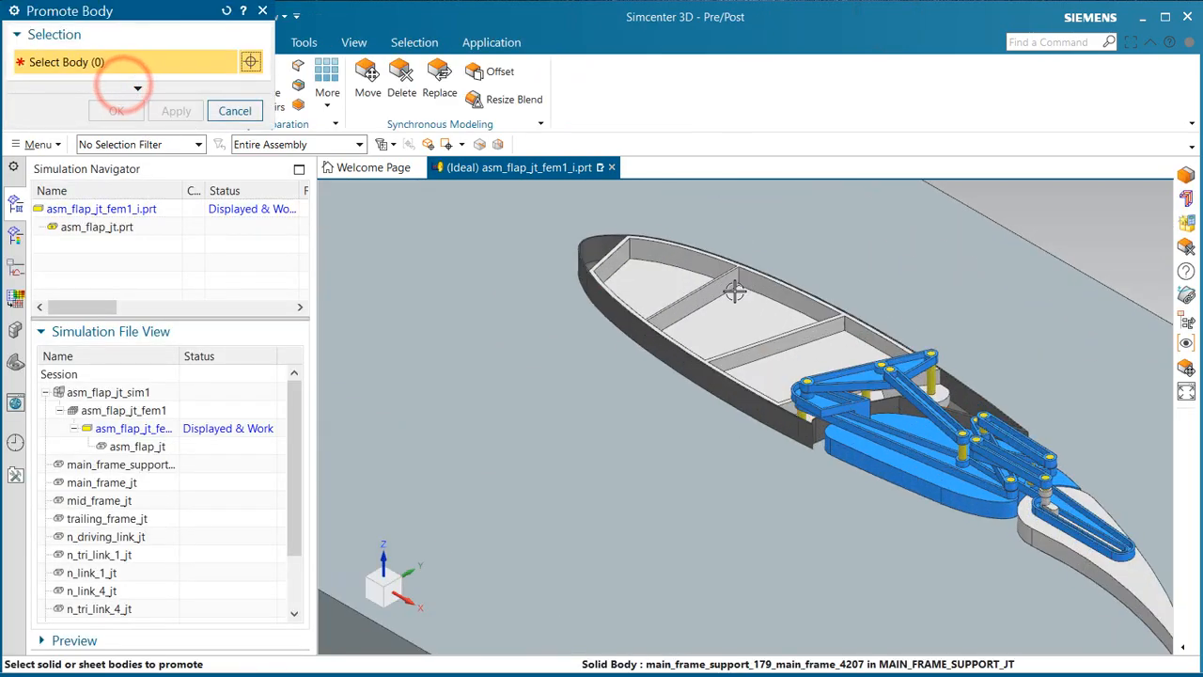
click(744, 305)
click(126, 111)
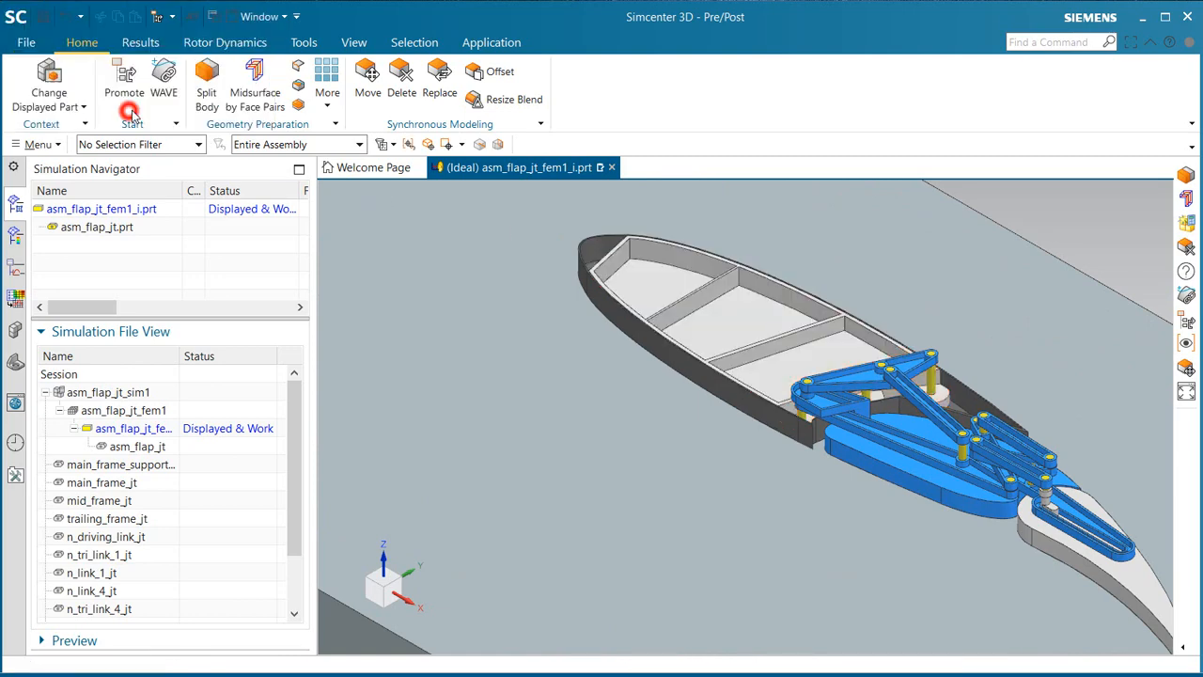
Step: Create midsurfaces of the promoted main frame support from automatically created face pairs, using the Progressive strategy
click(249, 91)
click(717, 297)
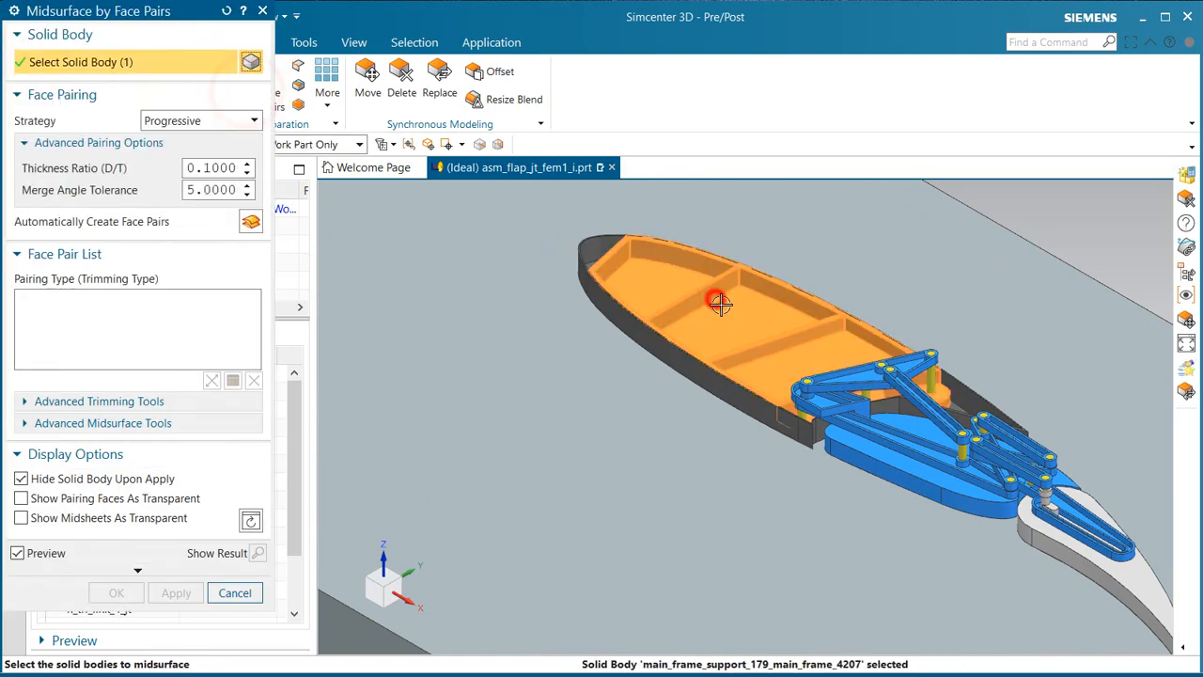
scroll(722, 305, up, 2)
scroll(721, 305, up, 1)
shift+middle_drag(722, 313, 655, 349)
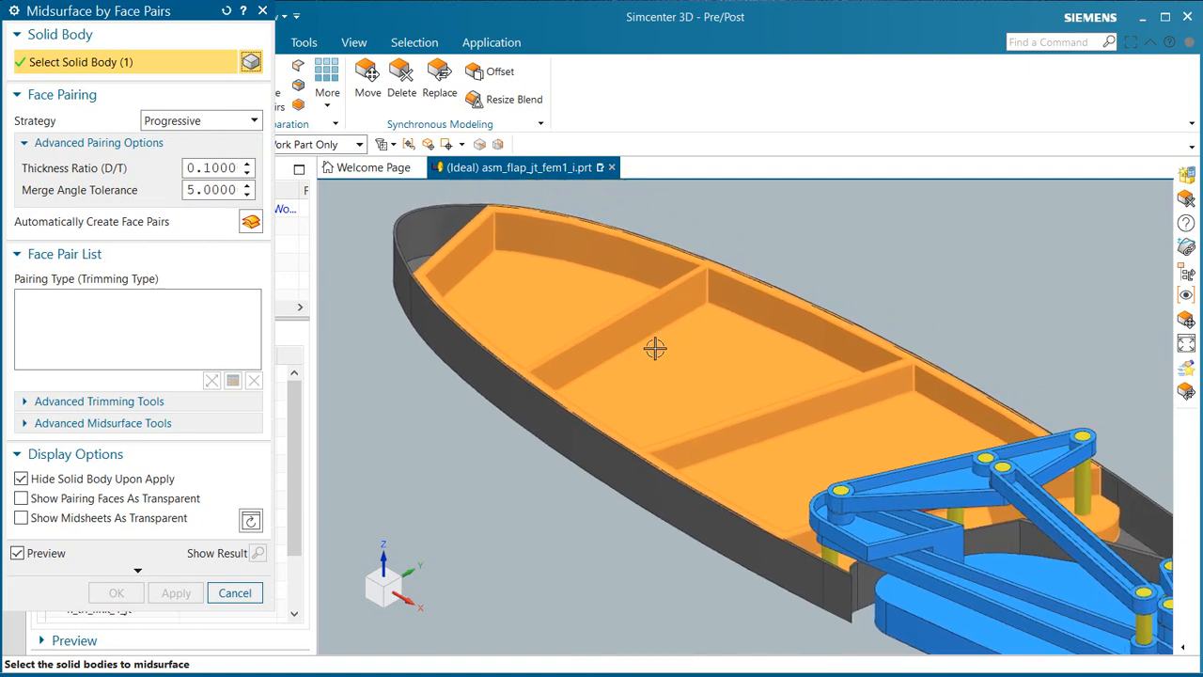
click(246, 227)
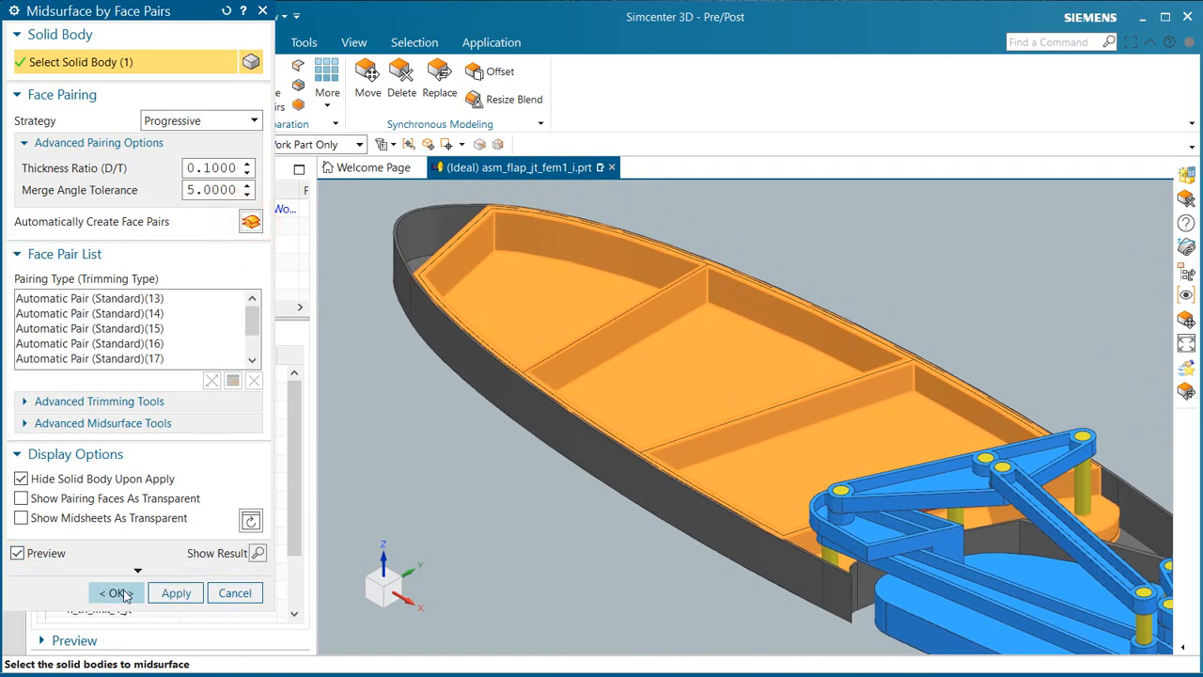
click(122, 592)
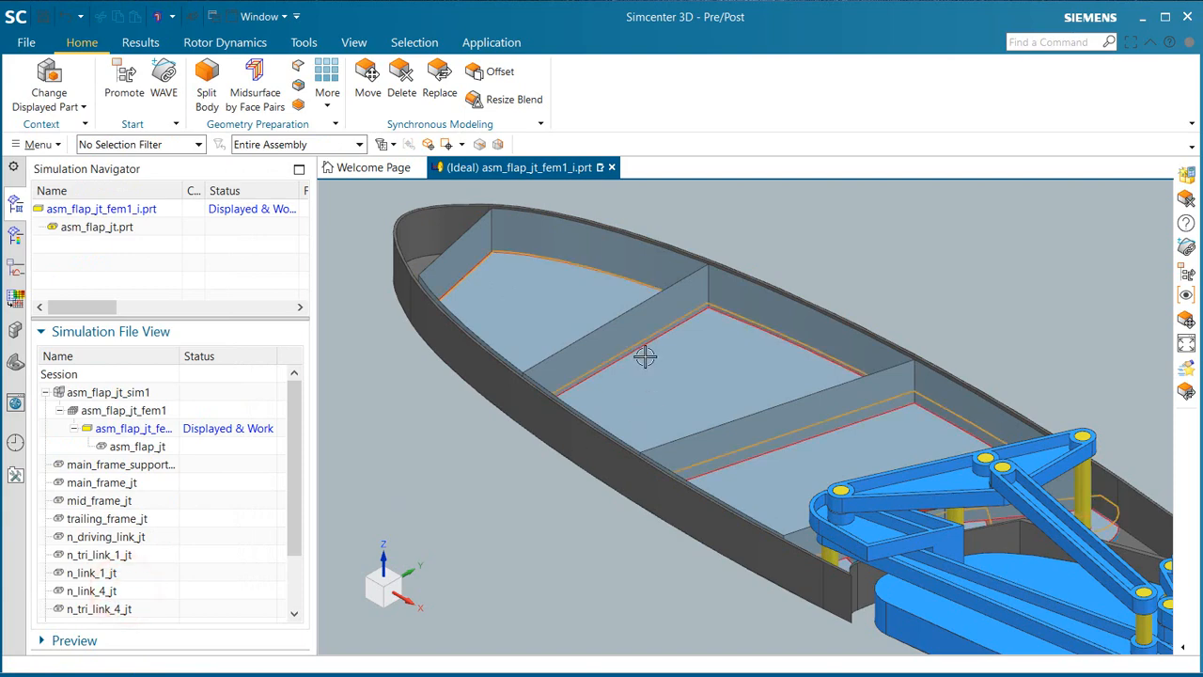
Step: Make the asm_flap_jt_fem1 FEM the displayed and work part
scroll(644, 356, down, 2)
middle_drag(648, 356, 669, 364)
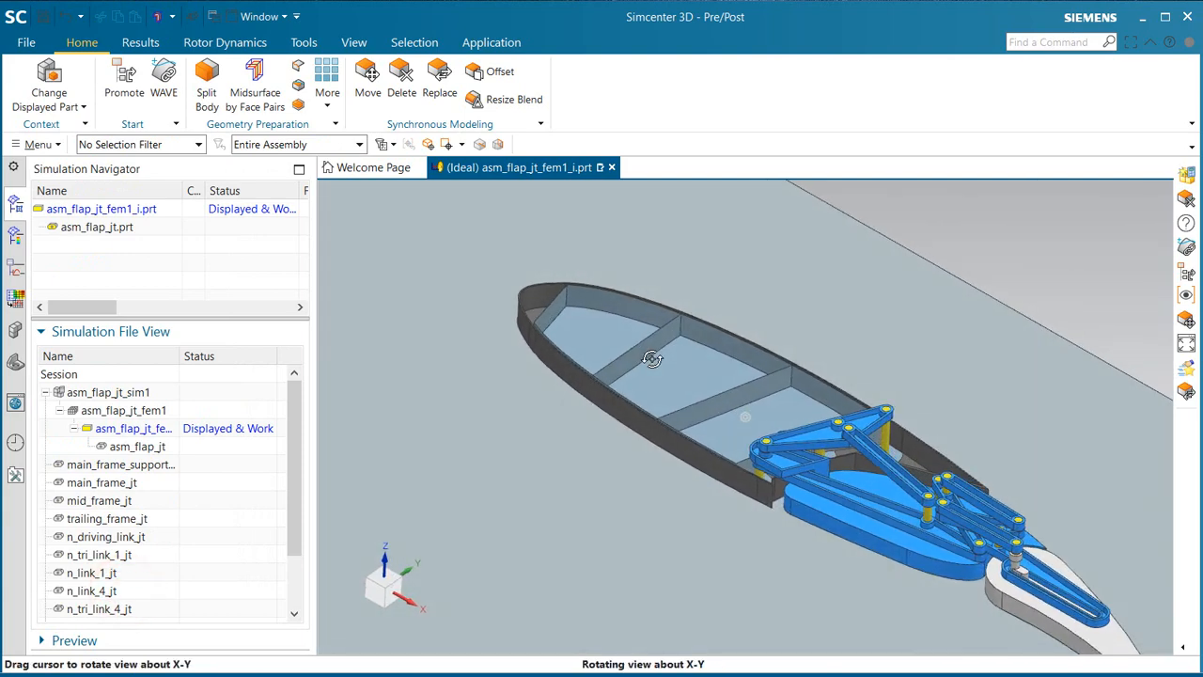
click(150, 414)
double_click(151, 414)
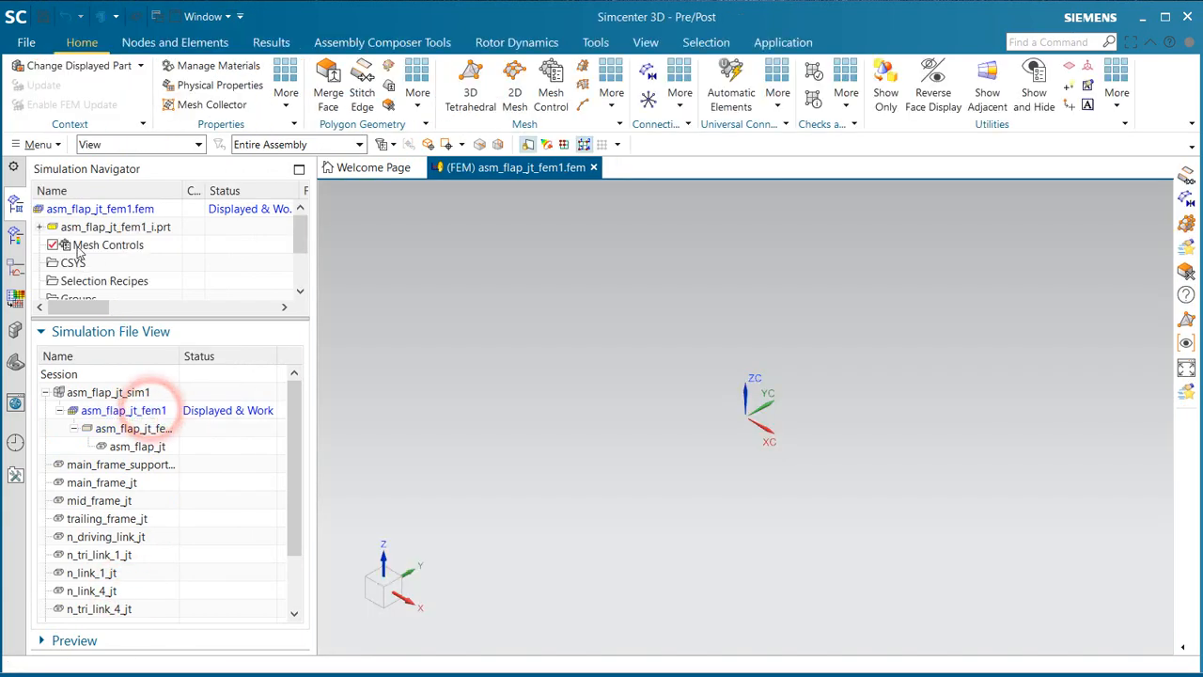
Step: Edit the FEM's bodies to use, picking only the sheet bodies of the main frame support from the idealized part
right_click(94, 212)
click(126, 279)
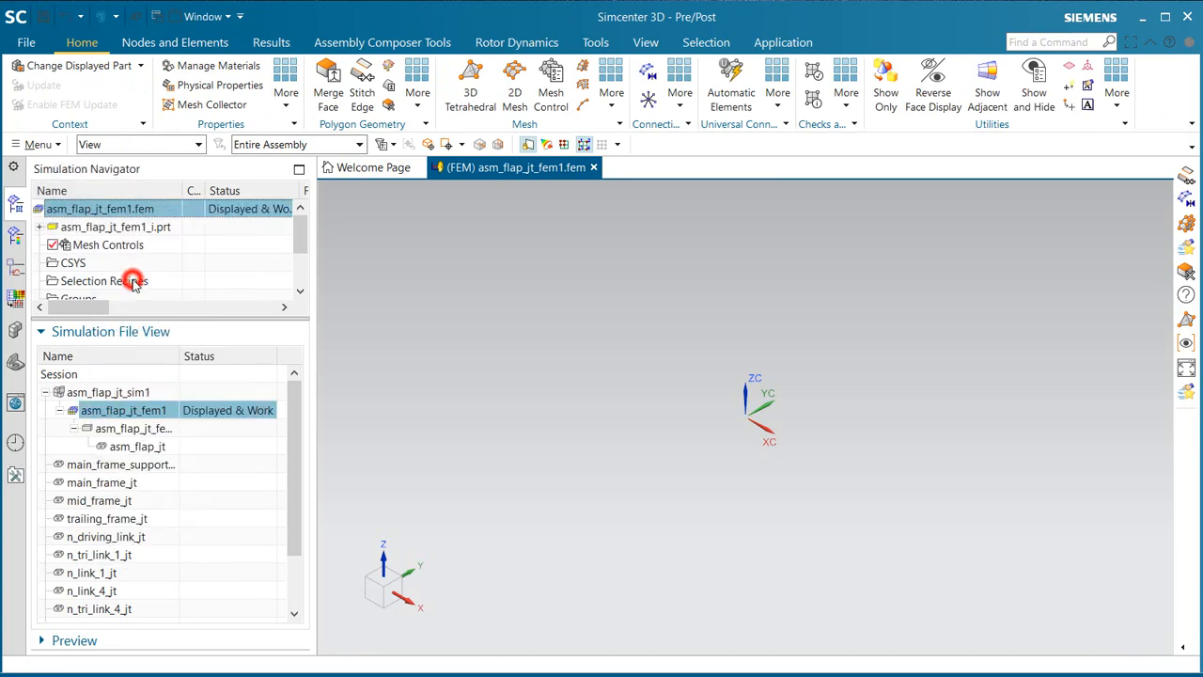
click(77, 191)
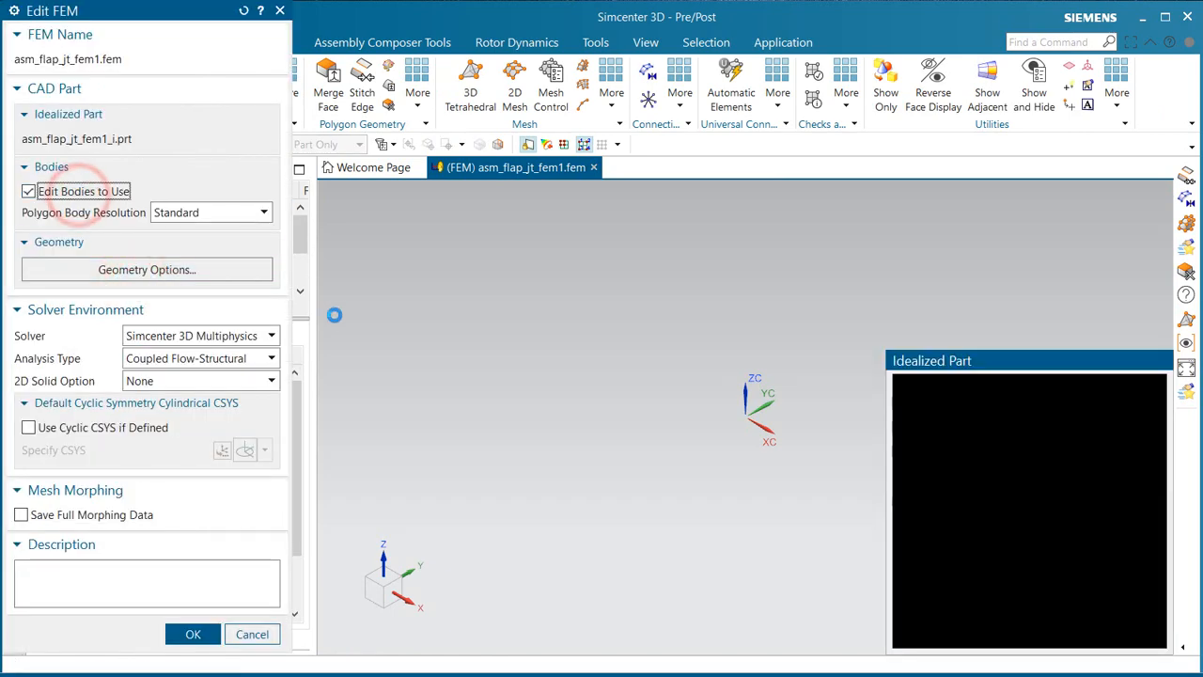
drag(186, 18, 426, 48)
click(169, 144)
click(126, 185)
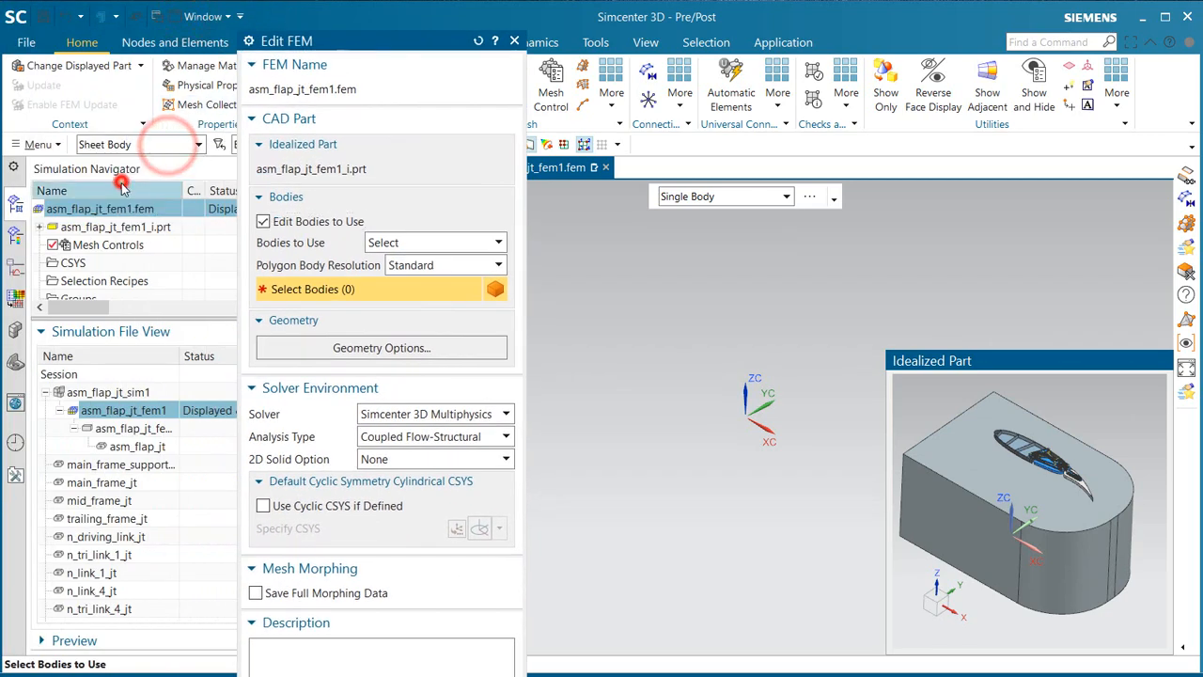
drag(975, 406, 1077, 480)
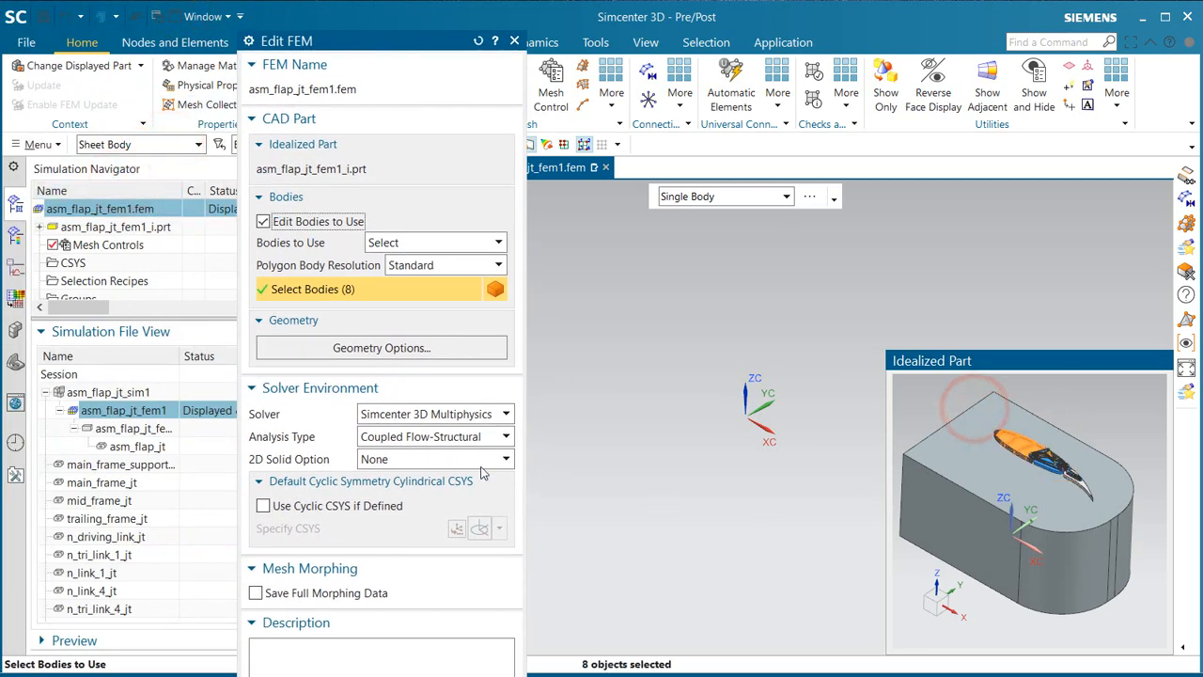
click(434, 676)
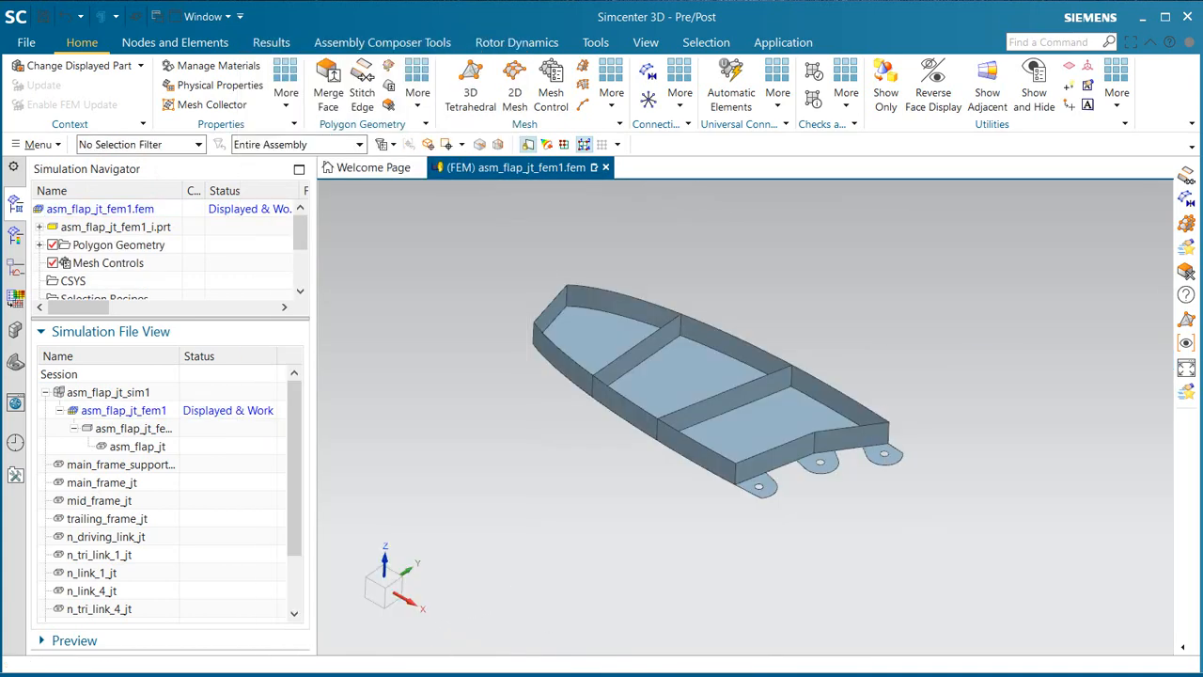
Step: Stitch the edges of all eight support polygon bodies automatically, edge to edge, with a 0.04 in search distance
click(365, 90)
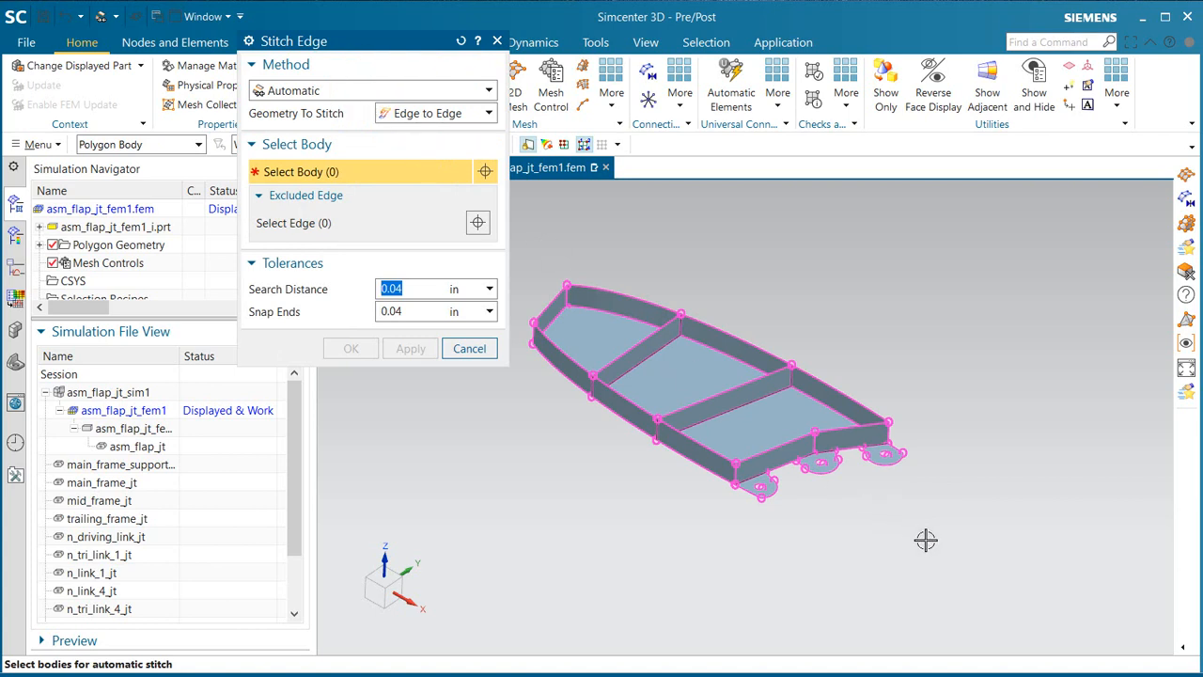
drag(926, 539, 526, 266)
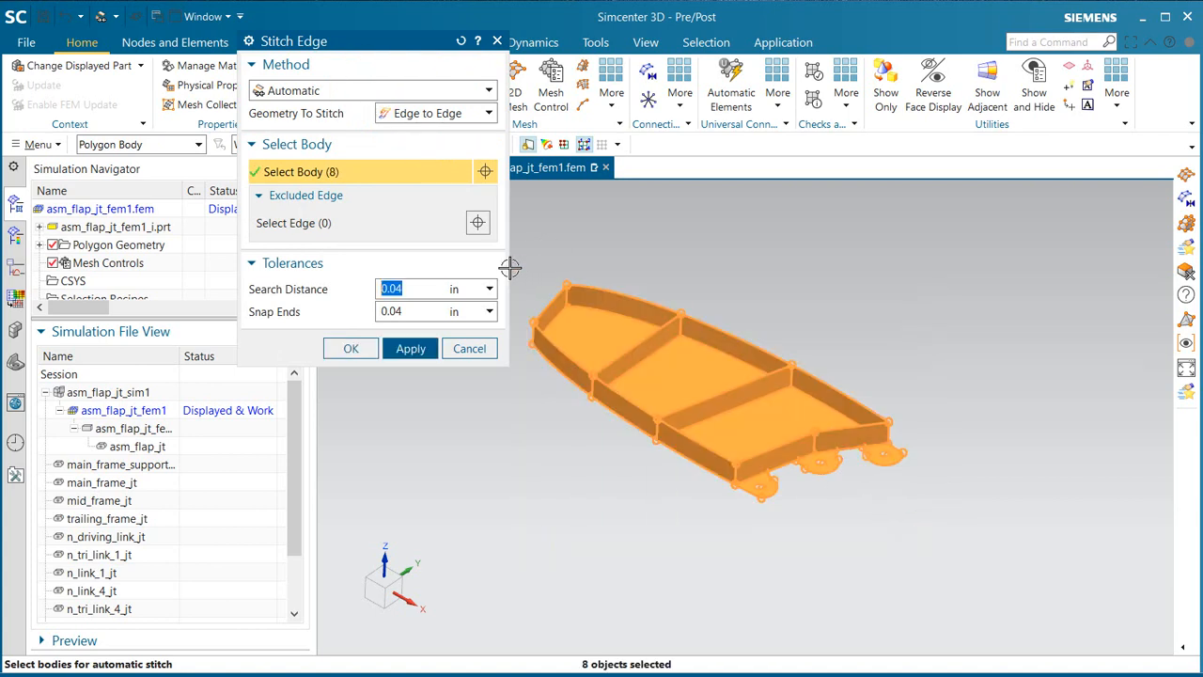
click(411, 349)
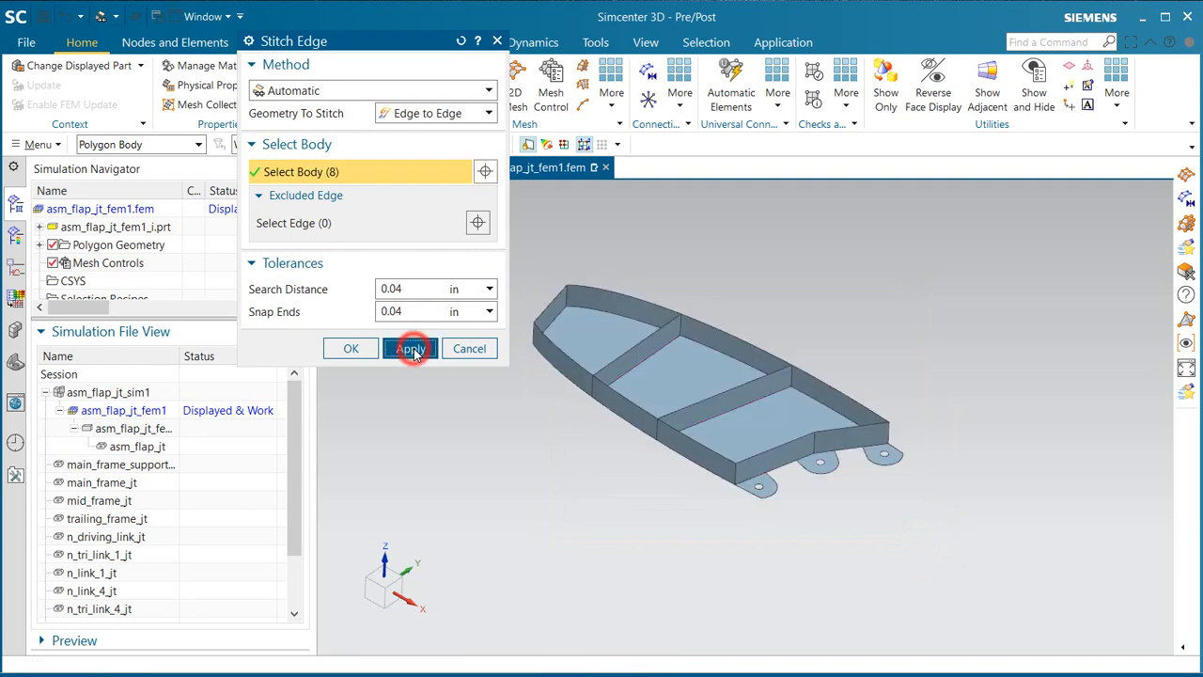
click(480, 352)
Step: Start a 2D mesh and select all eight polygon bodies of the main frame support as the objects to mesh
click(516, 91)
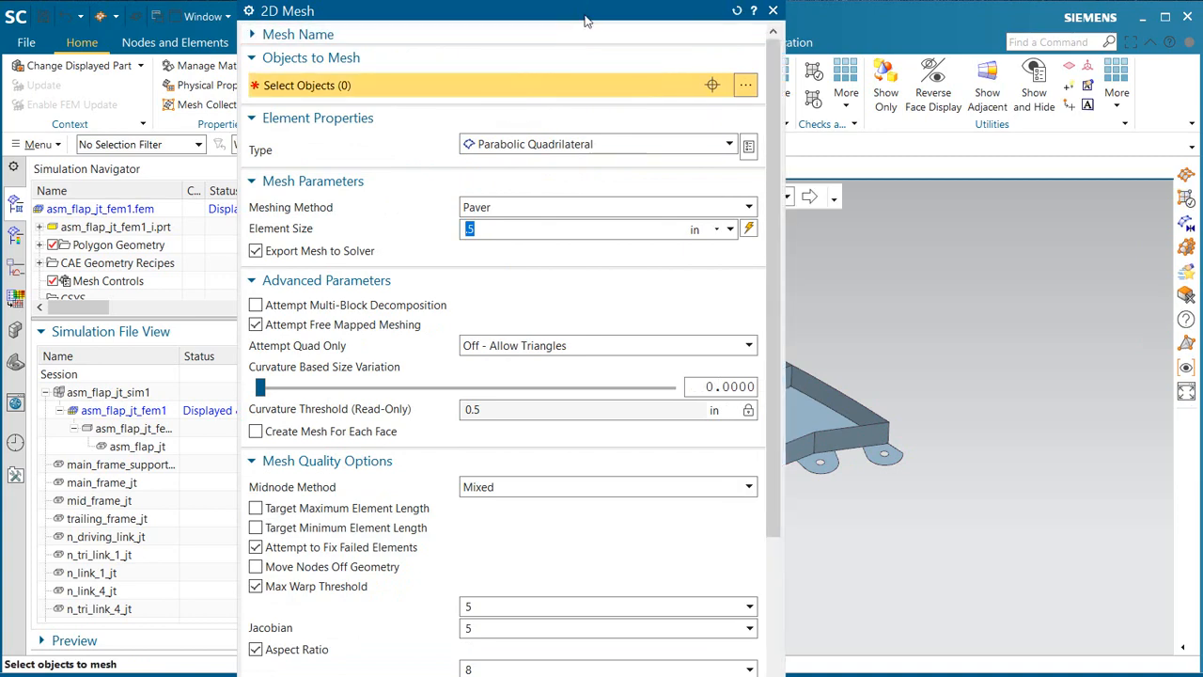
drag(584, 19, 360, 255)
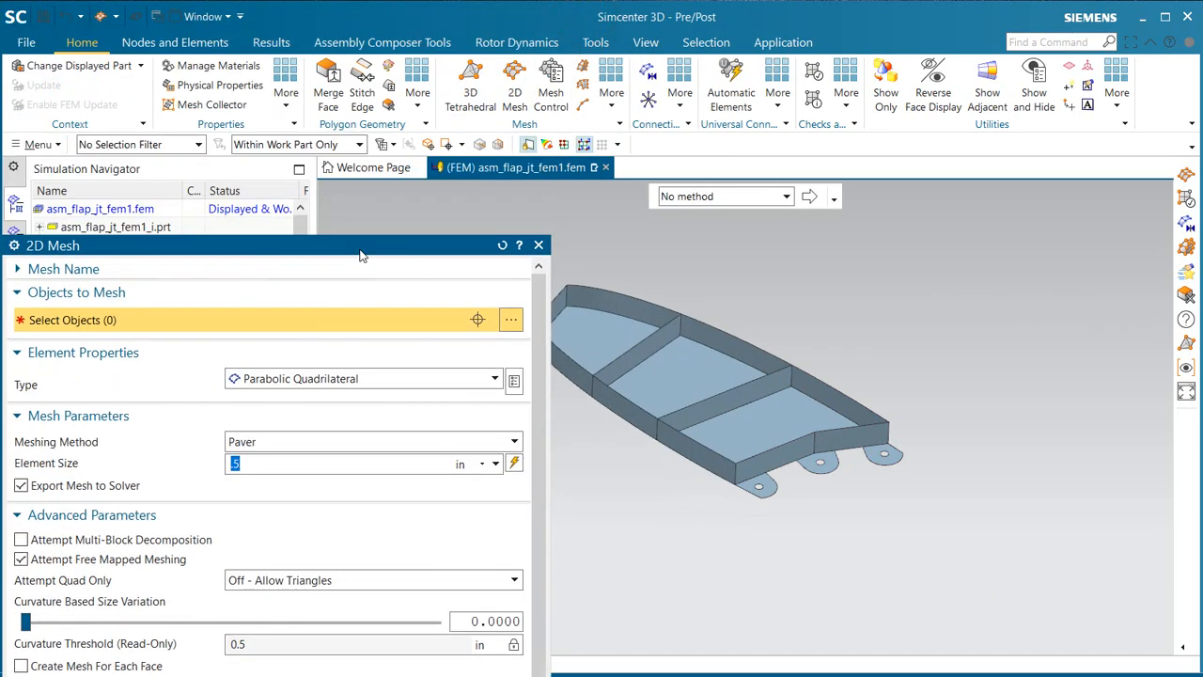
click(172, 146)
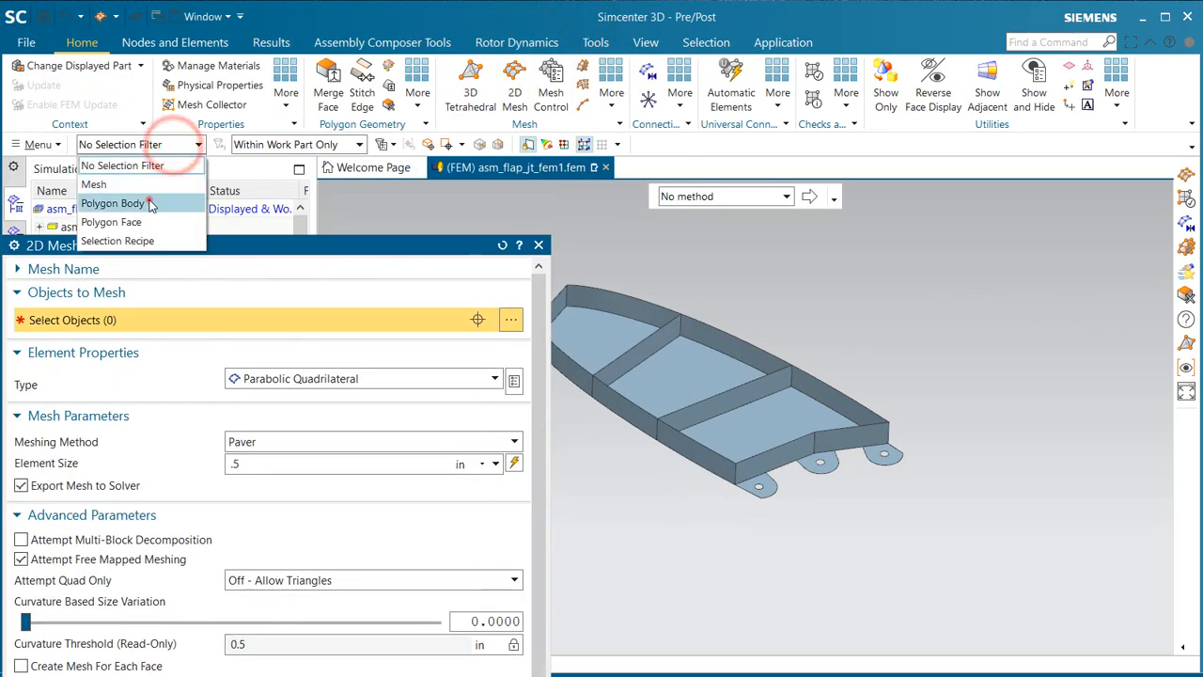
click(150, 197)
shift+middle_drag(797, 423, 920, 448)
drag(887, 423, 637, 272)
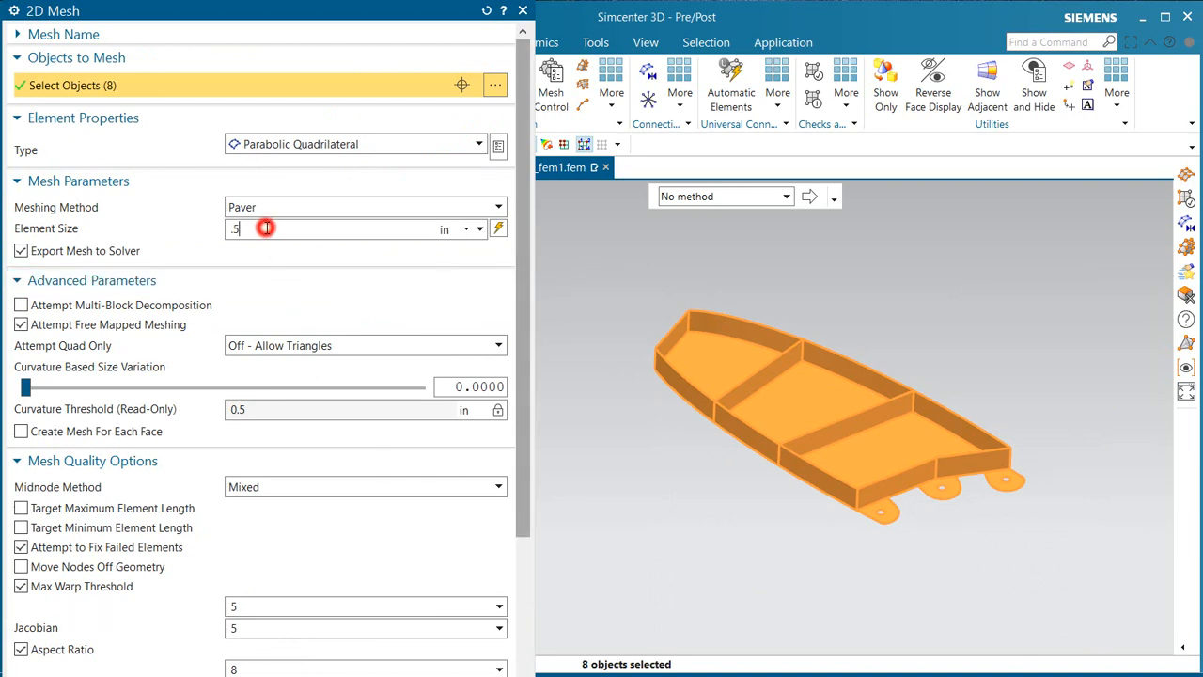
Step: Set the element size to 0.2 in and the type to Linear Quadrilateral, and generate the 2D mesh
key(BackSpace)
click(376, 144)
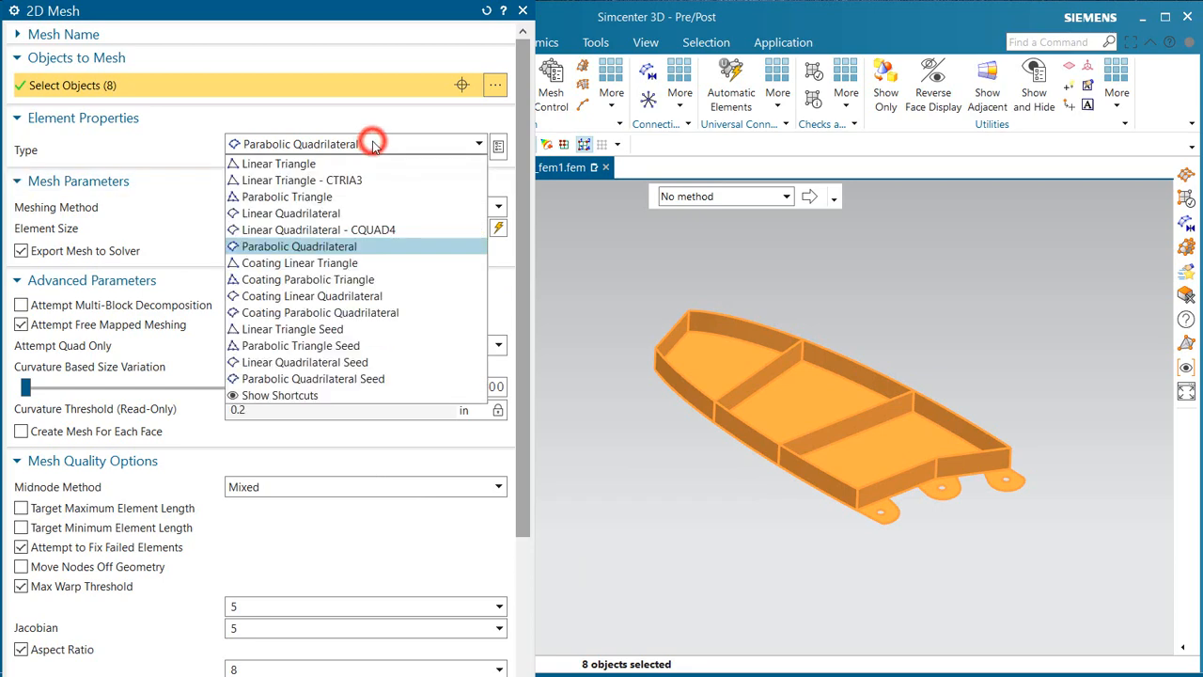
click(340, 214)
scroll(529, 297, down, 5)
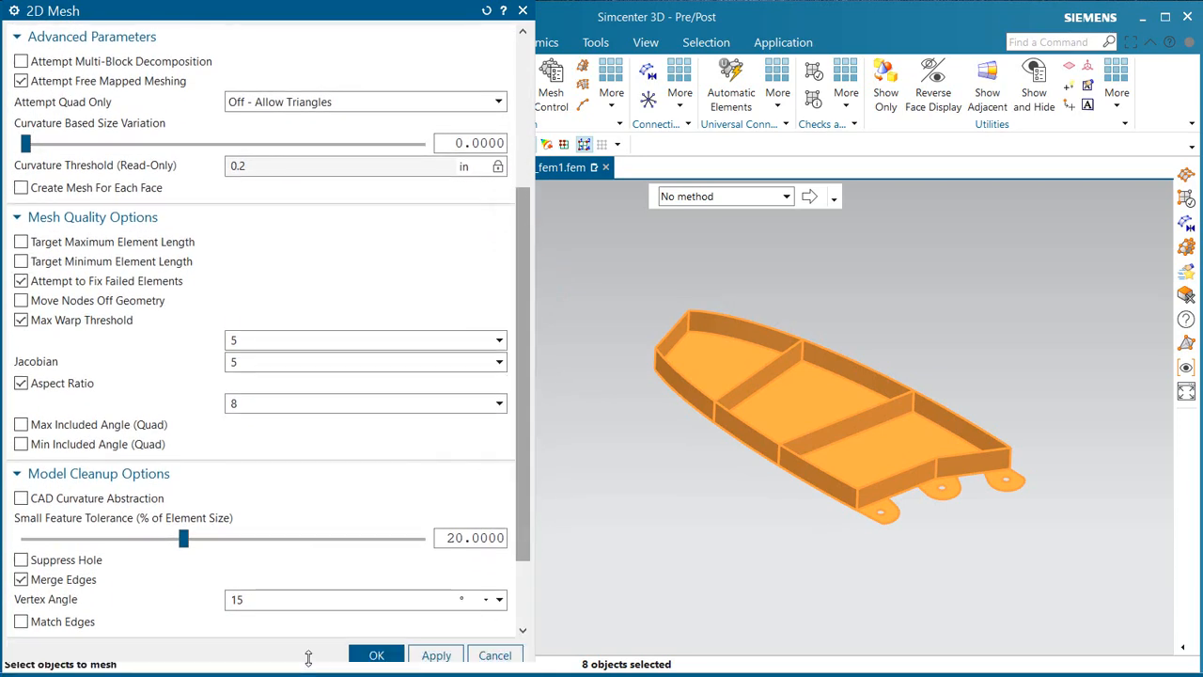
scroll(515, 485, down, 3)
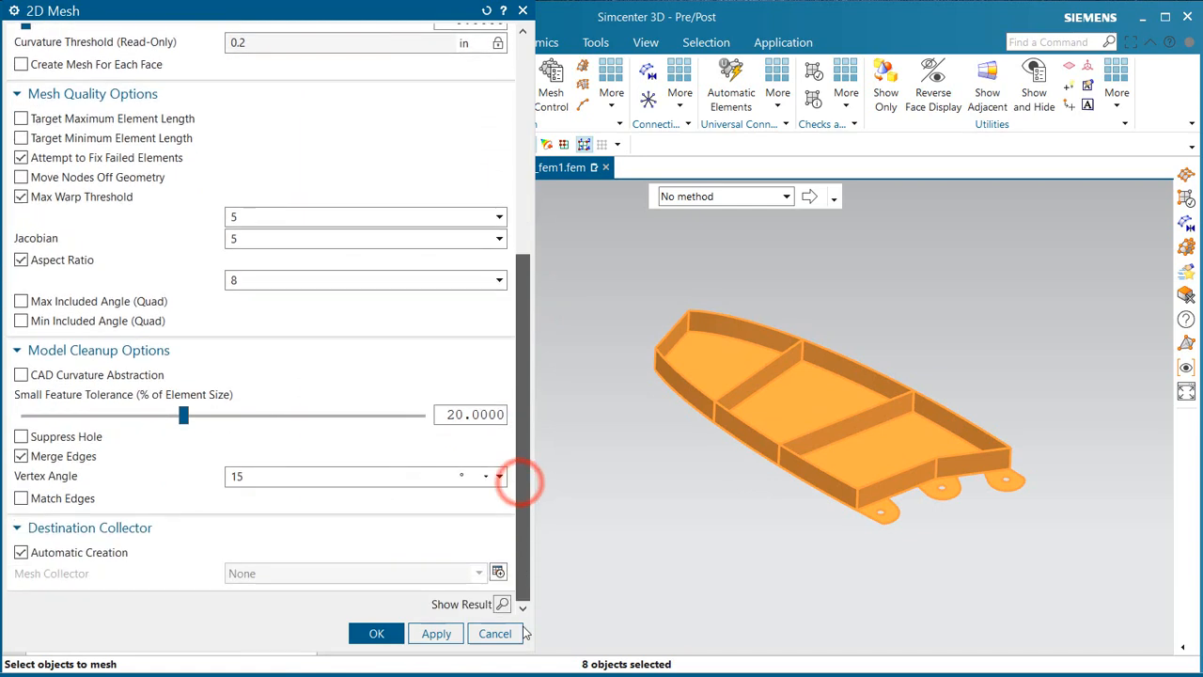
click(377, 635)
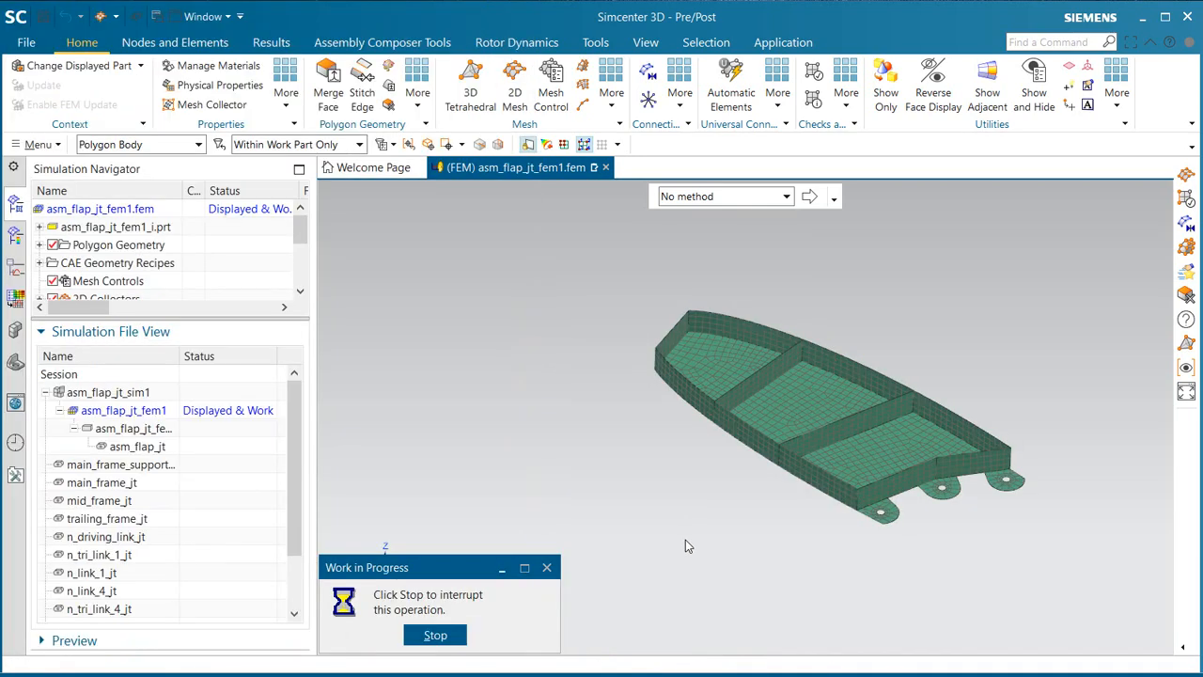
mouse_move(759, 499)
middle_down()
mouse_move(778, 497)
mouse_move(780, 511)
mouse_move(765, 513)
middle_up()
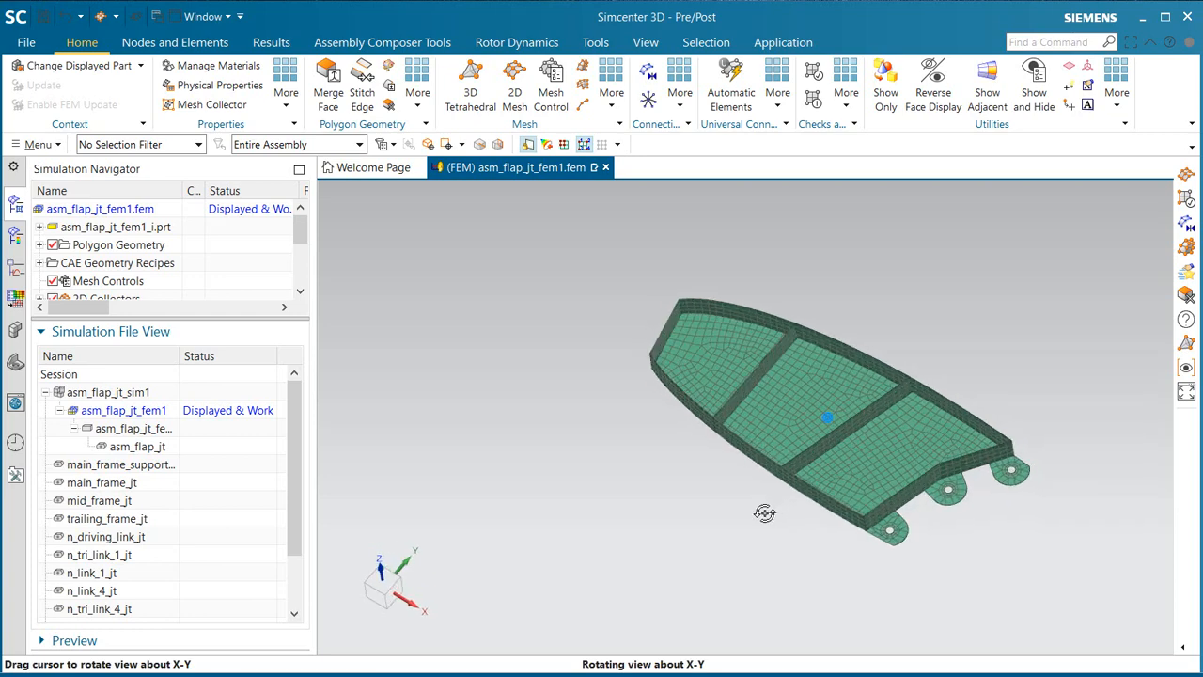
scroll(860, 388, up, 4)
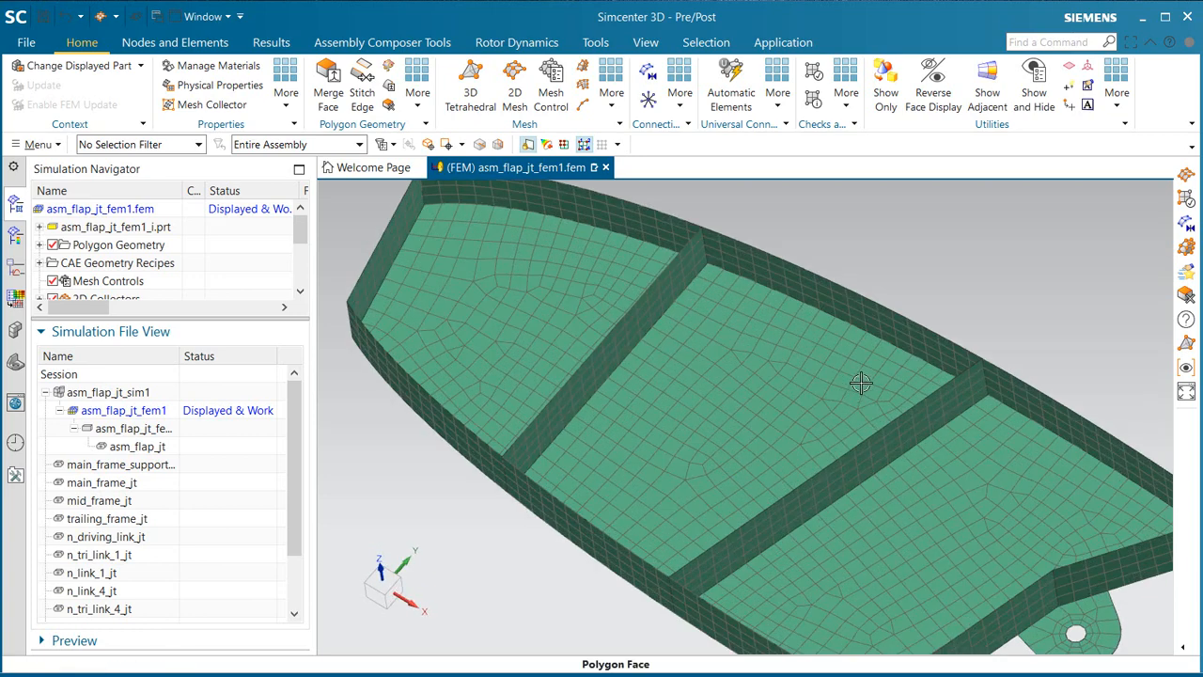
middle_drag(861, 383, 855, 367)
scroll(542, 382, down, 1)
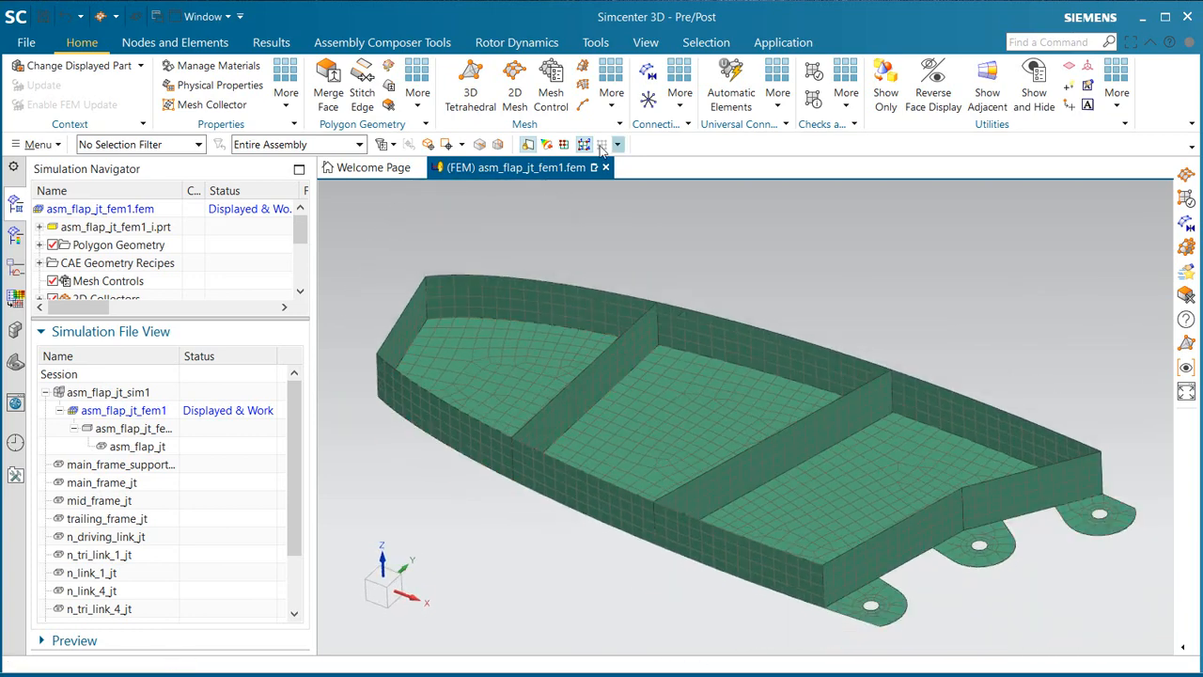
Step: Check the displayed elements for free edges within the whole model and generate the element outlines
click(834, 94)
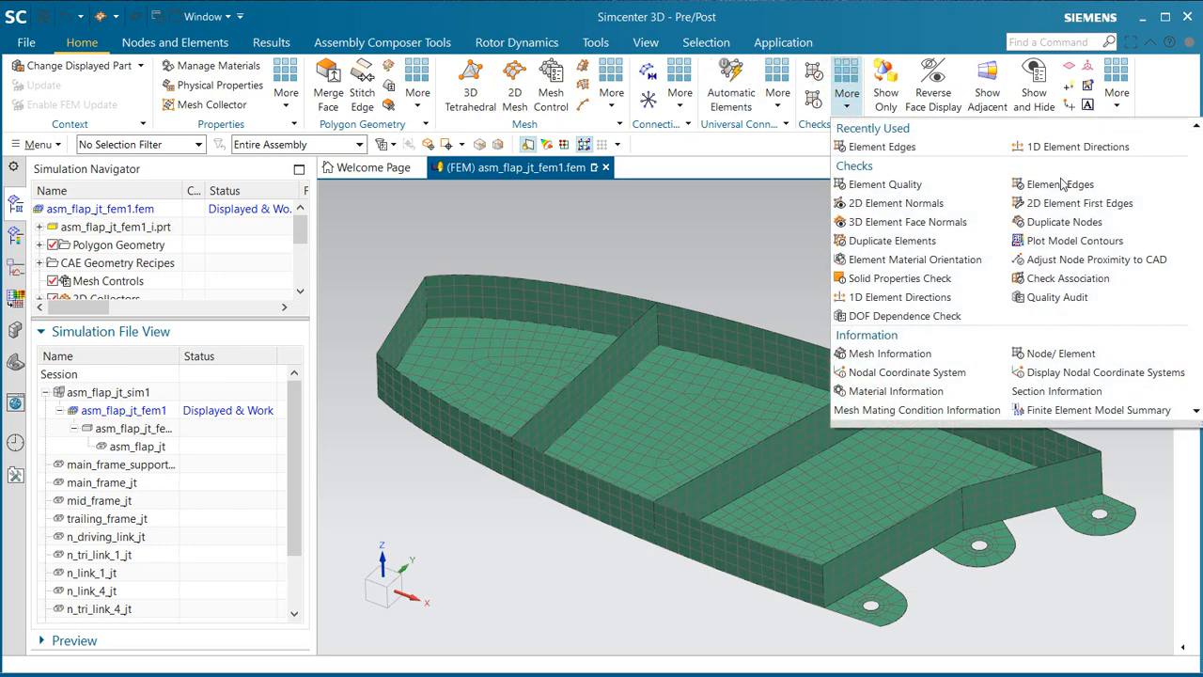
click(1059, 185)
click(169, 63)
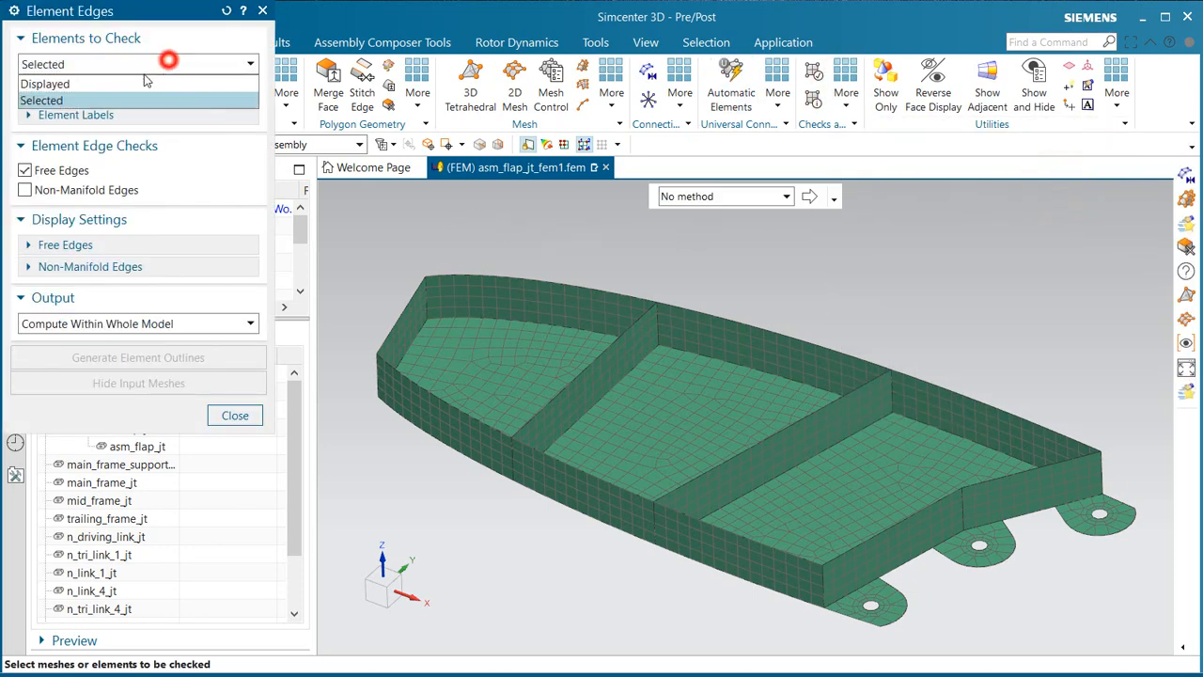
click(131, 83)
click(128, 310)
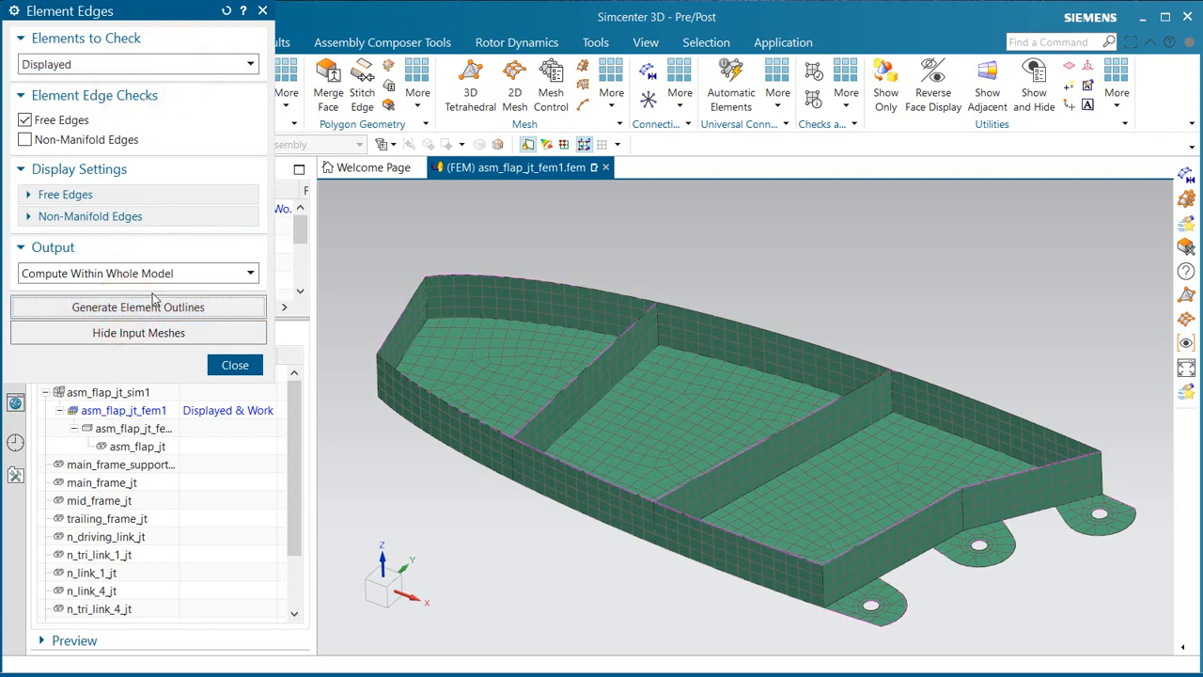
drag(183, 21, 256, 346)
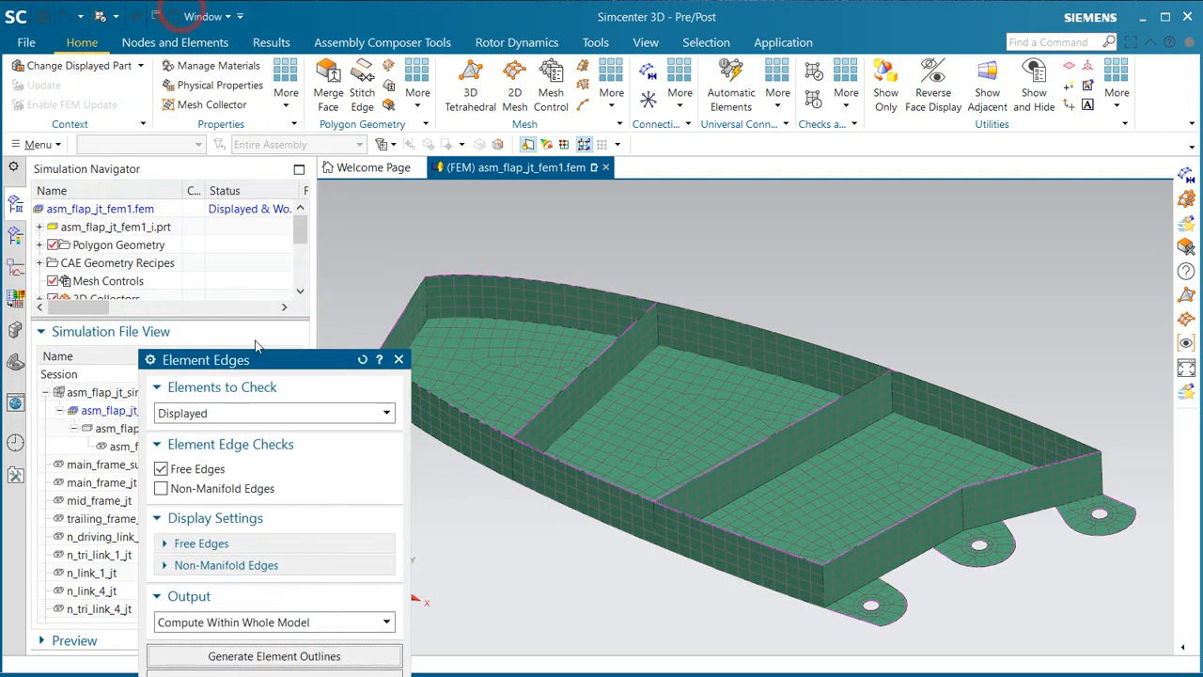
click(52, 244)
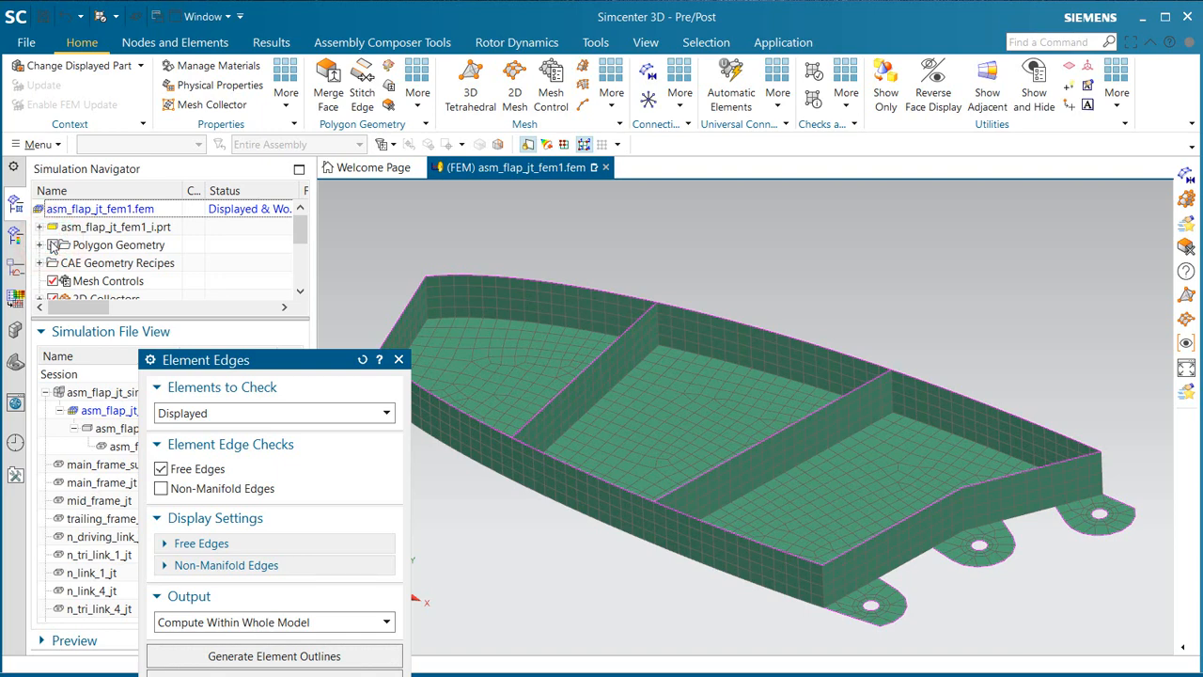
click(295, 357)
click(311, 476)
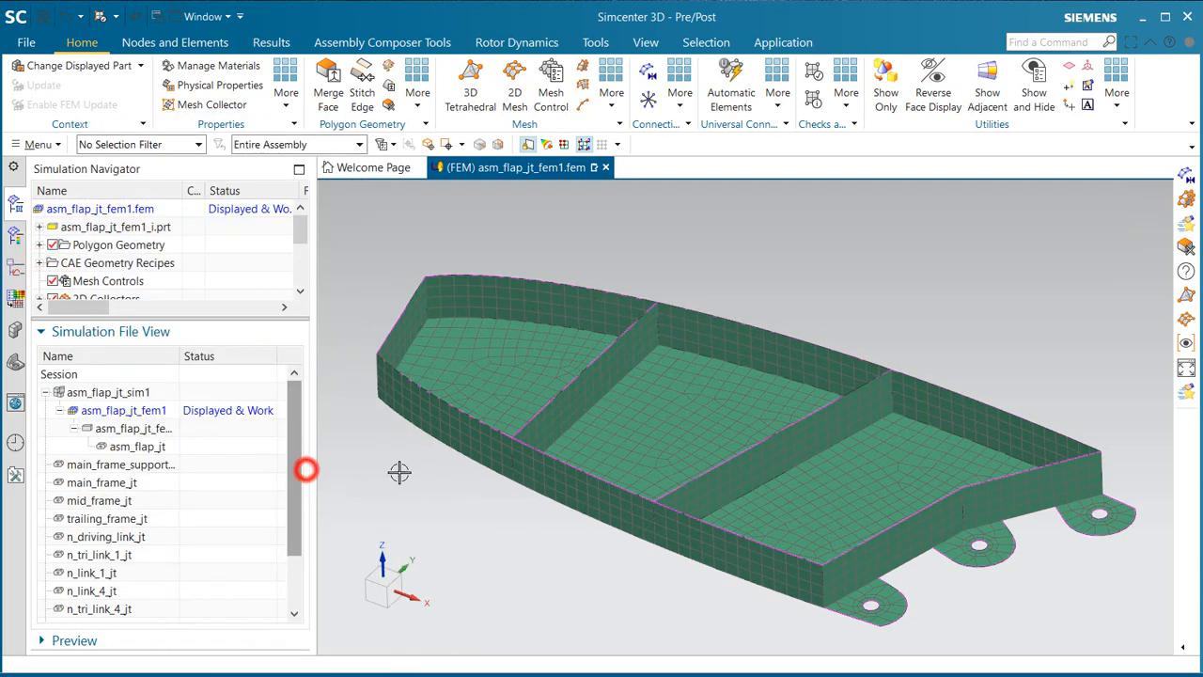
Step: Assign the library material Titanium_Alloy as Material 1 in the thin shell property of the Shell(1) mesh collector
scroll(746, 411, down, 3)
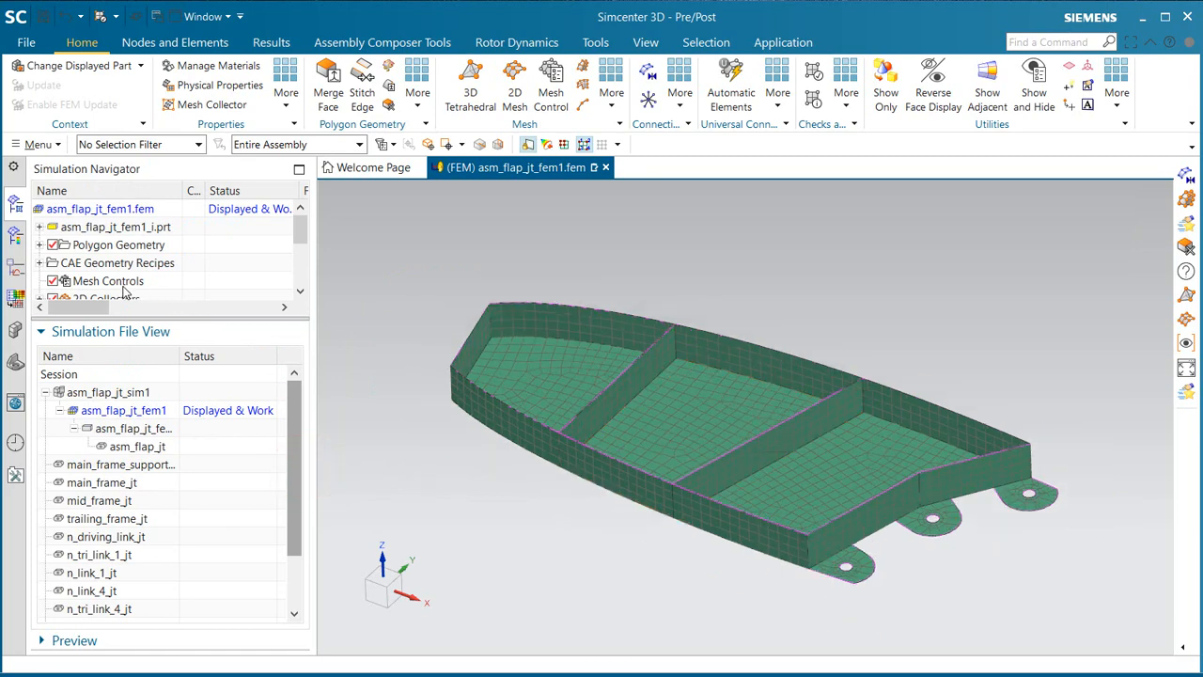
scroll(125, 291, down, 1)
drag(141, 318, 145, 449)
click(40, 298)
click(56, 317)
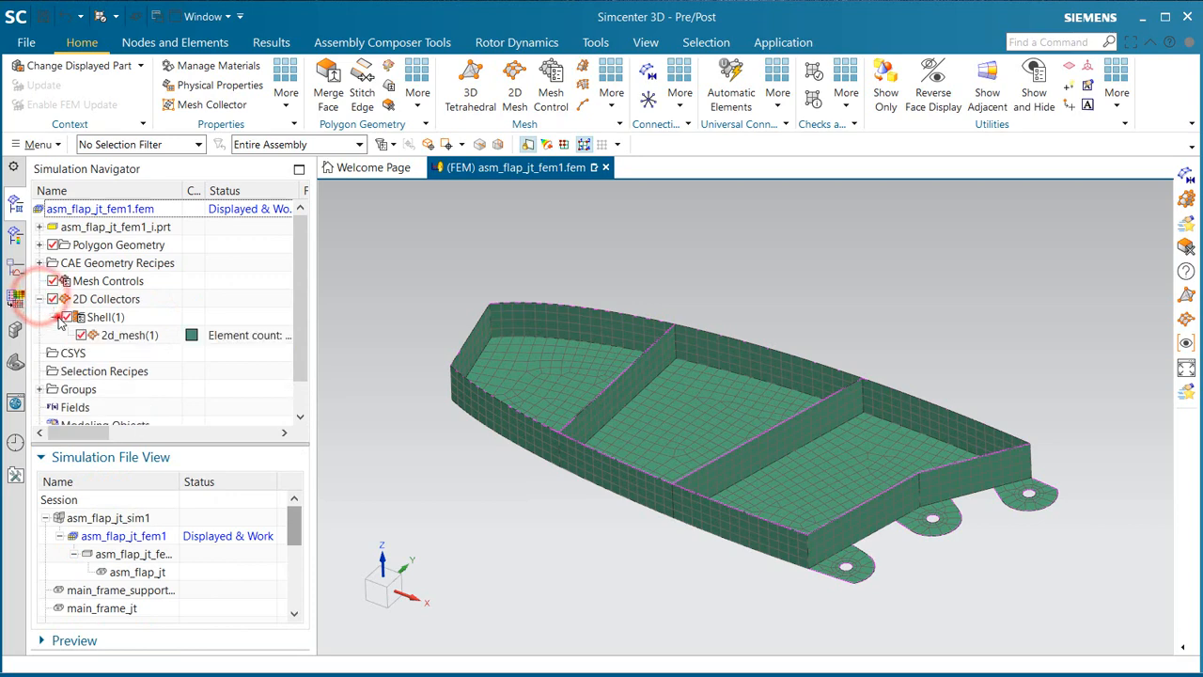
click(117, 336)
right_click(99, 318)
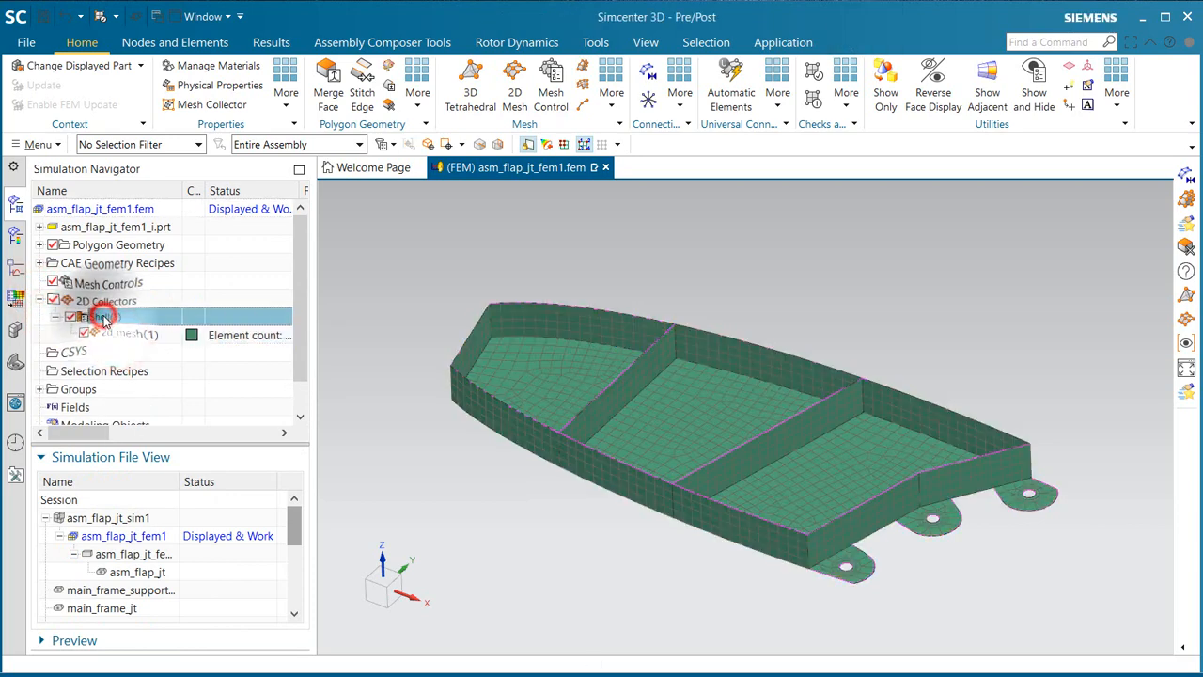
click(132, 350)
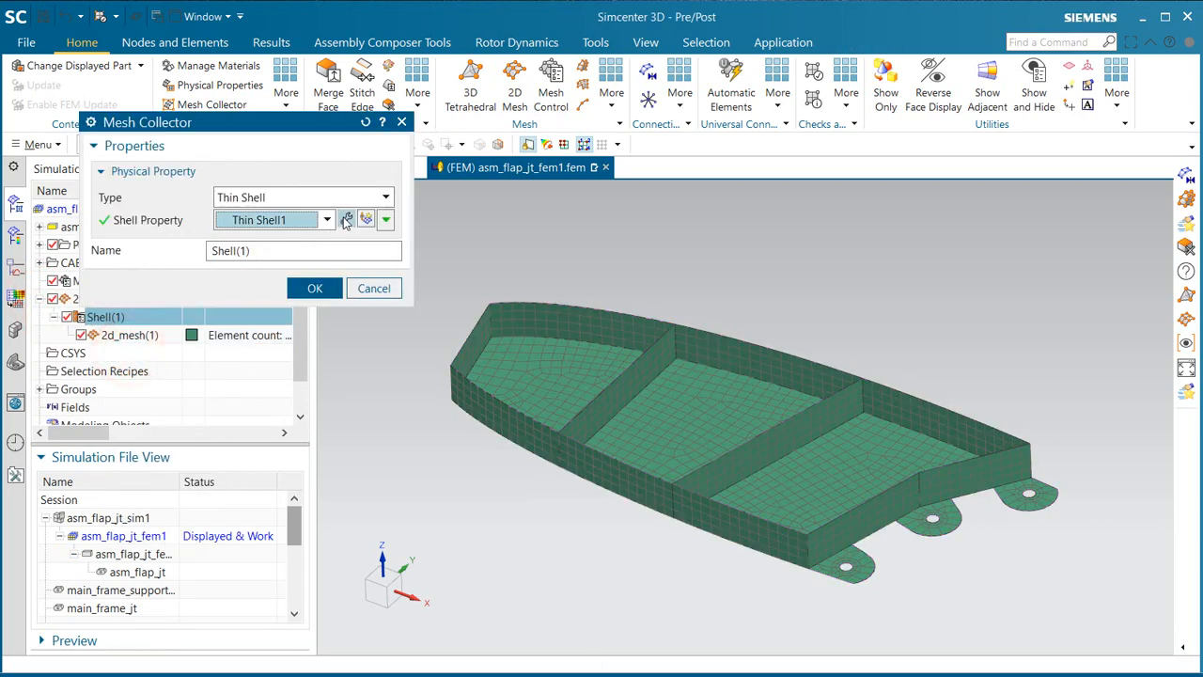
click(346, 219)
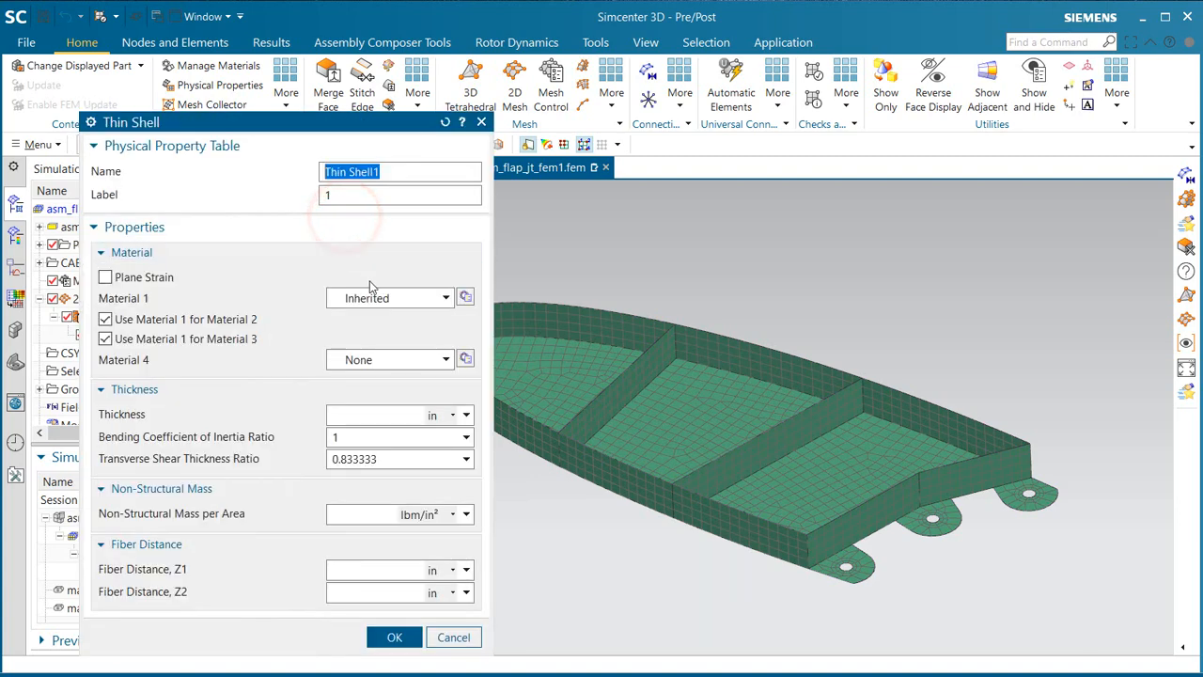
click(466, 298)
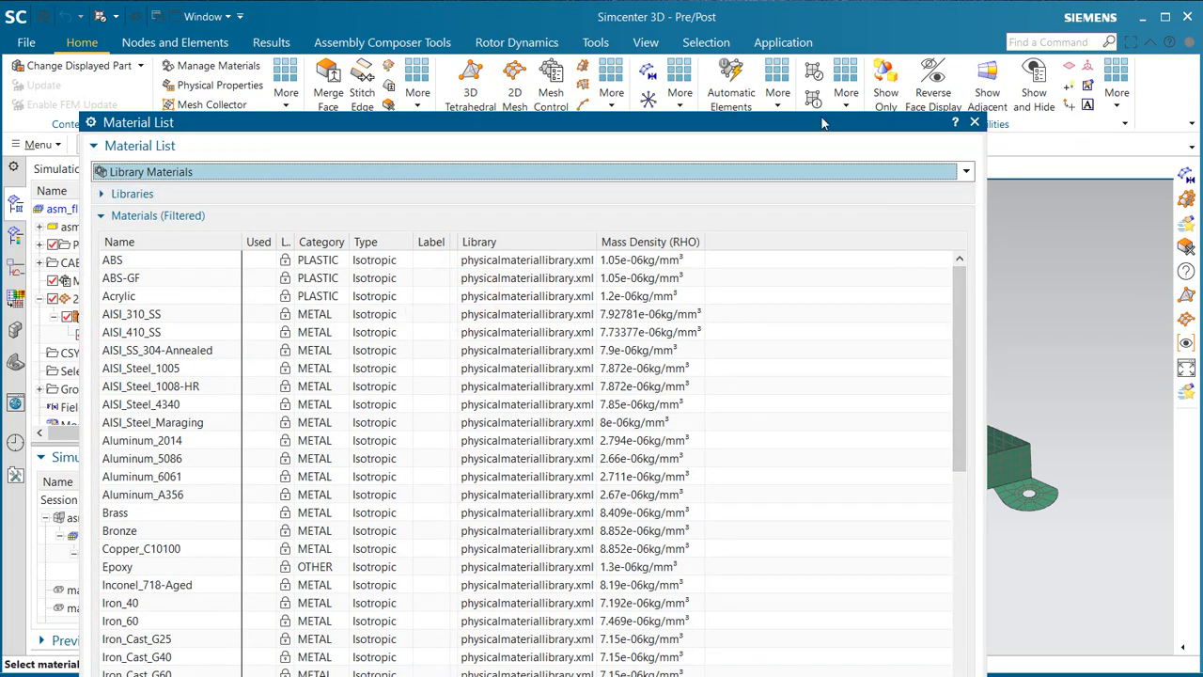
drag(820, 114, 749, 114)
drag(898, 287, 892, 495)
click(65, 414)
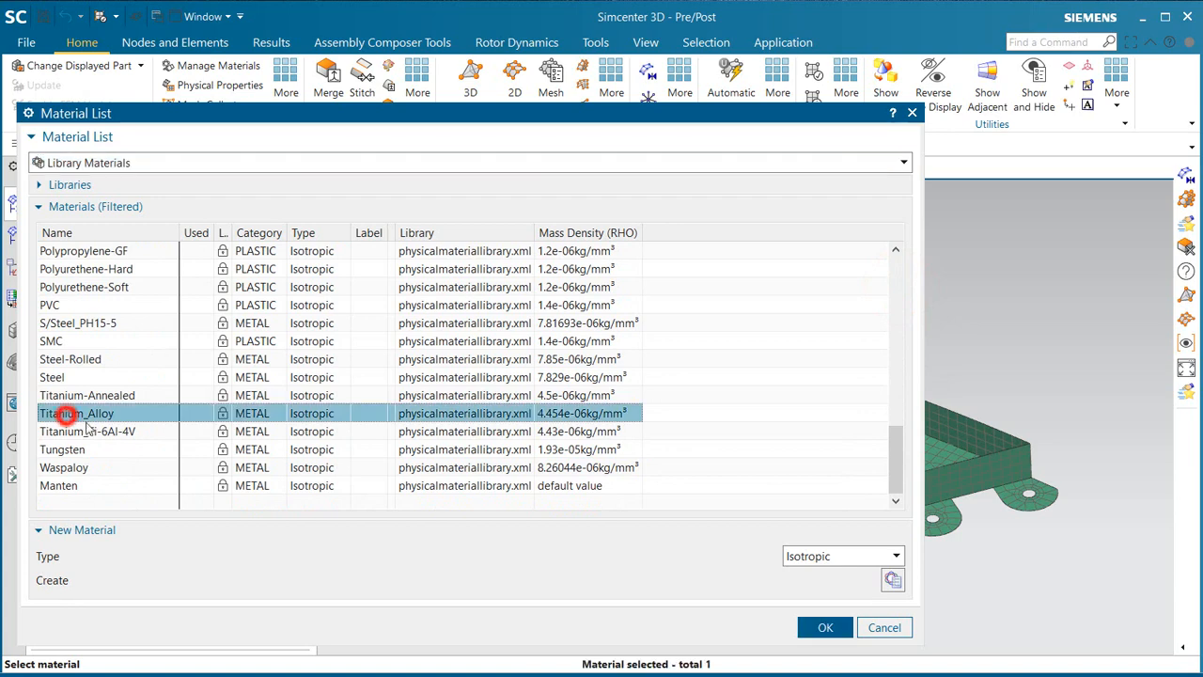
click(819, 626)
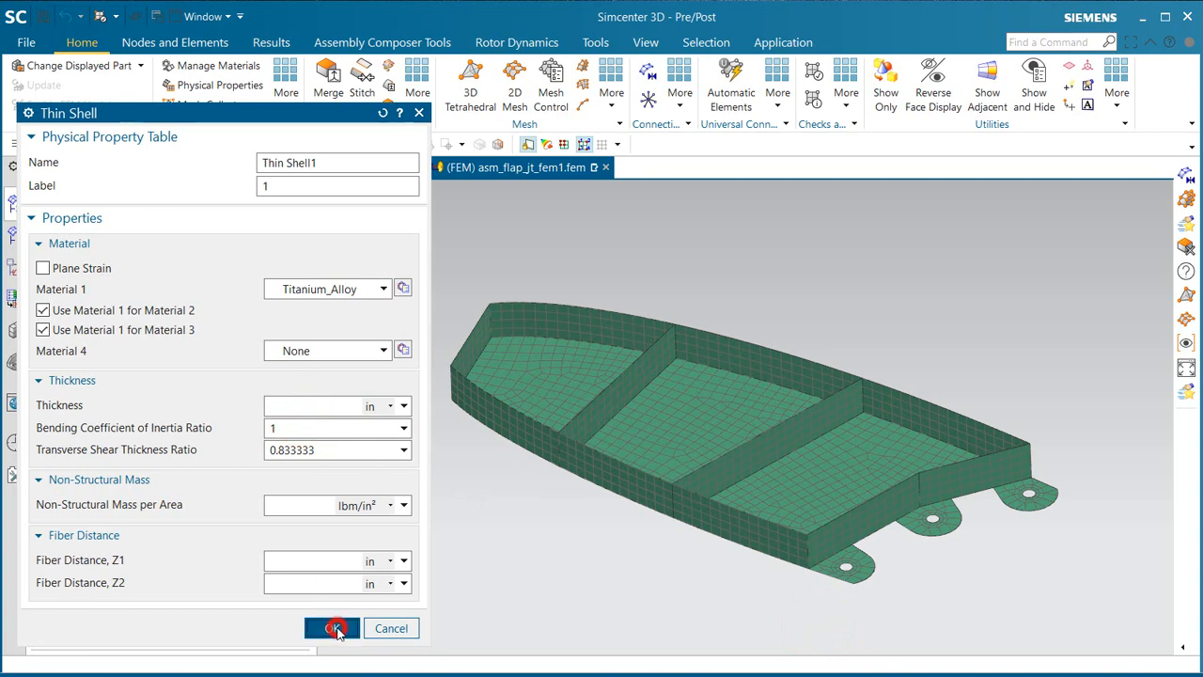
click(334, 627)
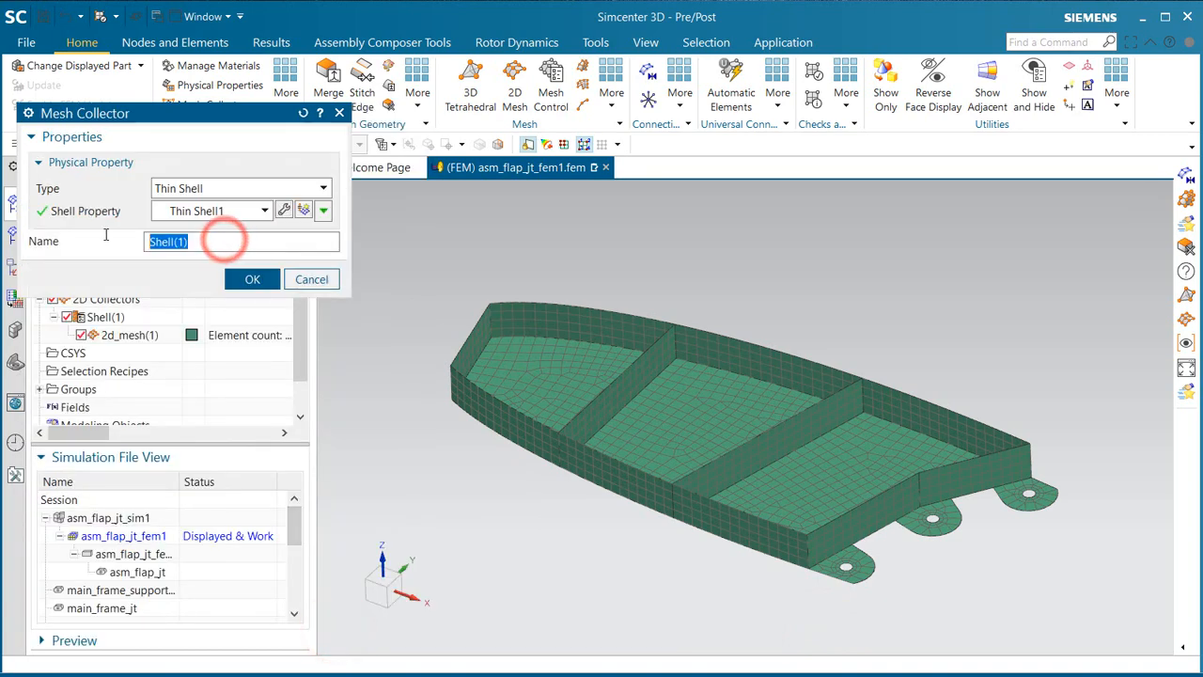
Step: Rename the shell mesh collector as ti
text(ti)
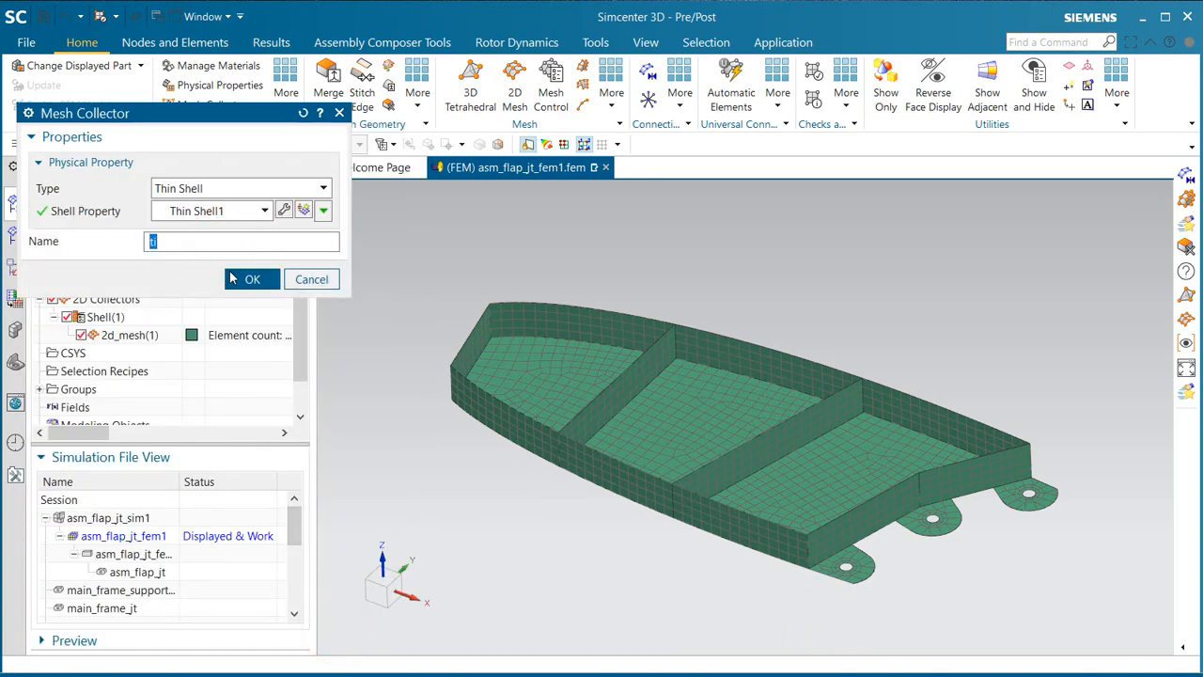
click(234, 278)
Step: Edit the 2D mesh's associated data, setting the thickness source to Midsurface and the thickness evaluation to At Element Centroid
right_click(94, 333)
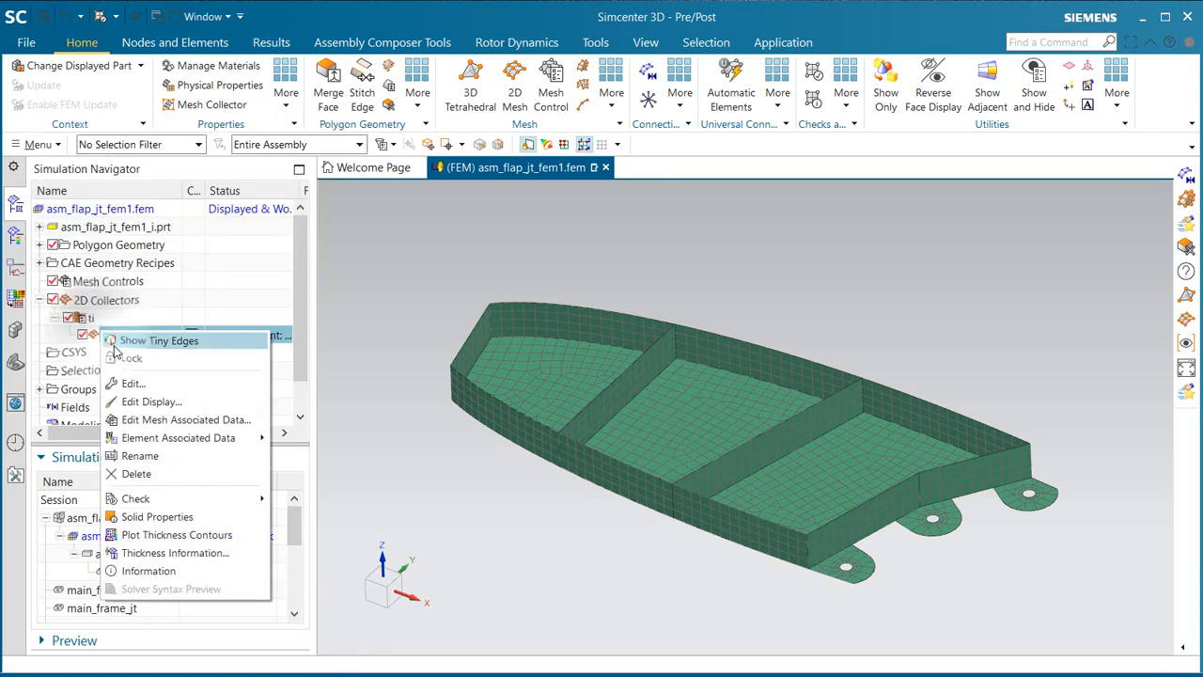
click(160, 420)
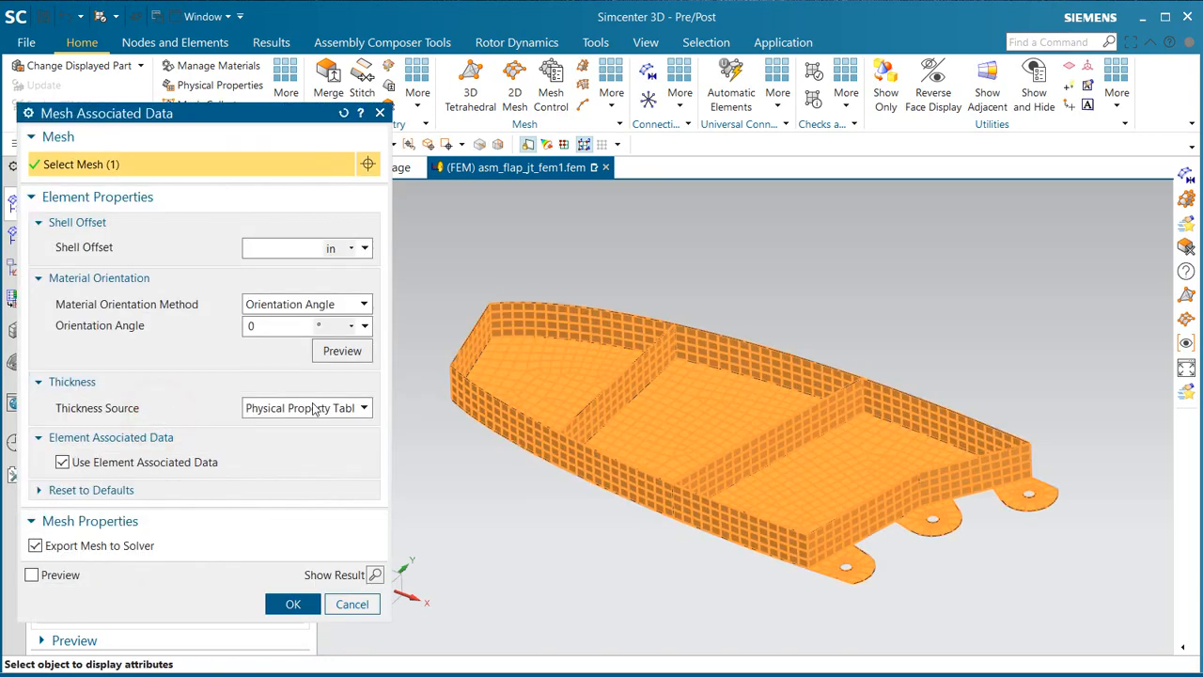
click(316, 408)
click(314, 444)
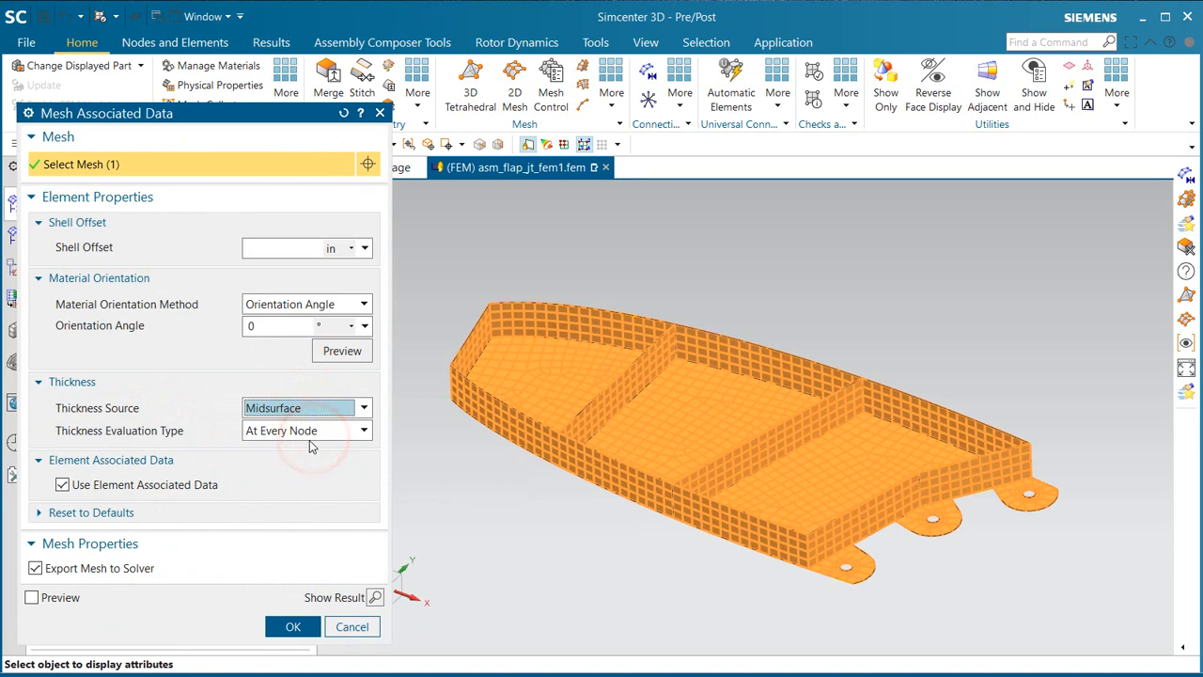
click(306, 430)
click(302, 462)
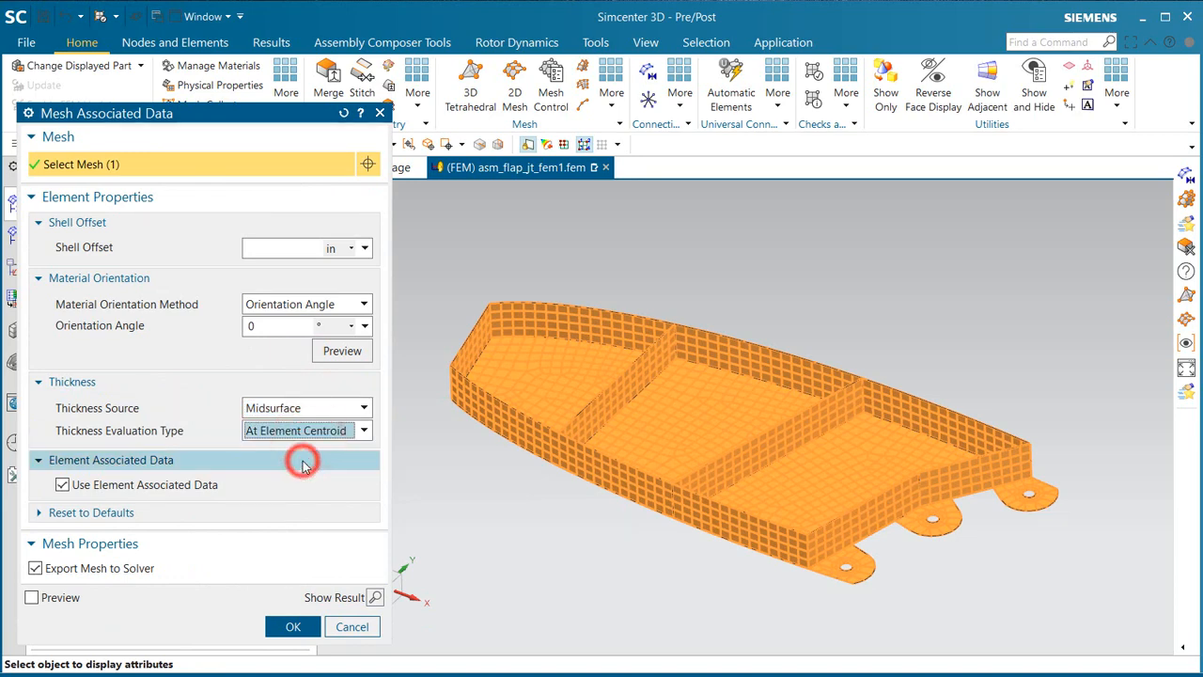
click(289, 626)
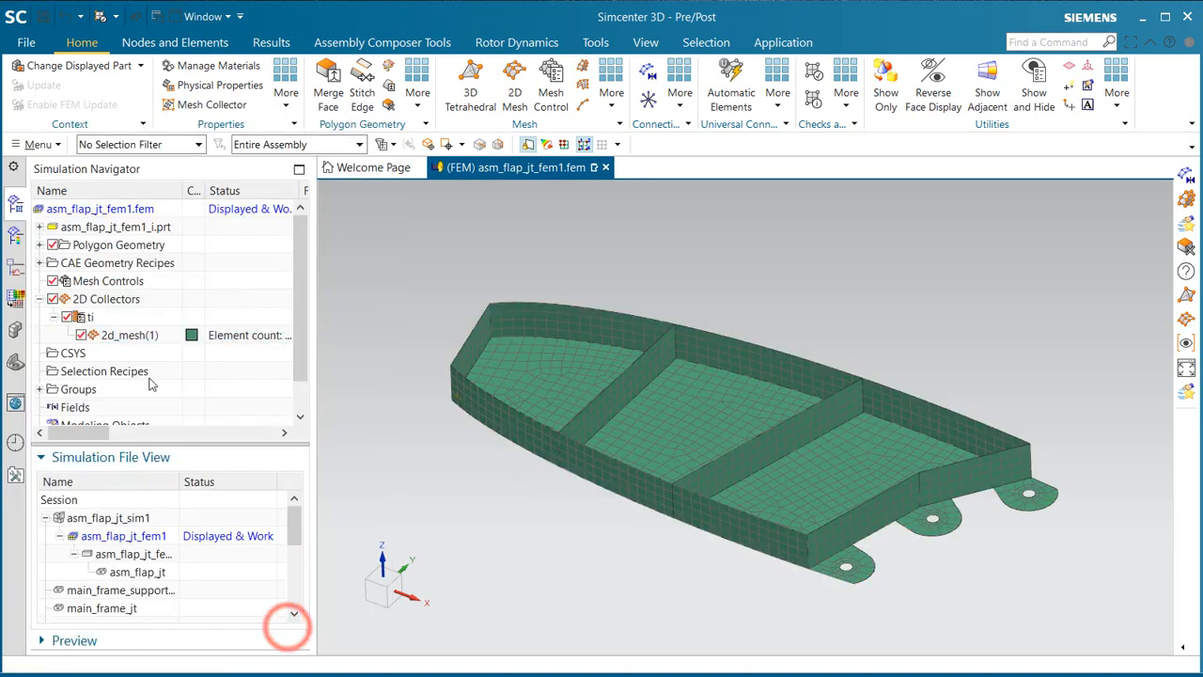
Step: Plot the thickness contours of the 2D mesh, examine them over the support, and return to the model
right_click(127, 338)
click(193, 538)
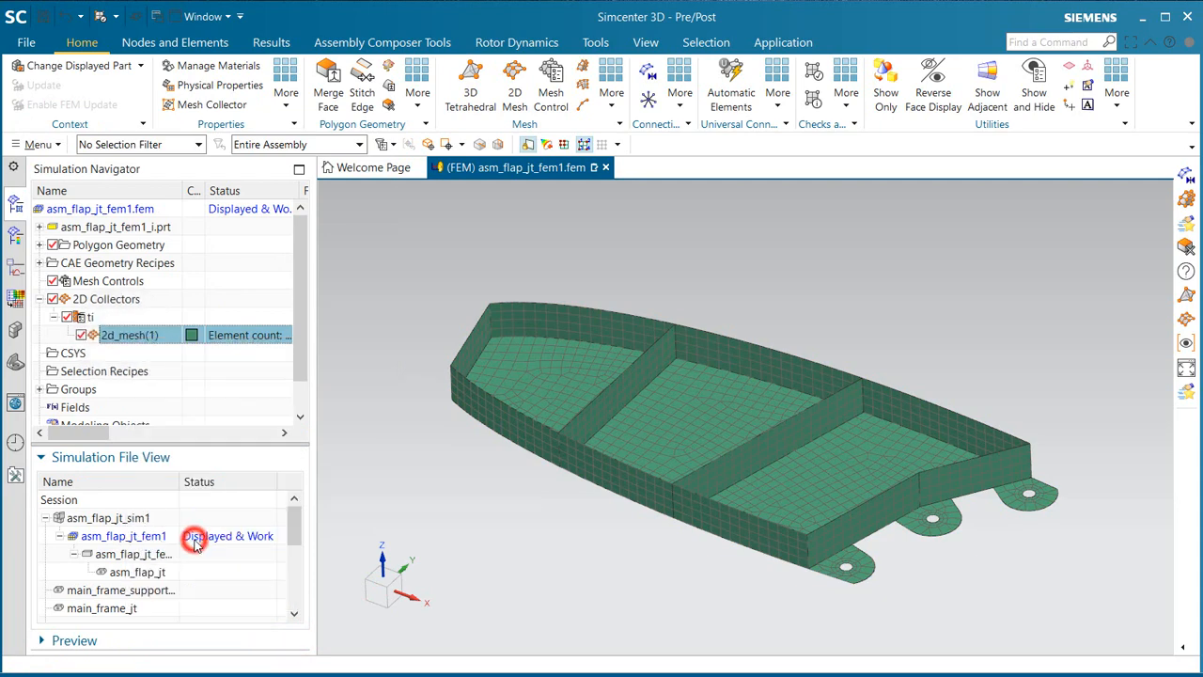
mouse_move(663, 468)
middle_down()
mouse_move(634, 468)
mouse_move(663, 464)
middle_up()
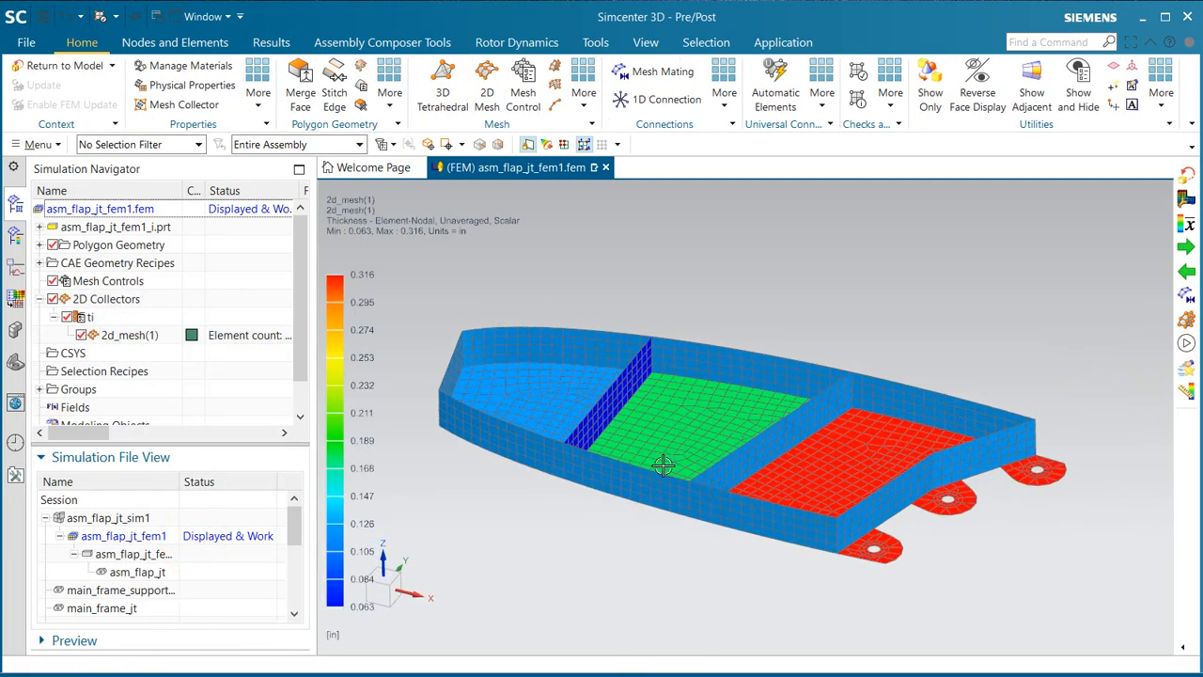
click(55, 65)
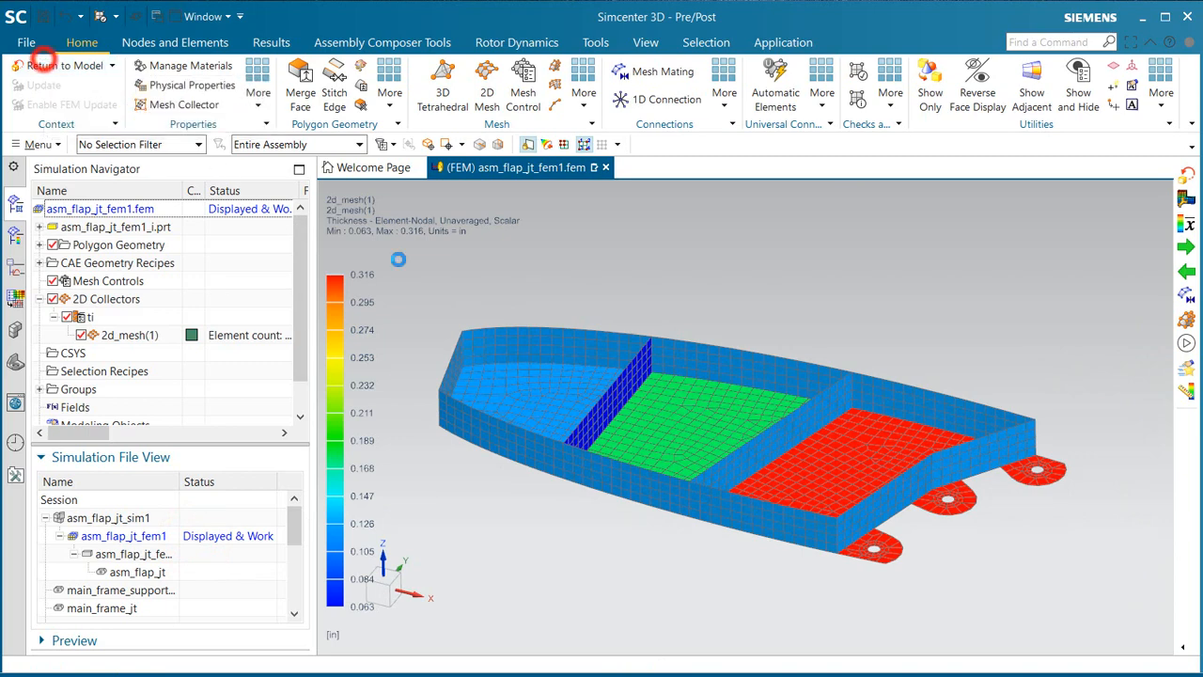
Step: Add a new layout state to the FEM's work layout states
scroll(463, 433, down, 5)
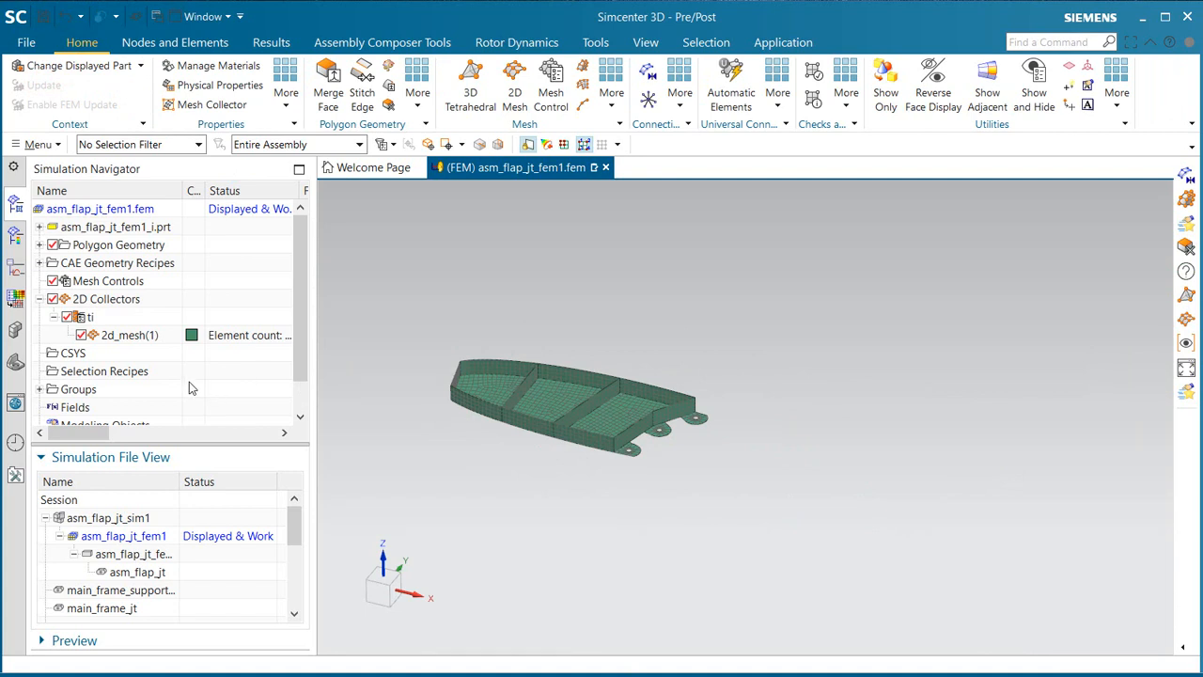
scroll(160, 393, down, 1)
click(38, 409)
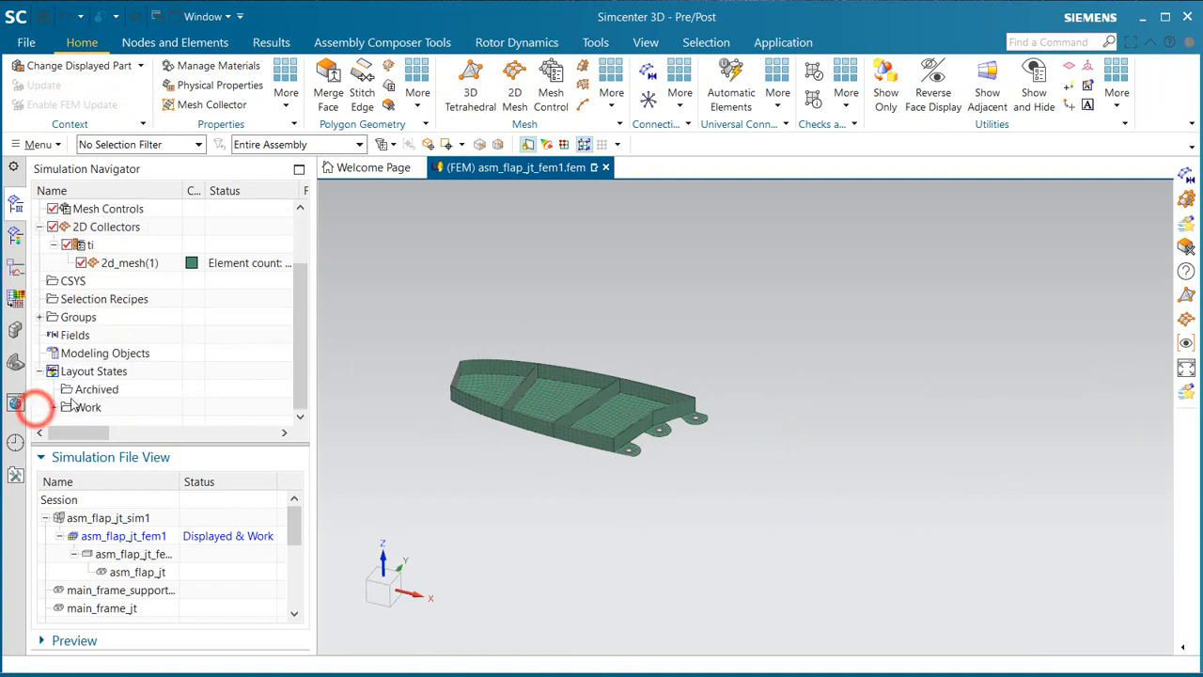
right_click(88, 409)
click(115, 419)
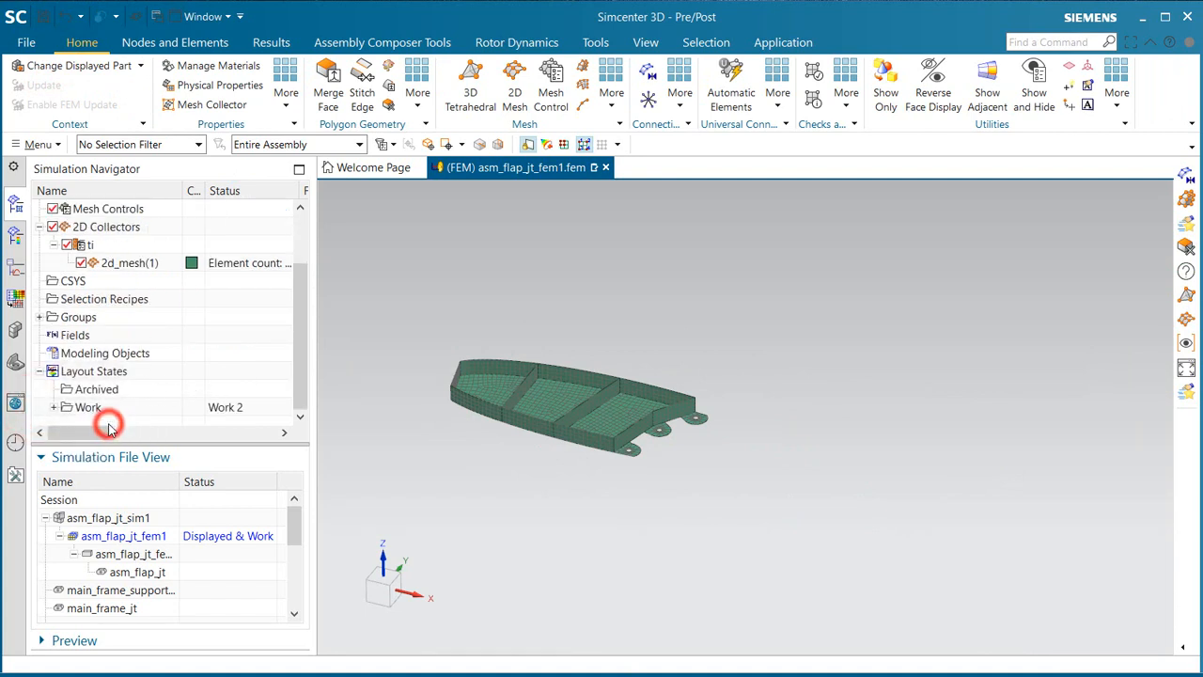
Step: Display the idealized part asm_flap_jt_fem1_i and promote the solid body of link N_LINK_4_JT
double_click(147, 555)
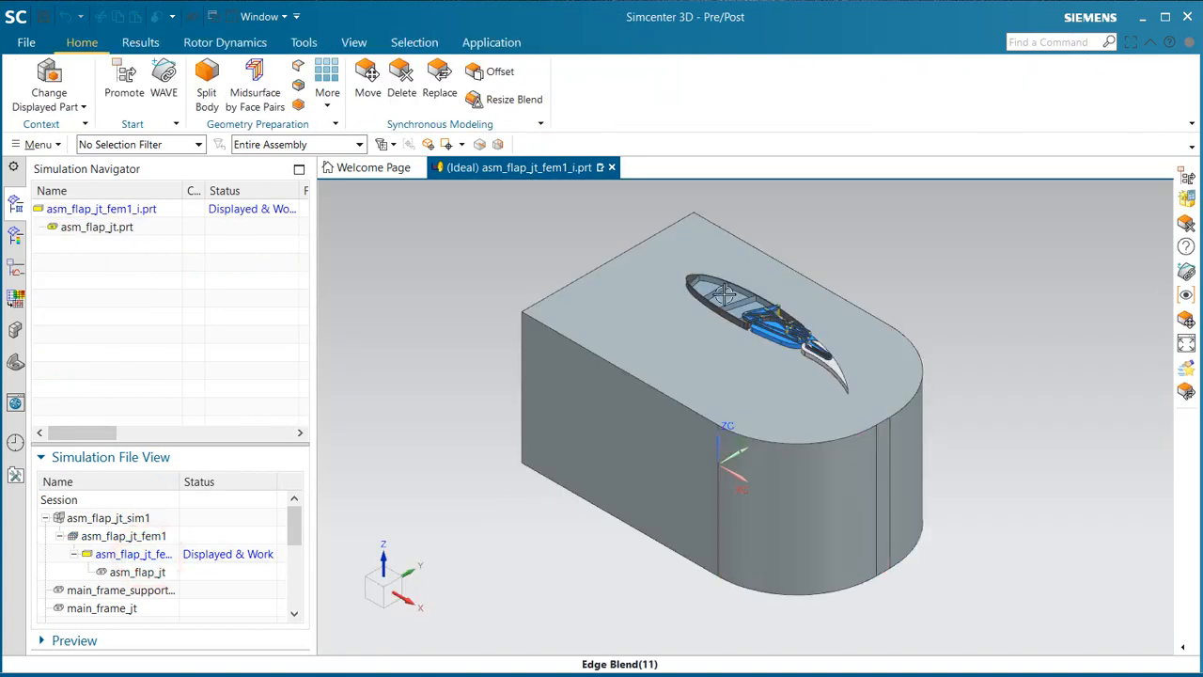
scroll(724, 294, up, 2)
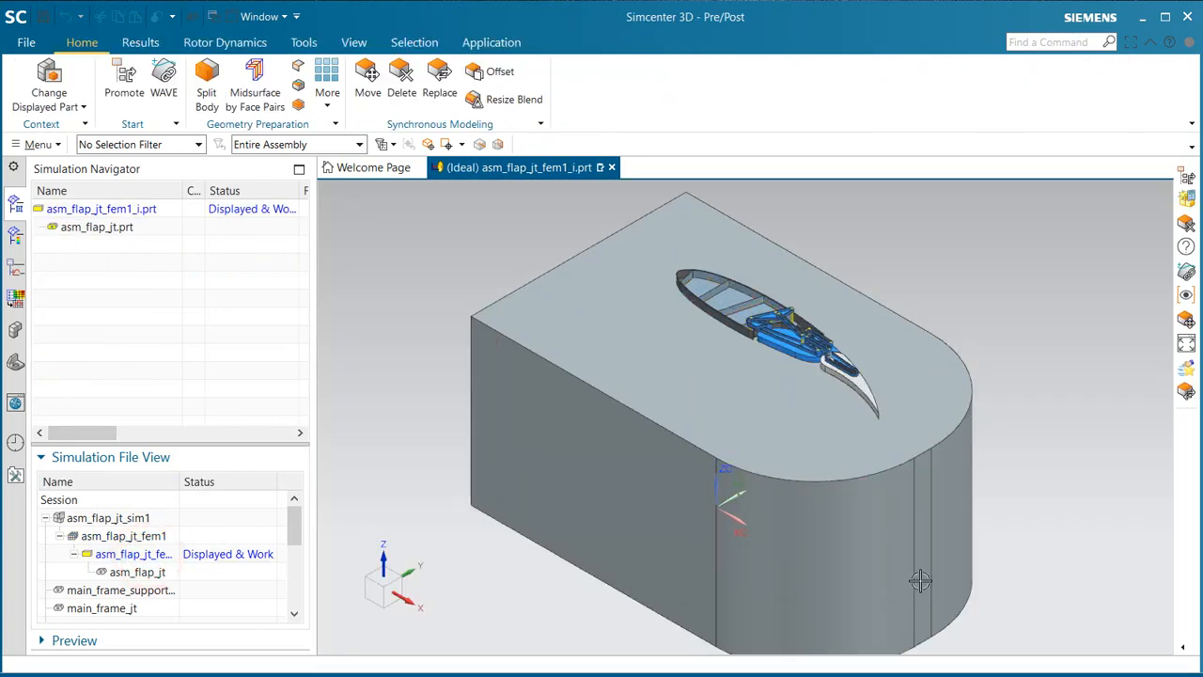
scroll(801, 310, up, 8)
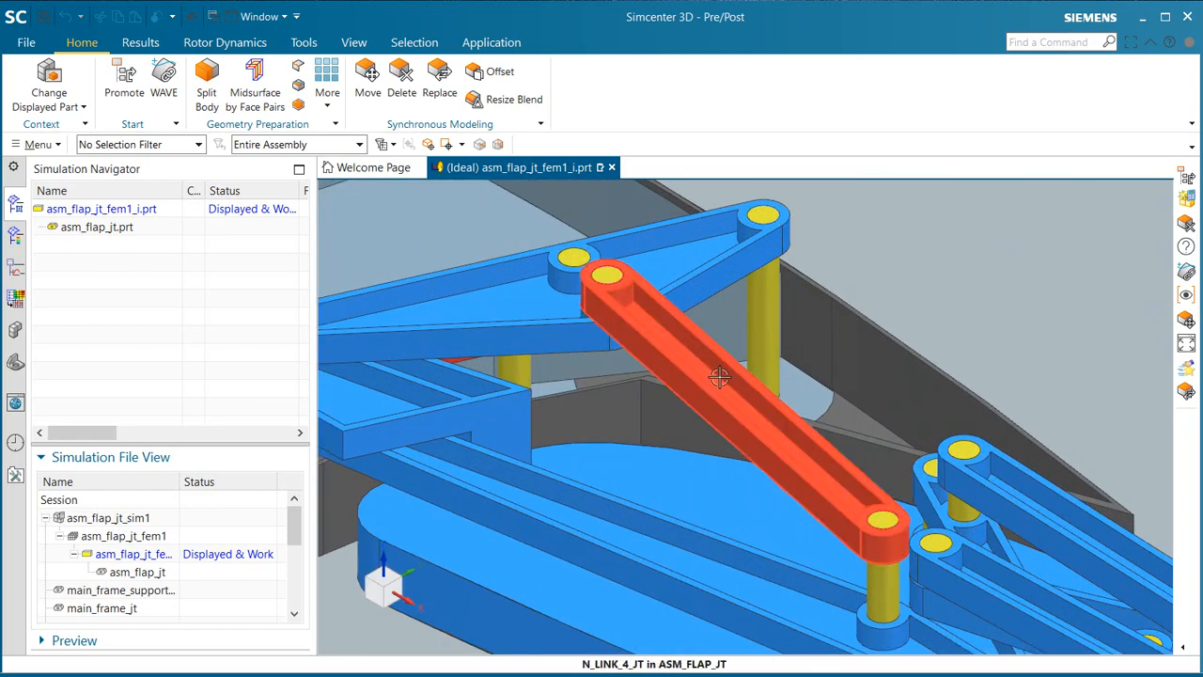
mouse_move(716, 380)
middle_down()
mouse_move(738, 378)
mouse_move(716, 375)
middle_up()
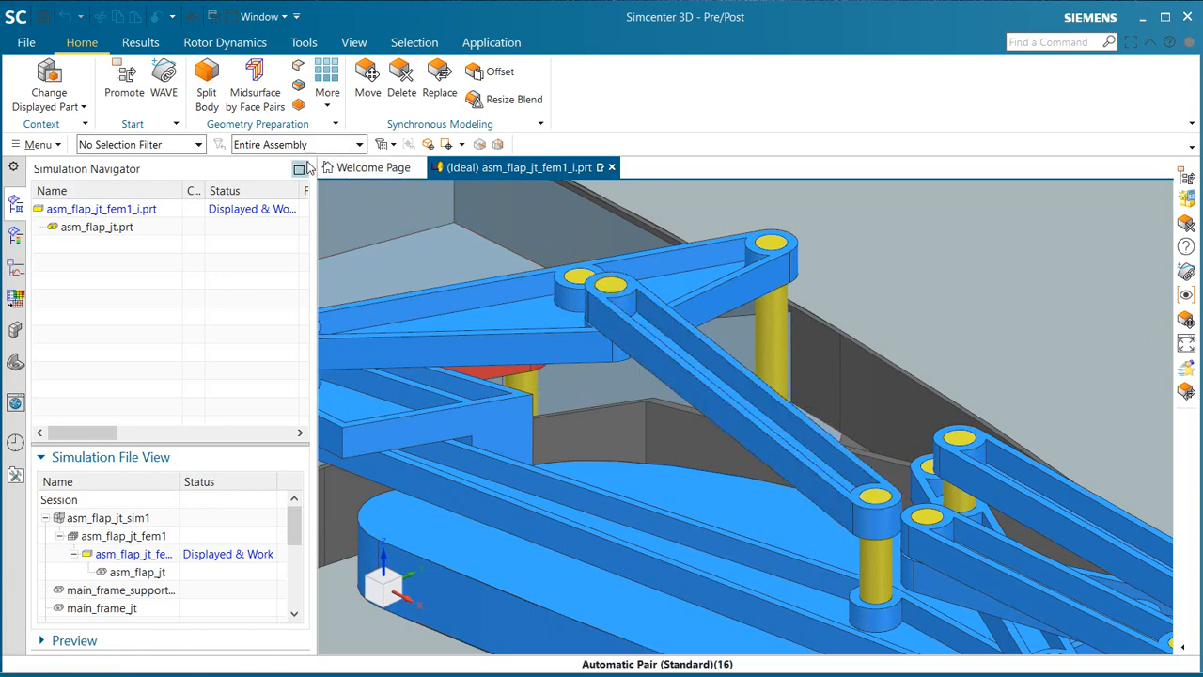
click(130, 82)
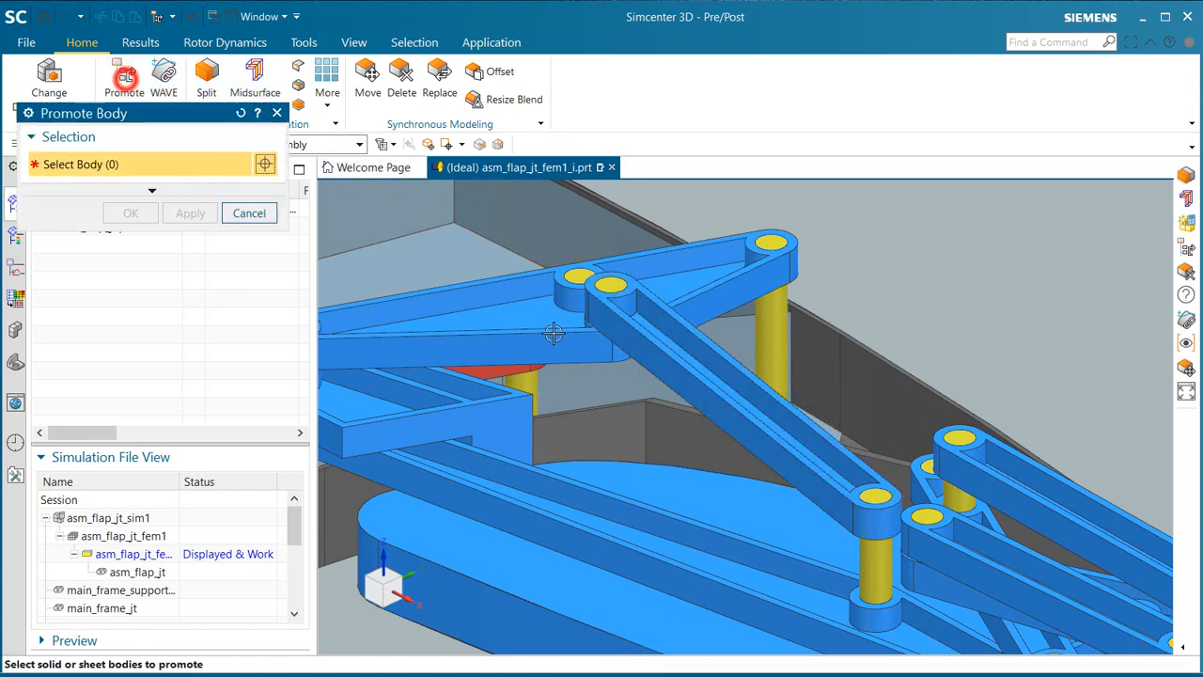
click(681, 364)
click(122, 215)
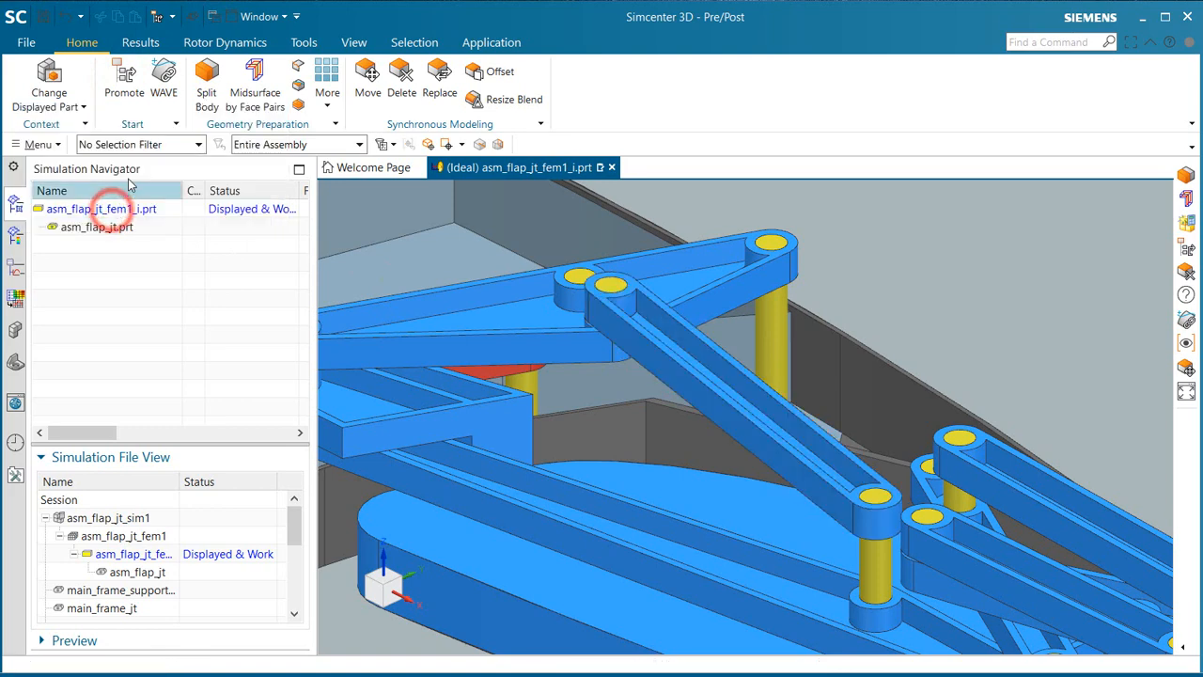
Step: Set up a body split of the promoted N_LINK_4 link, using a new plane on the floor face of its pocket
click(207, 92)
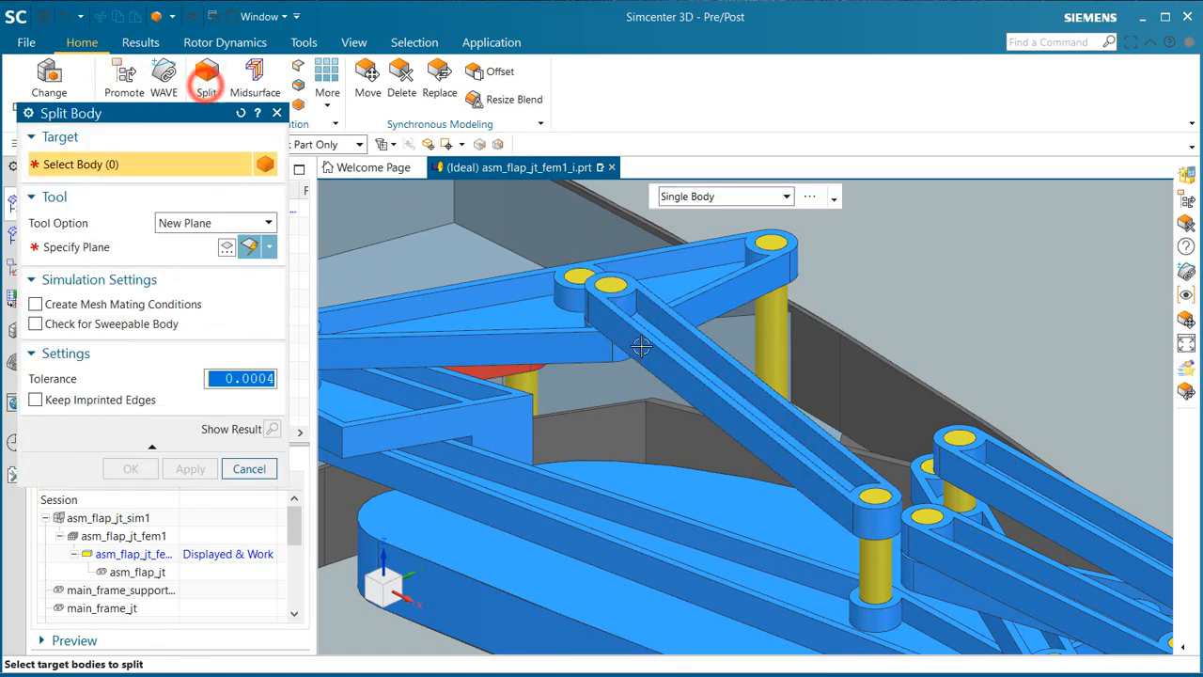
click(690, 367)
click(153, 247)
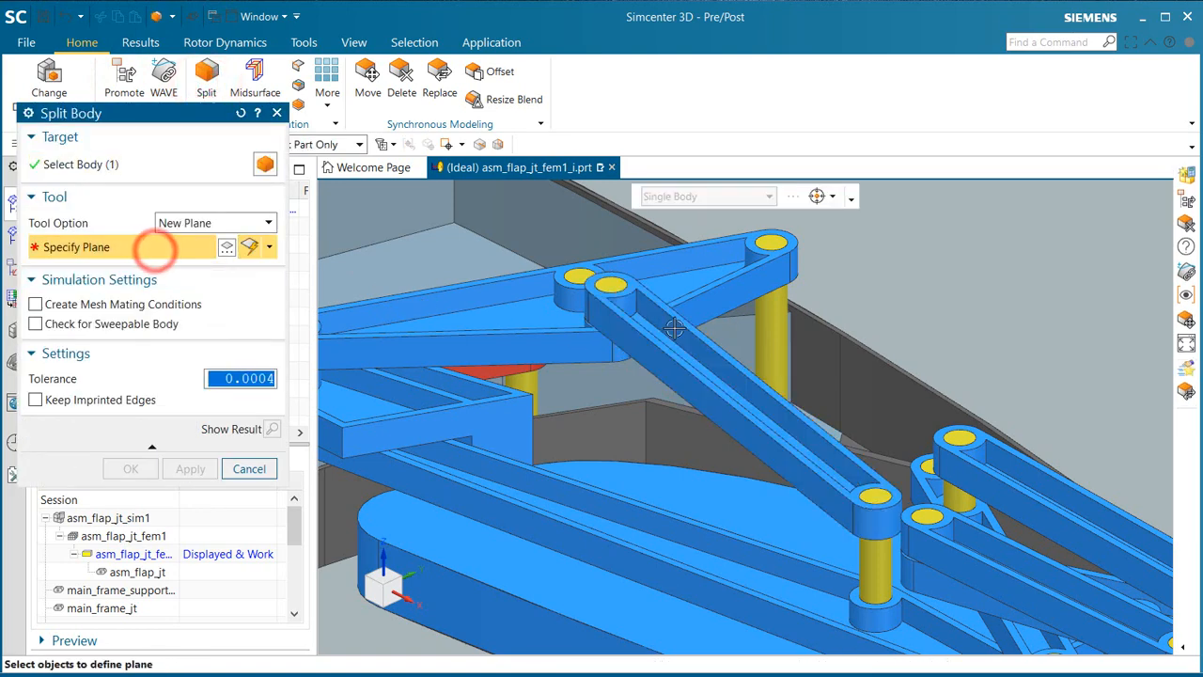
scroll(596, 332, up, 5)
click(596, 332)
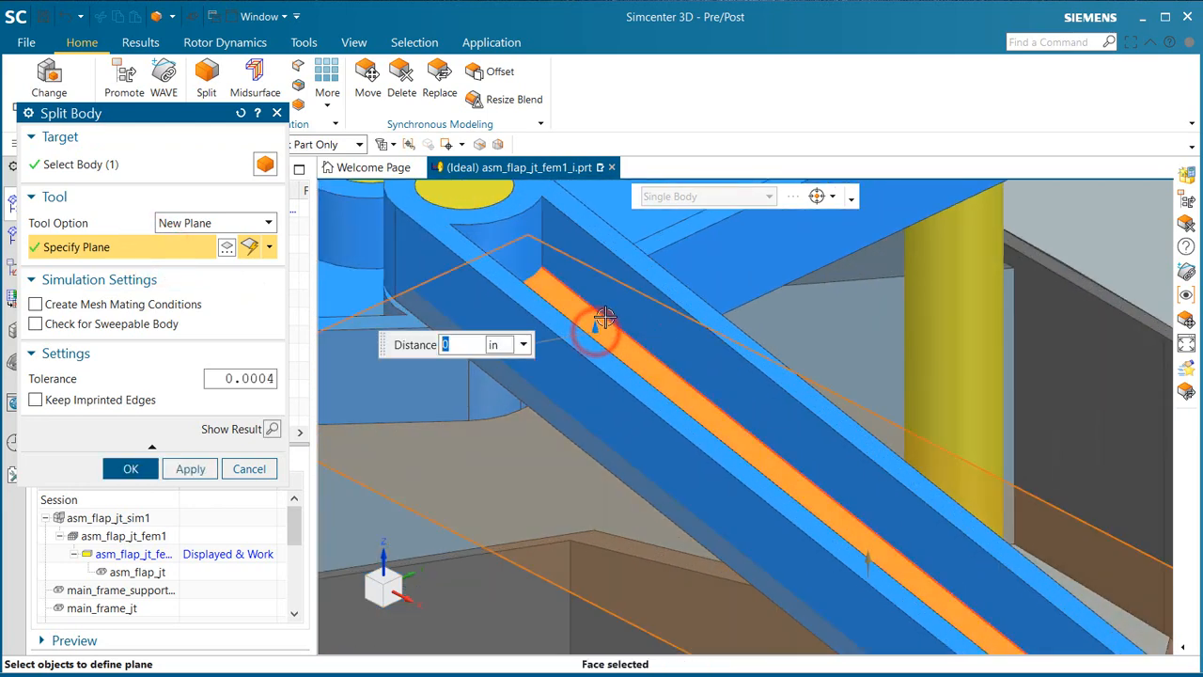
scroll(602, 329, down, 5)
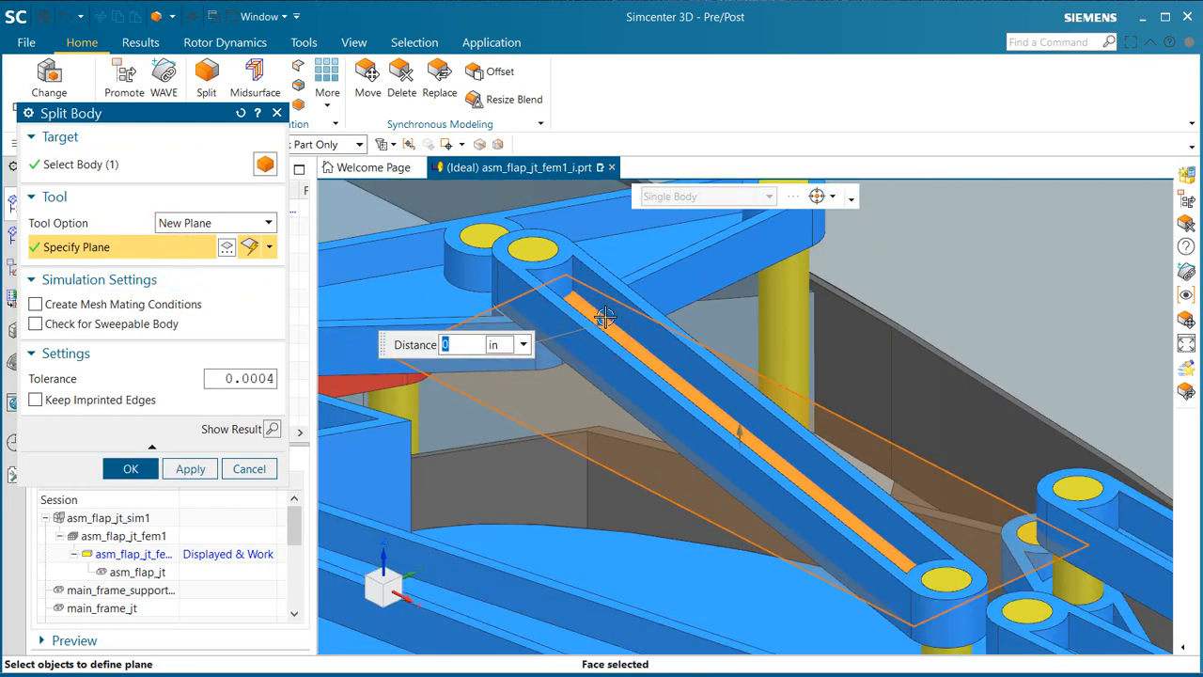
Step: Check for sweepable bodies, apply the link split, and turn the sweepable body check off before leaving the command
click(89, 324)
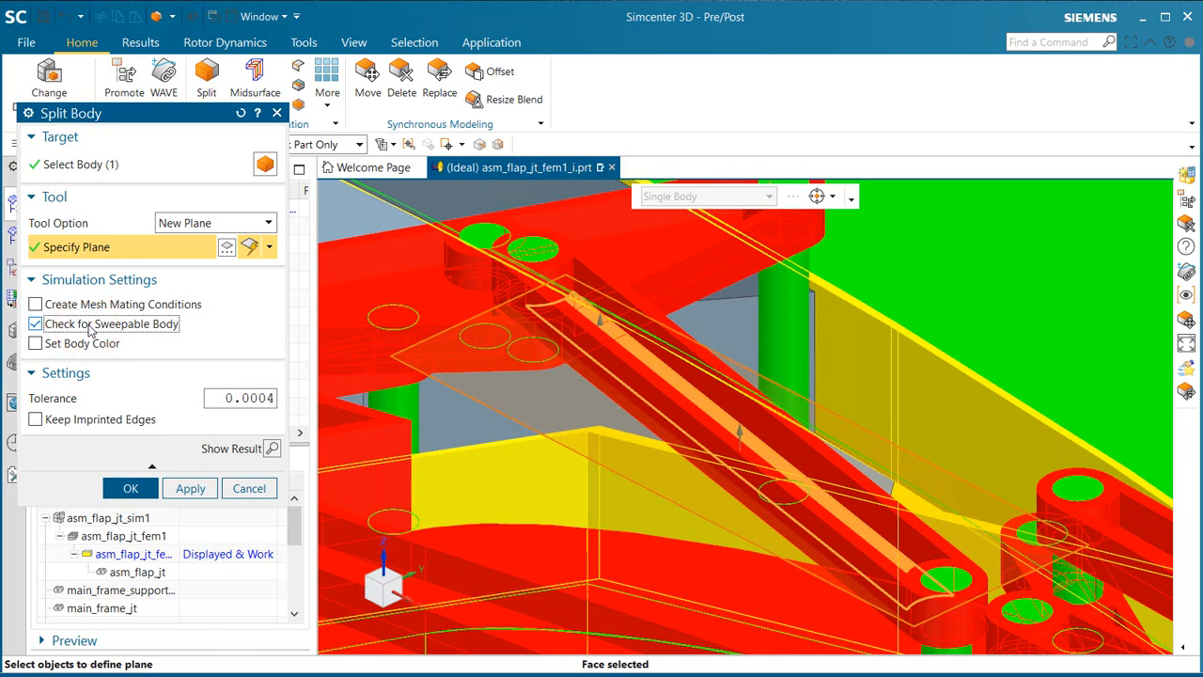
click(191, 488)
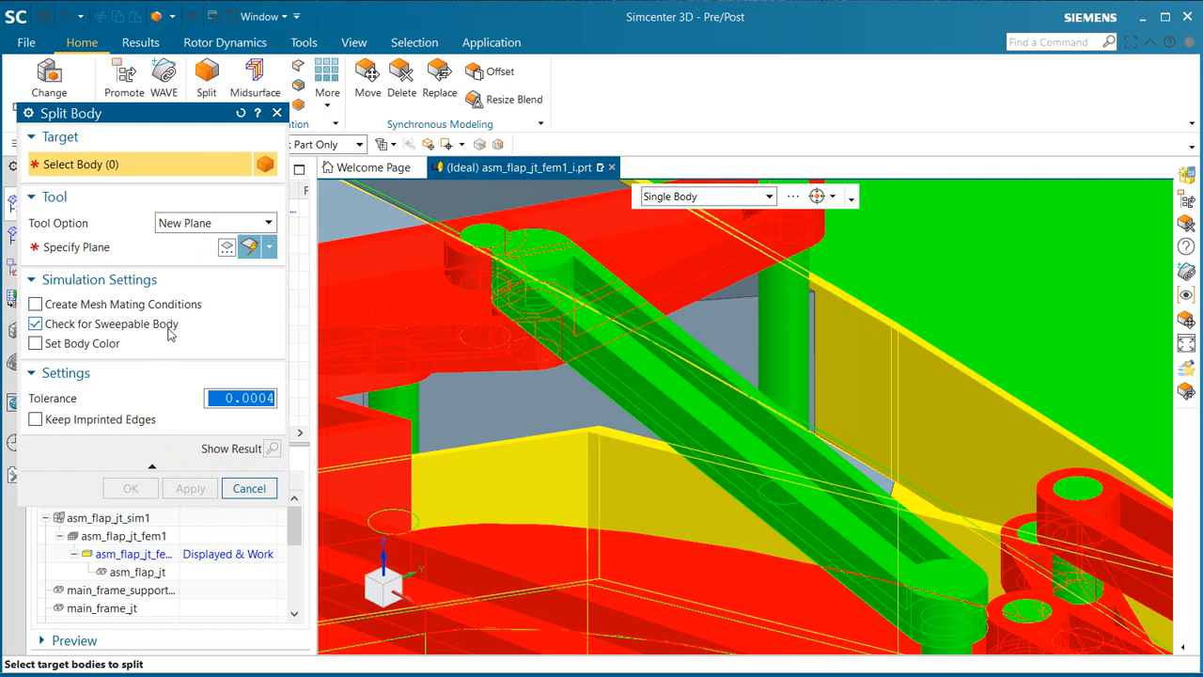
click(113, 325)
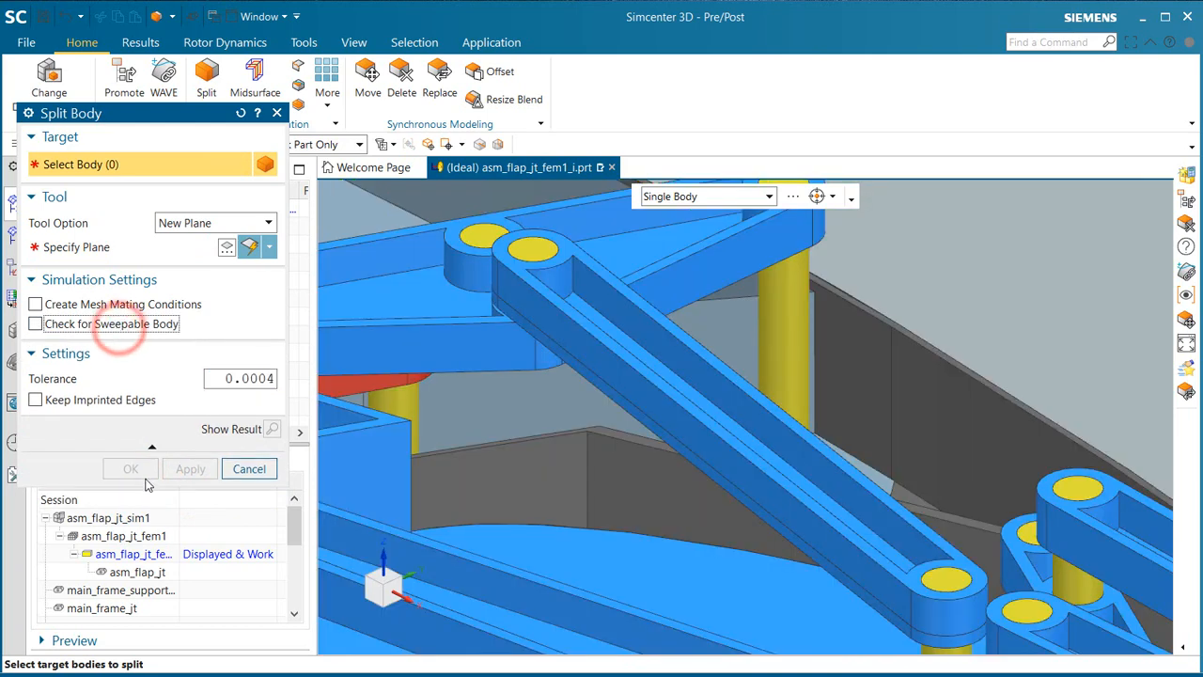
click(252, 467)
scroll(448, 421, down, 6)
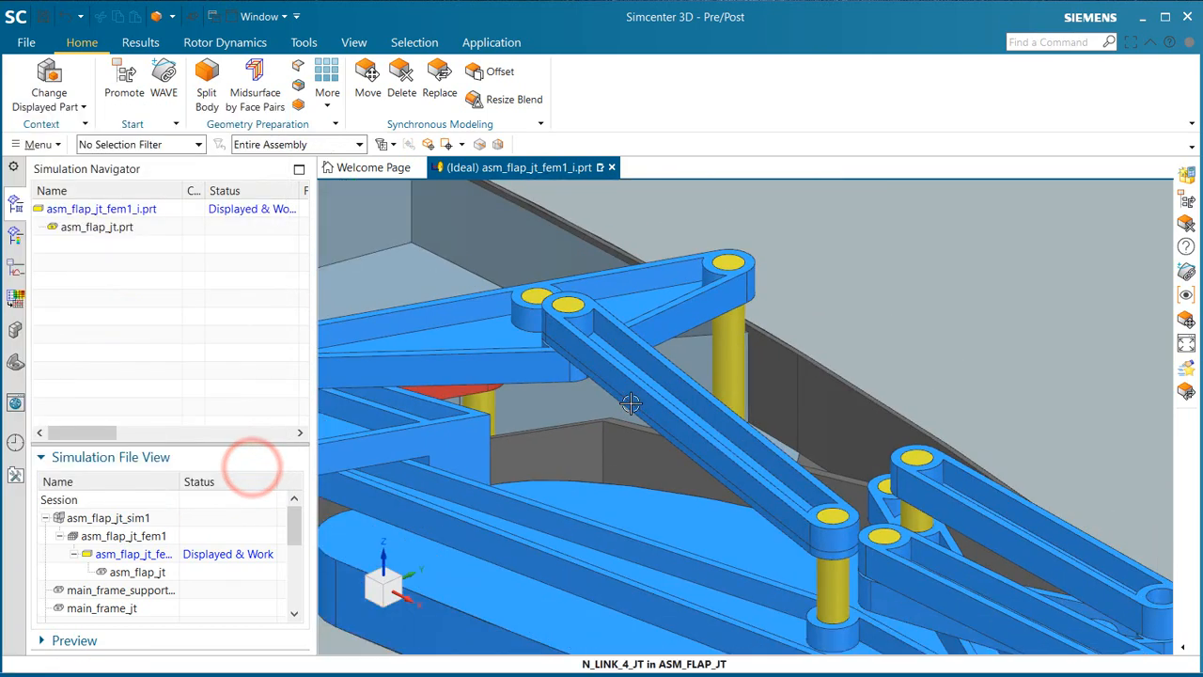
Step: Display asm_flap_jt_fem1, edit the FEM with Edit Bodies to Use enabled, and bring the flap assembly into view in the idealized part preview
scroll(695, 360, down, 5)
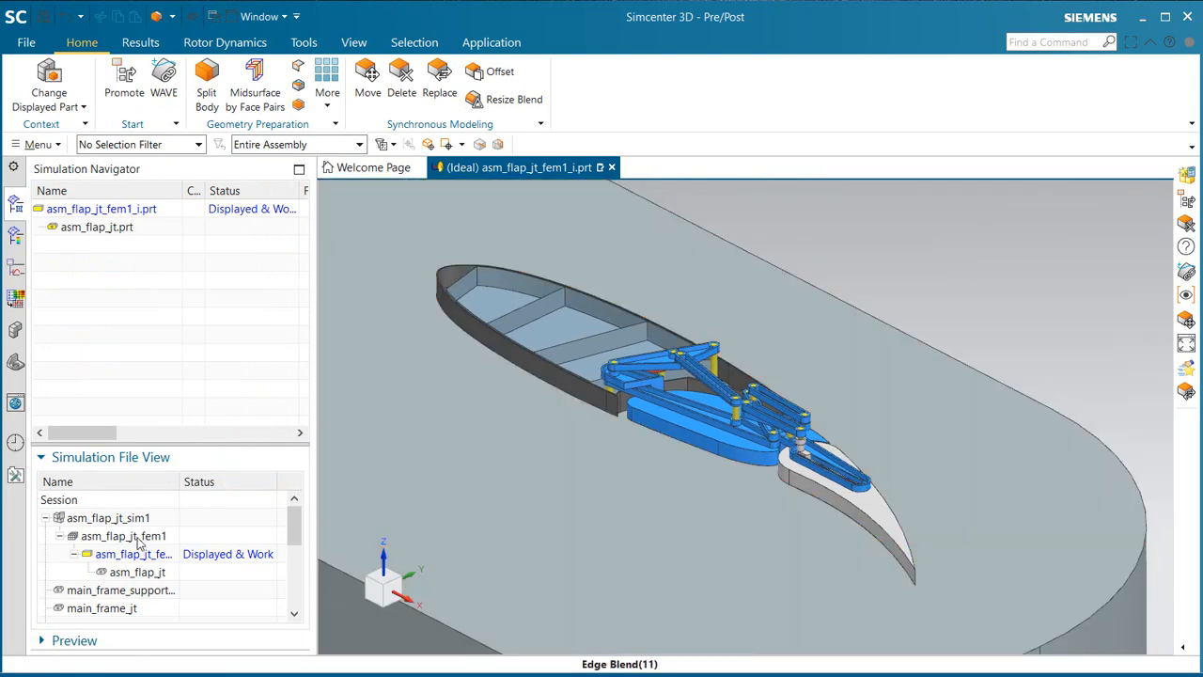
double_click(139, 537)
scroll(120, 275, up, 2)
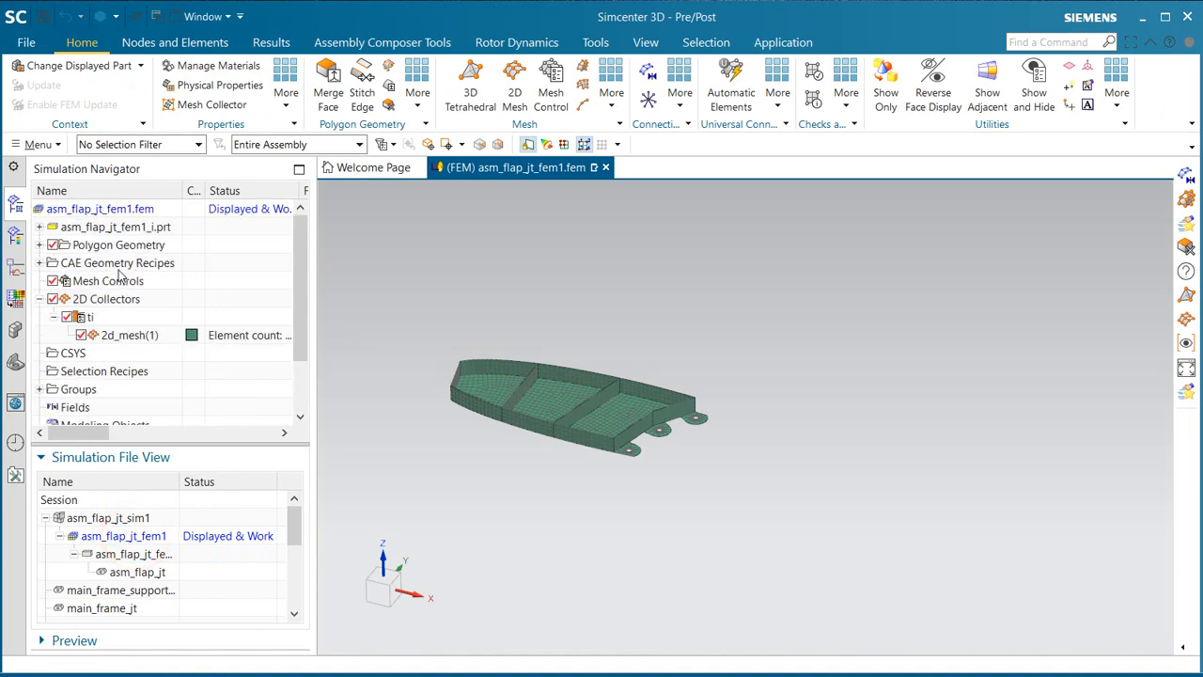
right_click(105, 216)
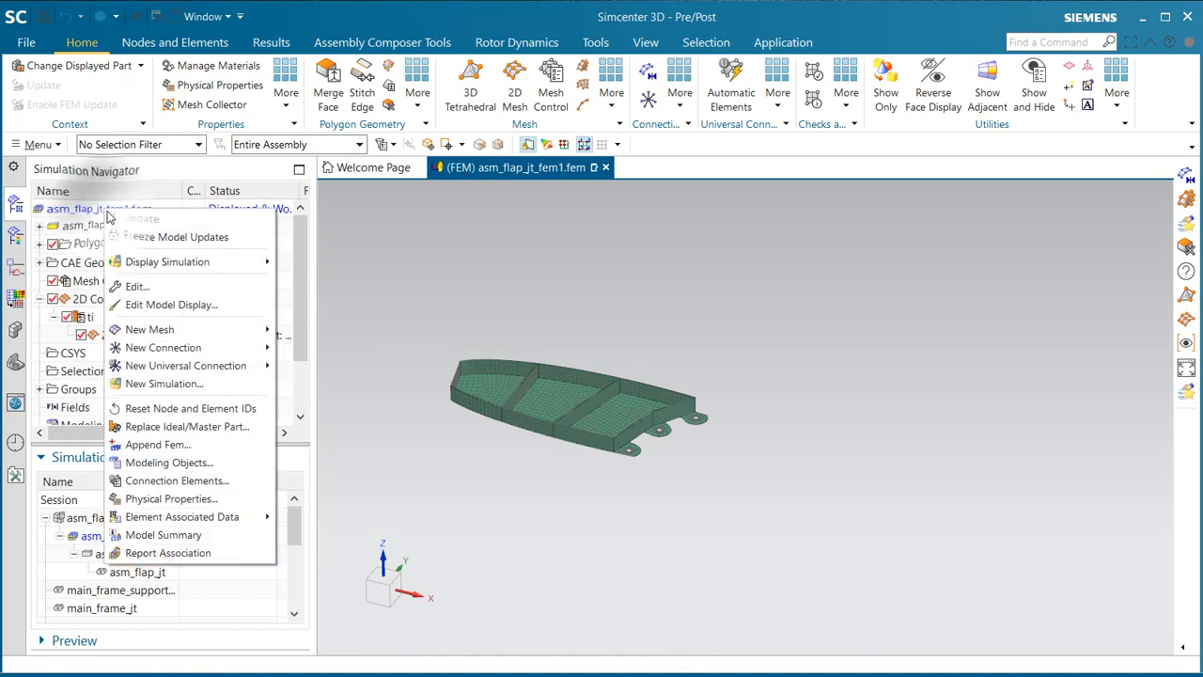
click(153, 284)
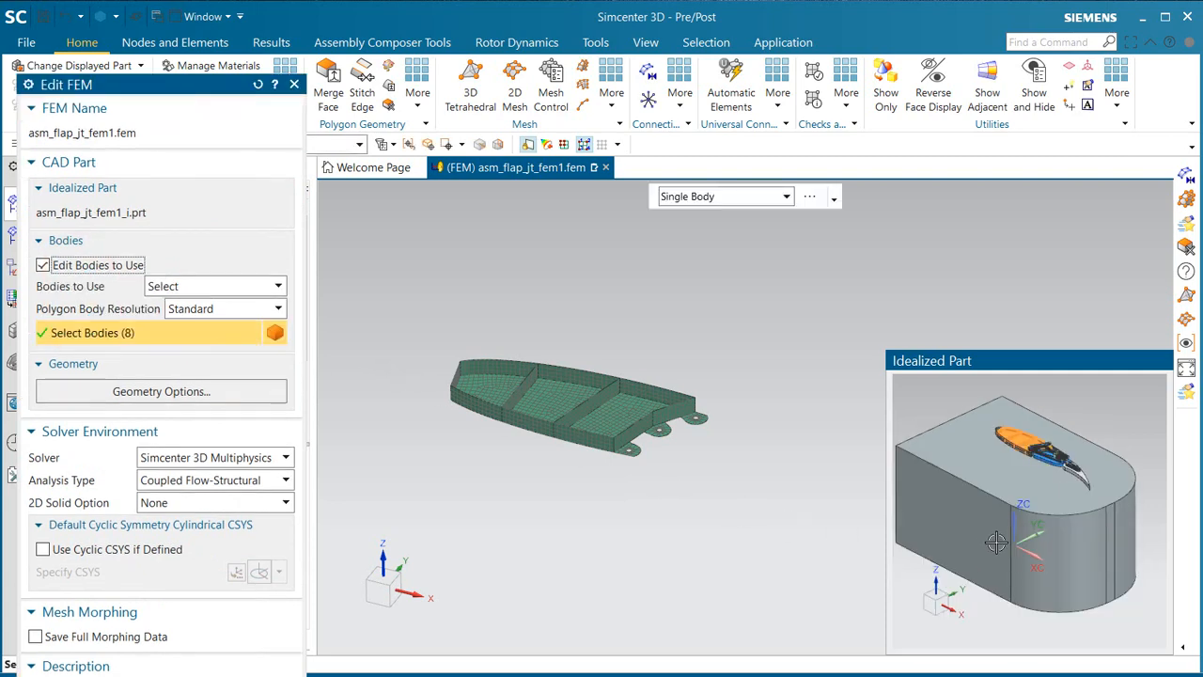
middle_drag(1019, 498, 979, 522)
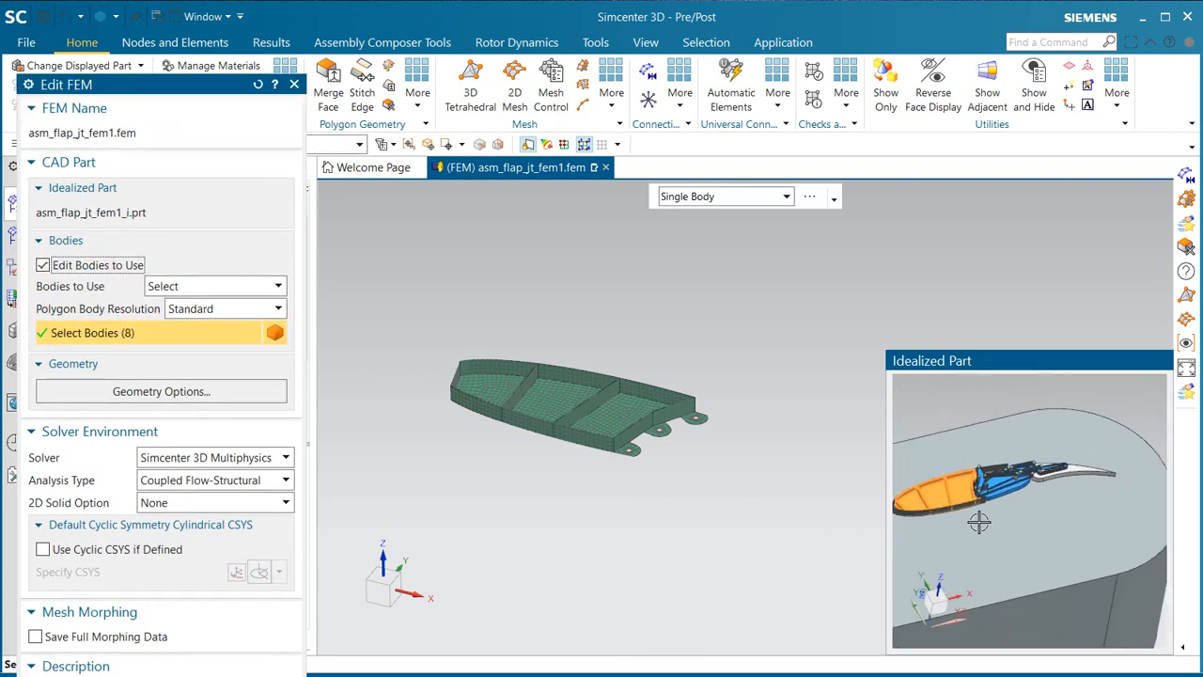
drag(964, 531, 1118, 444)
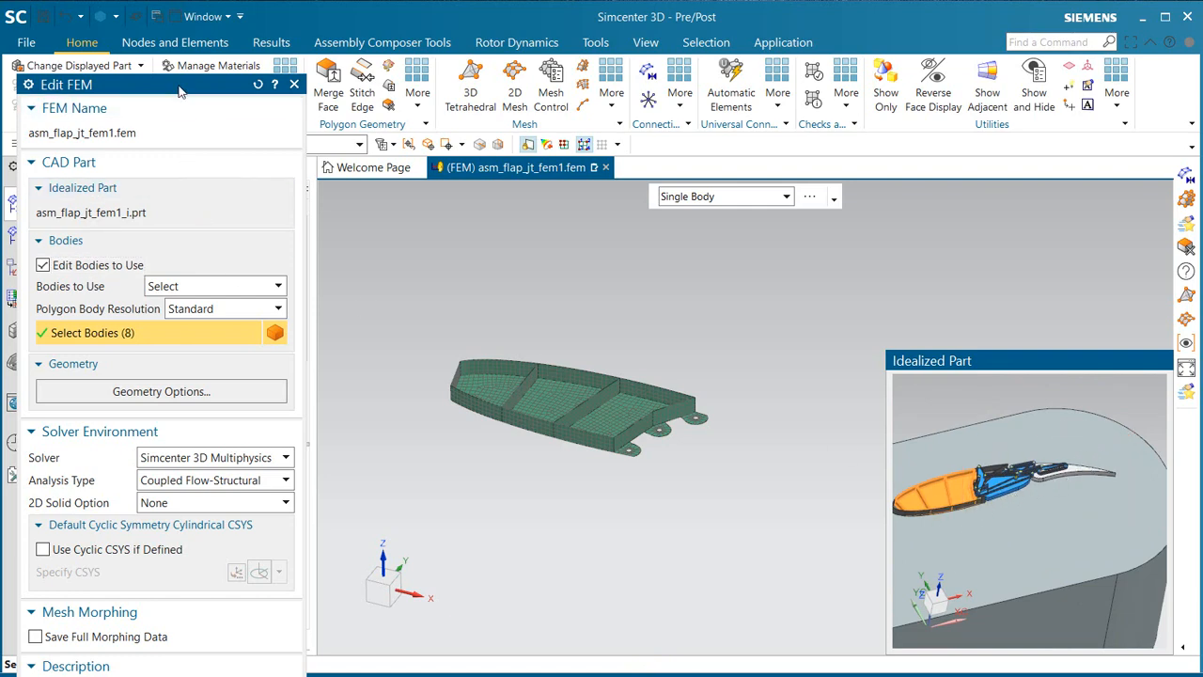
Step: Restrict the selection to solid bodies and add the flap mechanism's solid bodies to the bodies used by the FEM
drag(187, 86, 391, 118)
click(172, 146)
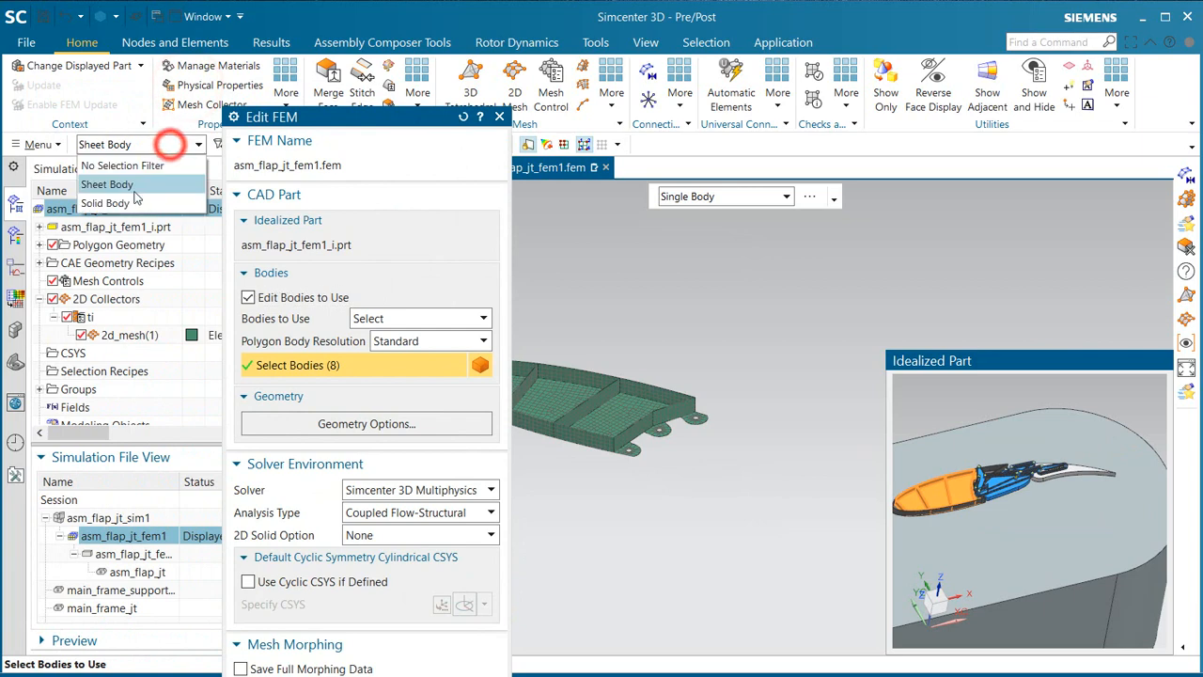
click(141, 201)
drag(965, 524, 1133, 431)
scroll(951, 487, down, 5)
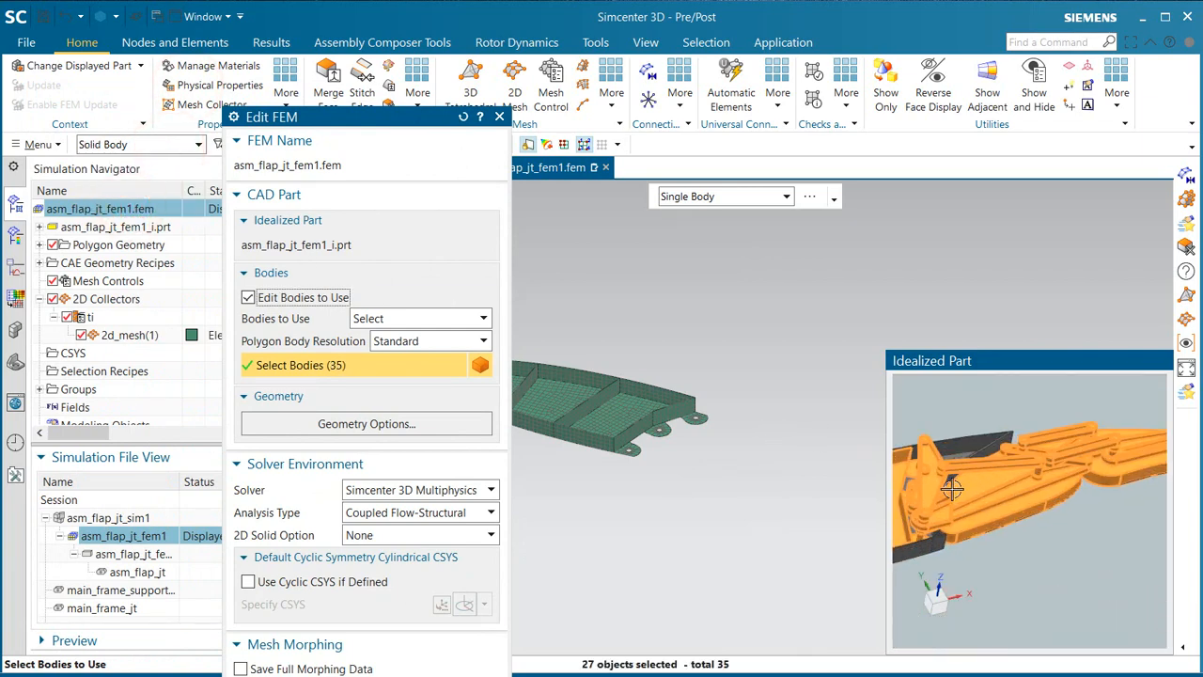
Step: Deselect the n_tri_link_4, n_driving_link and n_tri_link_1 solid bodies beside the main frame support
middle_drag(1016, 493, 1034, 496)
scroll(1112, 496, down, 4)
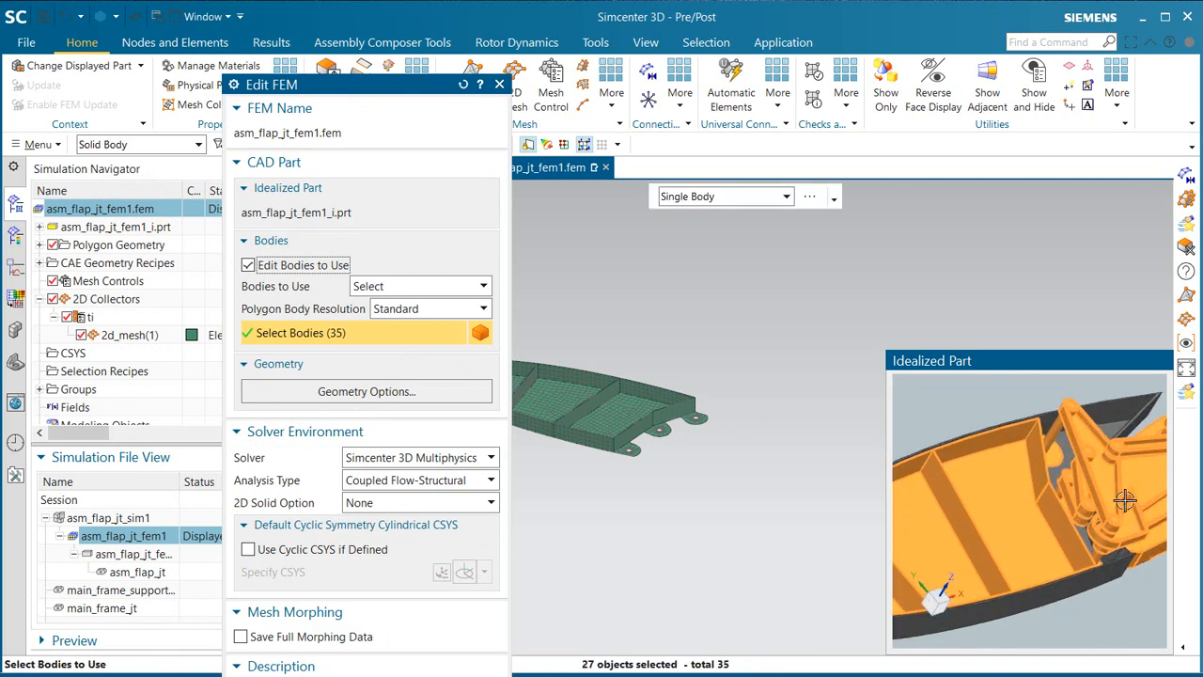
scroll(1121, 568, down, 1)
shift+click(1079, 572)
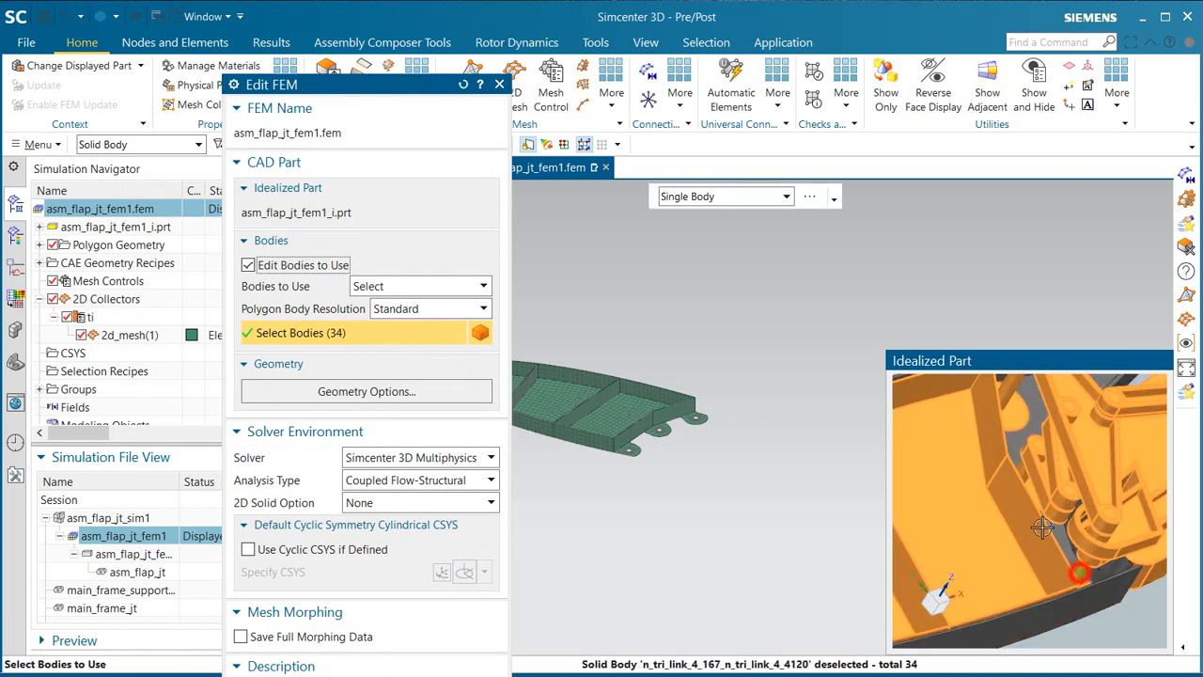
shift+click(1009, 475)
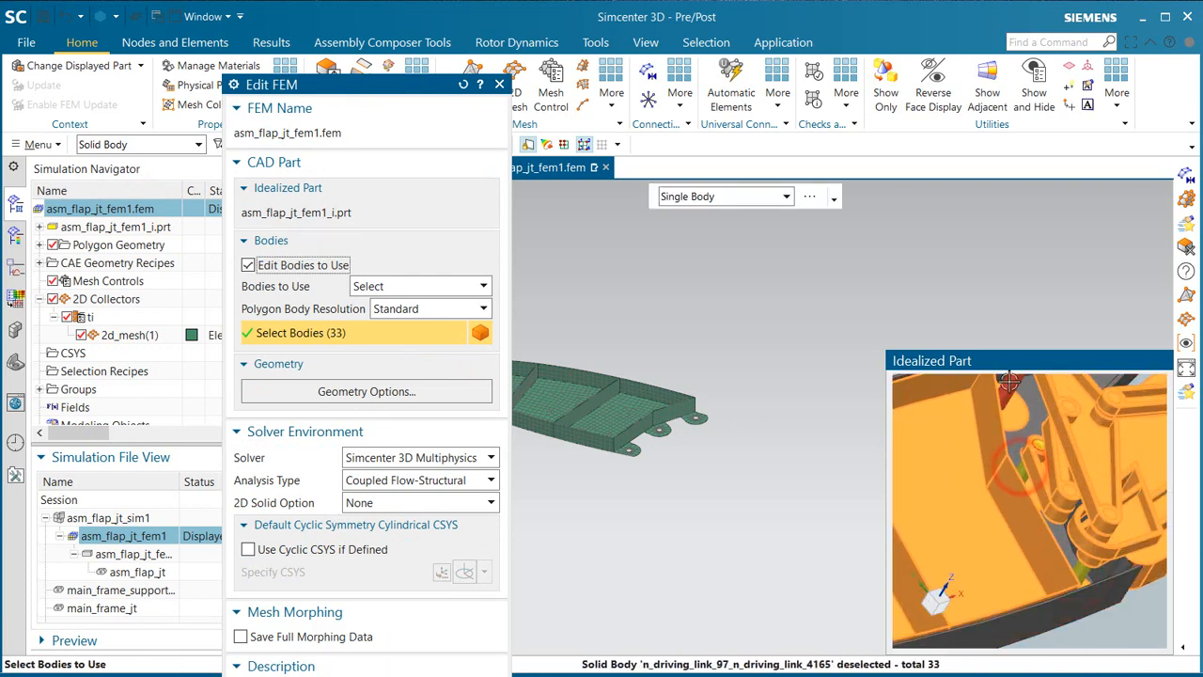
shift+click(998, 467)
scroll(996, 467, up, 3)
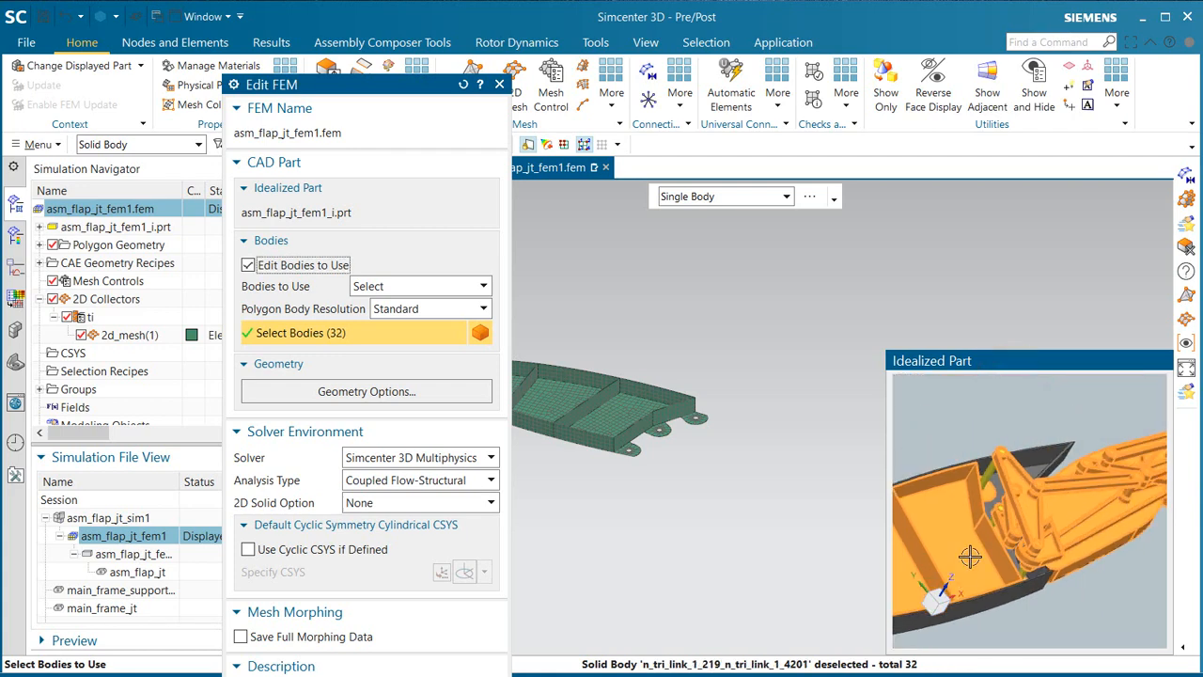
Step: Add the large trailing frame and mid frame solid bodies from the underside of the idealized part and confirm the FEM edit
middle_drag(969, 557, 1046, 523)
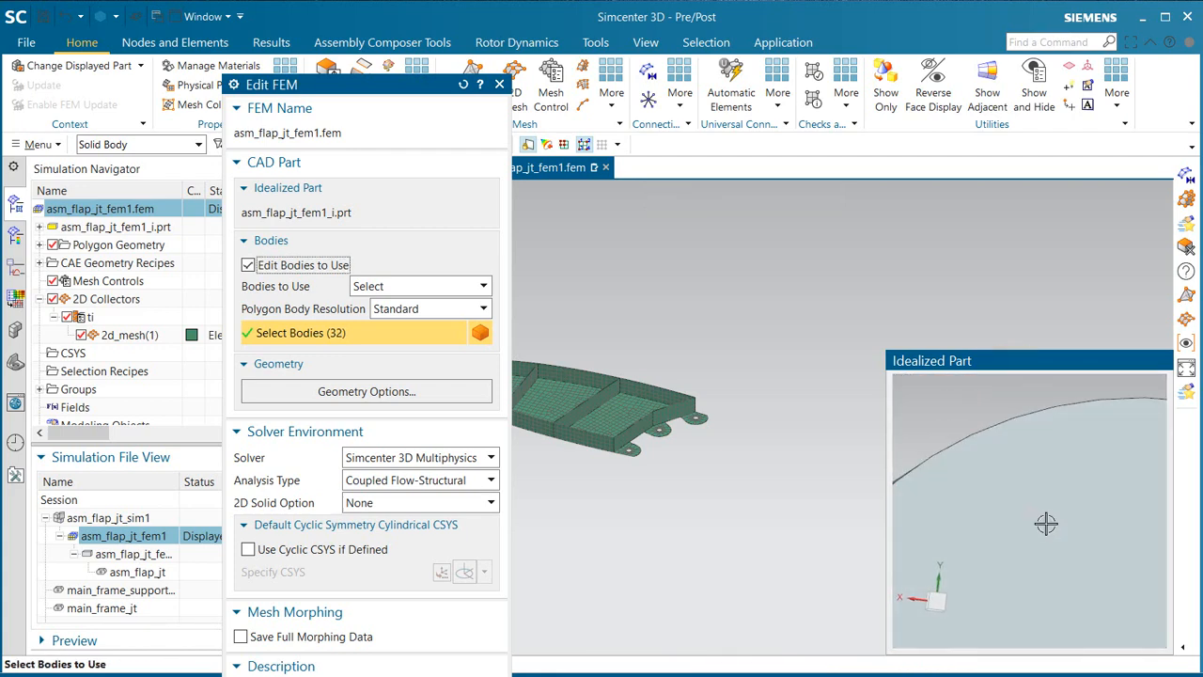
scroll(1046, 523, up, 3)
click(1082, 577)
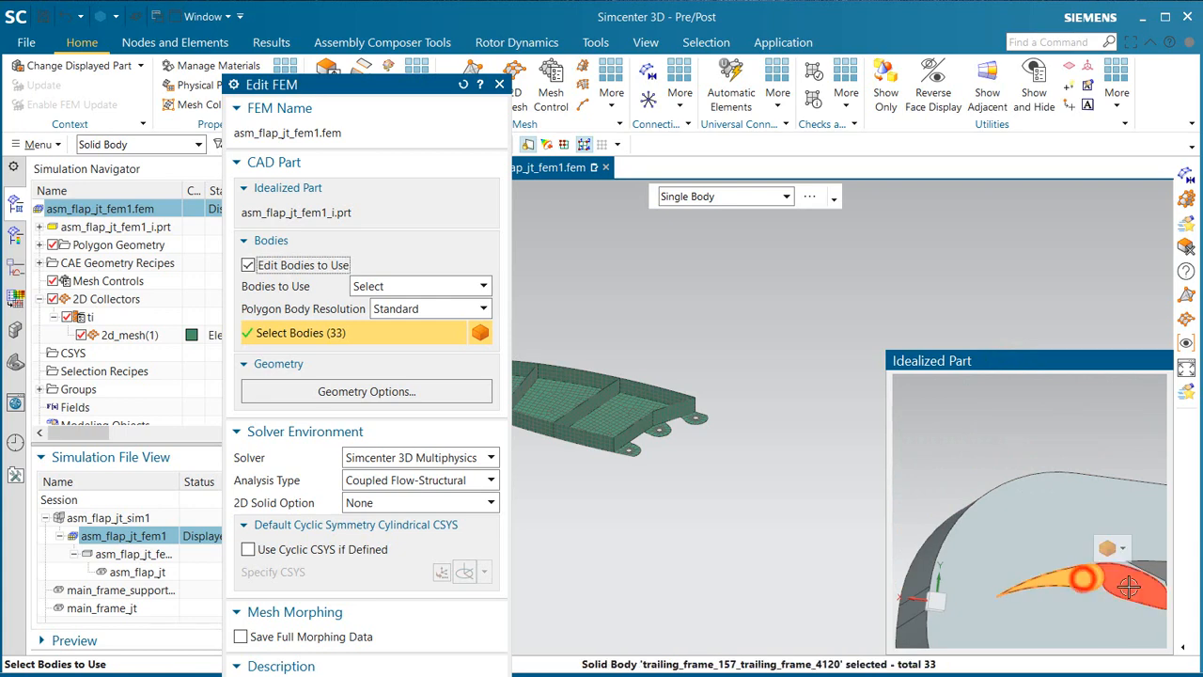
click(1127, 582)
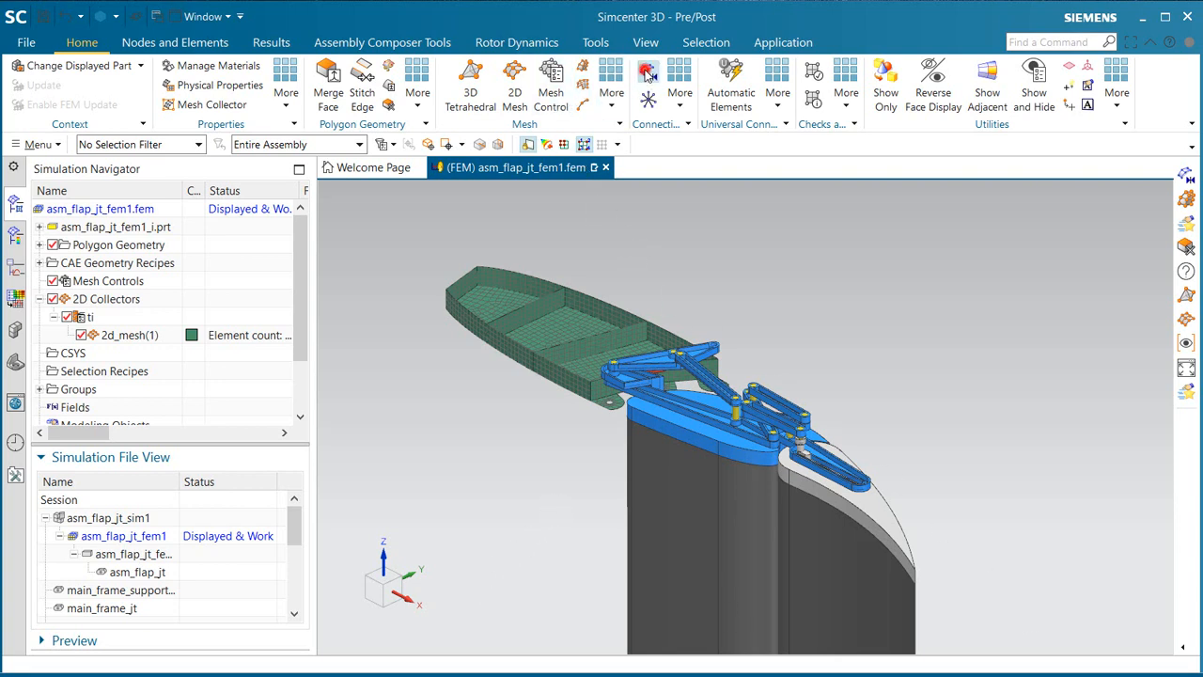
Step: Automatically create a mesh mating condition between the two mid_frame polygon bodies, using All Pairs and a 0.001 in search distance
click(647, 75)
click(705, 433)
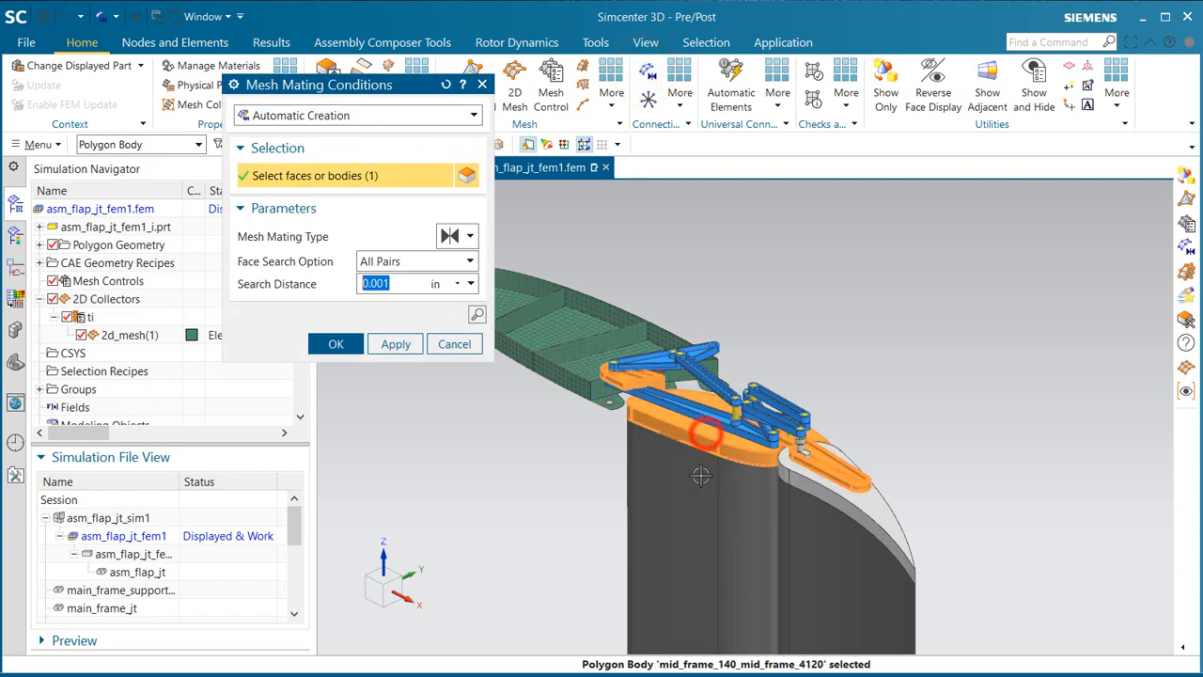
click(700, 476)
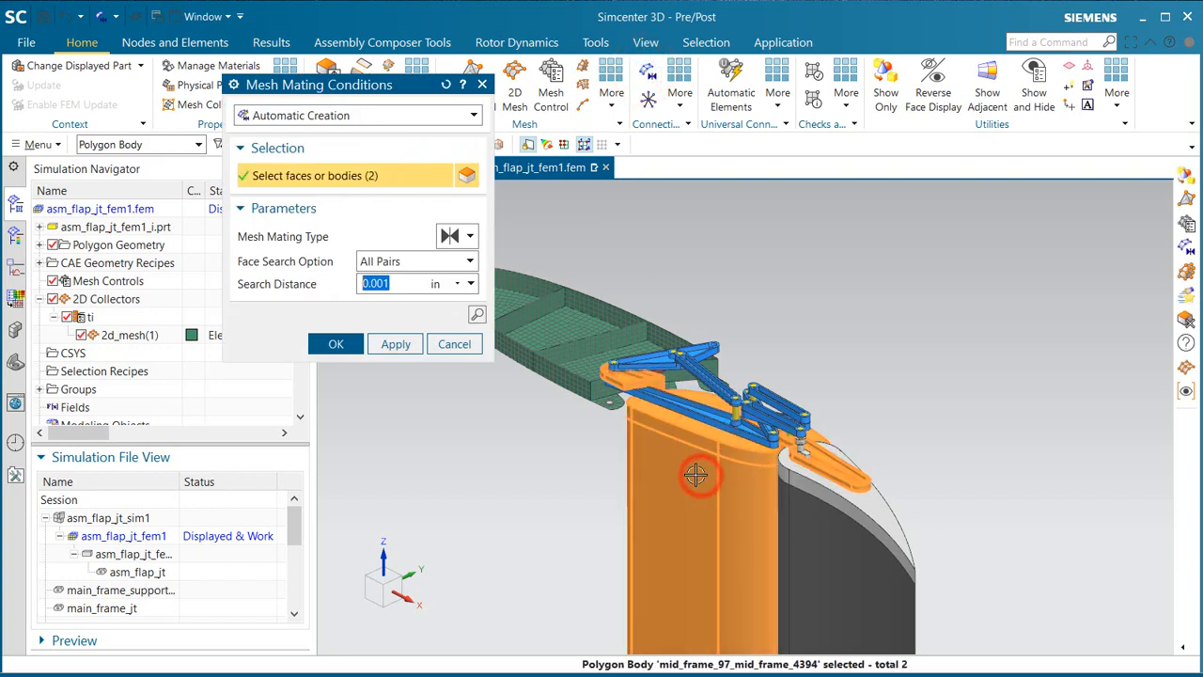
click(395, 344)
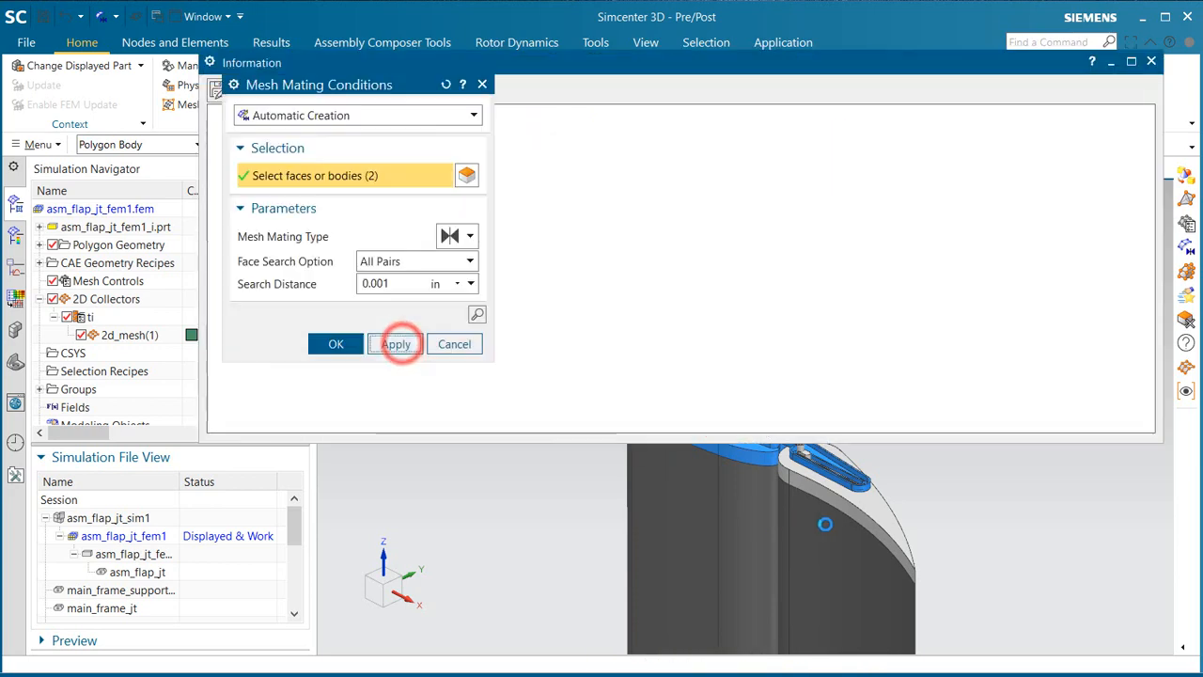
Step: Create an automatic mesh mating condition between the two trailing_frame polygon bodies and shrink the information window to uncover the model
click(841, 508)
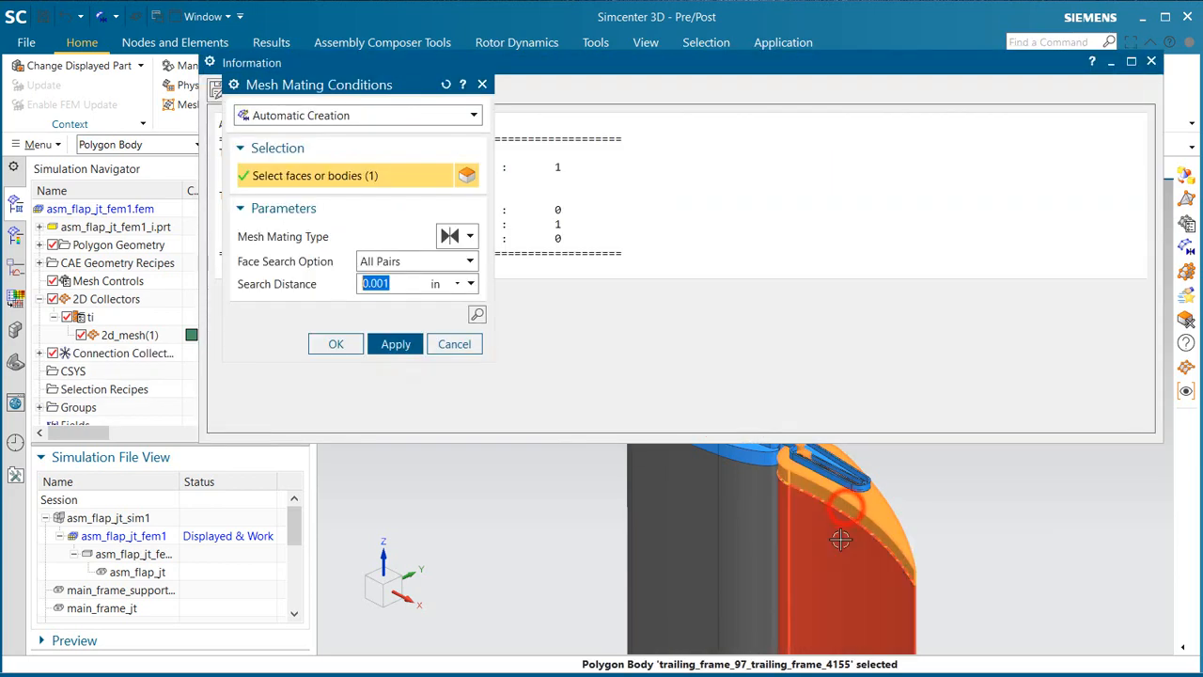
click(840, 539)
click(396, 344)
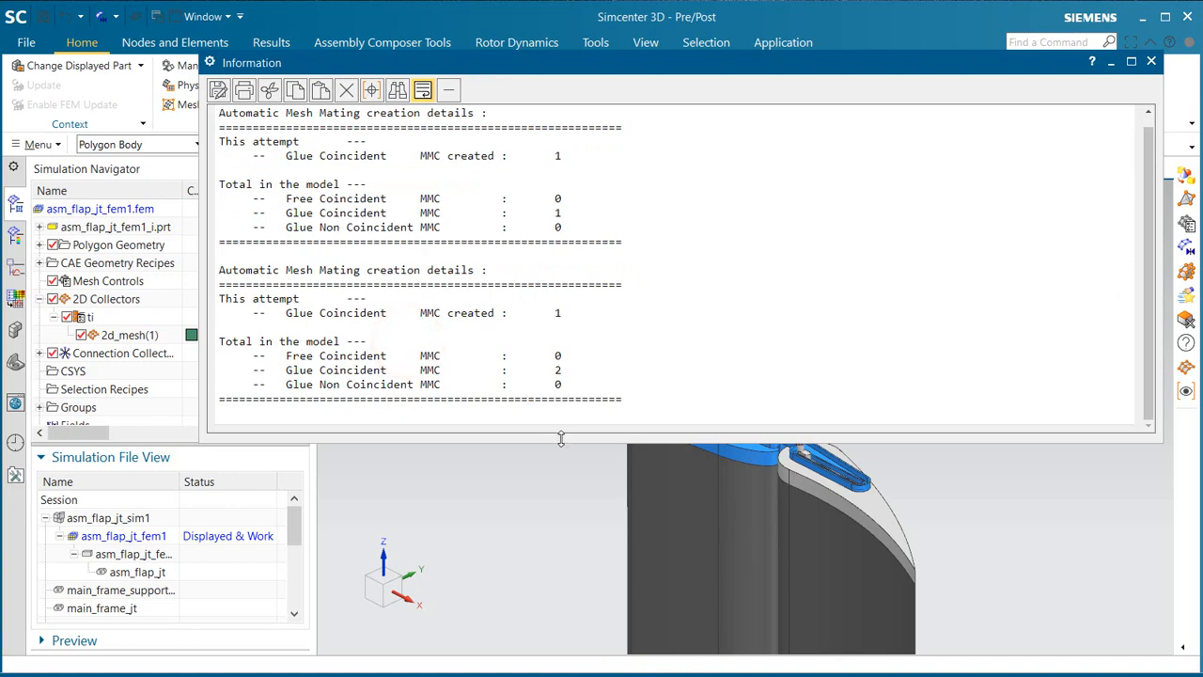
drag(564, 429, 582, 228)
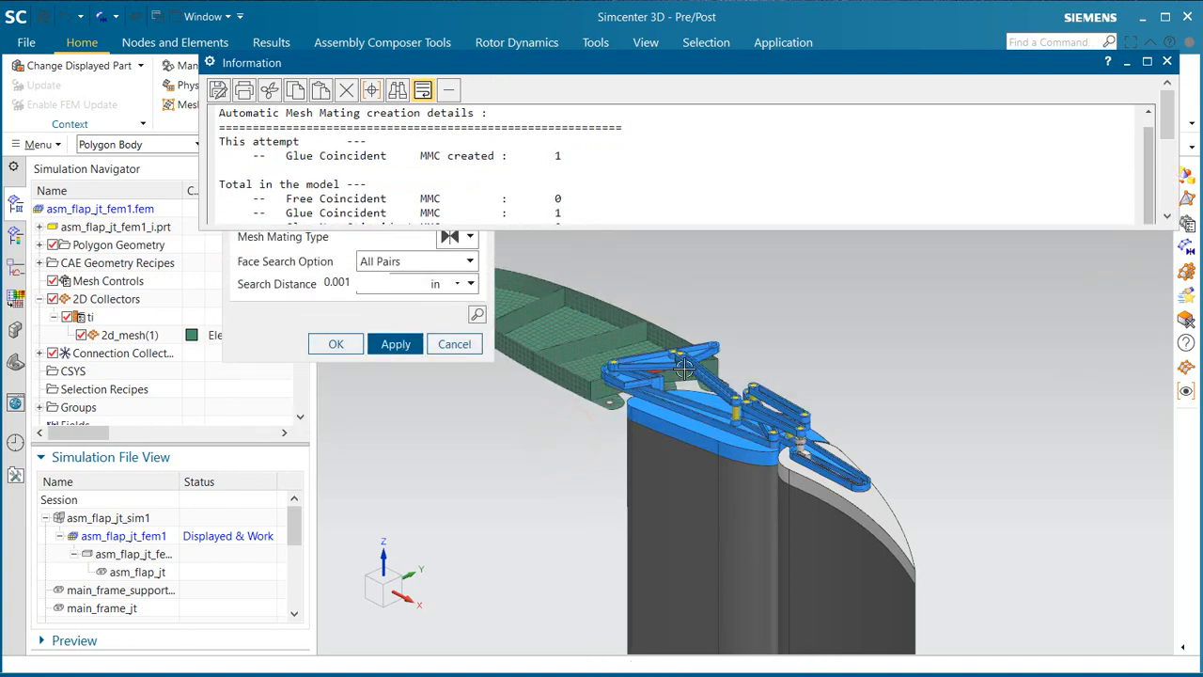
Step: Create an automatic mesh mating condition between the two split bodies of the n_link_4 link, review the creation details and close them
scroll(694, 373, up, 4)
click(717, 357)
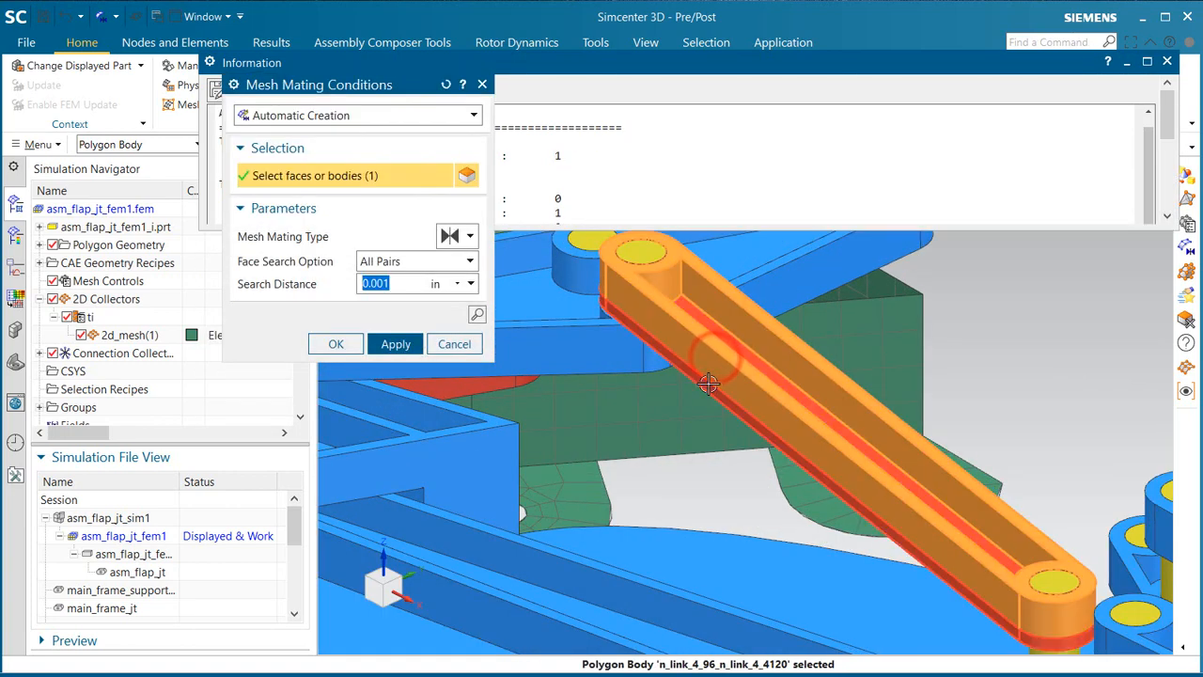
click(708, 384)
click(335, 344)
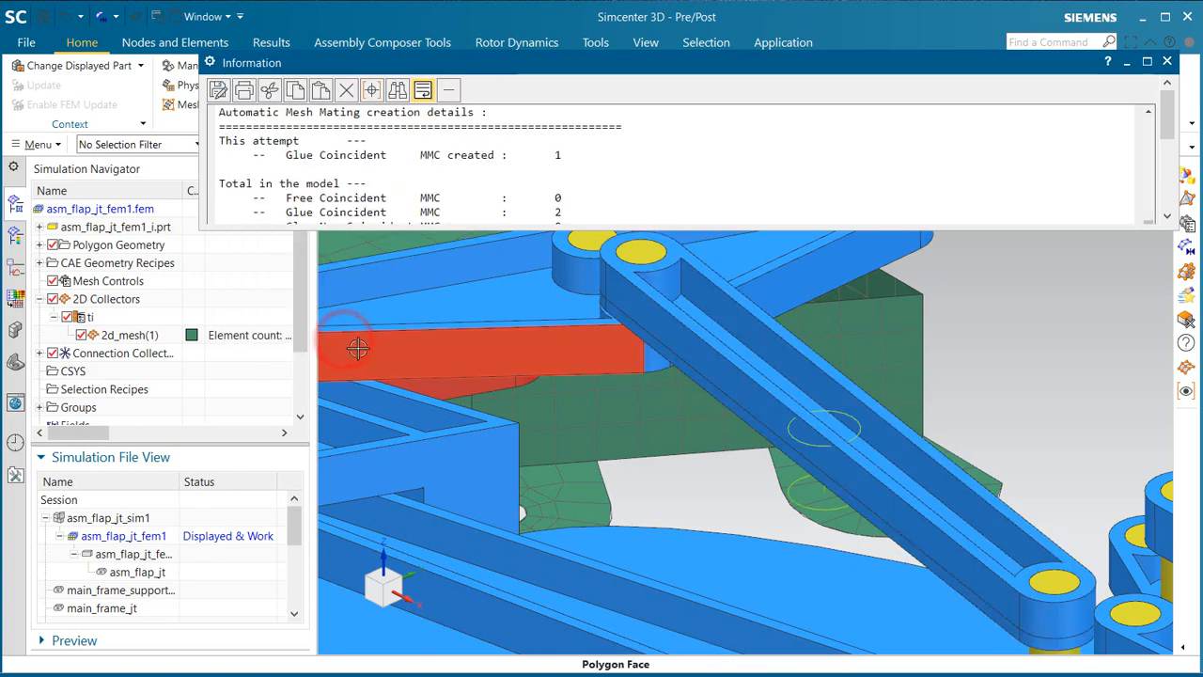
scroll(1165, 120, down, 2)
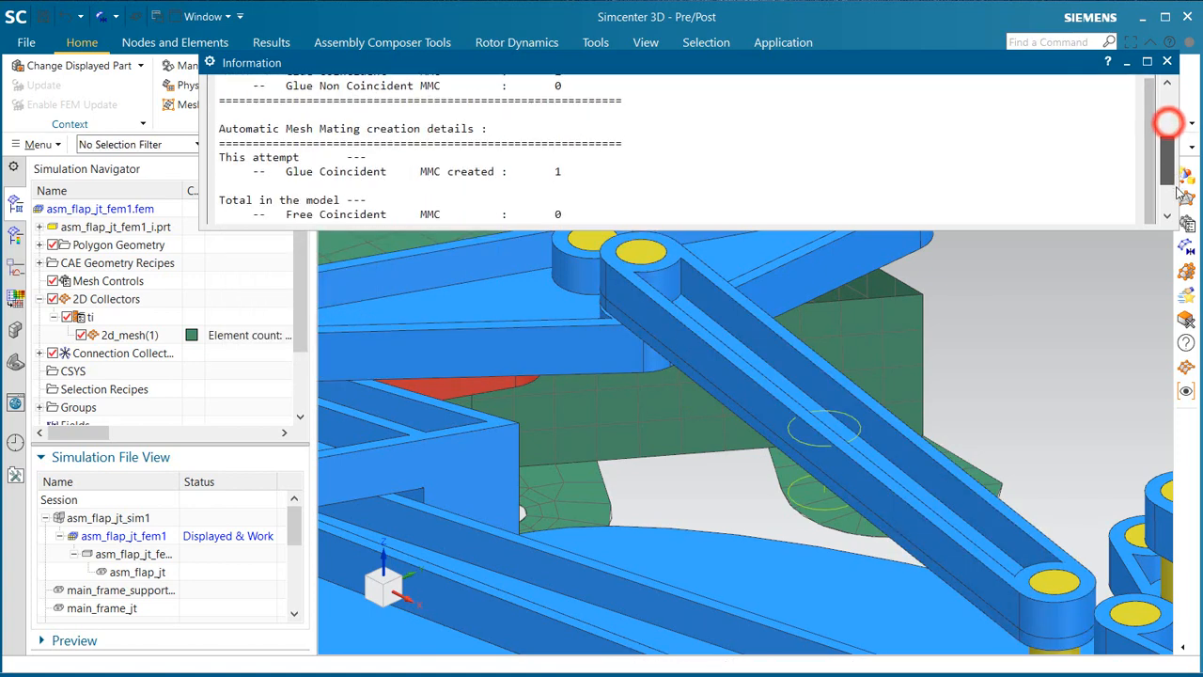
click(1166, 62)
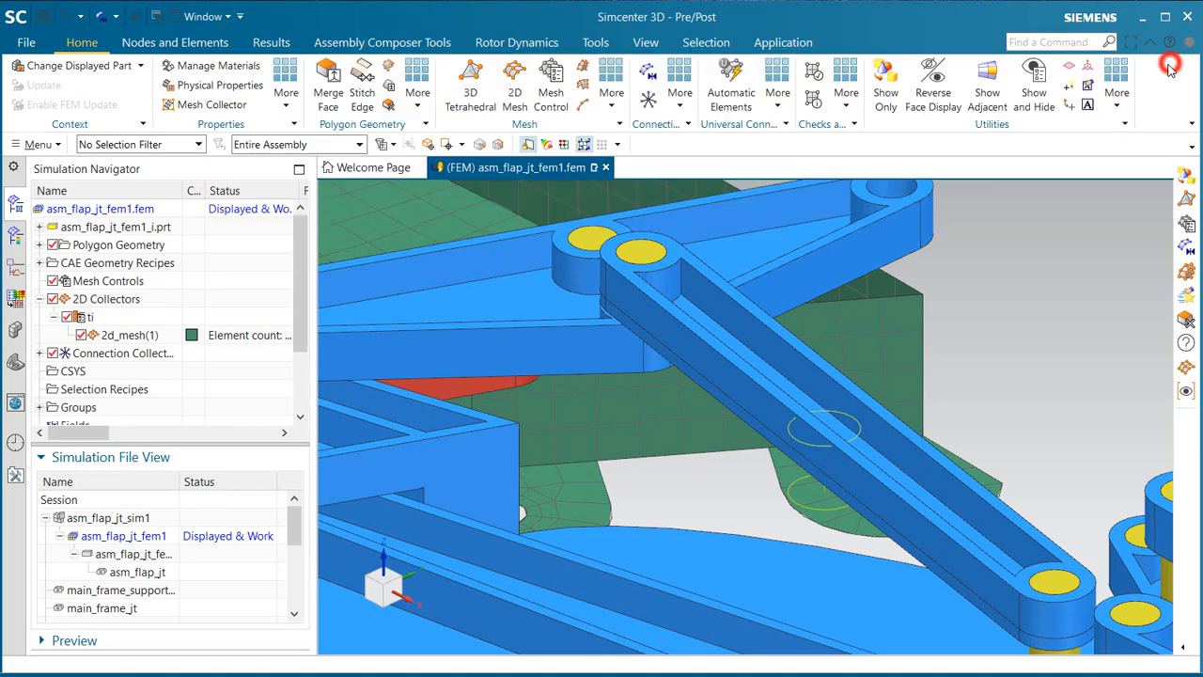
scroll(820, 323, down, 10)
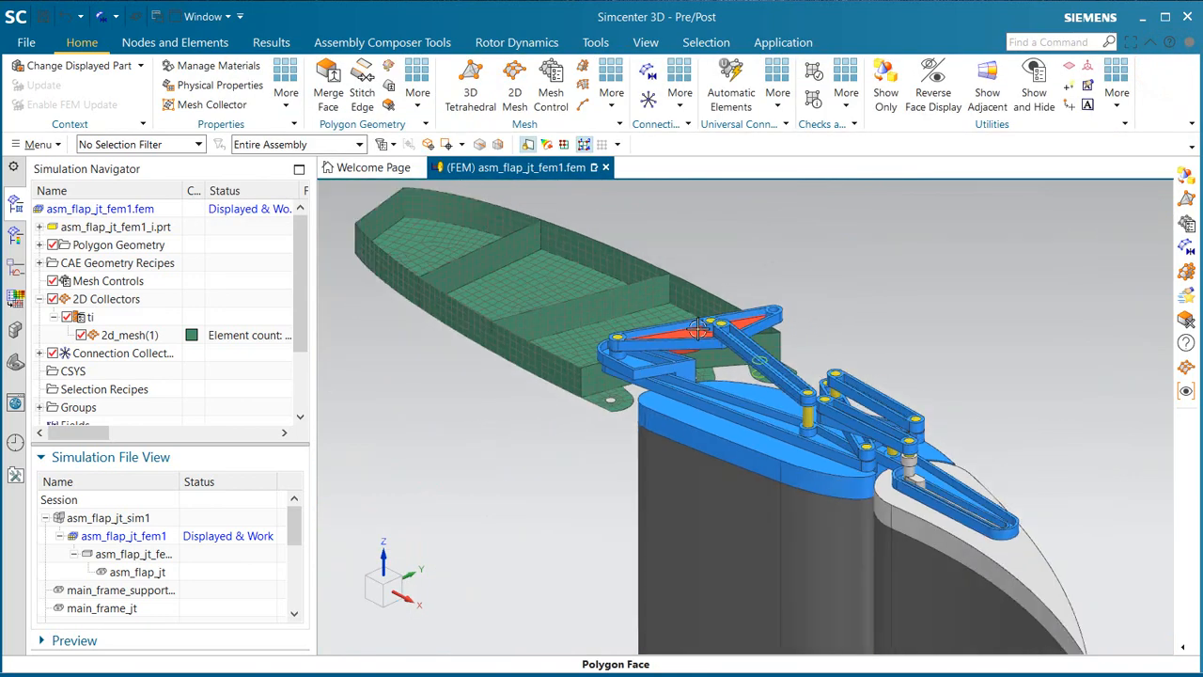
middle_drag(696, 331, 756, 386)
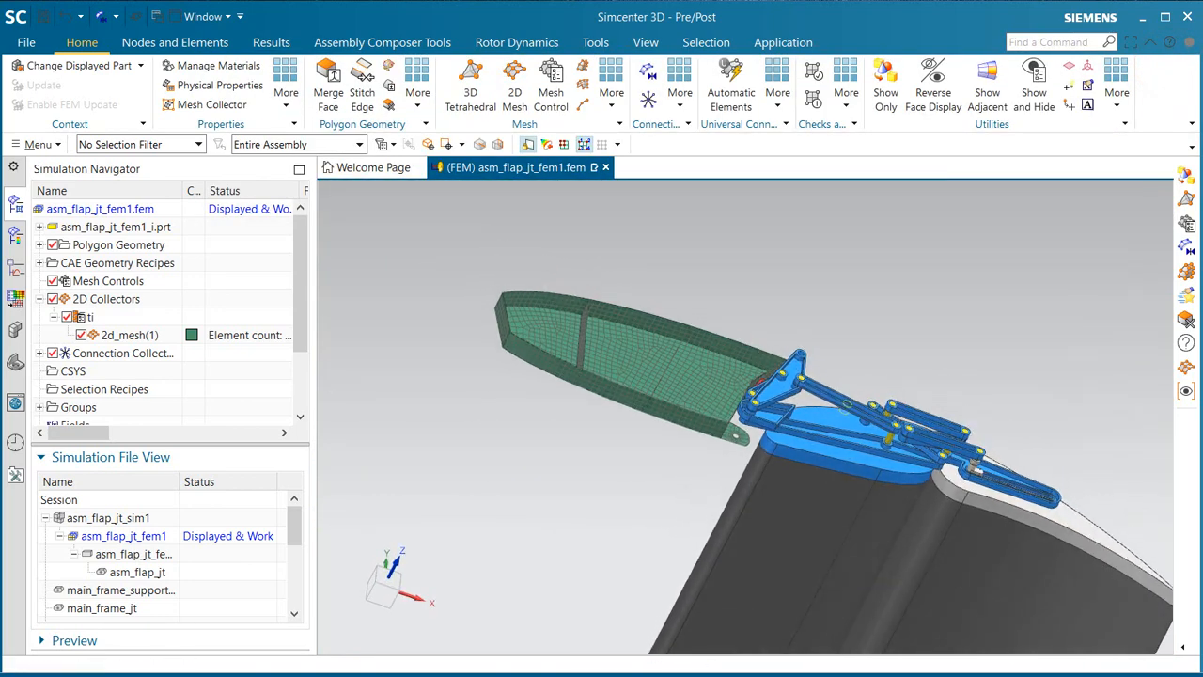
Step: Show only the thin lower split body of the long link carrying the mating condition symbols
scroll(876, 415, up, 10)
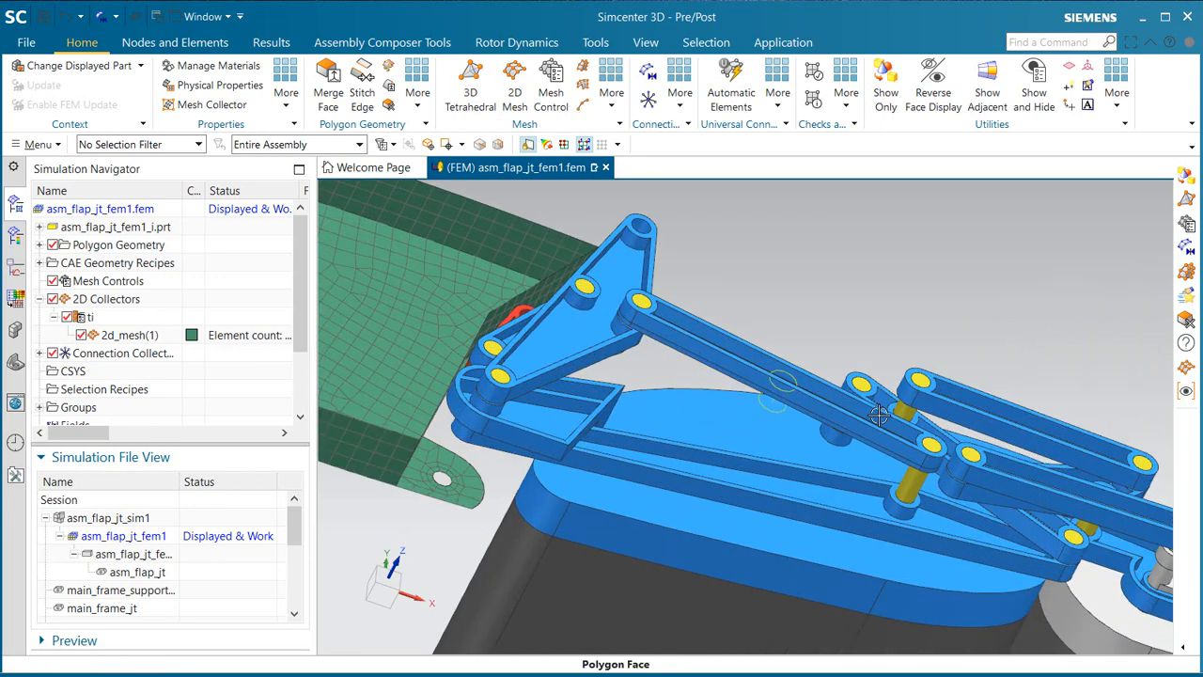
click(876, 100)
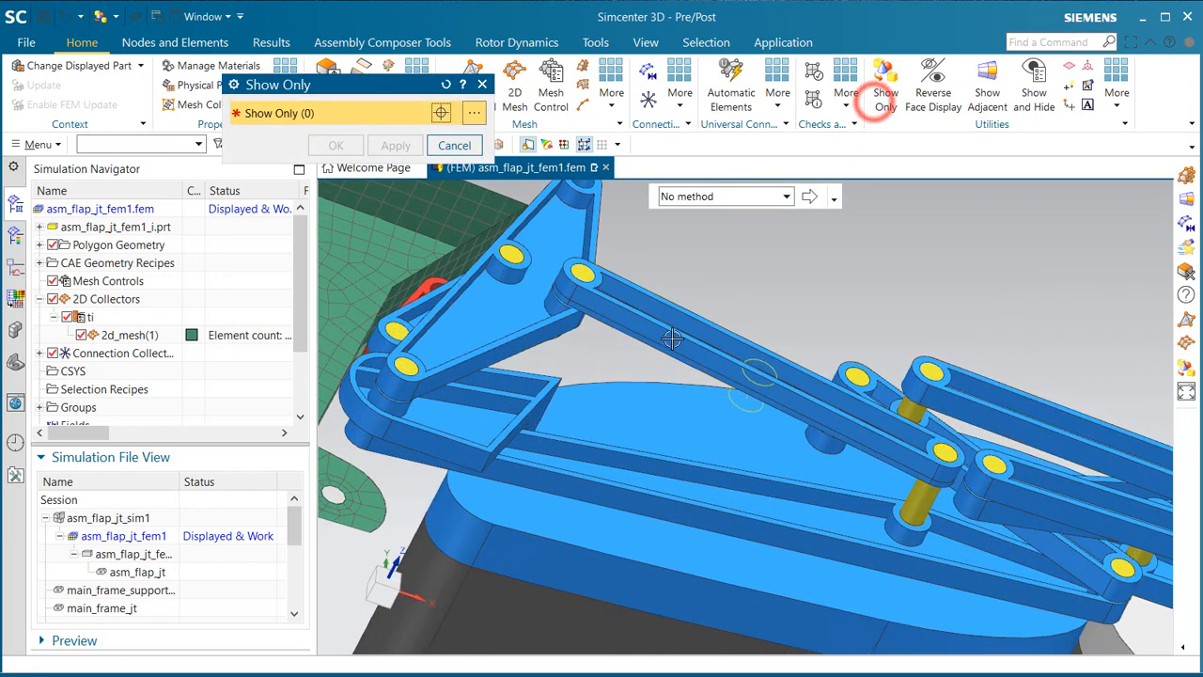
click(665, 349)
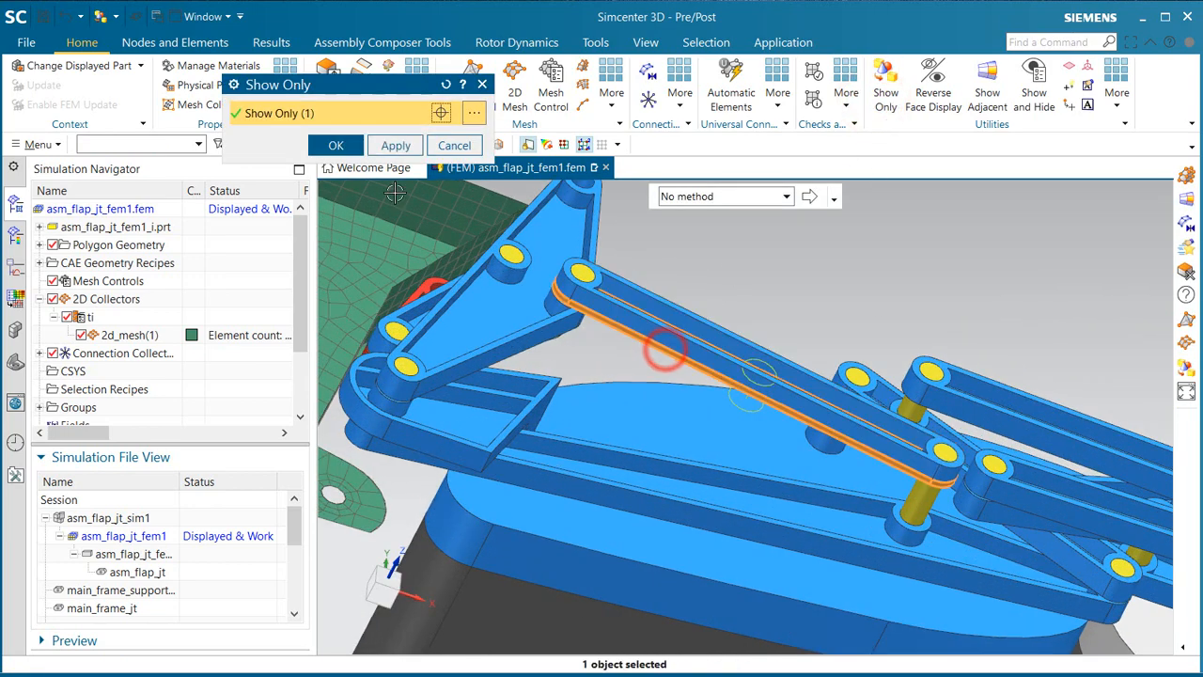
click(336, 145)
Step: Mesh the isolated link body with an Until Target swept mesh from its two source faces to the opposite face at 0.1 in, and redisplay the surrounding bodies
scroll(423, 272, up, 4)
scroll(623, 317, up, 1)
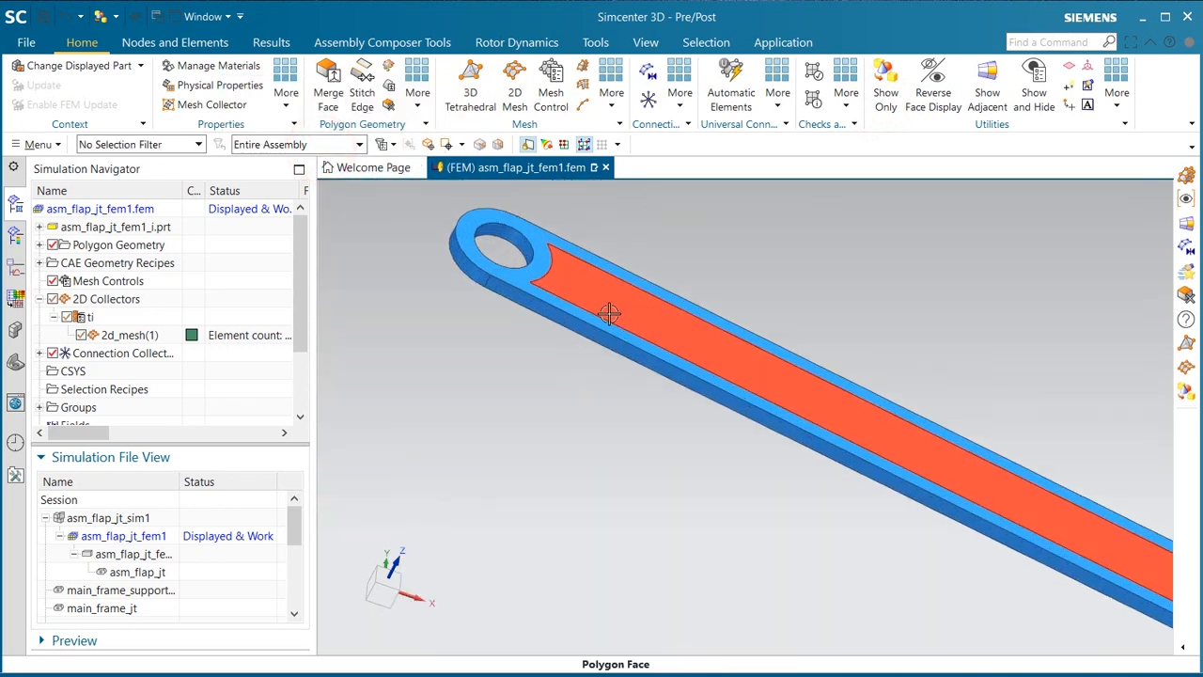
click(584, 74)
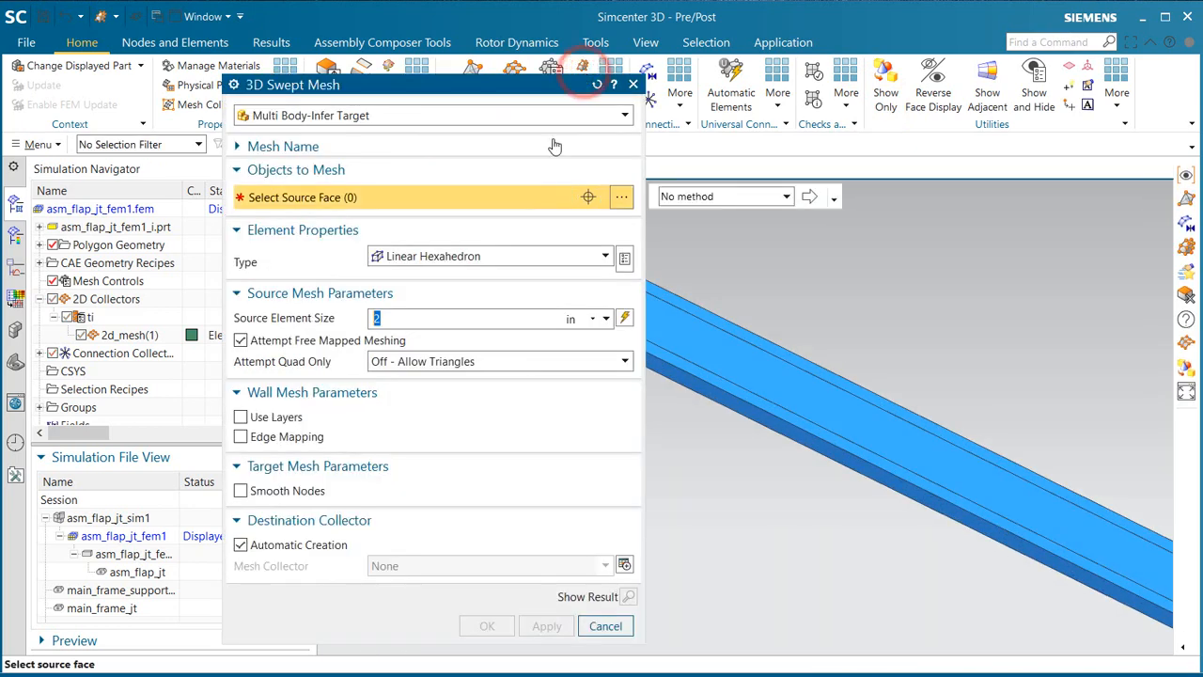
drag(498, 93, 339, 84)
click(303, 106)
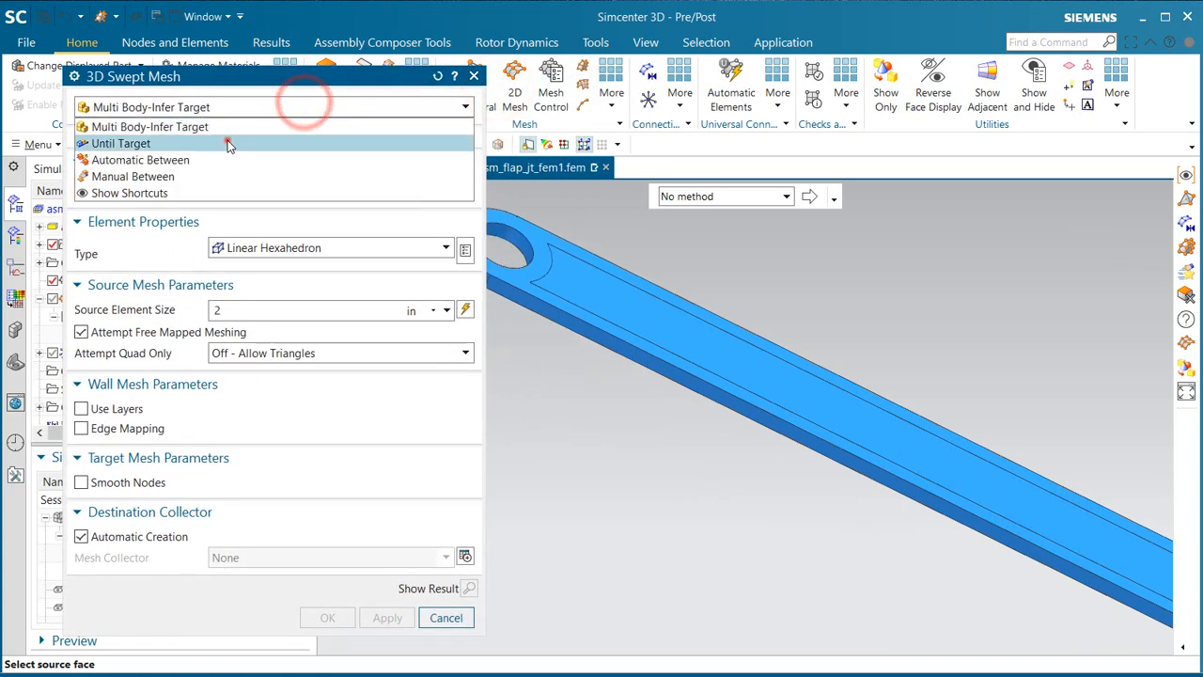
click(229, 142)
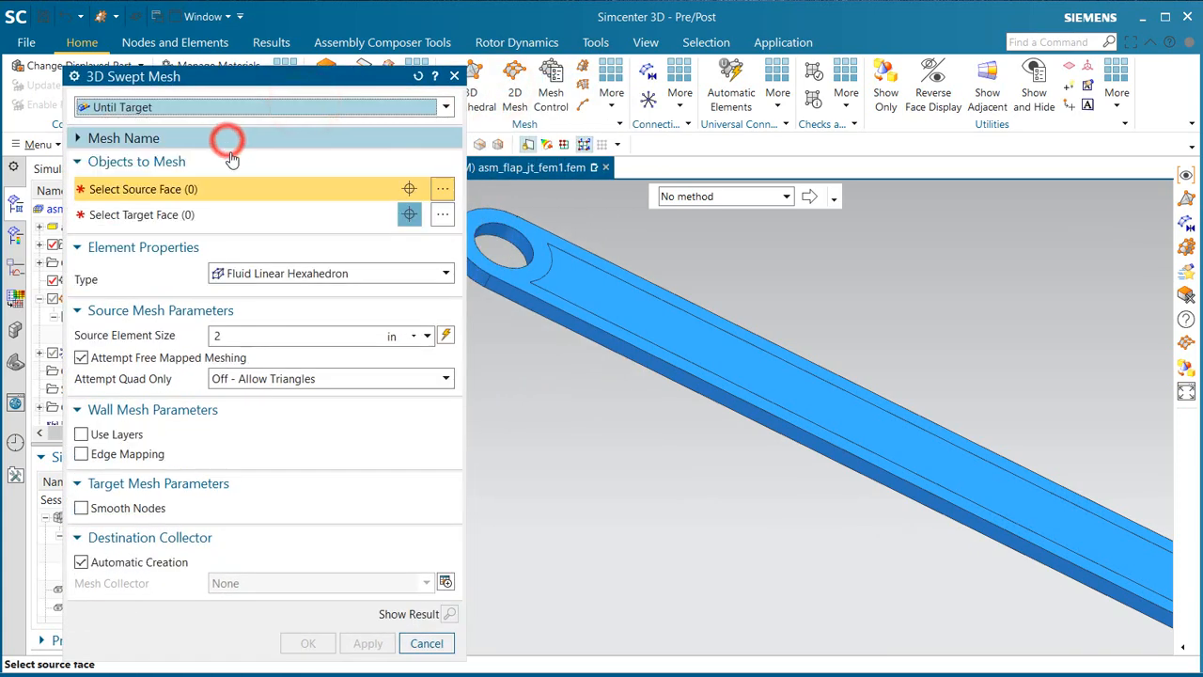
click(637, 324)
click(618, 332)
middle_drag(619, 332, 653, 279)
middle_click(629, 315)
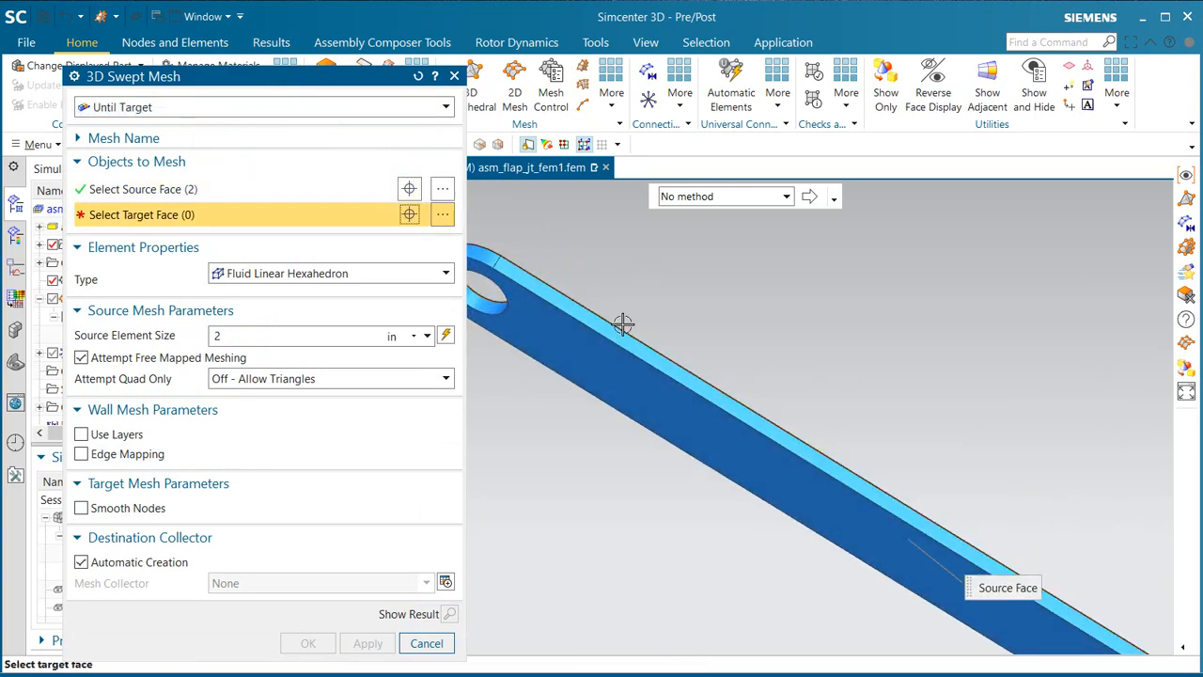
click(603, 353)
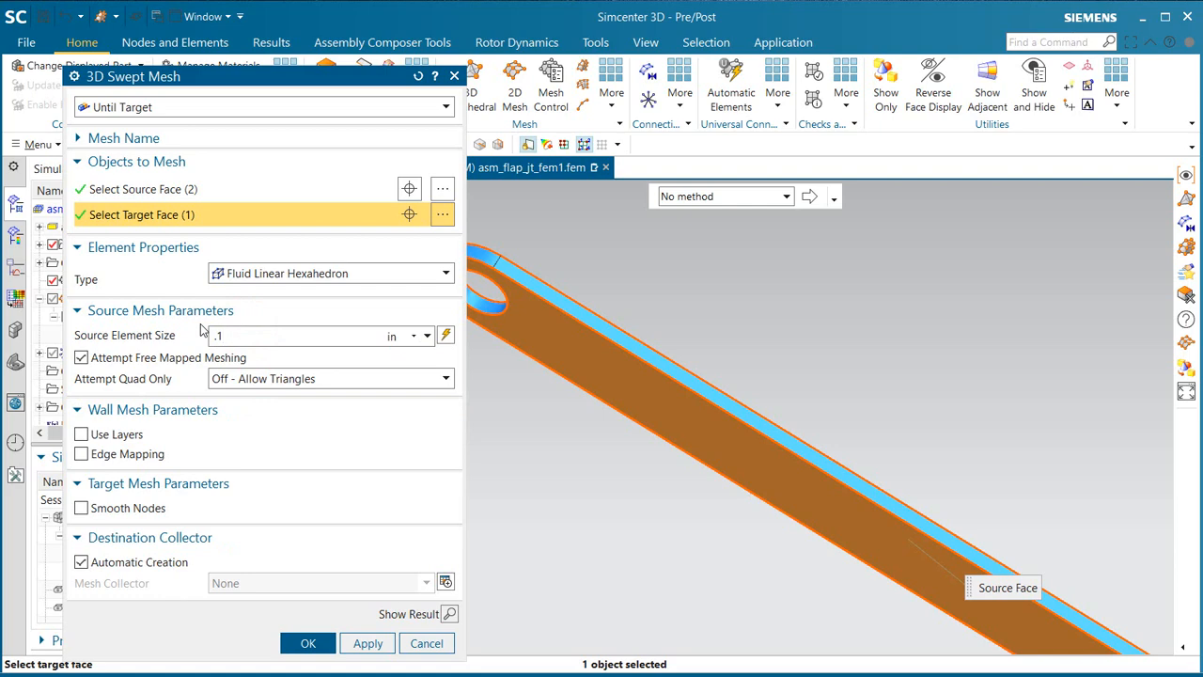
click(301, 642)
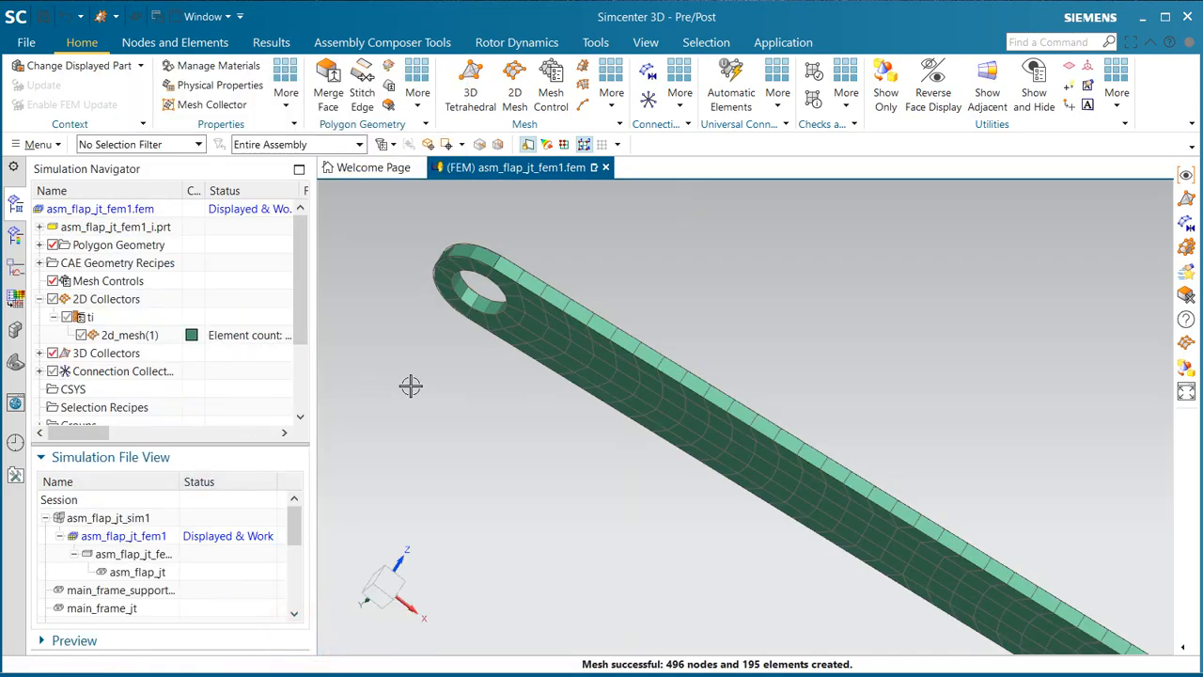
middle_drag(411, 386, 418, 427)
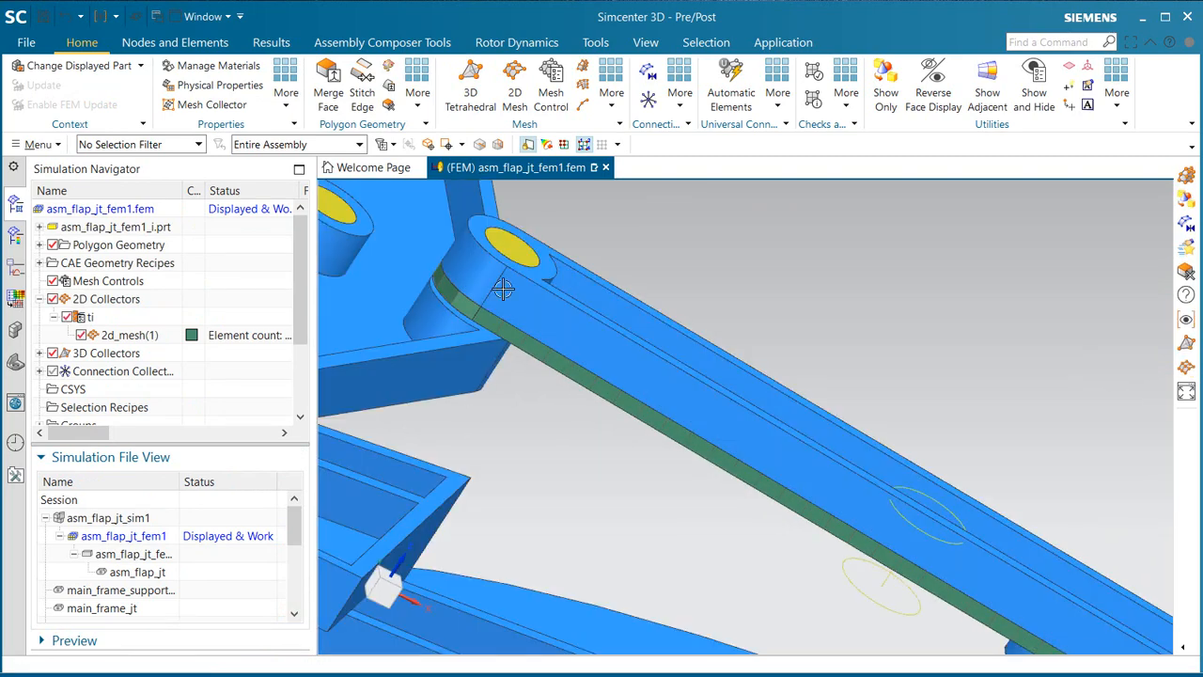
click(577, 77)
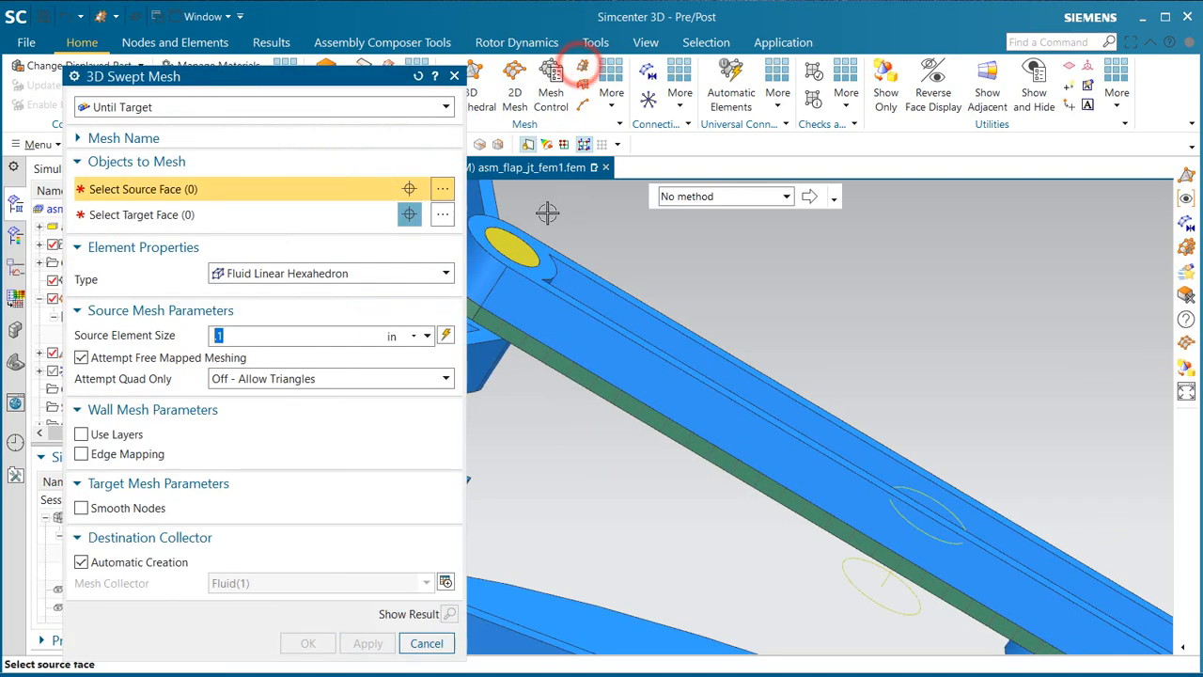
click(540, 247)
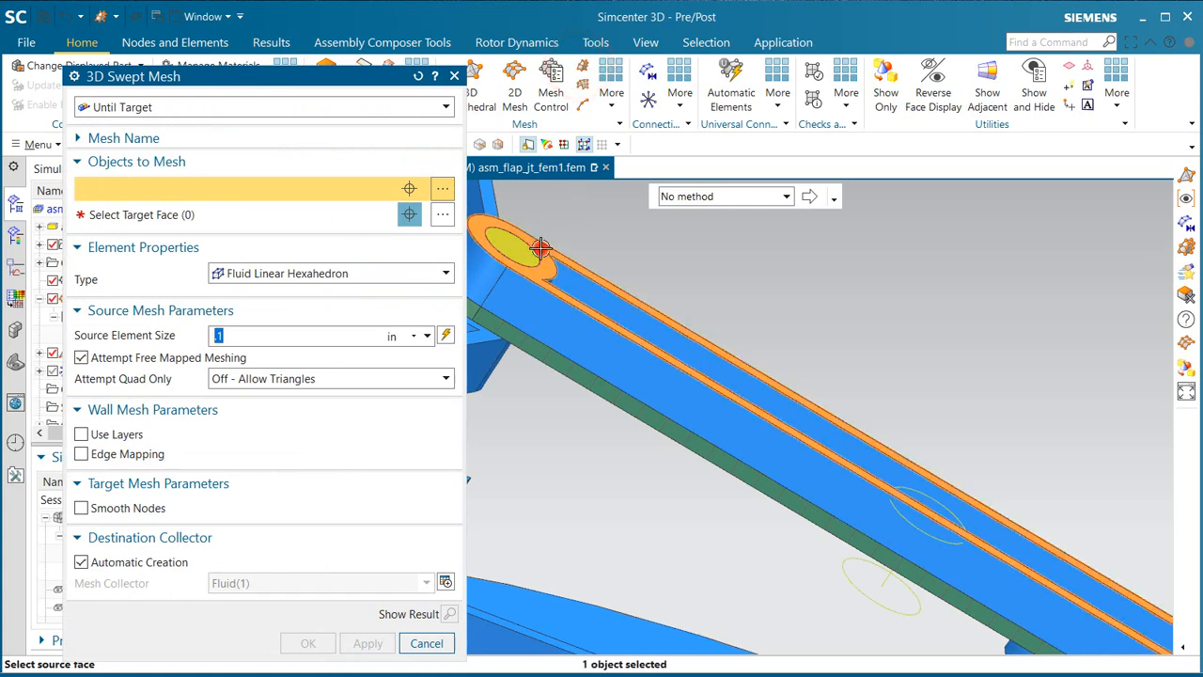
click(316, 107)
click(287, 124)
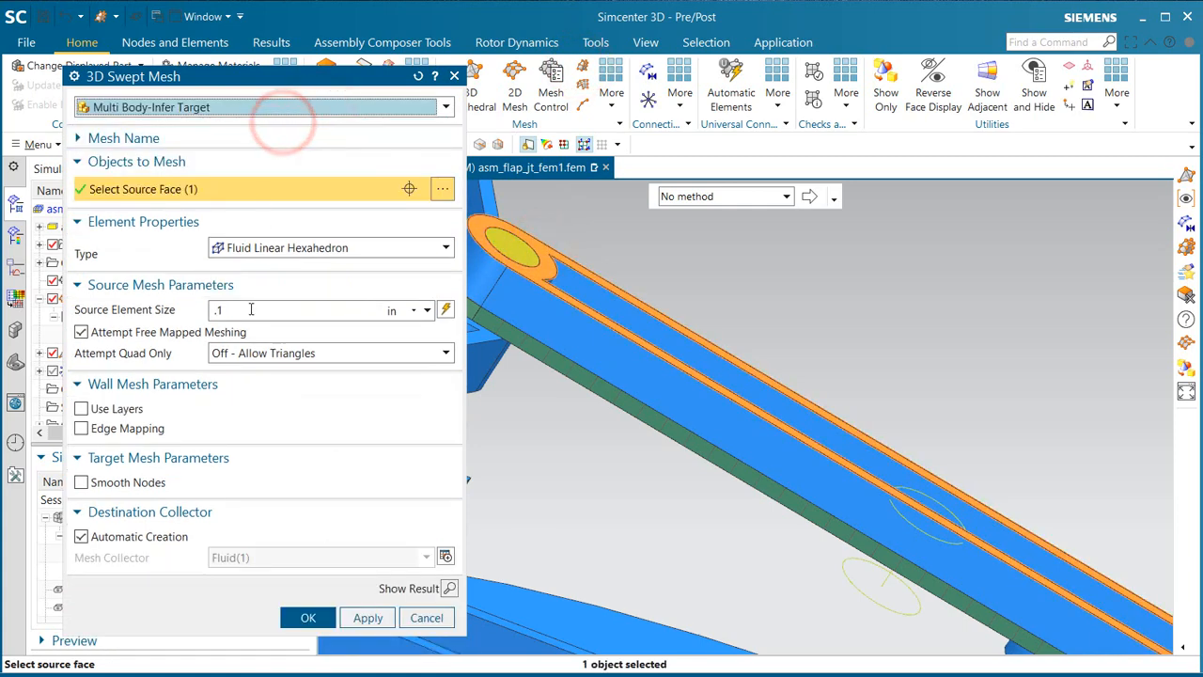
click(81, 536)
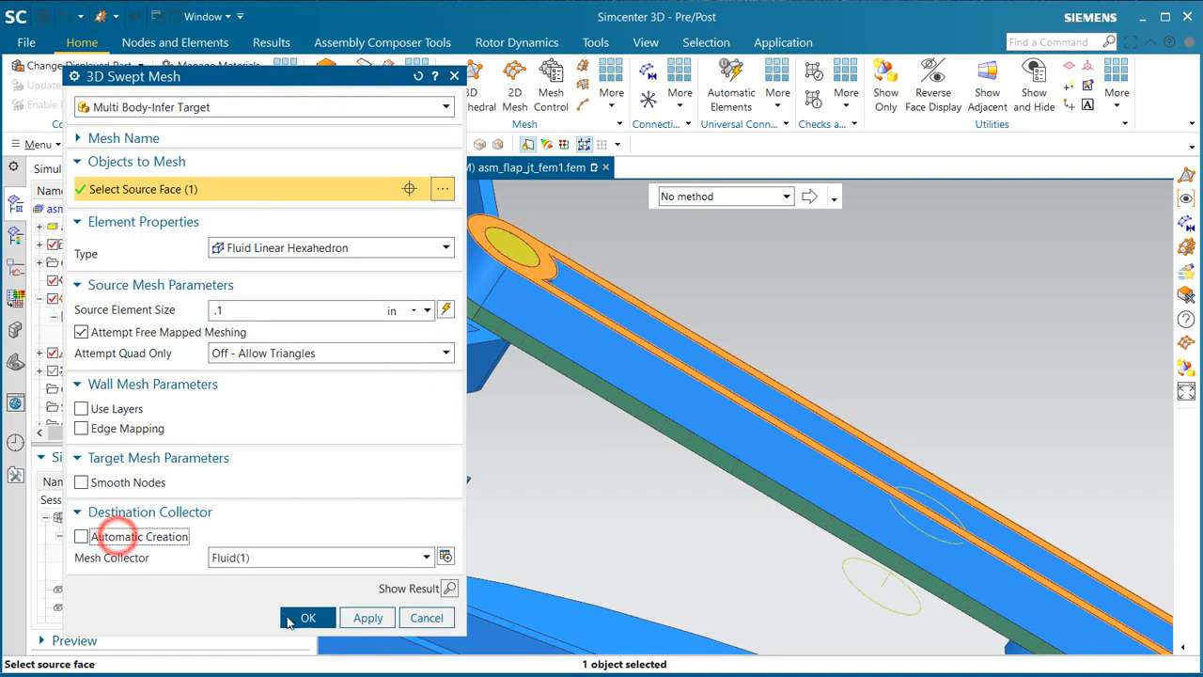
click(423, 558)
click(420, 561)
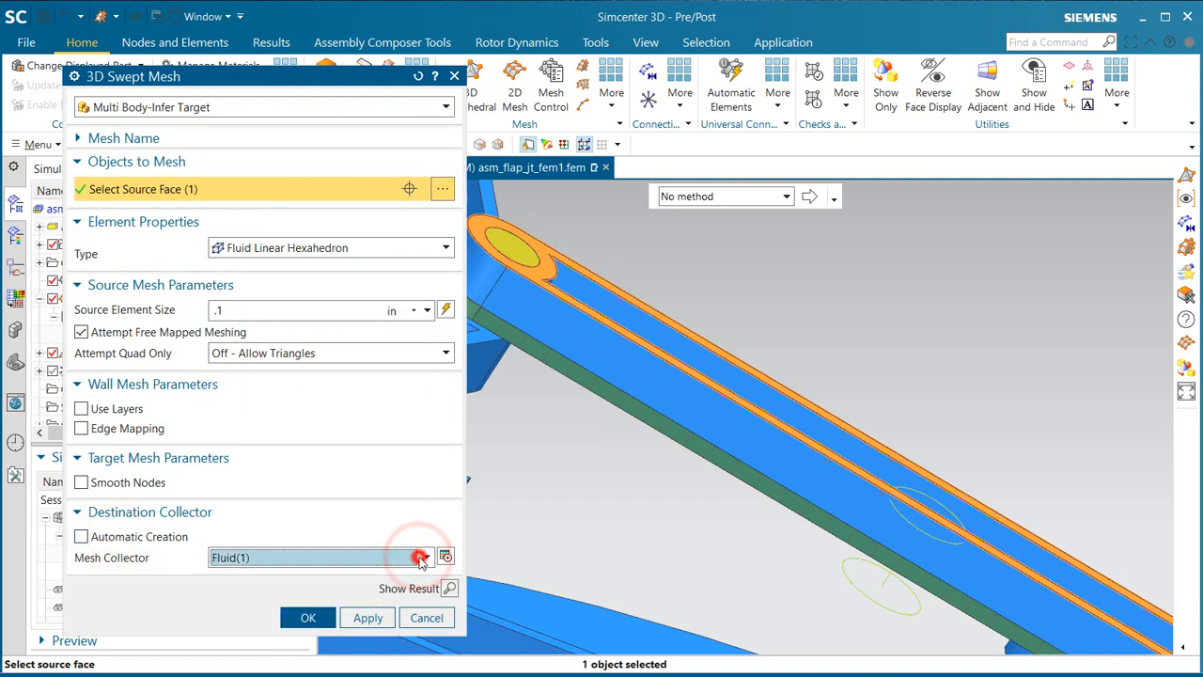
click(344, 247)
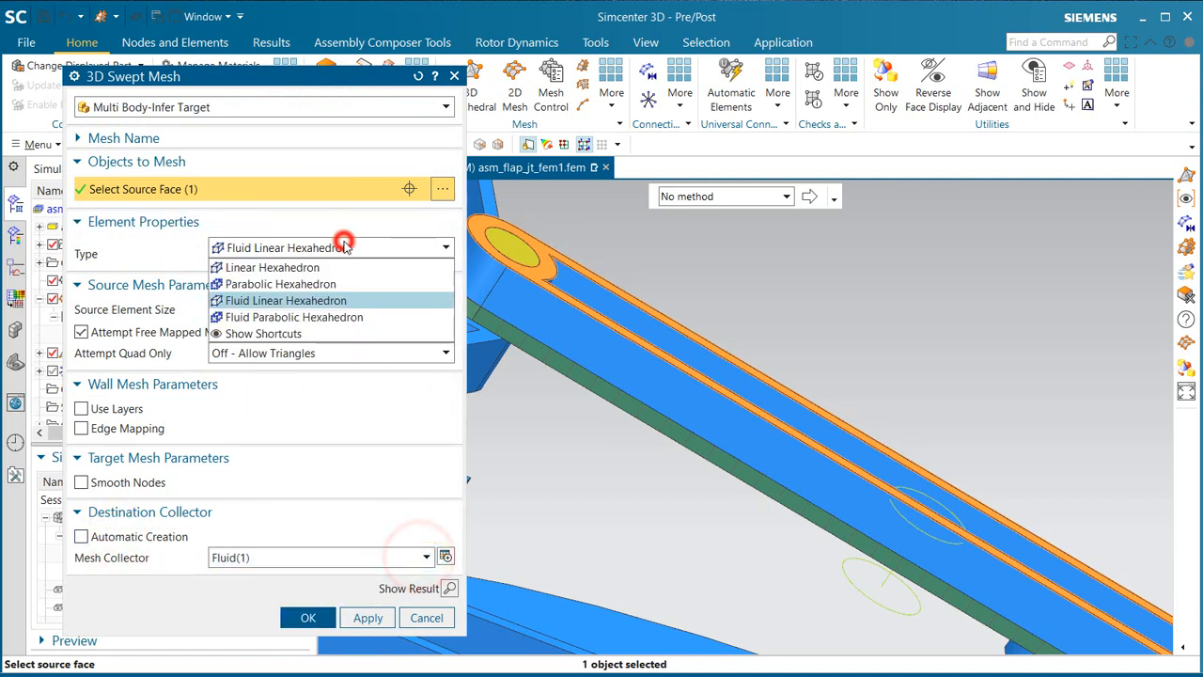
click(315, 269)
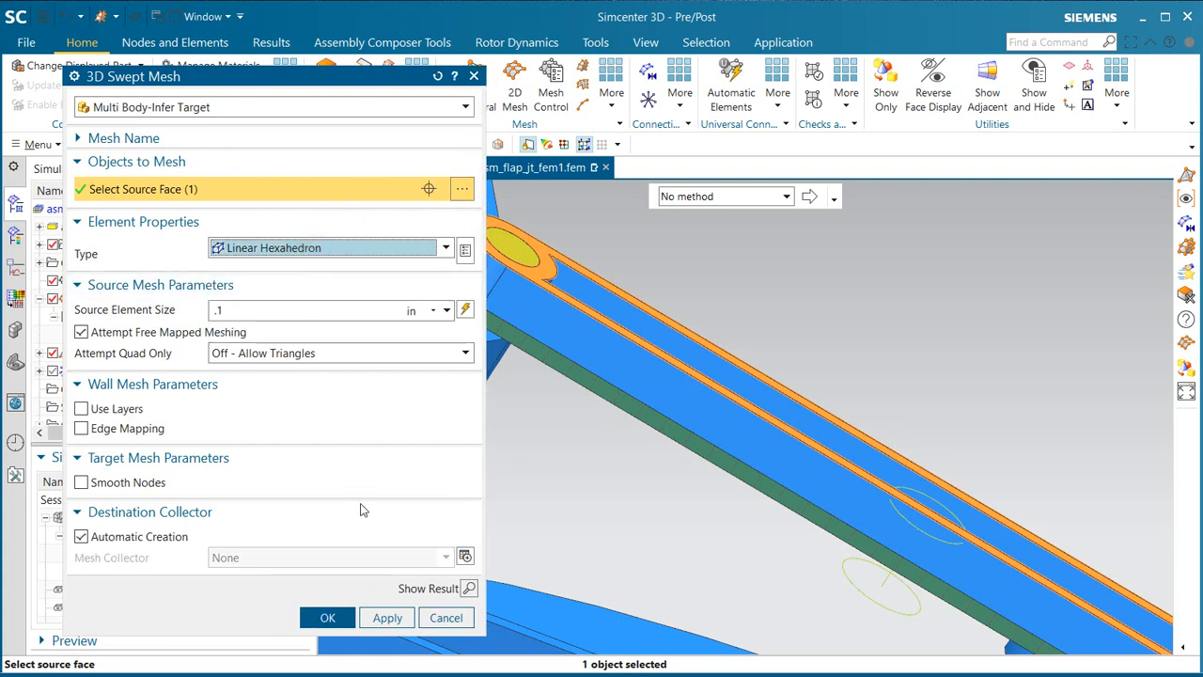
click(447, 618)
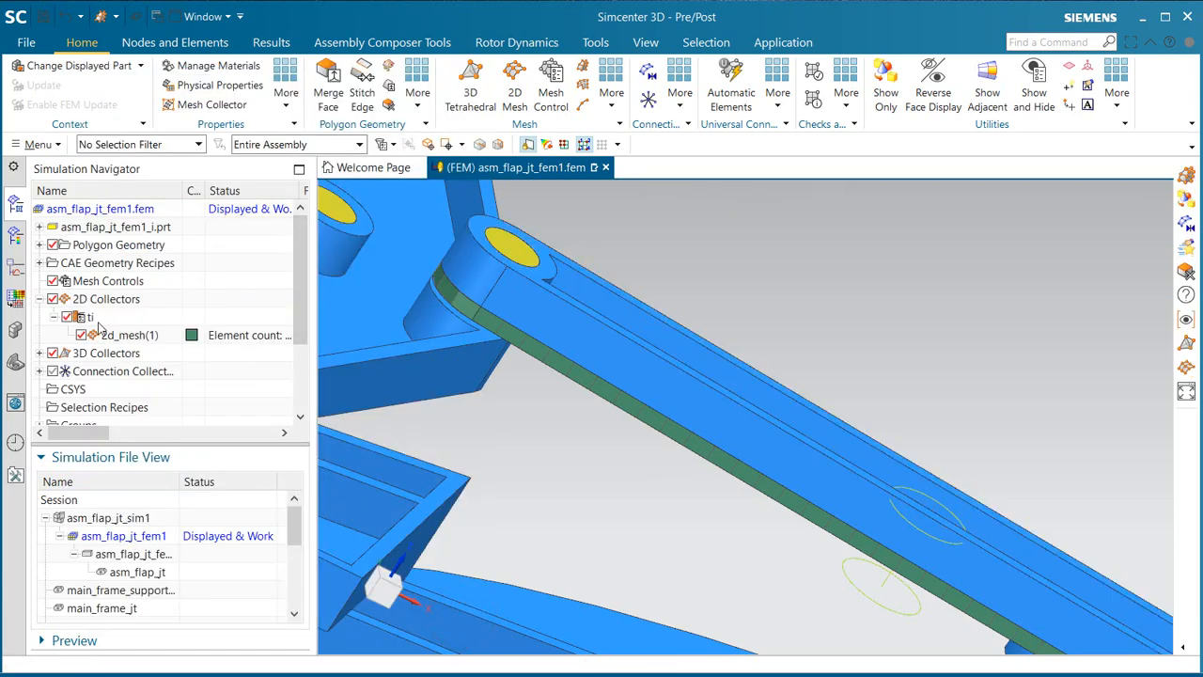
Step: Change the existing 3D swept mesh to Linear Hexahedron elements and delete the empty Fluid(1) collector
click(41, 353)
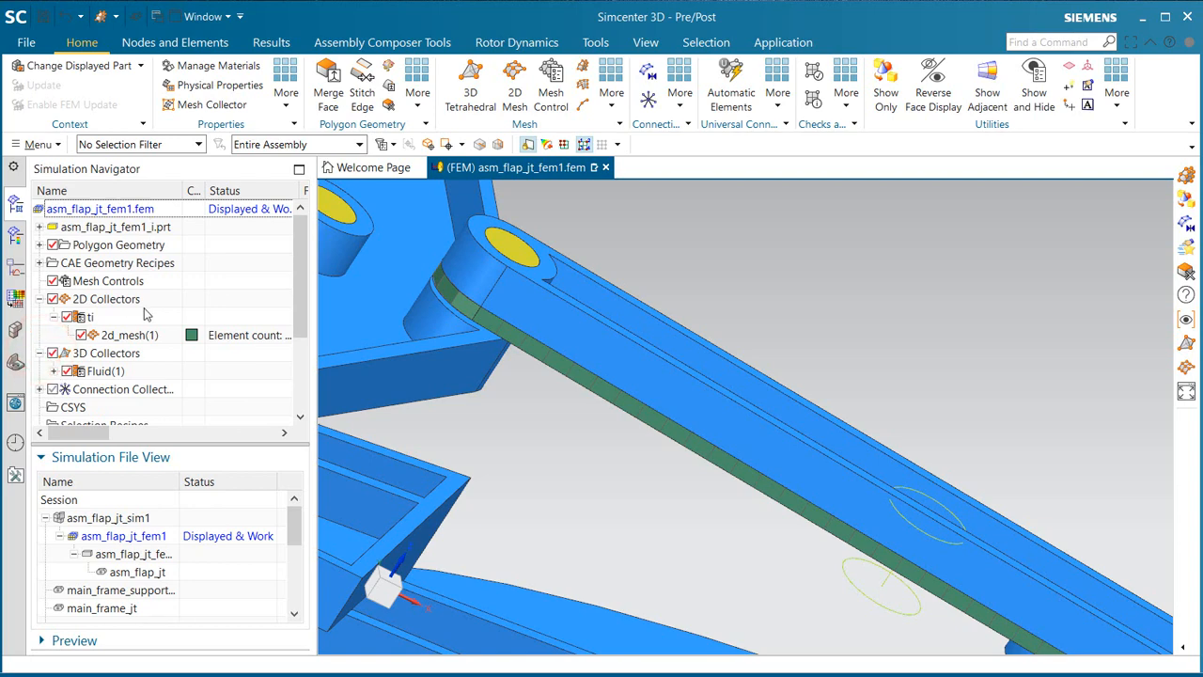
click(54, 371)
double_click(113, 389)
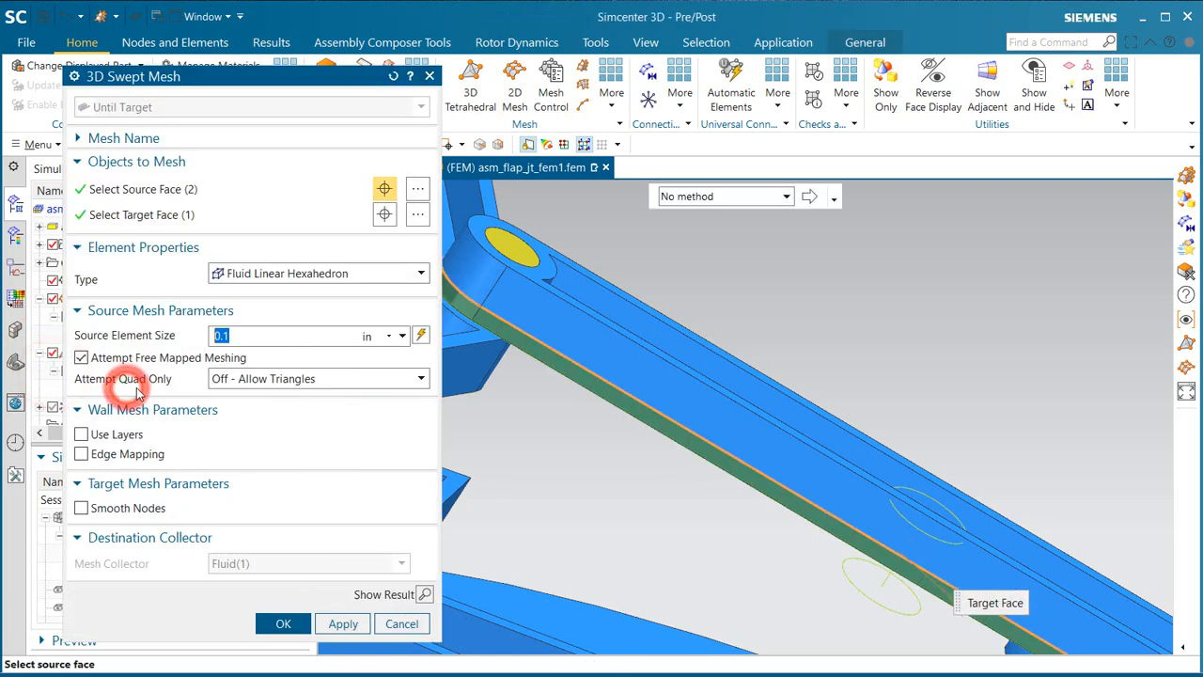
click(282, 274)
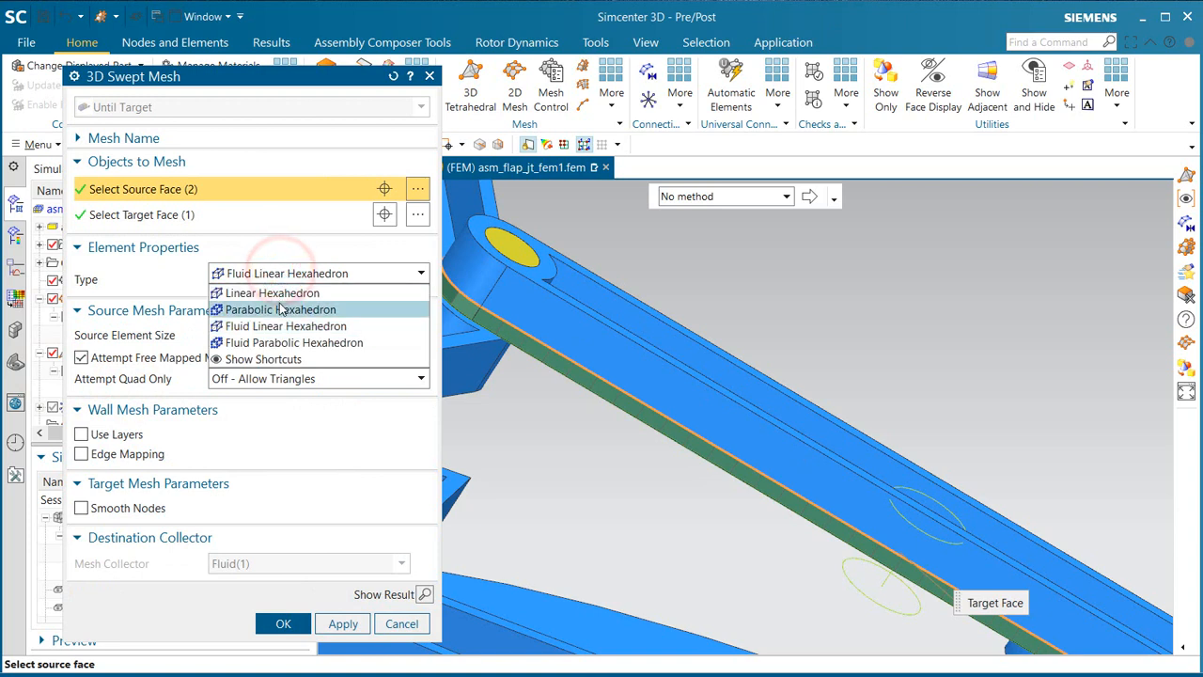
click(279, 293)
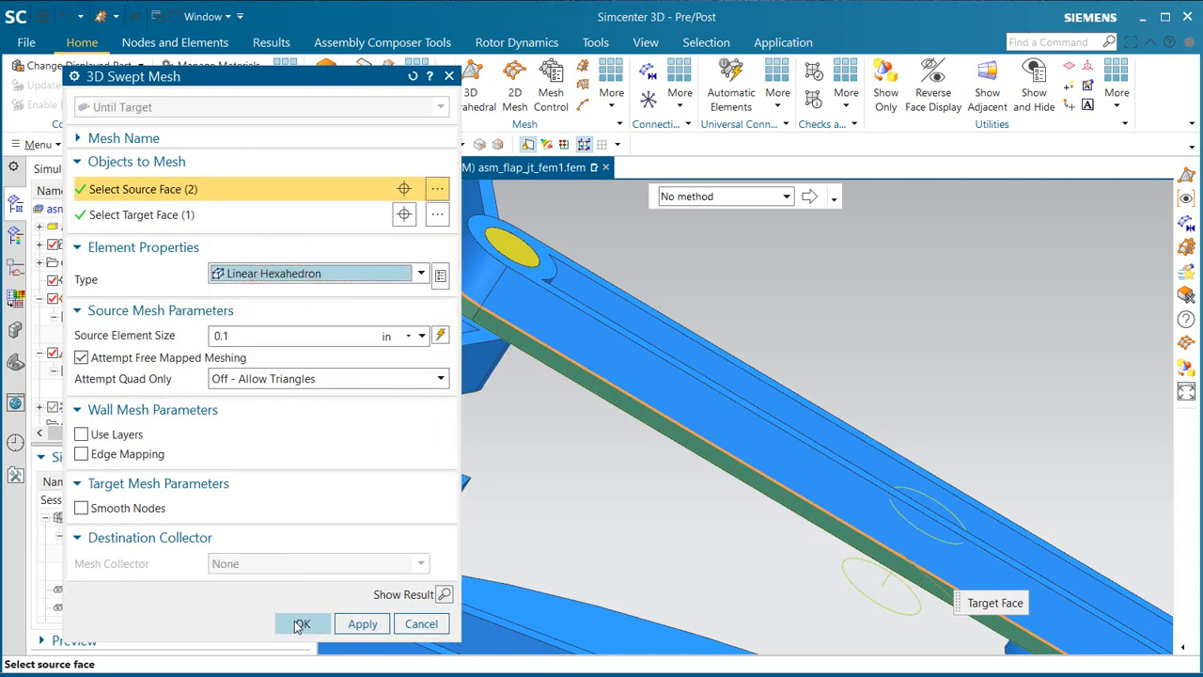
click(301, 624)
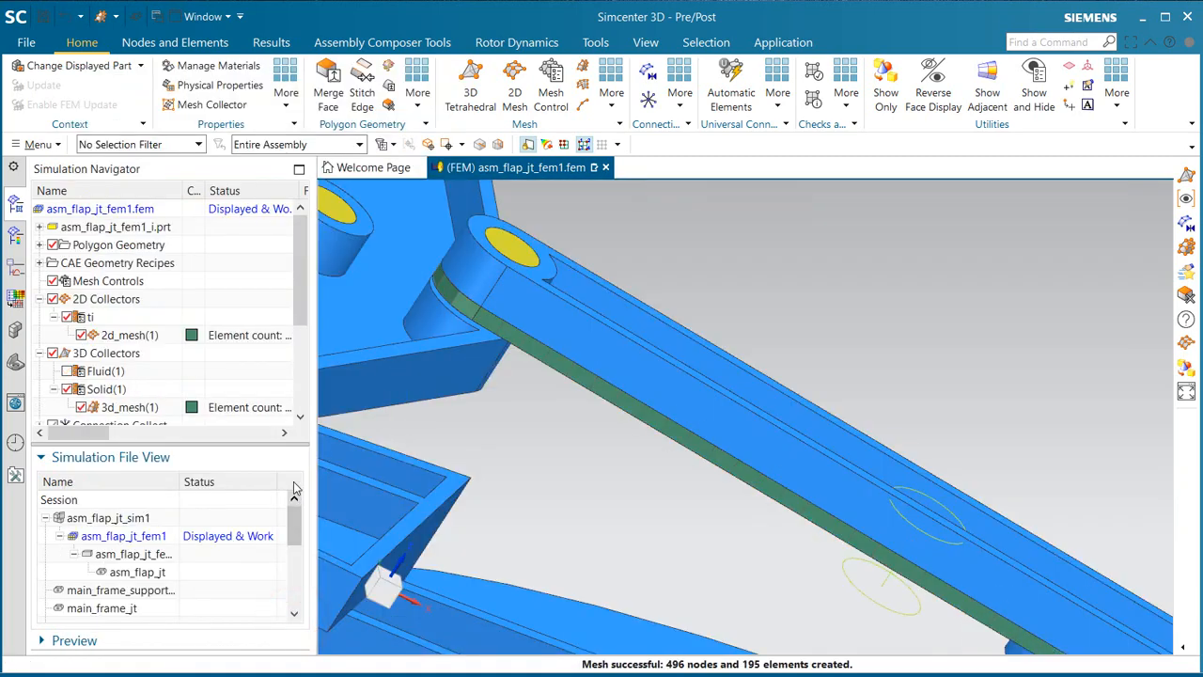
right_click(107, 371)
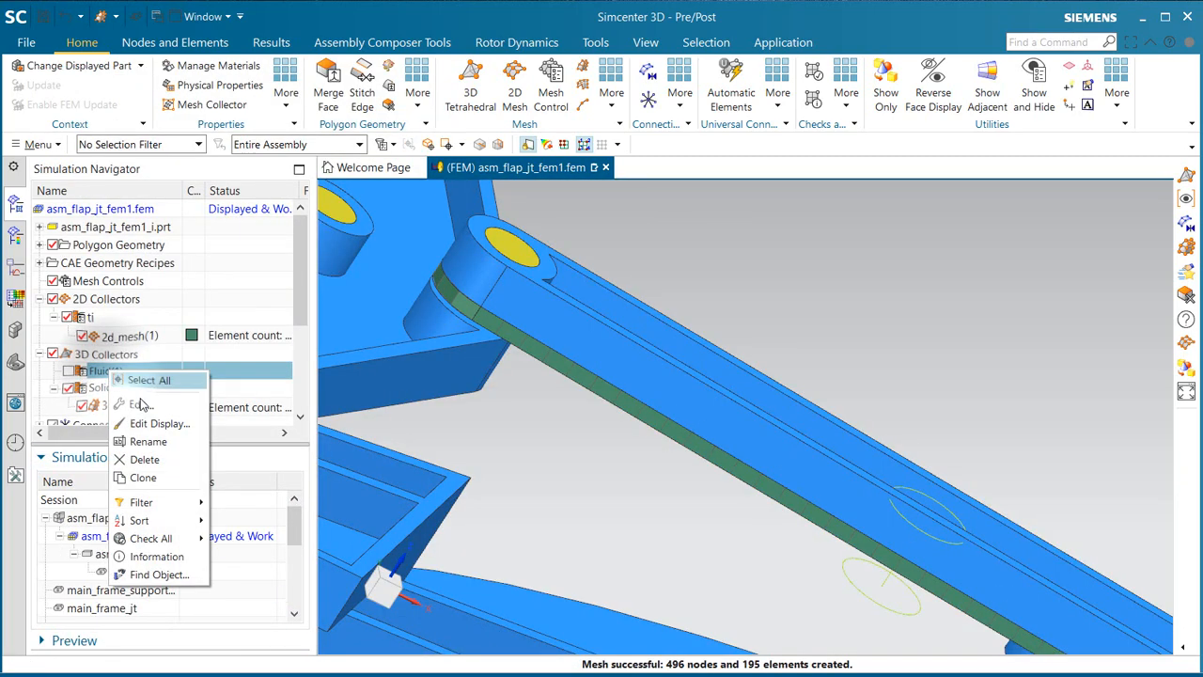
click(145, 460)
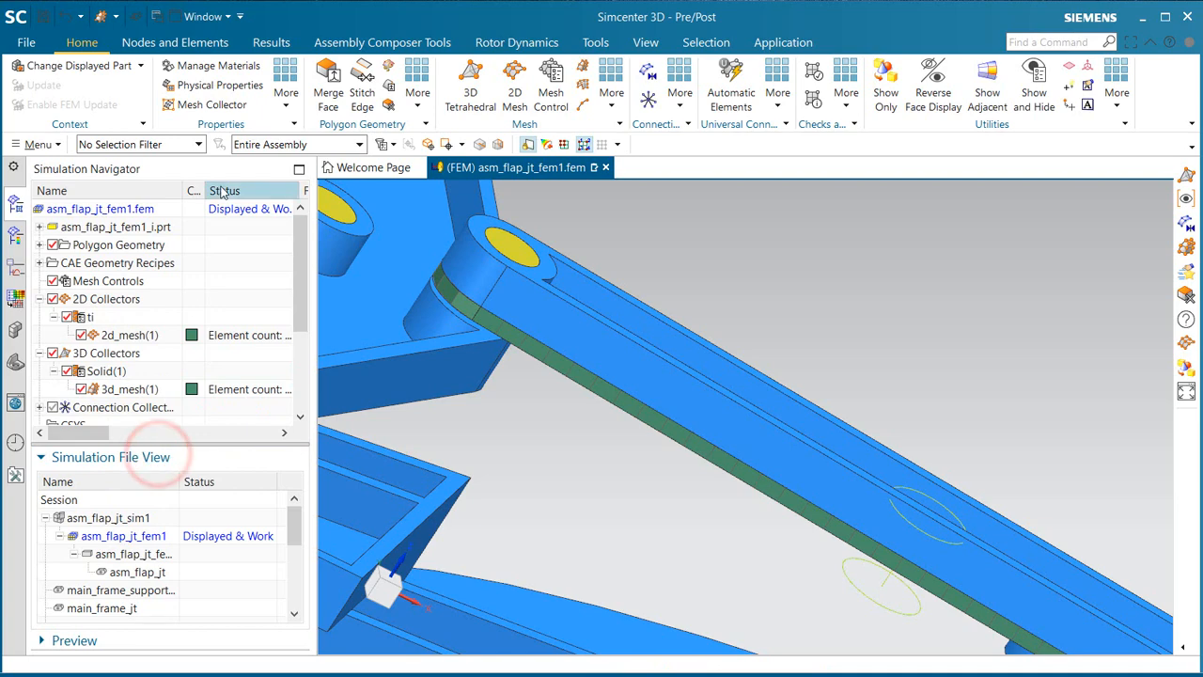
Step: Sweep mesh the link's upper body from its rim face with Multi Body-Infer Target, placing it in the Solid(1) collector, and highlight both 3D meshes to check them
click(584, 71)
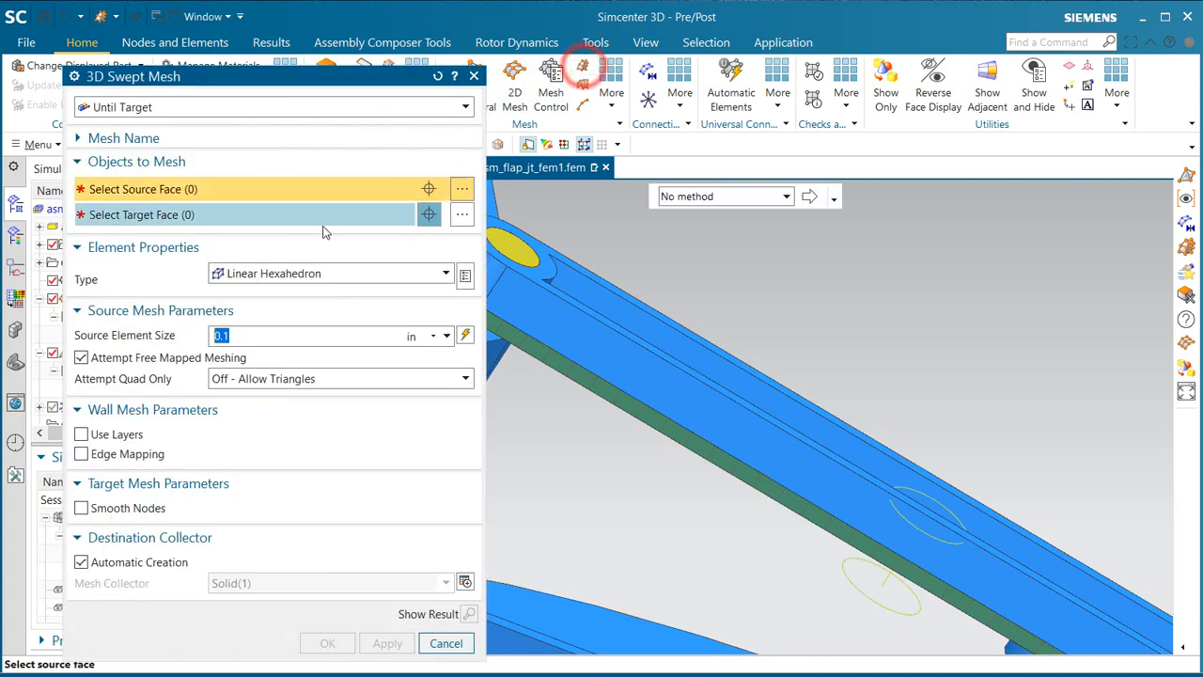
click(314, 105)
click(278, 122)
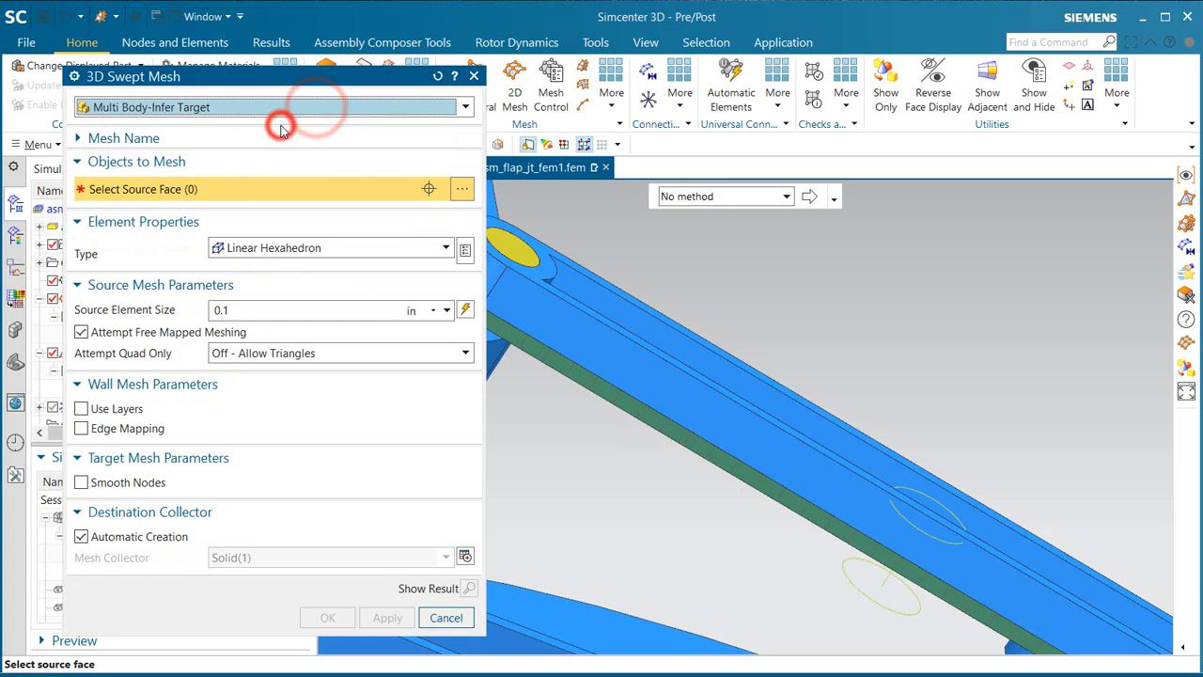
click(574, 261)
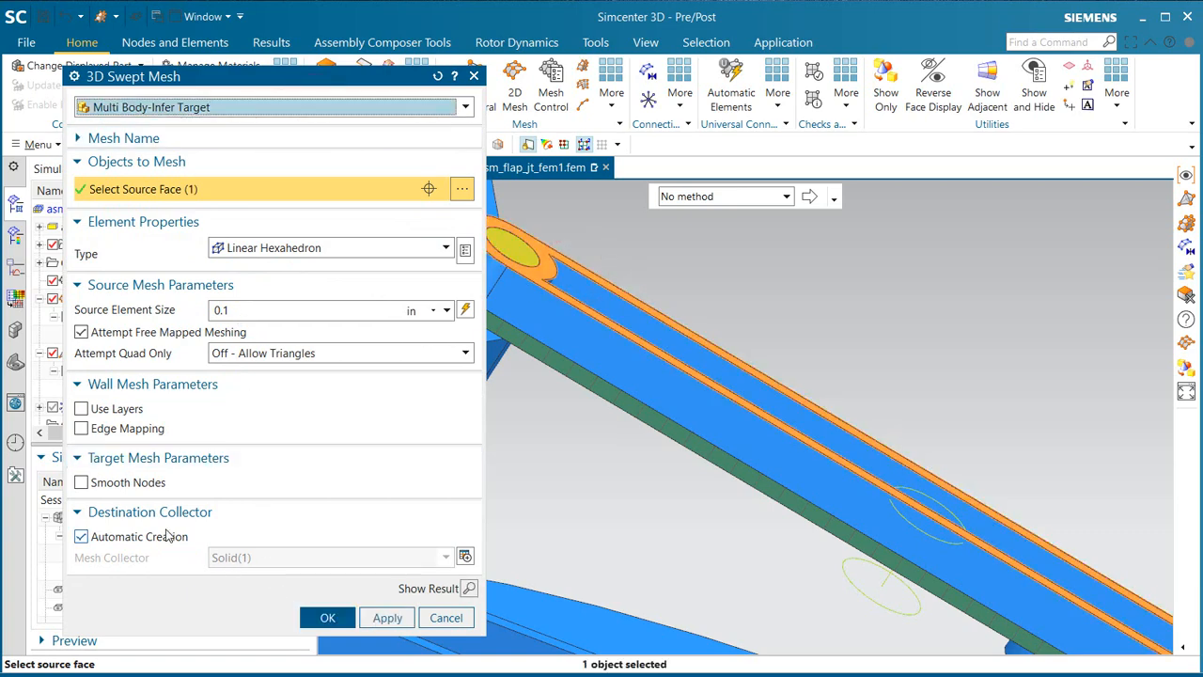
click(166, 534)
click(319, 616)
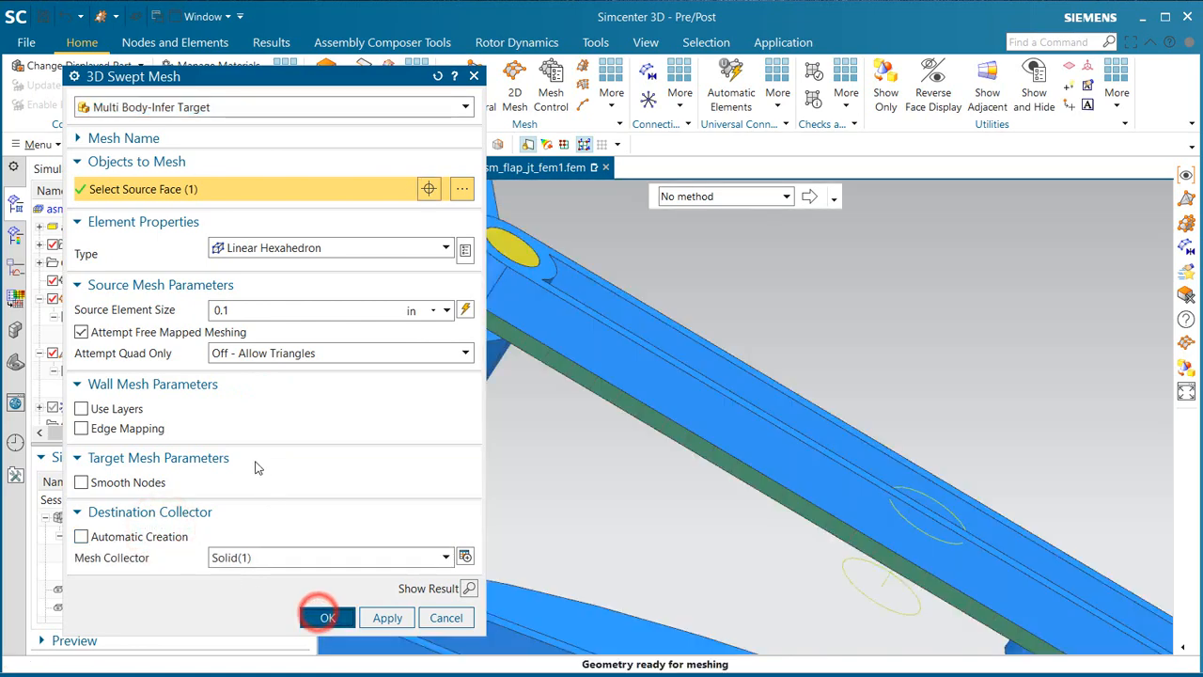
click(125, 391)
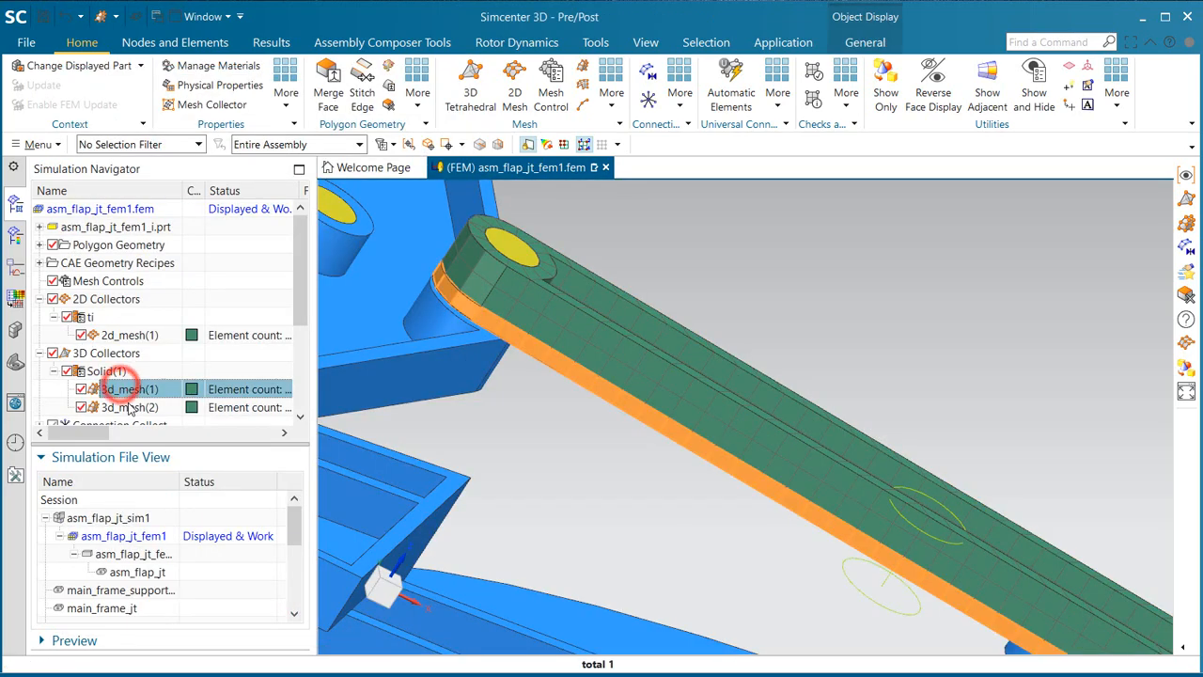
click(129, 408)
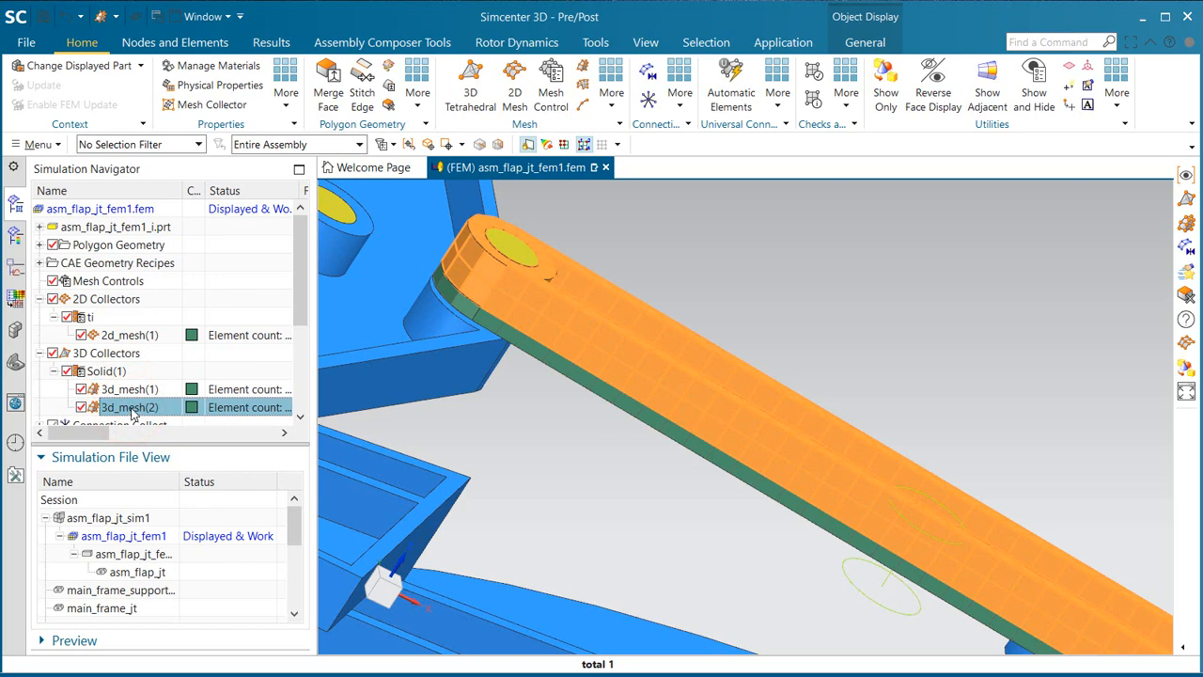
key(Escape)
Step: Edit the Solid(1) mesh collector, assigning Titanium_Alloy as the material of its tialloy solid property
right_click(107, 372)
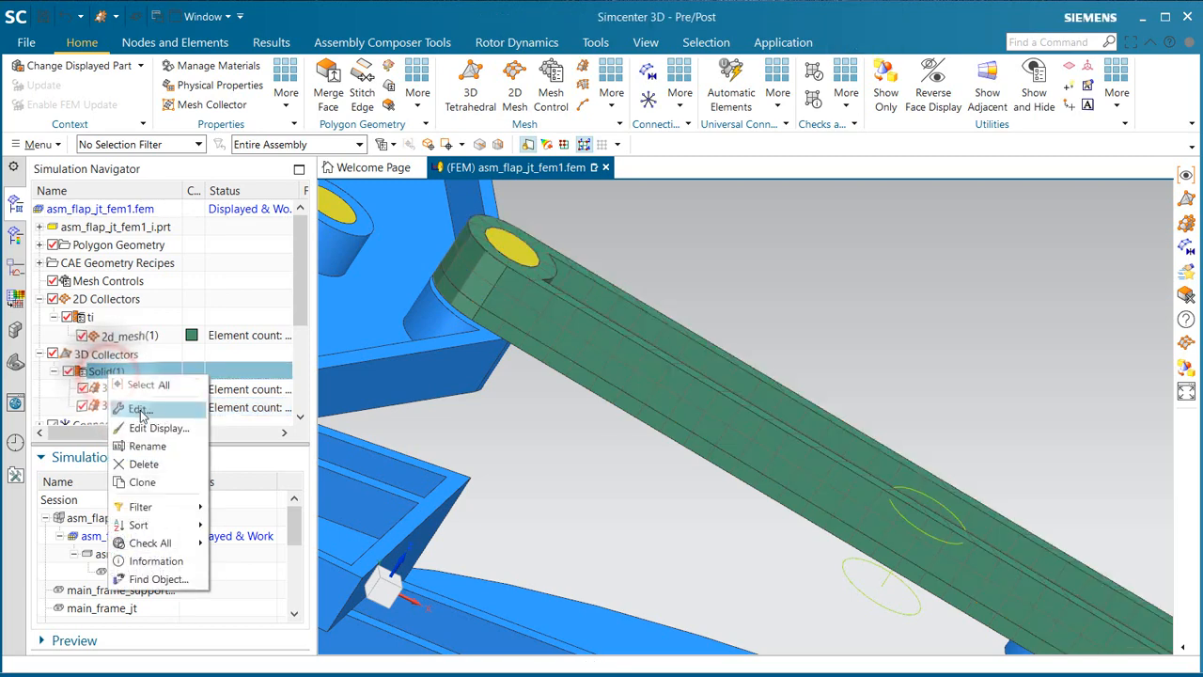
click(139, 412)
click(334, 175)
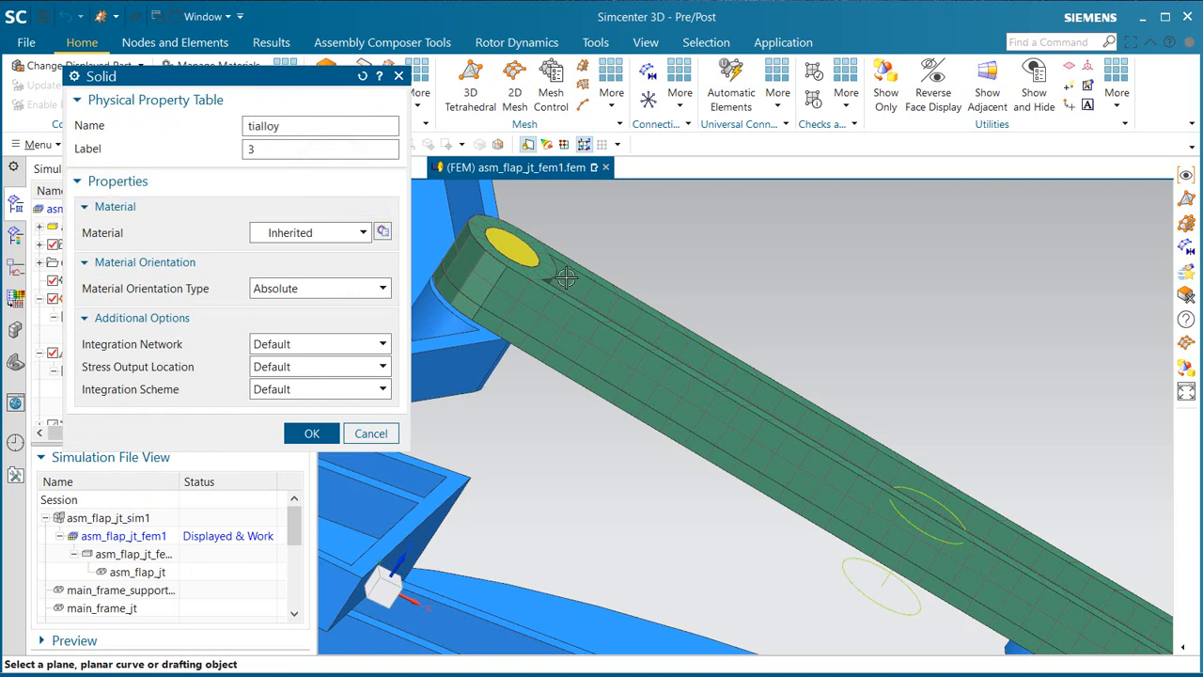
click(317, 232)
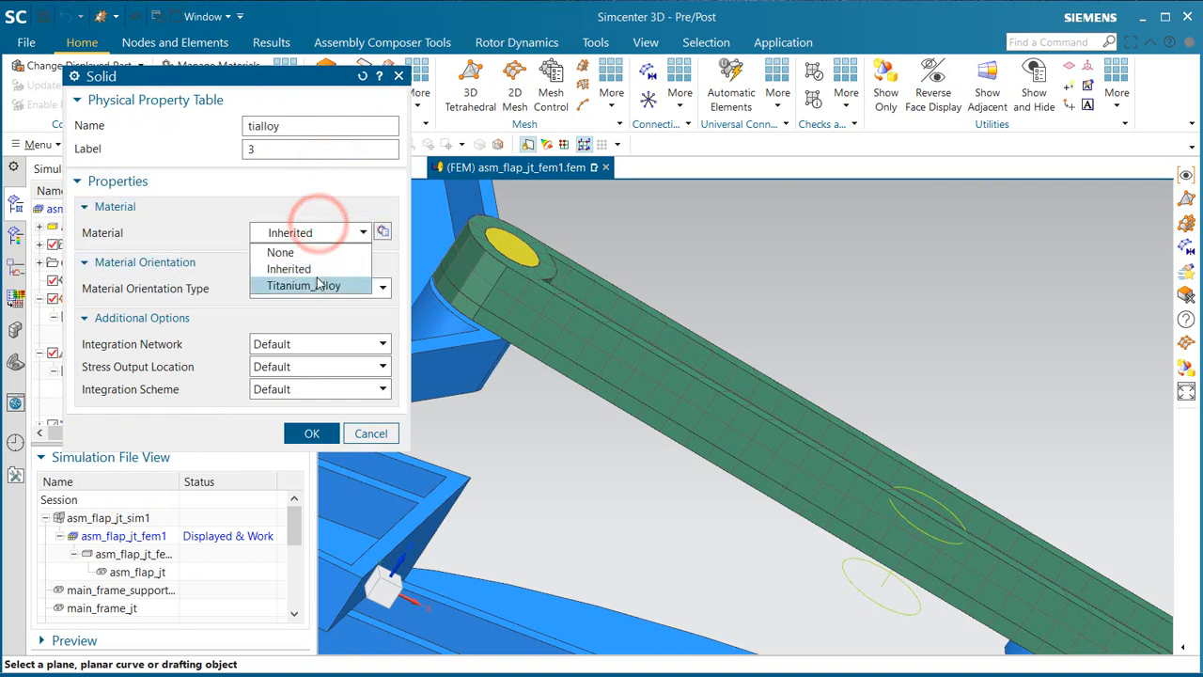
click(317, 278)
click(311, 433)
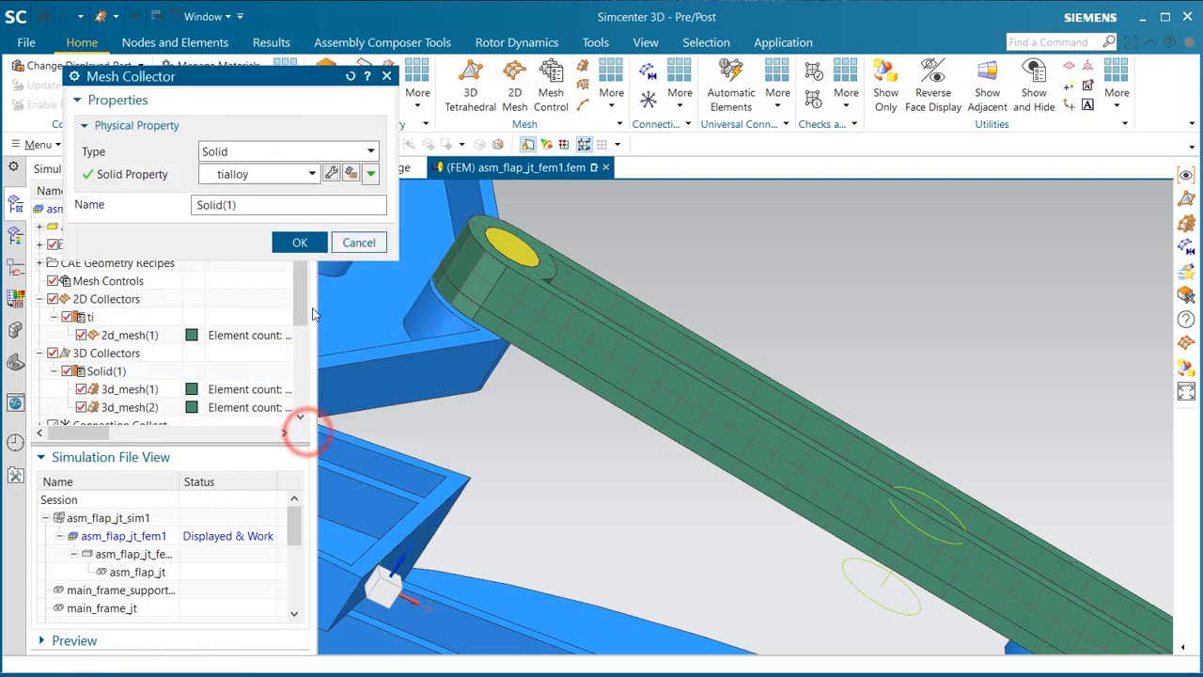
click(311, 244)
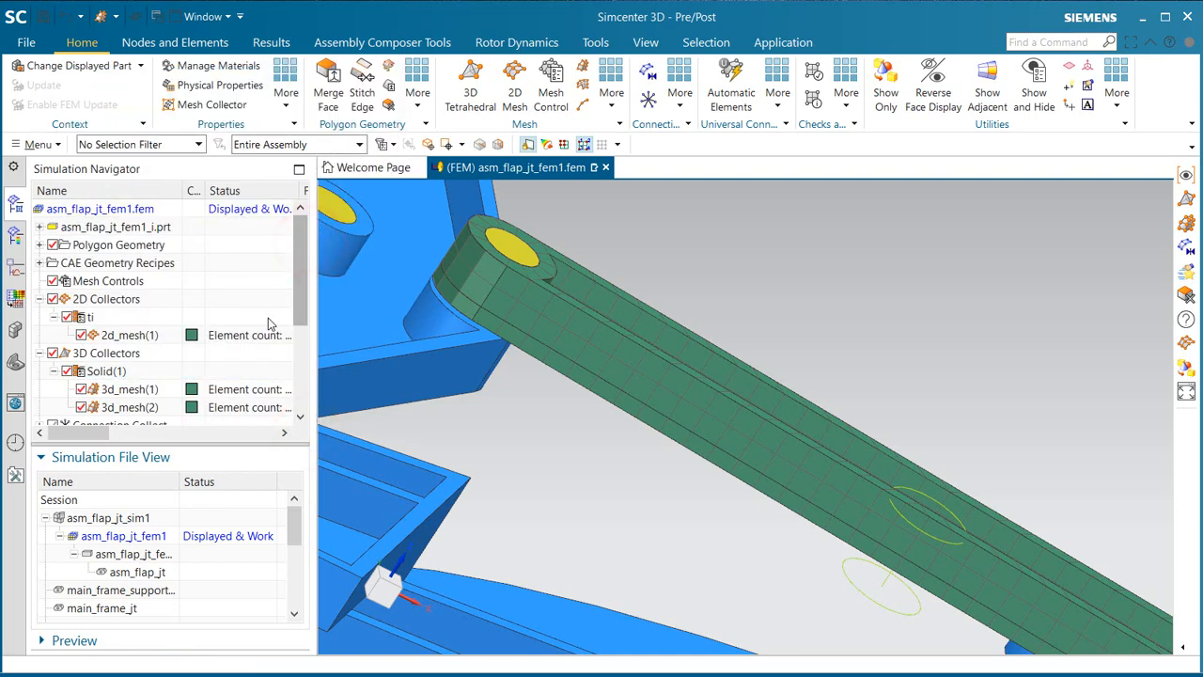
Step: Rename the Solid(1) mesh collector as tialloy
right_click(106, 373)
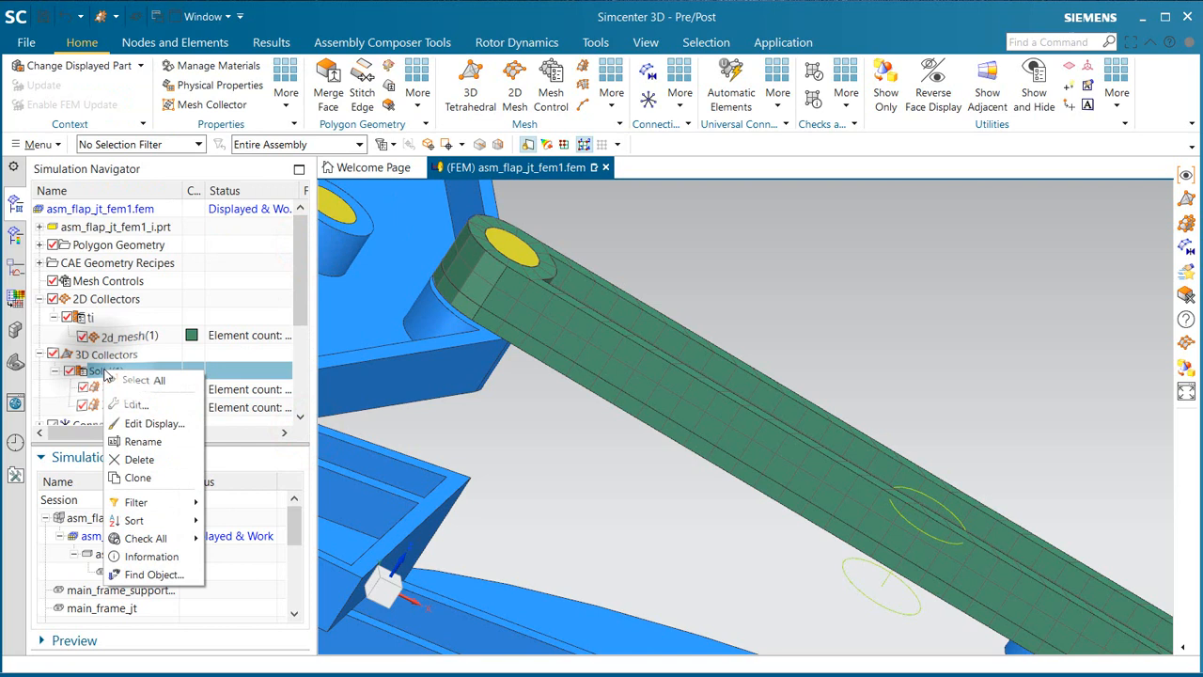
click(155, 443)
text(tialloy)
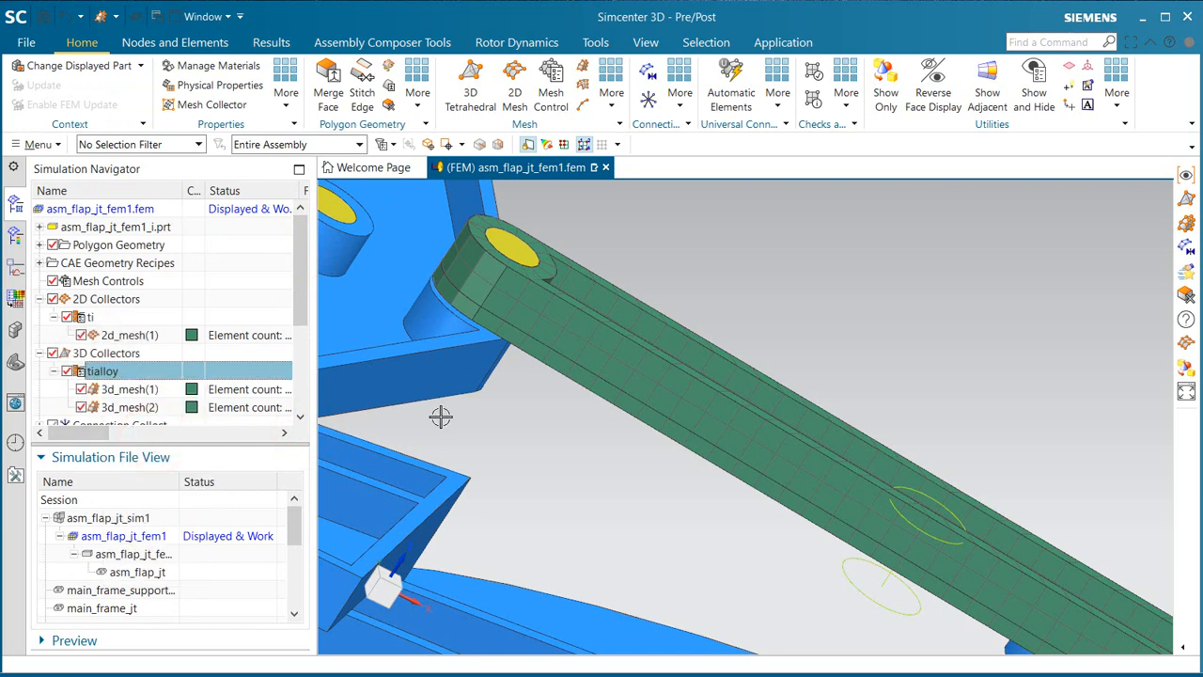
Step: Select all remaining unmeshed frame and link bodies for a 3D Tetrahedral Mesh with Parabolic Tetrahedron elements and automatic sizing per body
mouse_move(529, 401)
middle_down()
mouse_move(561, 392)
mouse_move(520, 386)
middle_up()
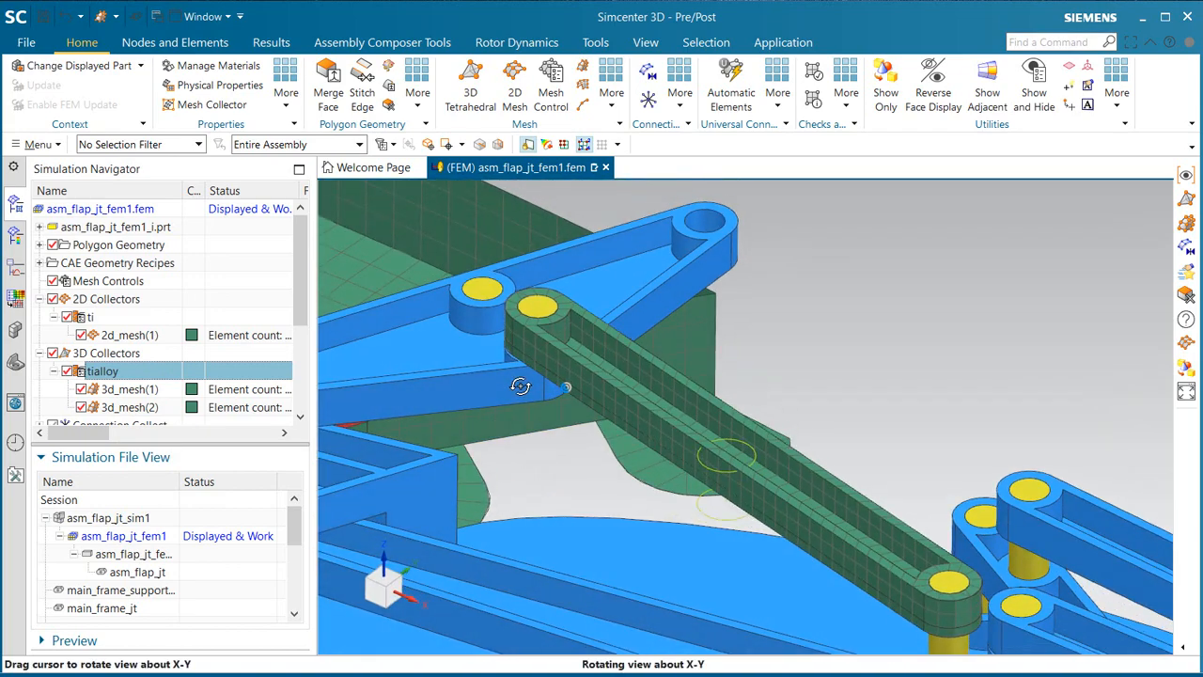
scroll(587, 346, down, 5)
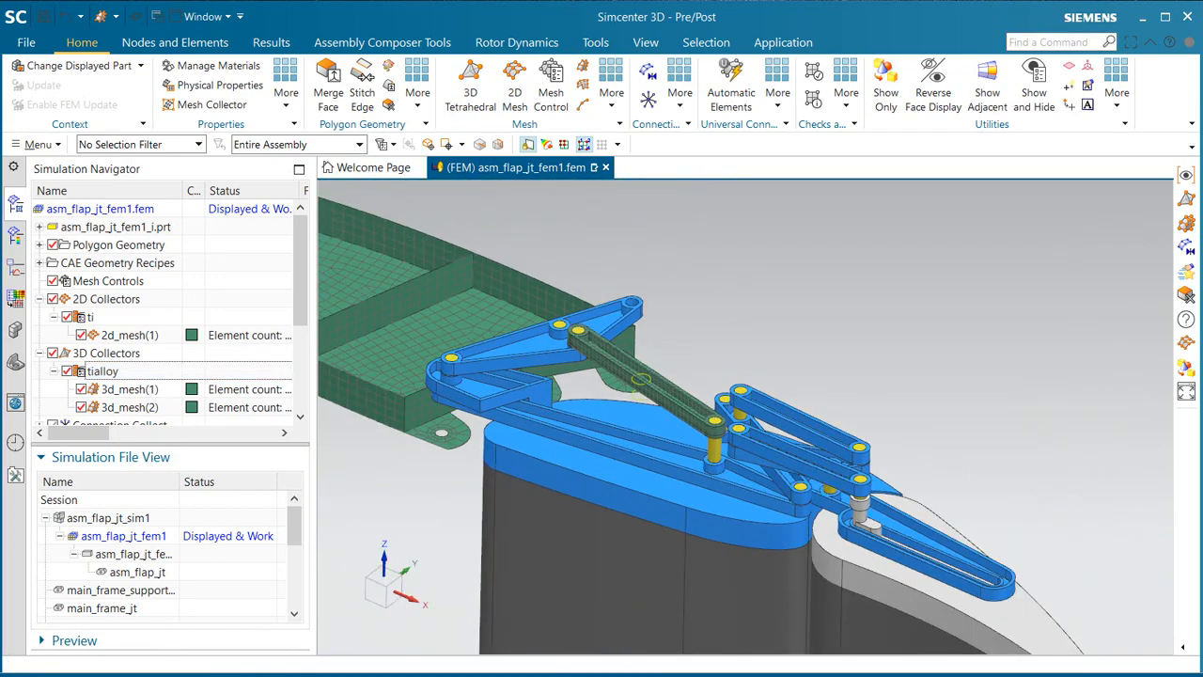
scroll(719, 266, down, 2)
middle_drag(708, 271, 761, 394)
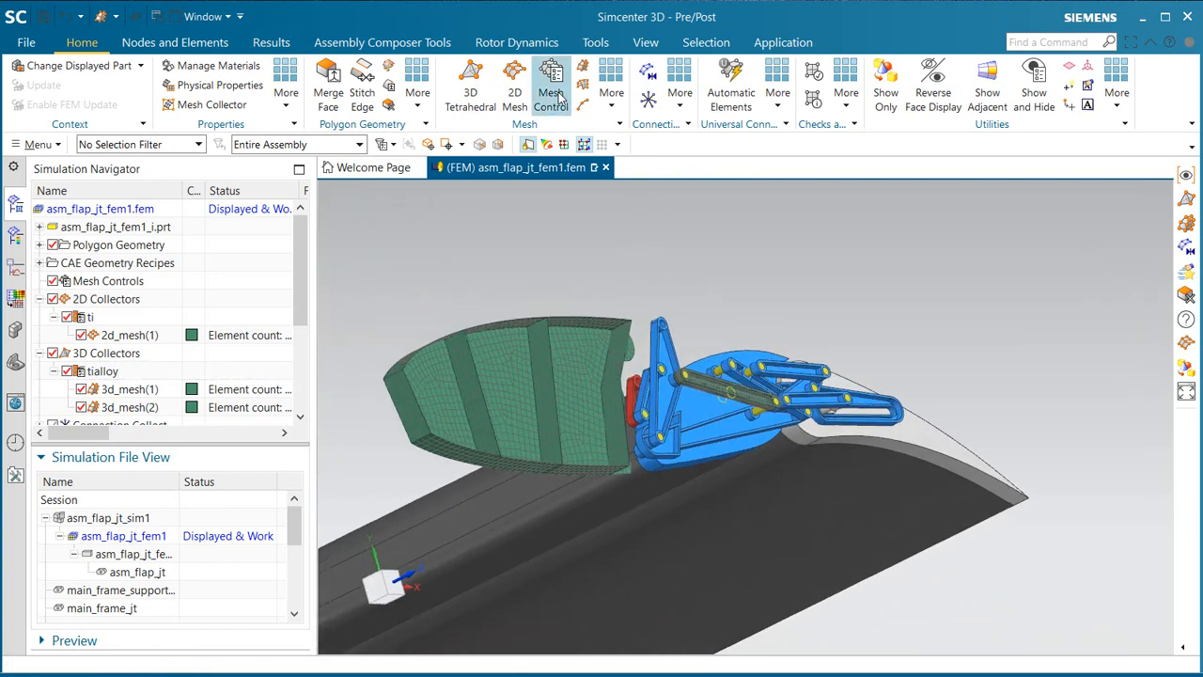
click(467, 83)
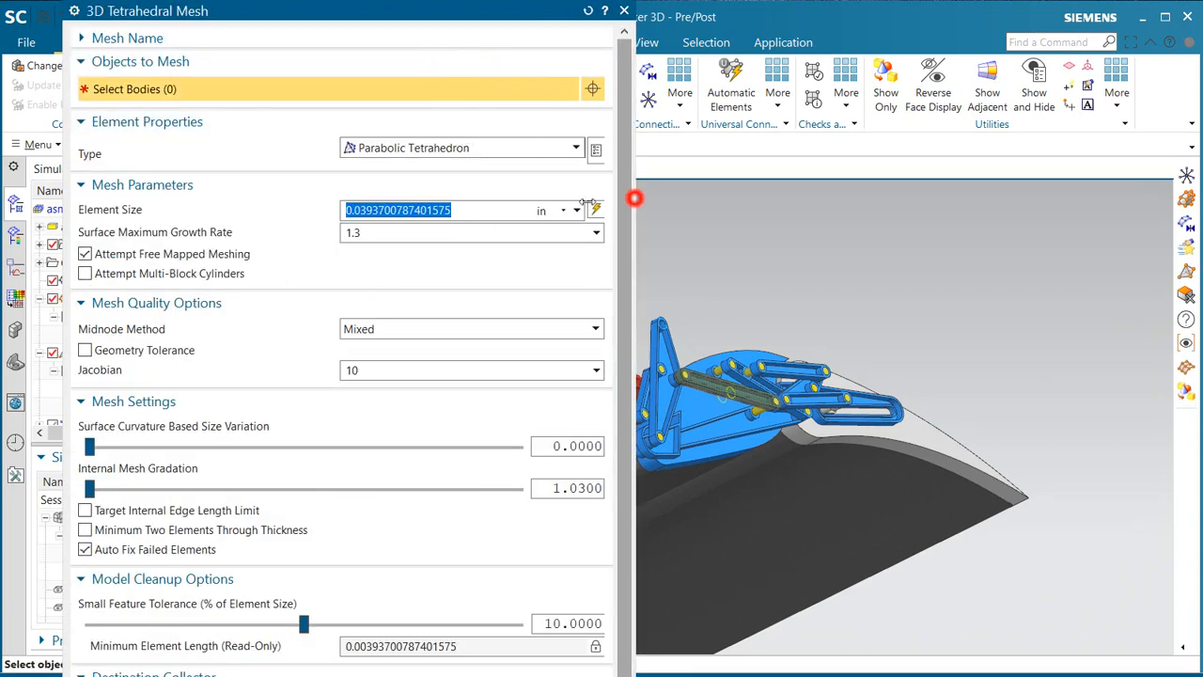
drag(634, 199, 526, 198)
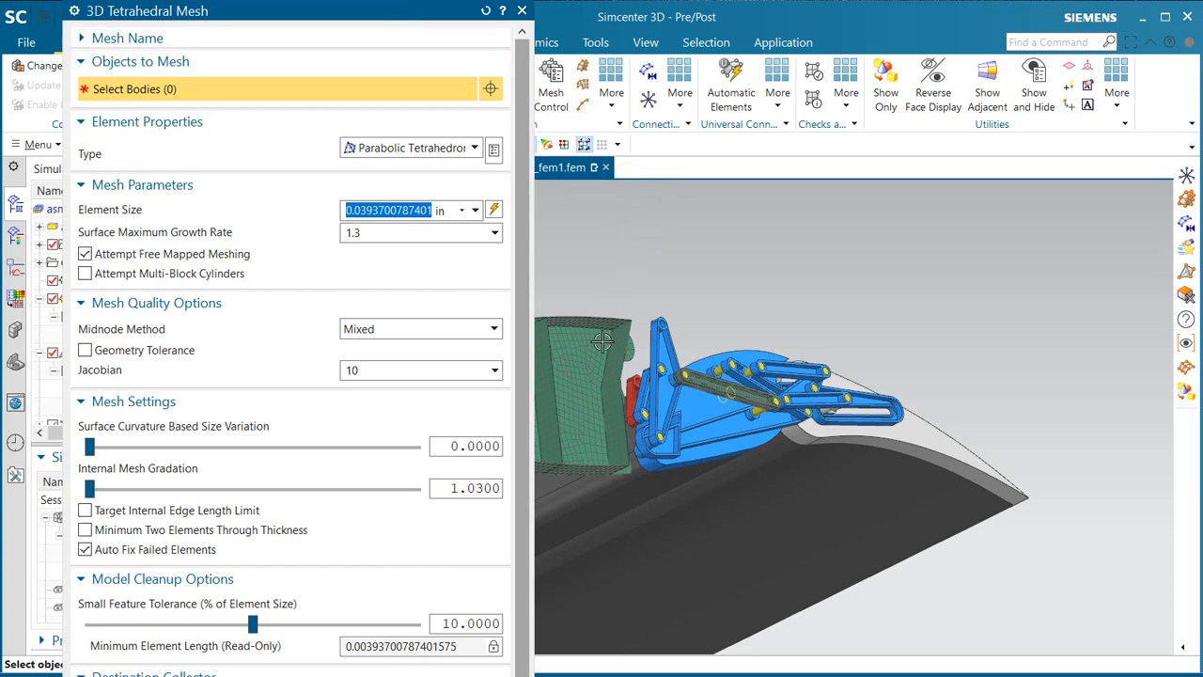
drag(585, 547, 1059, 319)
click(673, 360)
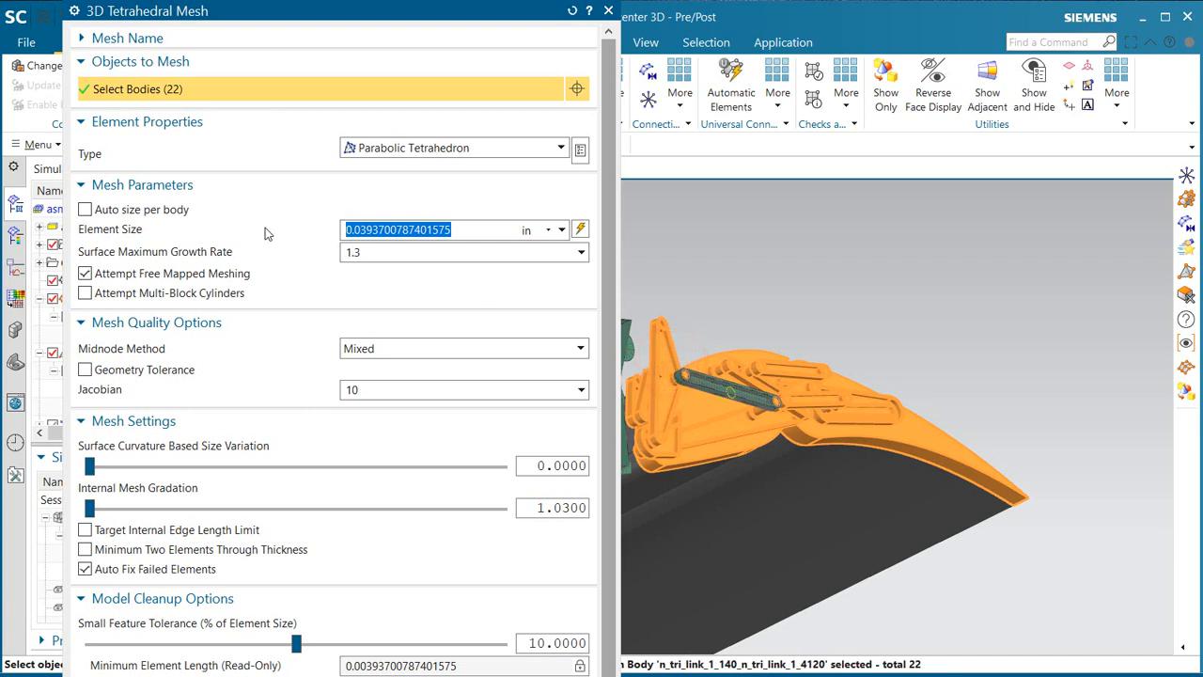
click(153, 211)
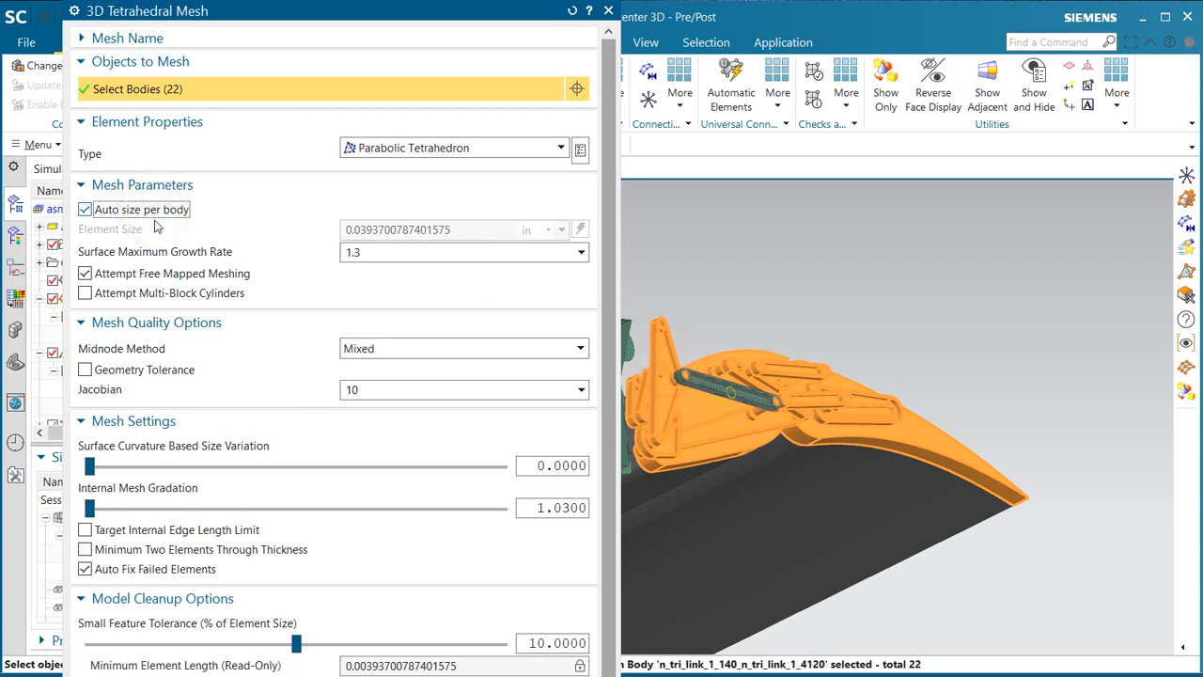
Step: Assign the tetrahedral mesh to the existing tialloy collector and generate it on the selected bodies
drag(612, 486, 611, 675)
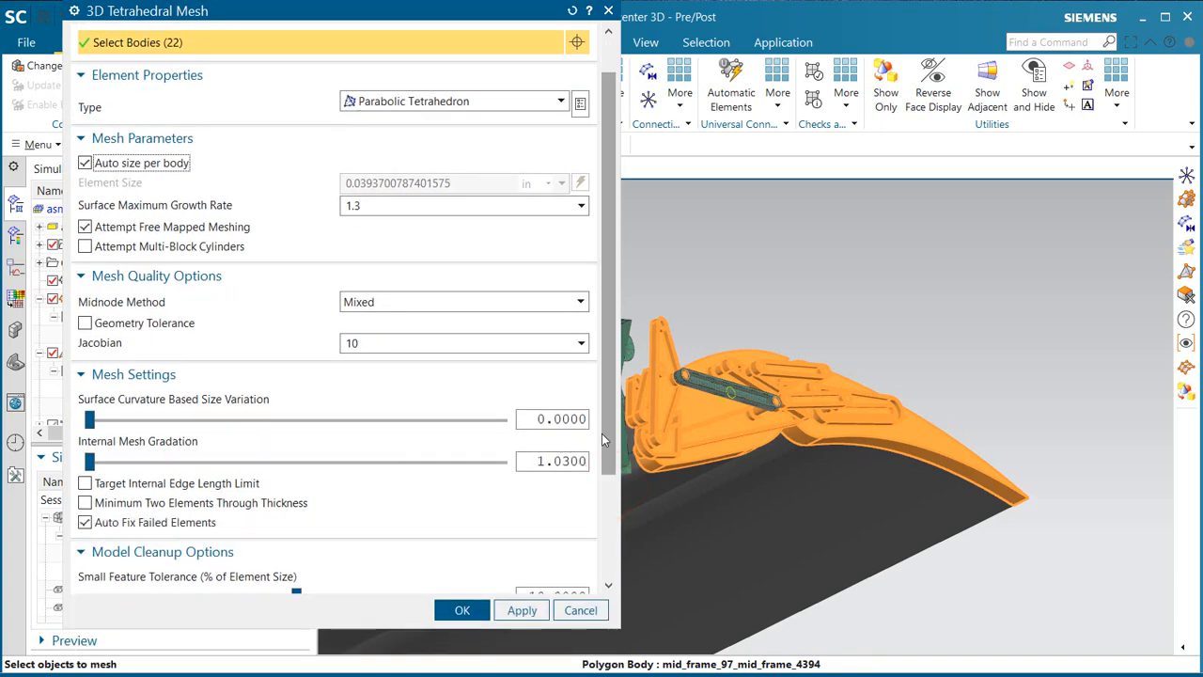
drag(609, 438, 612, 590)
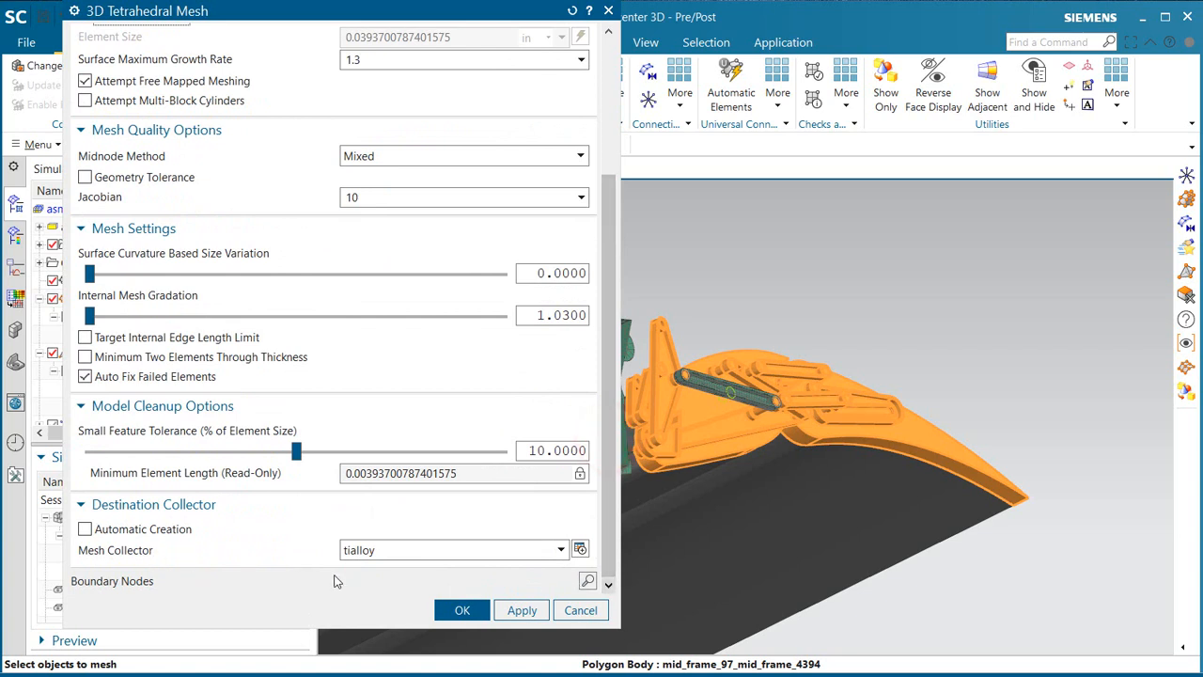
click(391, 550)
click(391, 562)
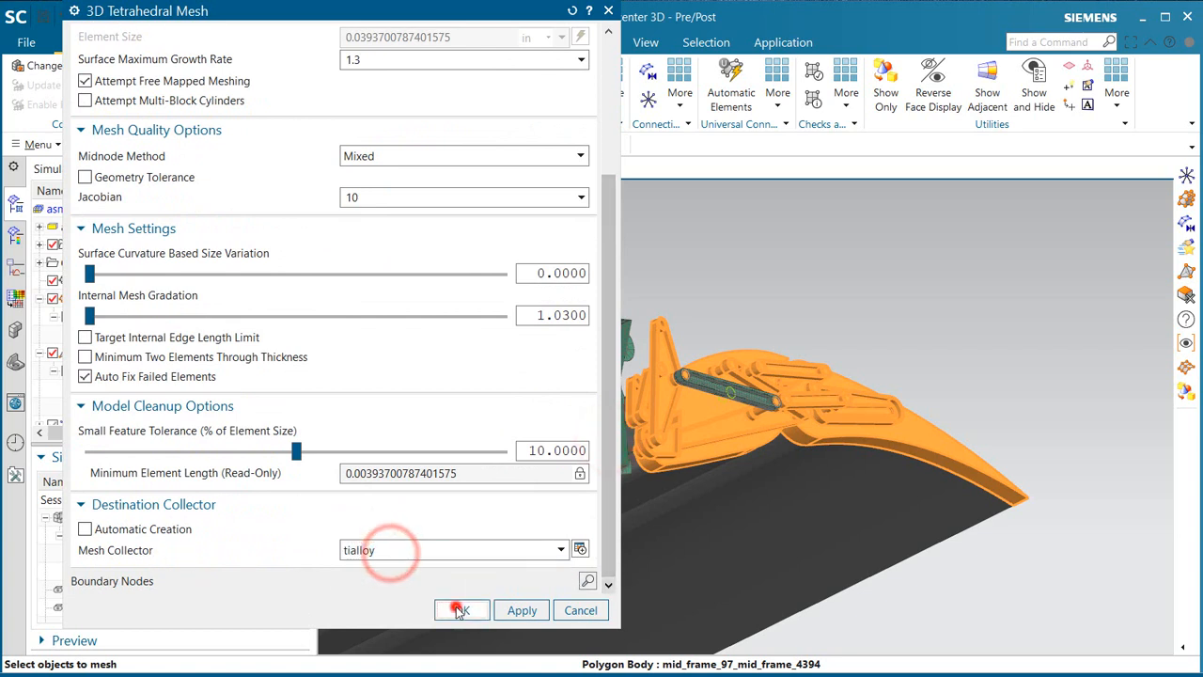
click(461, 610)
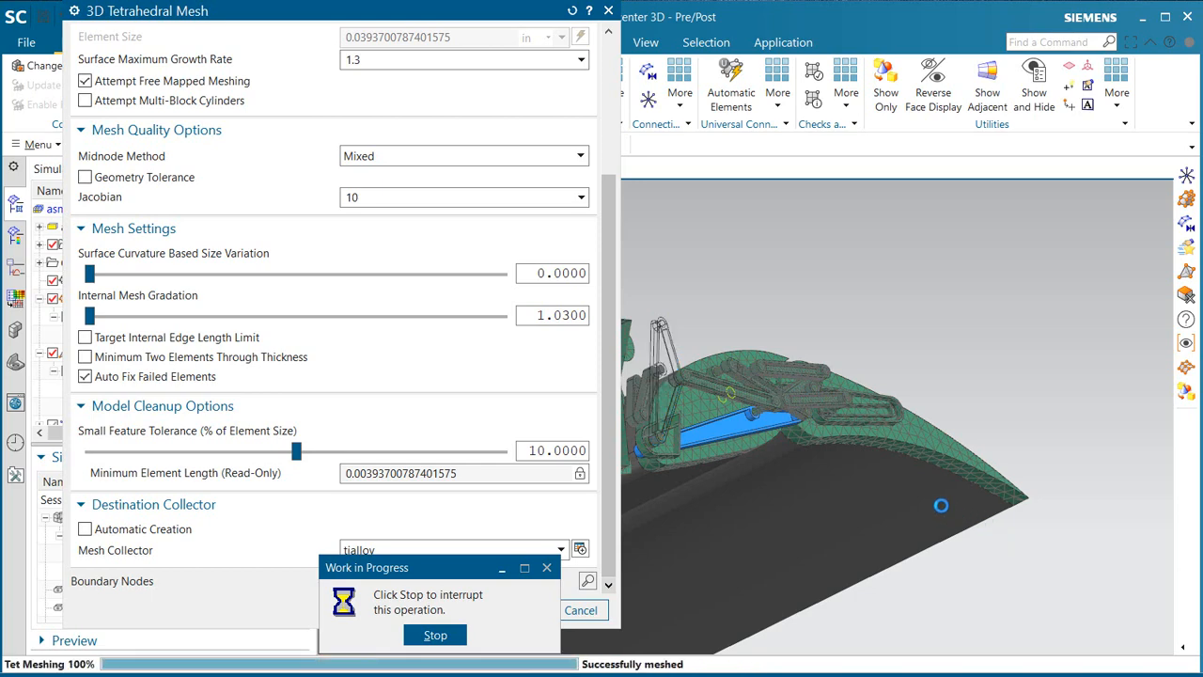
Step: Set up a Point to Edge 1D Connection using the arc-centre connection method for the flap's hinge lug holes
scroll(766, 413, down, 3)
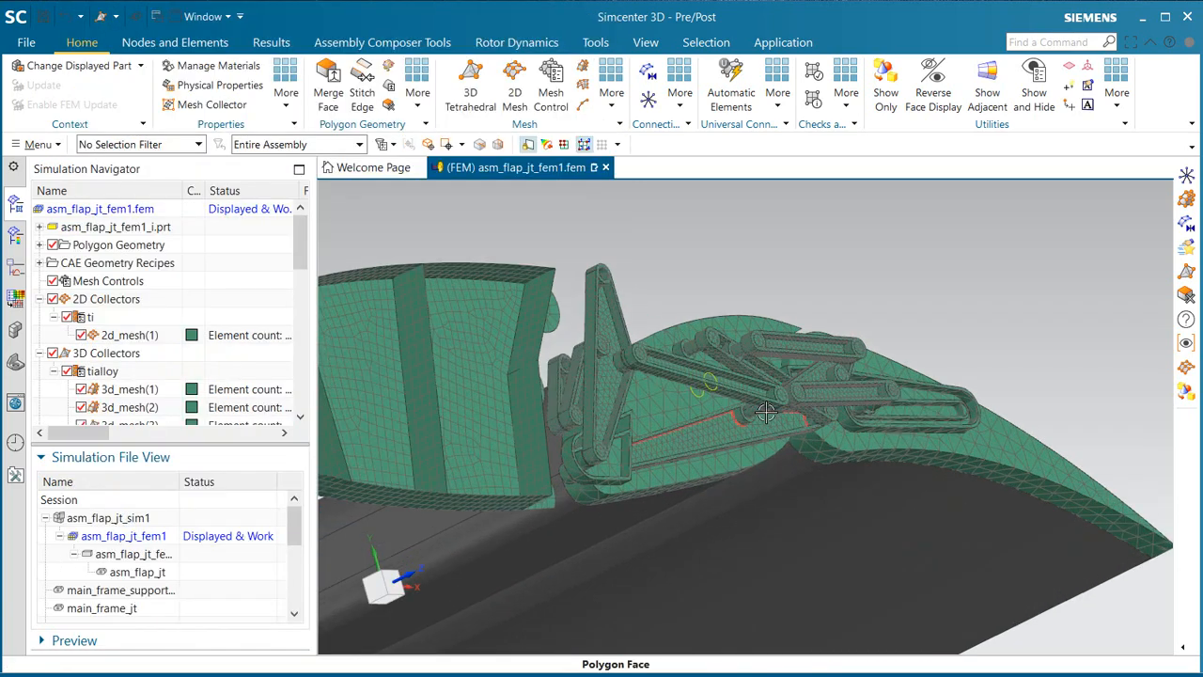
scroll(766, 414, down, 2)
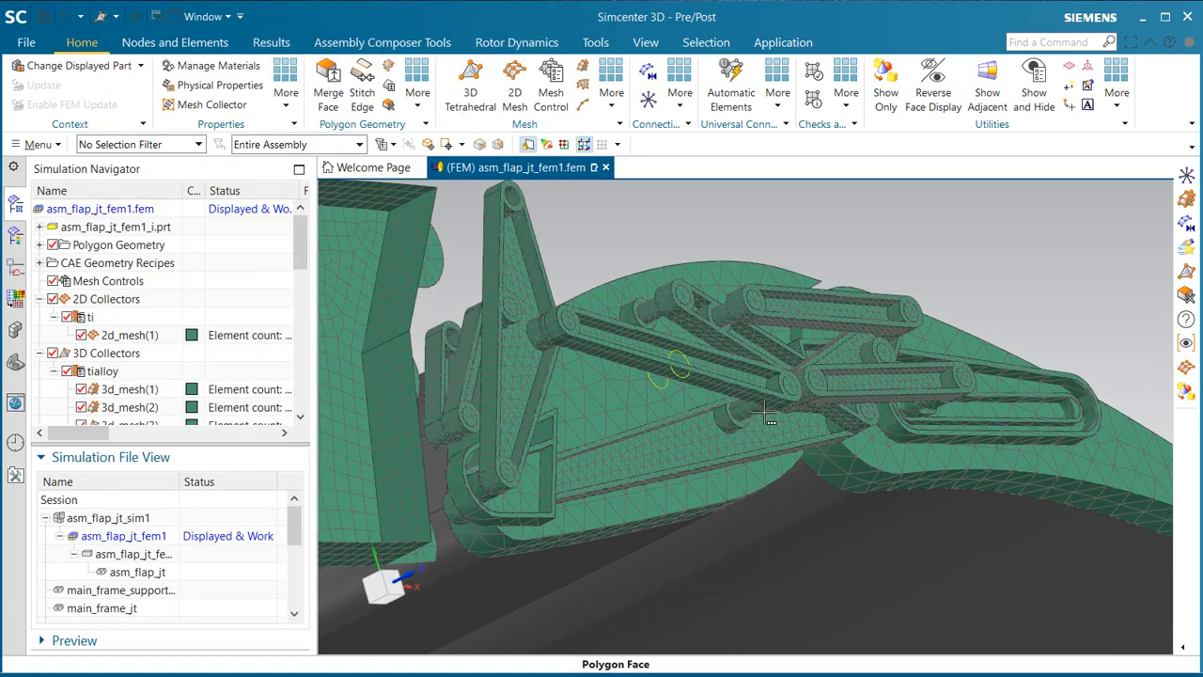
scroll(742, 428, up, 2)
middle_drag(742, 427, 714, 442)
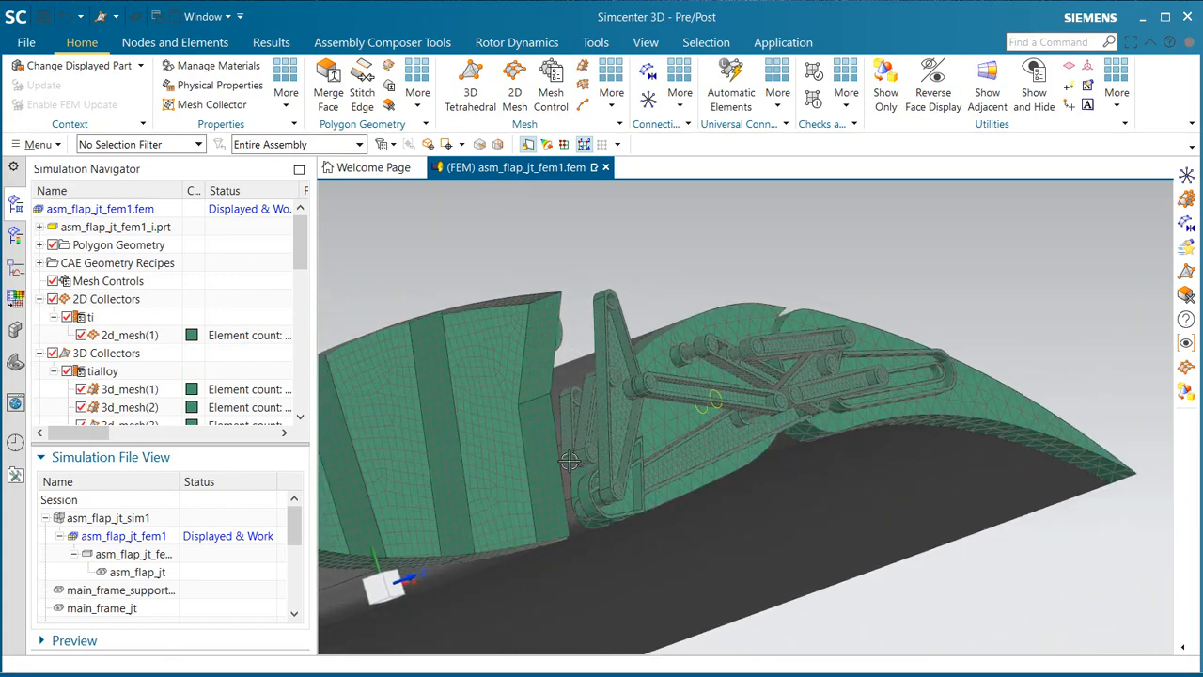
middle_drag(535, 438, 626, 394)
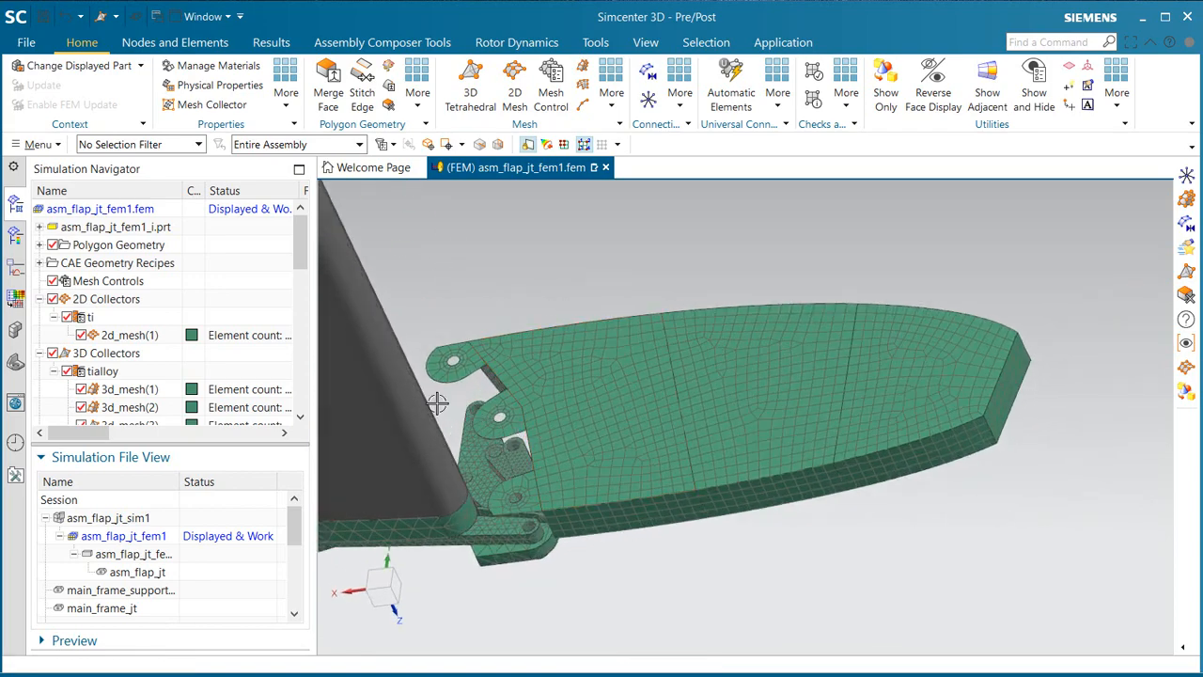
scroll(437, 404, up, 5)
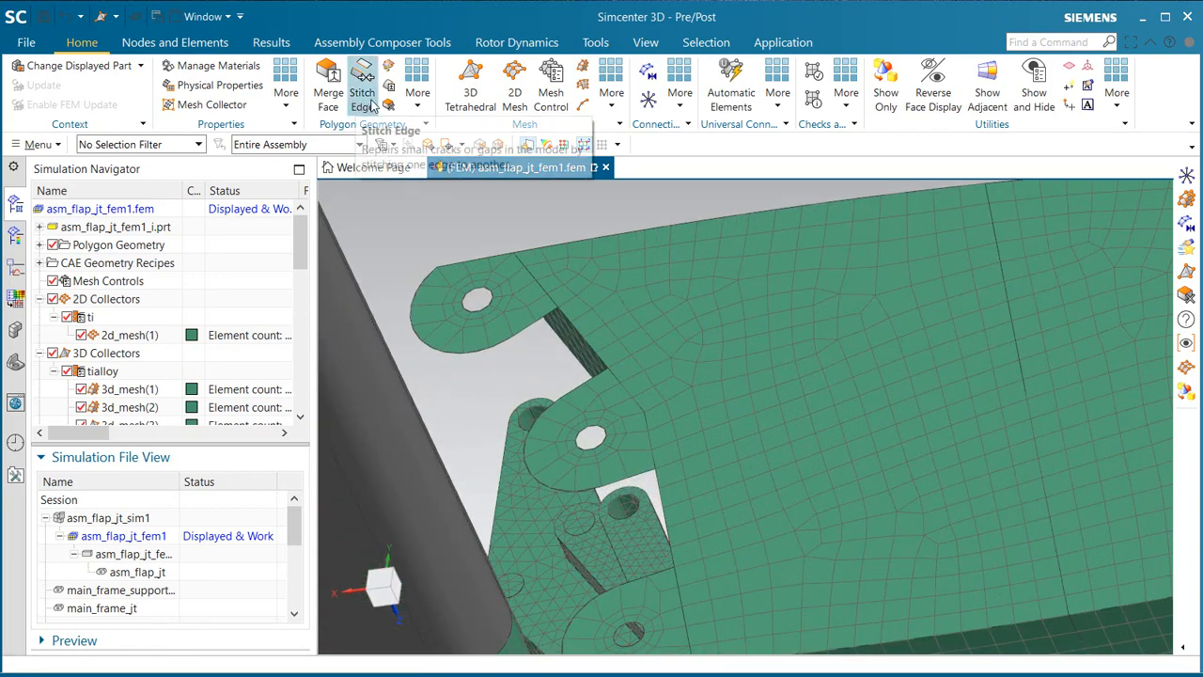
click(643, 104)
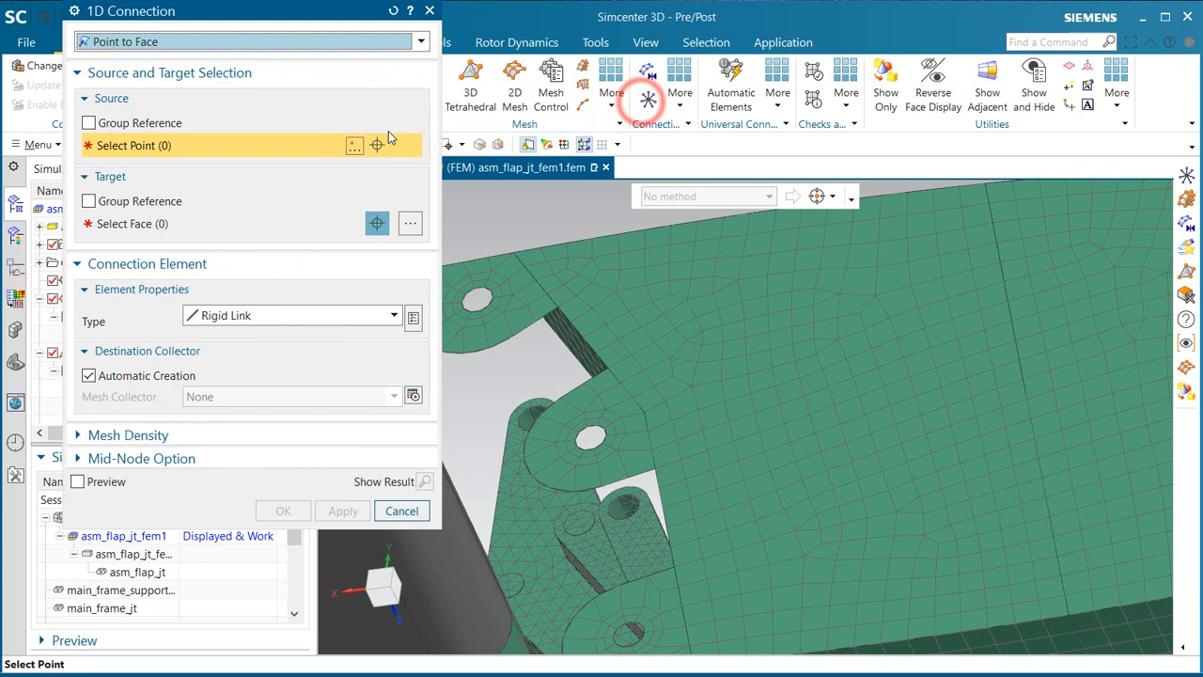
click(188, 40)
click(143, 145)
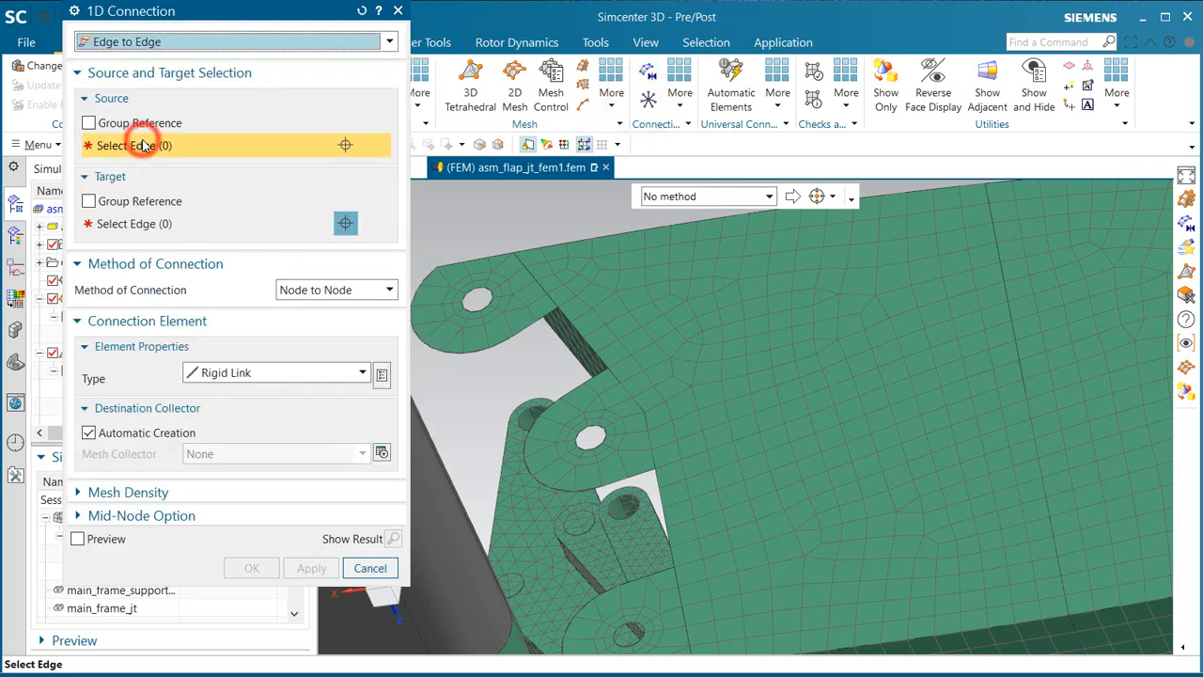
click(156, 41)
click(125, 111)
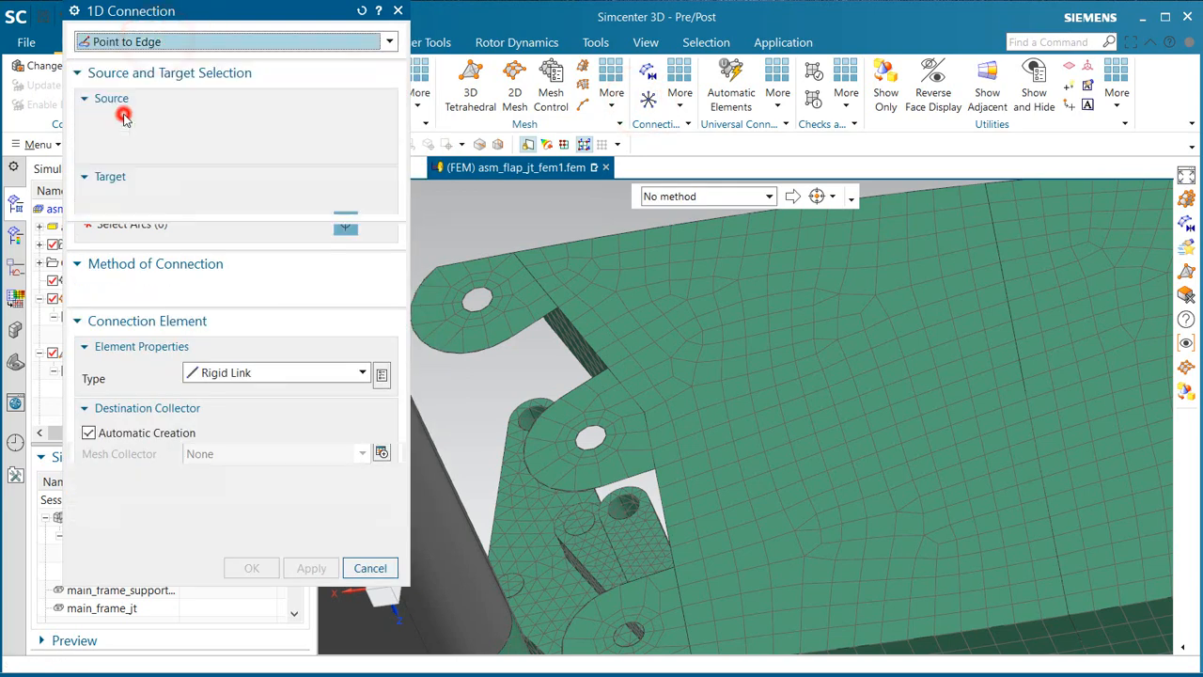
click(116, 120)
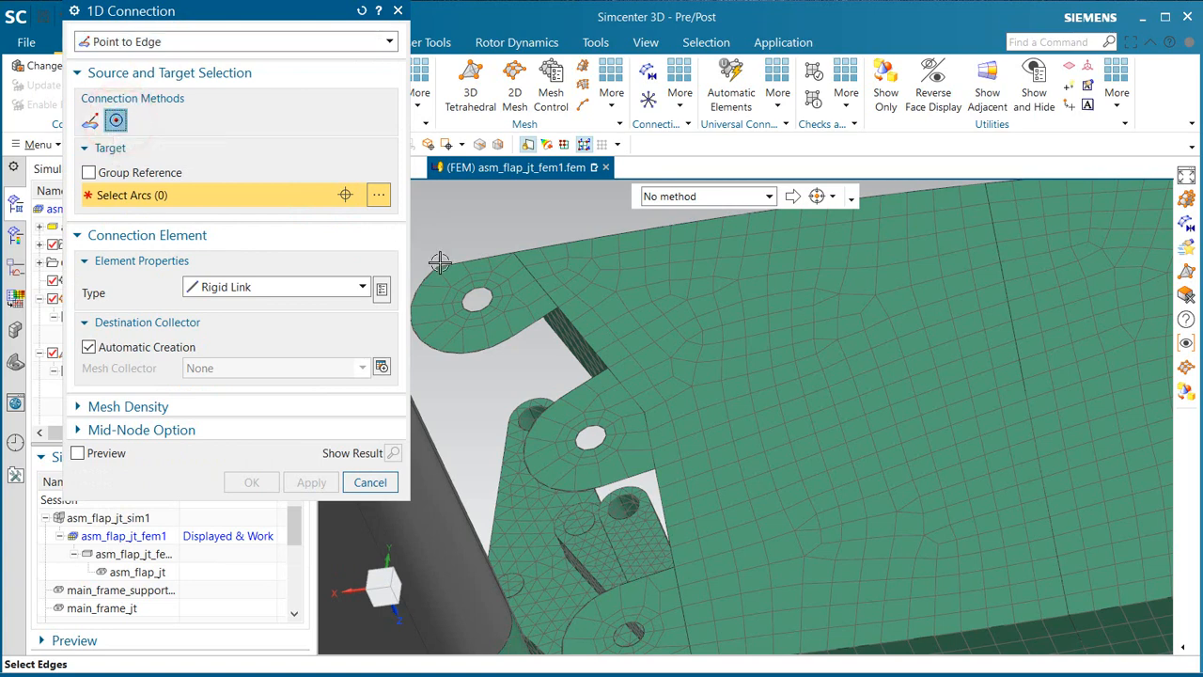
Step: Create Rigid Link connections from the centres to the arcs of the flap's three lug holes, keeping Rigid Link as the element type
click(470, 308)
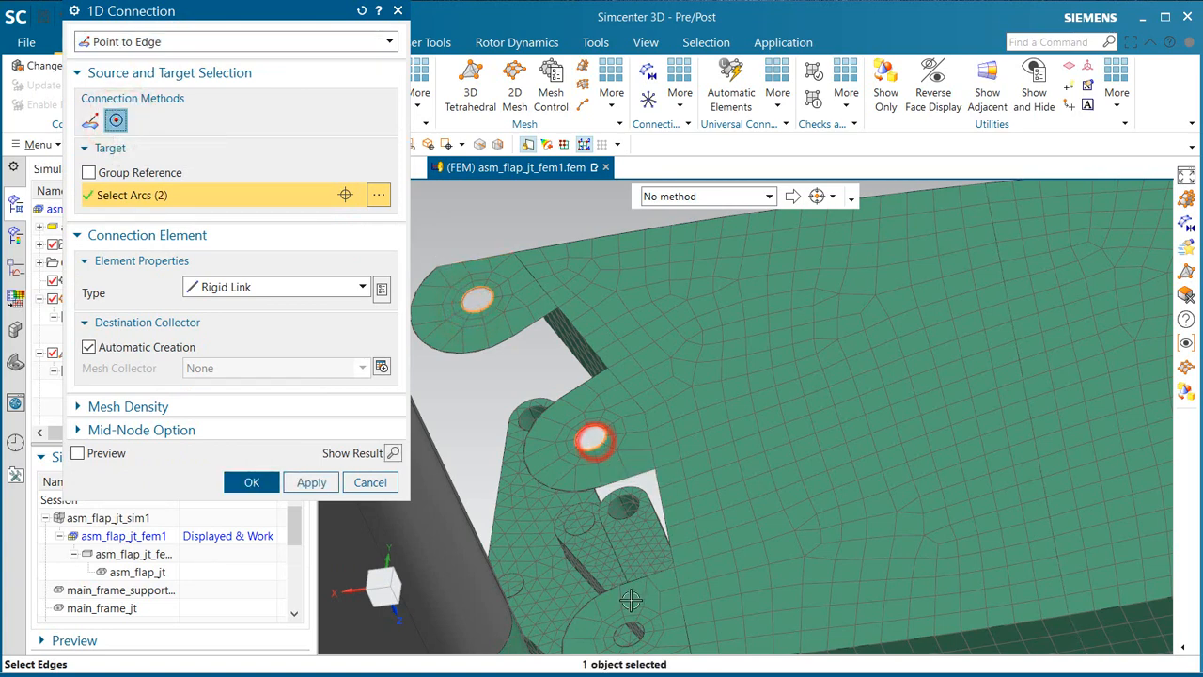
click(315, 487)
click(300, 284)
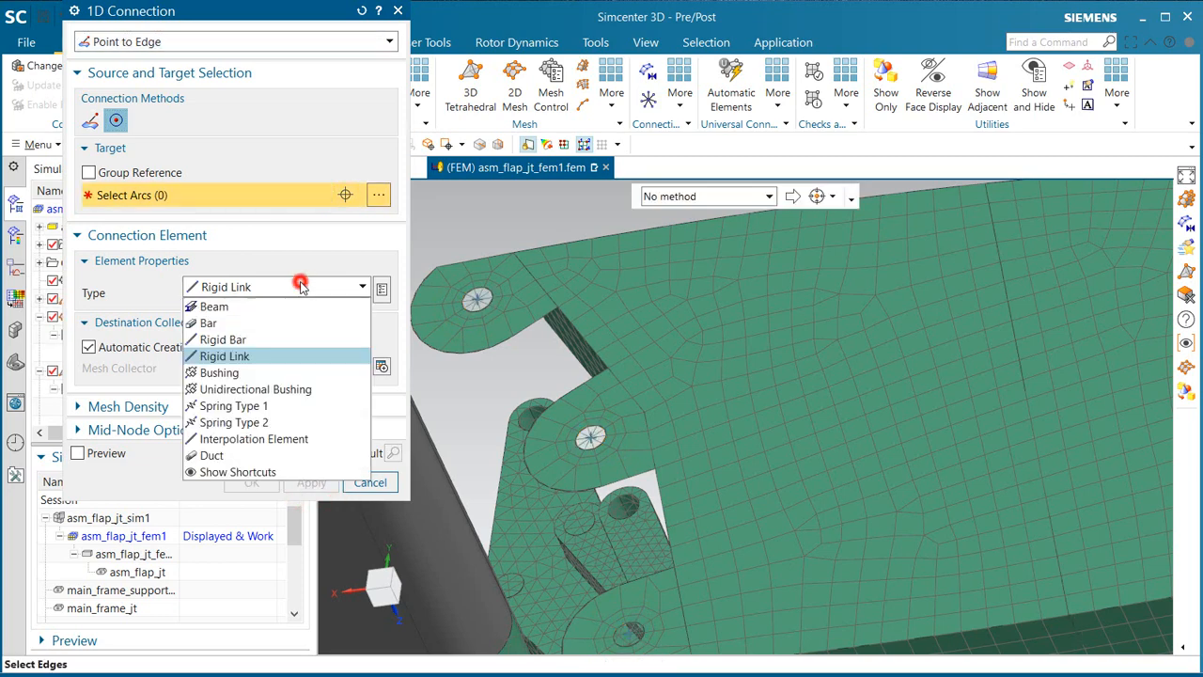
click(300, 286)
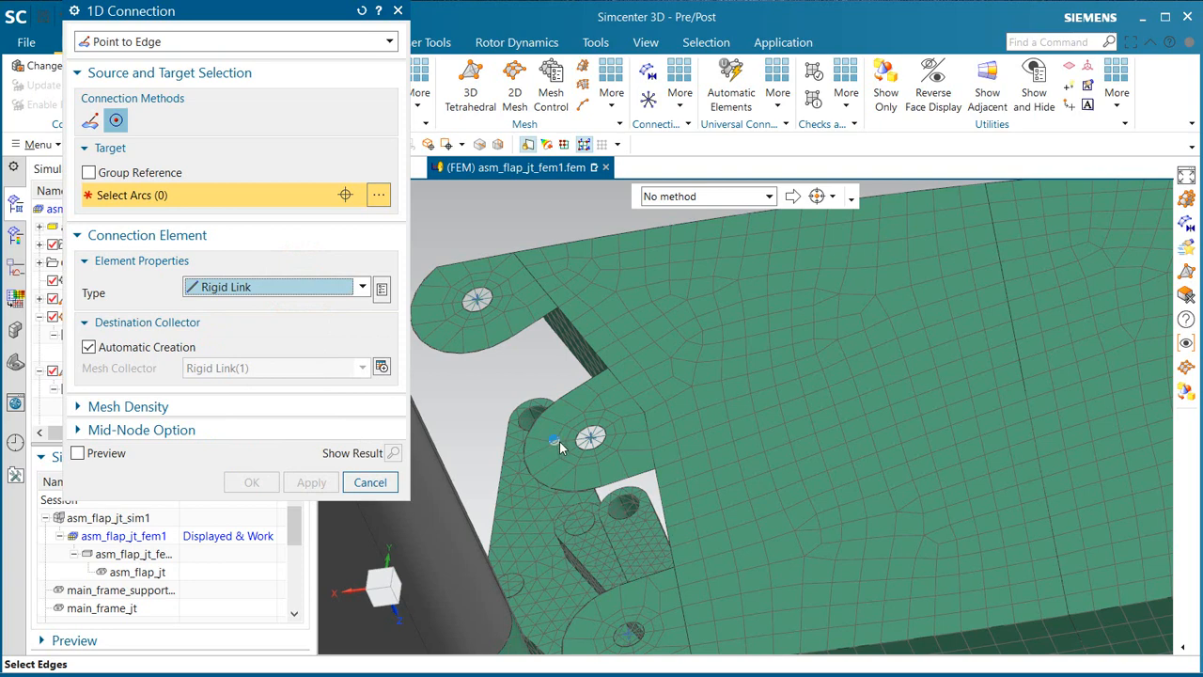
Step: Create a Point to Face Rigid Link from the uppermost lug's hole centre to the adjacent hinge hole face, using the existing Rigid Link(1) collector
middle_drag(560, 447, 562, 441)
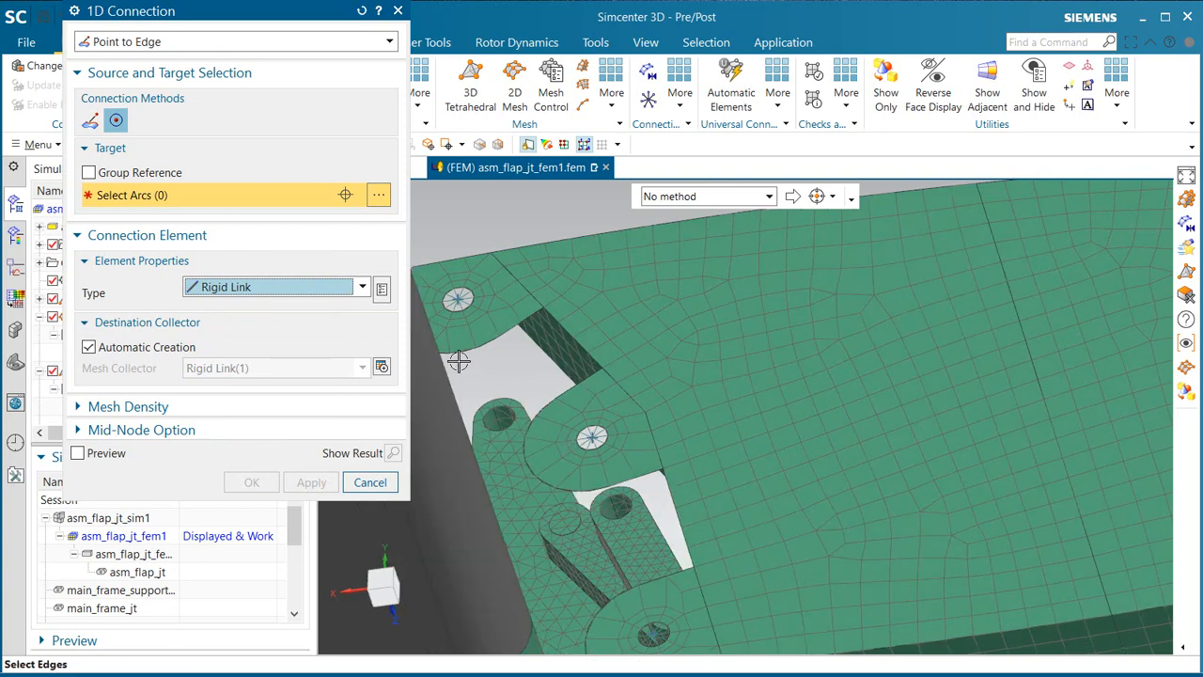
ctrl+middle_drag(463, 355, 572, 430)
shift+middle_drag(572, 429, 676, 381)
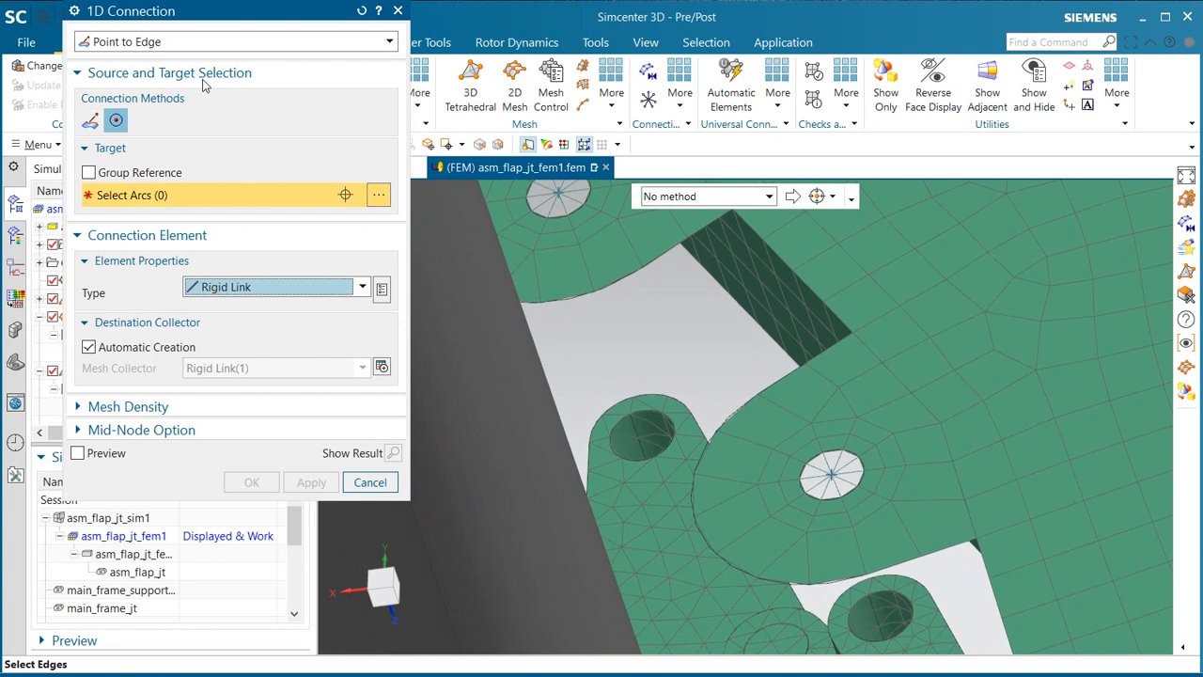
click(211, 41)
click(161, 123)
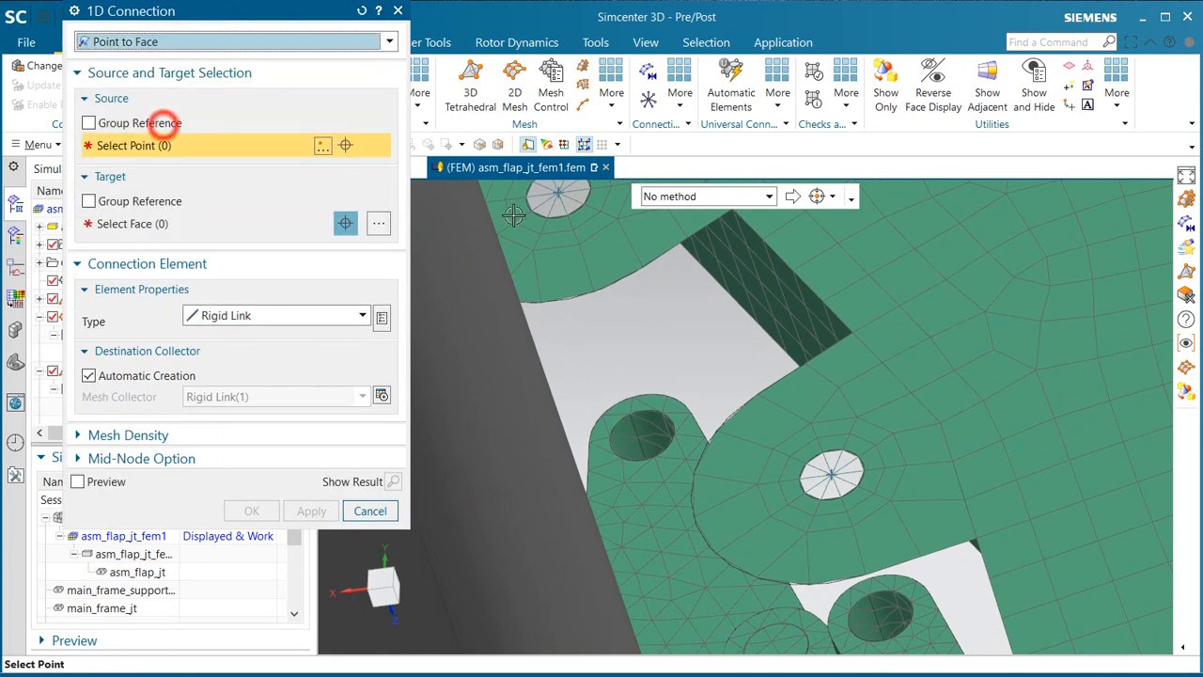
click(558, 195)
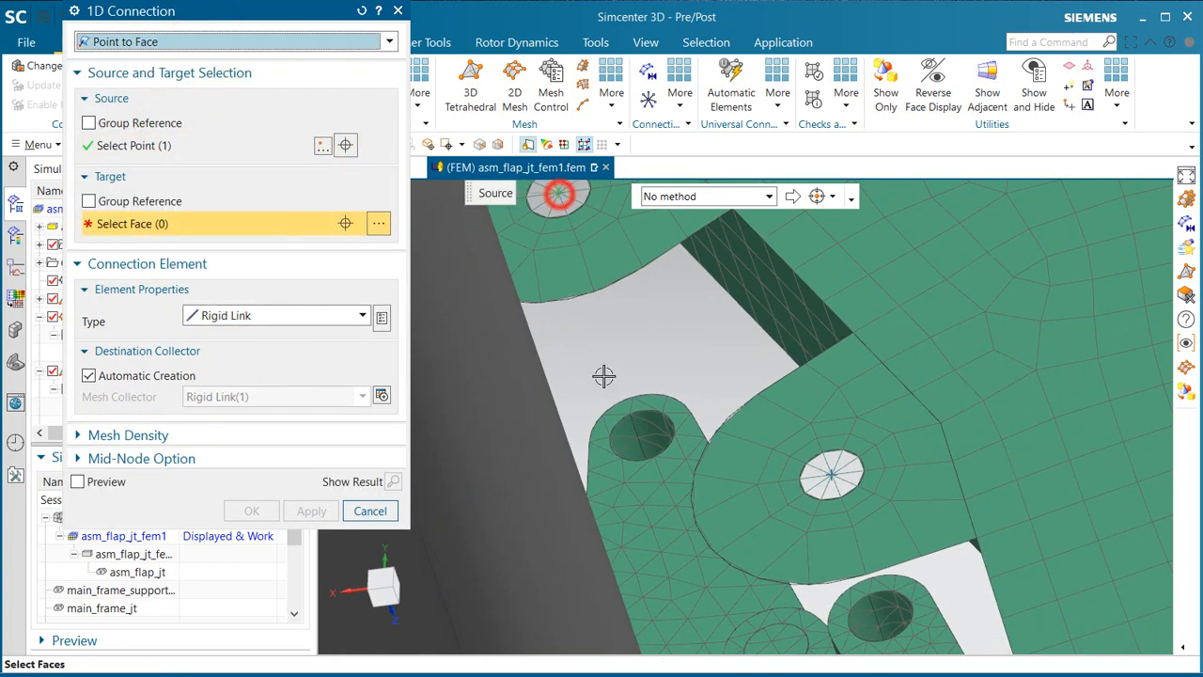
click(627, 446)
click(167, 377)
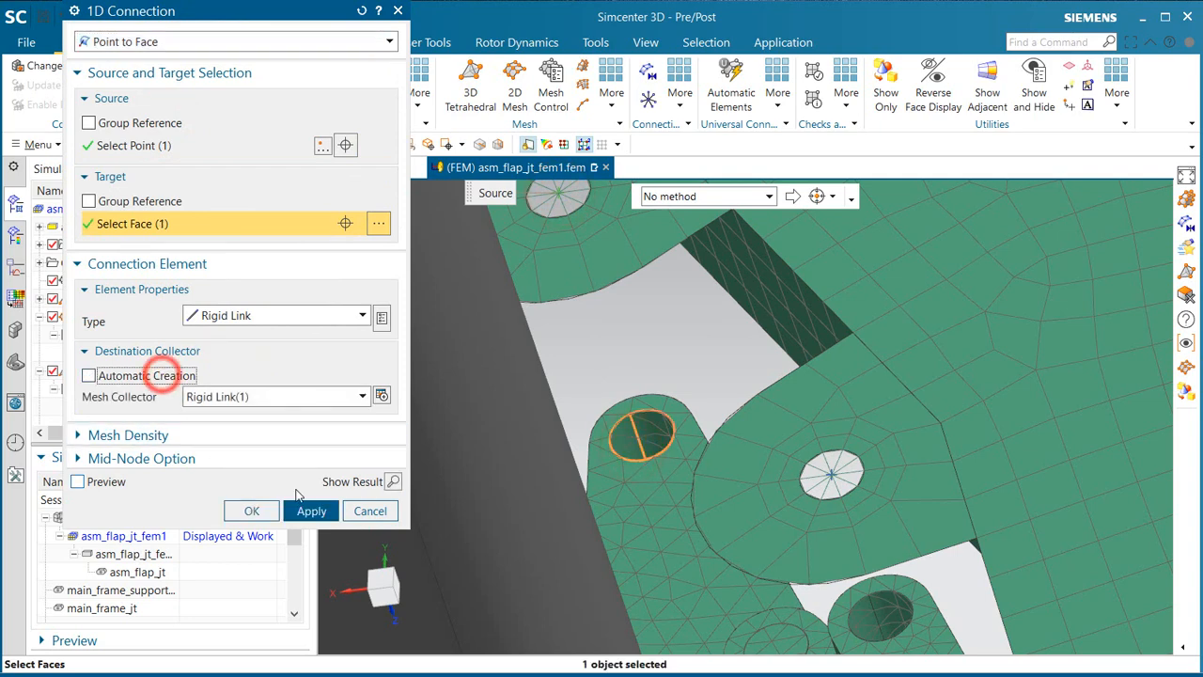
click(315, 317)
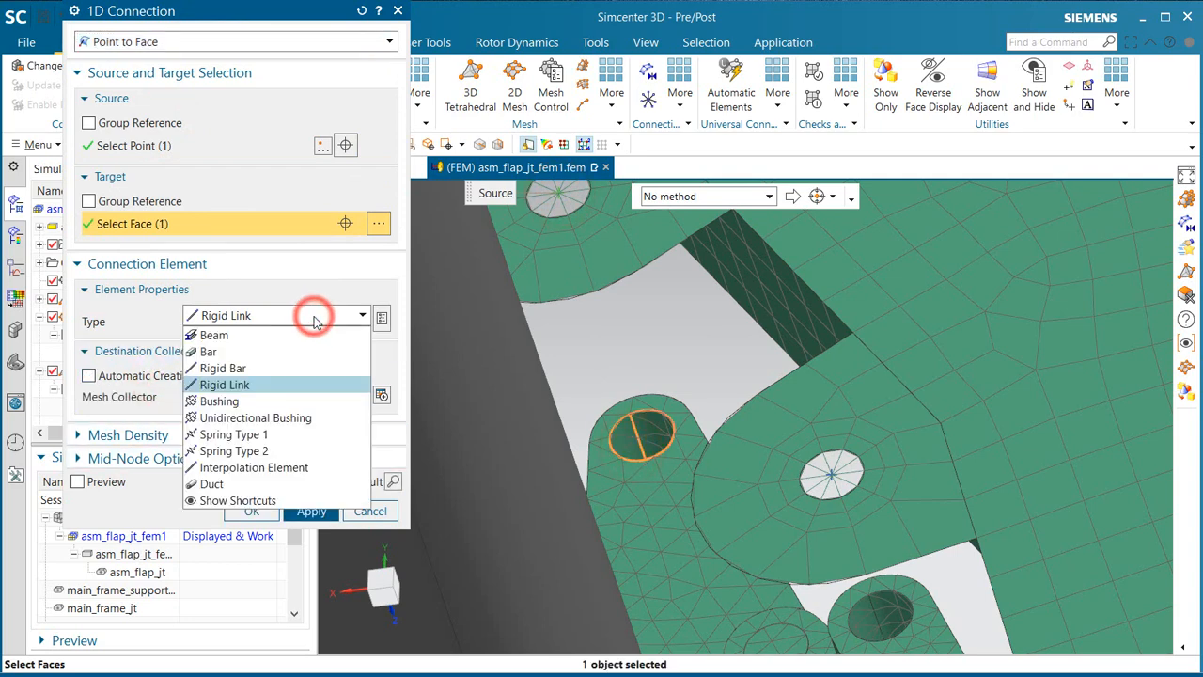
click(313, 315)
click(311, 510)
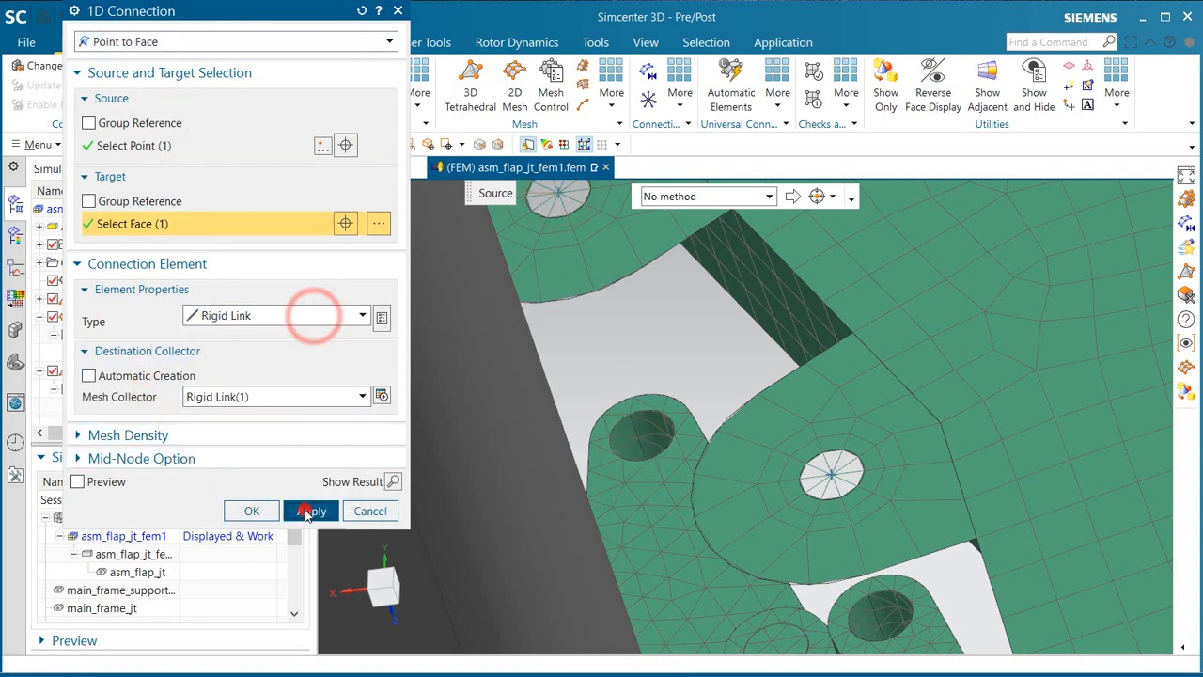
Step: Connect the middle lug's hole centre to the face of the neighbouring hinge hole with a Rigid Link in collector Rigid Link(1)
click(828, 473)
click(879, 613)
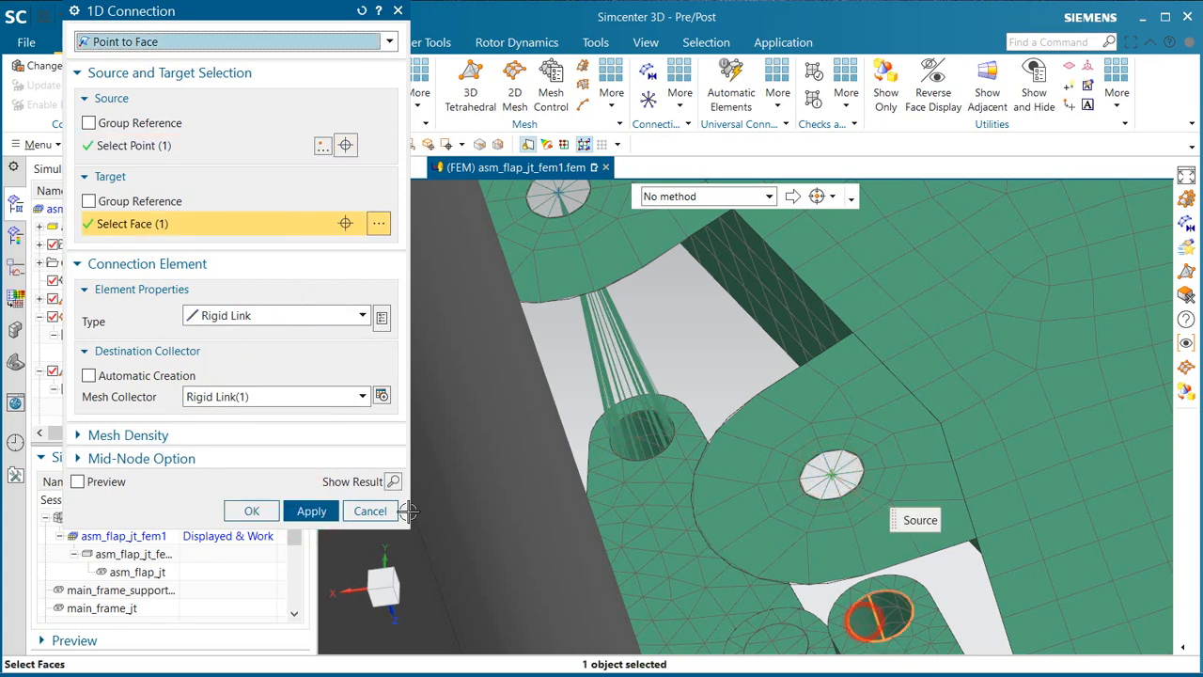
click(311, 510)
Step: Connect the lowest lug's hole centre to the hole face of the adjacent link with a Rigid Link and finish the 1D Connection
scroll(687, 324, down, 2)
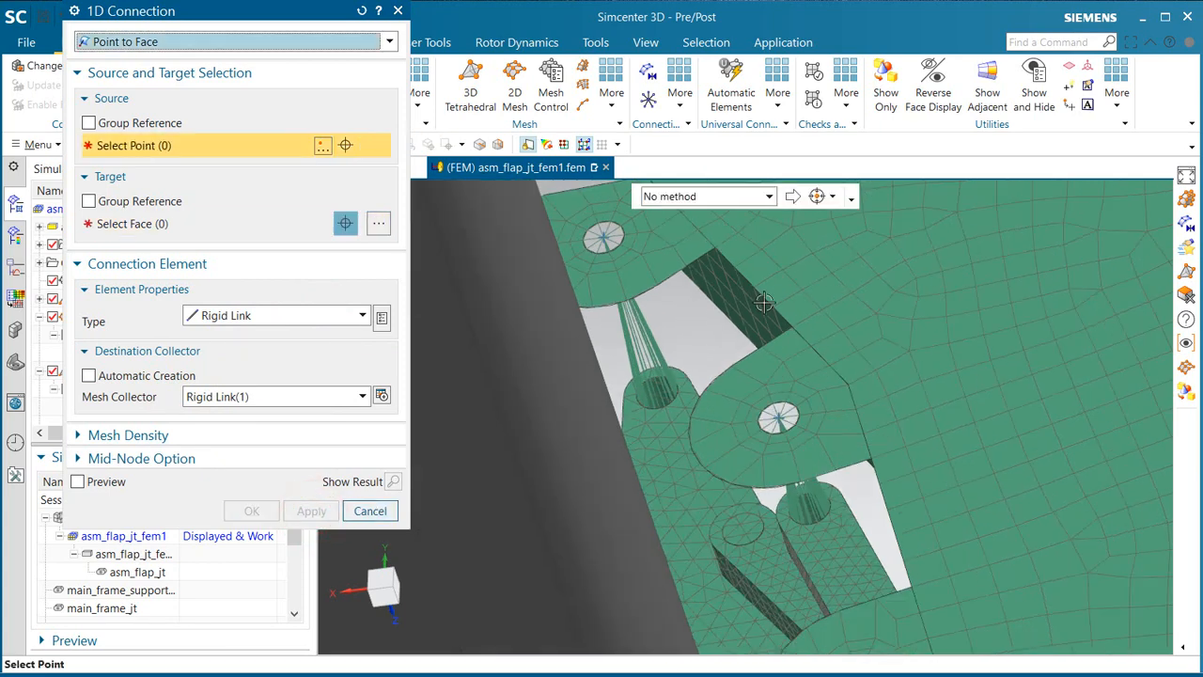
scroll(762, 303, down, 3)
scroll(792, 423, up, 3)
scroll(783, 414, up, 3)
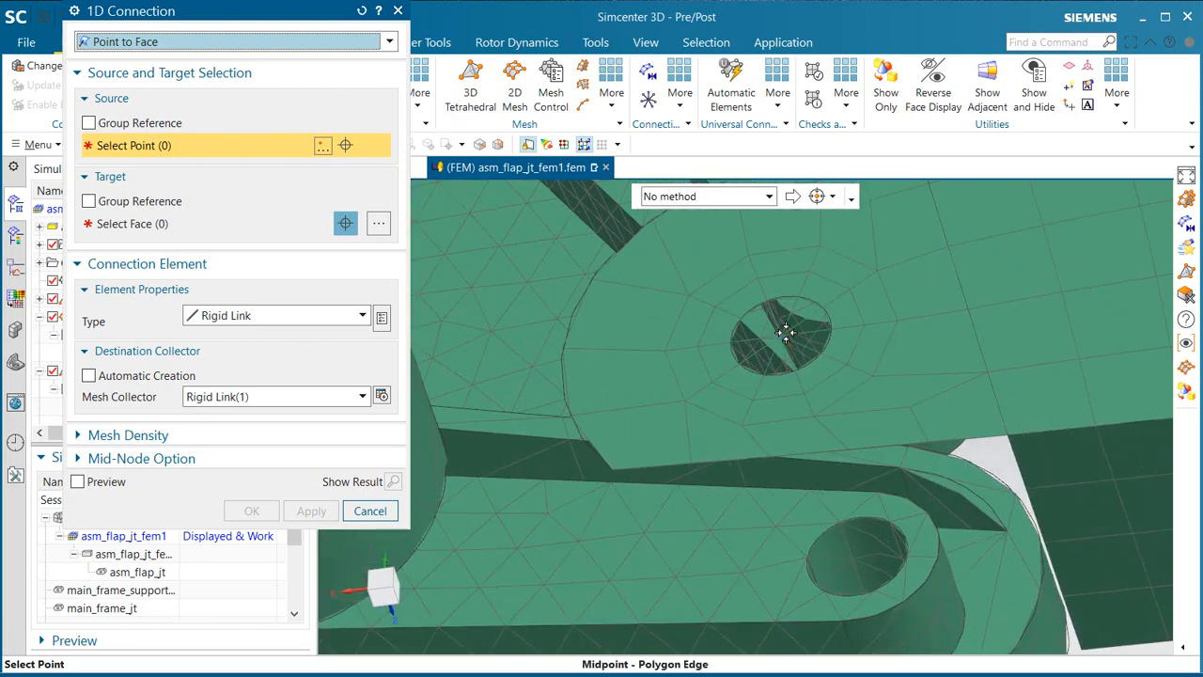
mouse_move(784, 330)
middle_down()
mouse_move(771, 333)
mouse_move(781, 337)
middle_up()
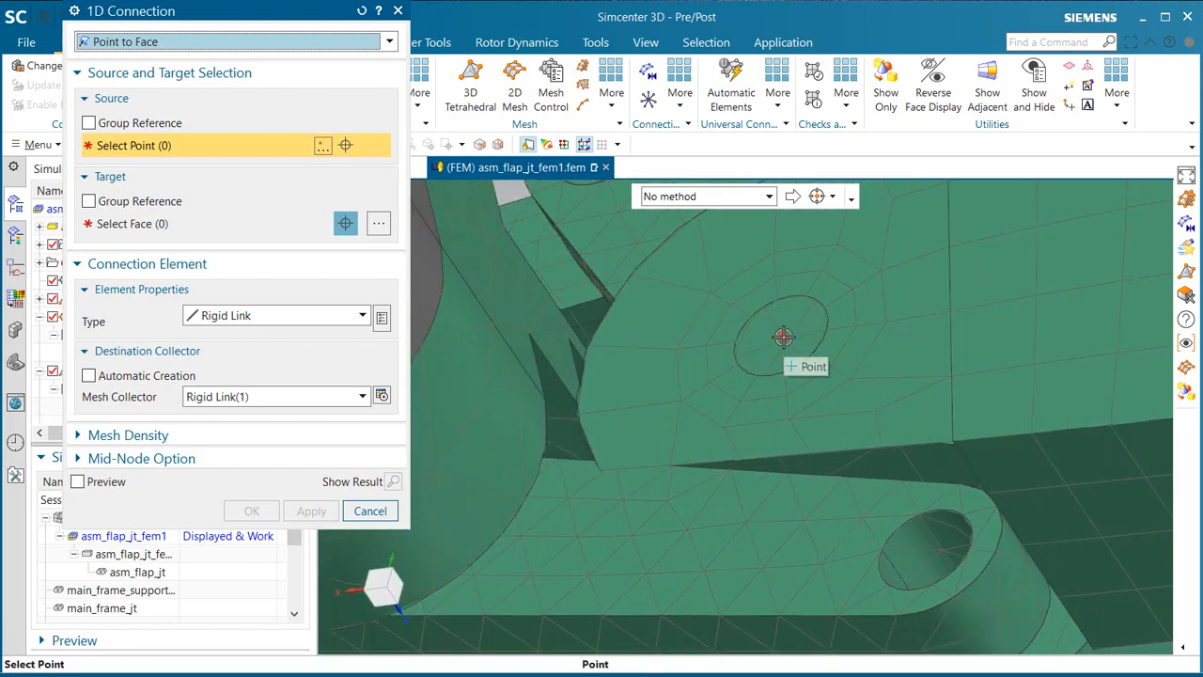
click(783, 336)
click(930, 558)
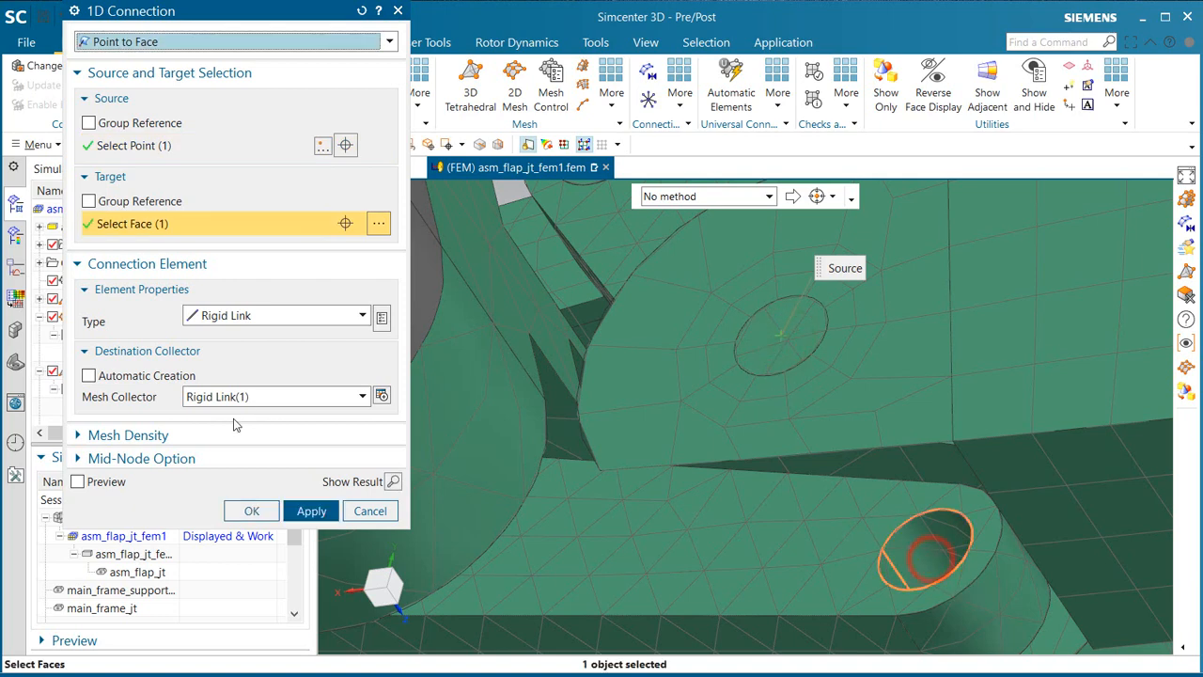
click(251, 508)
Step: Make the simulation file asm_flap_jt_sim1 the displayed and work part
middle_drag(723, 444, 827, 446)
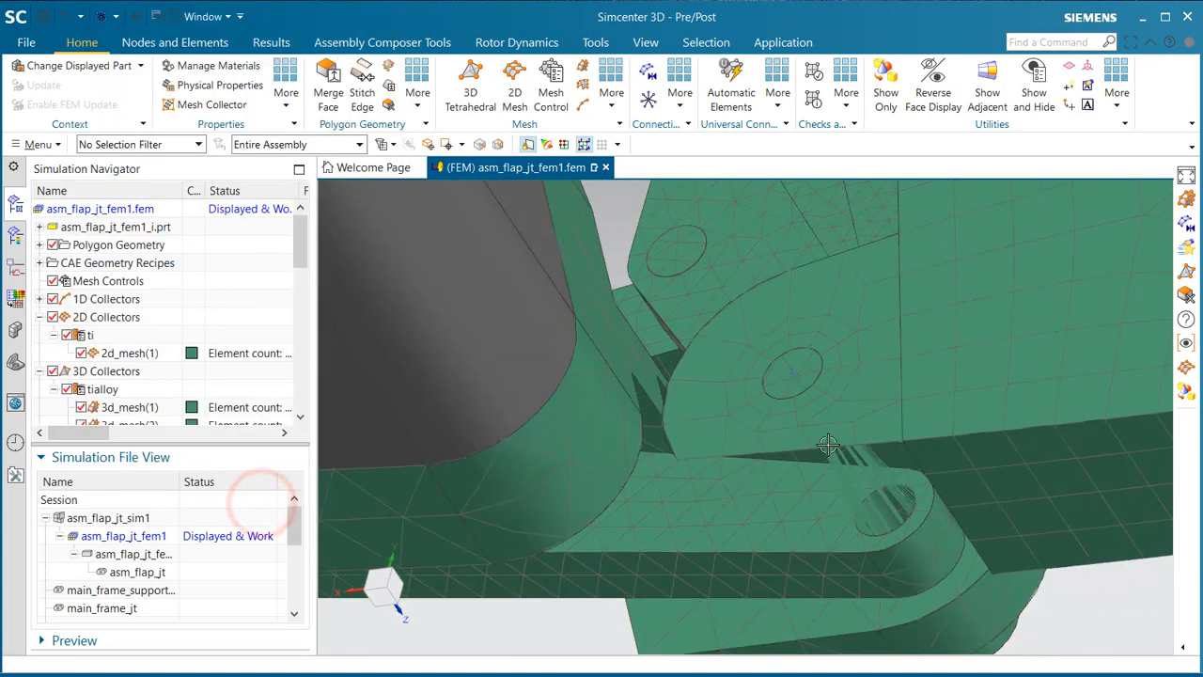
scroll(827, 445, down, 5)
middle_drag(904, 492, 466, 456)
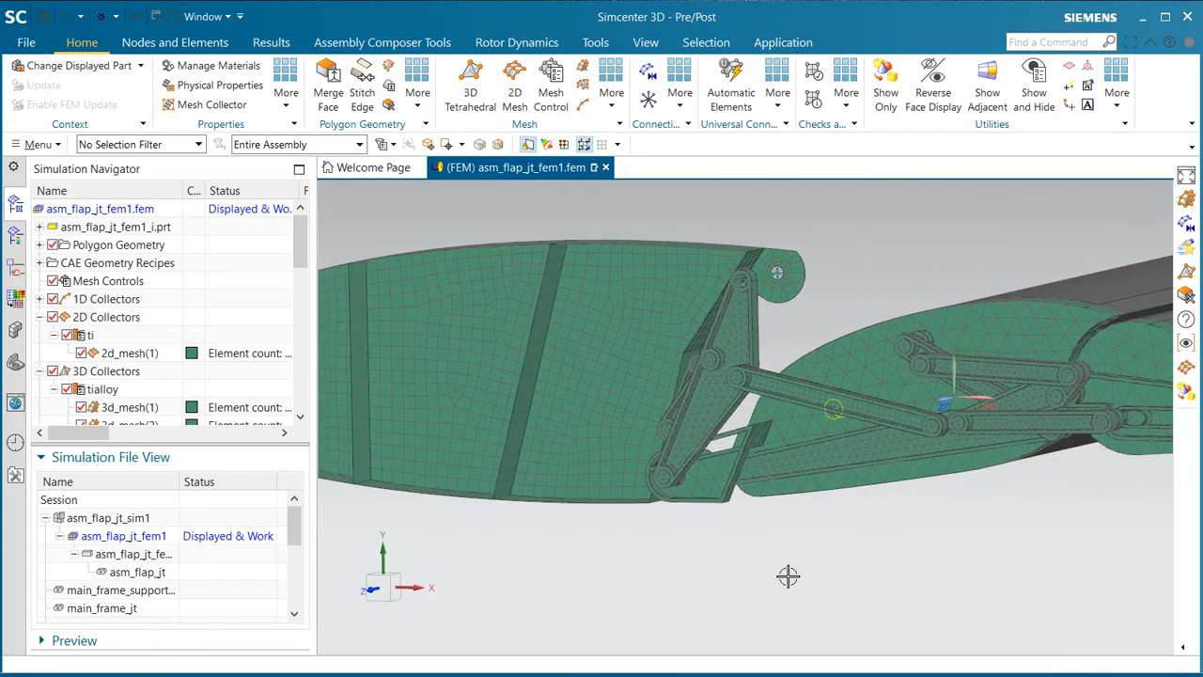
double_click(94, 517)
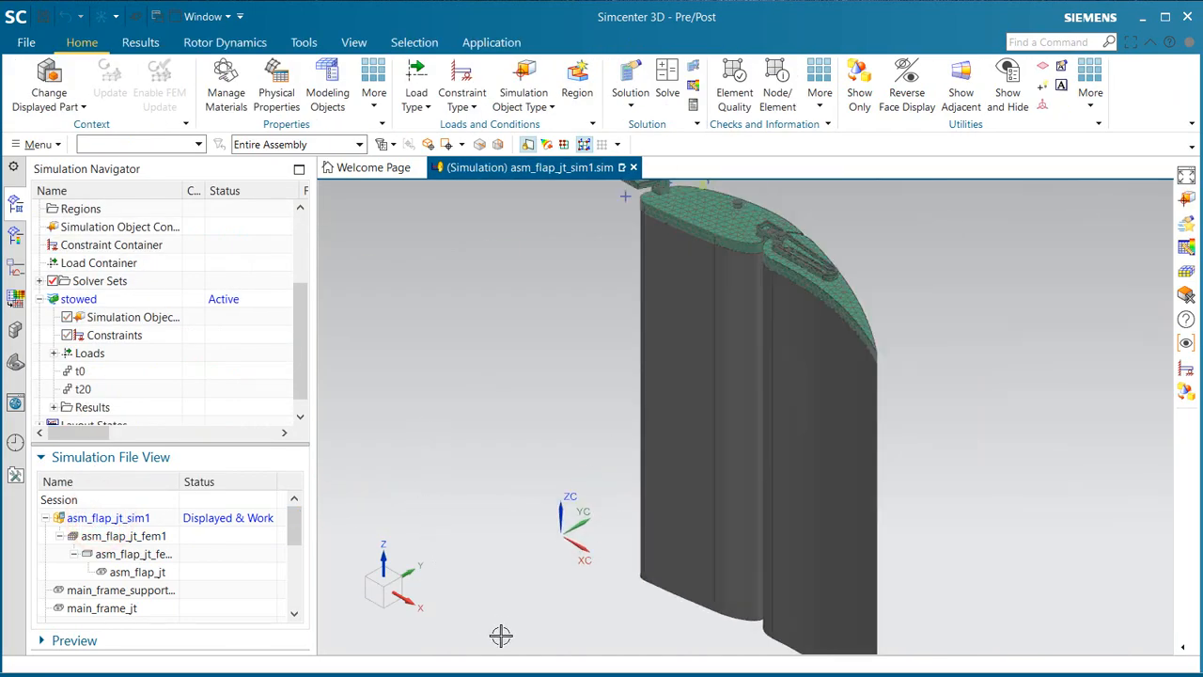
Step: Create automatically paired Surface-to-Surface Gluing for the frame and link bodies, excluding the shell frame's two rear strips, with All Pairs and 0.001 in tolerance
mouse_move(499, 633)
middle_down()
mouse_move(566, 461)
mouse_move(607, 499)
mouse_move(600, 527)
middle_up()
scroll(682, 495, up, 4)
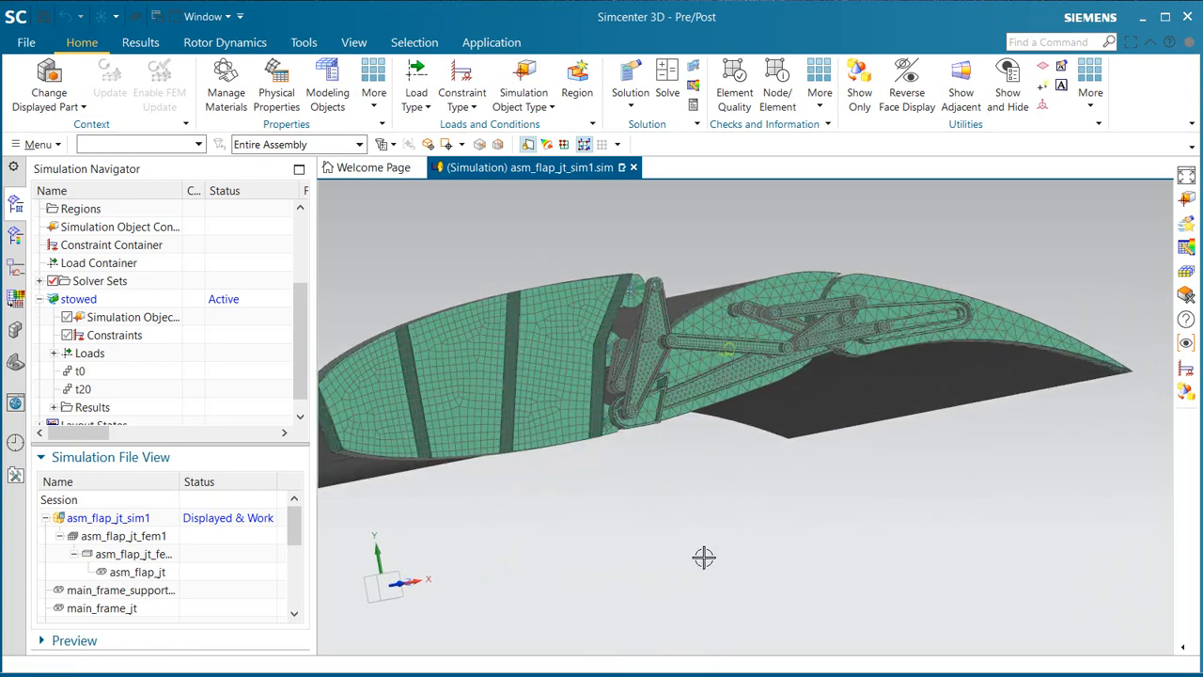
click(518, 101)
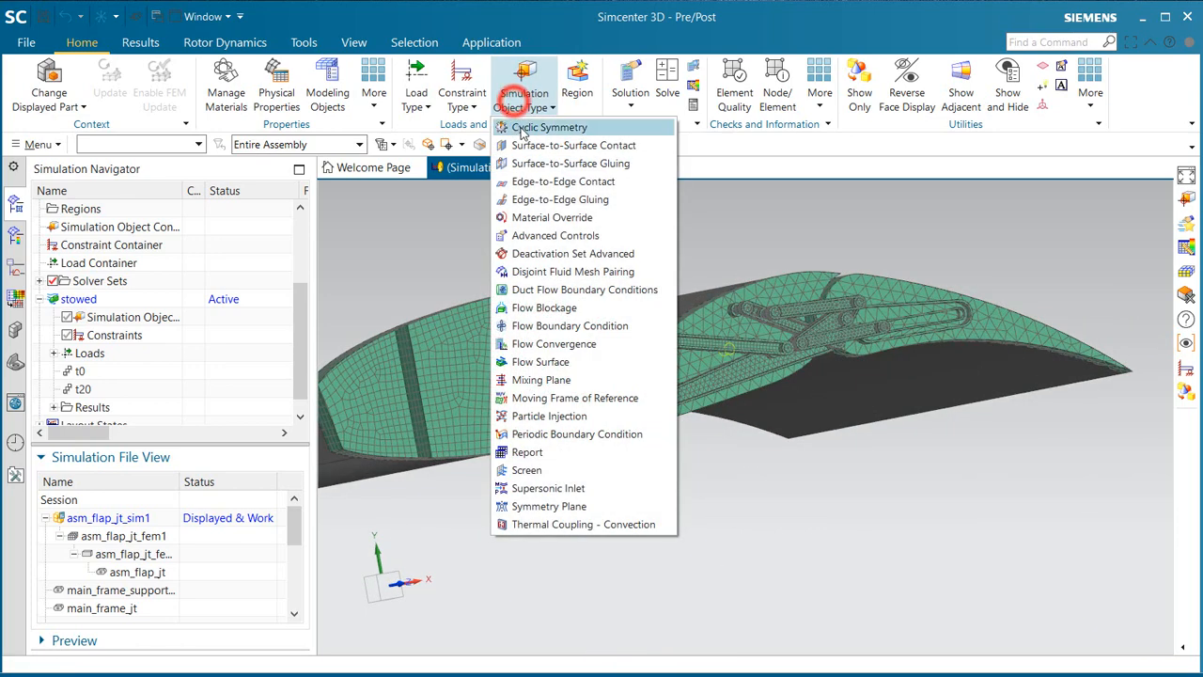
click(536, 162)
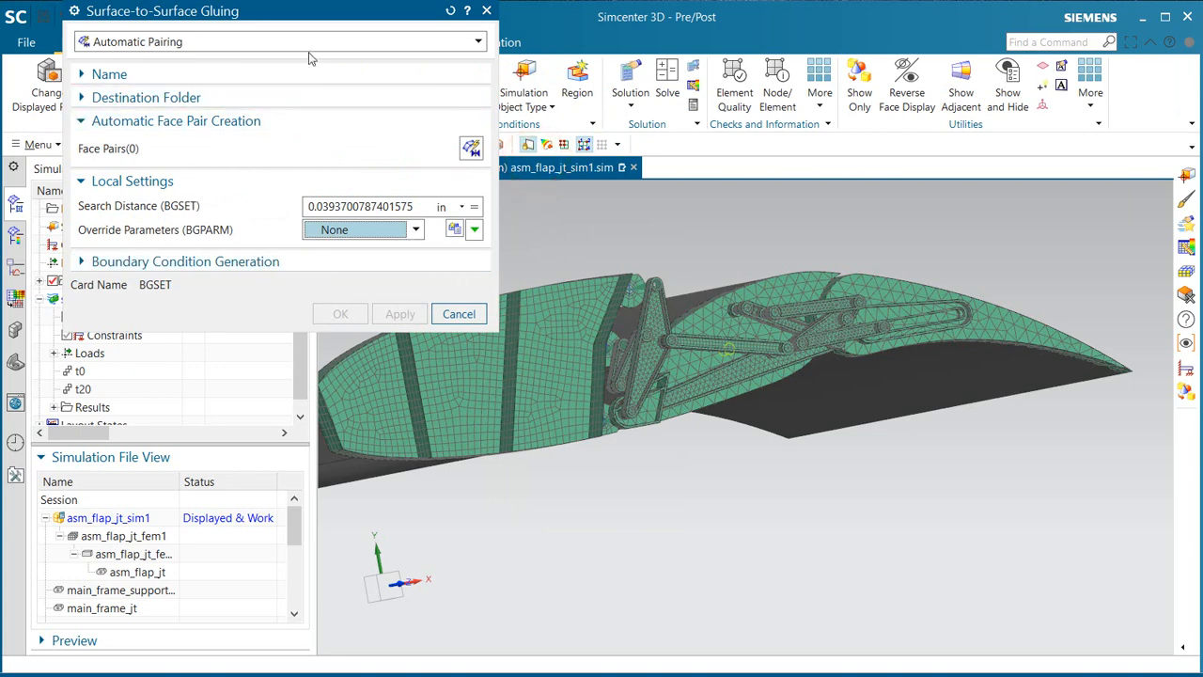
drag(310, 19, 278, 248)
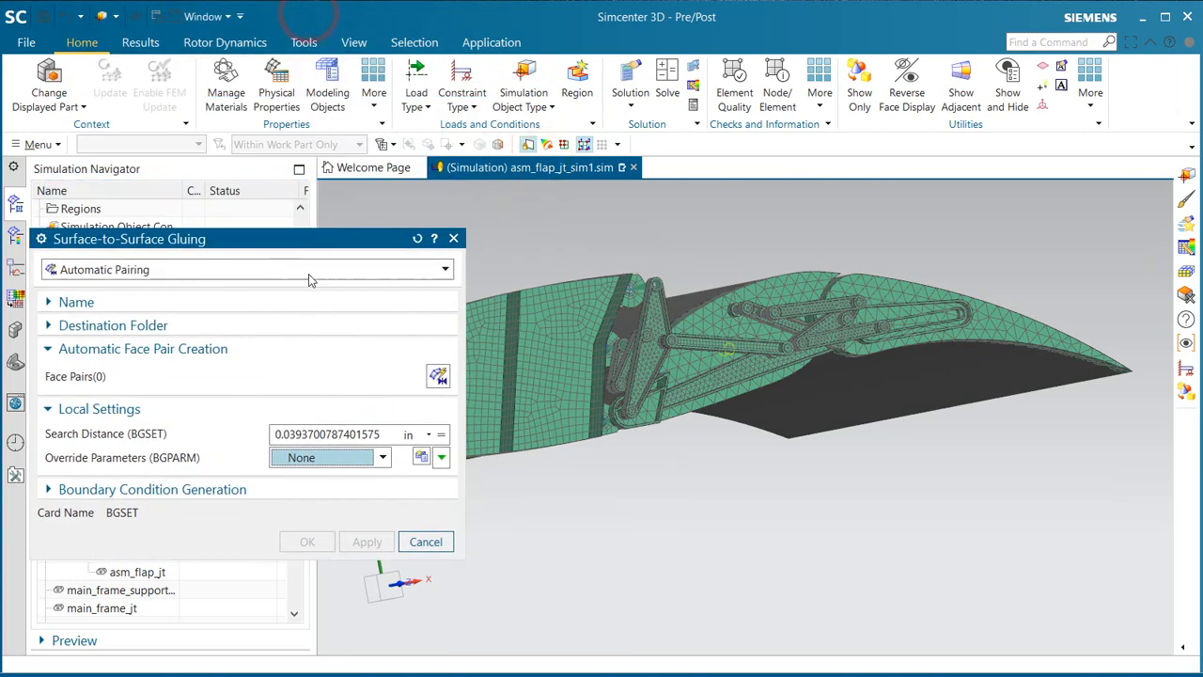
click(433, 378)
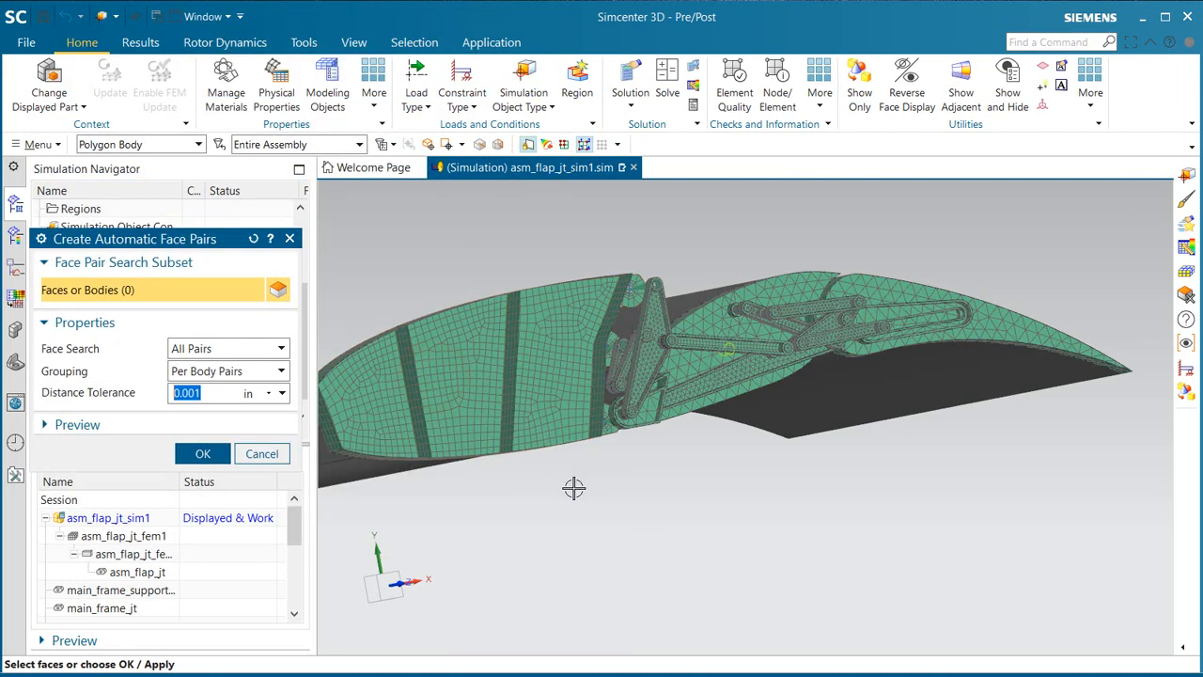
drag(575, 494, 1152, 223)
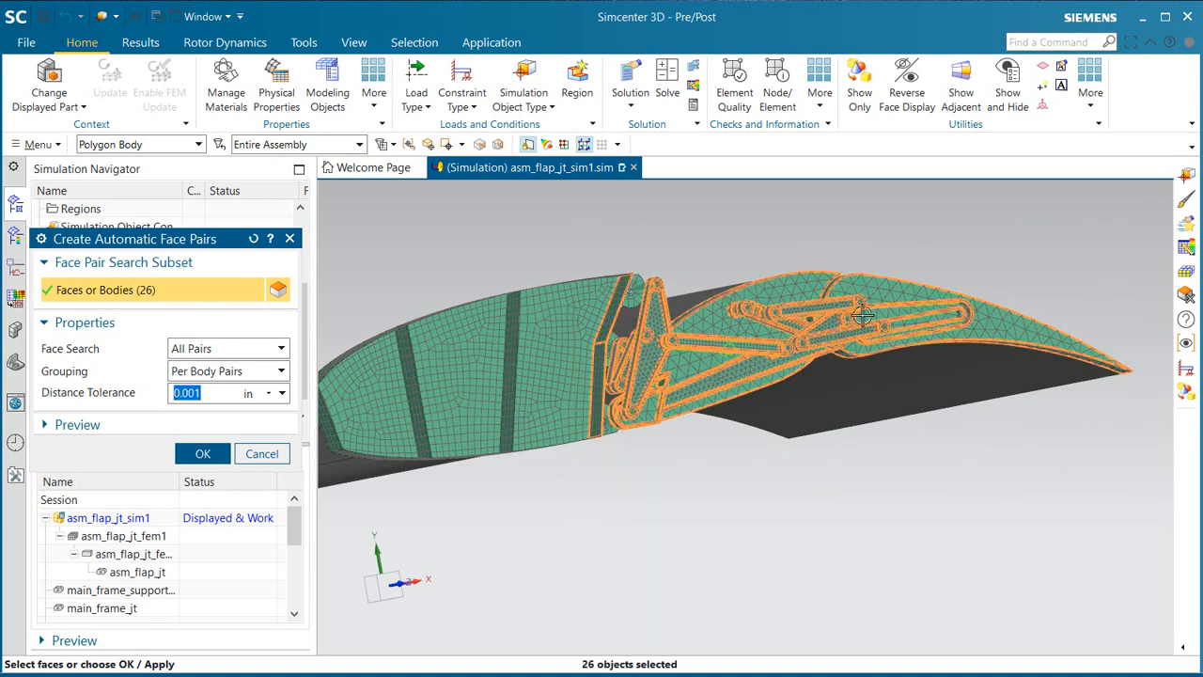
scroll(656, 353, up, 3)
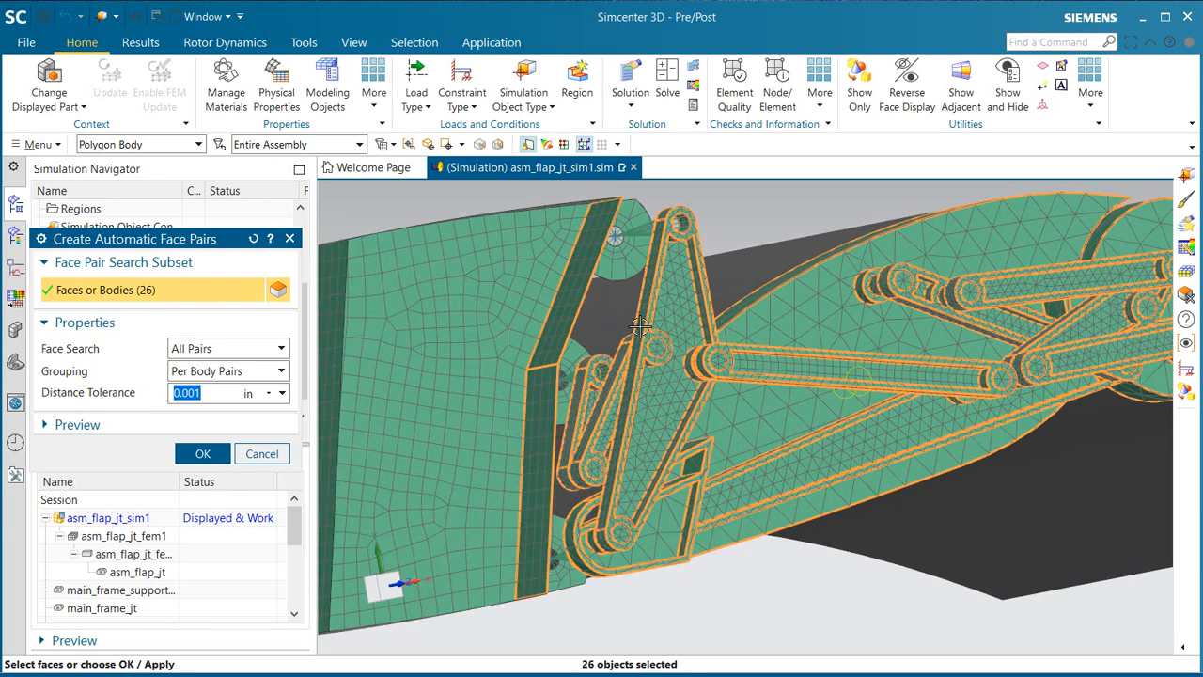
shift+click(567, 301)
shift+click(540, 395)
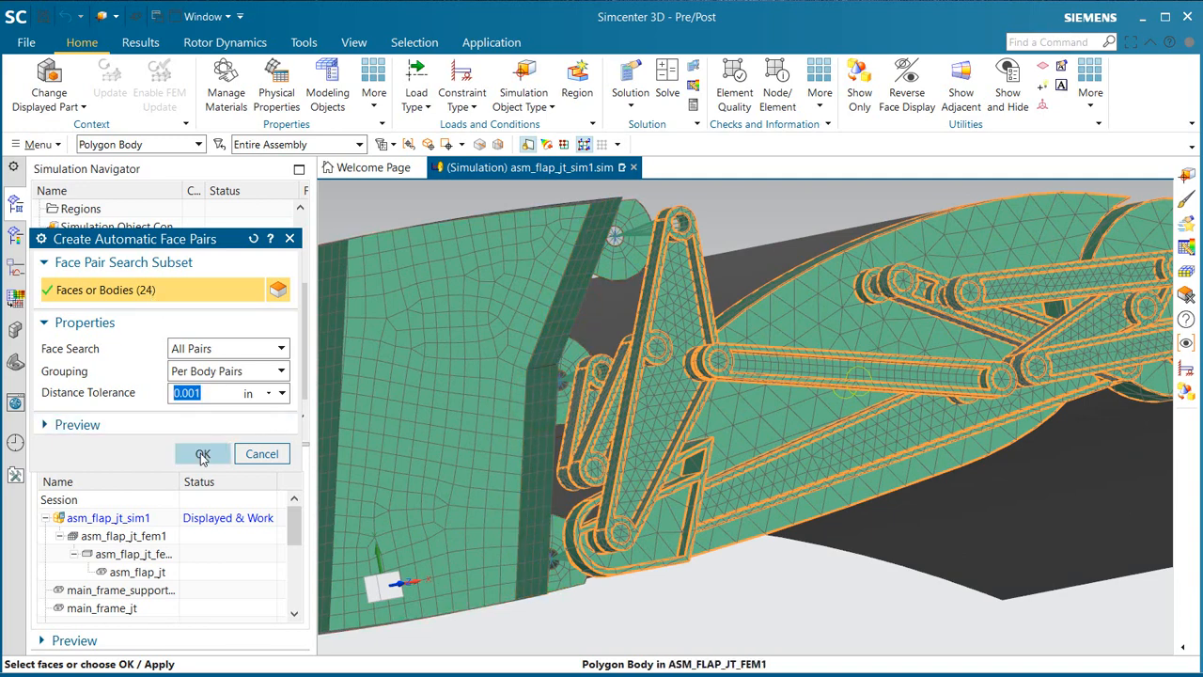
click(202, 454)
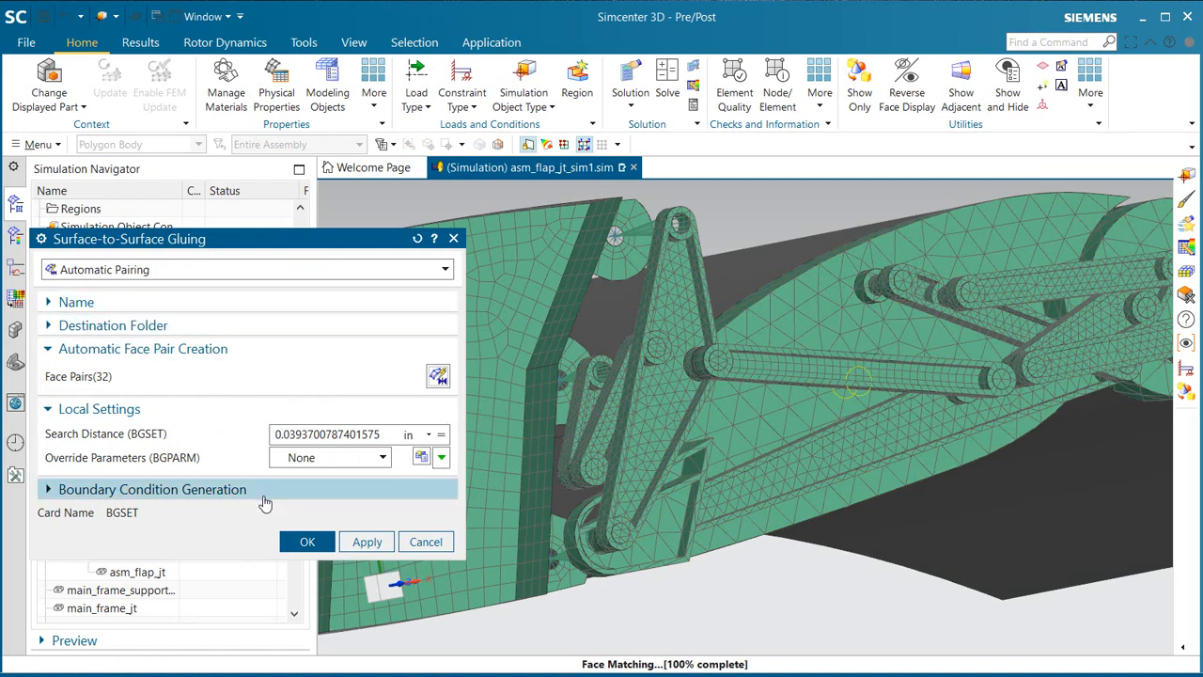
click(305, 544)
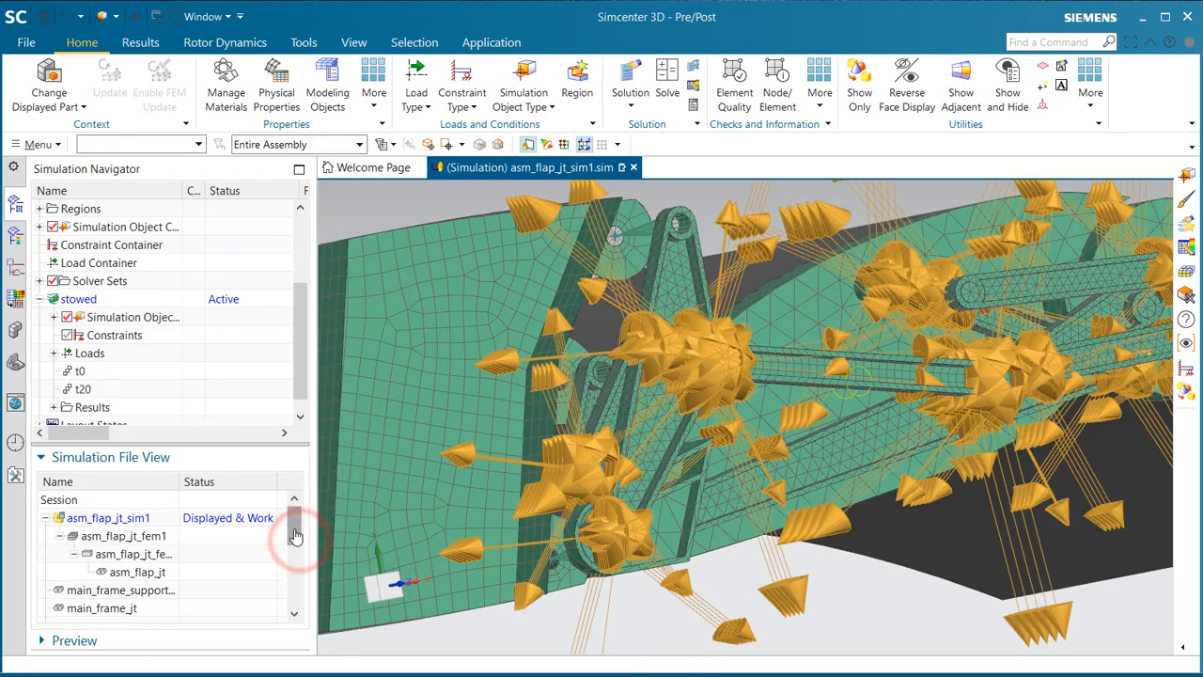
Step: Select all 27 Face Gluing objects of the stowed solution and reduce their display symbol scale to nearly Tiny
click(53, 318)
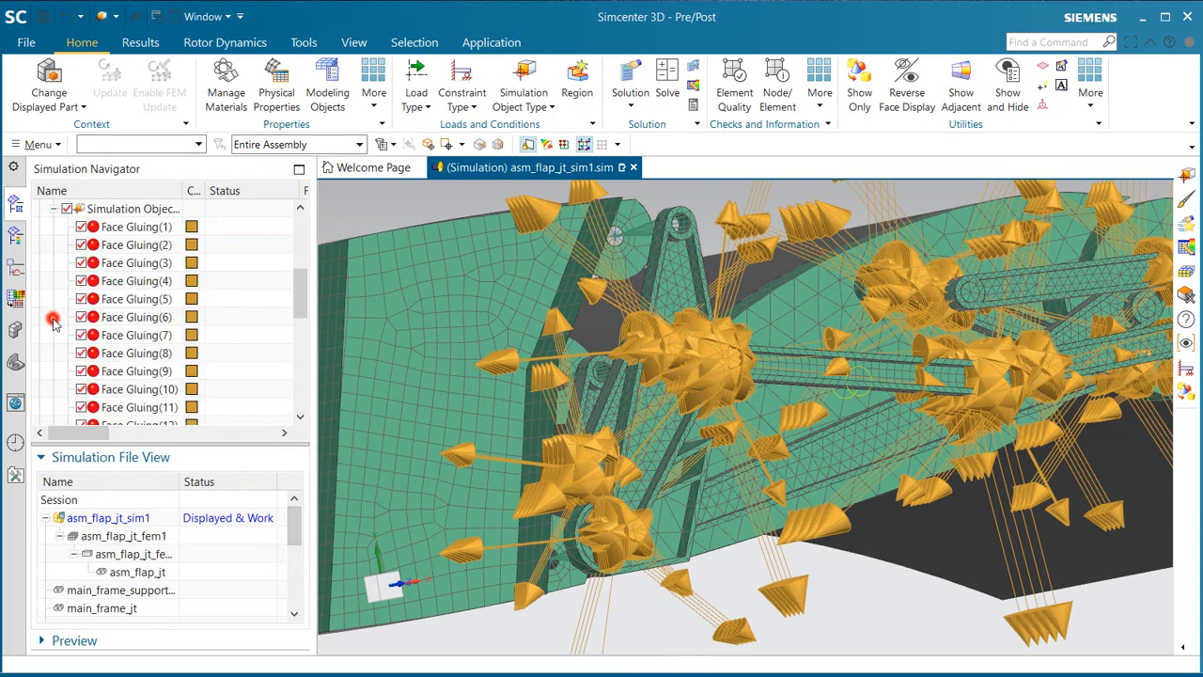
click(136, 227)
drag(301, 291, 304, 369)
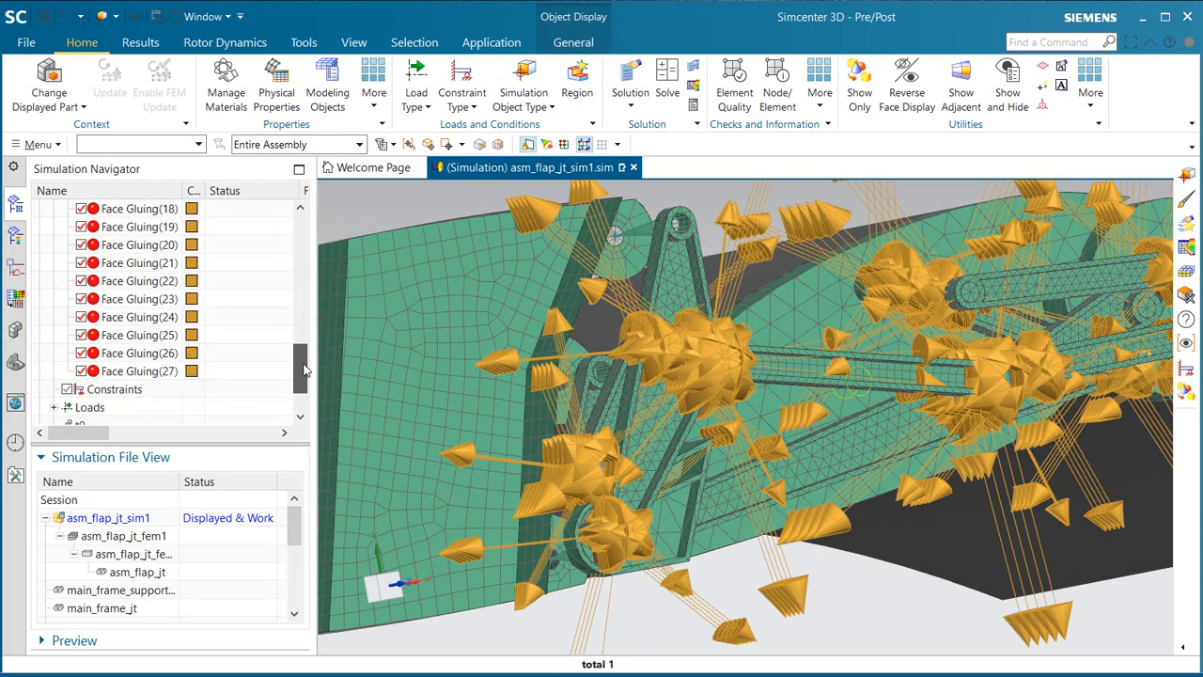
shift+click(160, 372)
right_click(159, 372)
click(204, 397)
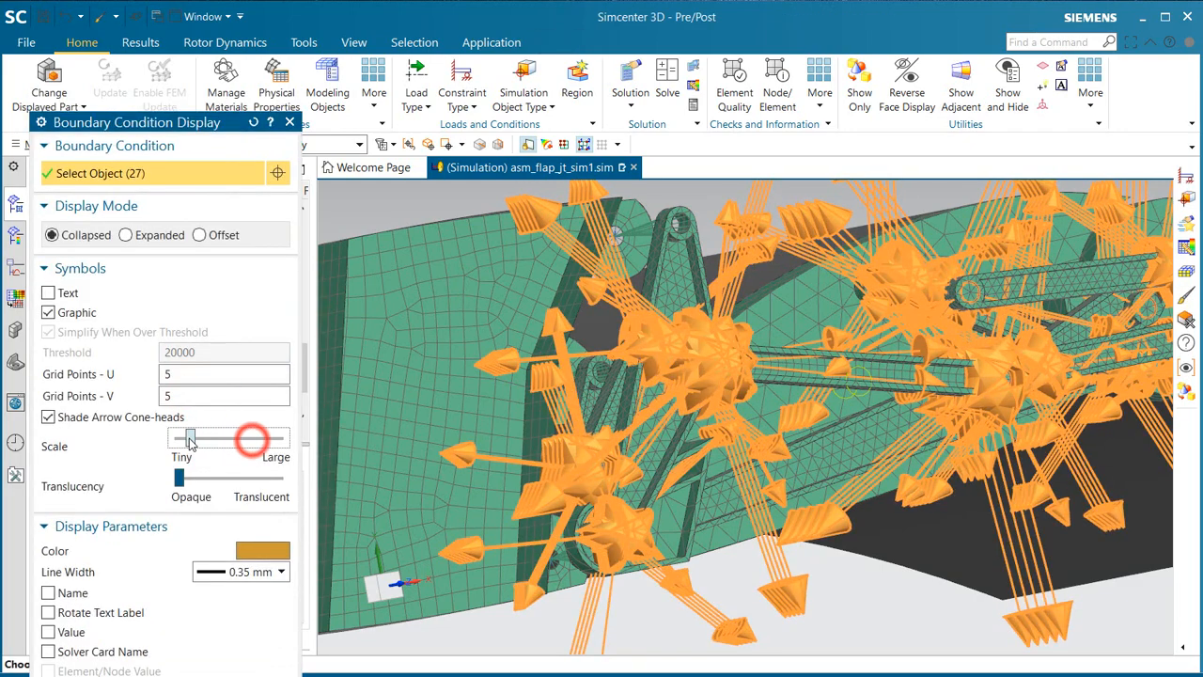
middle_click(190, 441)
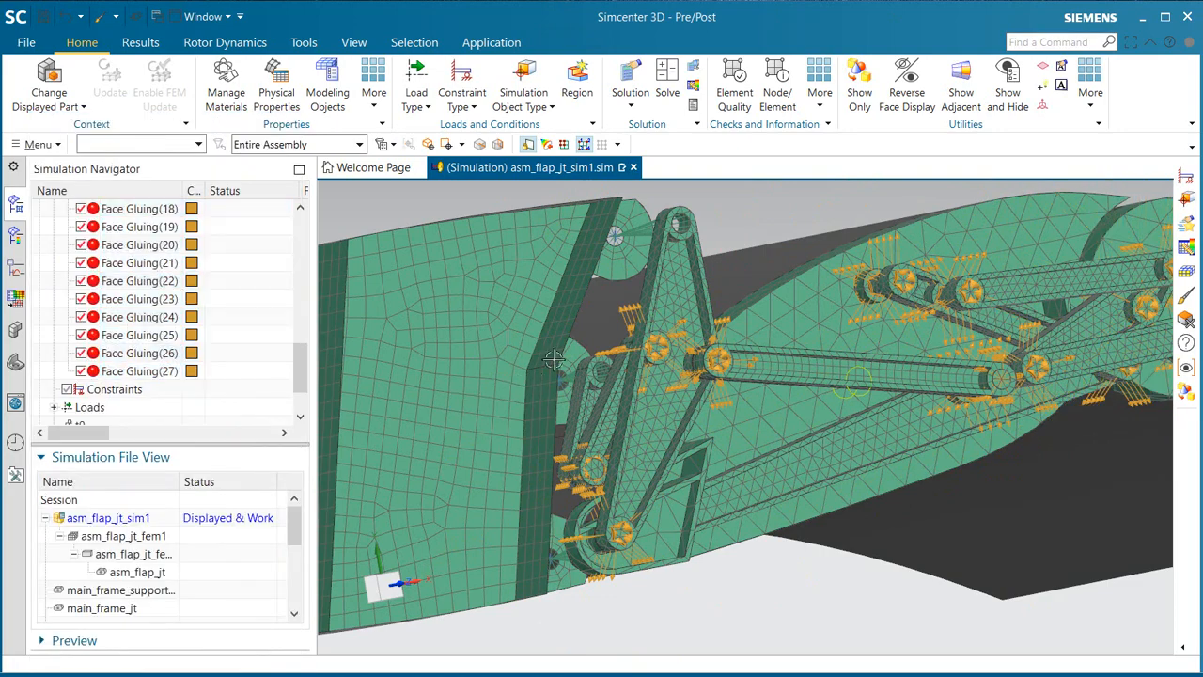
Step: Apply a Fixed Constraint to the three upper and three lower outer edge faces of the front shell frame
scroll(556, 372, down, 3)
middle_drag(564, 377, 592, 385)
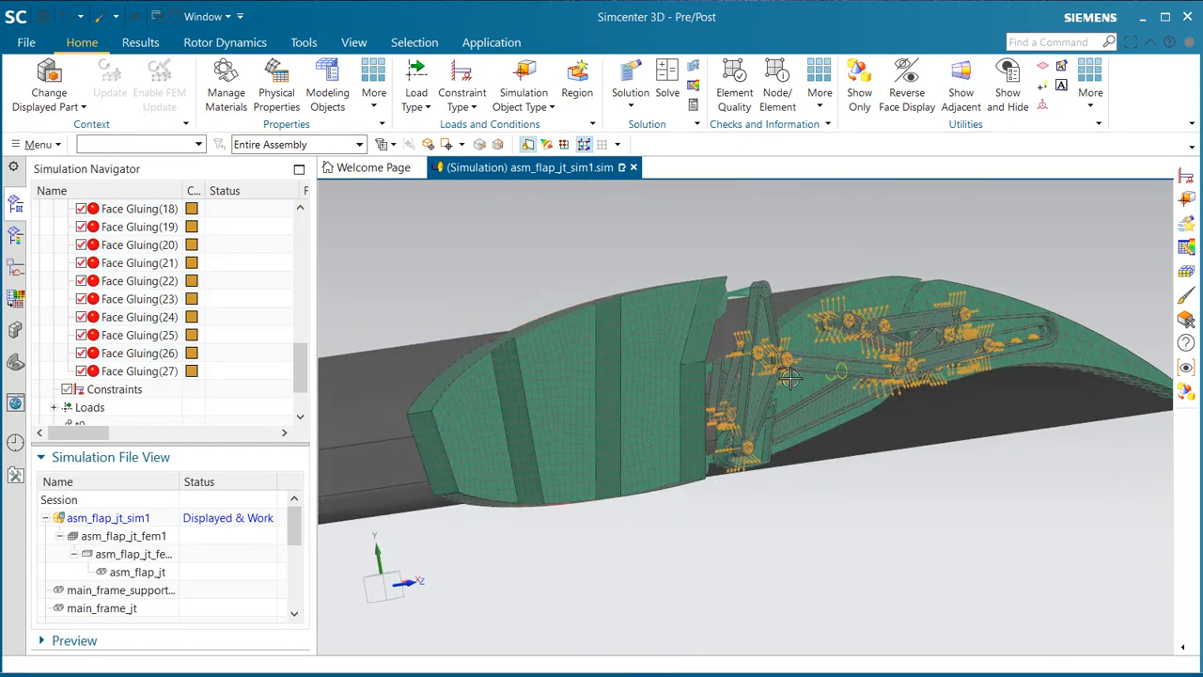
click(459, 106)
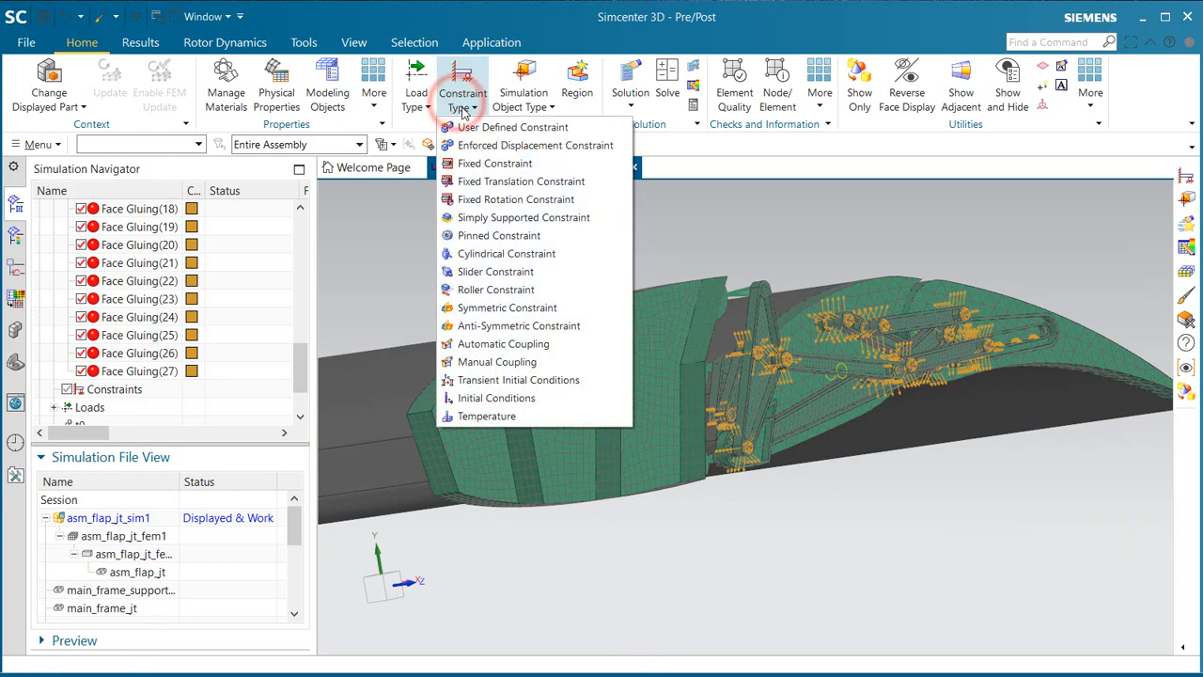
click(492, 162)
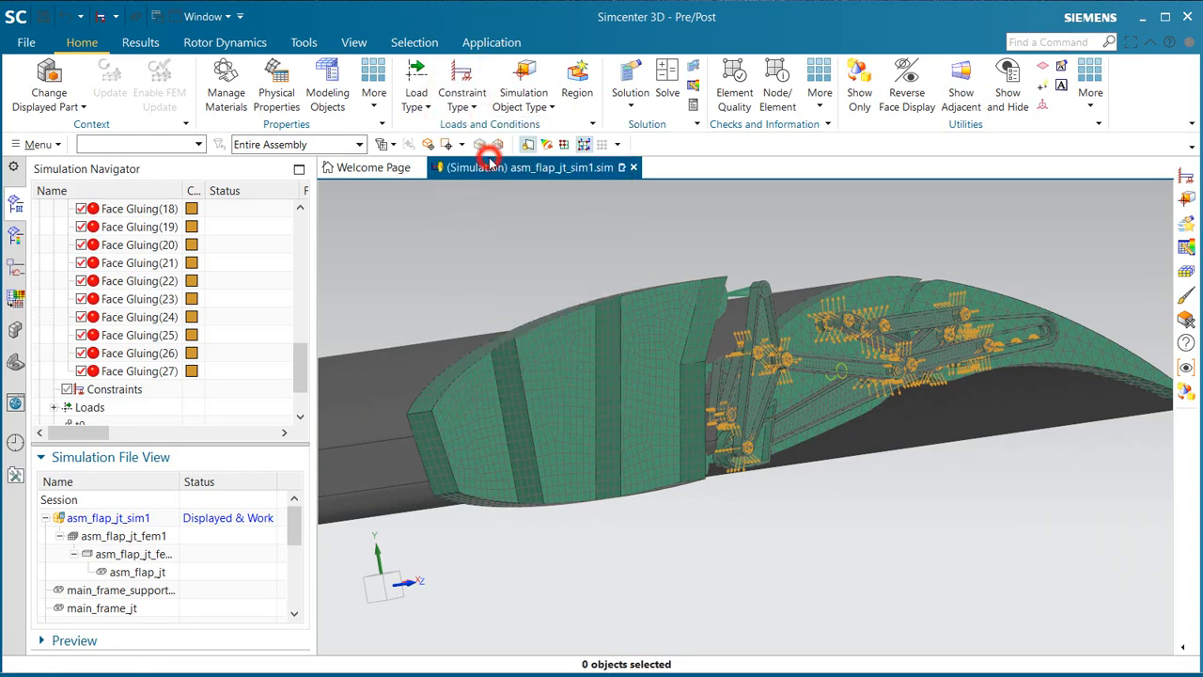
click(476, 354)
middle_drag(620, 315, 738, 430)
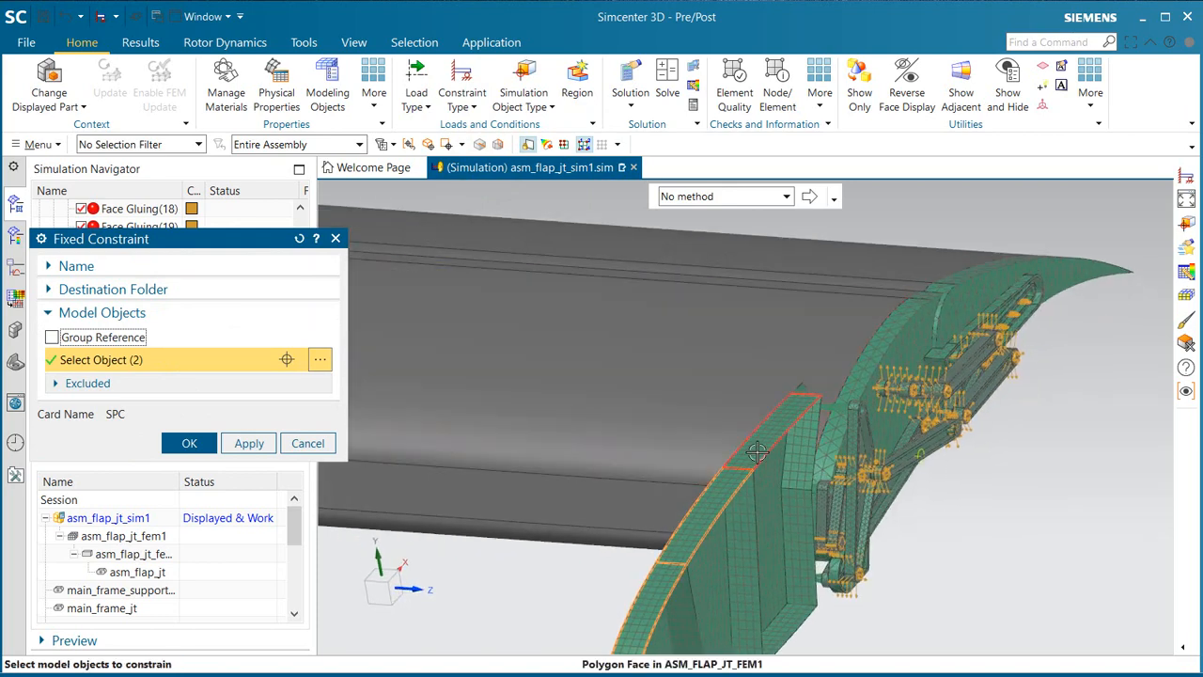
scroll(709, 327, down, 4)
scroll(710, 482, up, 8)
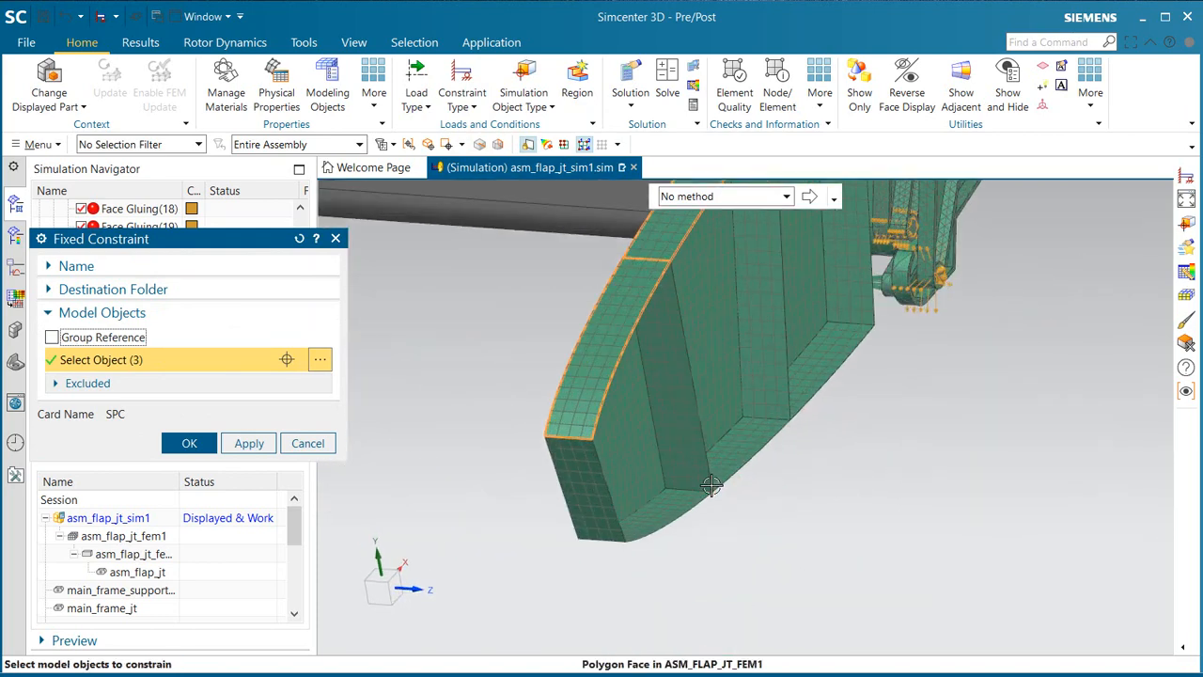
click(669, 513)
click(763, 440)
click(864, 322)
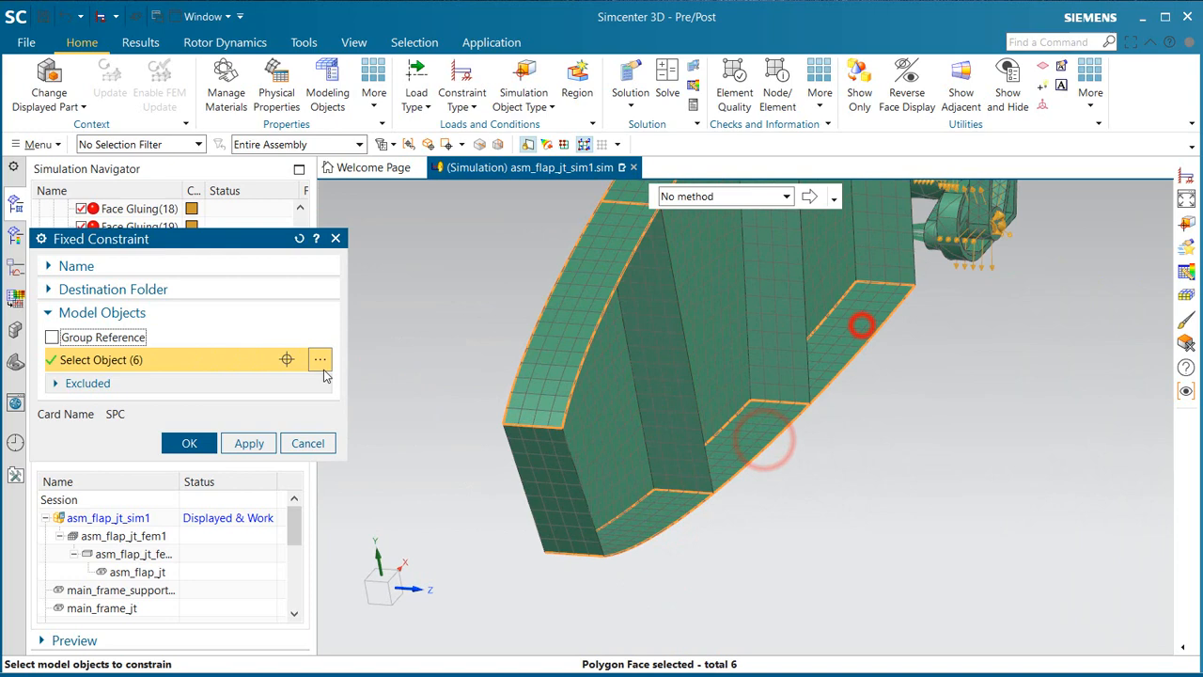
click(189, 443)
Step: Start a User Defined Constraint of type SPC and set DOF3, DOF4 and DOF5 to Fixed, leaving the other degrees of freedom Free
click(463, 94)
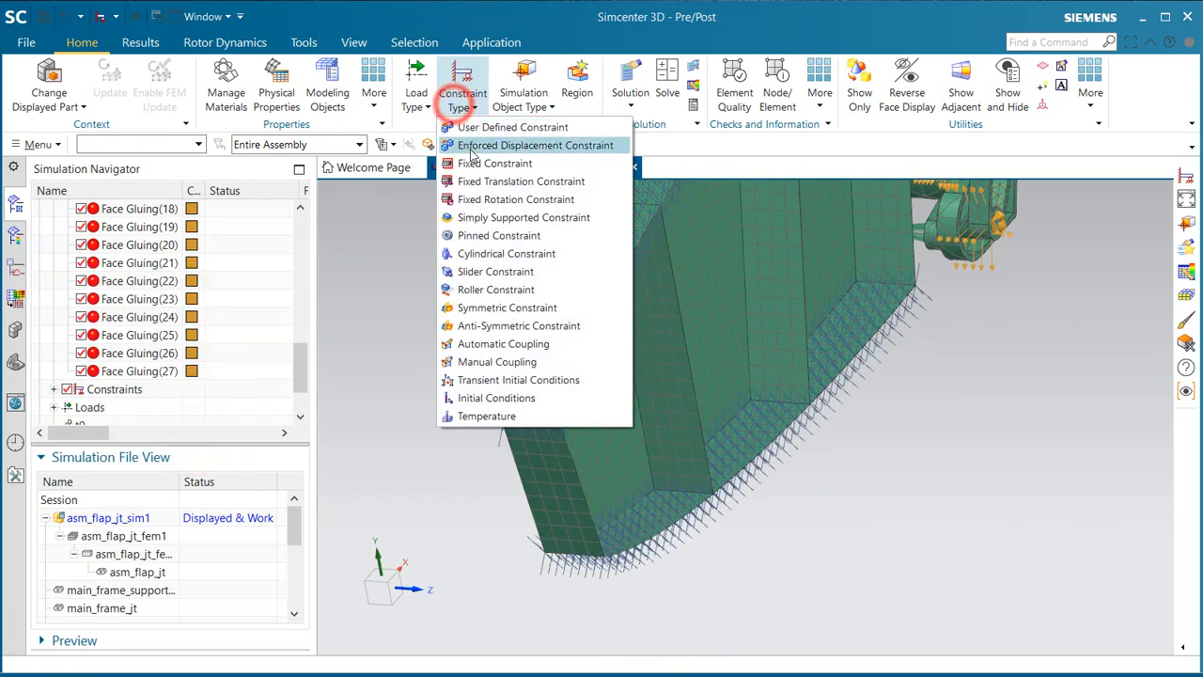
click(487, 129)
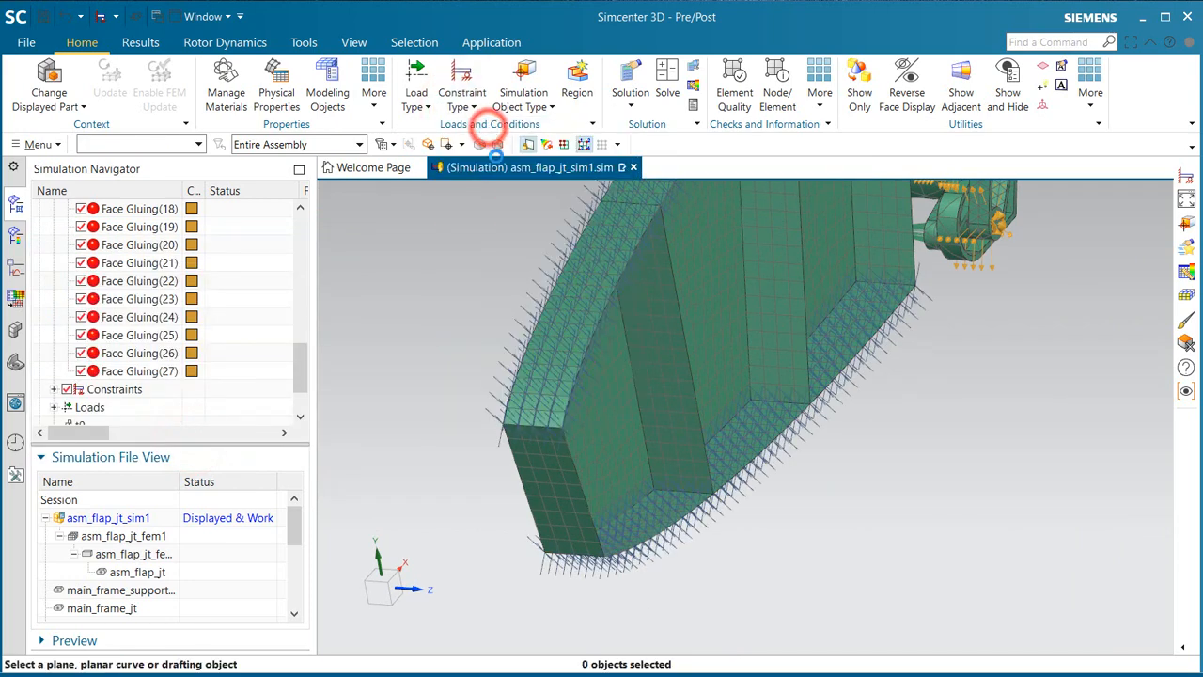
scroll(831, 519, down, 3)
scroll(831, 534, down, 3)
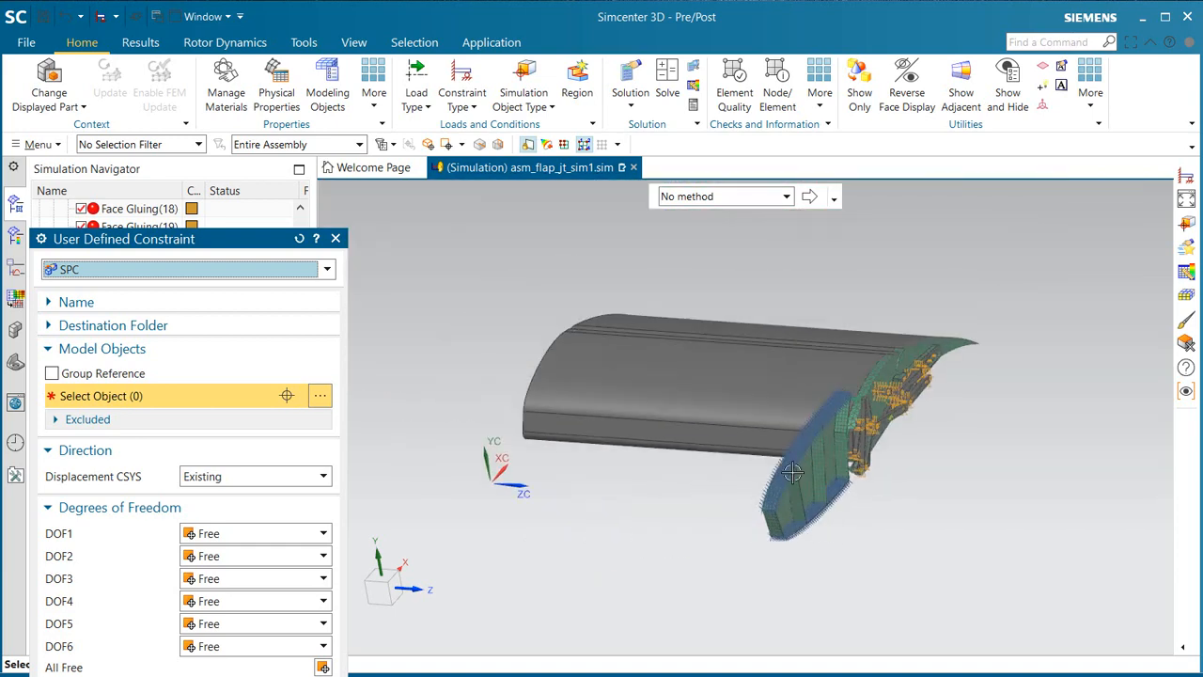
middle_drag(832, 531, 859, 424)
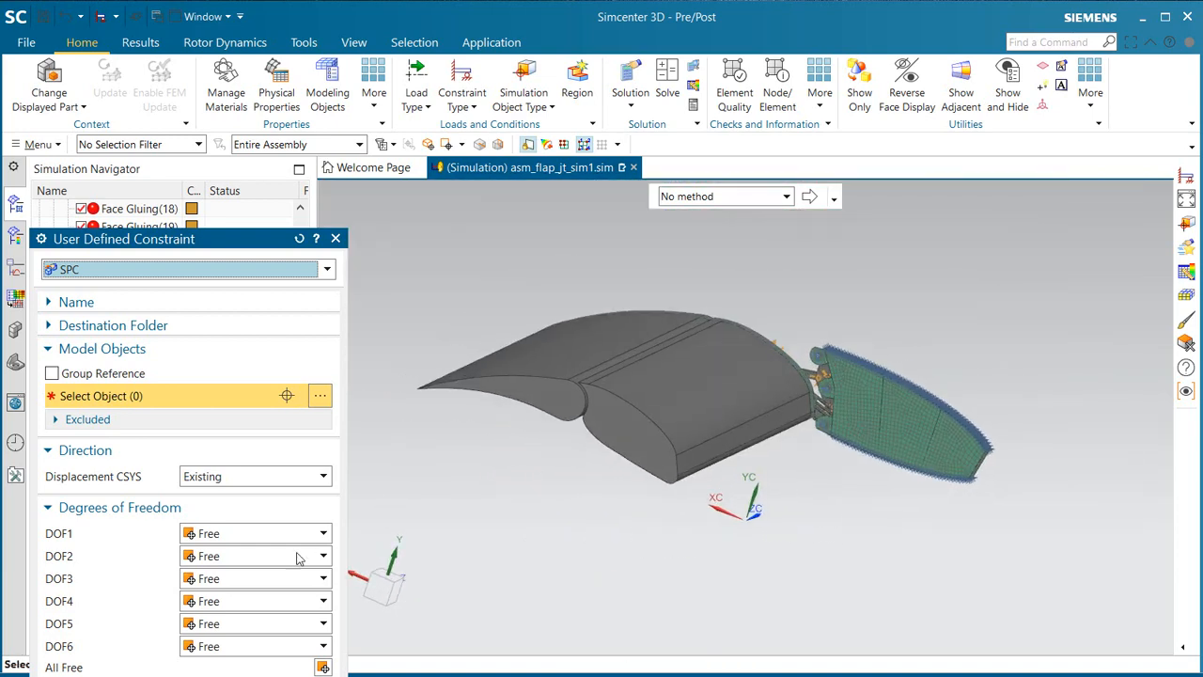
click(261, 579)
click(249, 613)
click(250, 604)
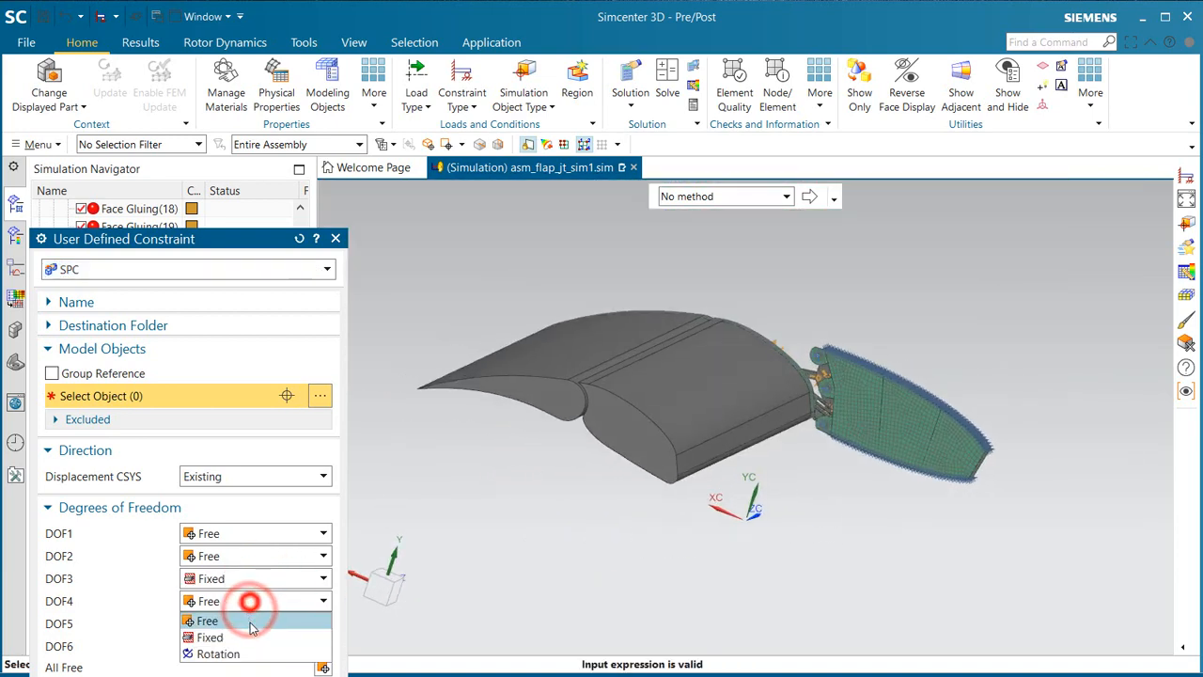
click(246, 637)
click(242, 624)
click(237, 654)
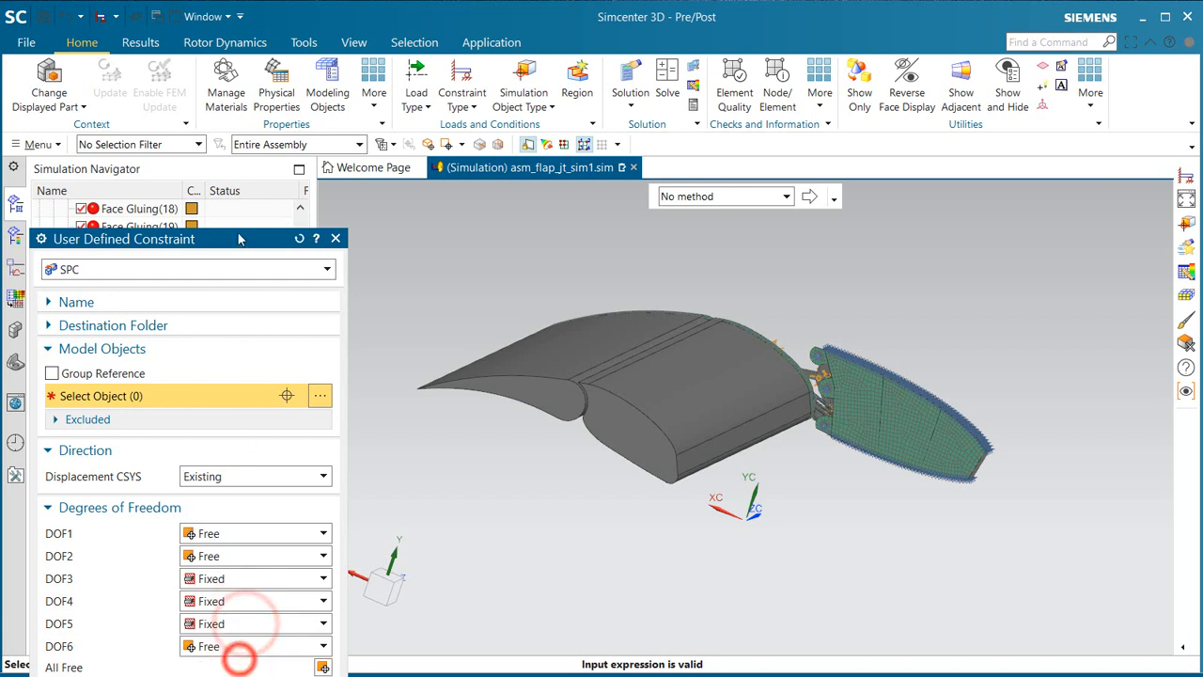
Step: Assign the user-defined constraint to the end faces of the middle and rear flap sections opposite the linkage and create it
drag(239, 244, 253, 116)
click(528, 396)
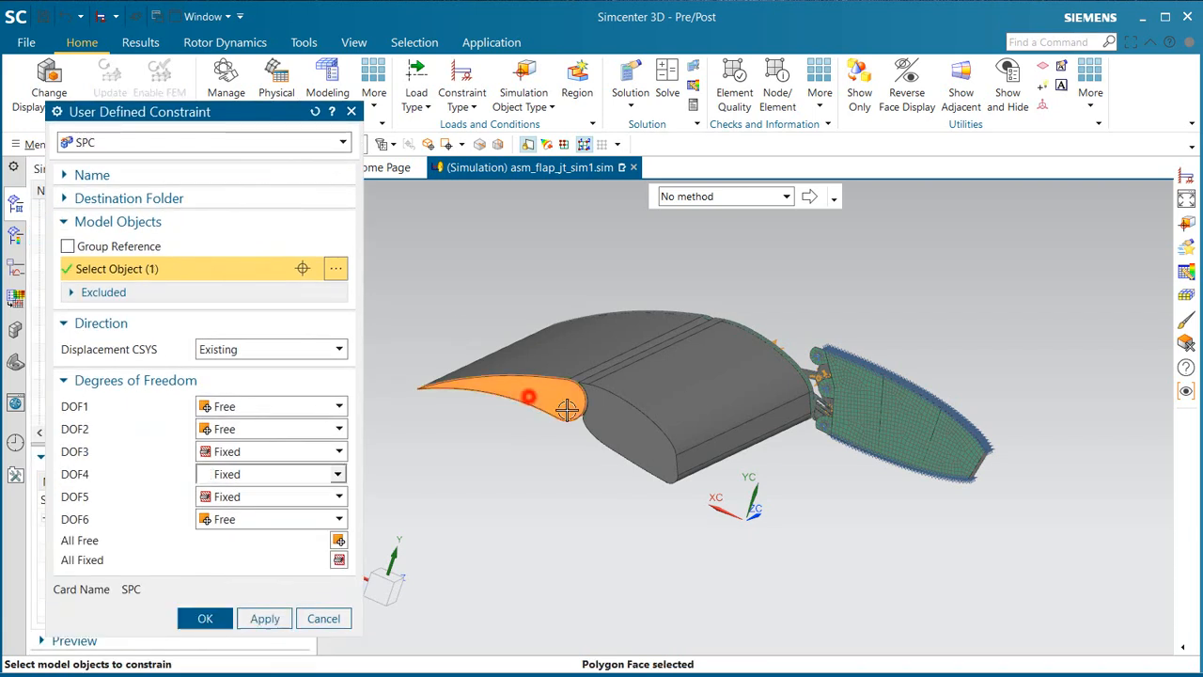
click(614, 426)
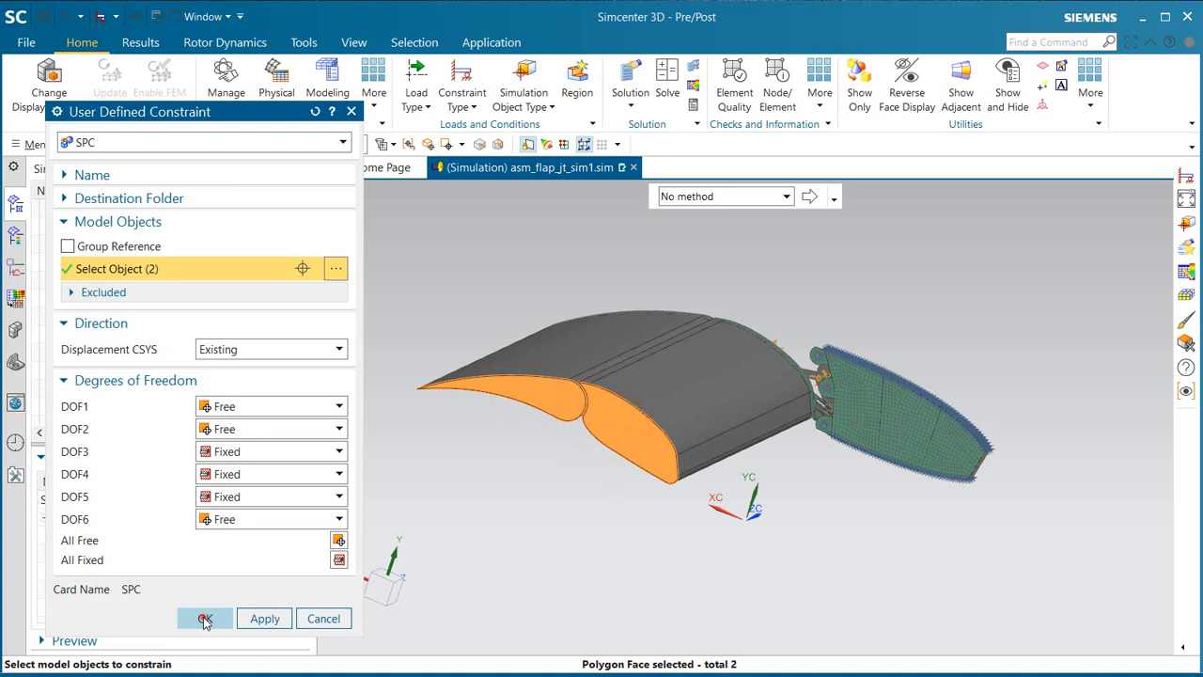
click(205, 618)
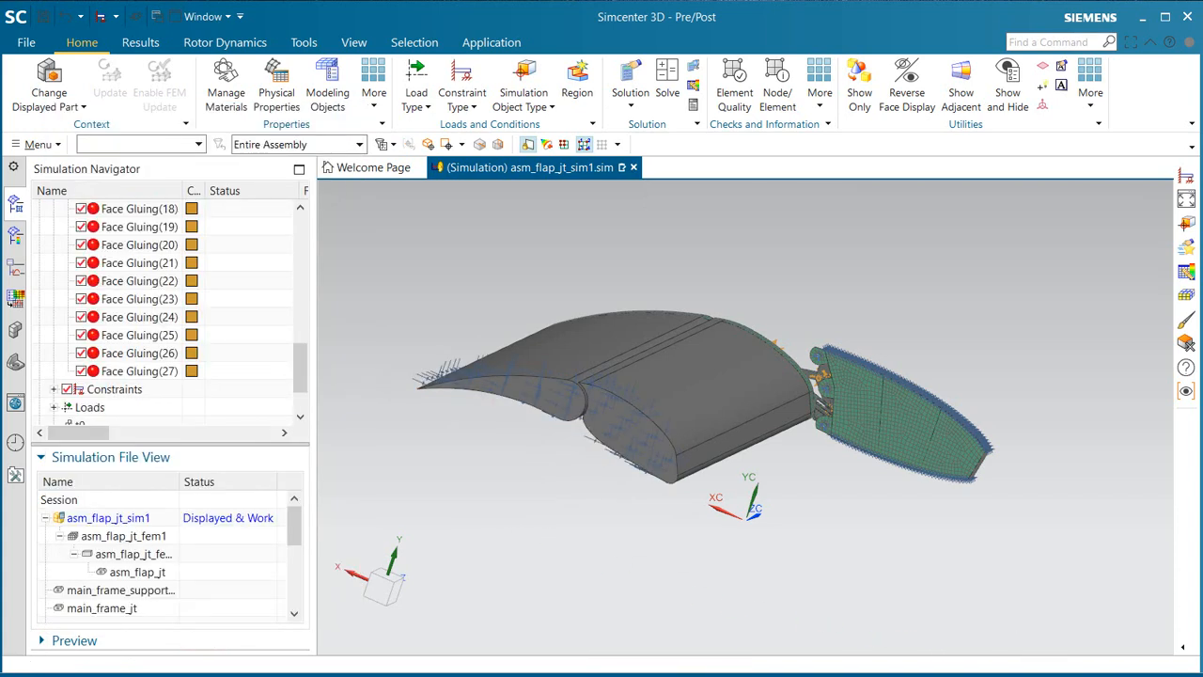
middle_drag(924, 556, 798, 527)
scroll(859, 437, up, 2)
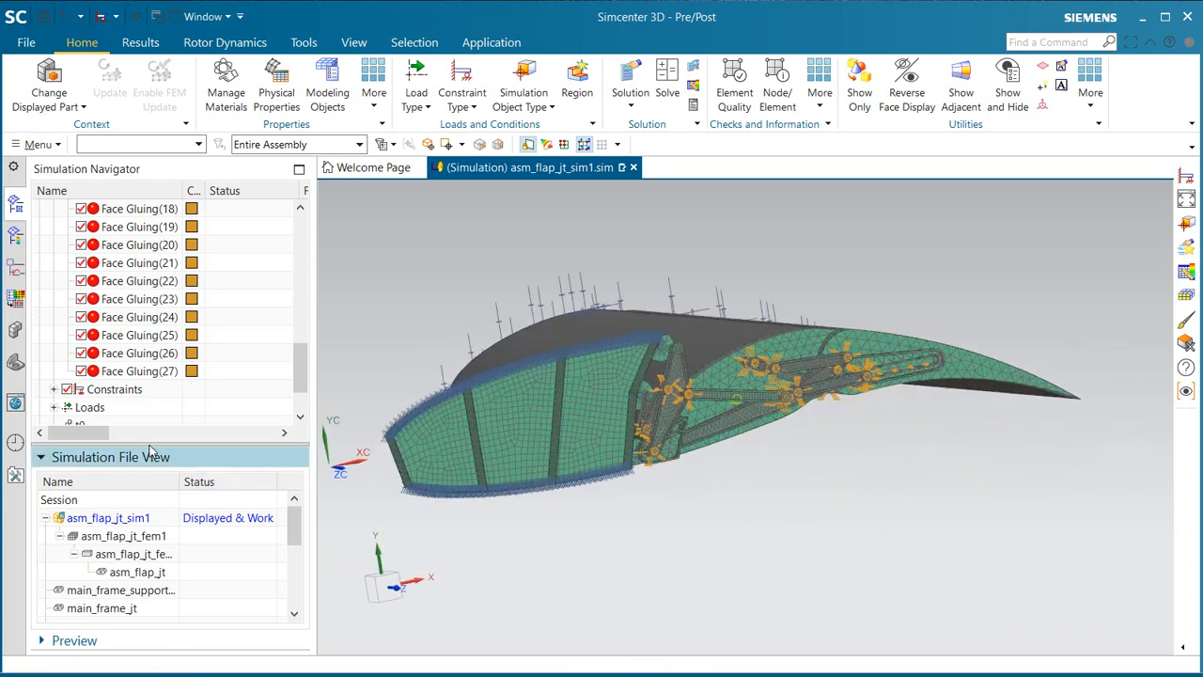
scroll(191, 370, down, 2)
click(40, 406)
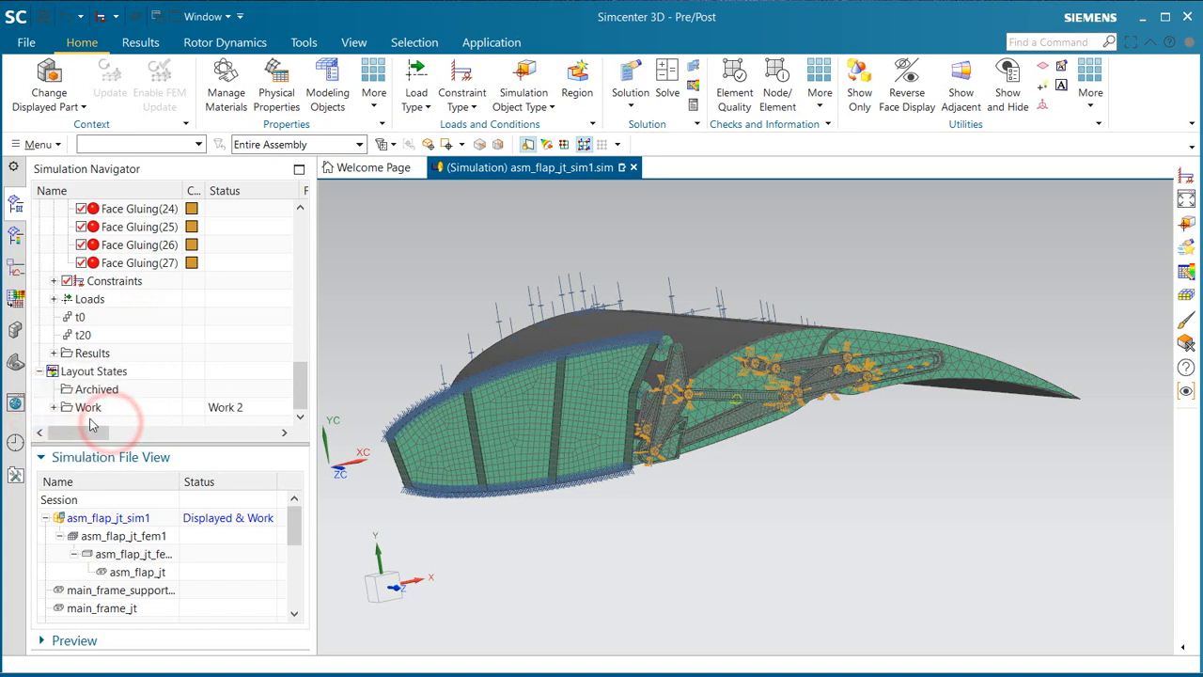
click(52, 407)
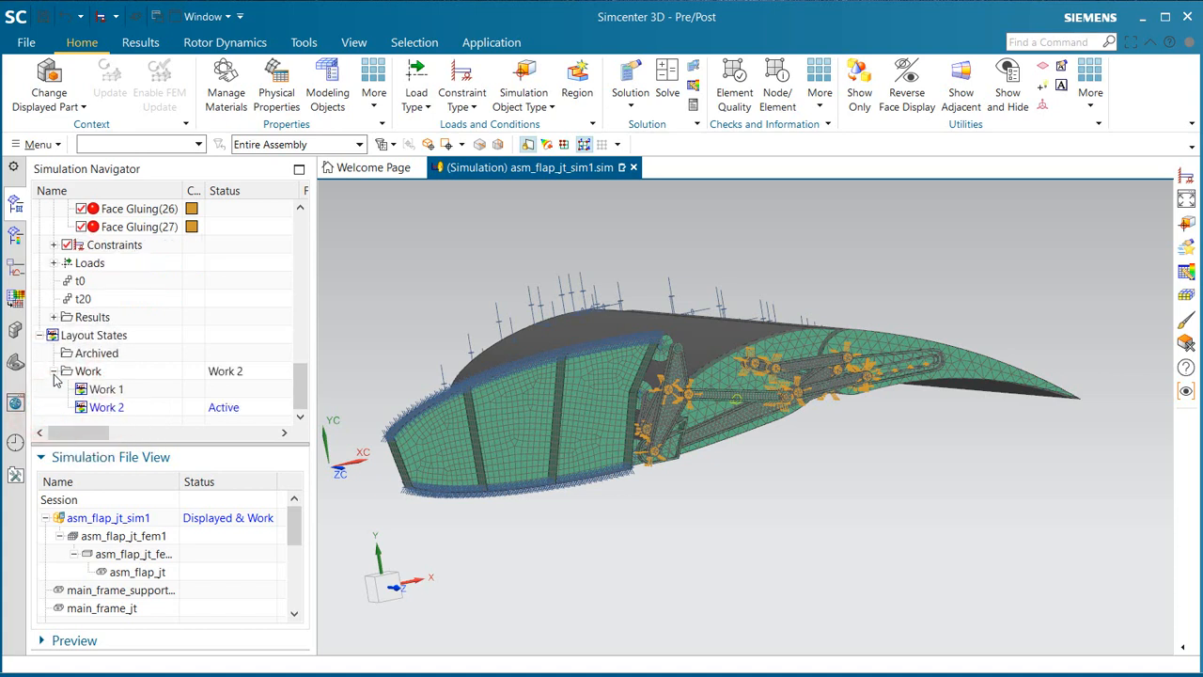
click(54, 374)
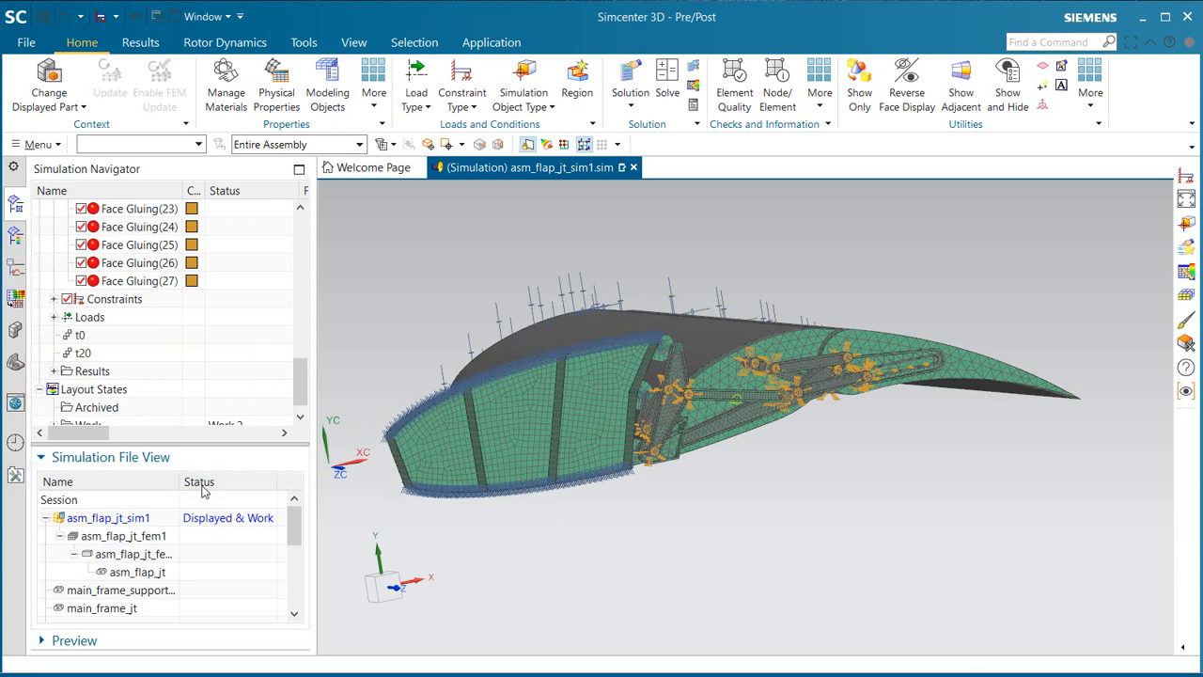
Step: Make asm_flap_jt_fem1 the displayed and work part and add the large enclosing flow-domain body to the FEM's bodies to use
double_click(127, 532)
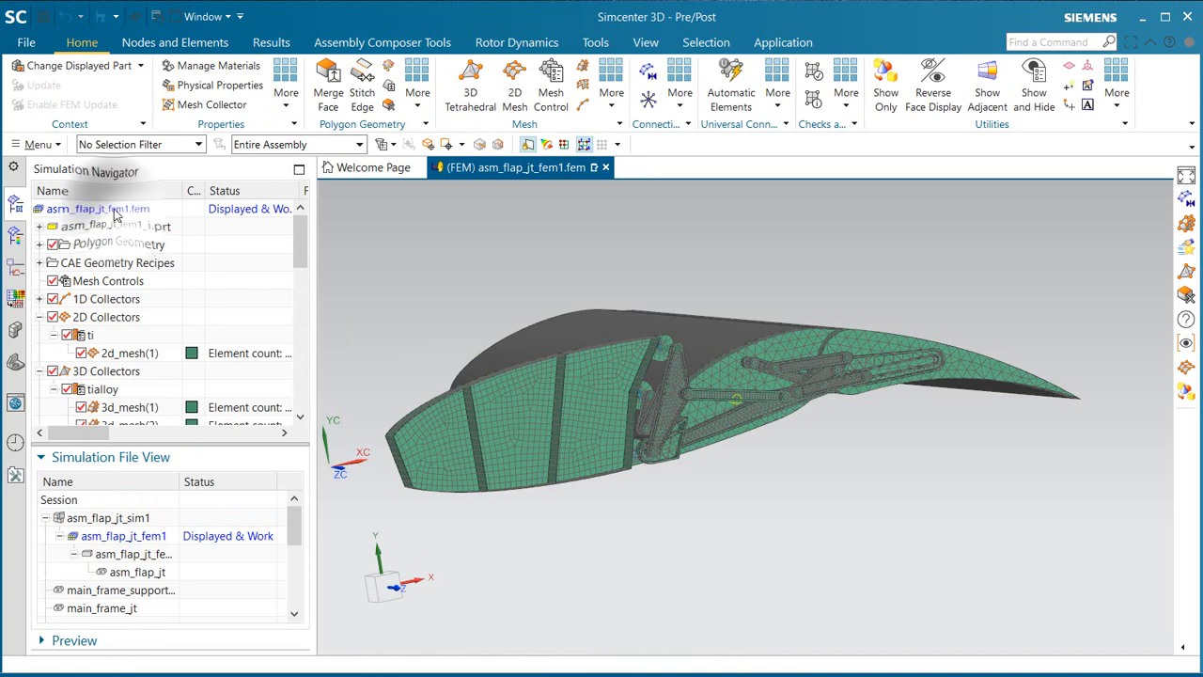
right_click(129, 209)
click(158, 286)
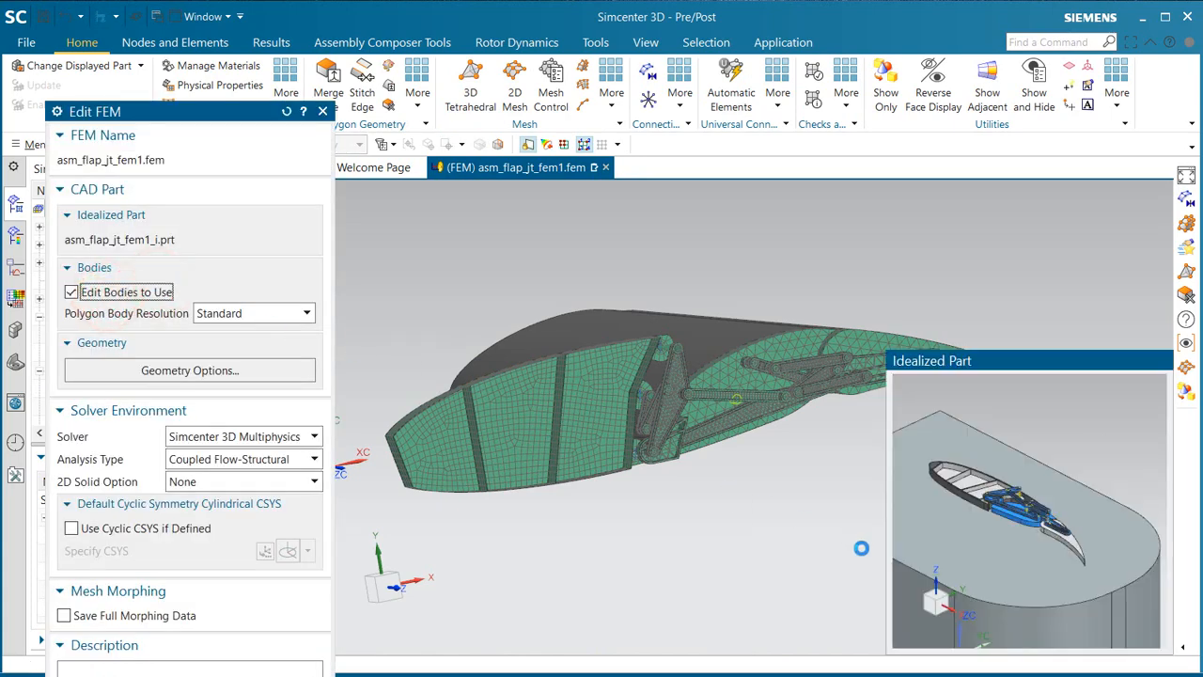
click(1007, 484)
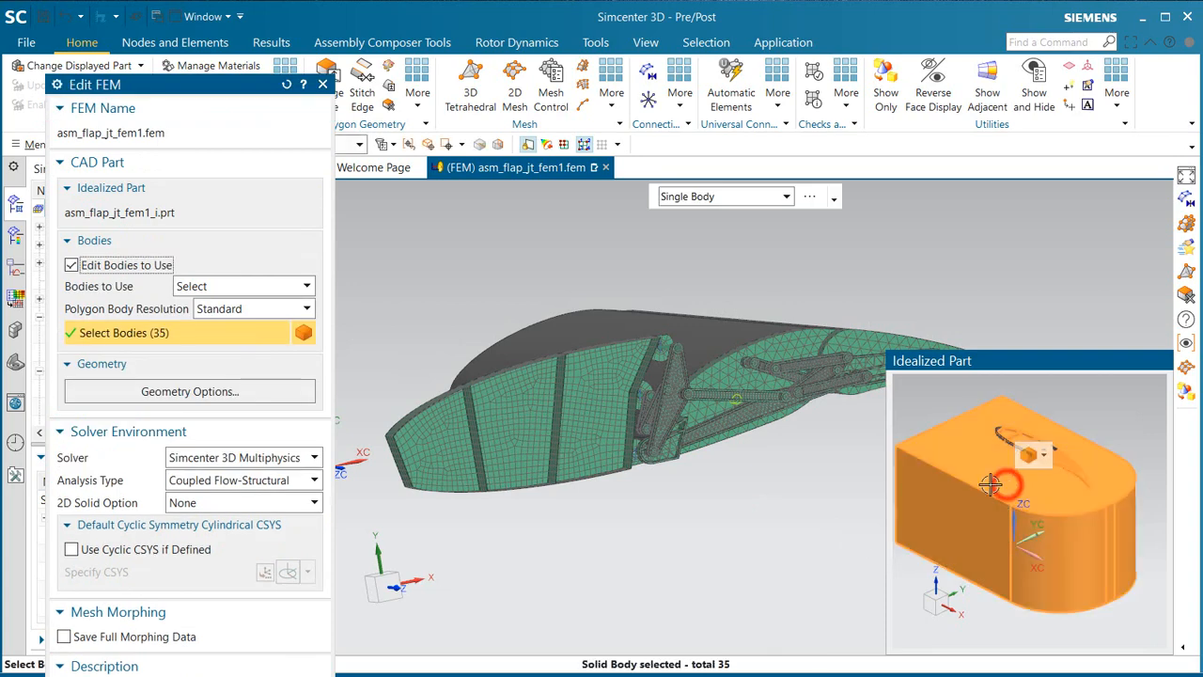
middle_click(794, 467)
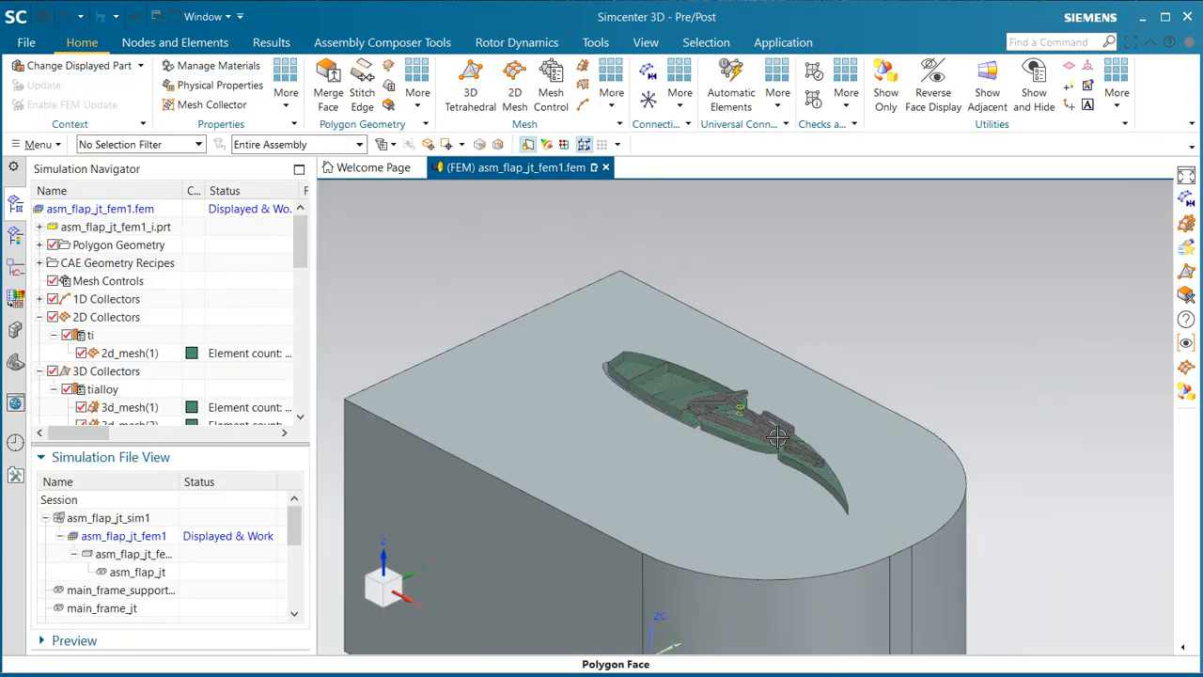
Step: Automatically create Mesh Mating Conditions between the enclosing flow domain and the middle and rear flap bodies, using All Pairs and a 0.001 in search distance
middle_drag(666, 438, 658, 325)
scroll(714, 583, down, 5)
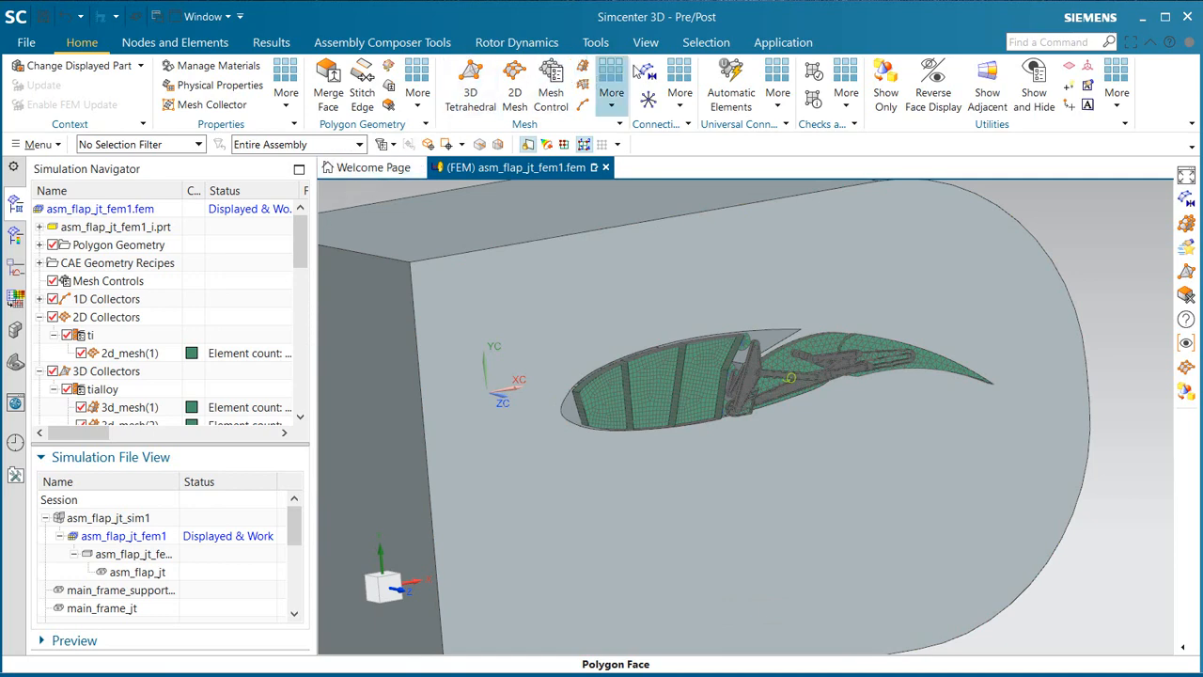
click(648, 70)
click(627, 263)
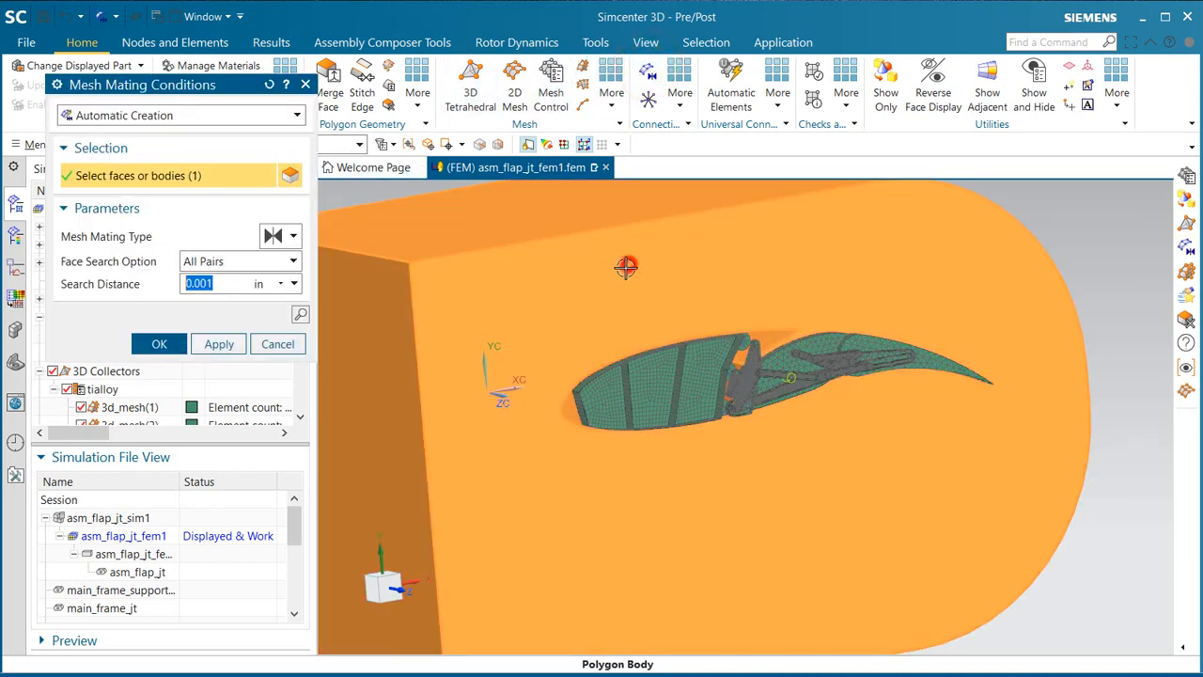
middle_drag(558, 314, 611, 351)
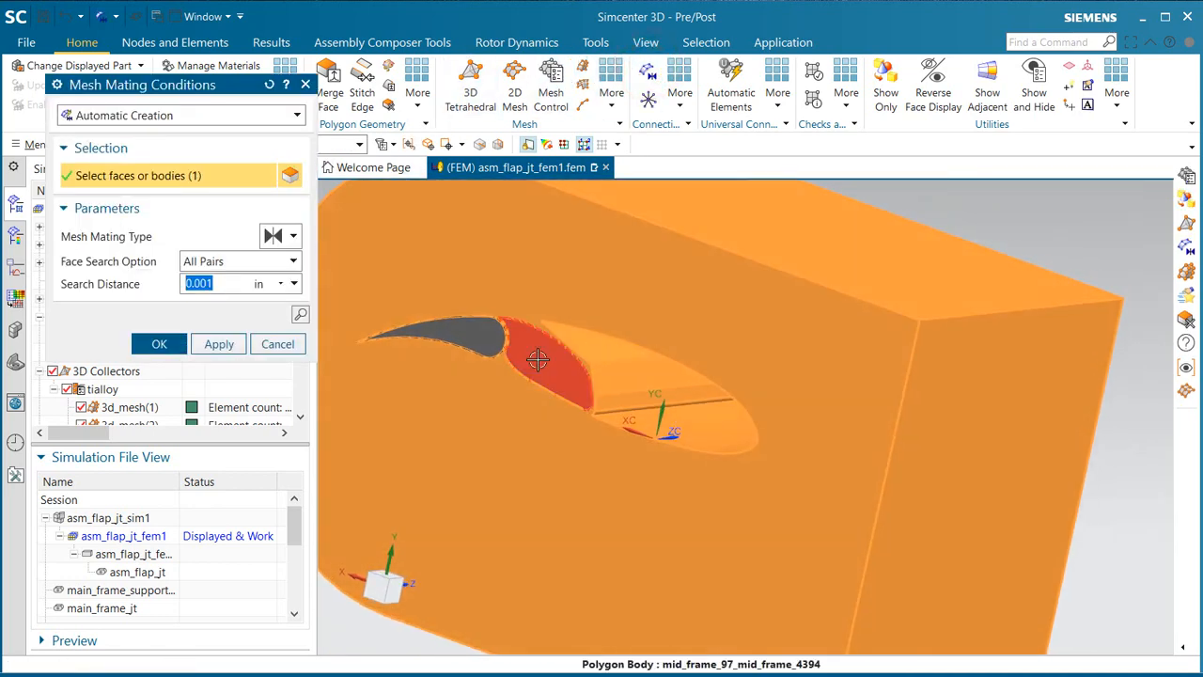
click(536, 358)
click(469, 338)
click(158, 343)
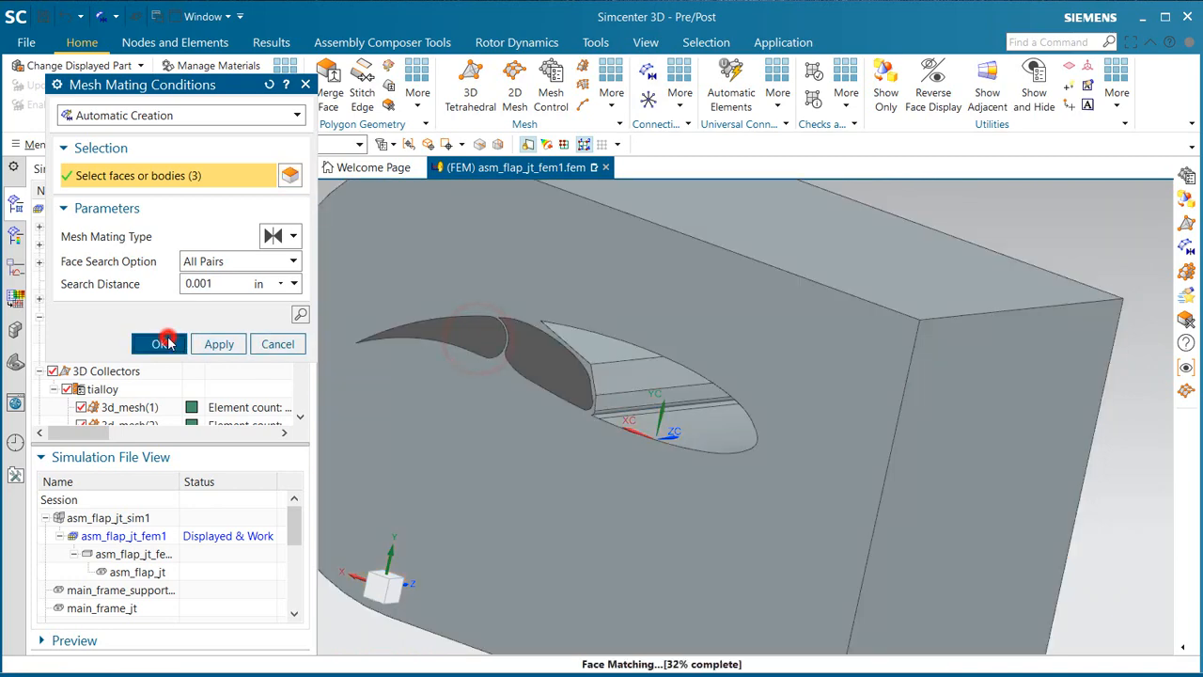
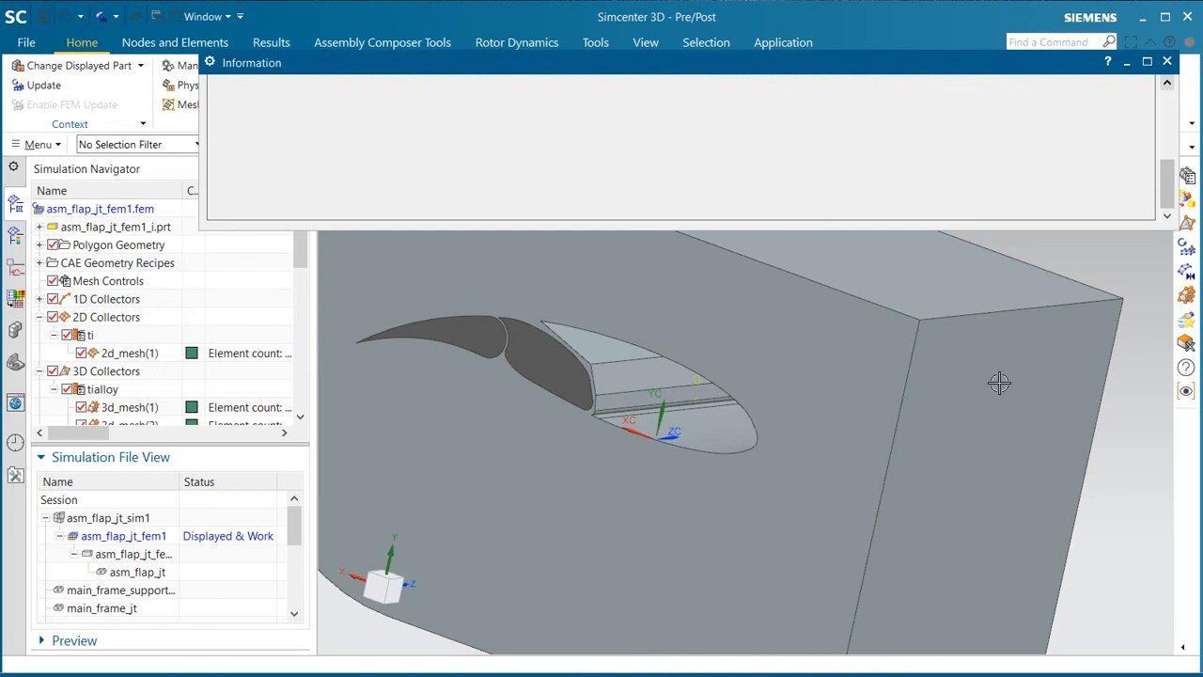
Step: Start a Size on Edge mesh control and select the curved edges of the wing-shaped cutout in the flow domain using Tangent Continuous Edges
click(946, 227)
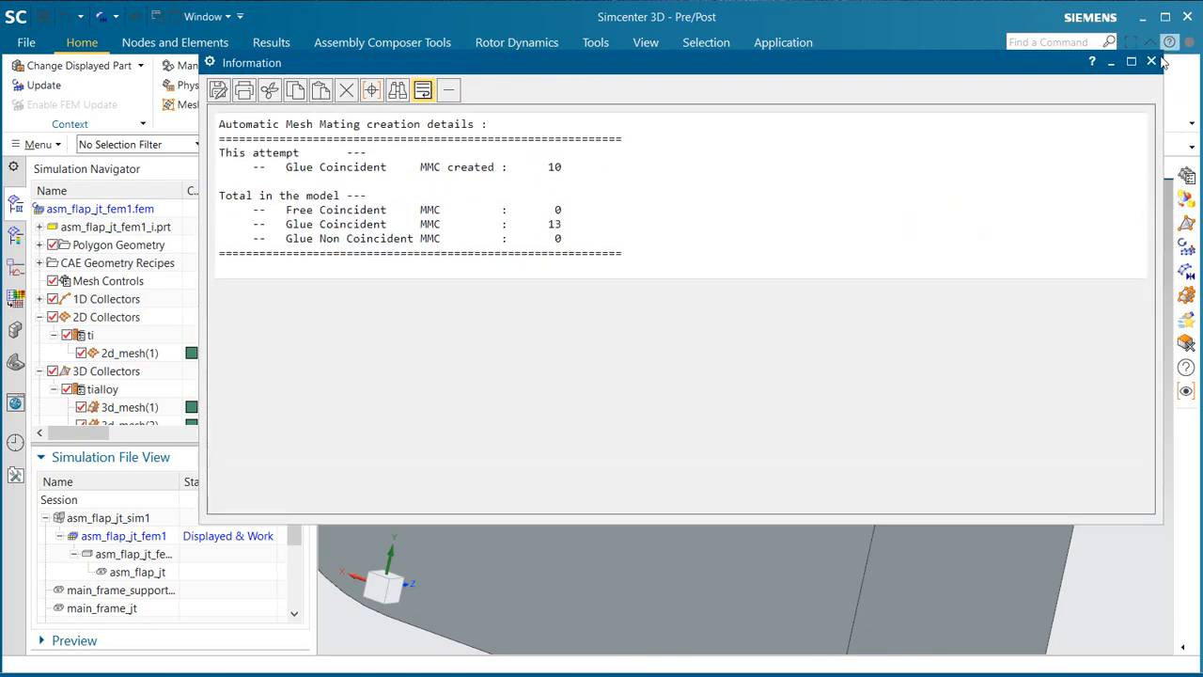
click(1151, 61)
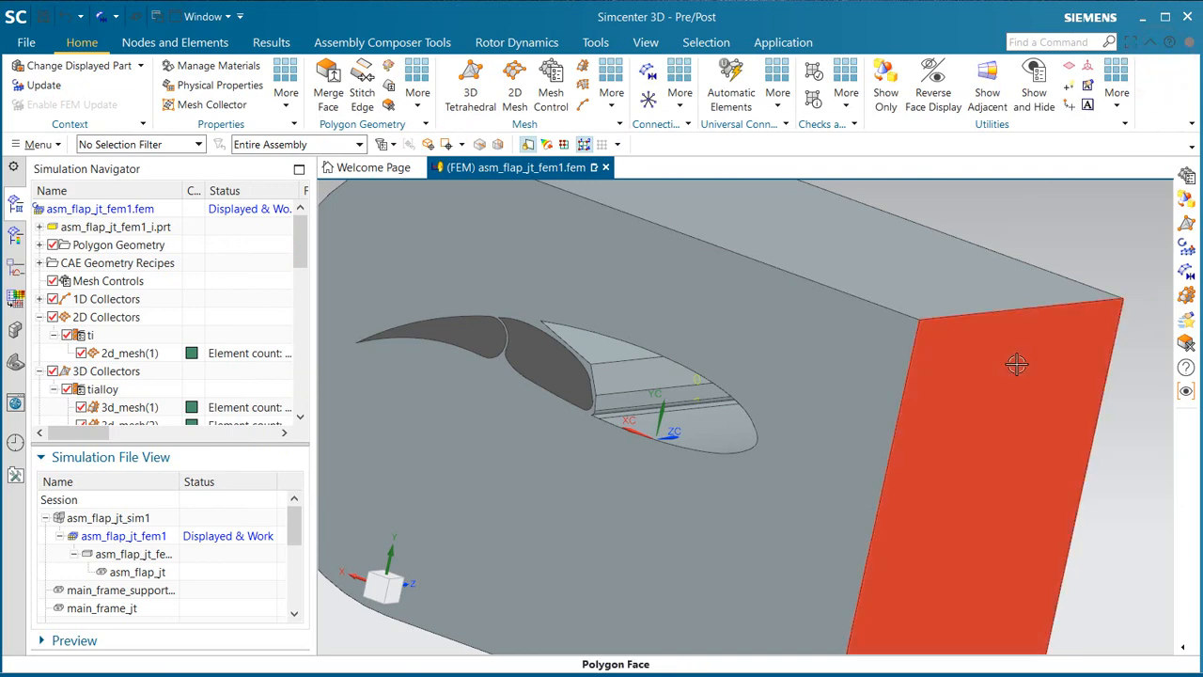
middle_drag(1015, 360, 1022, 355)
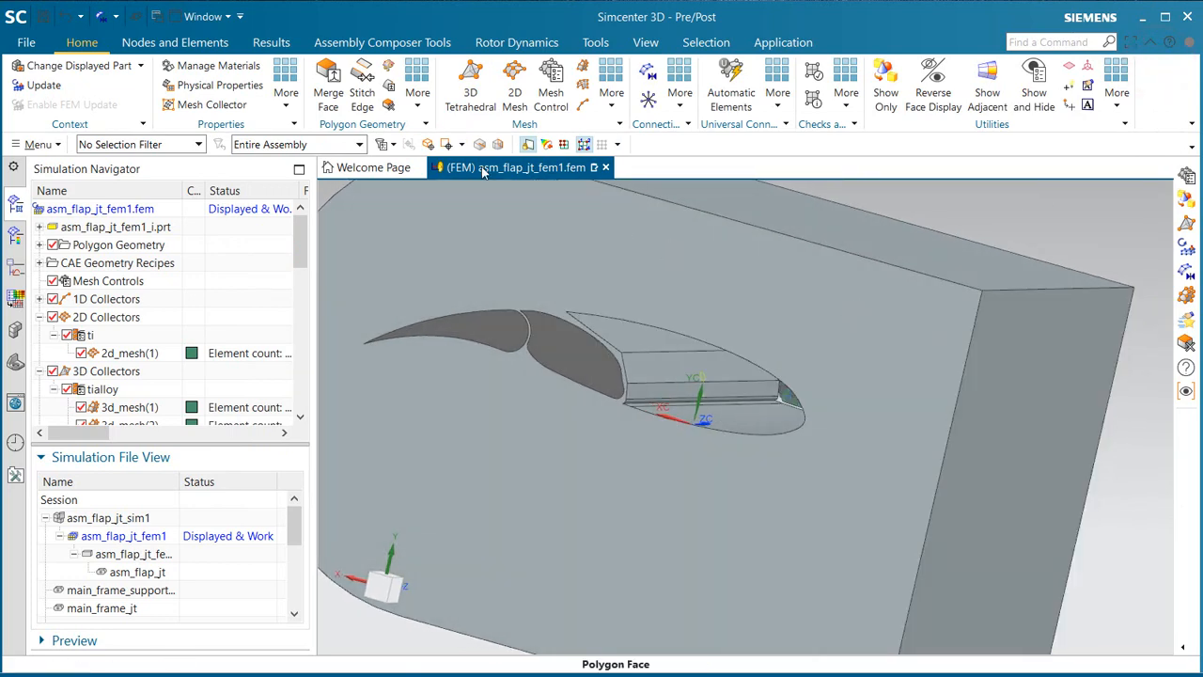
click(548, 103)
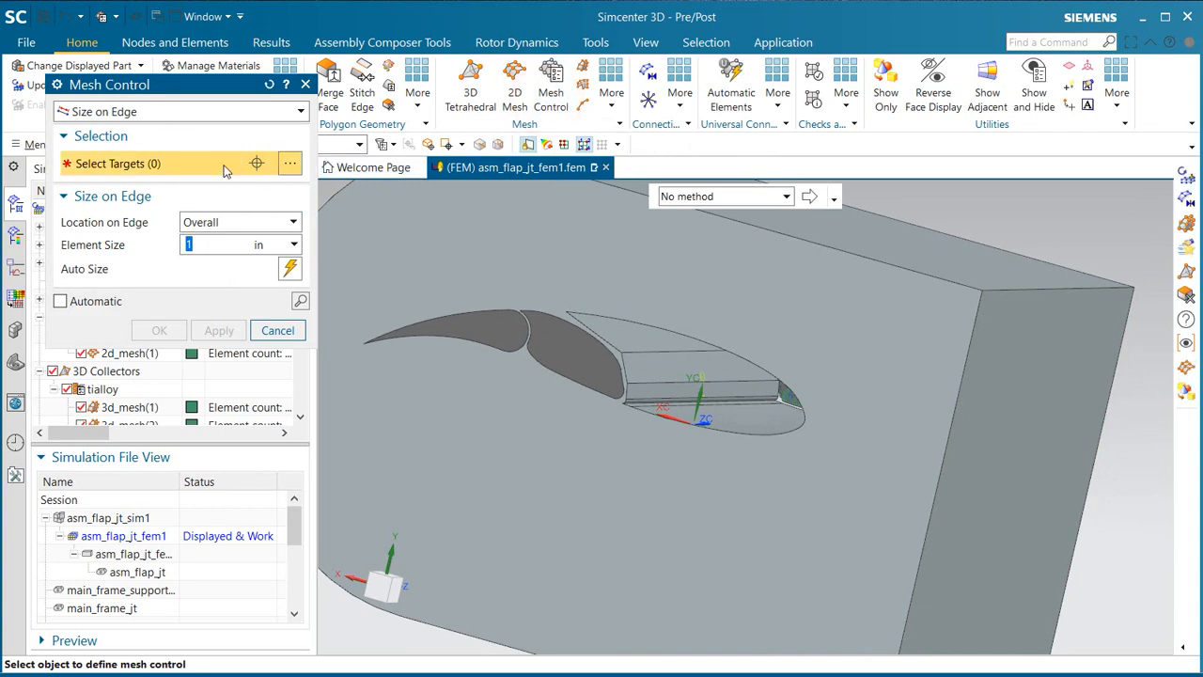
click(700, 197)
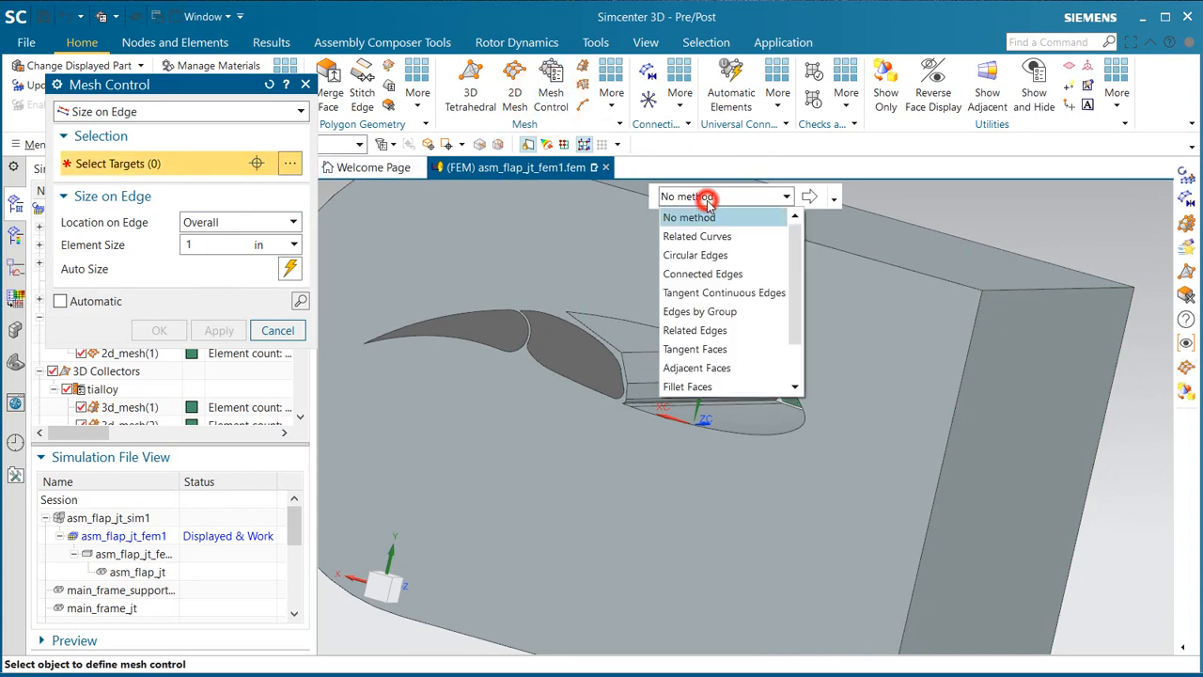
click(725, 288)
click(719, 434)
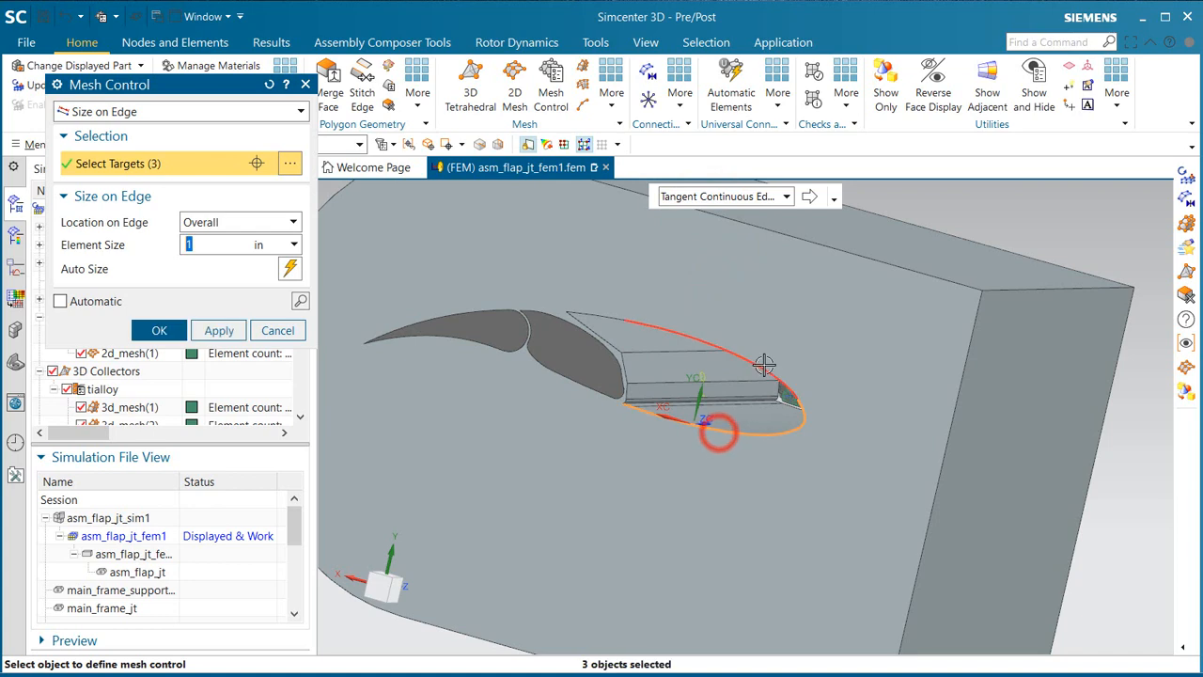
click(764, 364)
scroll(627, 344, up, 3)
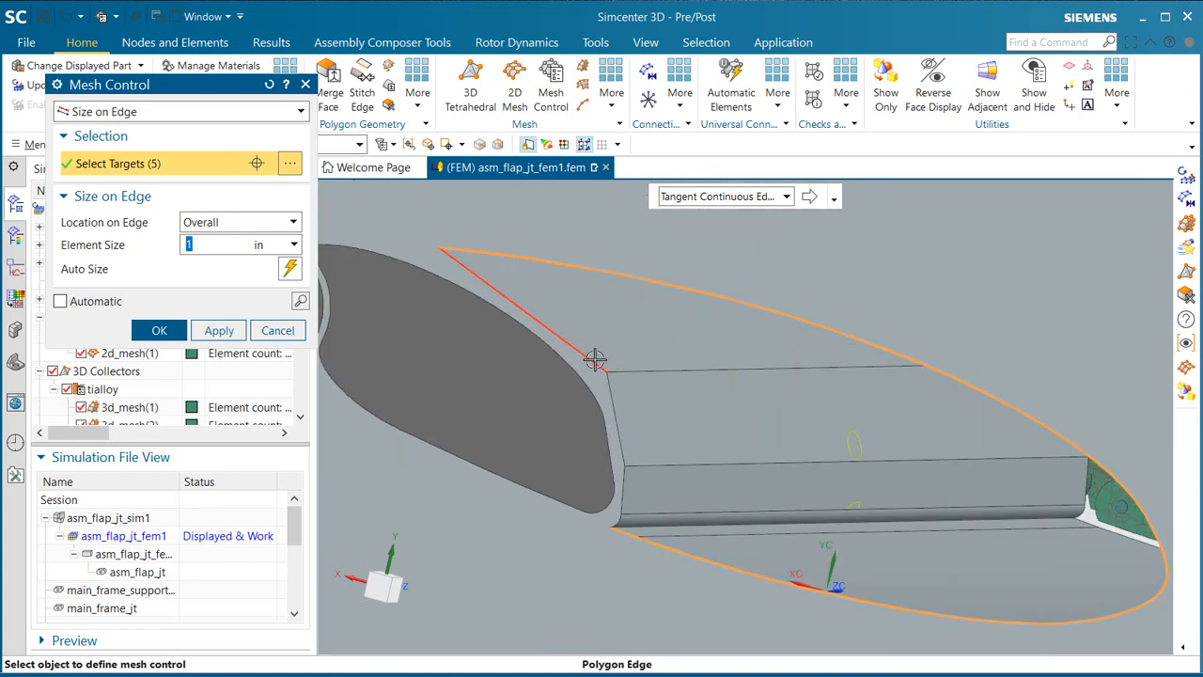
Step: Add the cutout edges facing the middle flap section to the selection and create the mesh control with a 0.5 in element size
click(595, 358)
click(617, 413)
scroll(617, 414, up, 3)
click(615, 511)
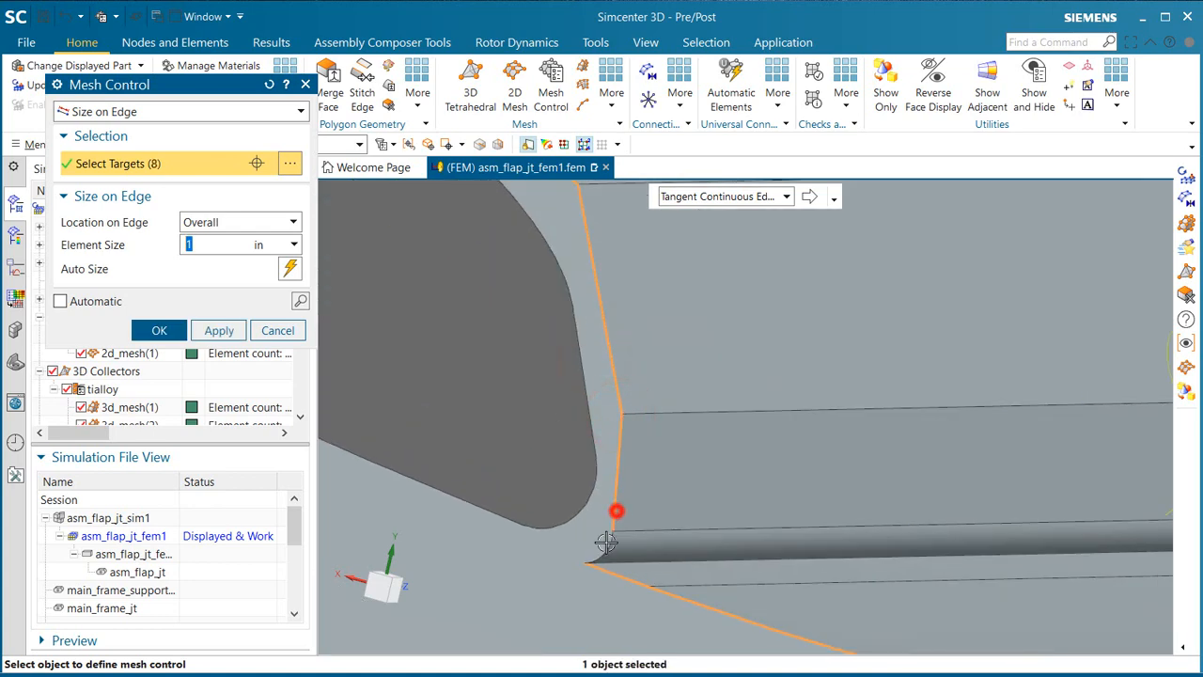
click(606, 542)
scroll(655, 386, down, 4)
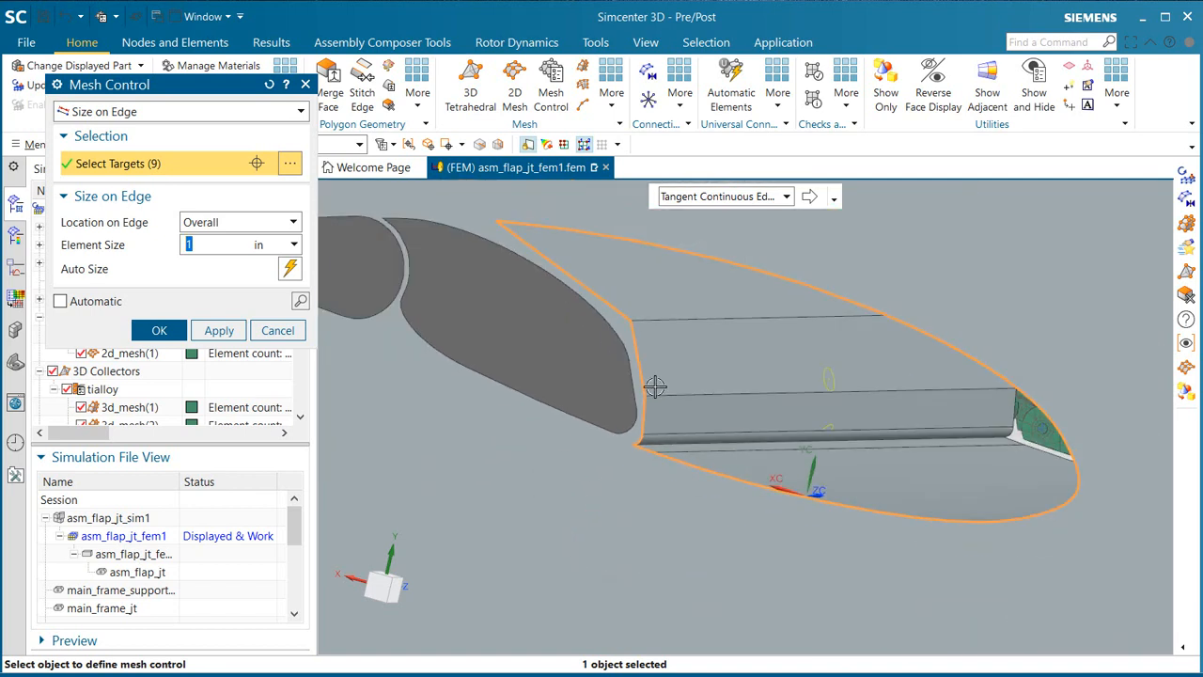
scroll(655, 386, down, 1)
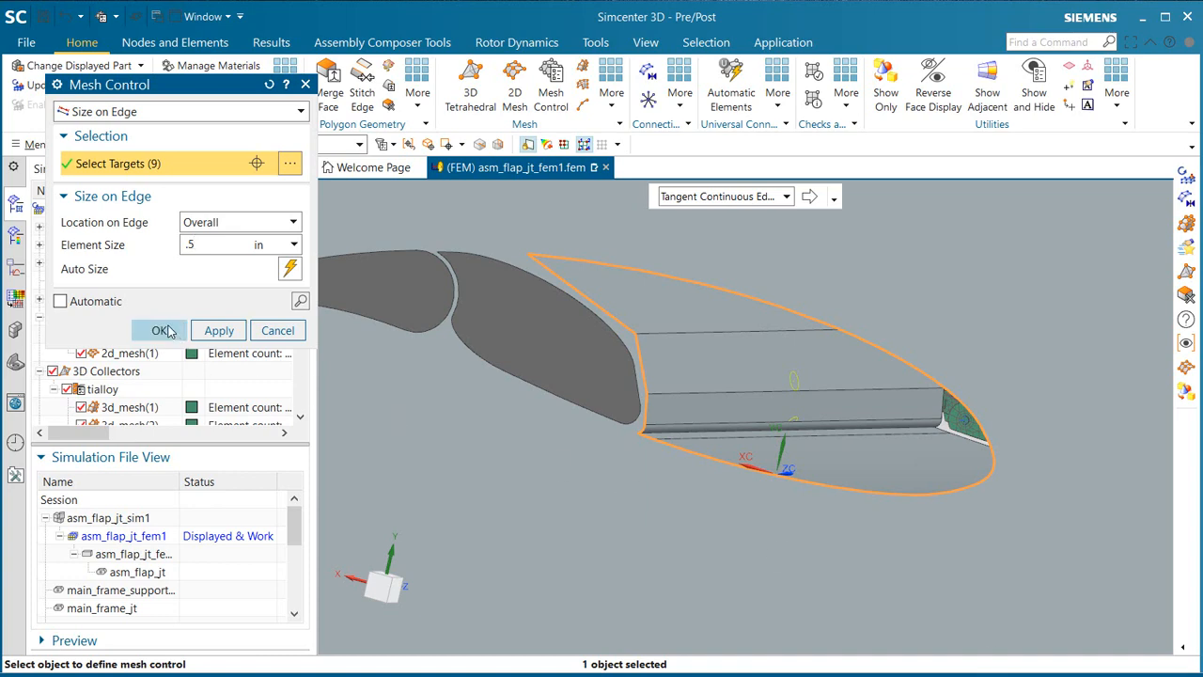
click(160, 330)
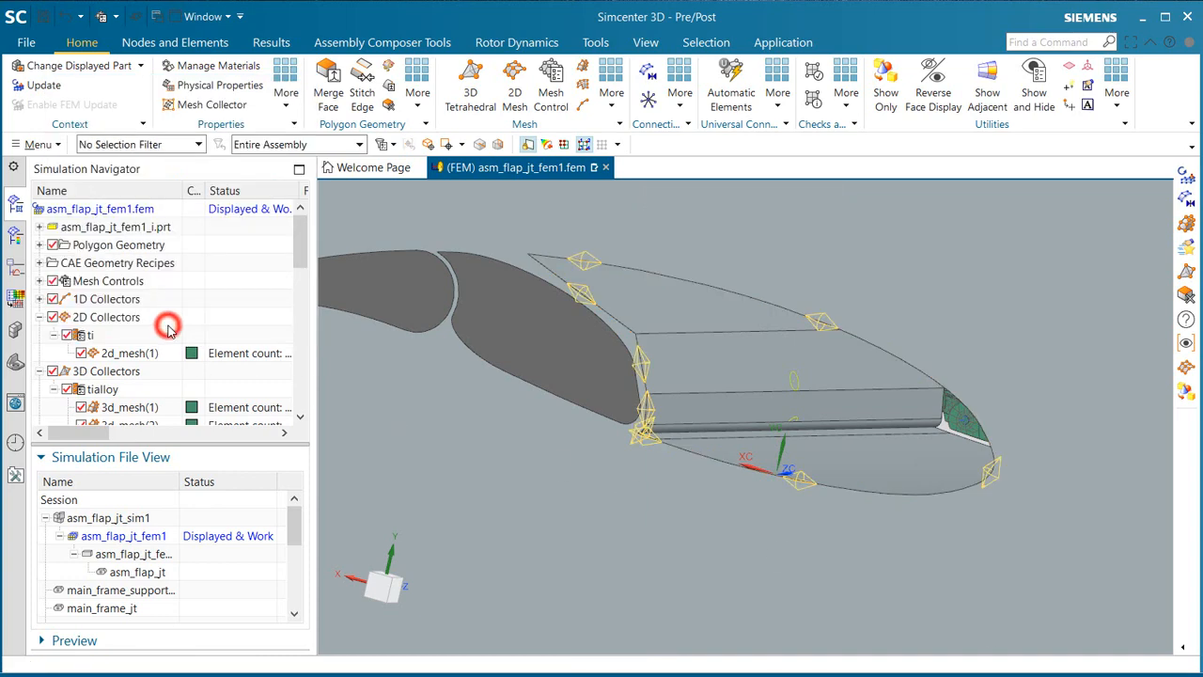
Step: Hide the enclosing flow-domain body, Polygon Body (35), to expose the flap sections
click(38, 245)
drag(299, 235, 301, 313)
click(68, 317)
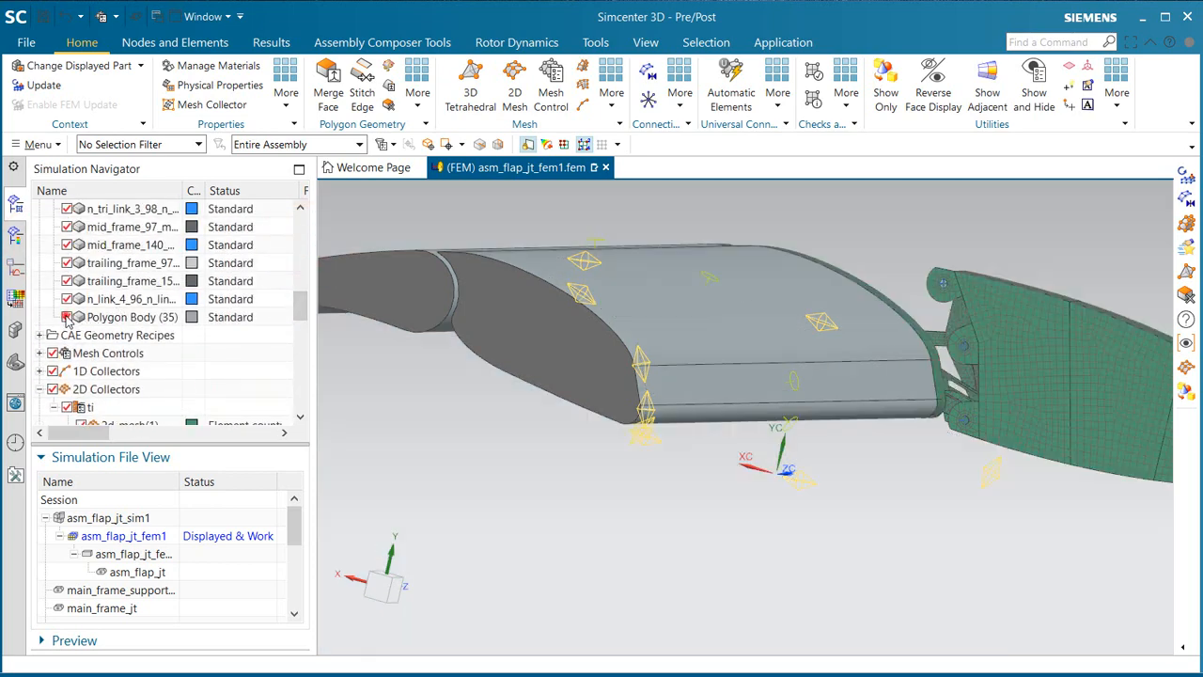
scroll(880, 515, down, 1)
middle_drag(800, 478, 830, 500)
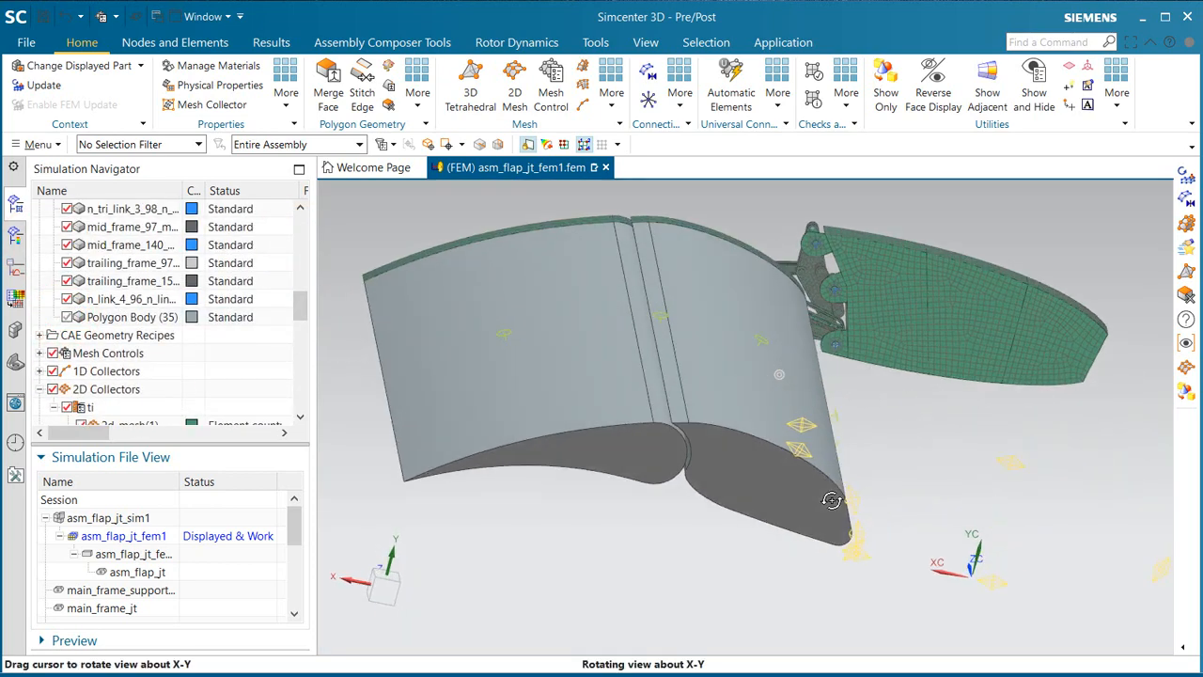
Step: Create a Size on Edge mesh control of 1 in on the two spanwise edges flanking the joint between the middle and rear flap sections
click(550, 100)
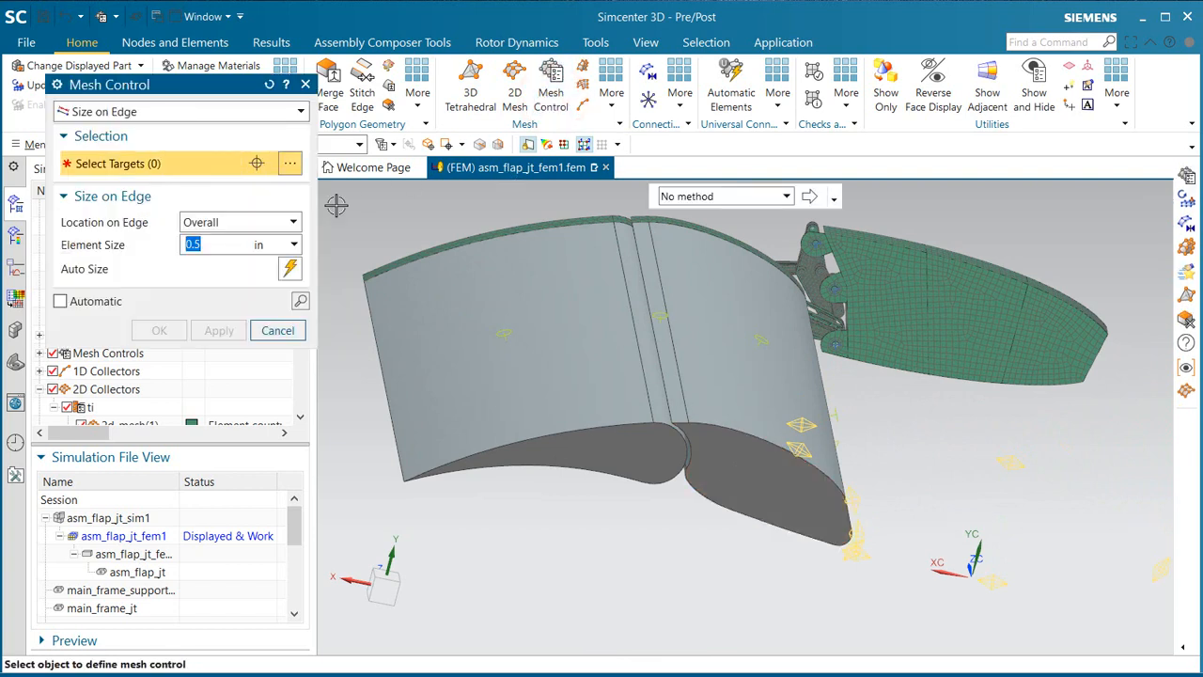
click(639, 342)
click(685, 376)
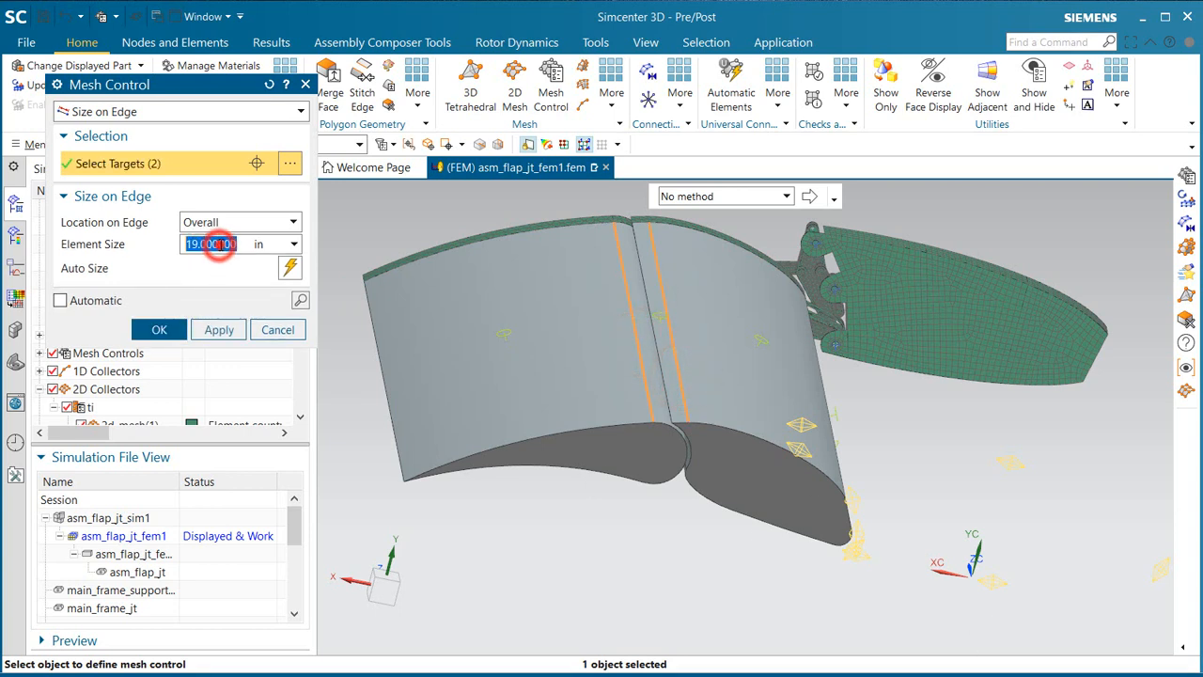
text(1)
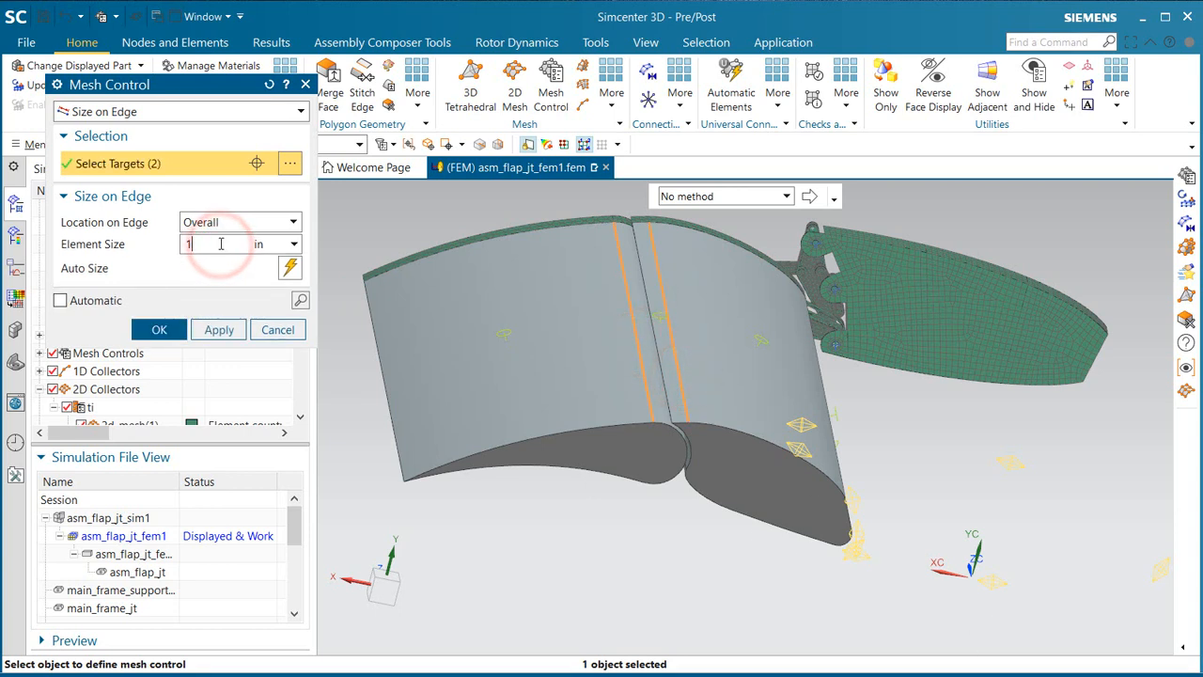
click(160, 330)
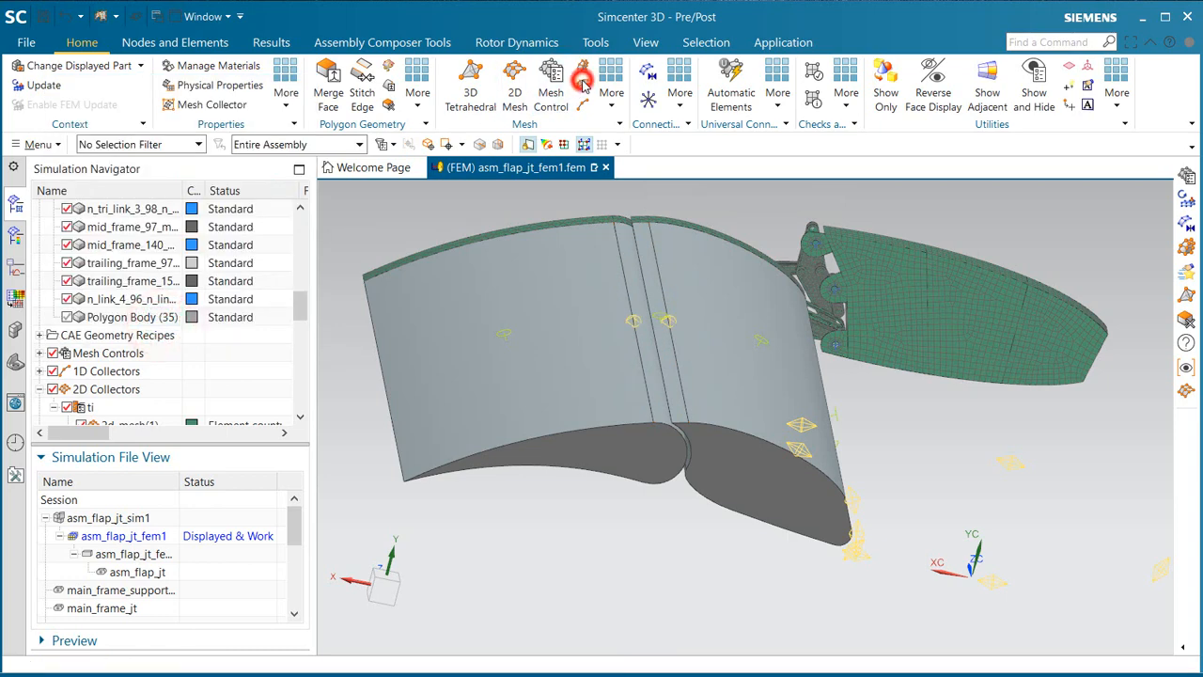
Step: Start a 2D Mapped Mesh with Parabolic Quadrilateral elements and Automatic Creation of the destination collector
click(583, 83)
click(388, 113)
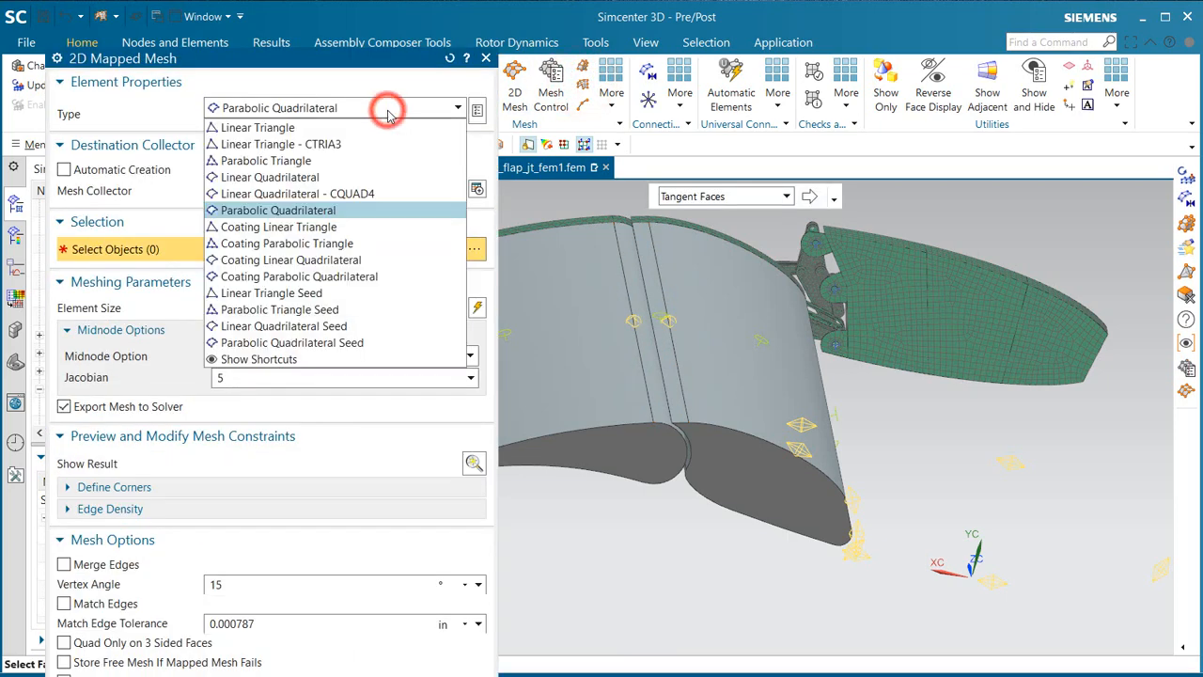
click(388, 111)
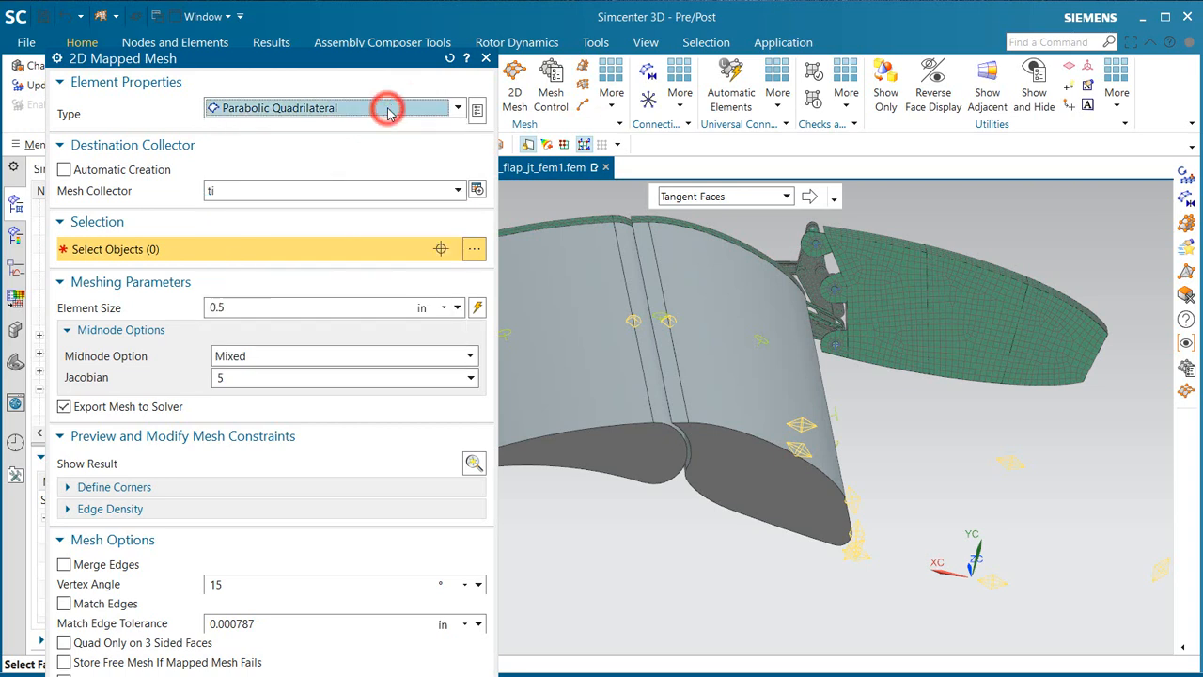
click(328, 191)
click(80, 165)
click(85, 170)
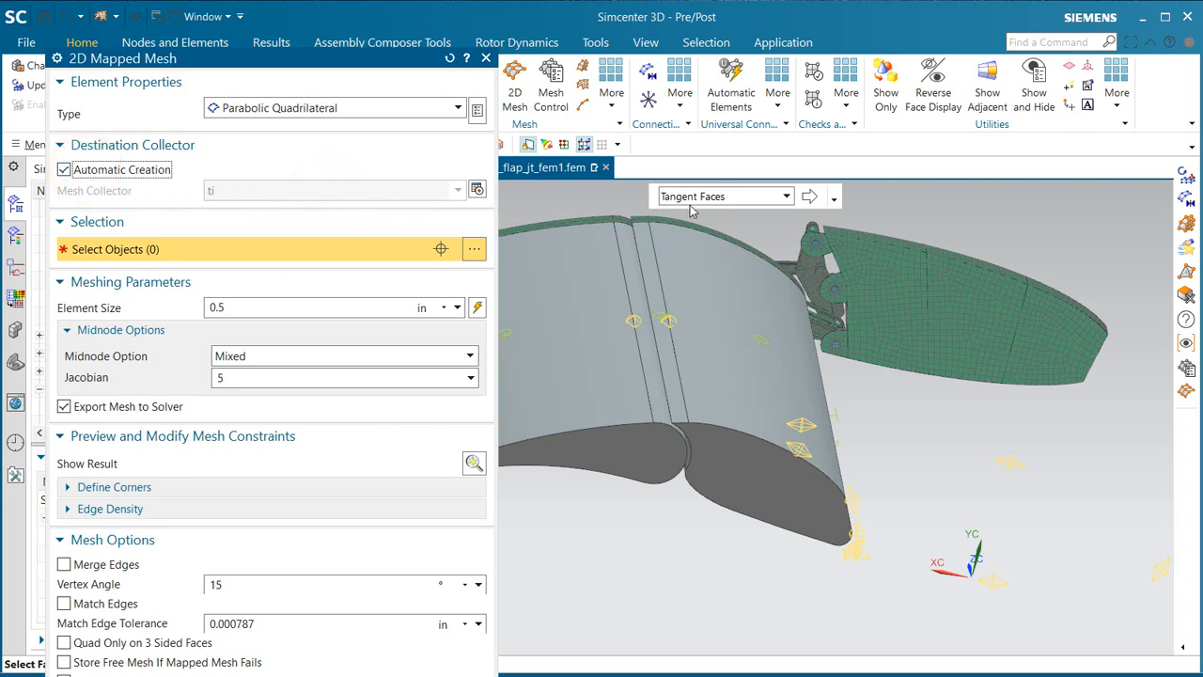
Step: Select the outer skin faces of the middle and rear flap sections using Tangent Faces and create their 0.5 in mapped mesh
click(719, 311)
click(609, 328)
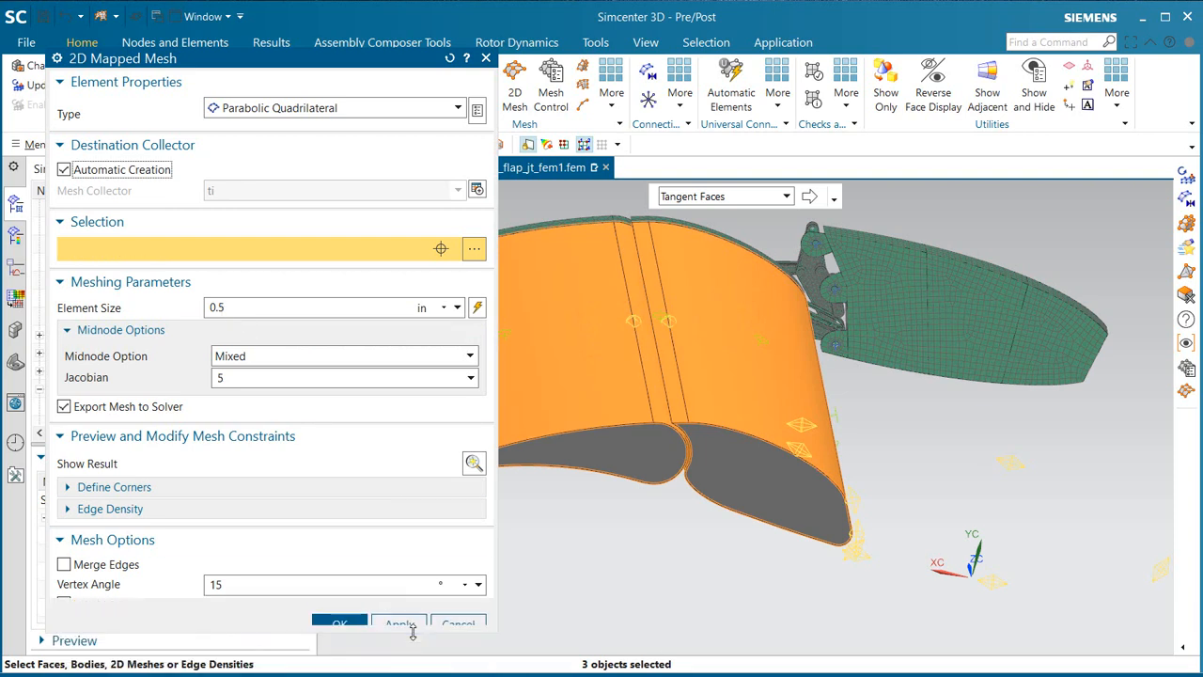
drag(505, 446, 519, 582)
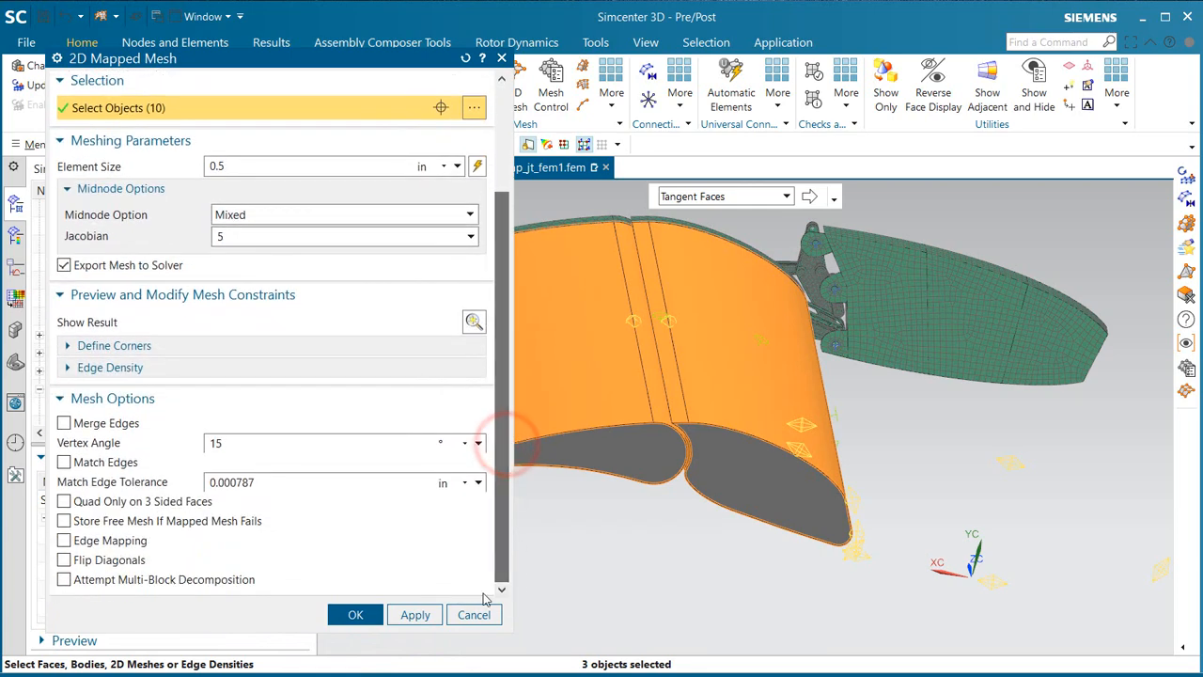
click(355, 615)
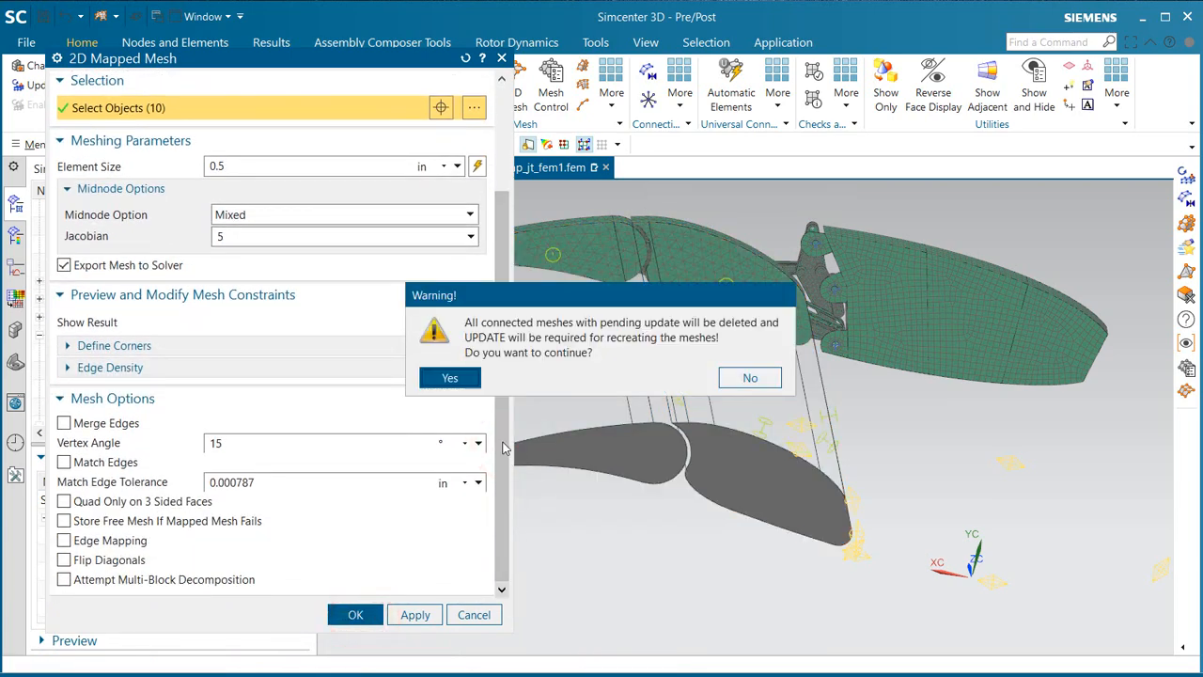
click(449, 378)
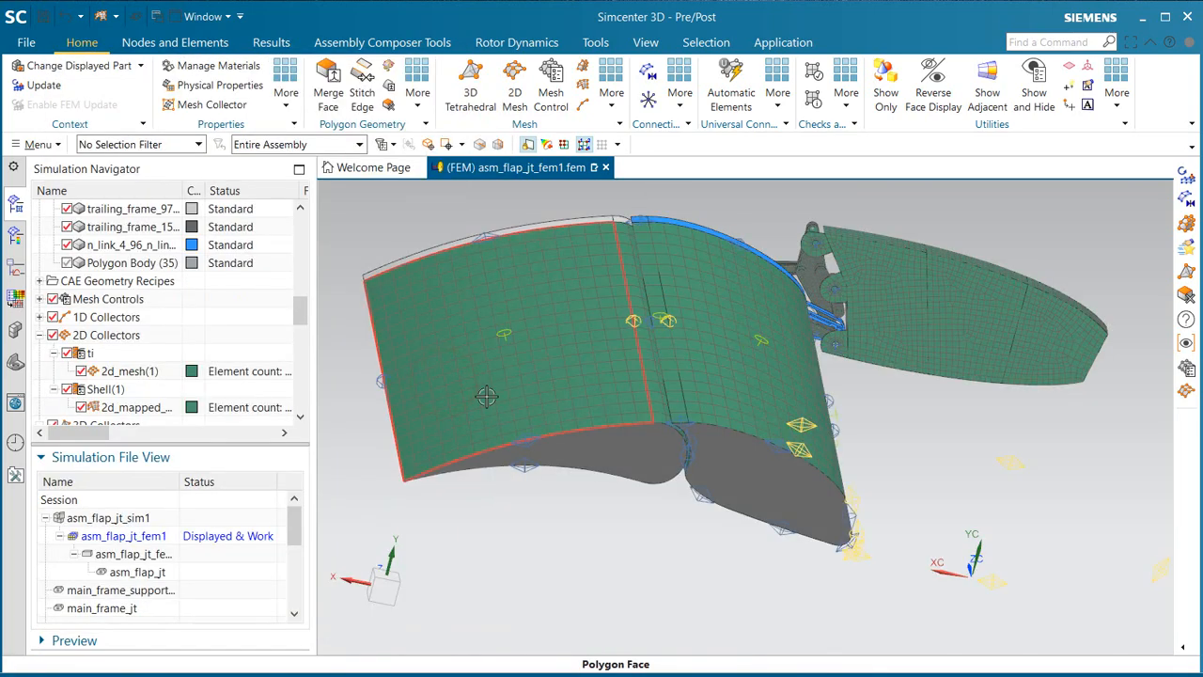
Step: Update the FEM to regenerate the pending meshes and inspect the mapped mesh on the flap skins
click(42, 85)
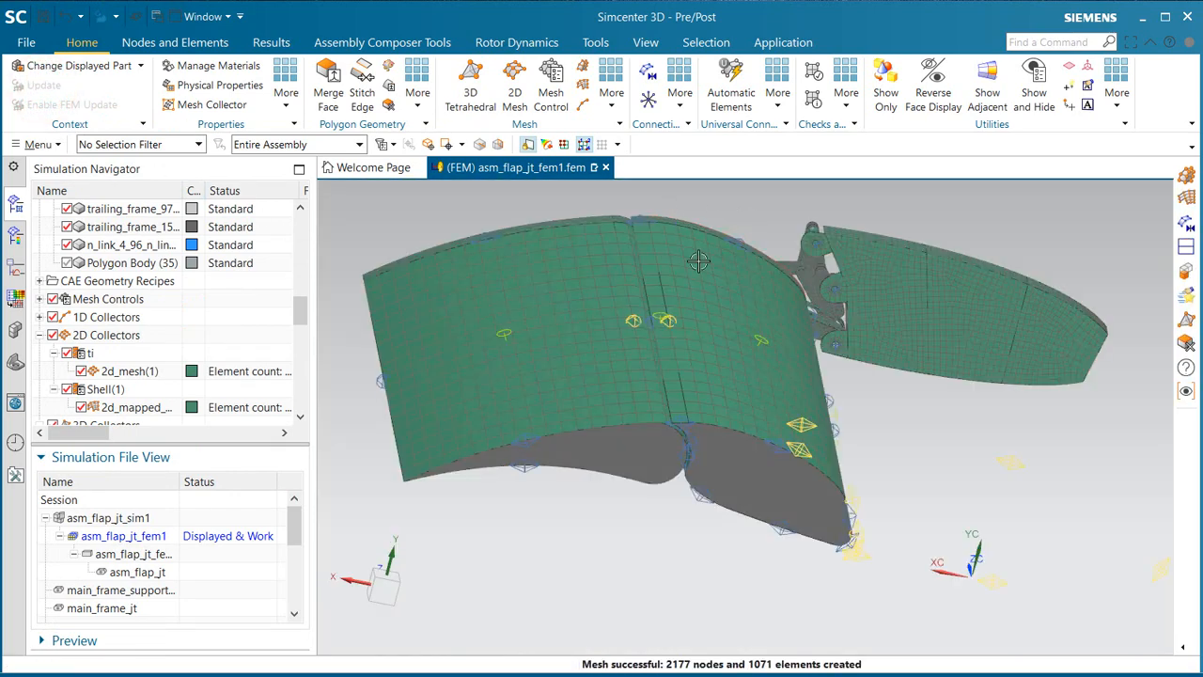
middle_drag(709, 272, 702, 280)
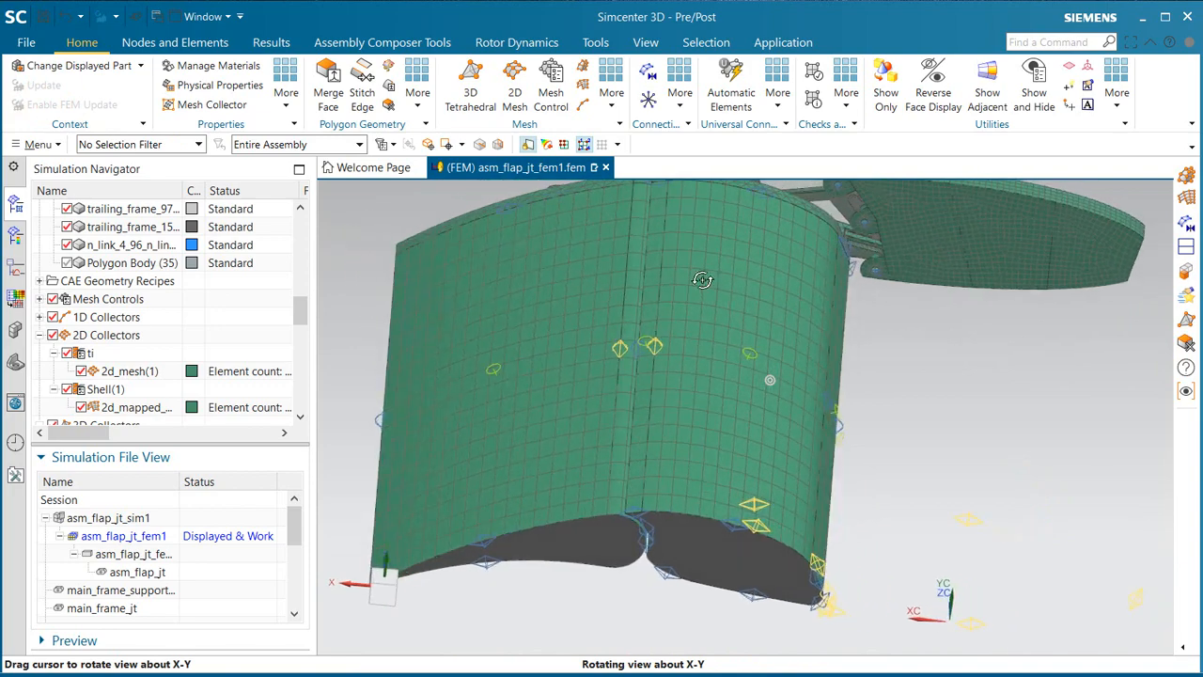
scroll(776, 413, down, 1)
middle_drag(777, 413, 776, 446)
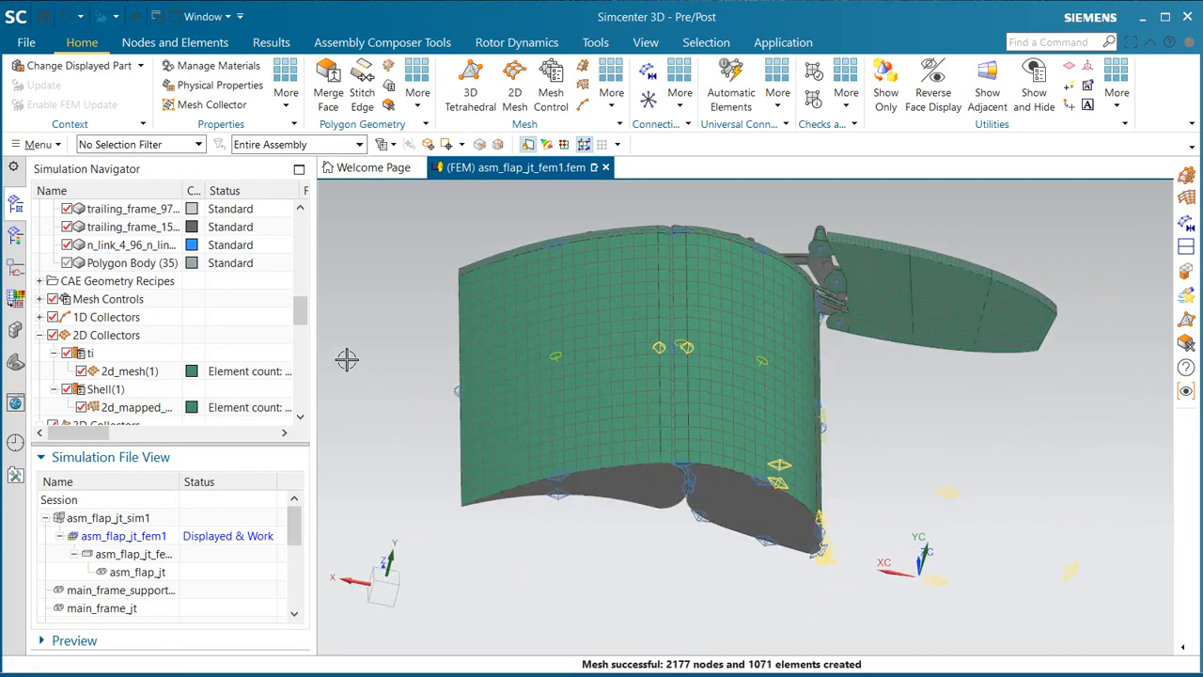
Step: Show the flow-domain body and create a 3D Swept Mesh from its side face with Fluid Linear Hexahedron elements, 2 in source size and Automatic Creation
click(66, 263)
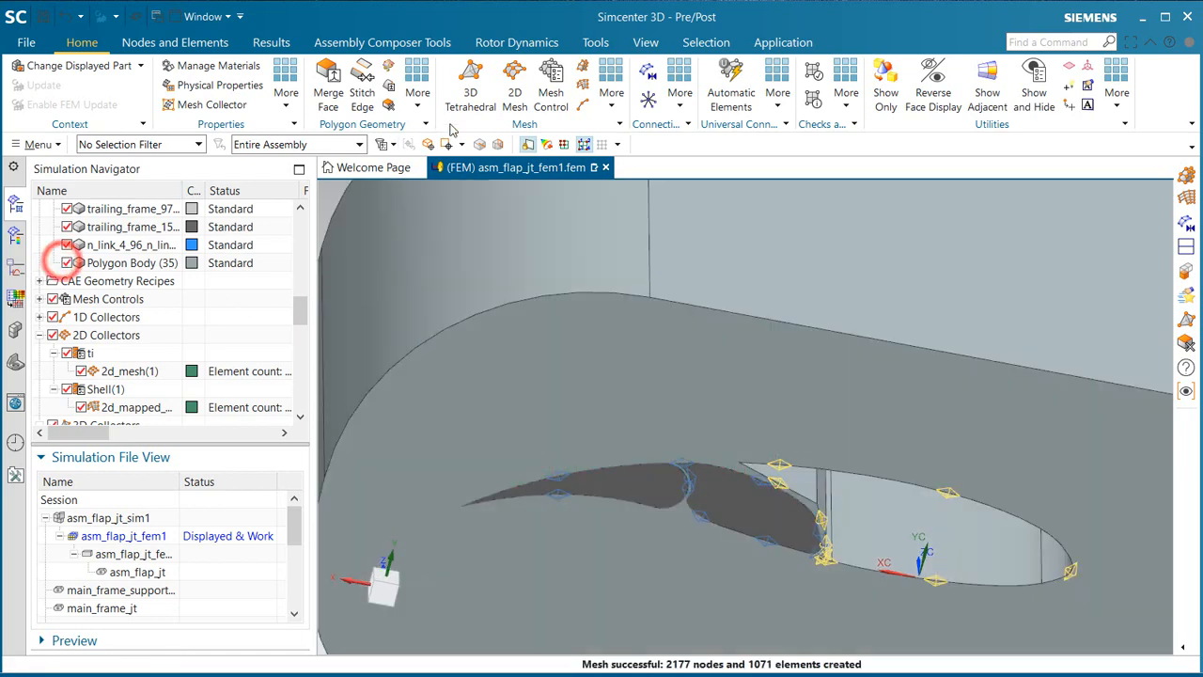
click(583, 65)
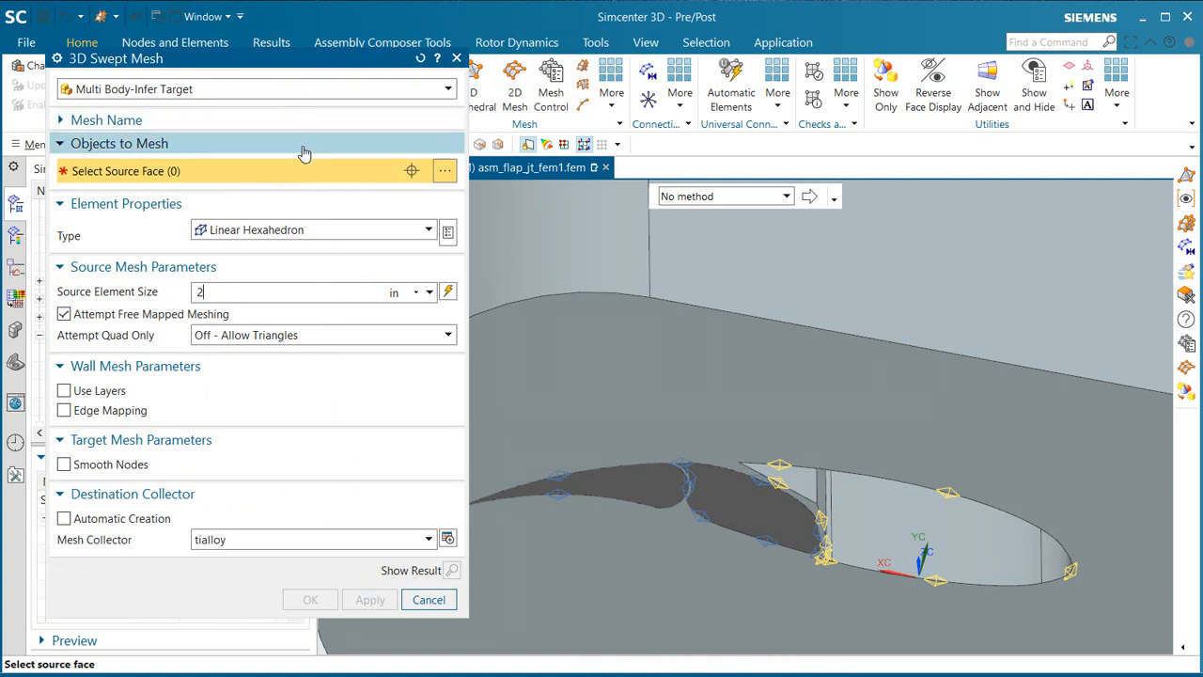
click(316, 230)
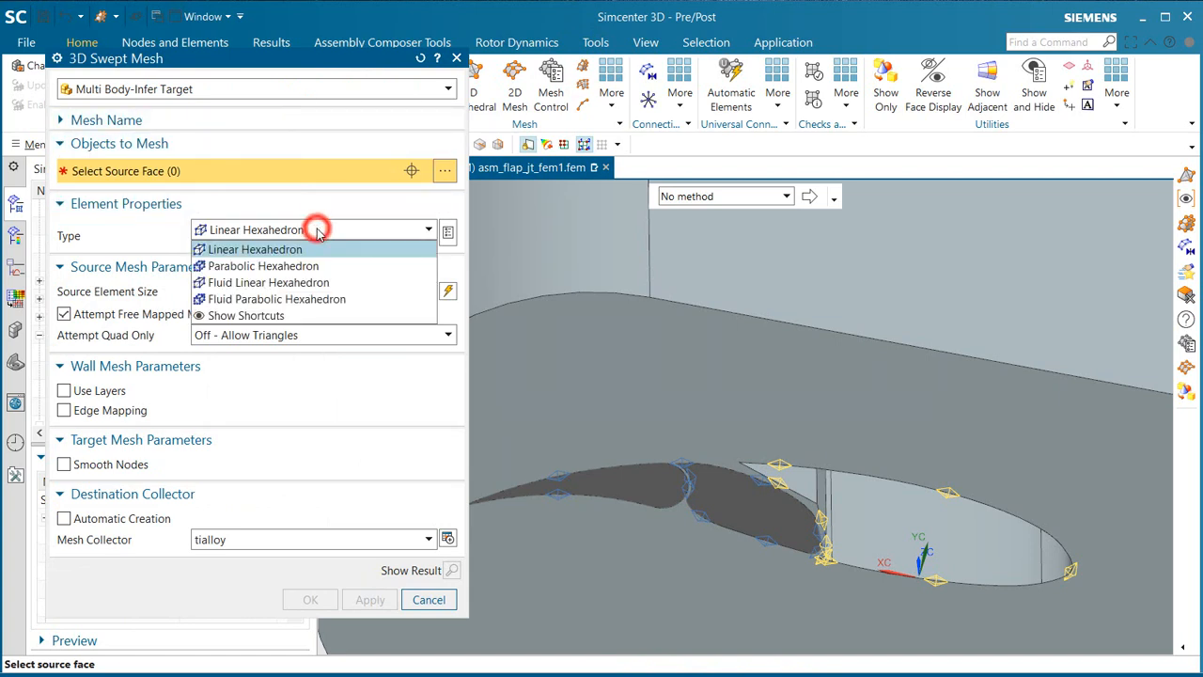
click(298, 282)
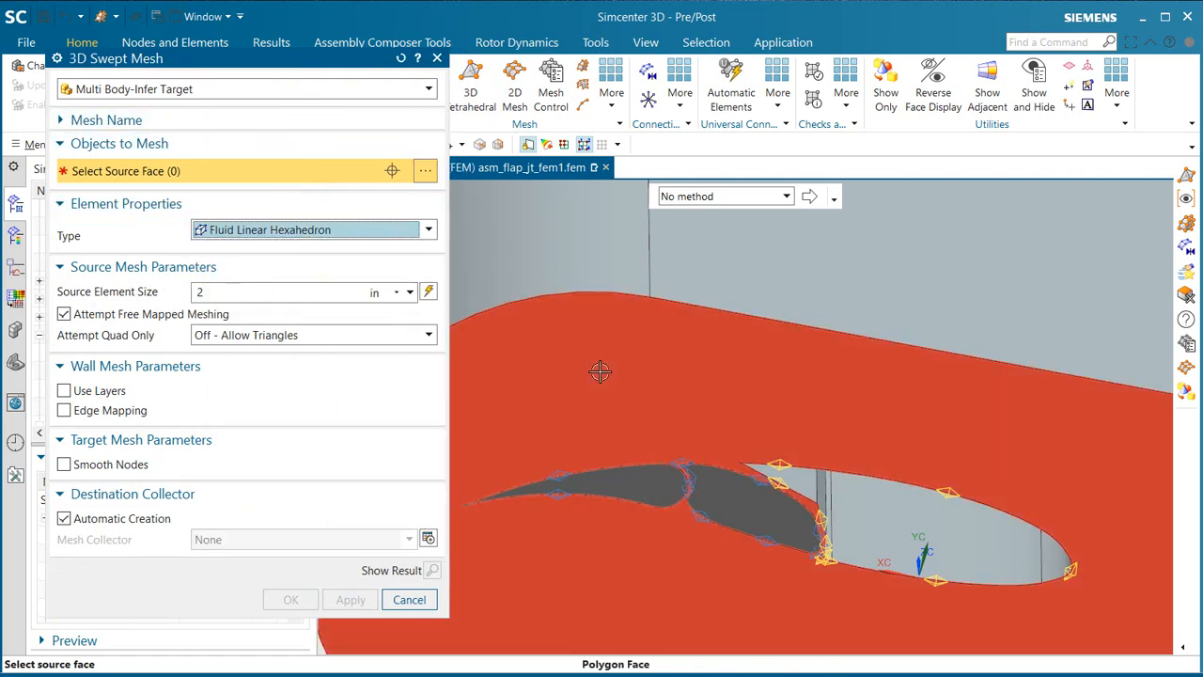
click(599, 372)
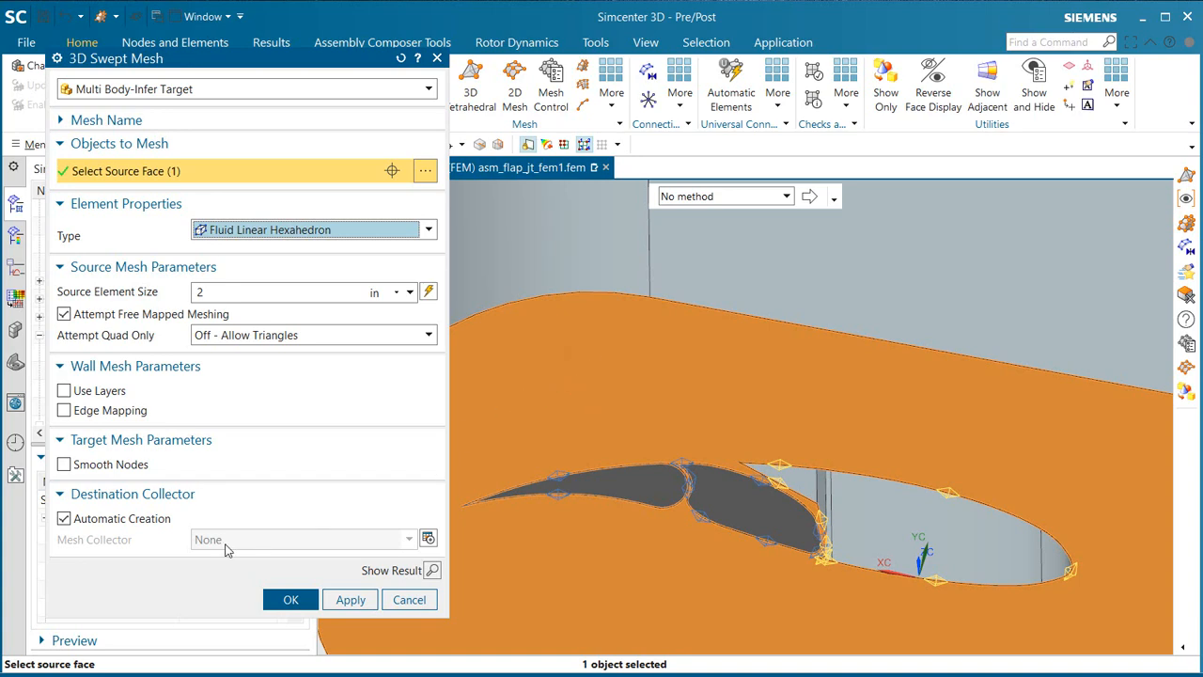
click(284, 598)
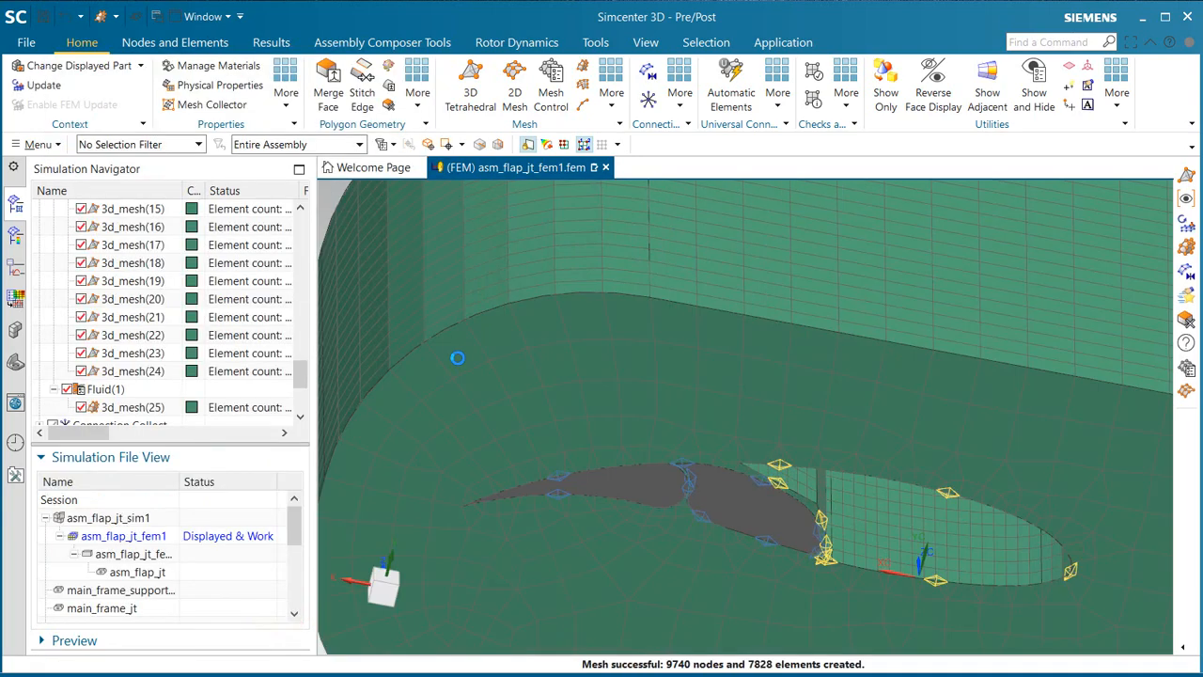
middle_drag(724, 379, 716, 342)
scroll(716, 341, down, 3)
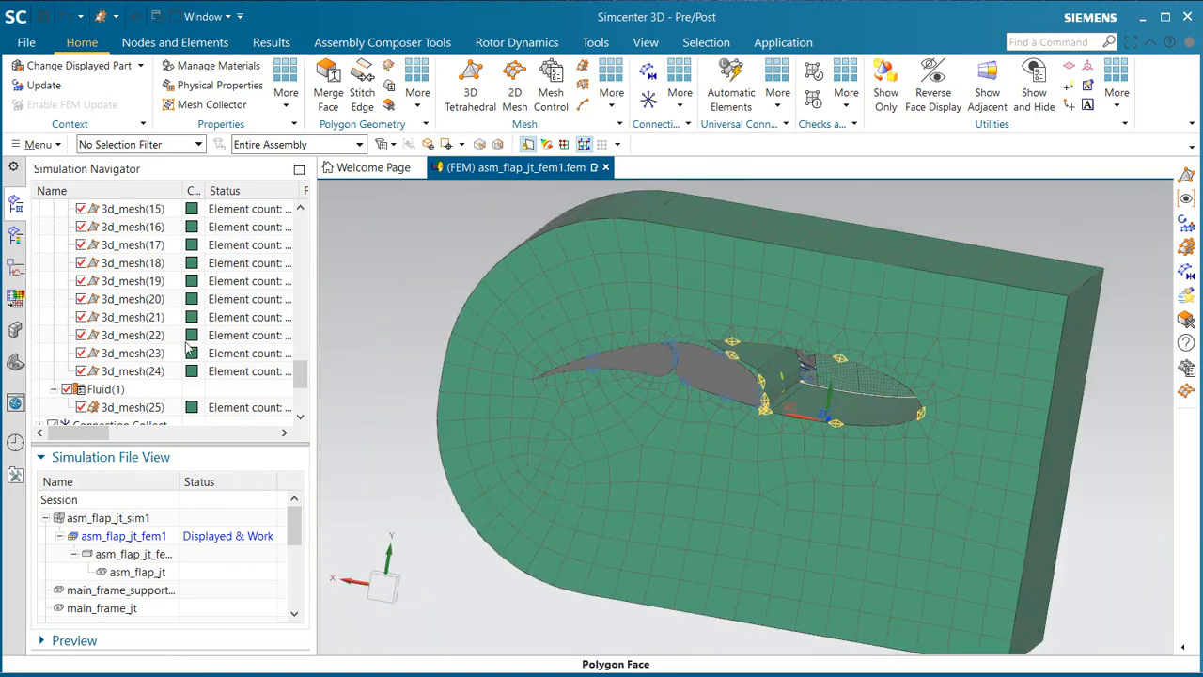
Step: Edit the fluid mesh collector's physical property and assign the library material Air to it
right_click(105, 392)
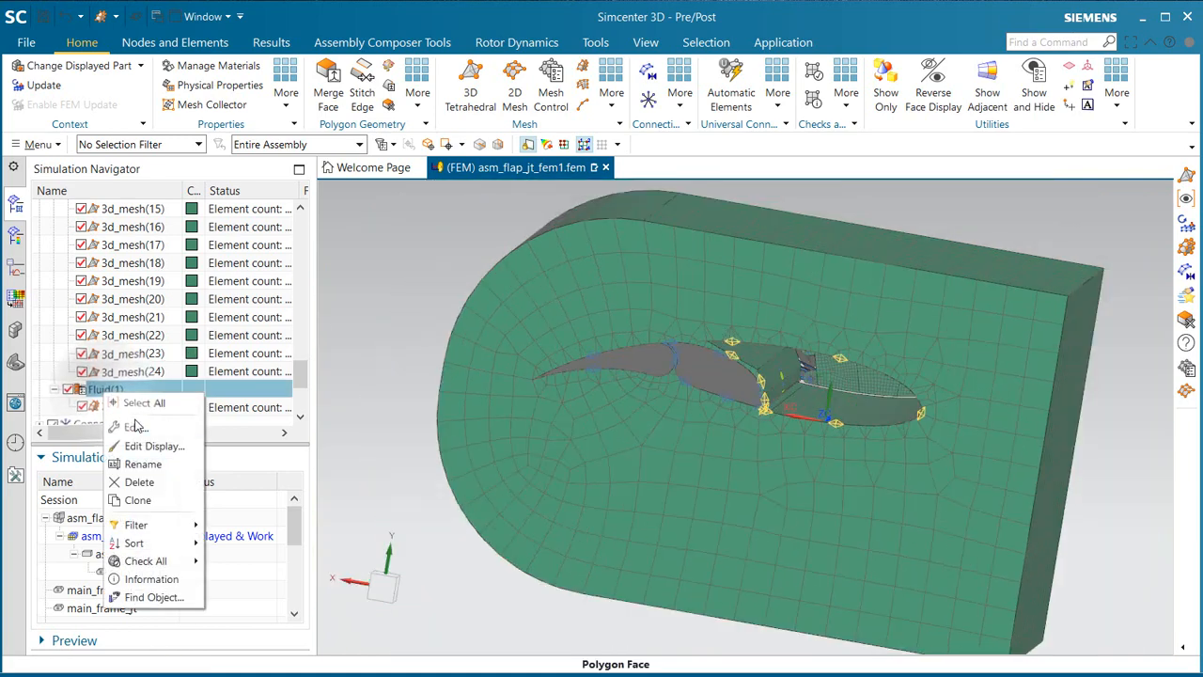
click(137, 413)
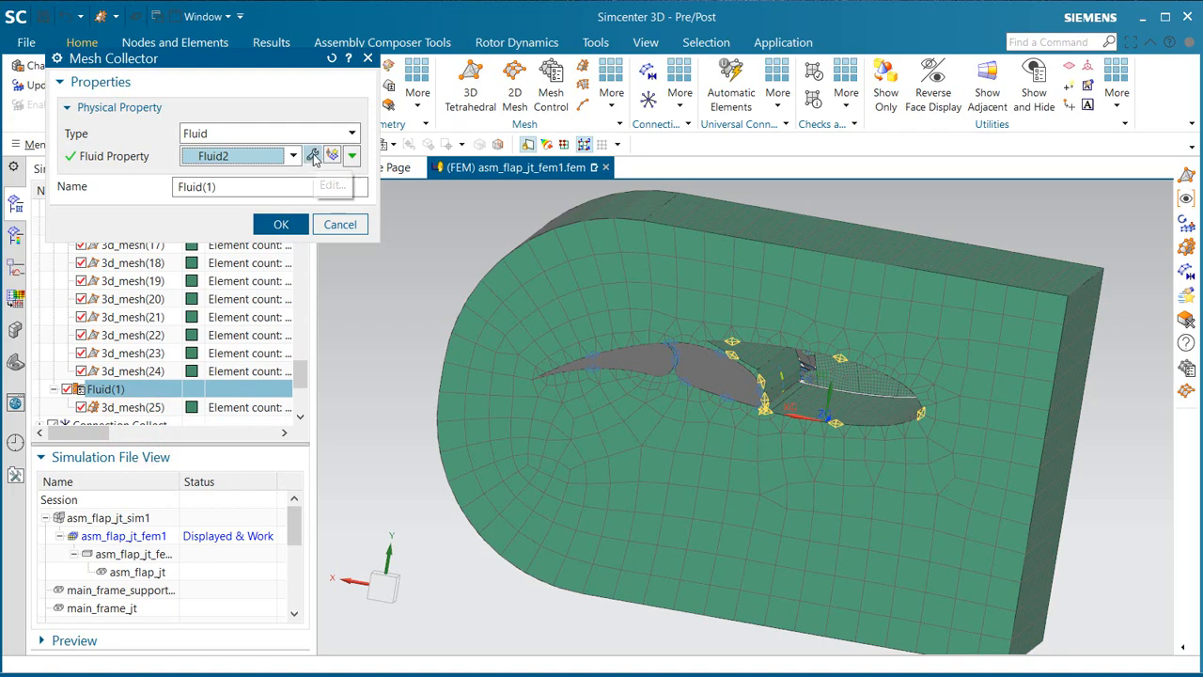
click(313, 156)
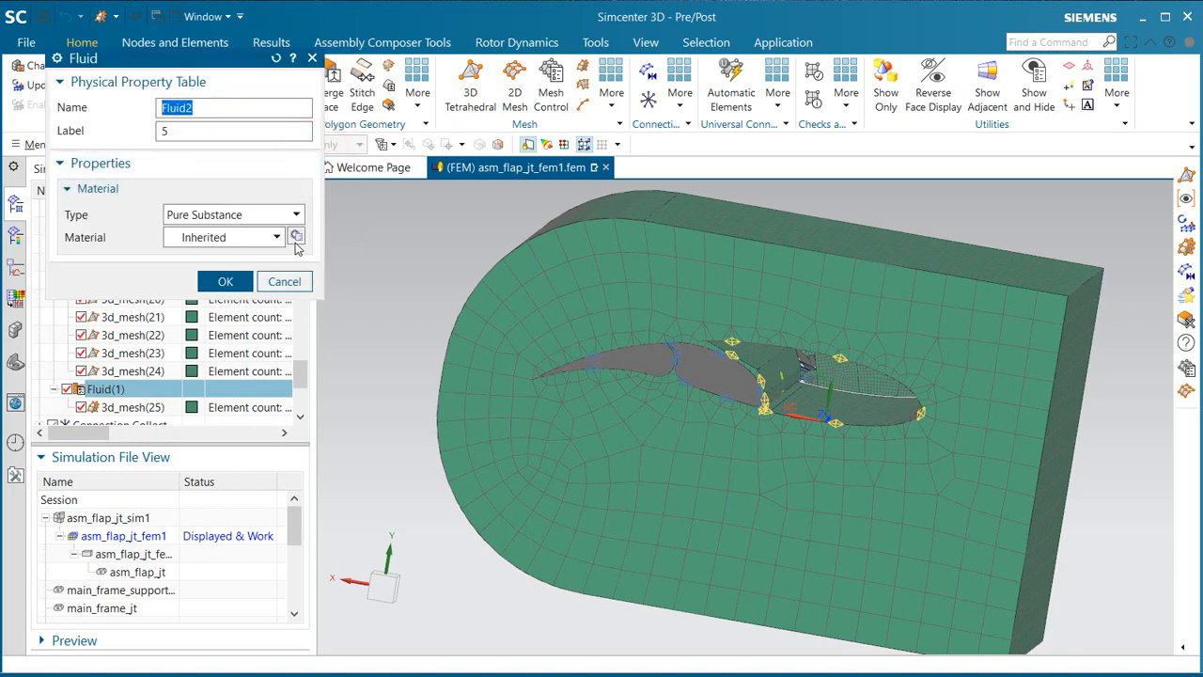
click(296, 237)
click(97, 233)
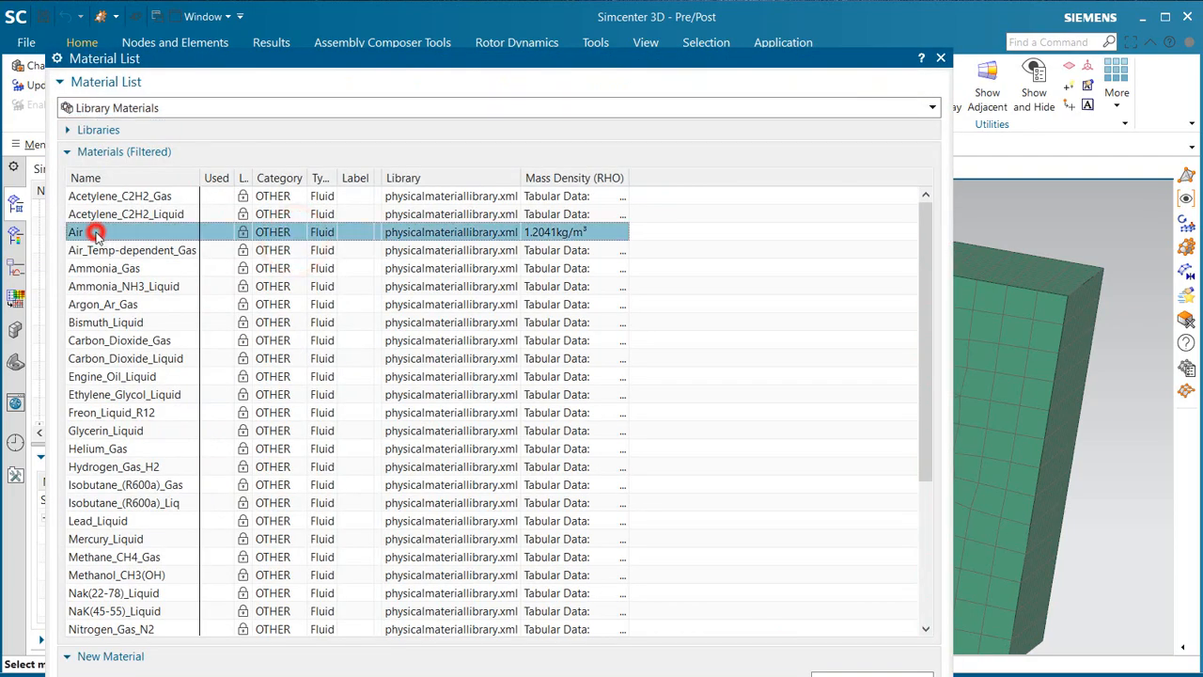
double_click(97, 233)
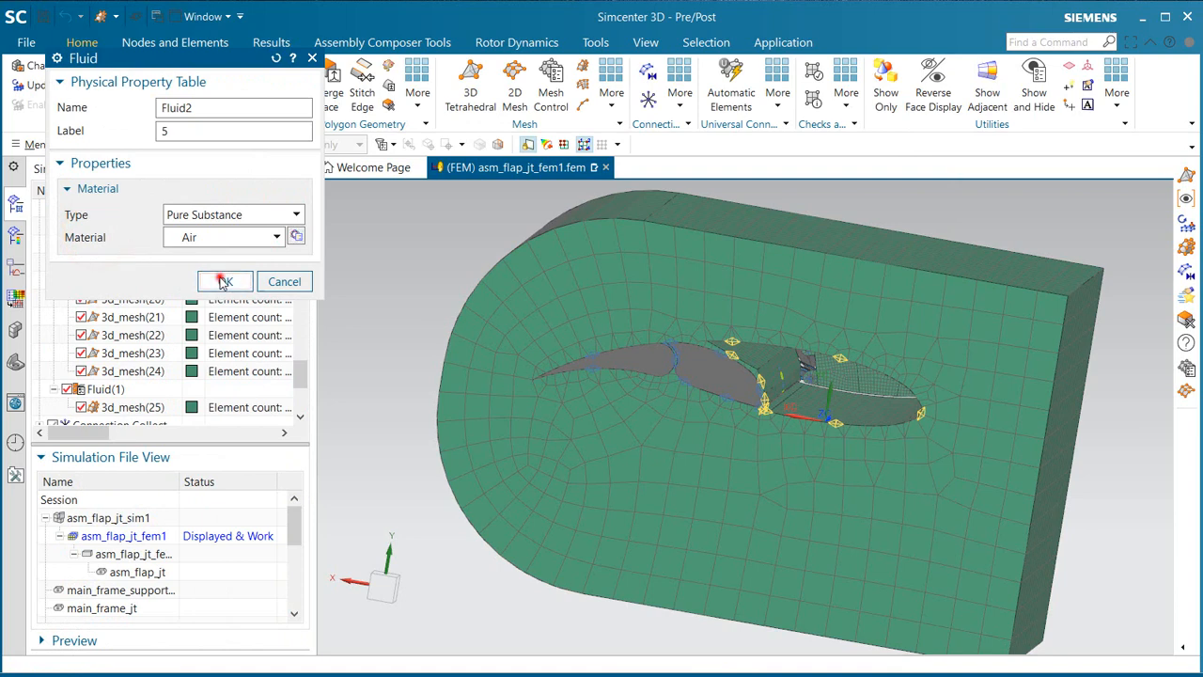
click(222, 282)
Step: Rename the fluid mesh collector as air
double_click(207, 186)
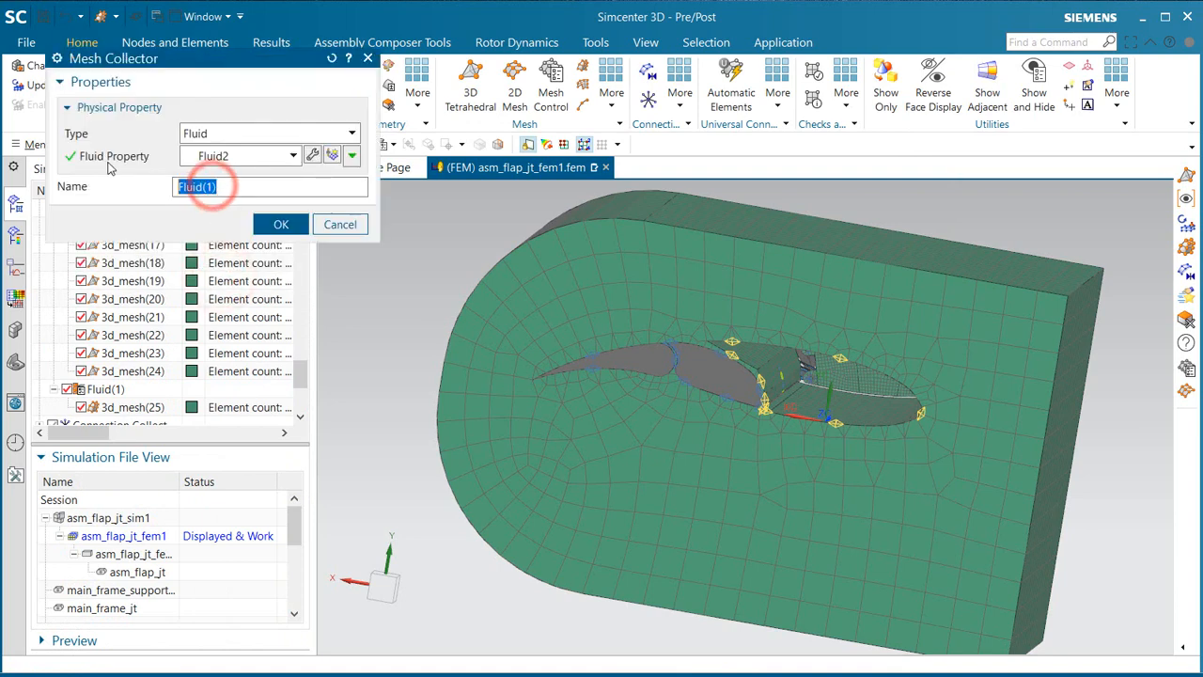
text(air)
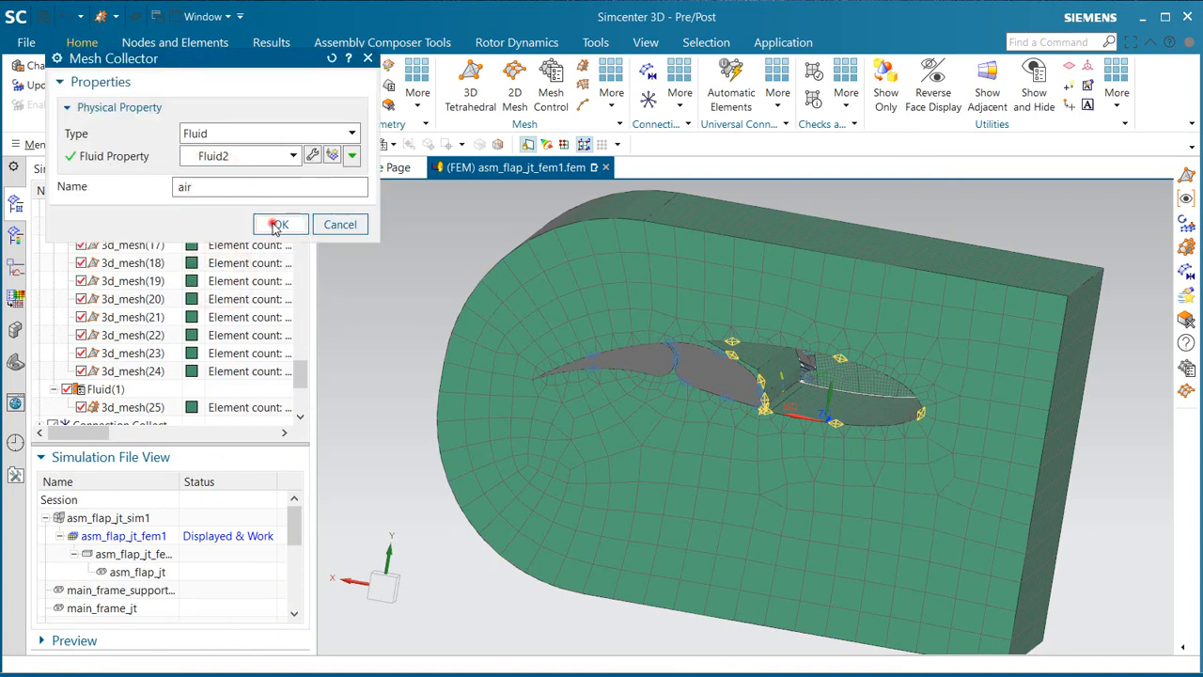
click(275, 225)
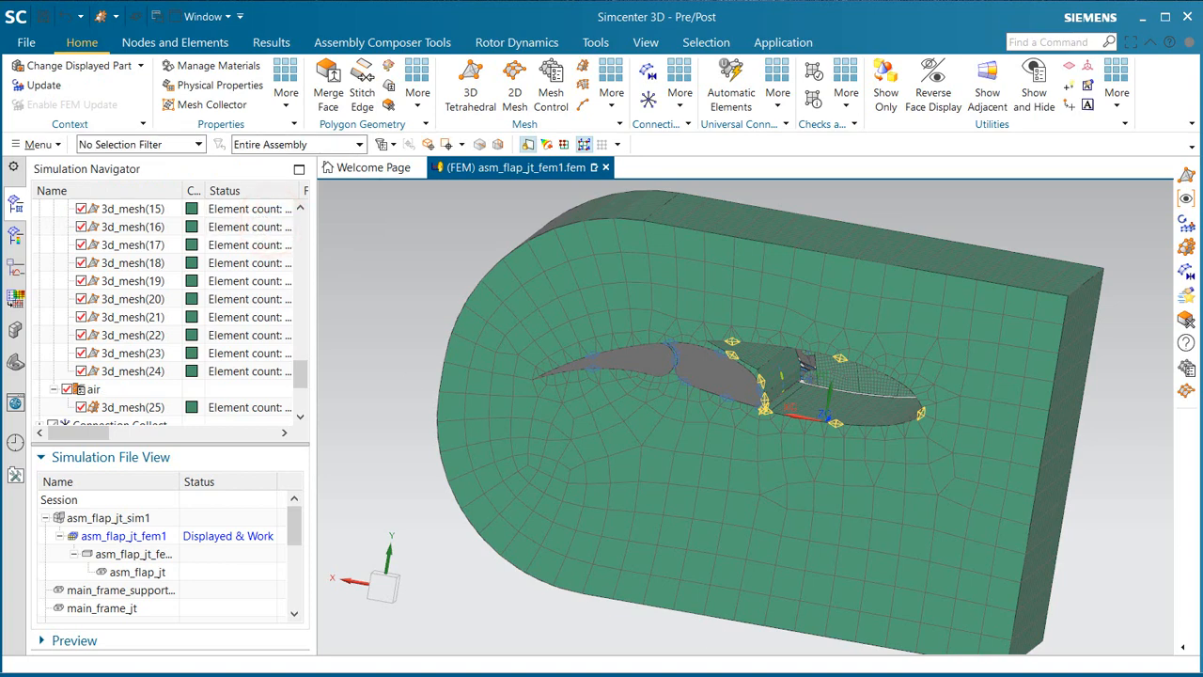
Step: Update the FEM, inspect the flow-domain mesh around the flap and save the file
click(44, 85)
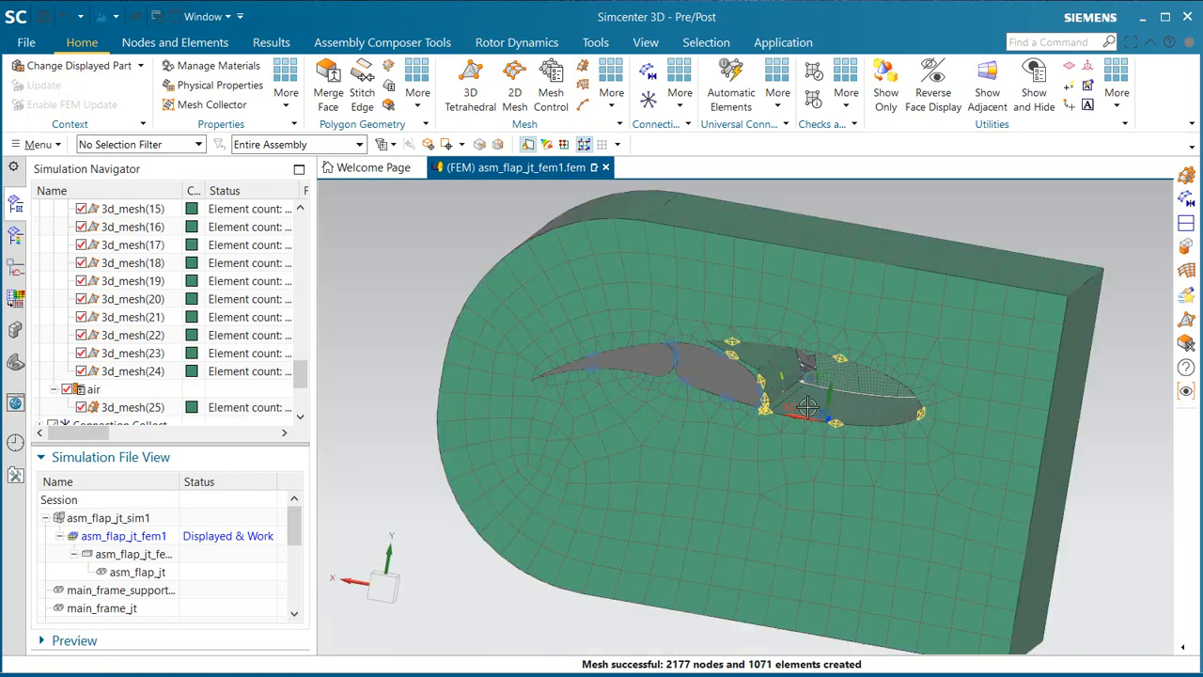
middle_drag(807, 406, 679, 381)
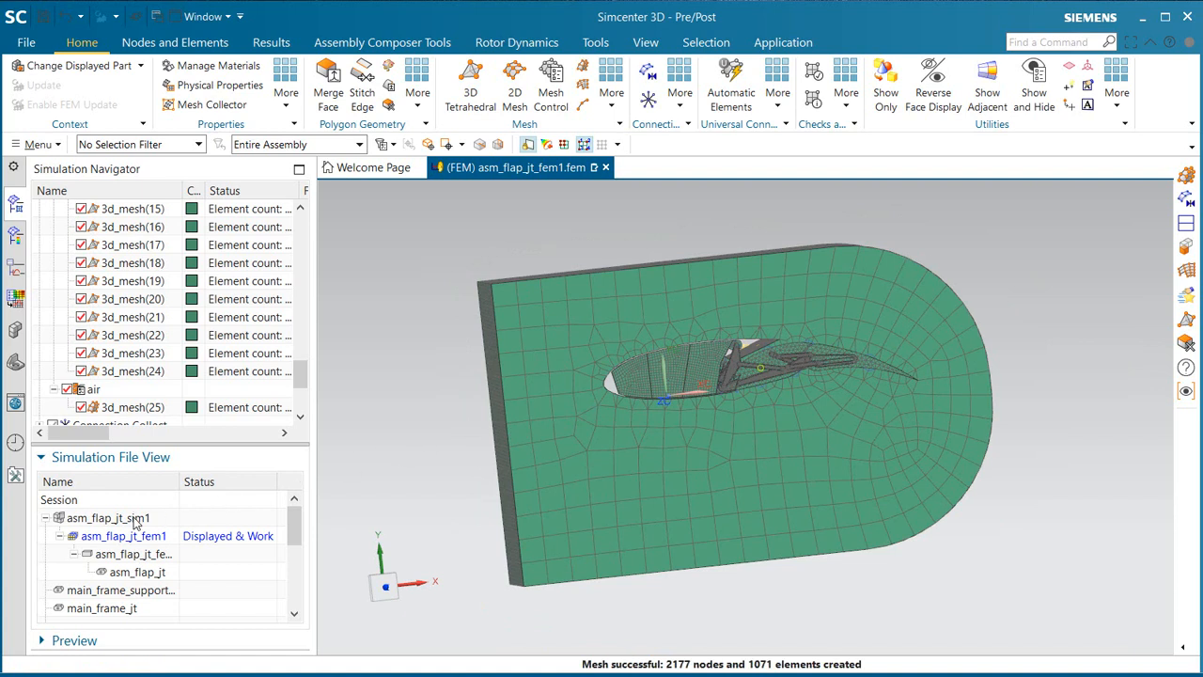
click(43, 17)
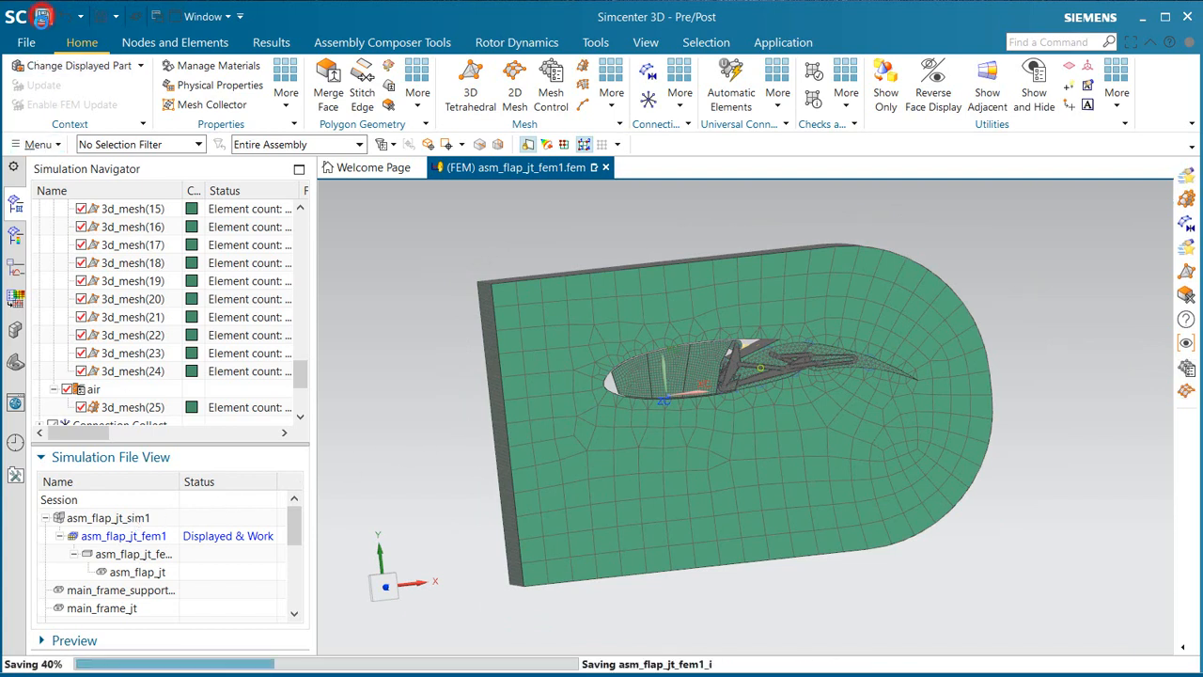
Step: Display the asm_flap_jt_sim1 simulation and start an Inlet Flow boundary condition on the flat end face of the flow domain
double_click(105, 519)
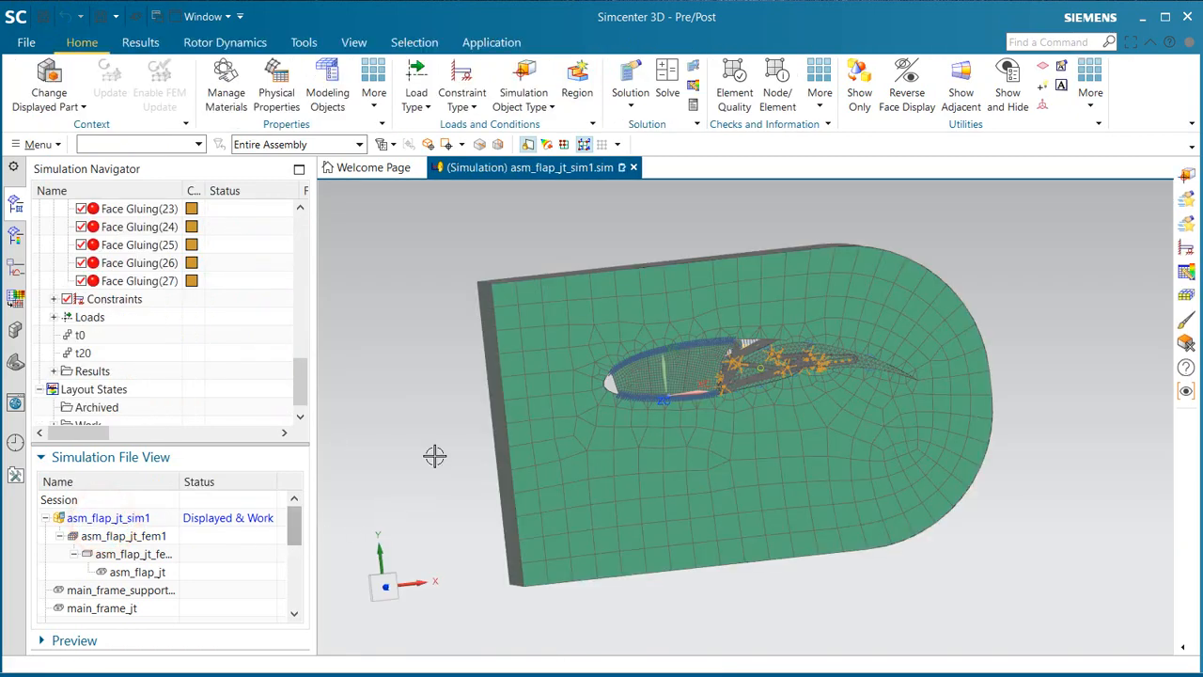
middle_drag(434, 456, 462, 460)
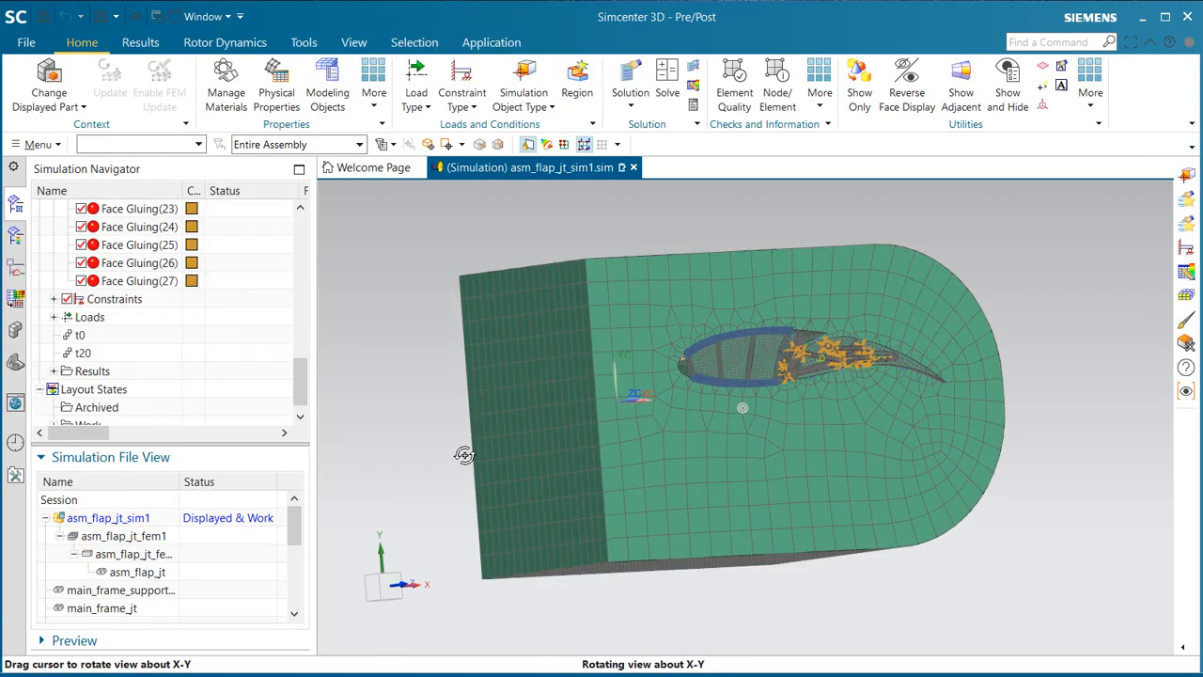
right_click(522, 374)
mouse_move(646, 445)
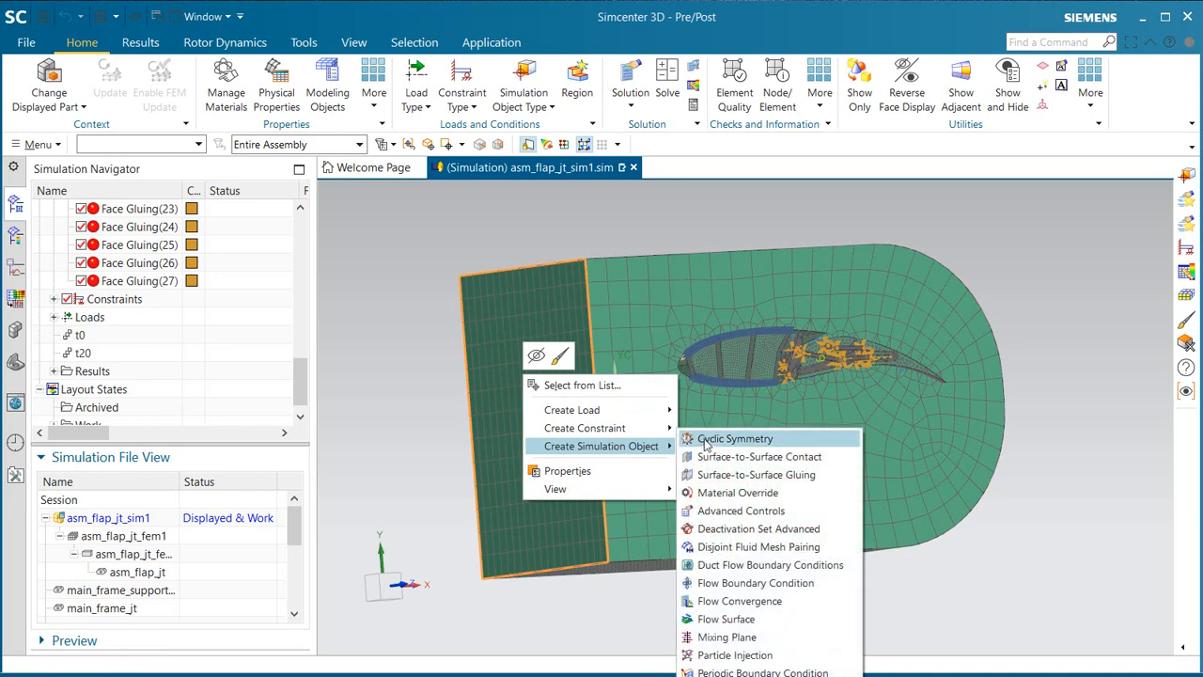
click(763, 585)
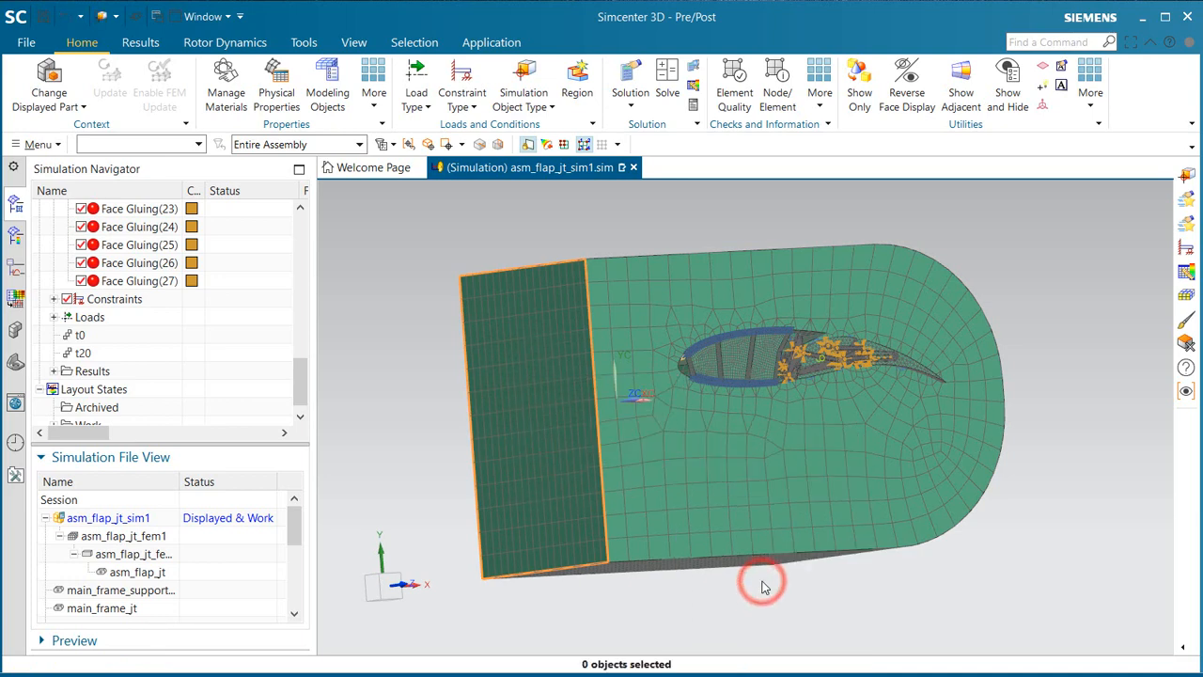
click(540, 408)
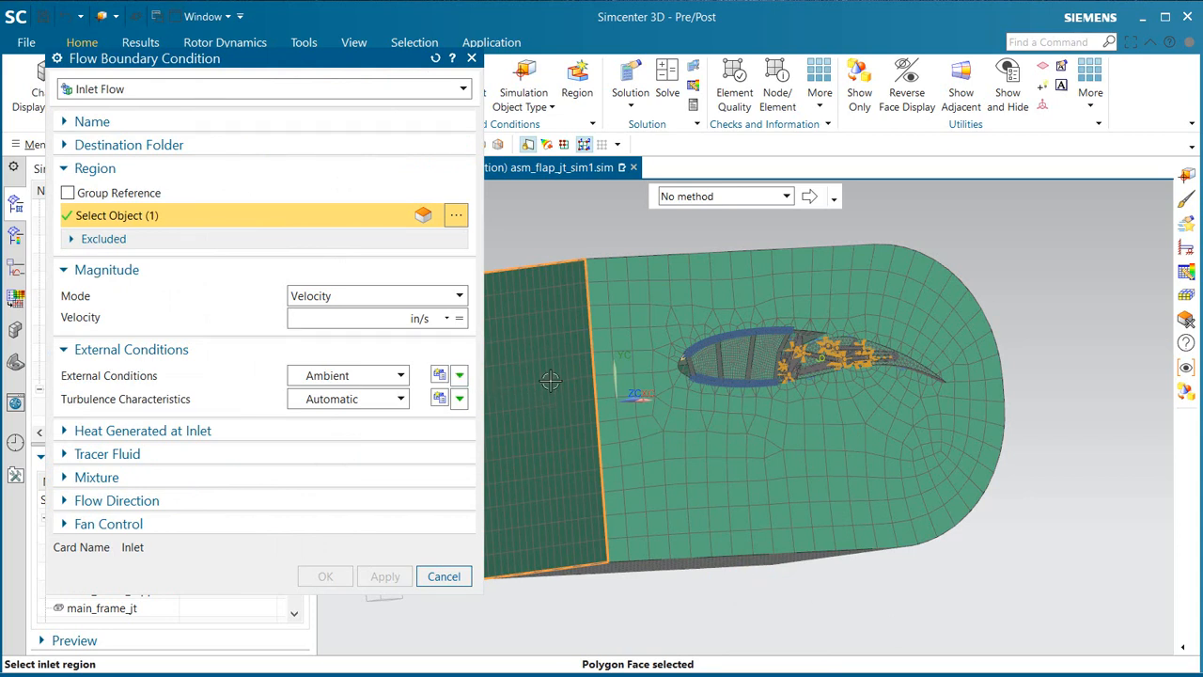
Step: Define the inlet velocity as a new table field with Time as the independent domain and the default table options
click(460, 320)
click(531, 429)
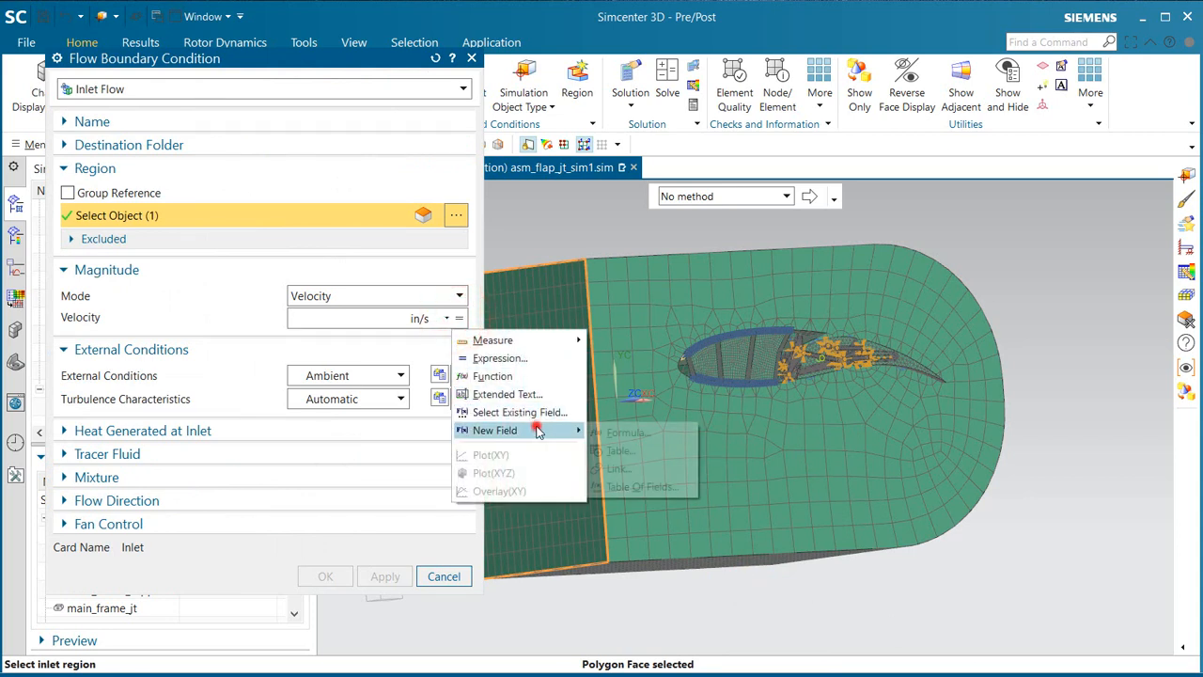
click(620, 450)
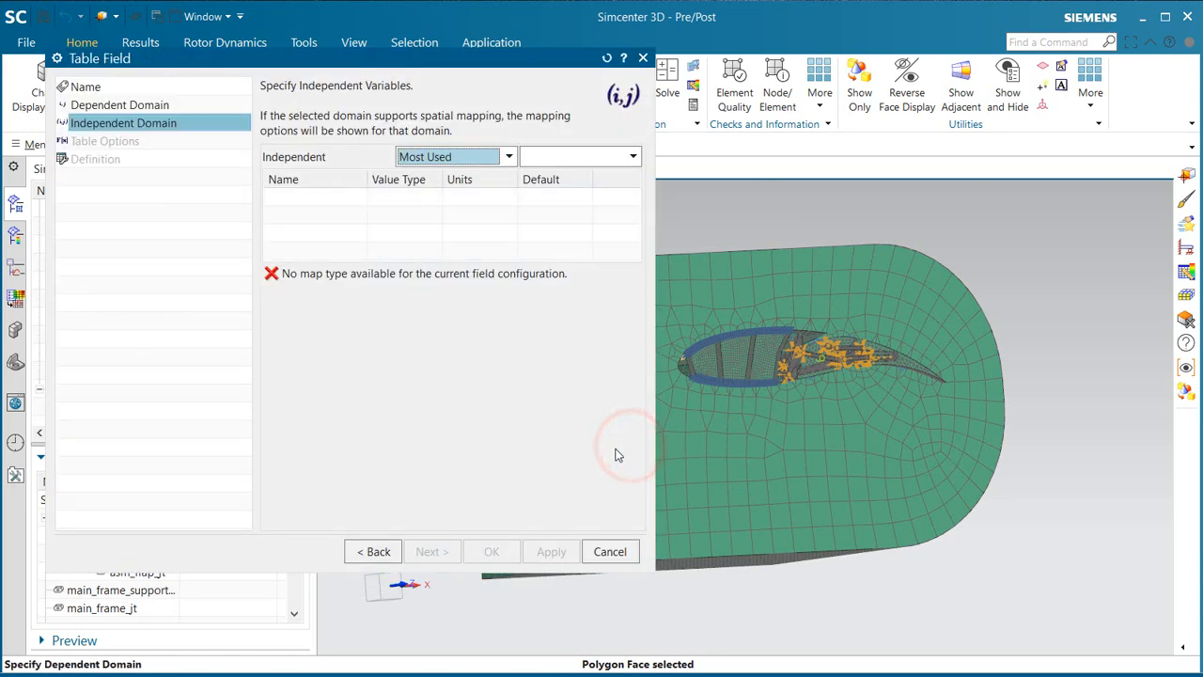
click(602, 158)
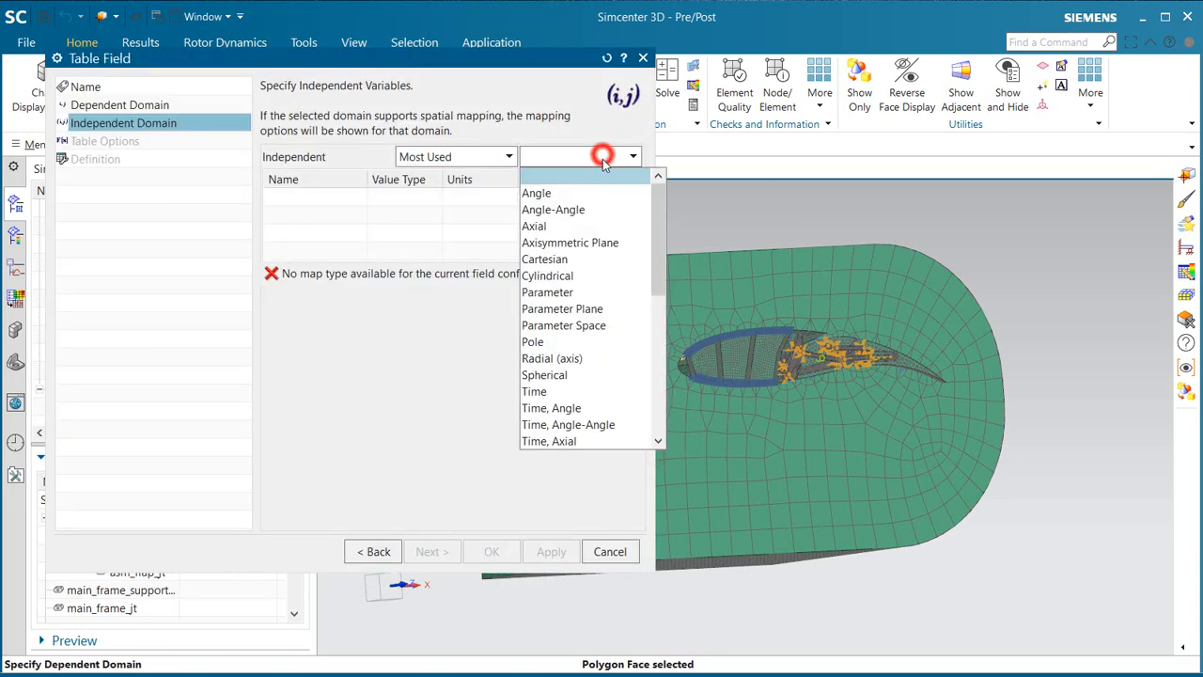
click(580, 388)
click(432, 550)
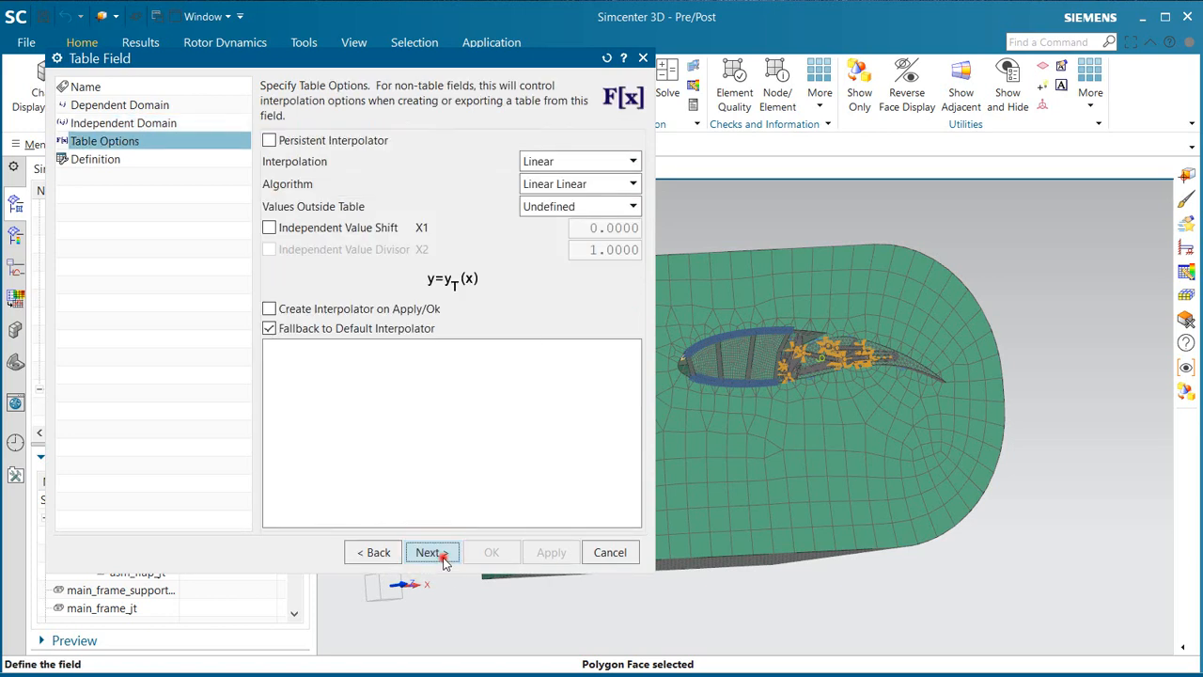
click(431, 553)
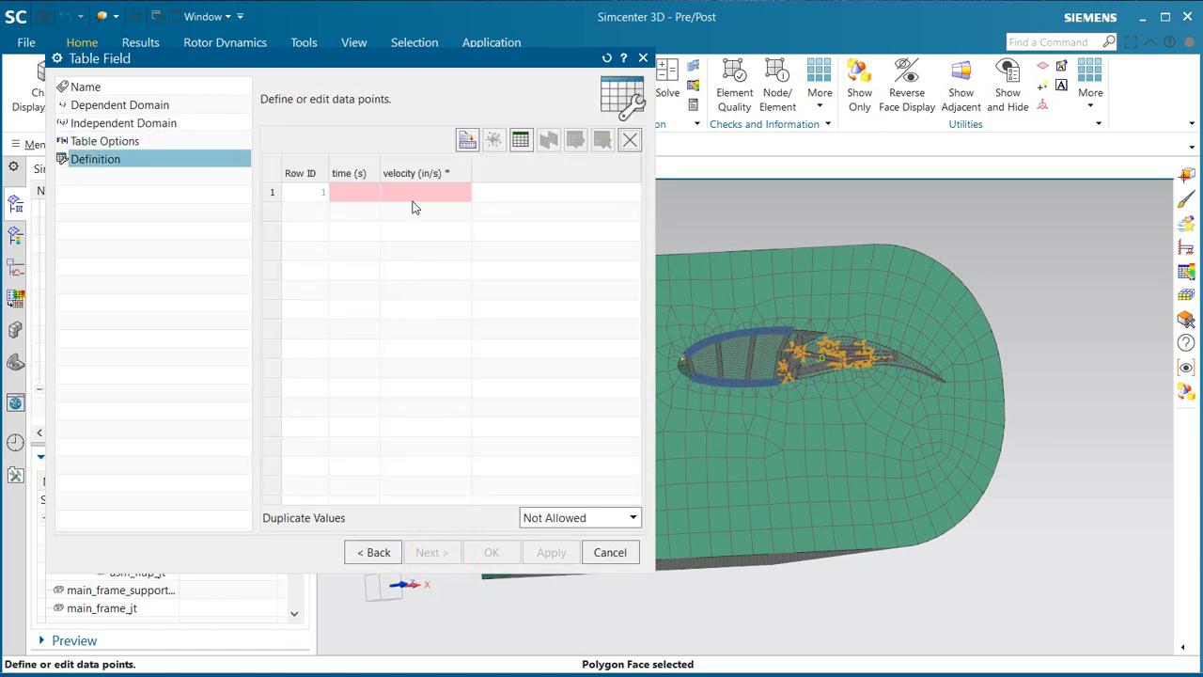
Step: Change the units of the table's velocity variable to mi/hr
right_click(427, 177)
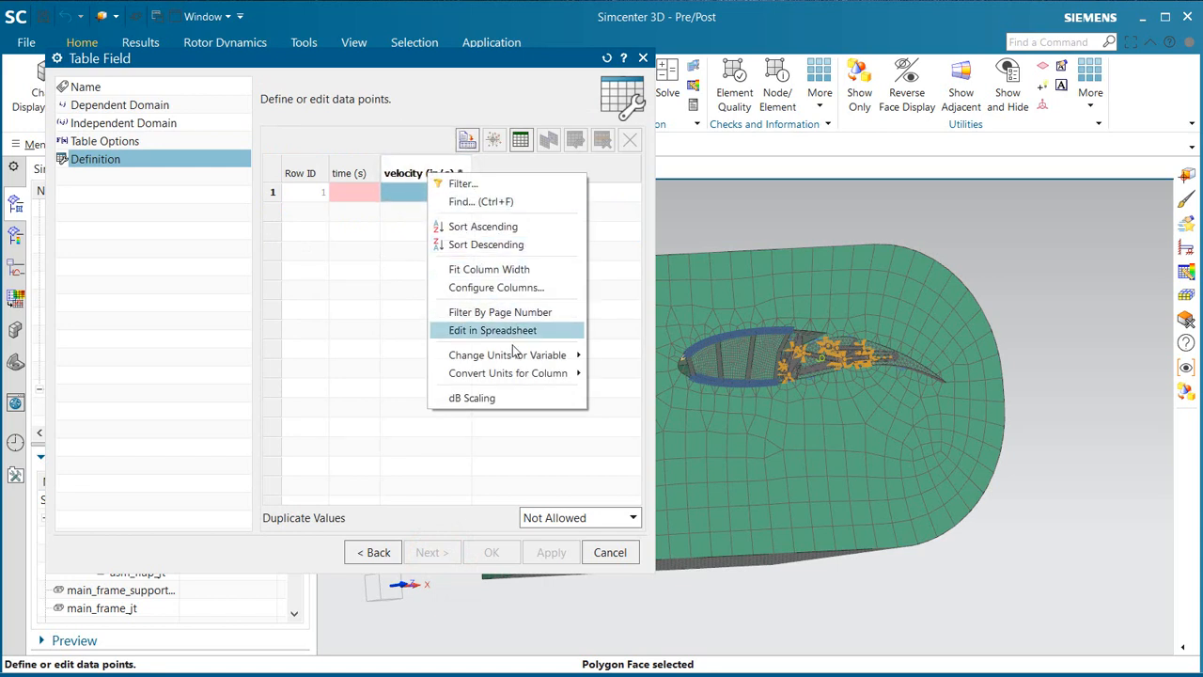
mouse_move(515, 355)
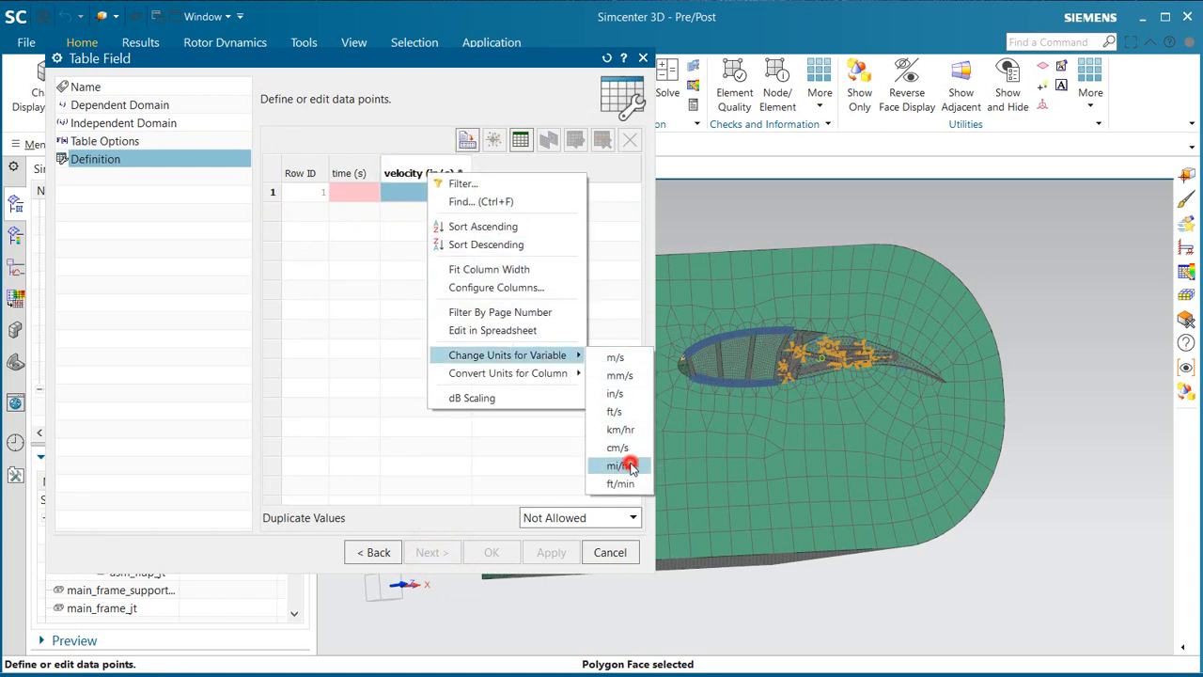
click(628, 466)
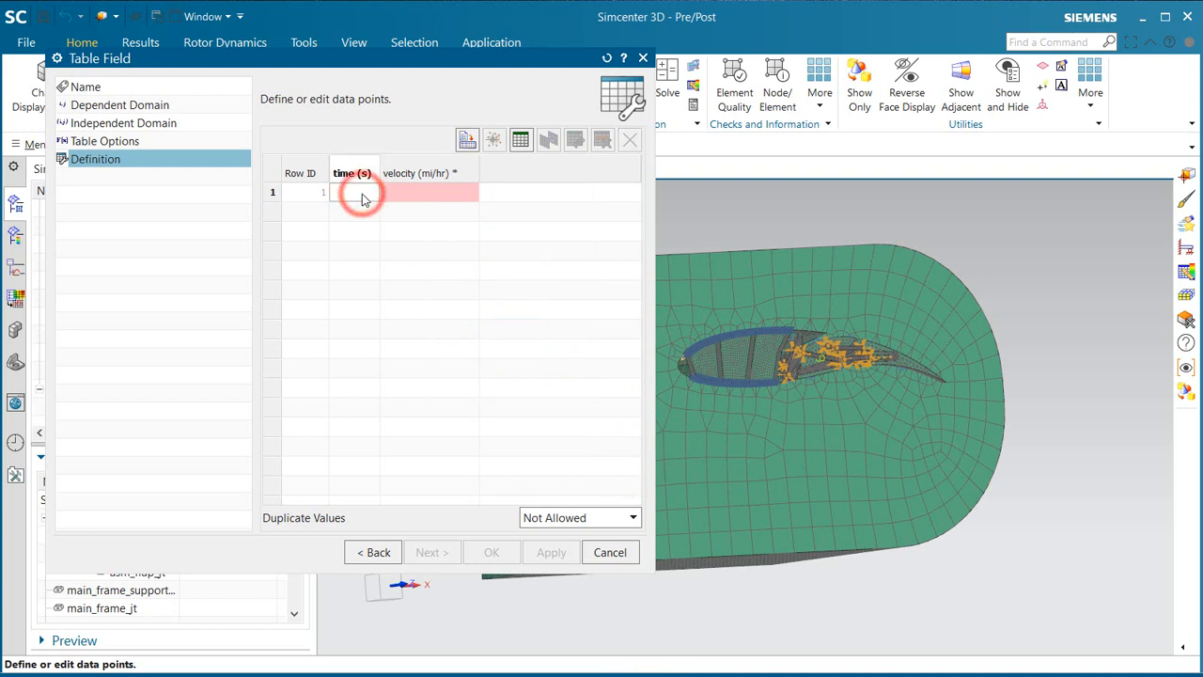
Step: Enter velocities of 0, 50 and 50 mi/hr at 0, 10 and 20 s, and create the inlet boundary condition
text(0)
key(Tab)
text(0)
key(Tab)
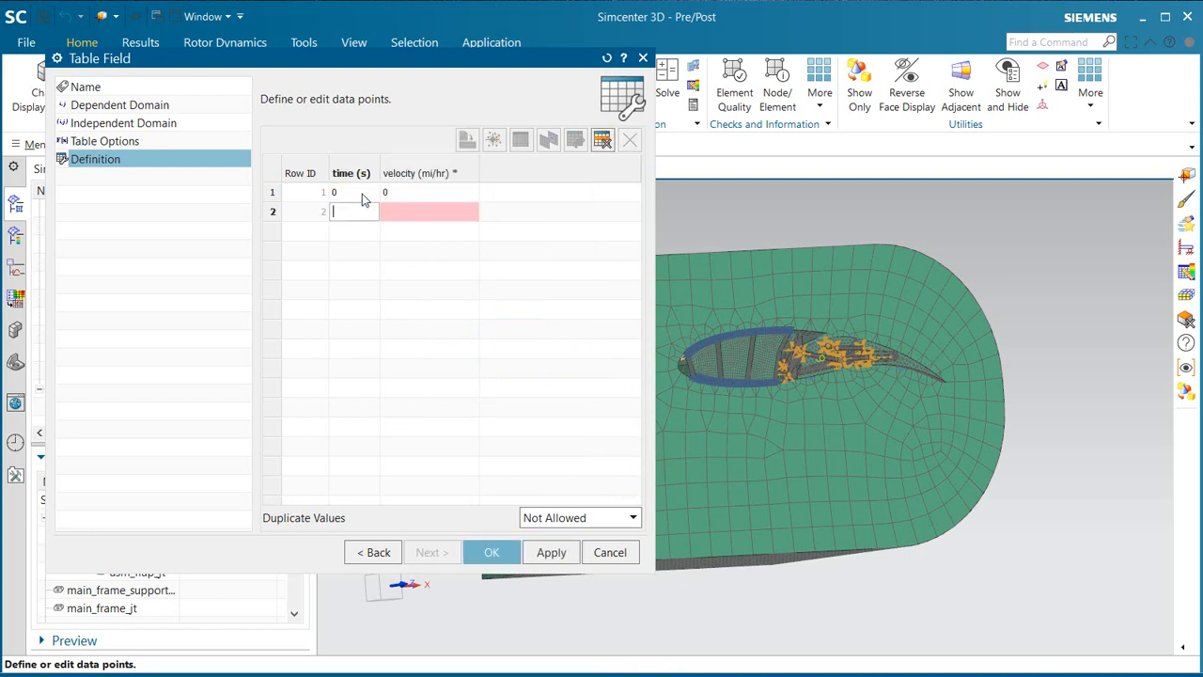
text(10)
key(Tab)
text(50)
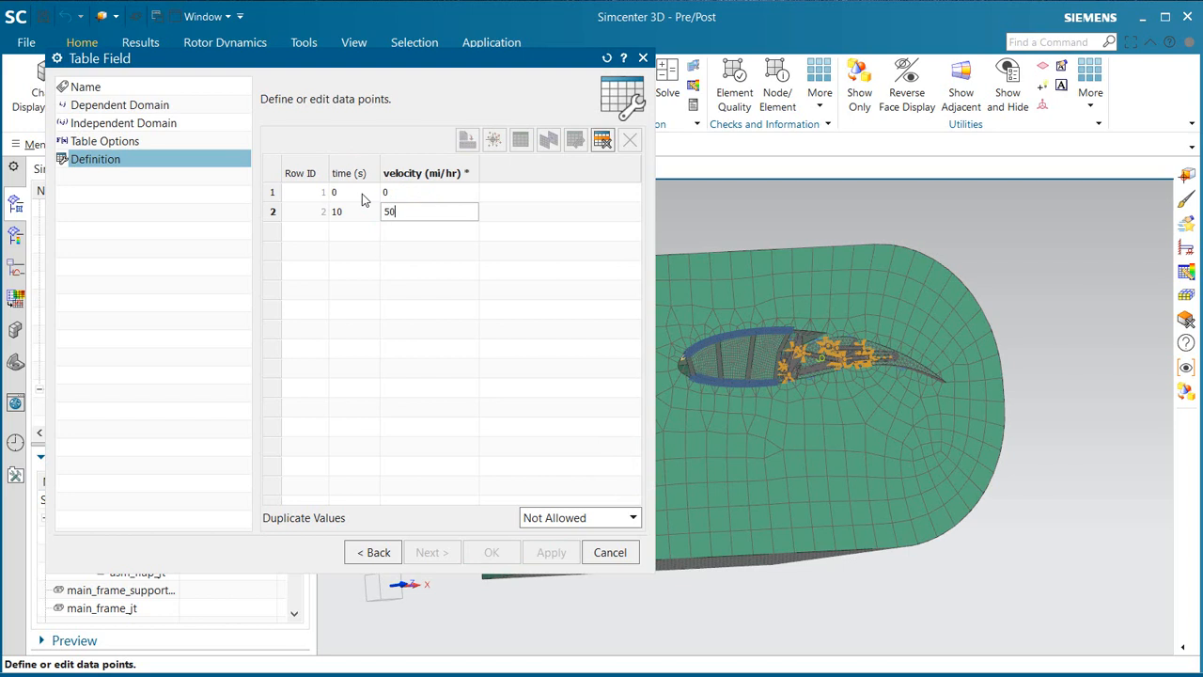
key(Tab)
key(Tab)
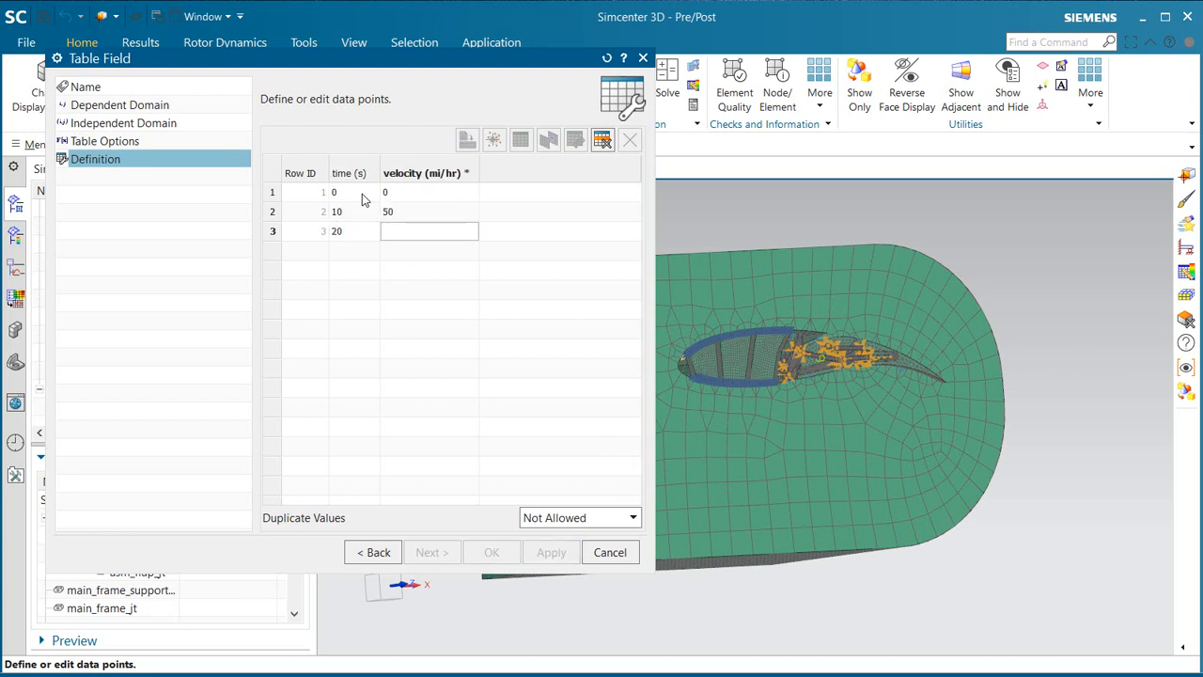
text(50)
key(Tab)
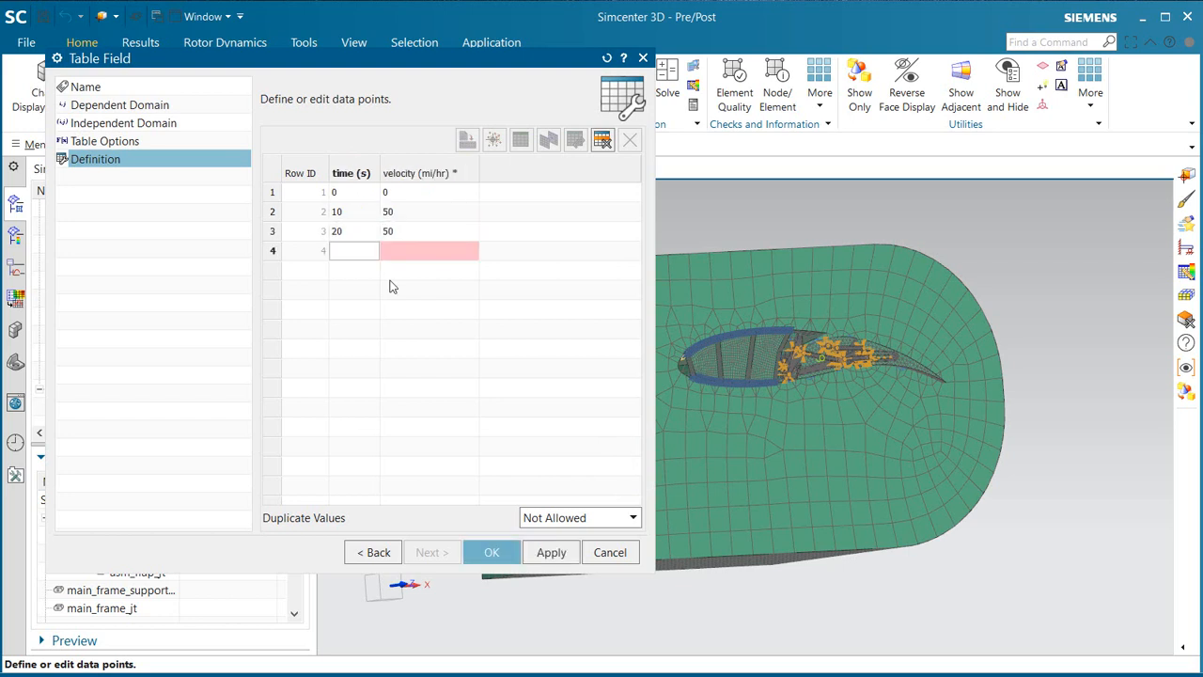
click(489, 555)
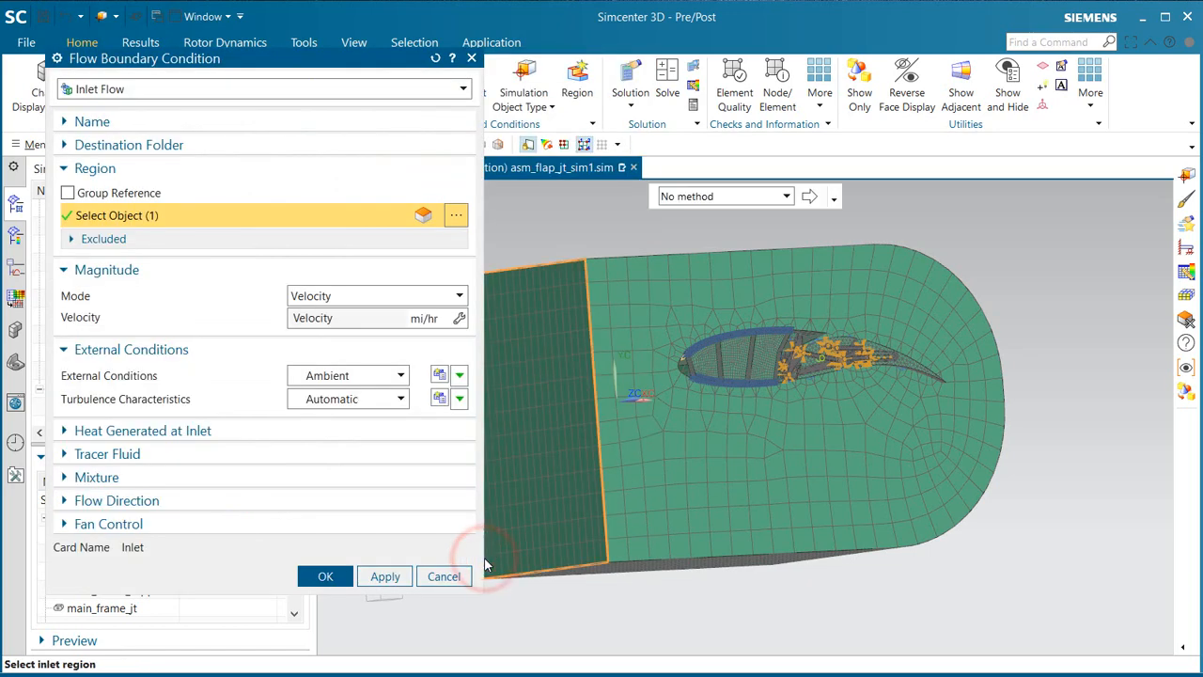
click(324, 577)
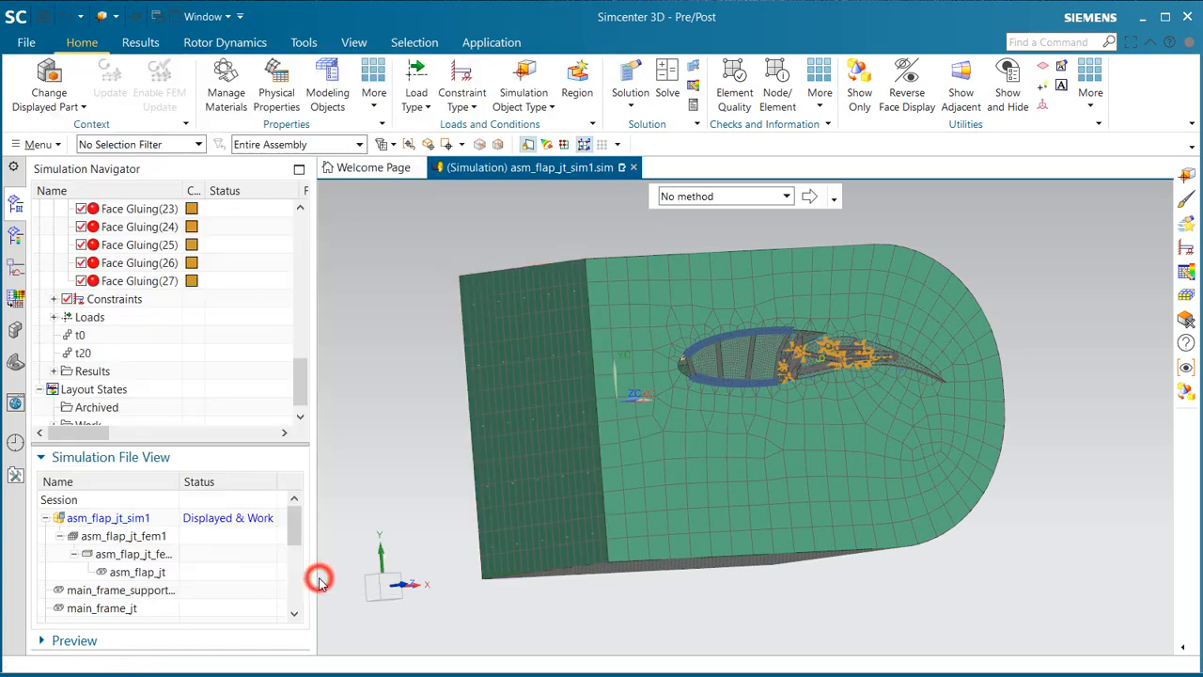
Step: Create an Opening flow boundary condition on the three curved end faces of the flow domain with ambient external conditions
middle_drag(403, 518, 344, 436)
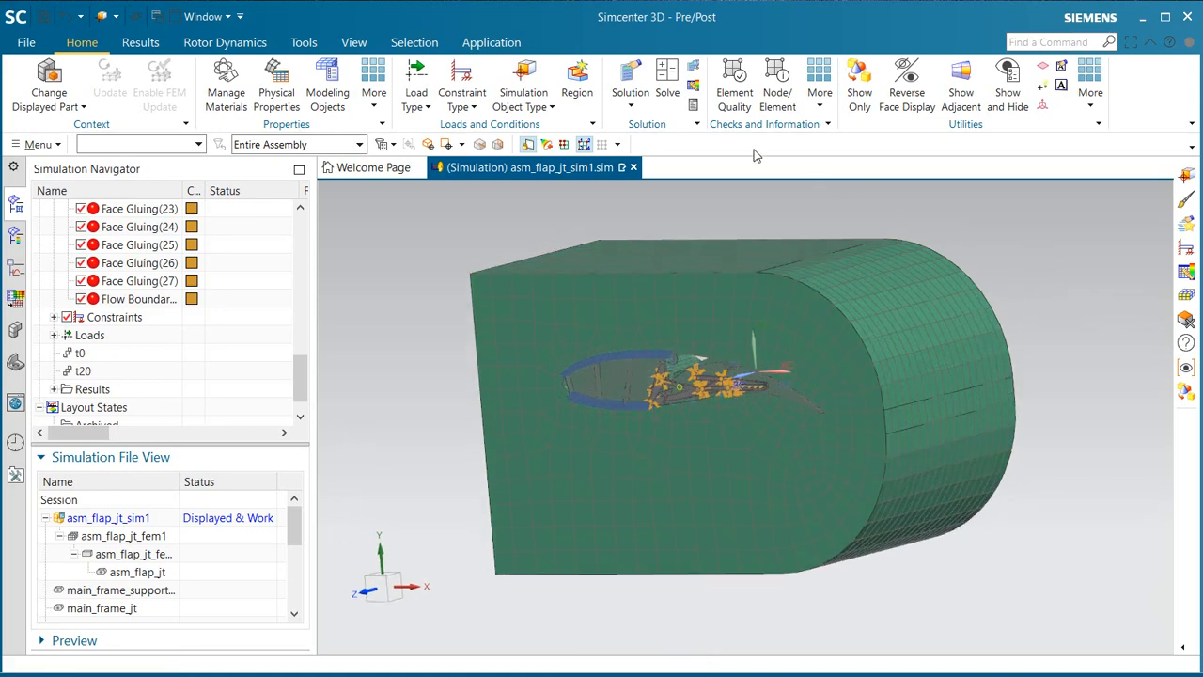
click(524, 102)
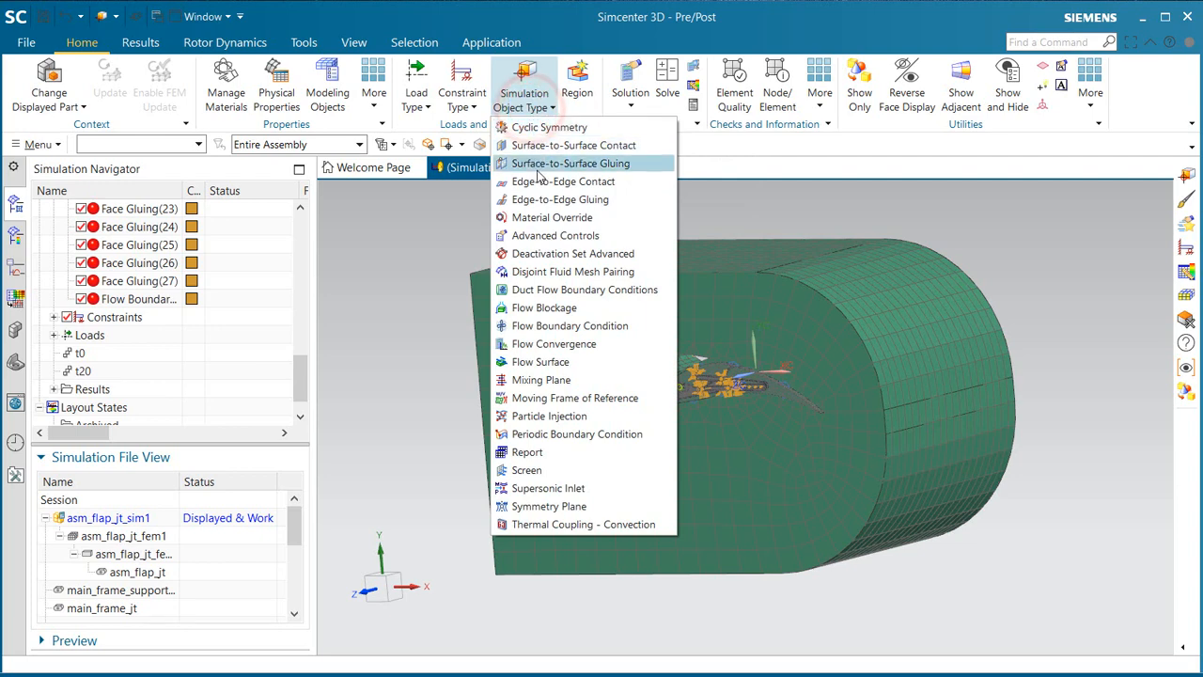
click(580, 327)
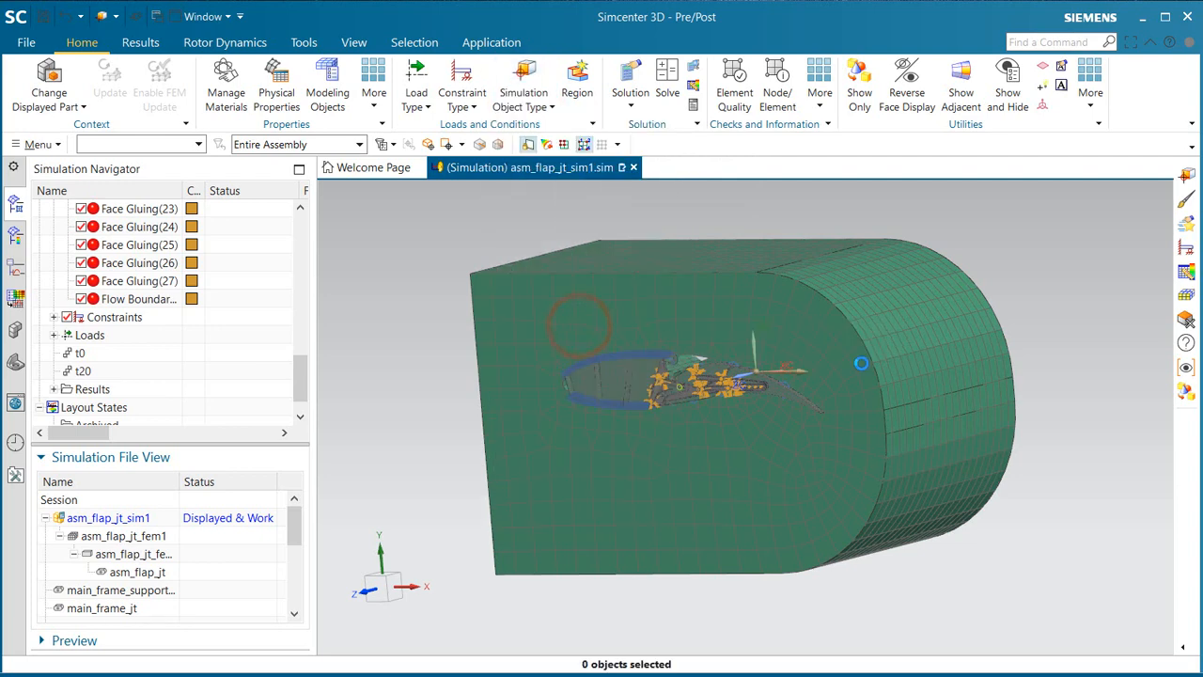
click(900, 319)
click(928, 414)
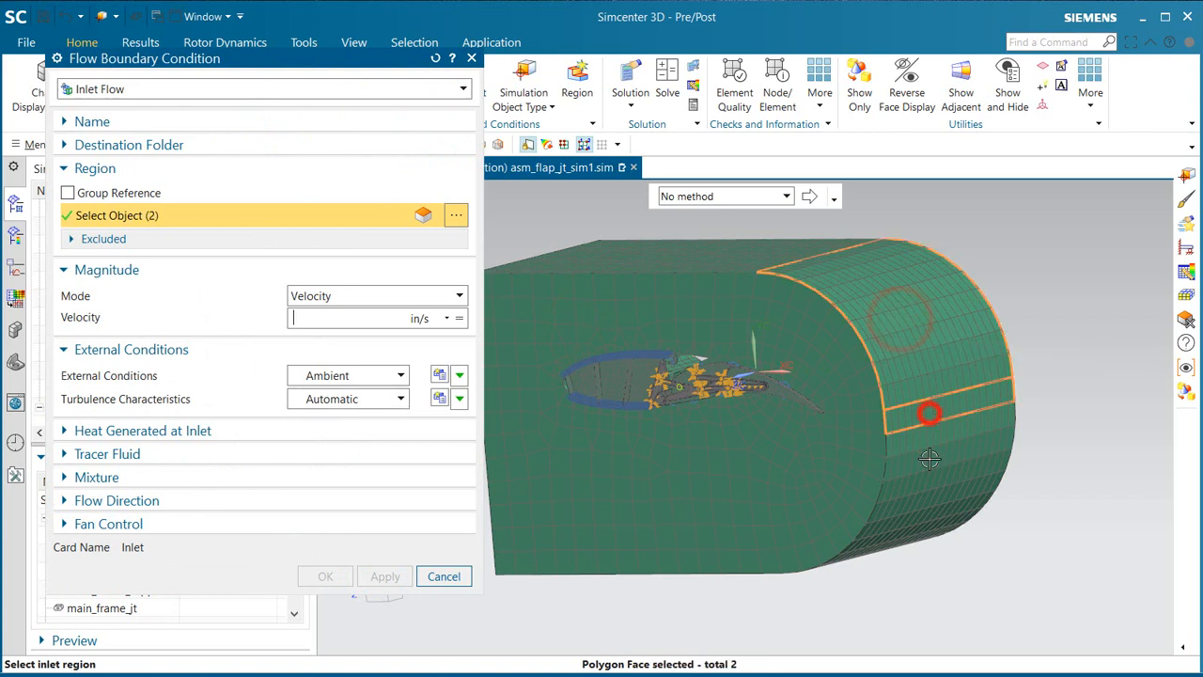
click(928, 458)
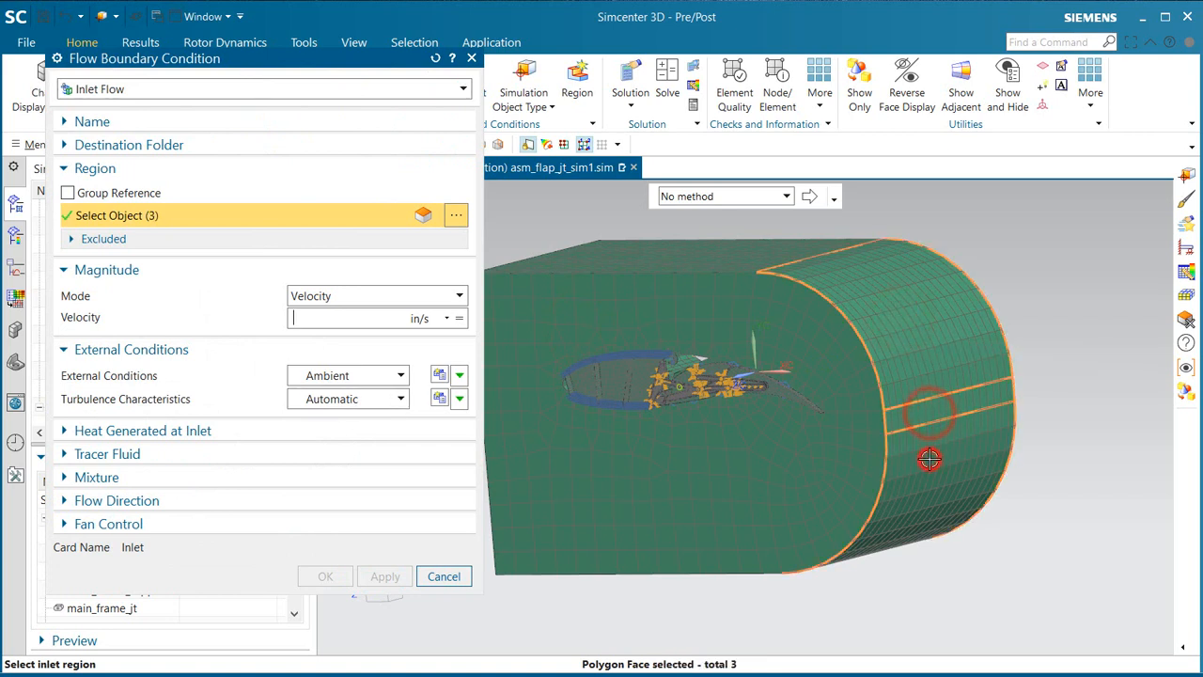
click(374, 92)
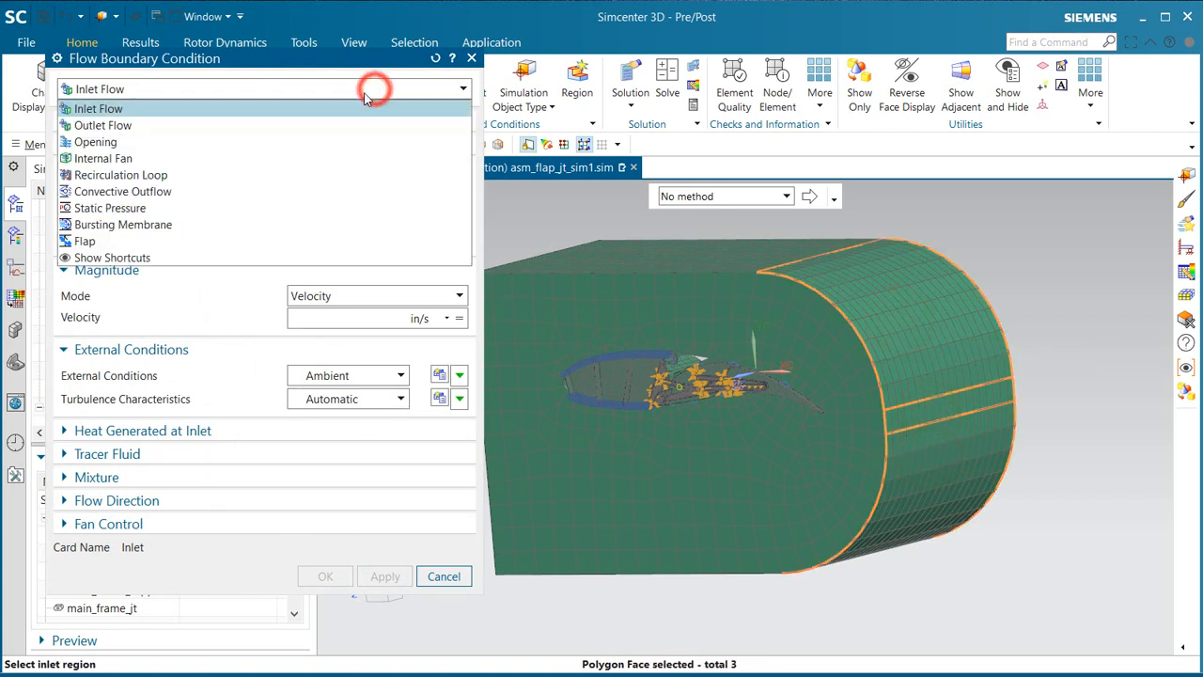
click(199, 146)
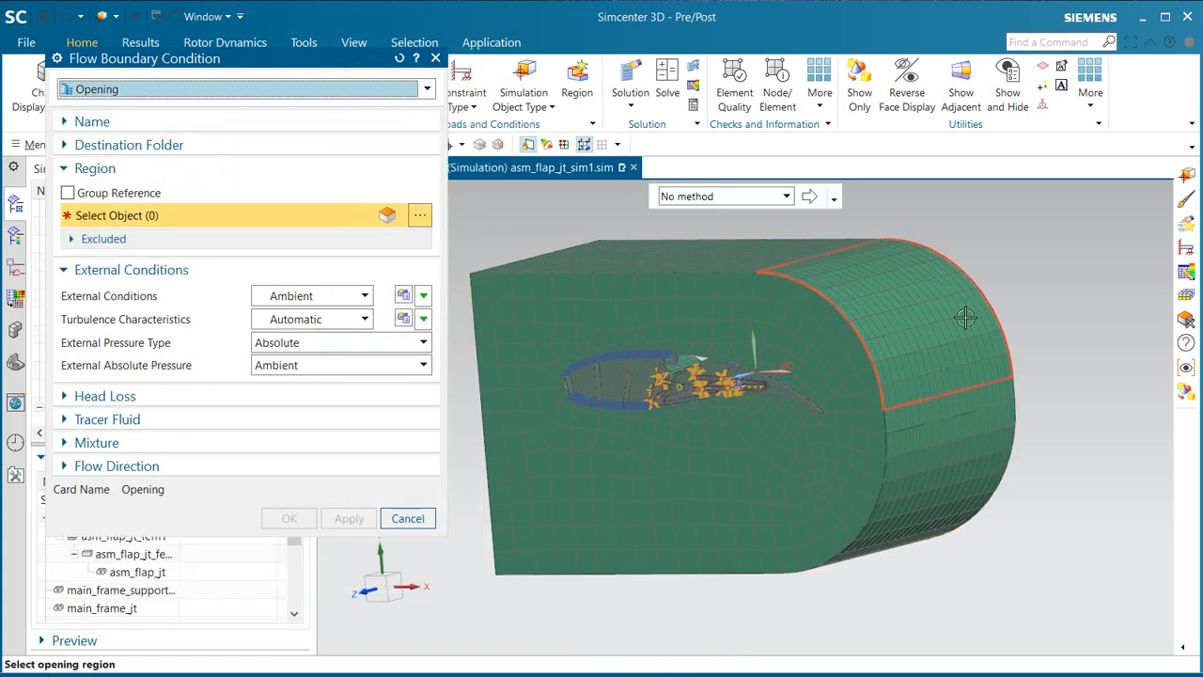
click(964, 318)
click(979, 415)
click(978, 435)
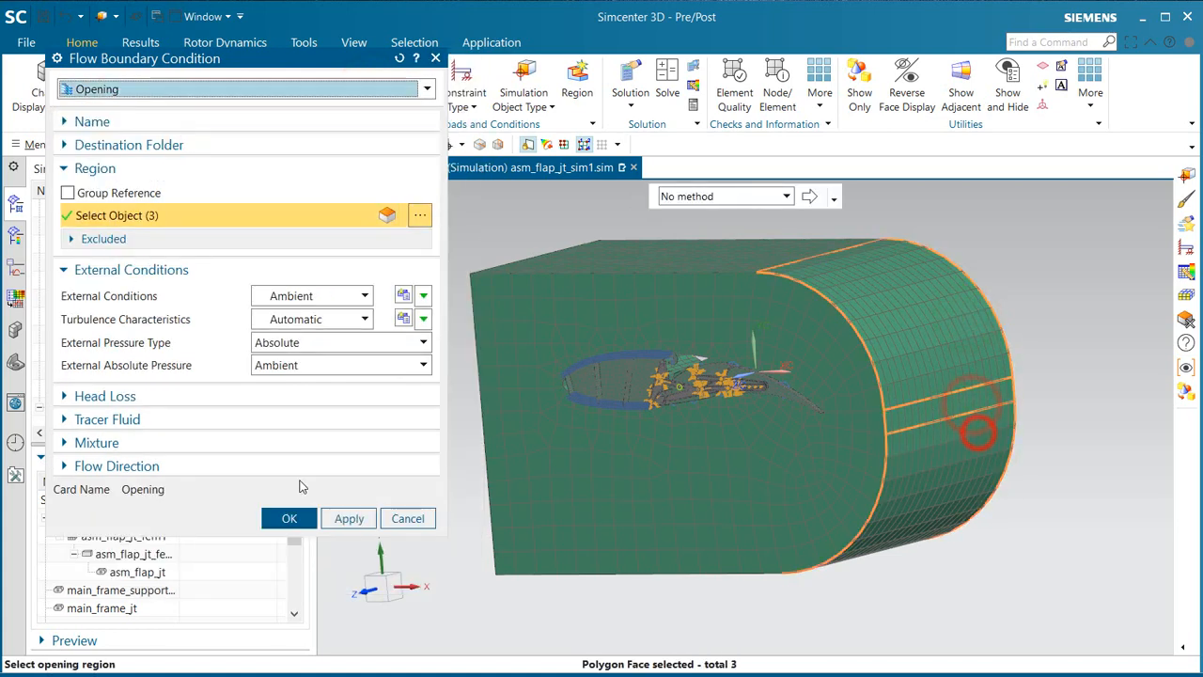
click(290, 519)
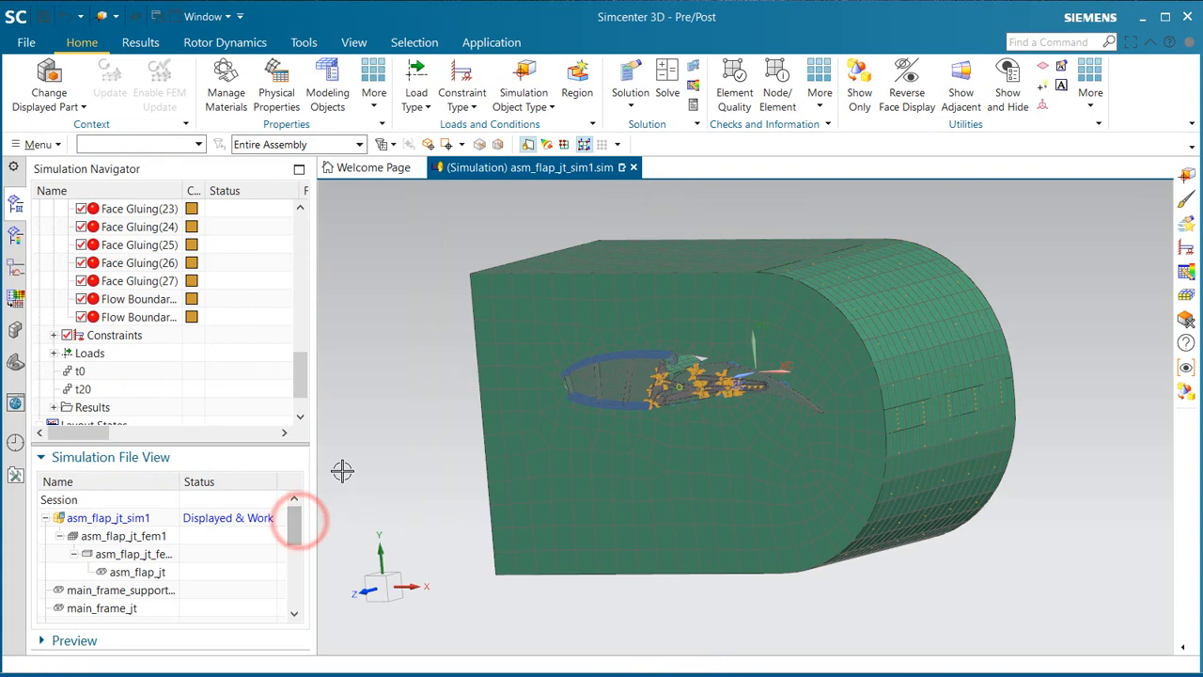
Step: Start a Boundary Flow Surface and select the nine faces around the leading wing section inside the flow domain
middle_drag(564, 526, 721, 490)
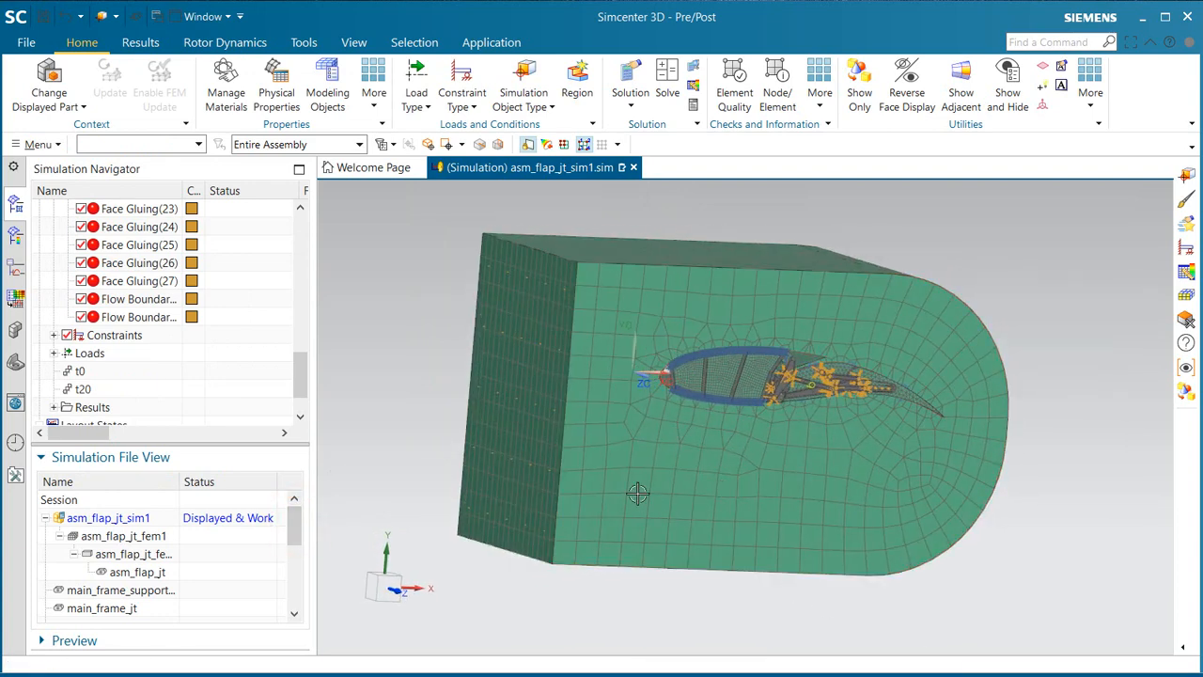
middle_drag(546, 442, 682, 485)
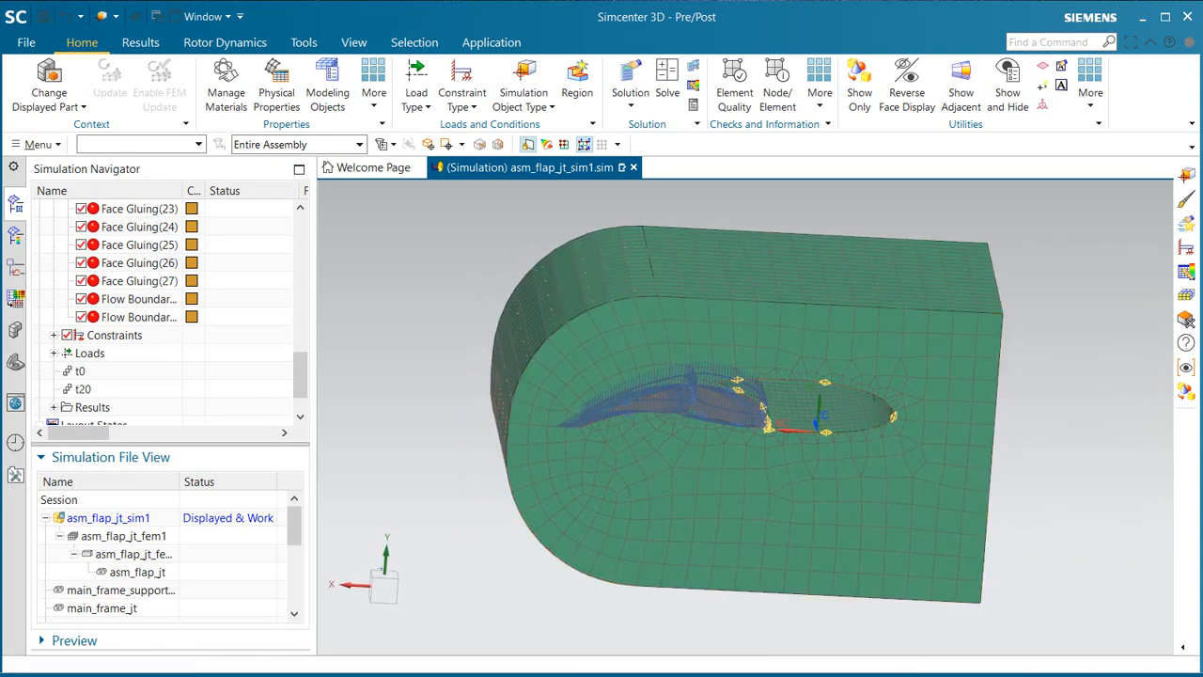
click(526, 99)
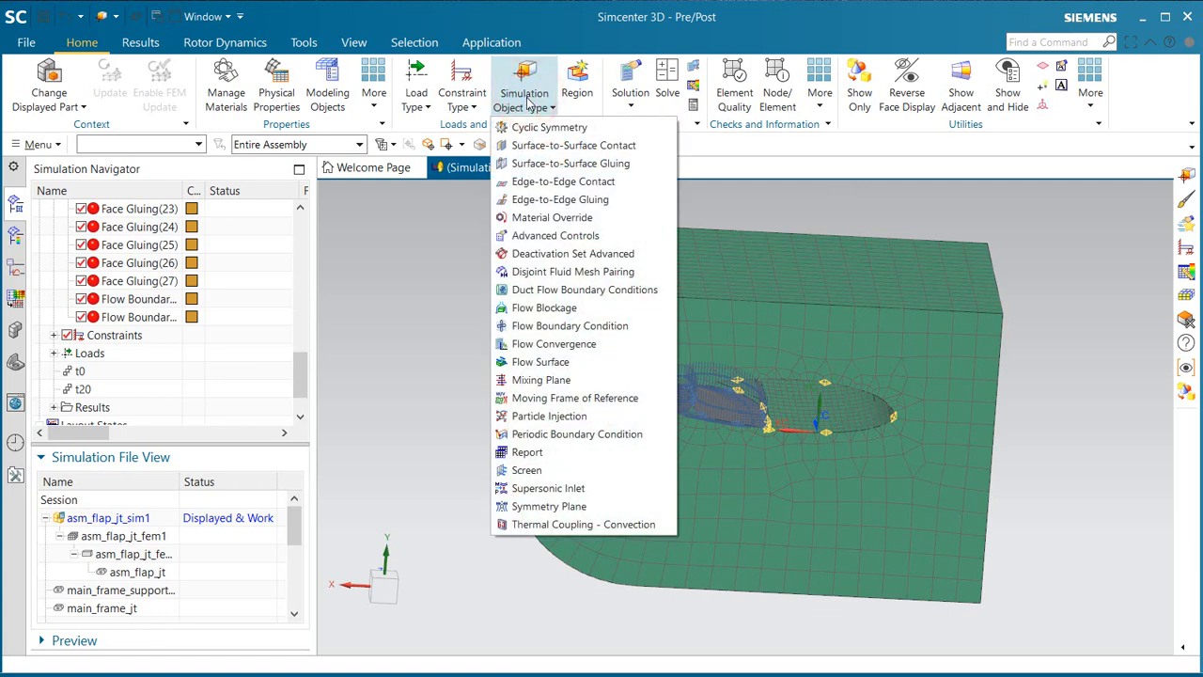
click(569, 361)
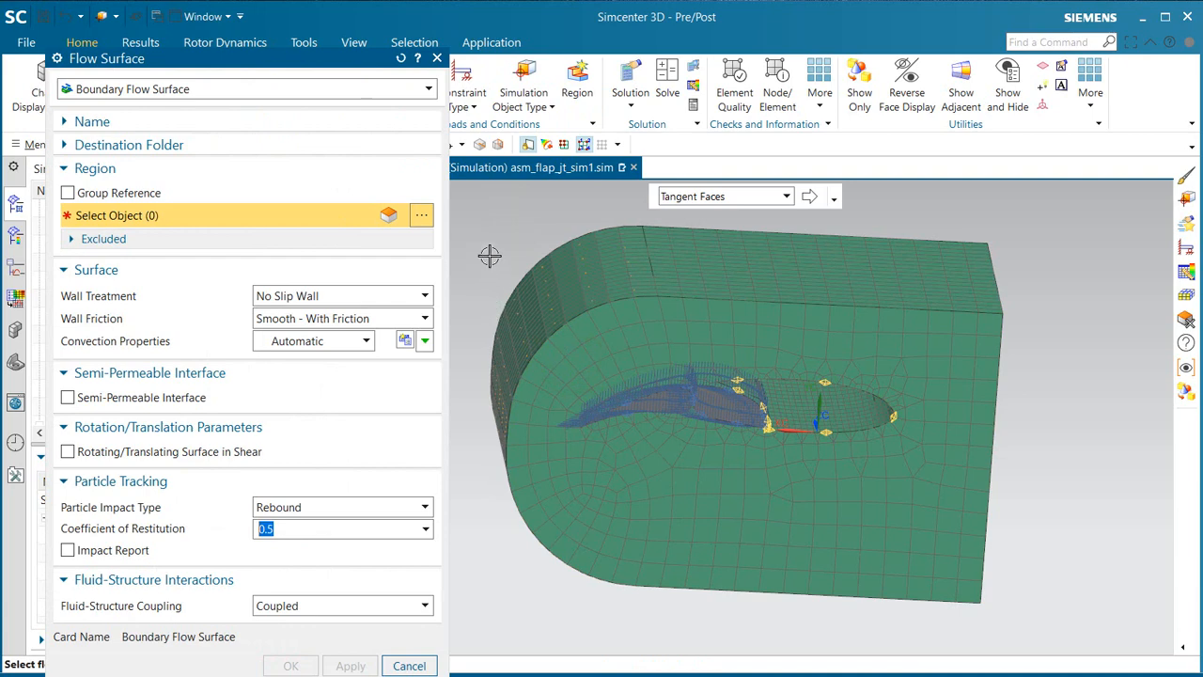
click(830, 403)
middle_drag(831, 407, 773, 405)
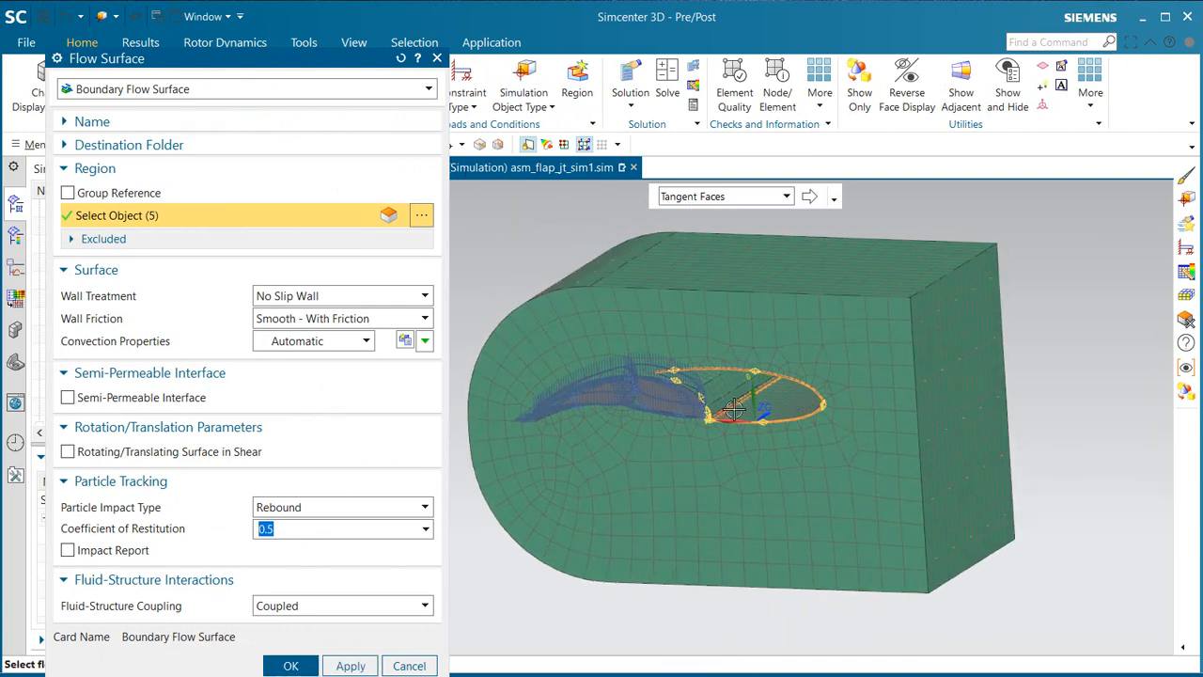
scroll(657, 313, up, 5)
click(648, 303)
click(680, 336)
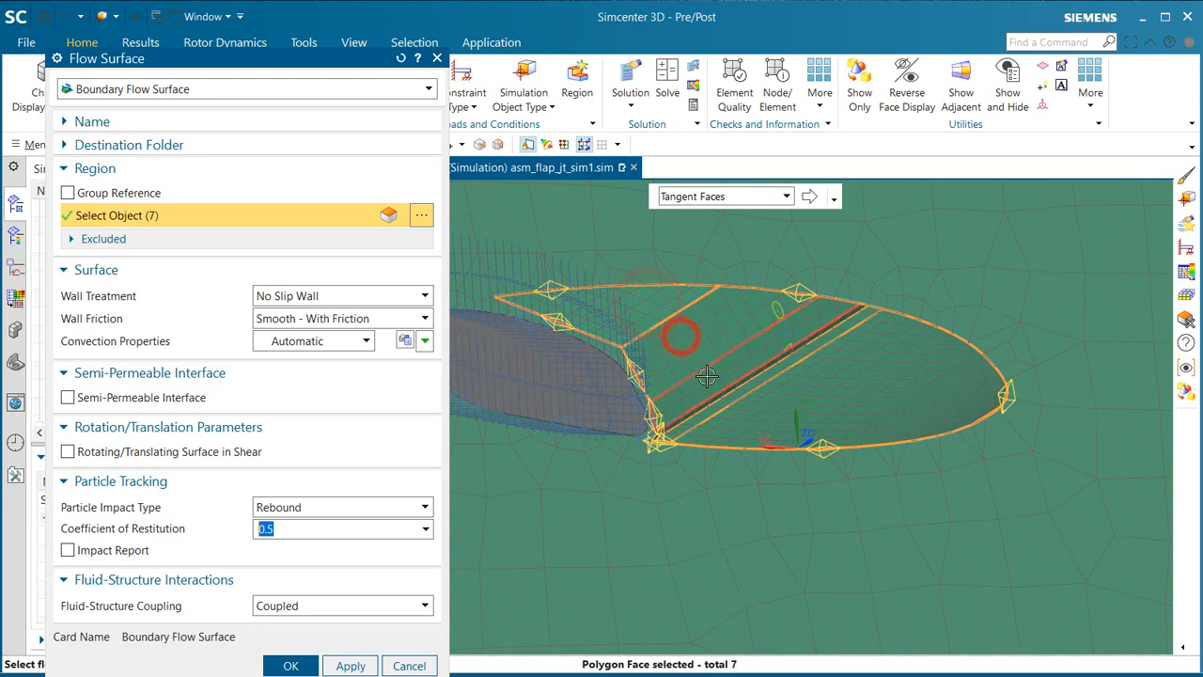
click(707, 376)
scroll(684, 424, up, 5)
click(662, 420)
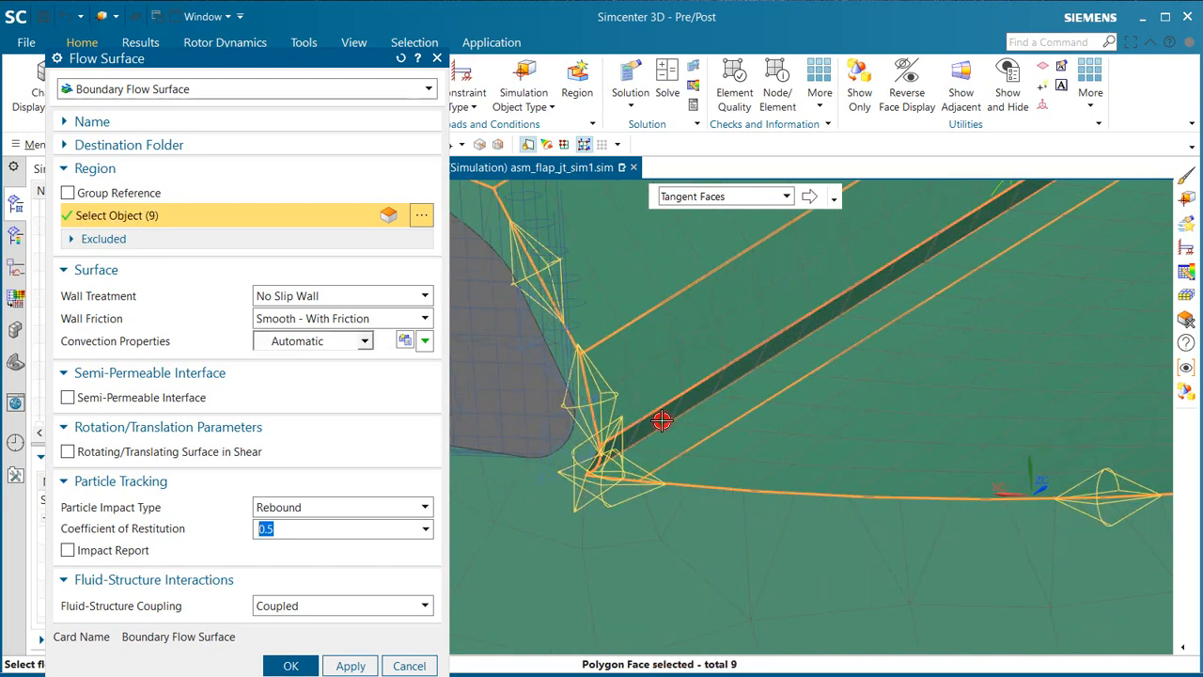
Step: Set the wall treatment to Wall Function and fluid-structure coupling to None, and create the wing section's flow surface
click(344, 297)
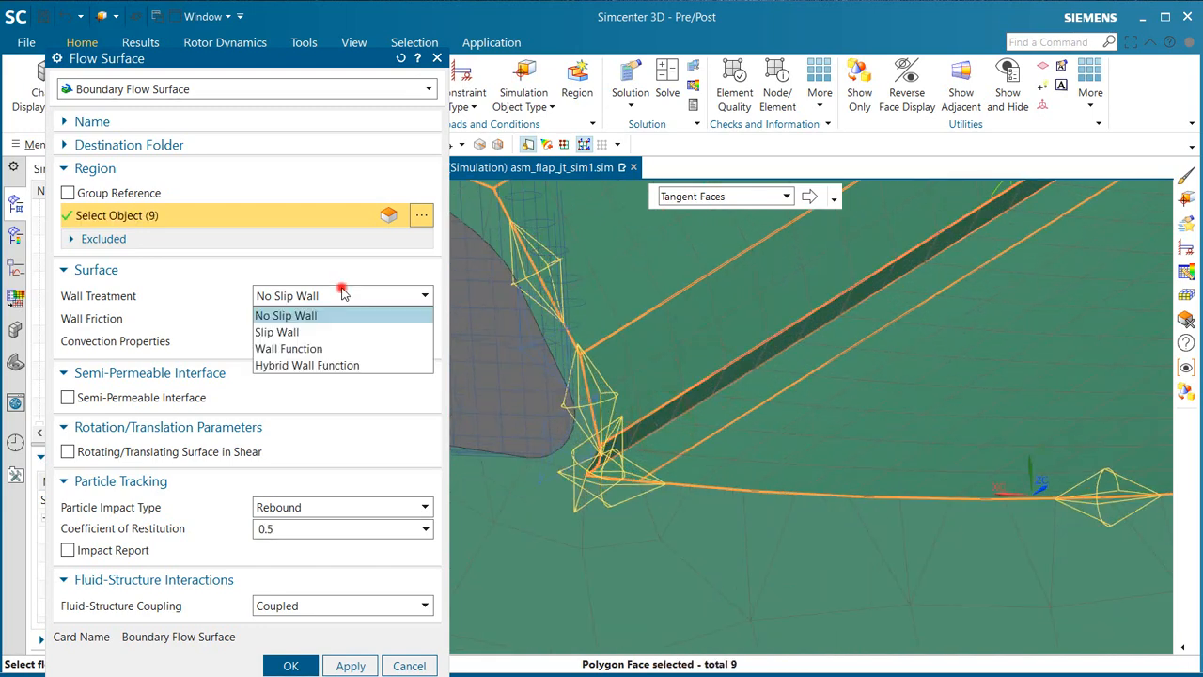
click(320, 347)
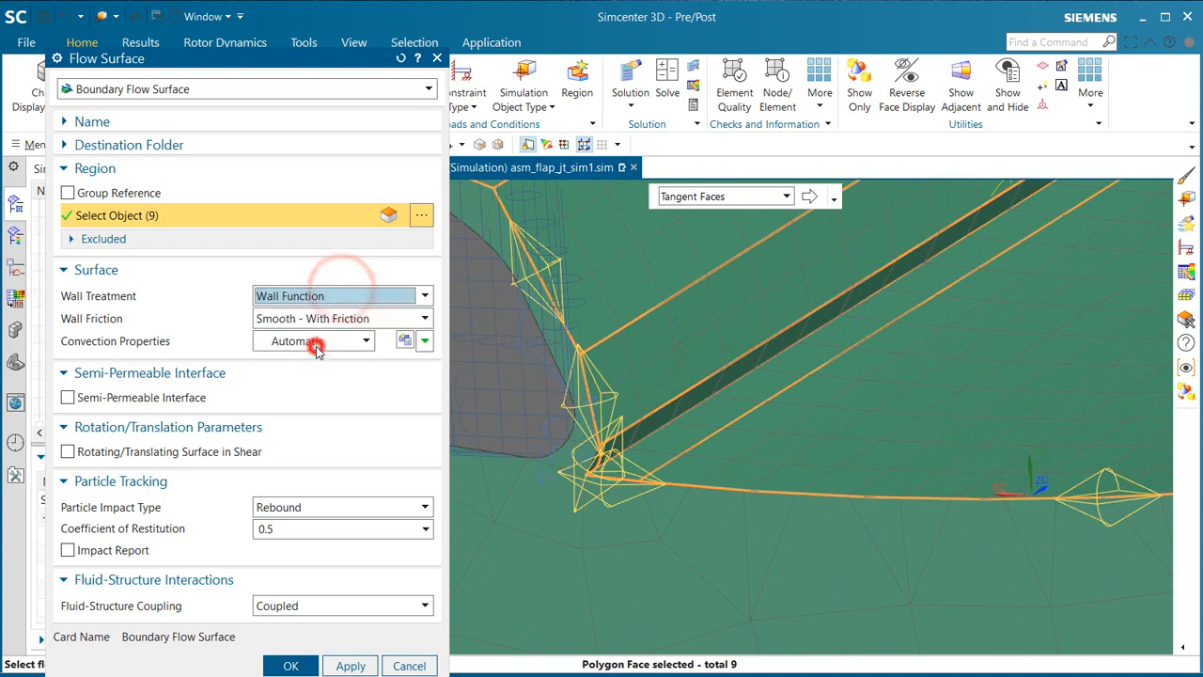
click(301, 606)
click(292, 625)
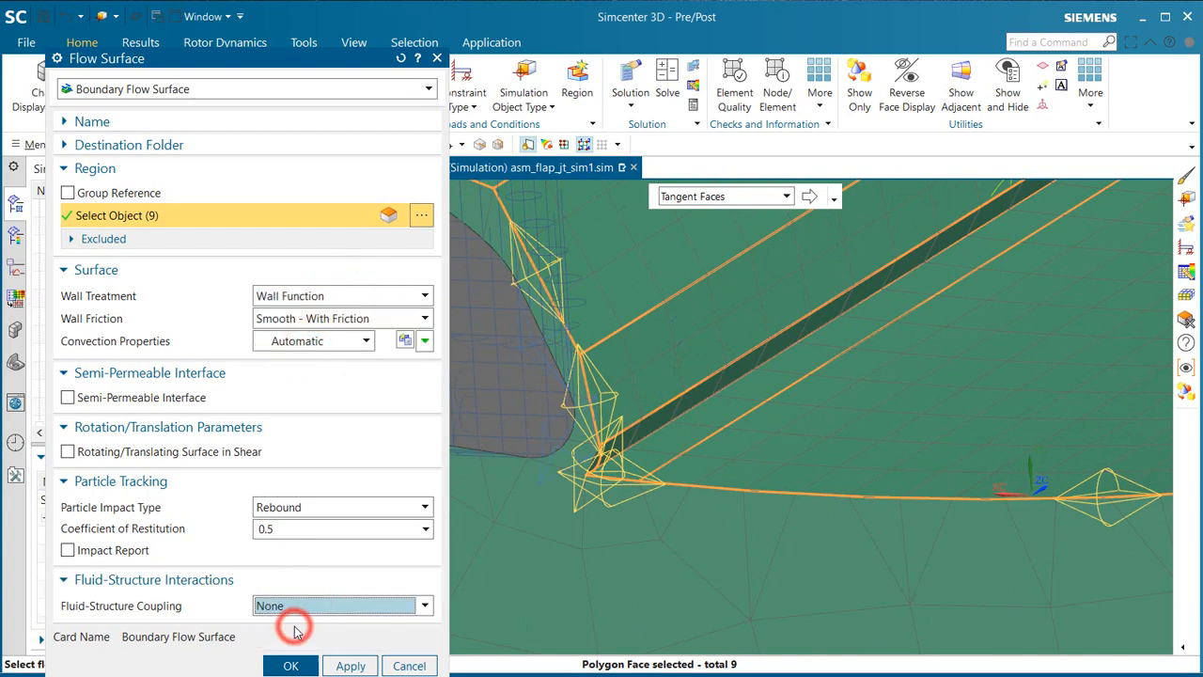
click(350, 665)
Step: Show the model in wireframe and select the ten faces around the two rear flap elements for the next Boundary Flow Surface
middle_drag(934, 529, 981, 517)
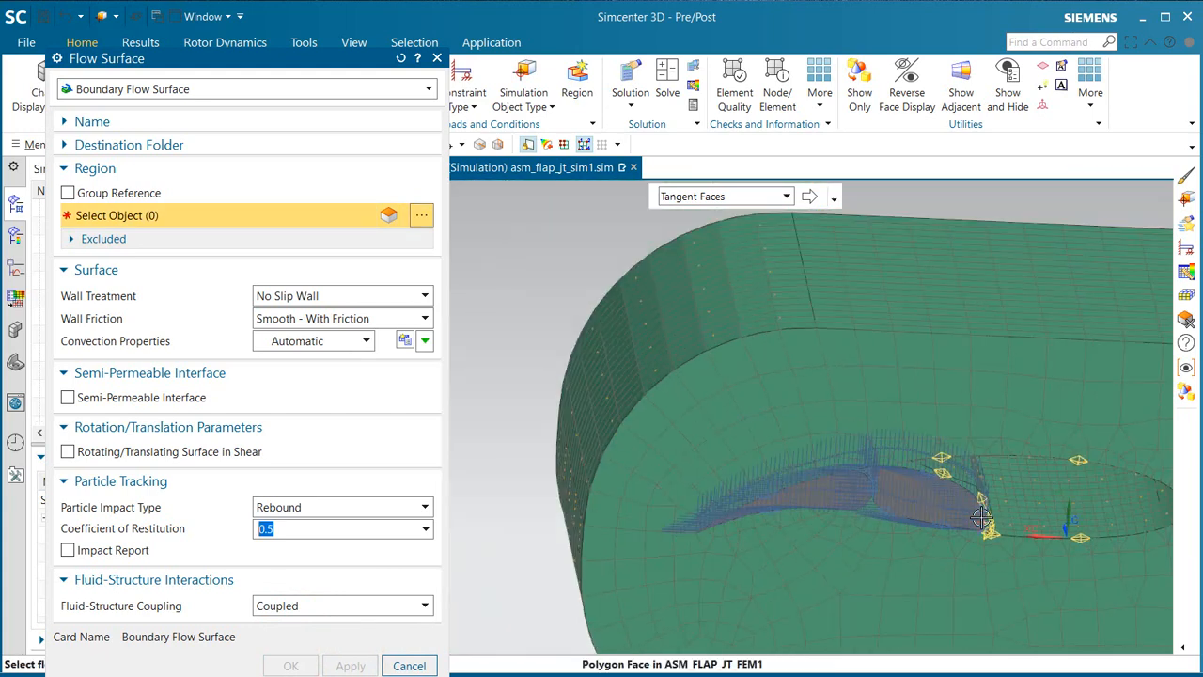
right_drag(527, 240, 531, 262)
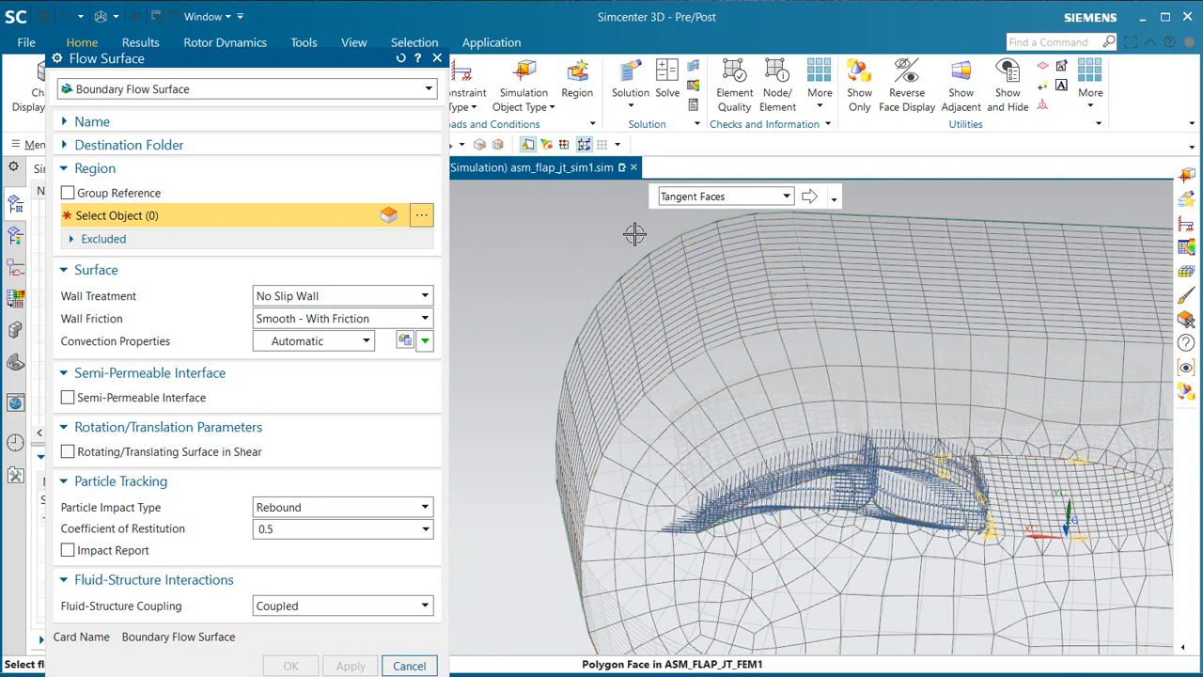
click(793, 438)
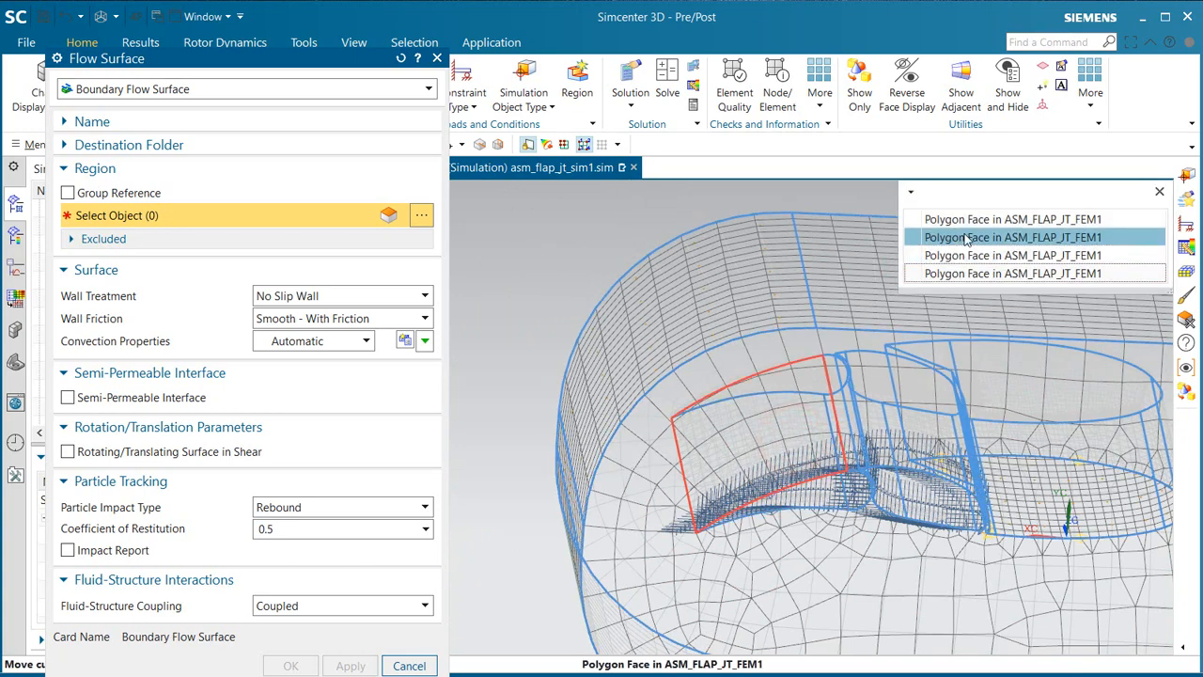
click(964, 238)
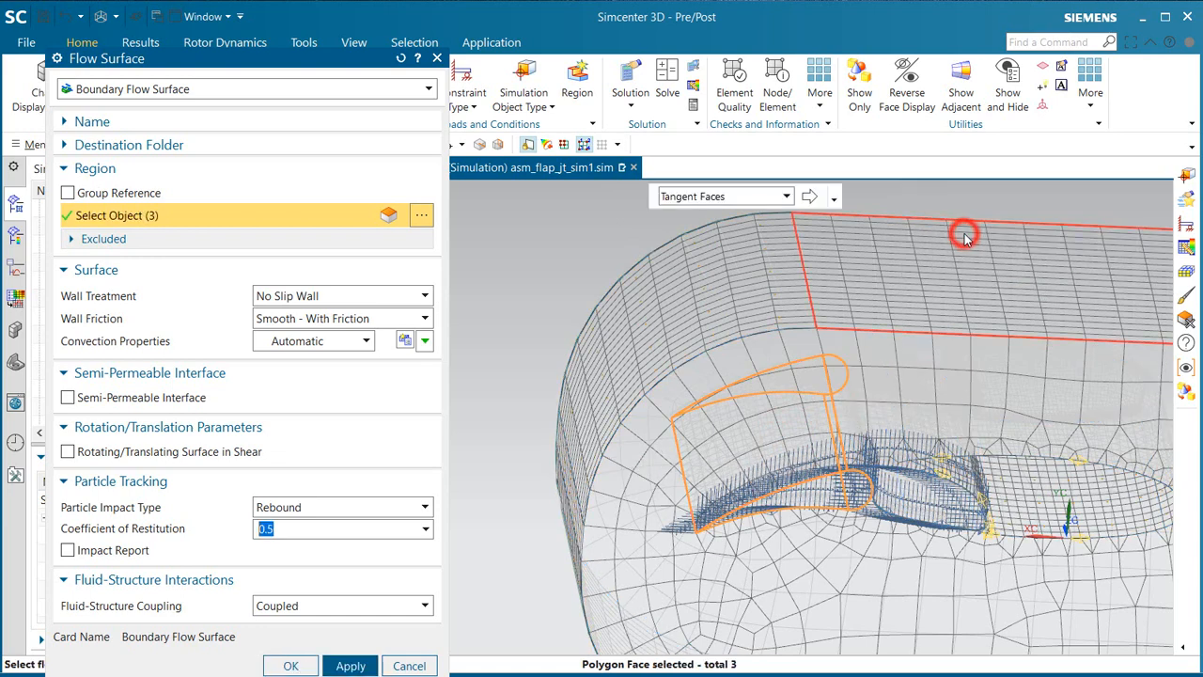
click(891, 454)
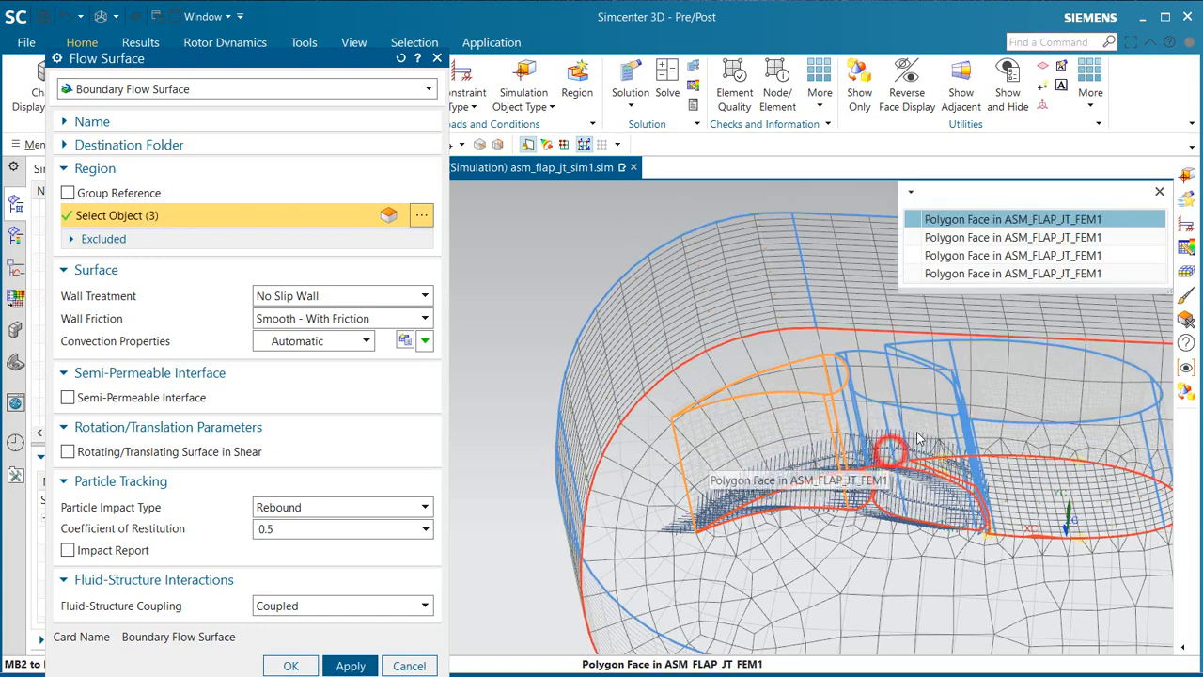
click(998, 238)
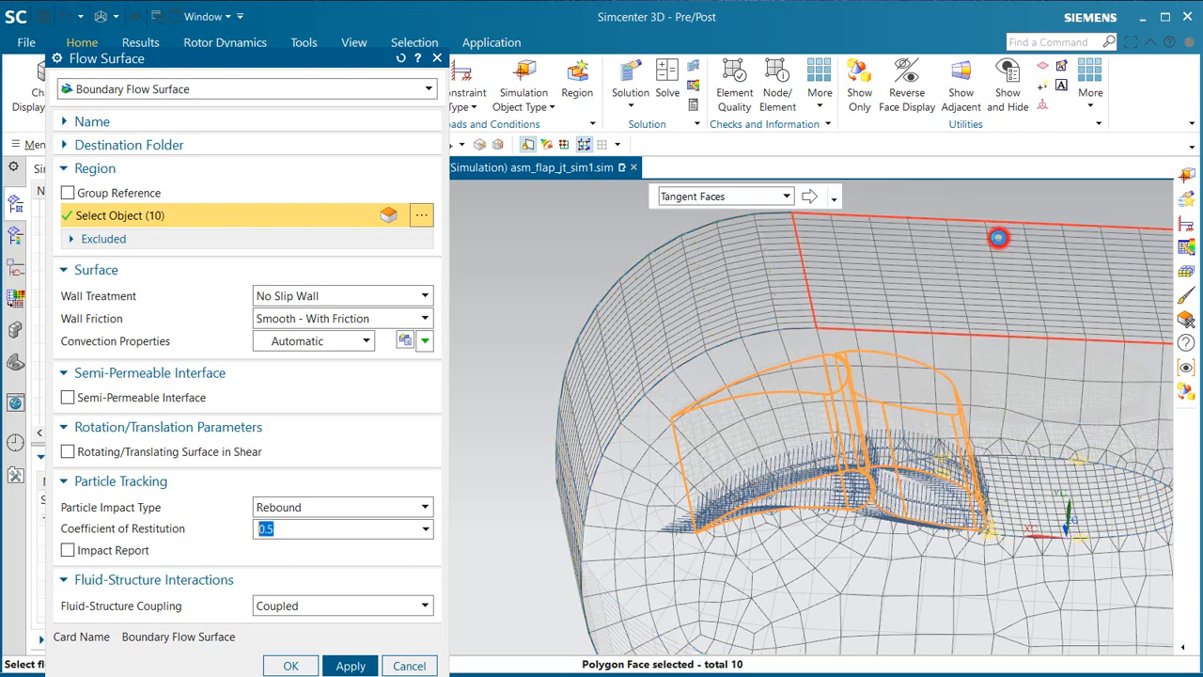
Step: Create the flap flow surface with Wall Function treatment and Coupled fluid-structure coupling, and return the model to shaded display
click(392, 609)
click(391, 608)
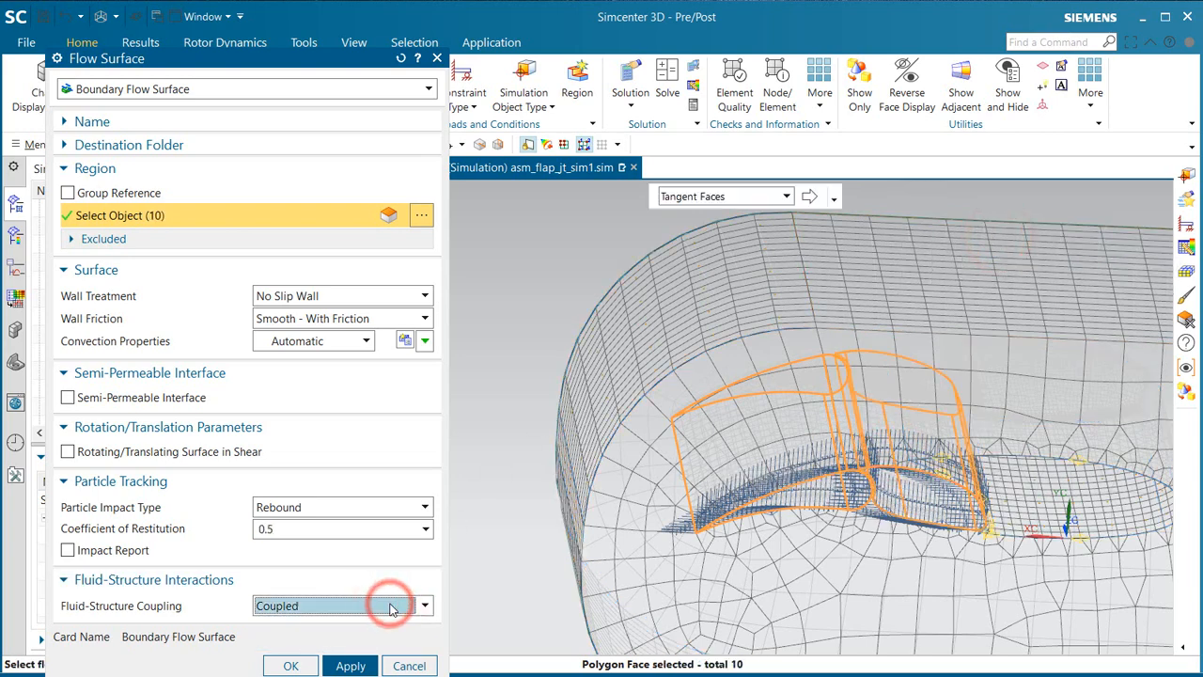
click(316, 297)
click(308, 344)
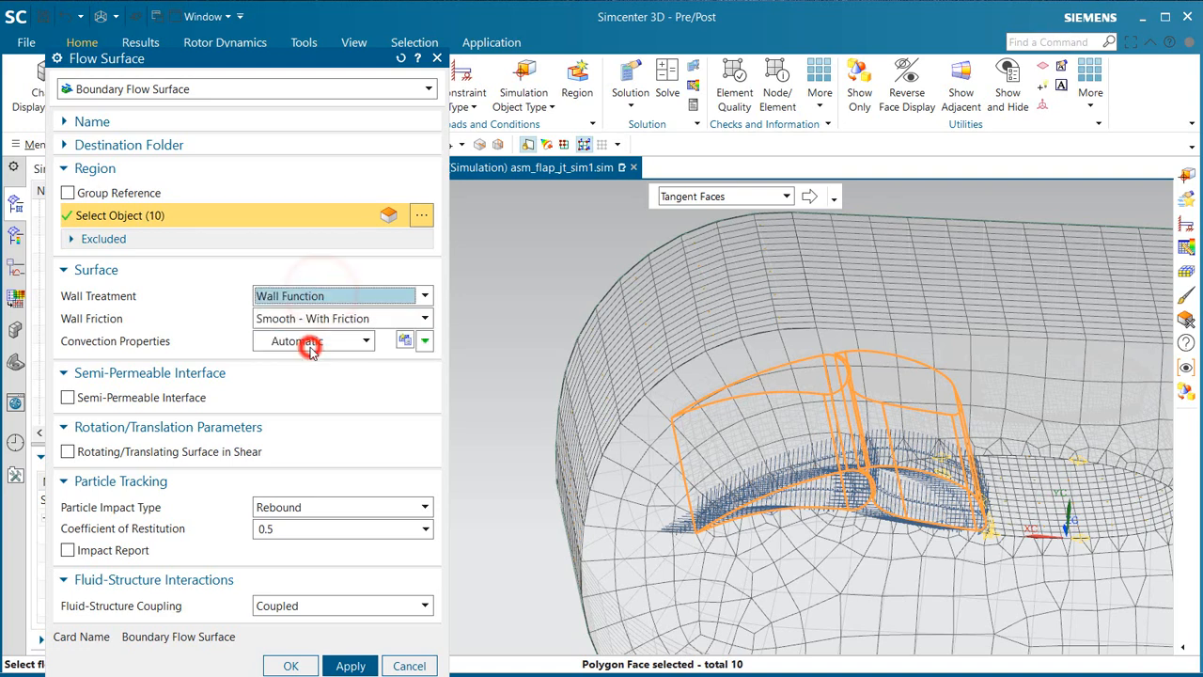
click(291, 666)
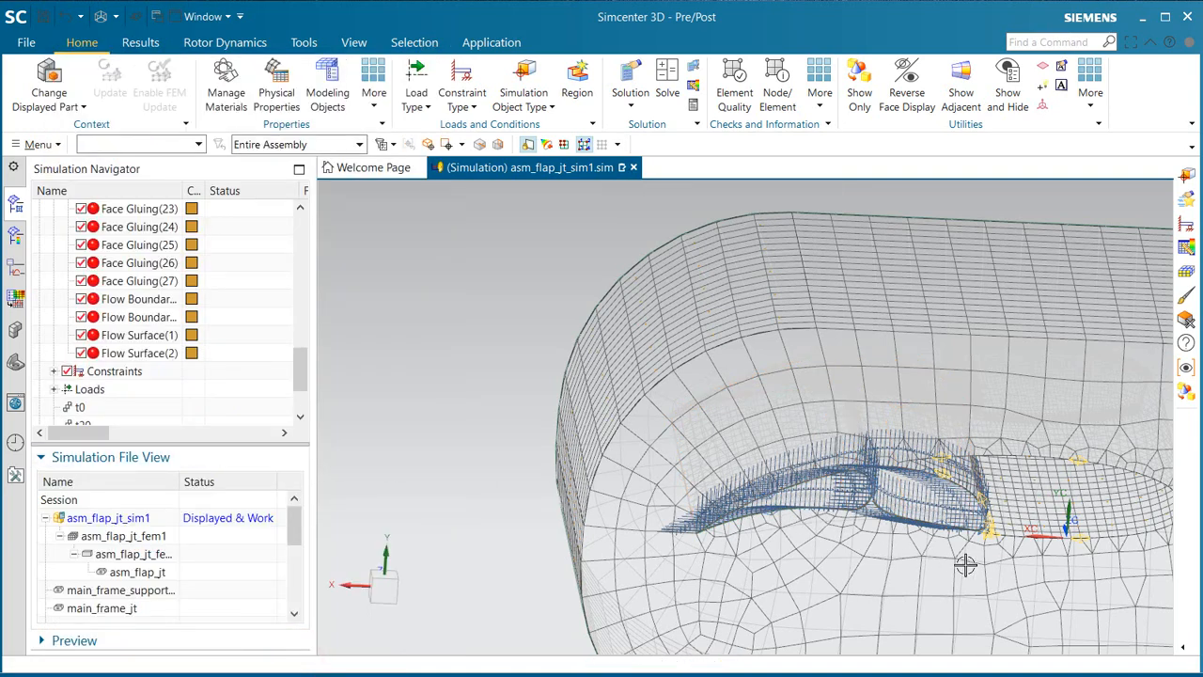
right_click(441, 322)
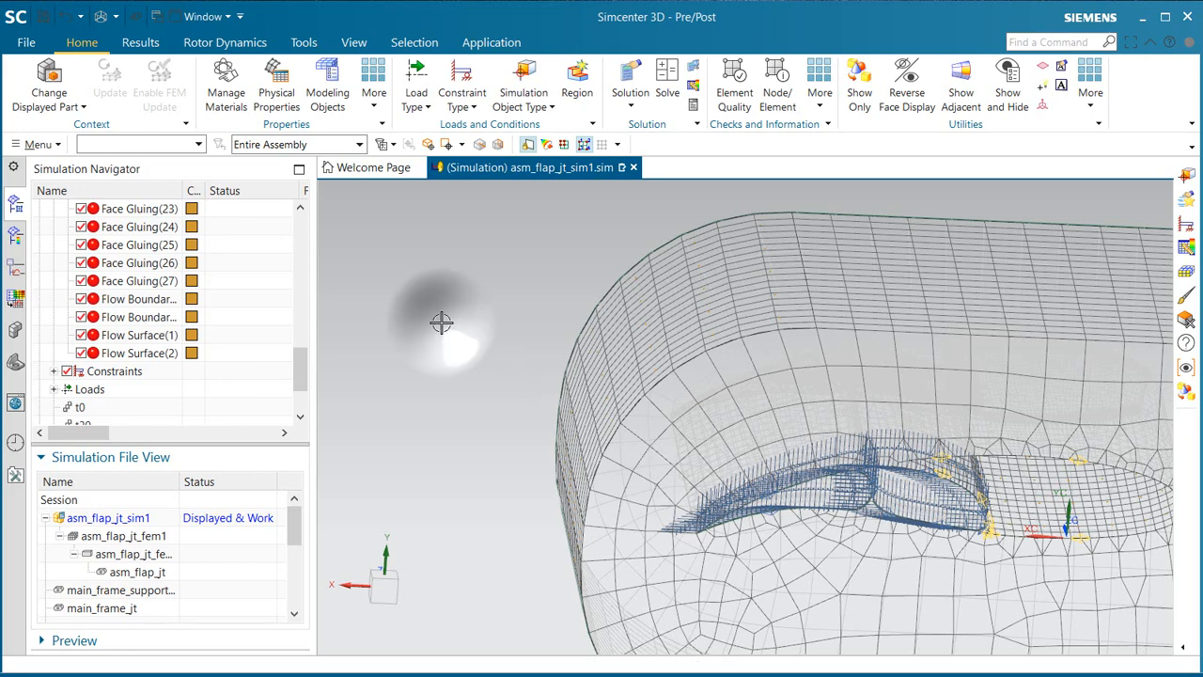
click(440, 299)
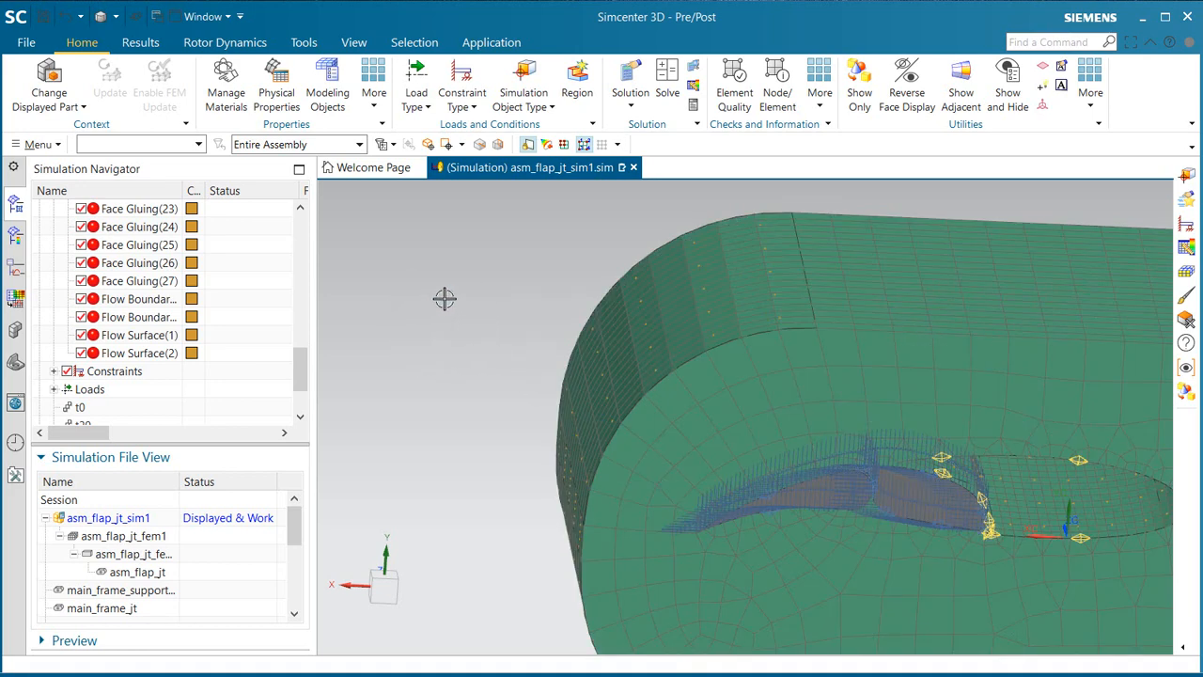
click(1184, 176)
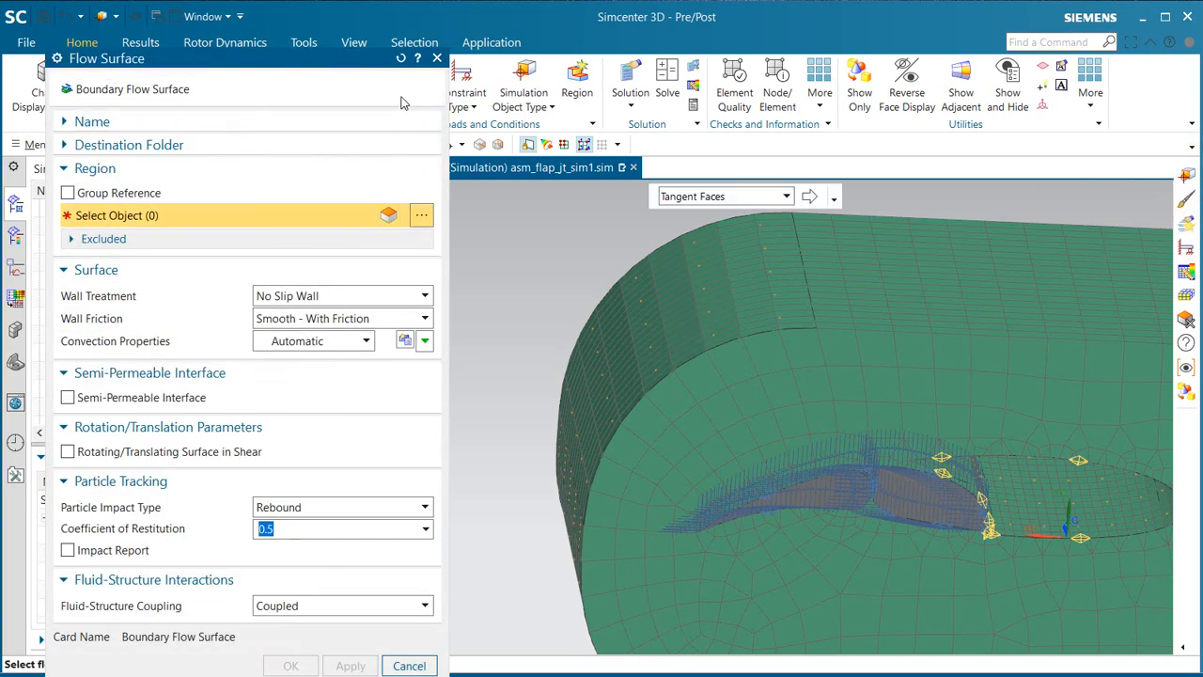
click(402, 90)
click(402, 90)
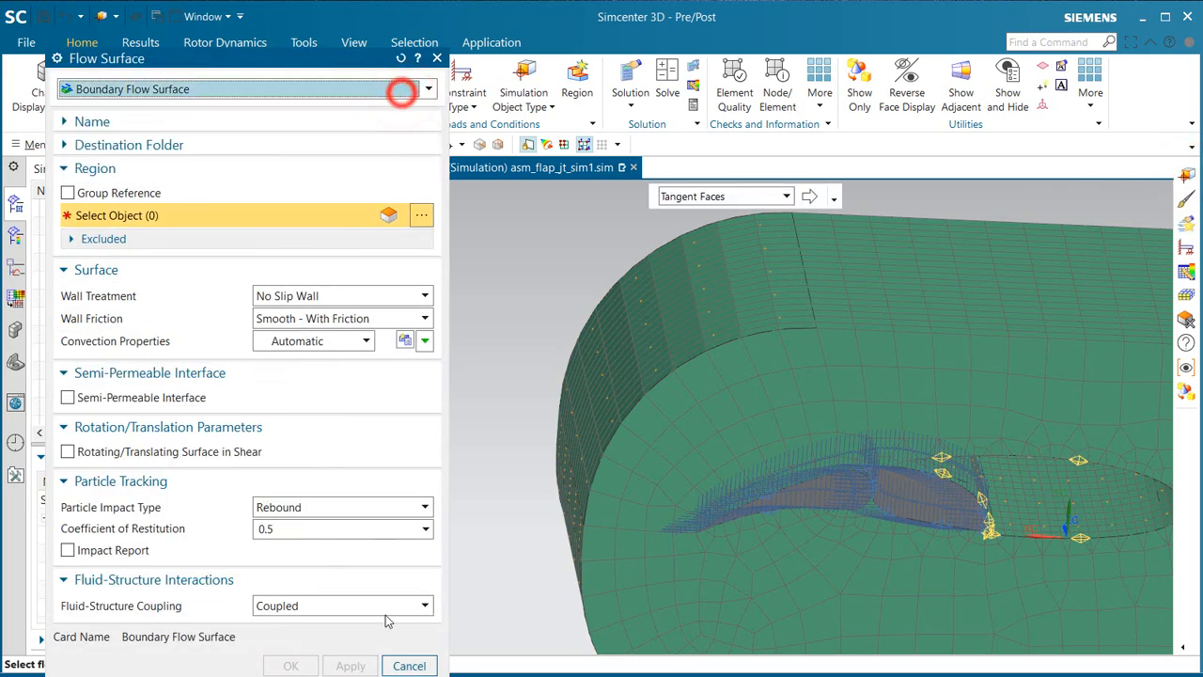
click(408, 665)
click(512, 107)
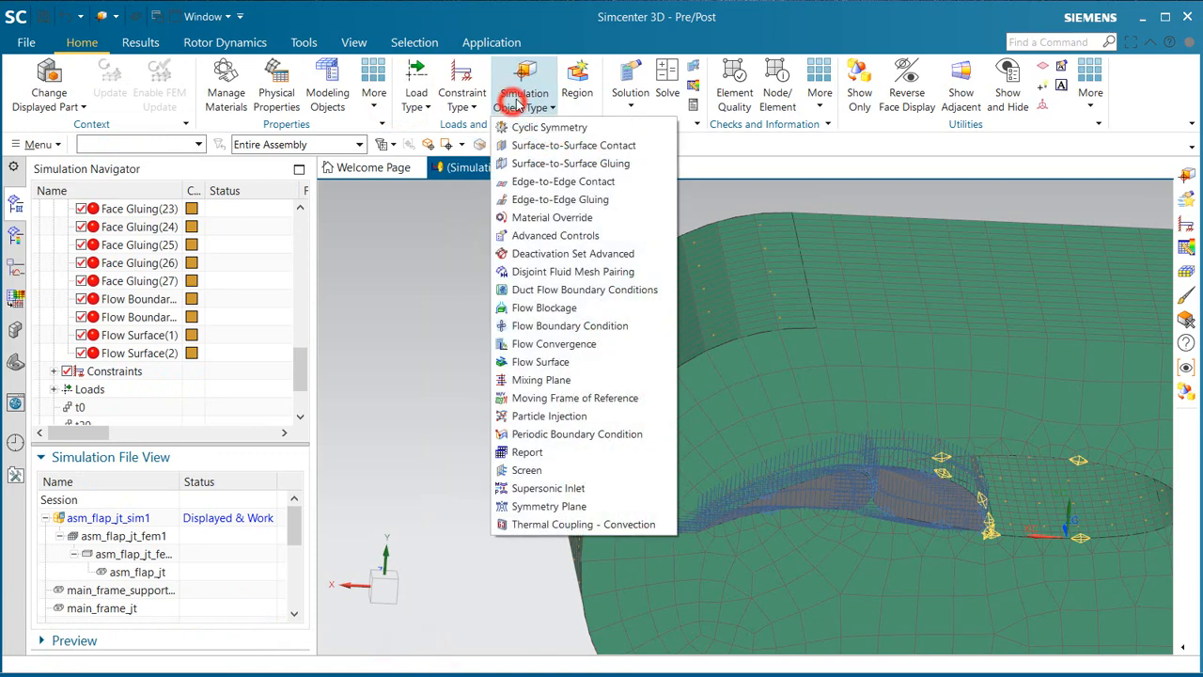
key(Escape)
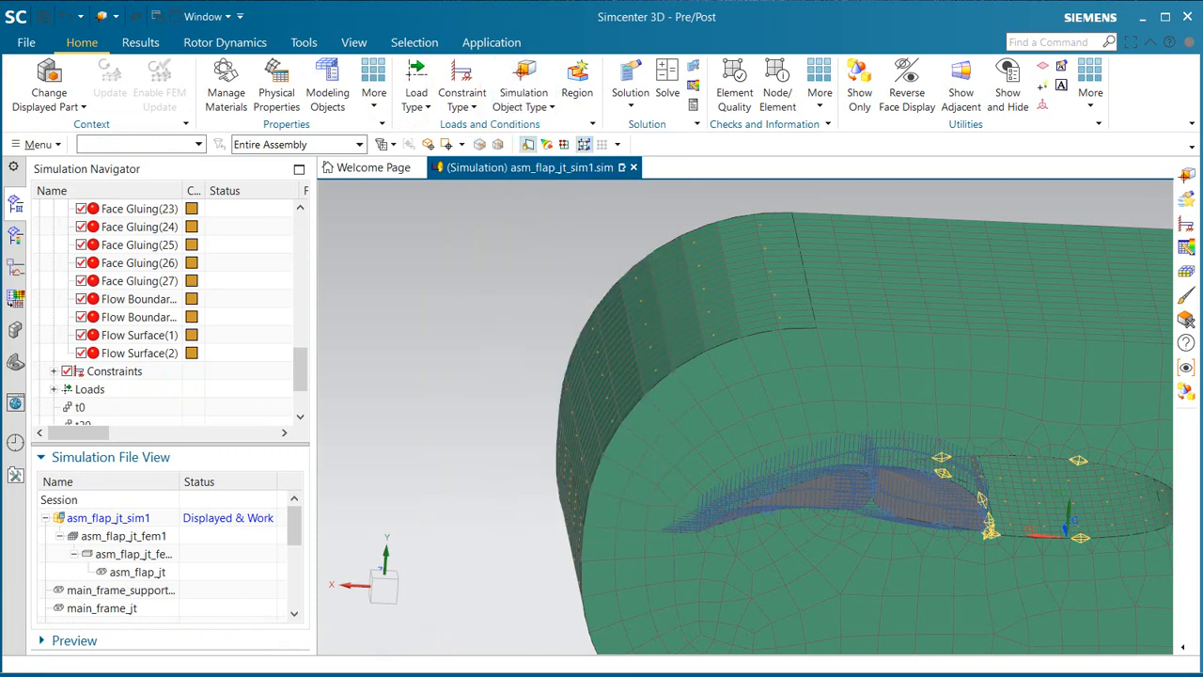
middle_drag(840, 379, 761, 377)
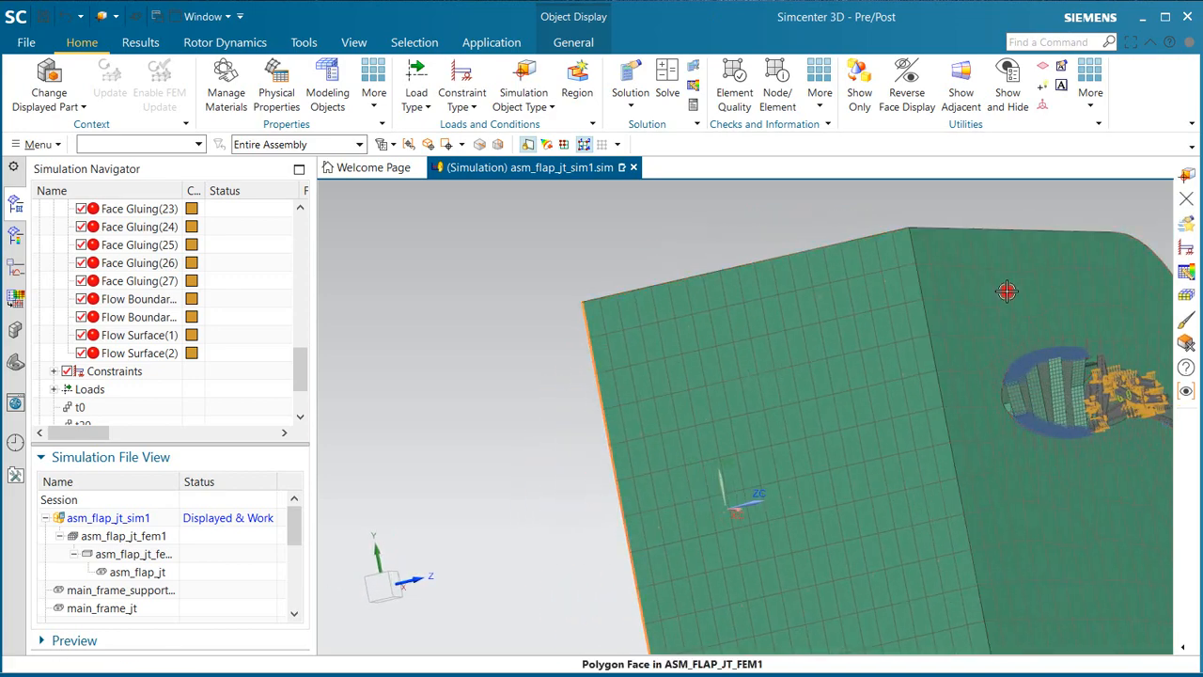
Step: Create a 3D Flow Symmetry Plane on the two opposite side faces of the air domain and save the simulation
right_click(1011, 297)
mouse_move(1080, 367)
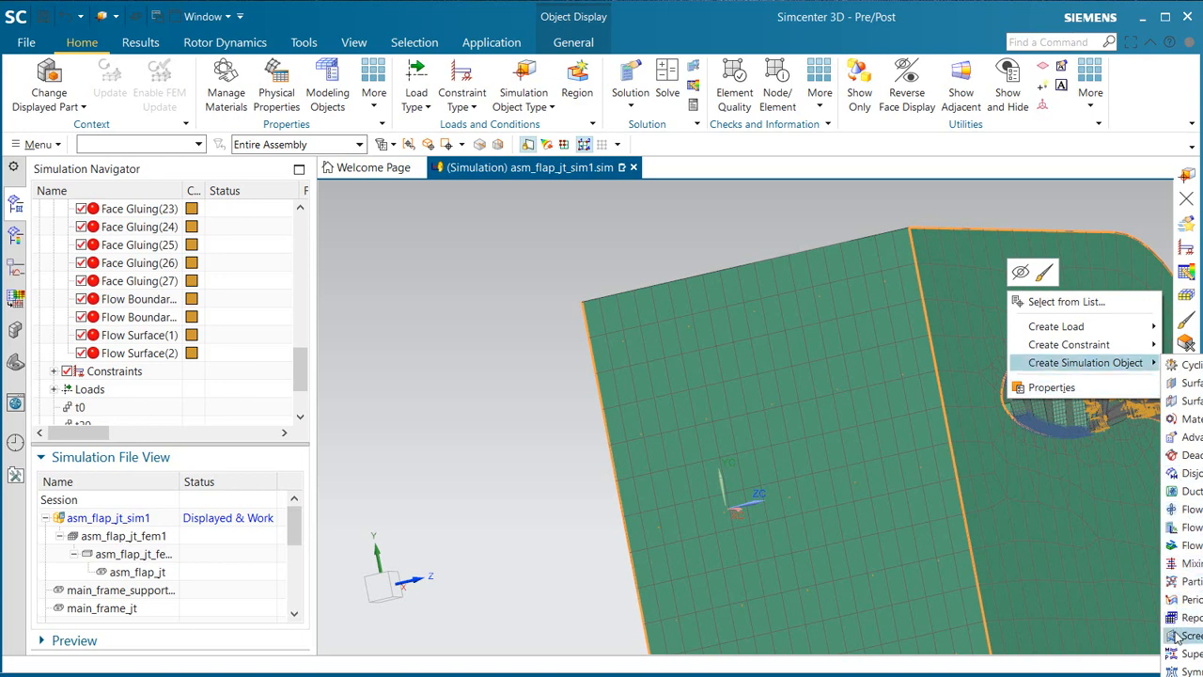
click(1180, 669)
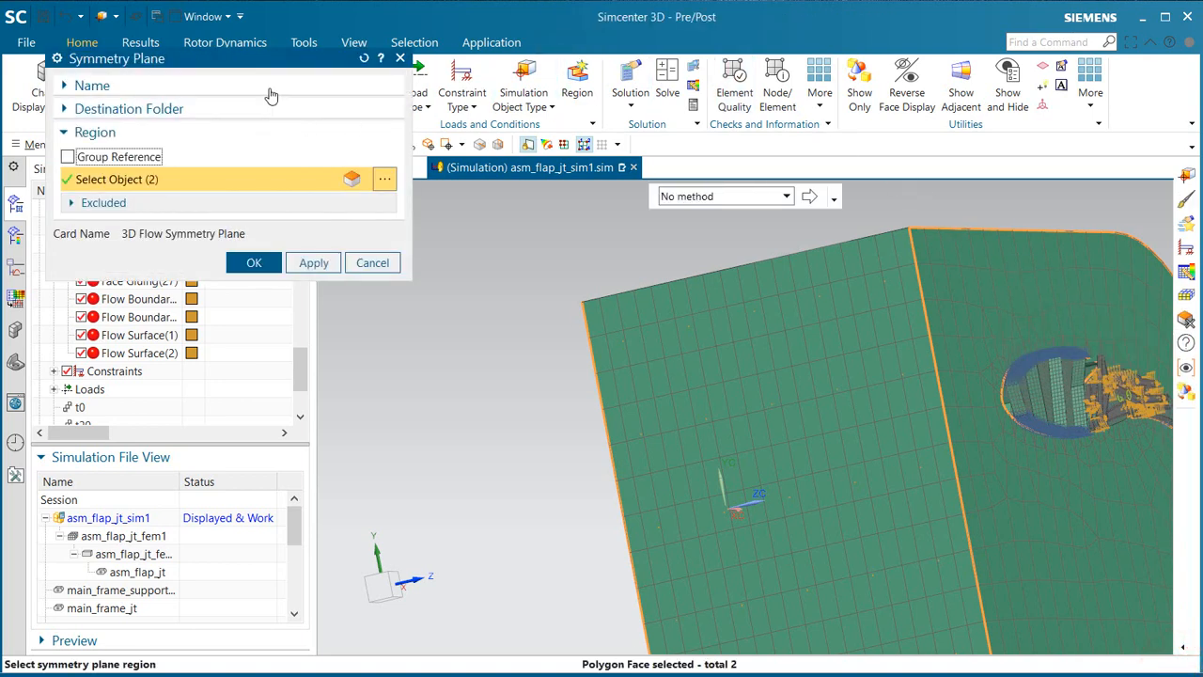
drag(268, 69, 324, 118)
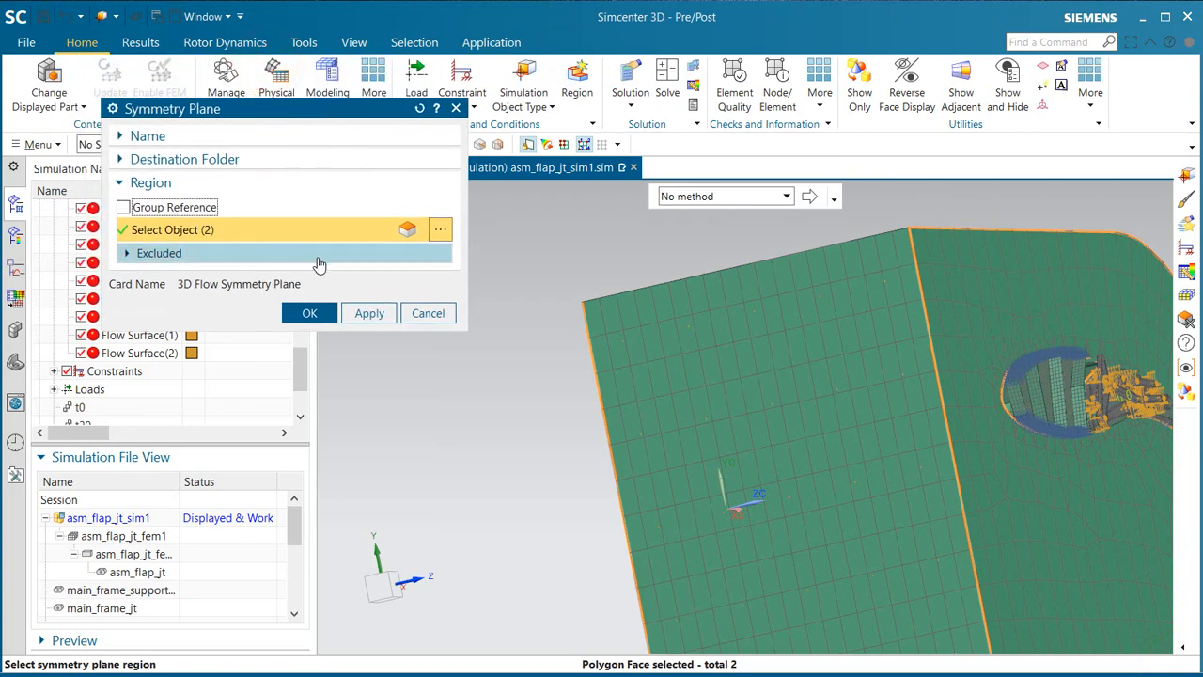
click(322, 314)
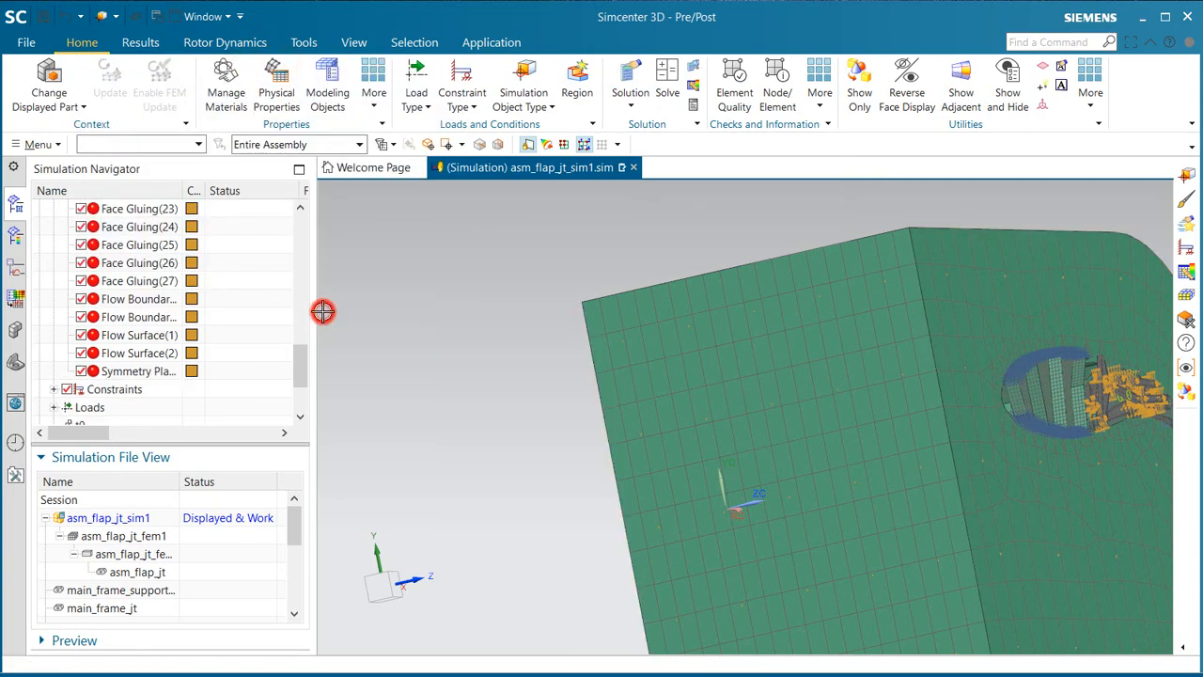
middle_drag(705, 328, 442, 279)
middle_drag(477, 369, 446, 399)
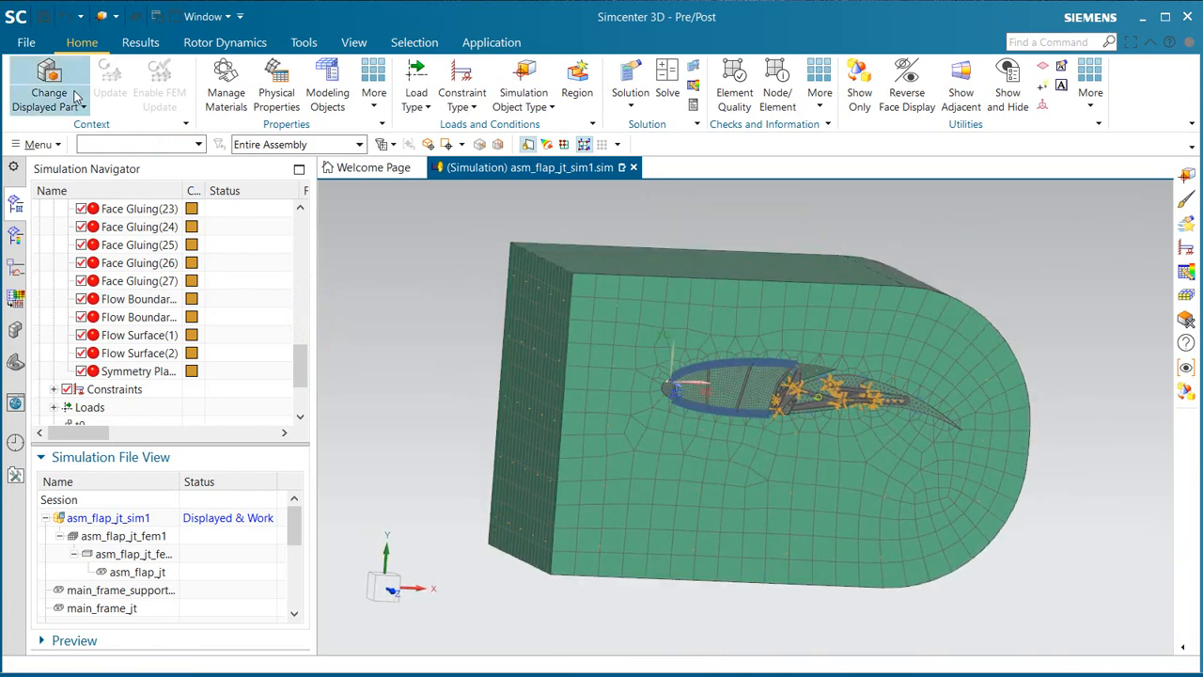
click(42, 16)
Step: Collapse the stowed solution and make the FEM asm_flap_jt_fem1 the displayed part
scroll(122, 348, down, 2)
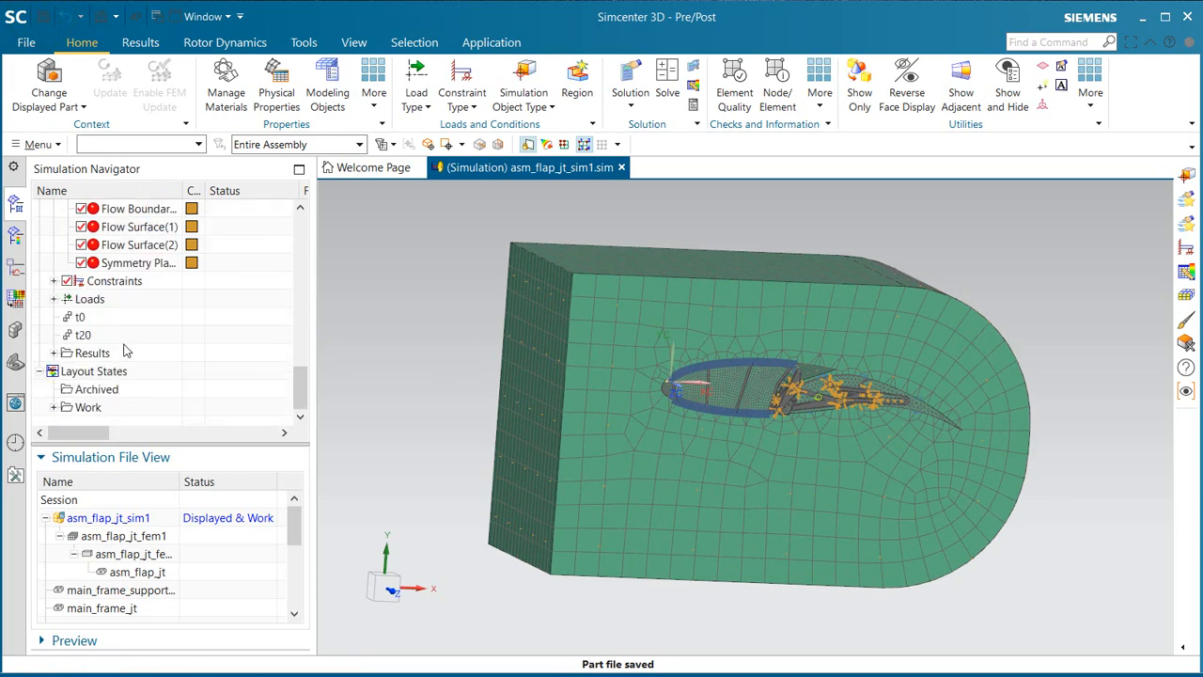
scroll(102, 374, up, 10)
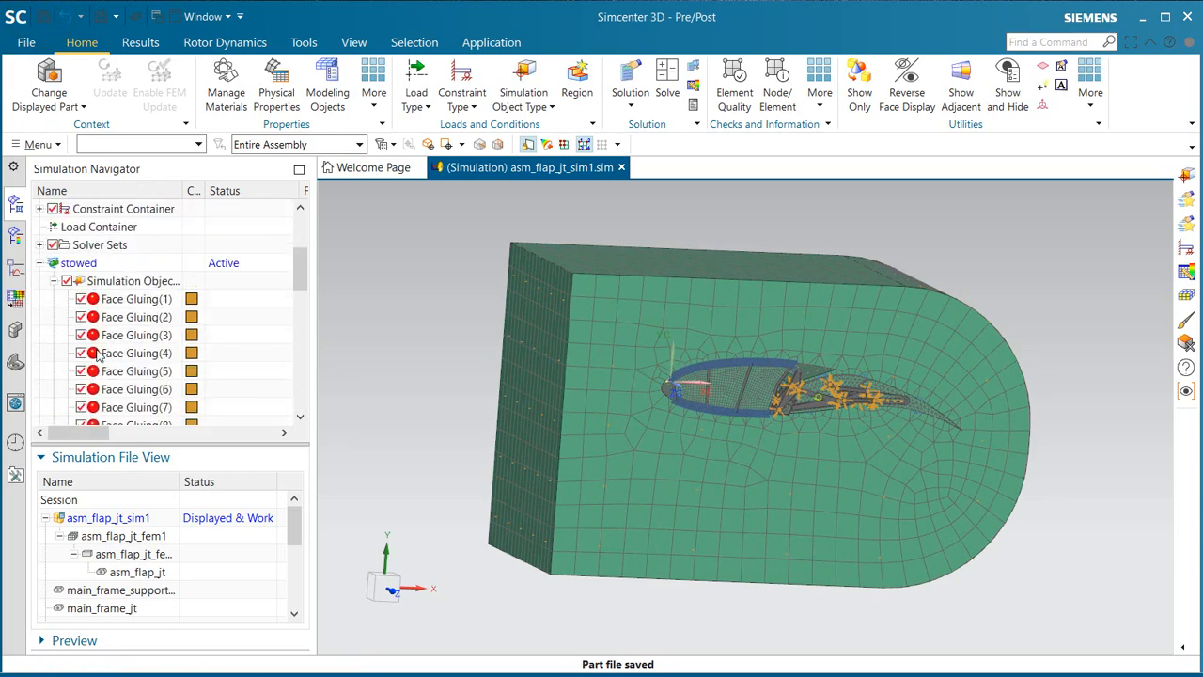
click(54, 280)
click(39, 262)
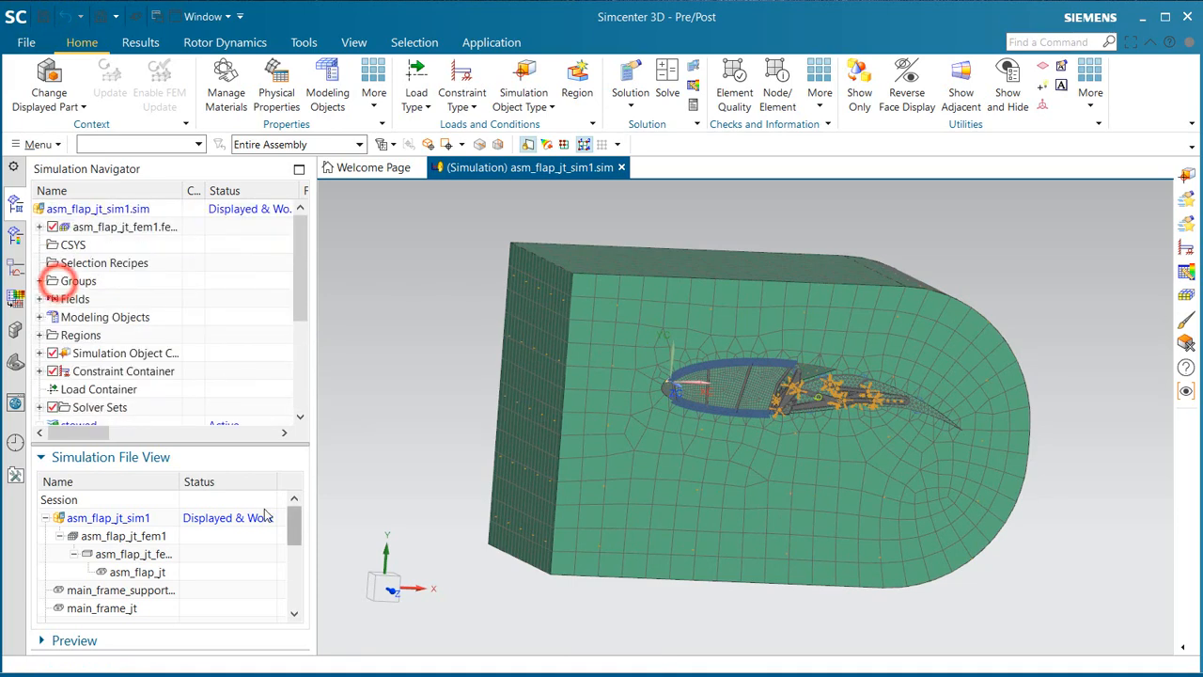
double_click(148, 535)
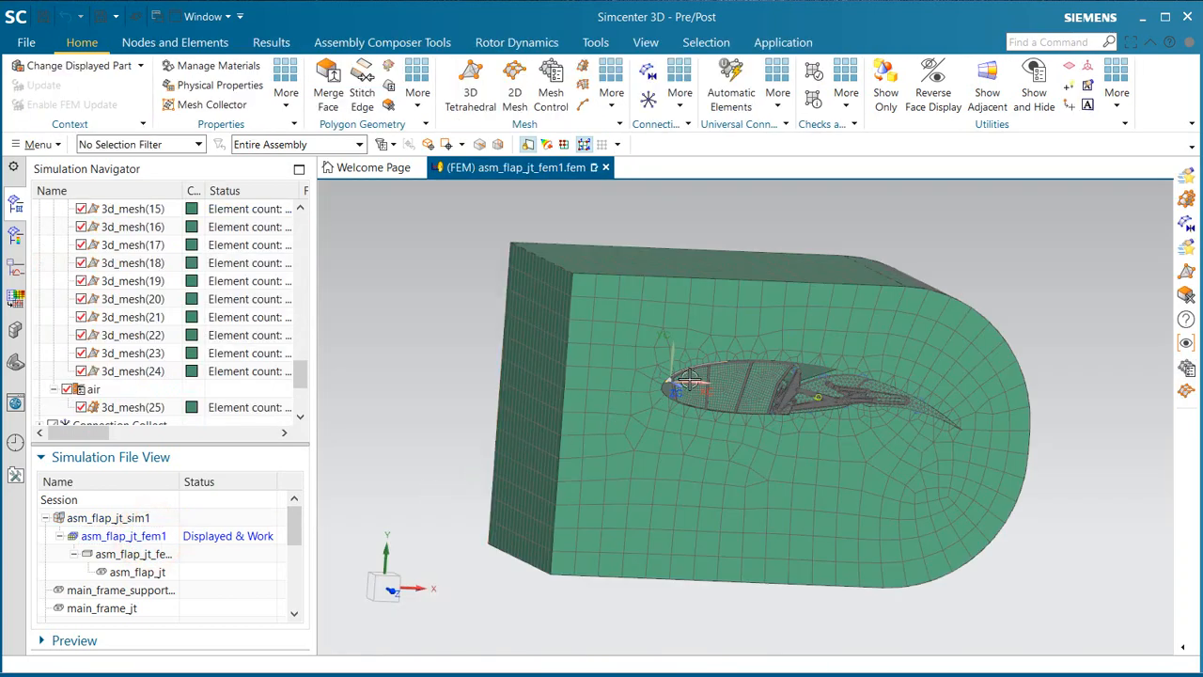
Step: Edit the thin shell property of the Shell(1) mesh collector and assign Aluminum_6061 from the material library as Material 1
scroll(122, 378, up, 6)
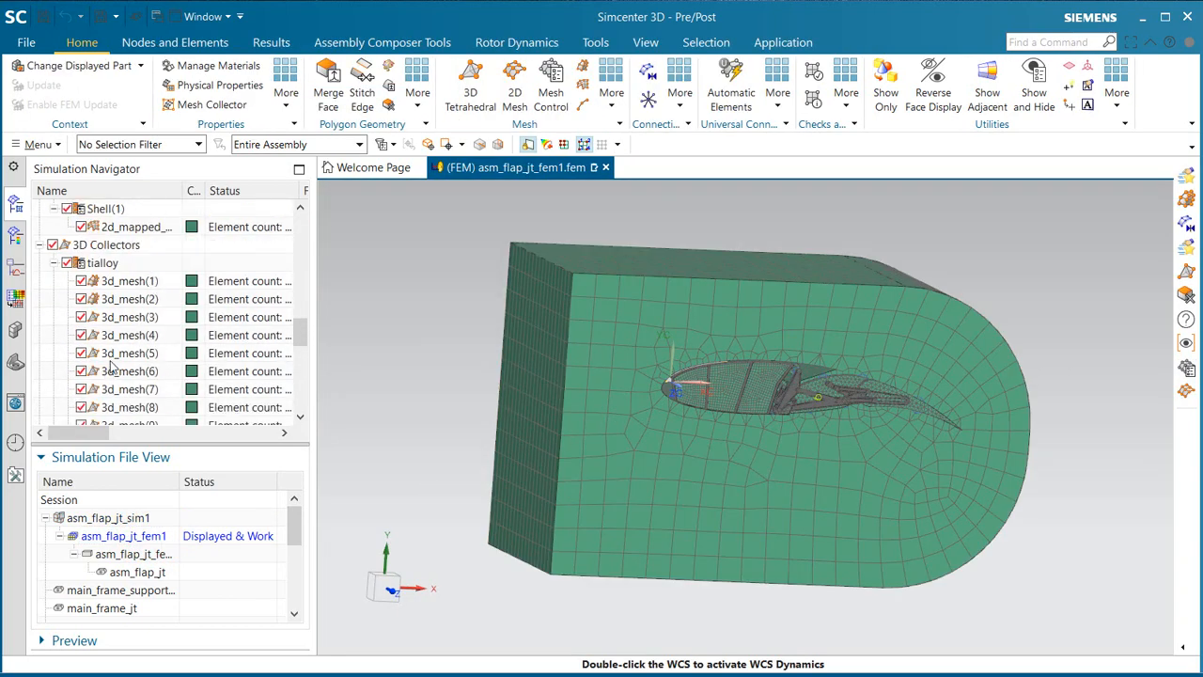
click(53, 263)
scroll(91, 294, up, 2)
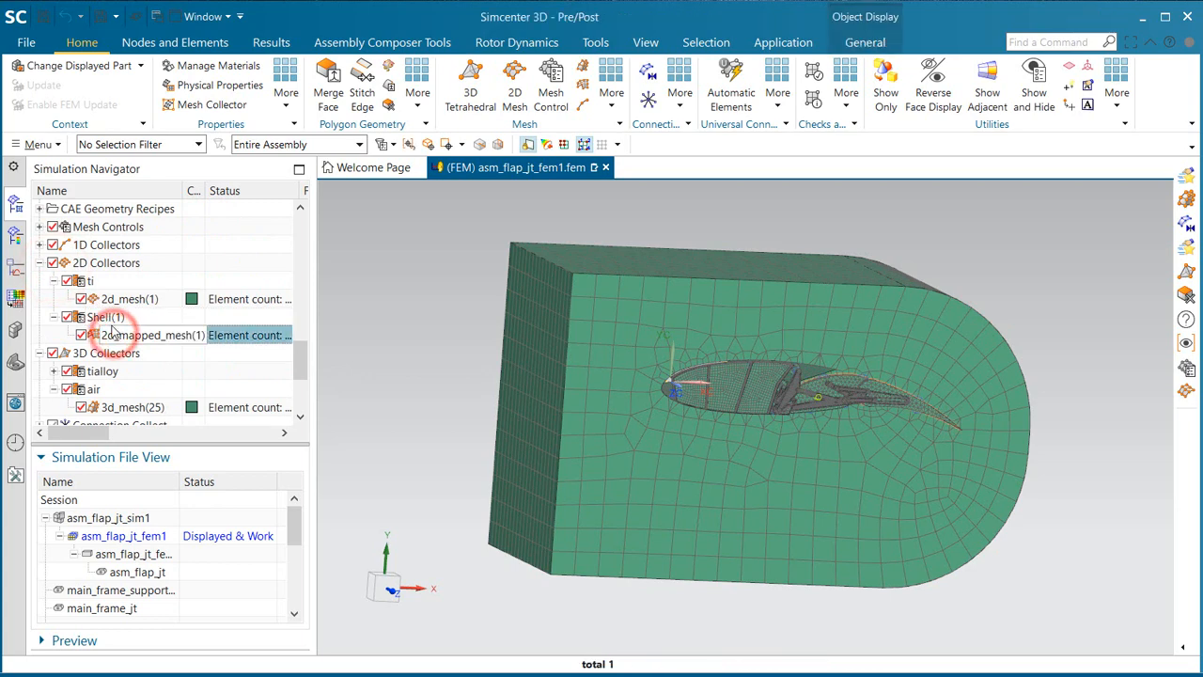
right_click(104, 317)
click(145, 354)
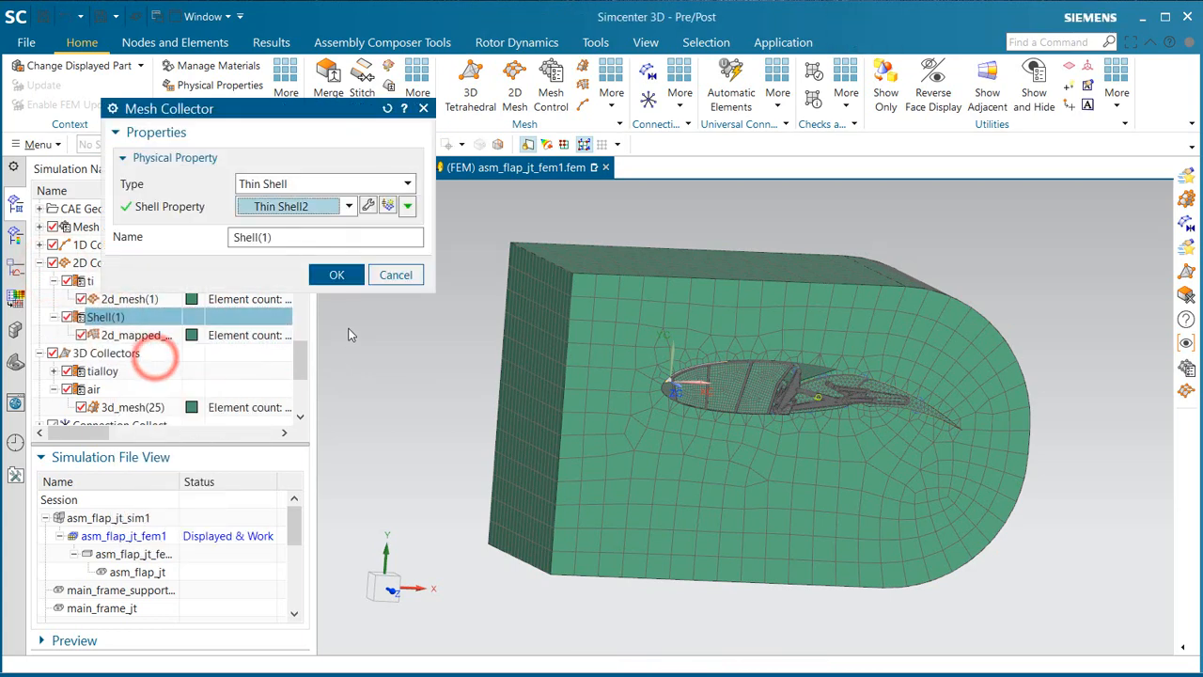
click(367, 206)
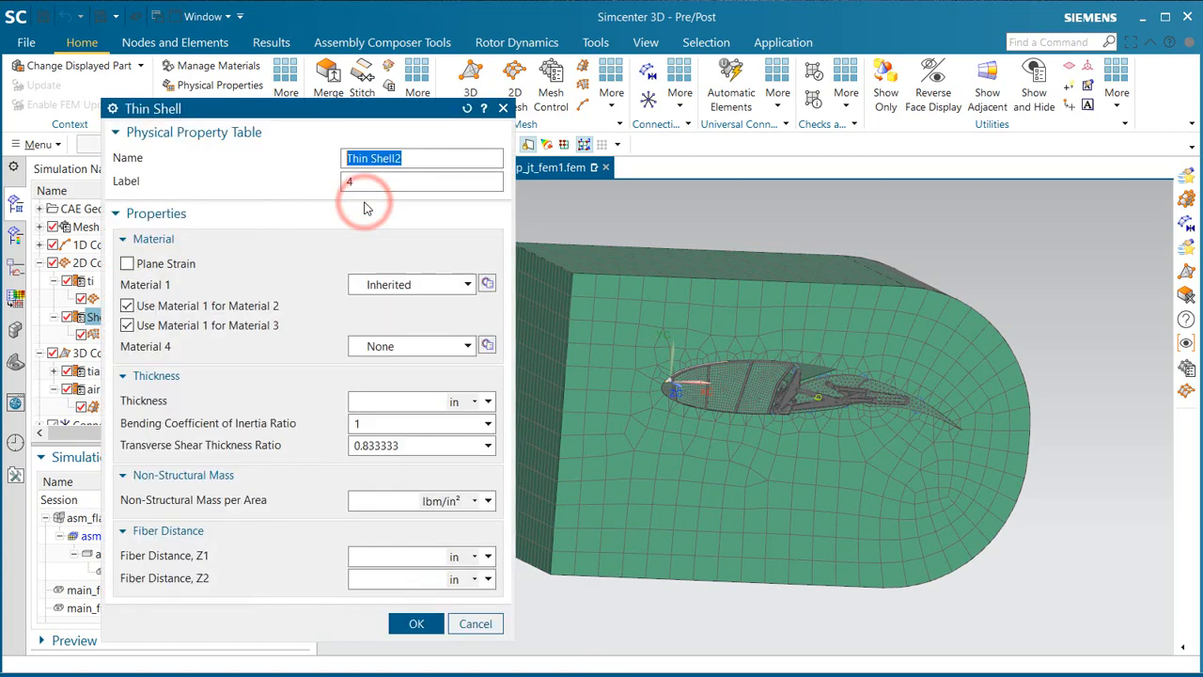
click(434, 293)
click(433, 292)
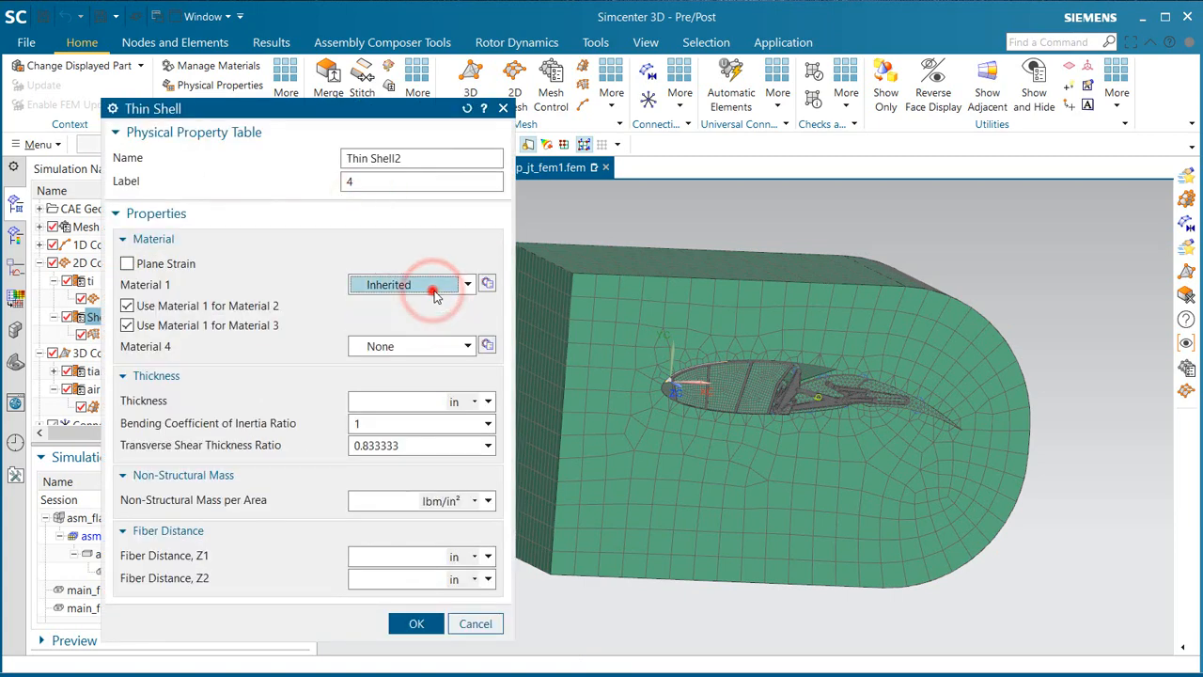
click(487, 283)
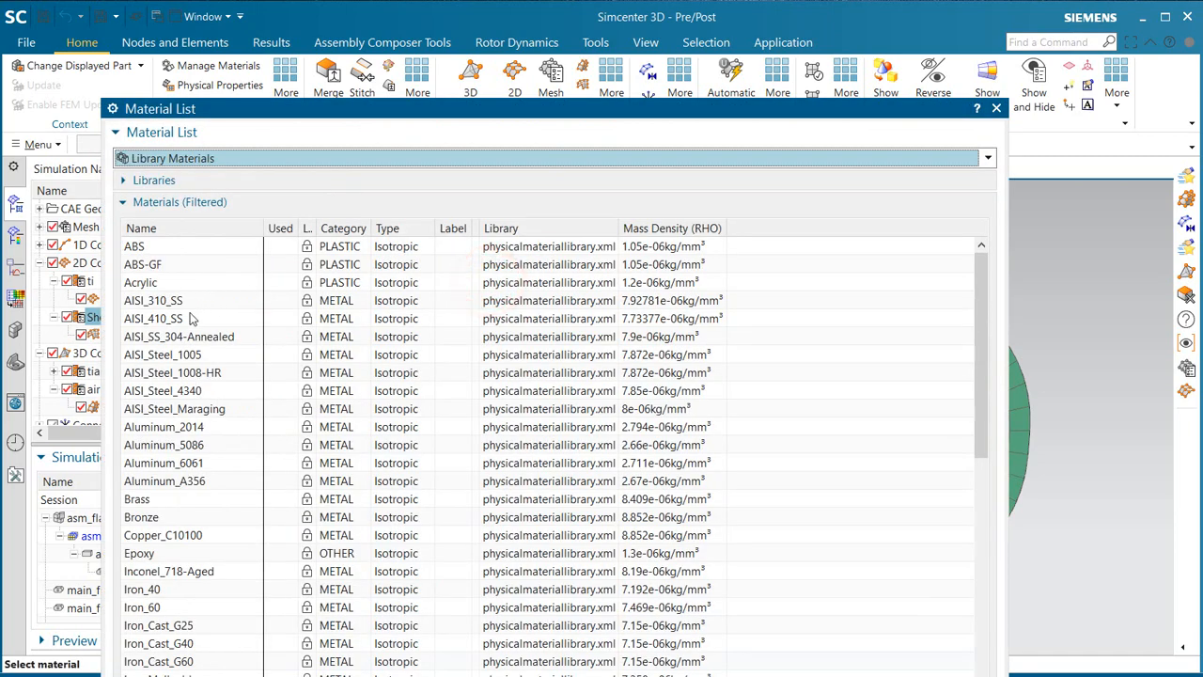
double_click(166, 463)
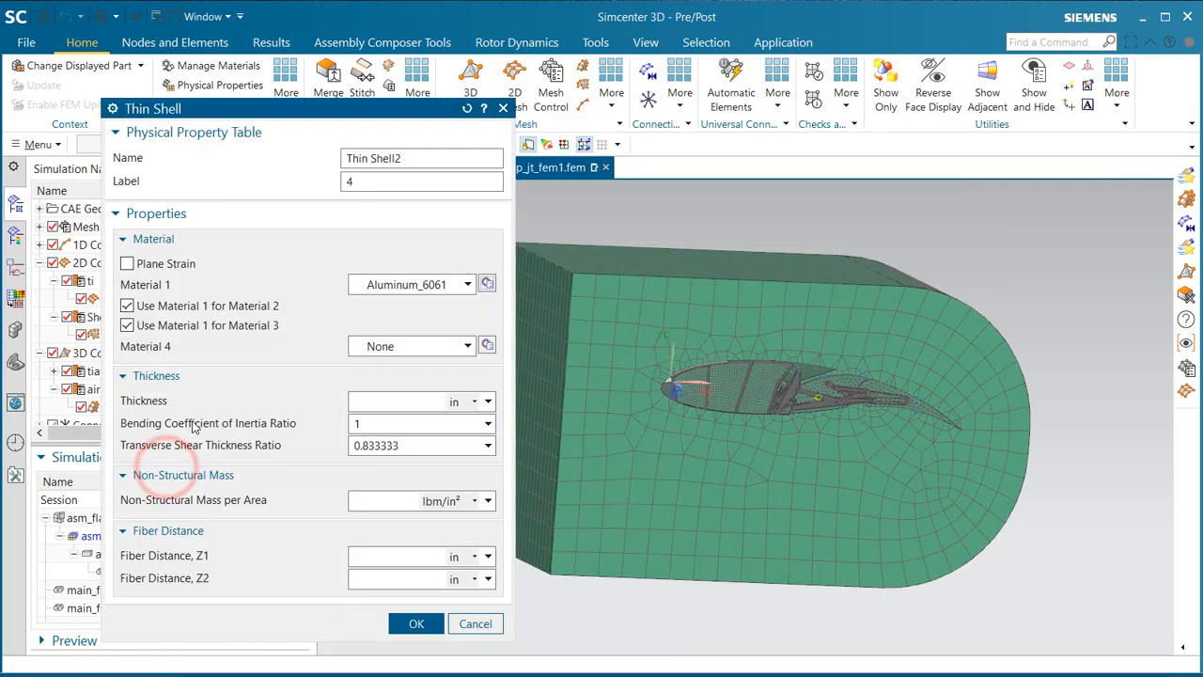
Step: Set the shell thickness to .04 in and name the mesh collector al6061
click(390, 398)
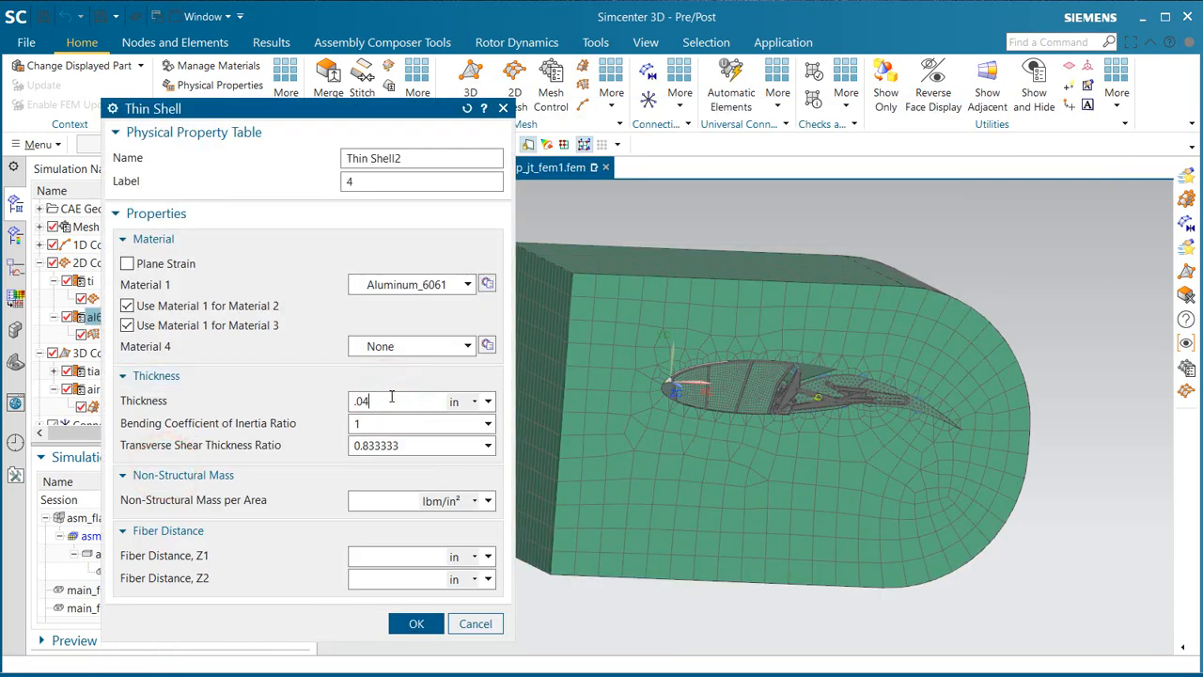
click(419, 623)
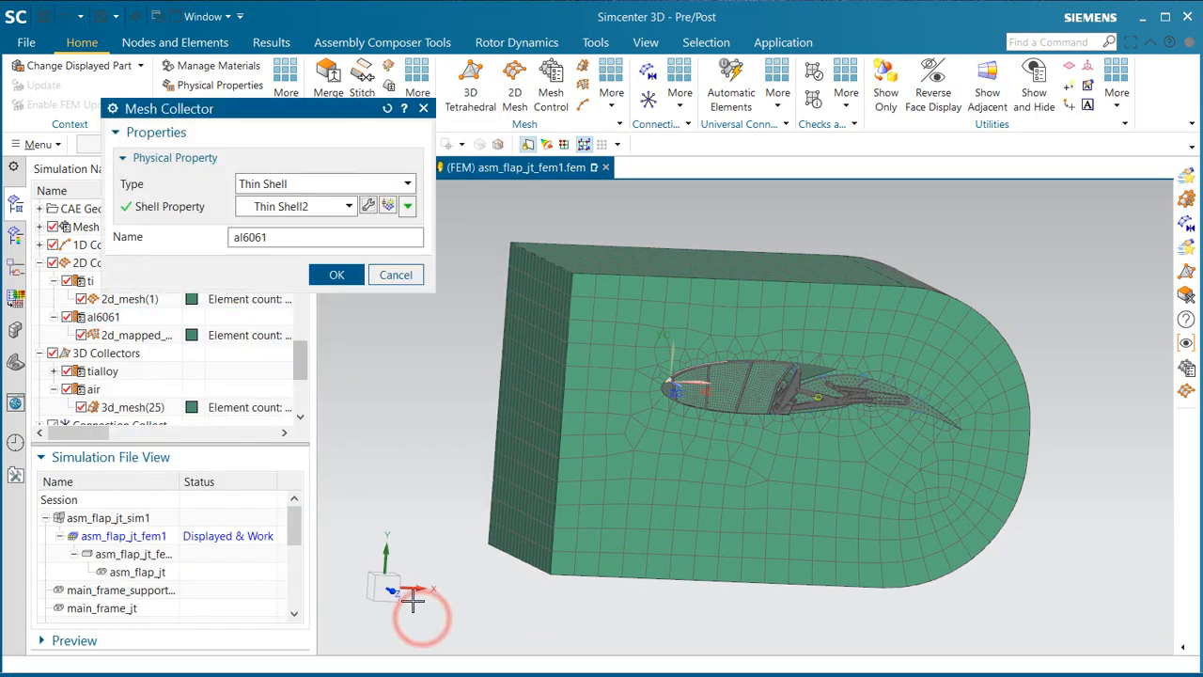
click(347, 274)
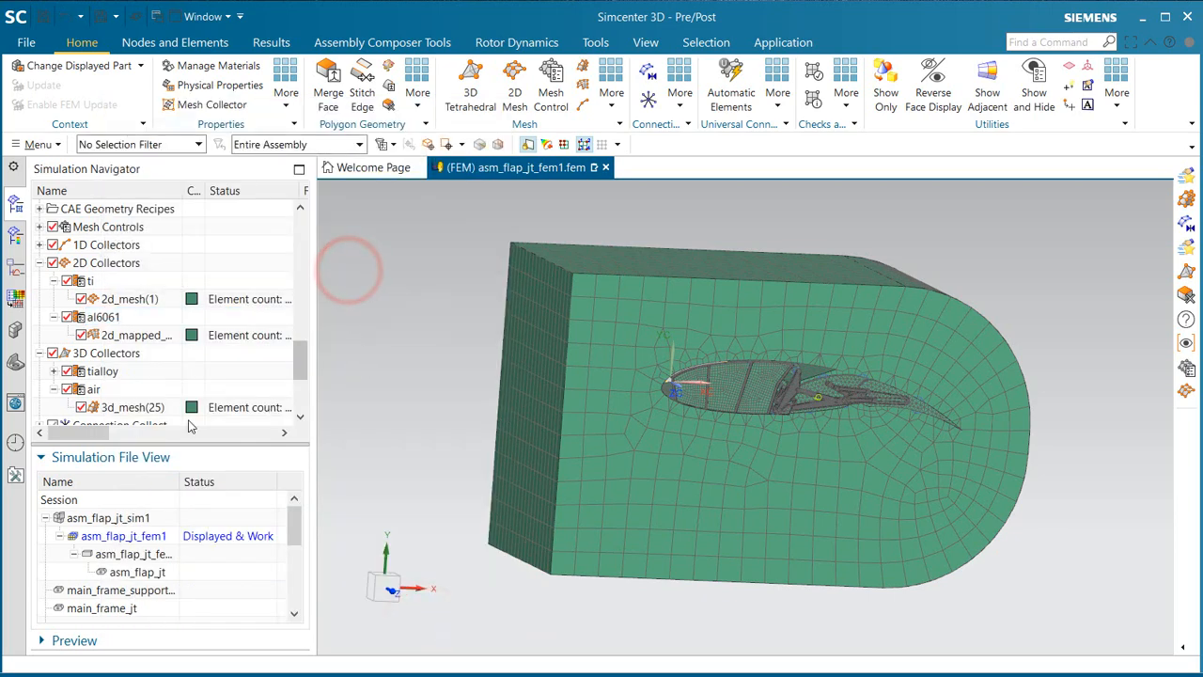
Step: Return to the asm_flap_jt_sim1 simulation and solve the stowed solution
double_click(92, 516)
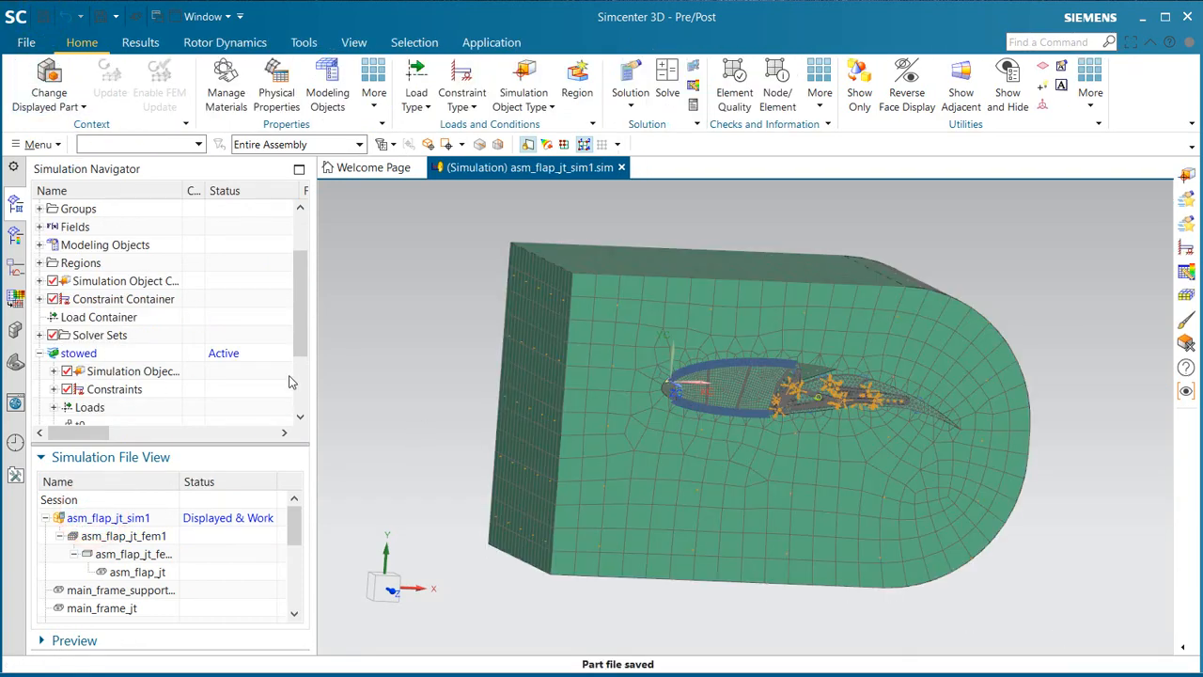
right_click(91, 353)
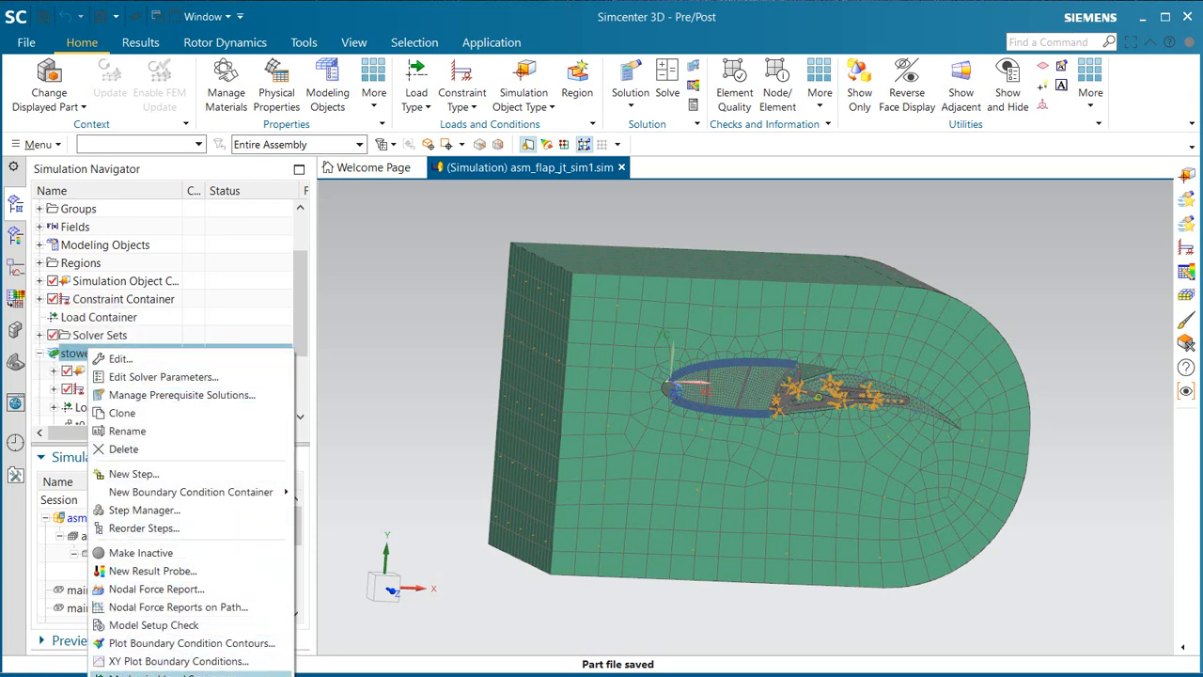
click(141, 669)
click(274, 534)
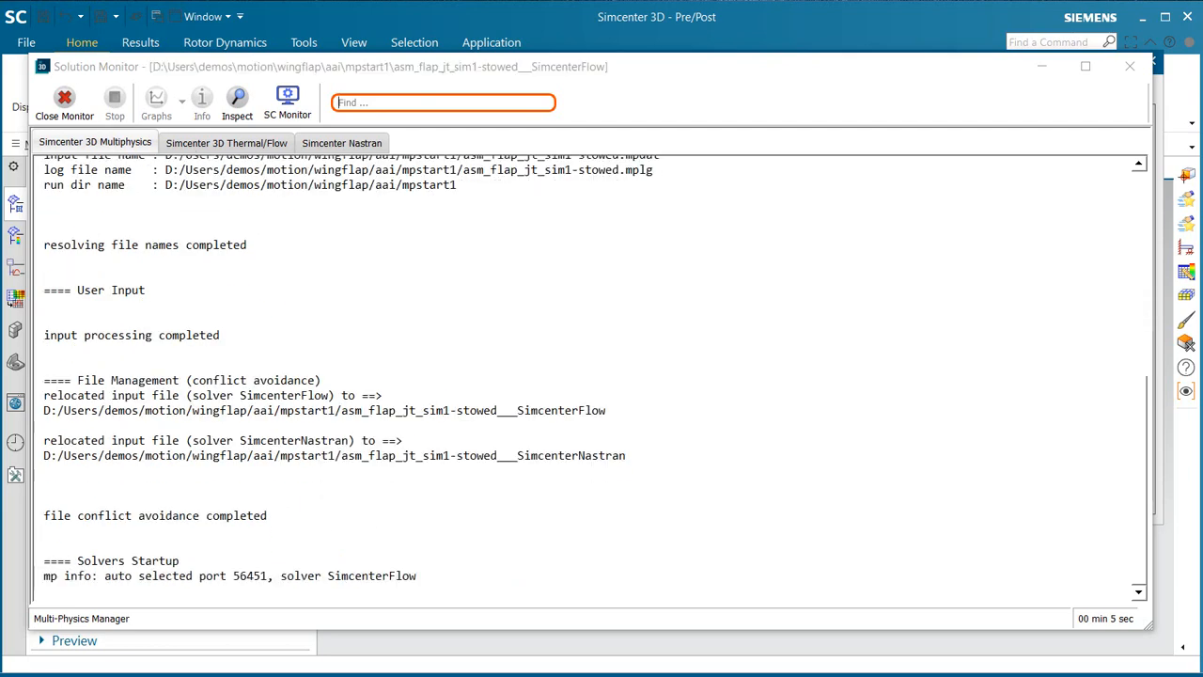
Step: Display the Velocity [in/s] result in the Solution Control Monitor while the solution runs
click(287, 99)
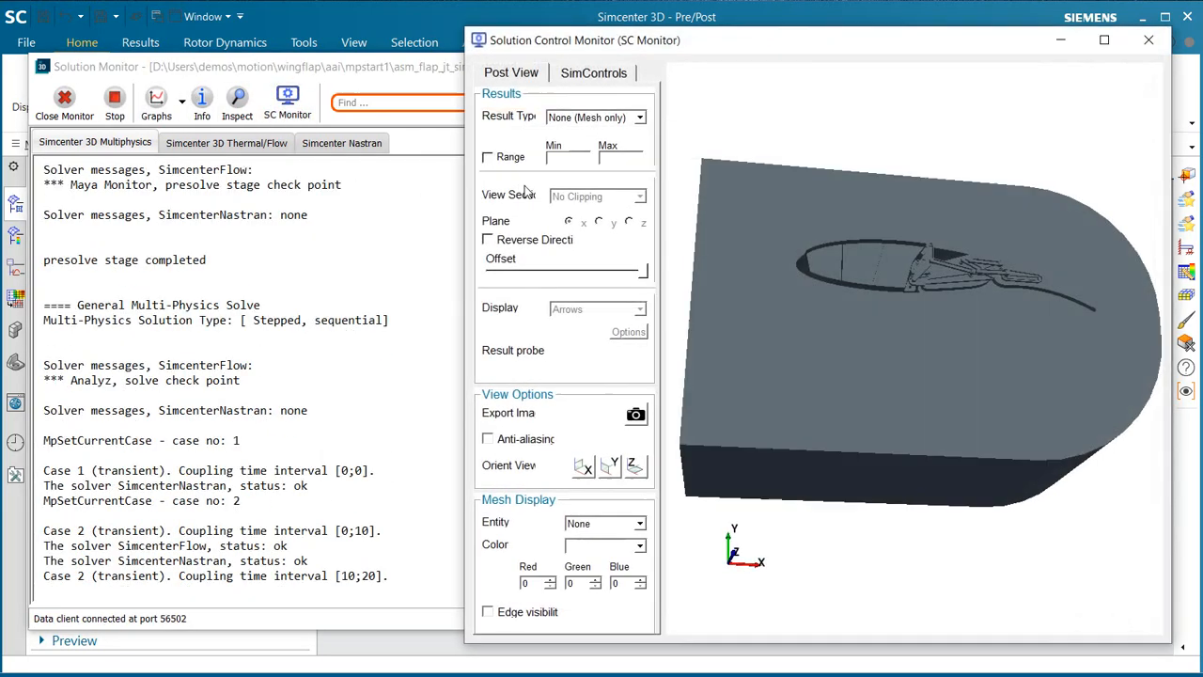
click(621, 118)
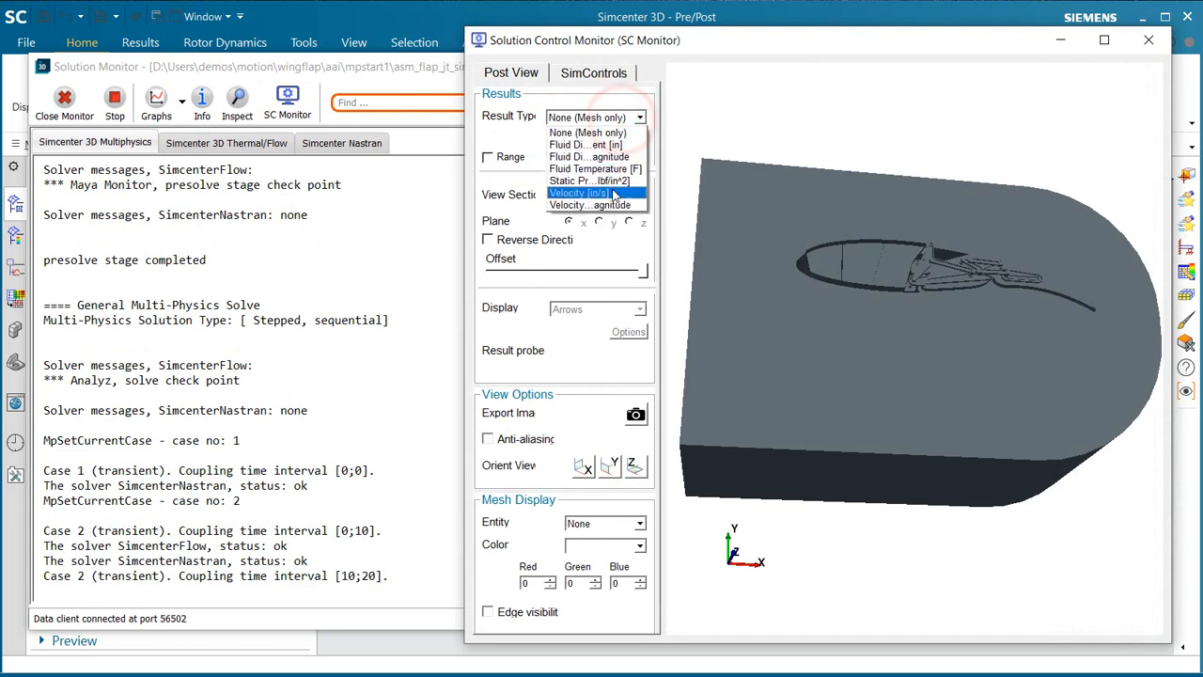
click(613, 192)
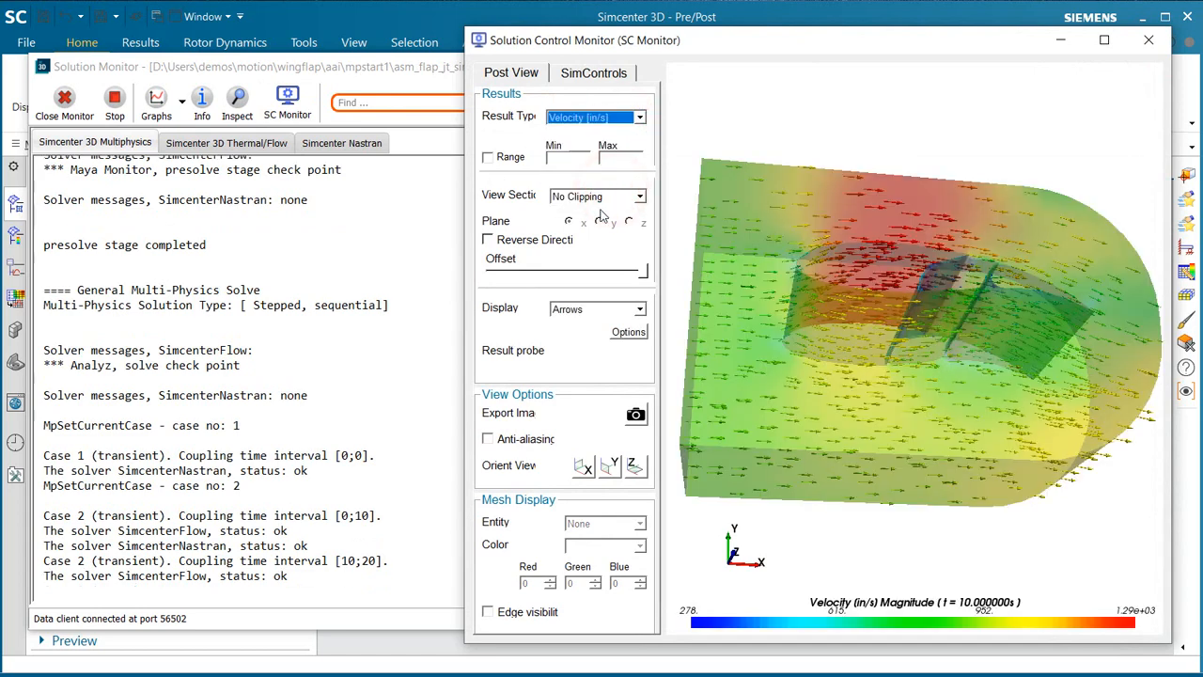
Step: Examine the Thermal/Flow convergence graph for the current step, and dismiss it
click(181, 101)
click(181, 101)
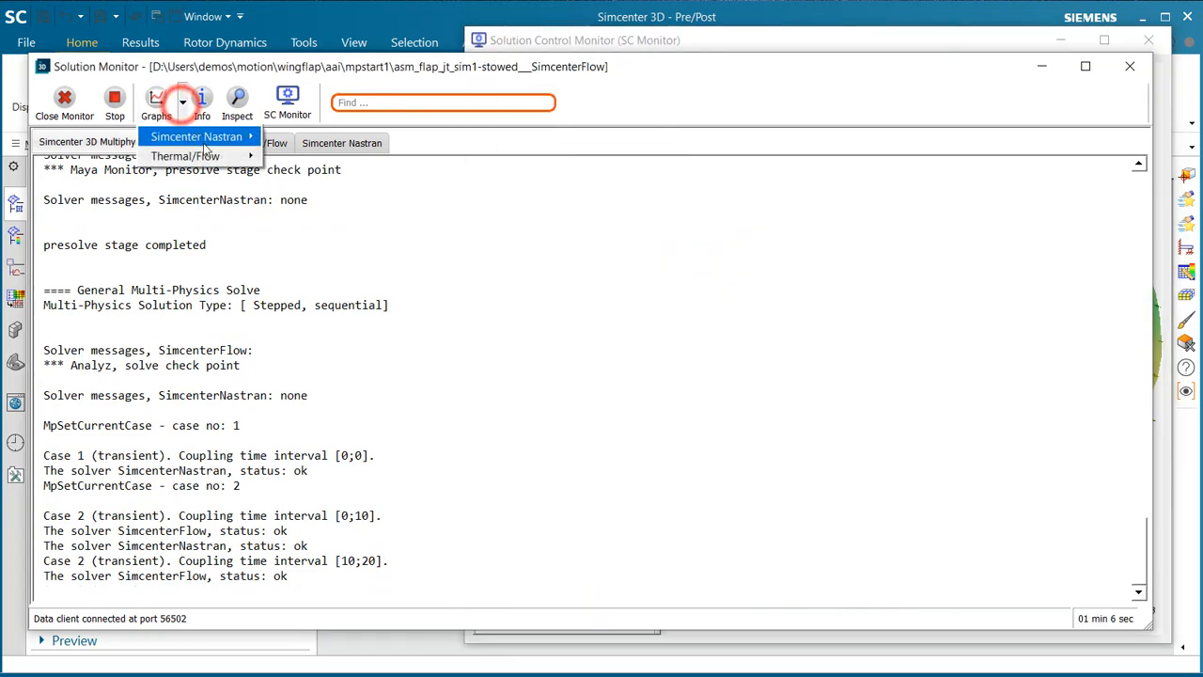
mouse_move(354, 162)
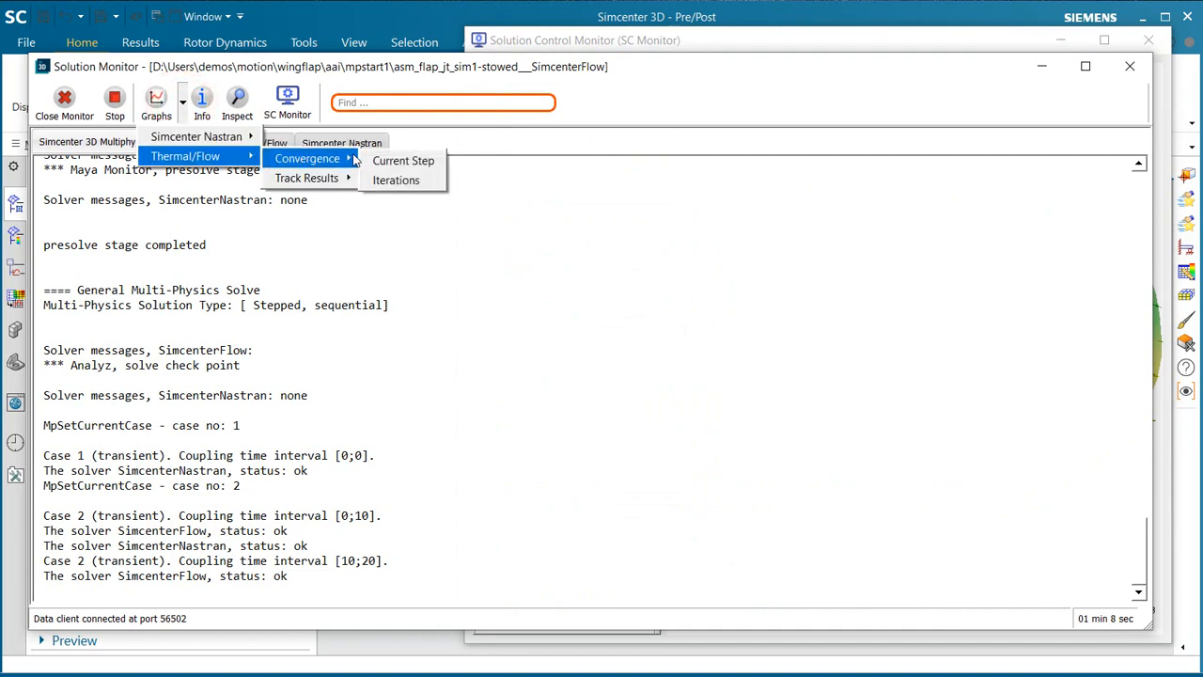
click(395, 161)
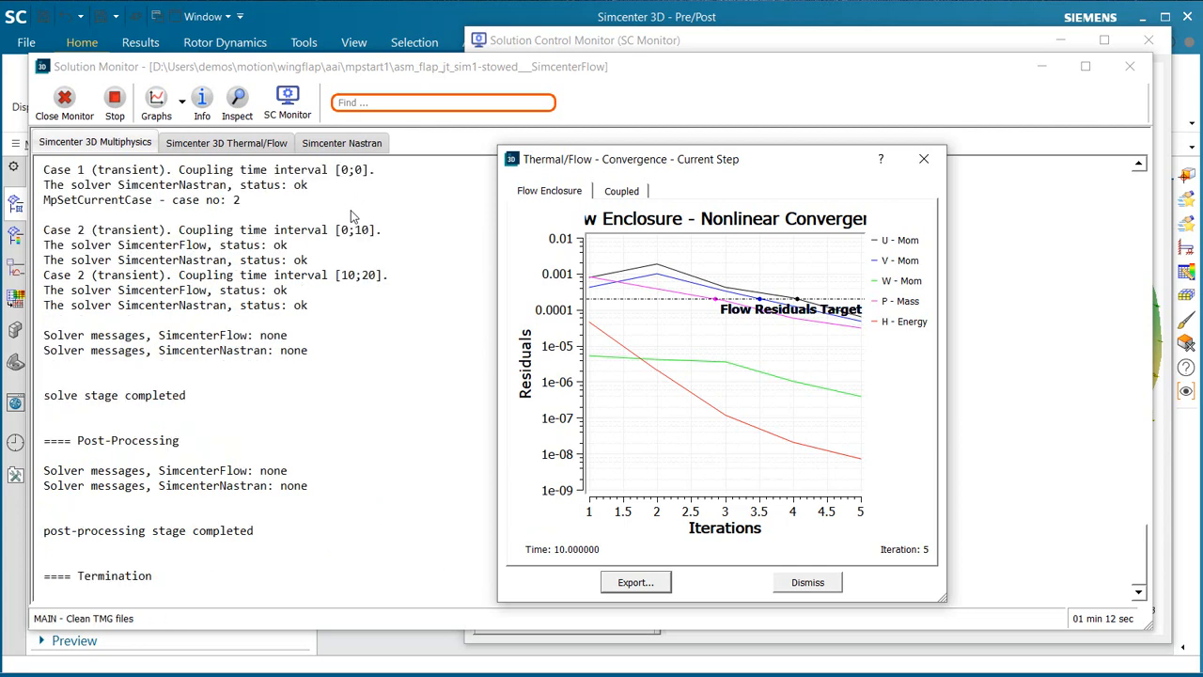
click(794, 584)
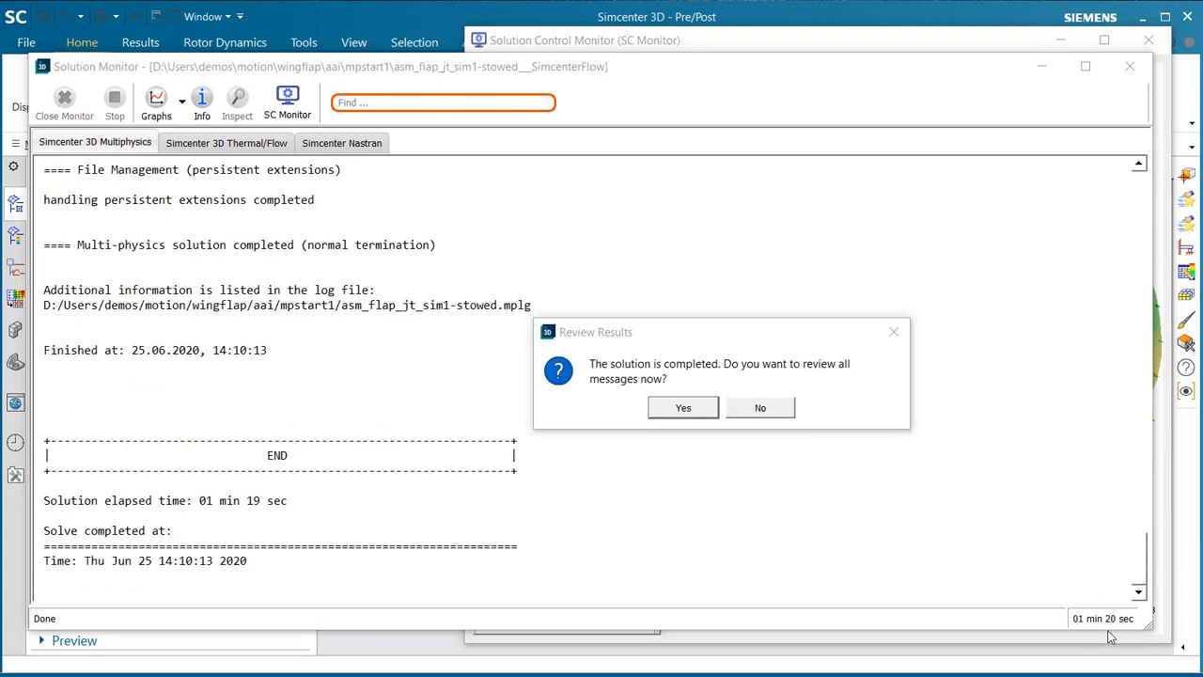
Step: Decline the solver message review and close the analysis job monitor and the information window
click(770, 410)
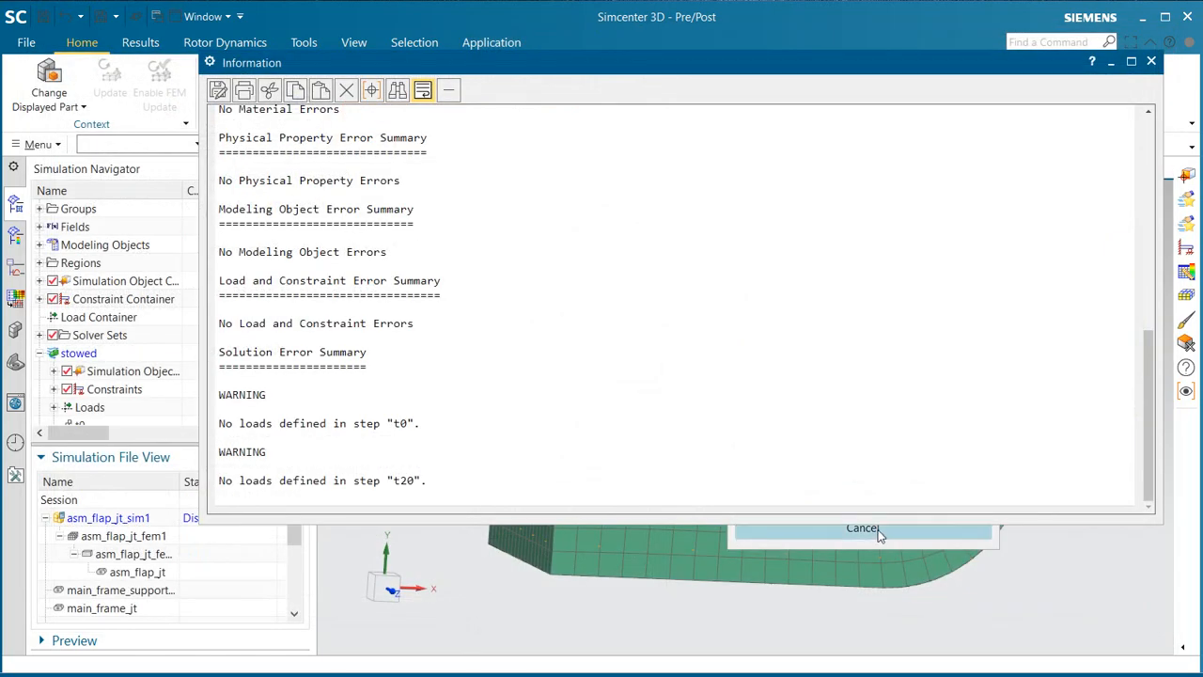
click(879, 530)
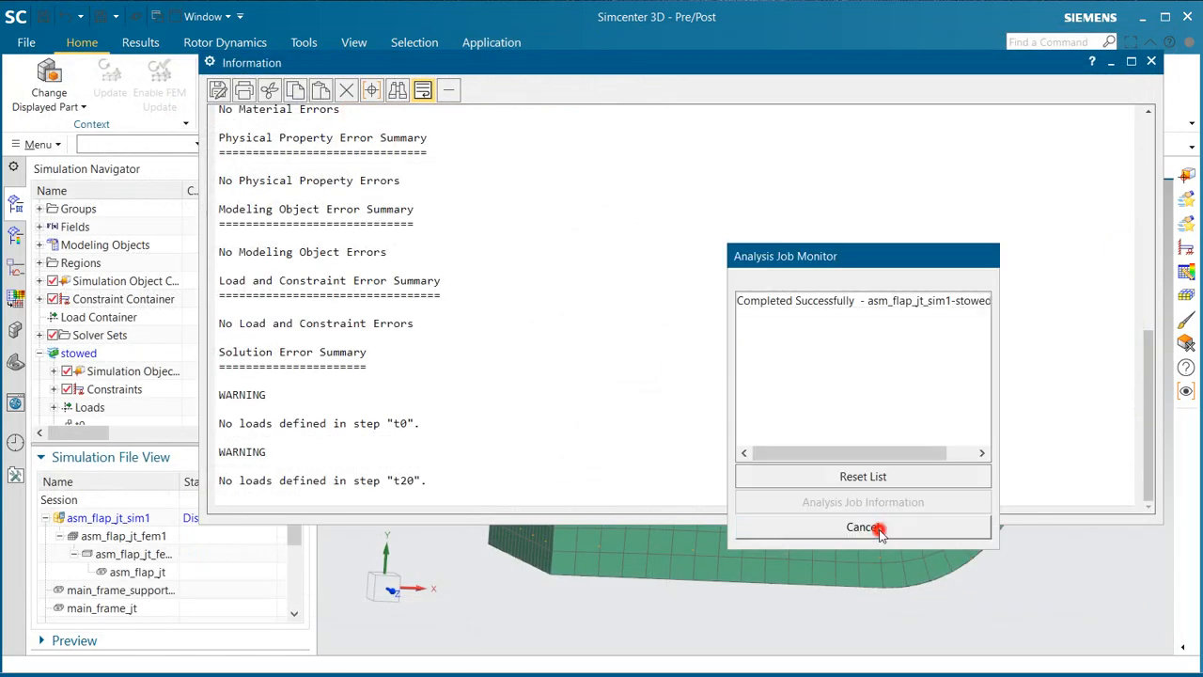
click(1150, 62)
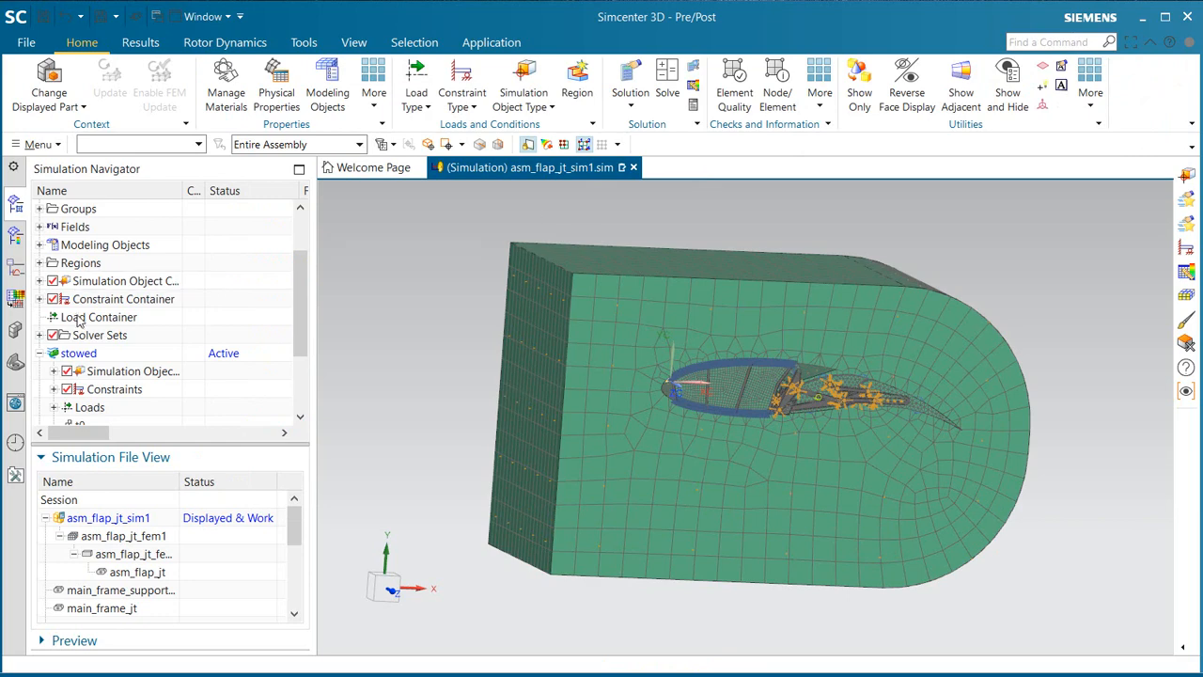
Step: Load the stowed Flow results and plot Velocity - Element-Nodal for t20, Increment 2, 20s
scroll(68, 398, down, 1)
click(53, 407)
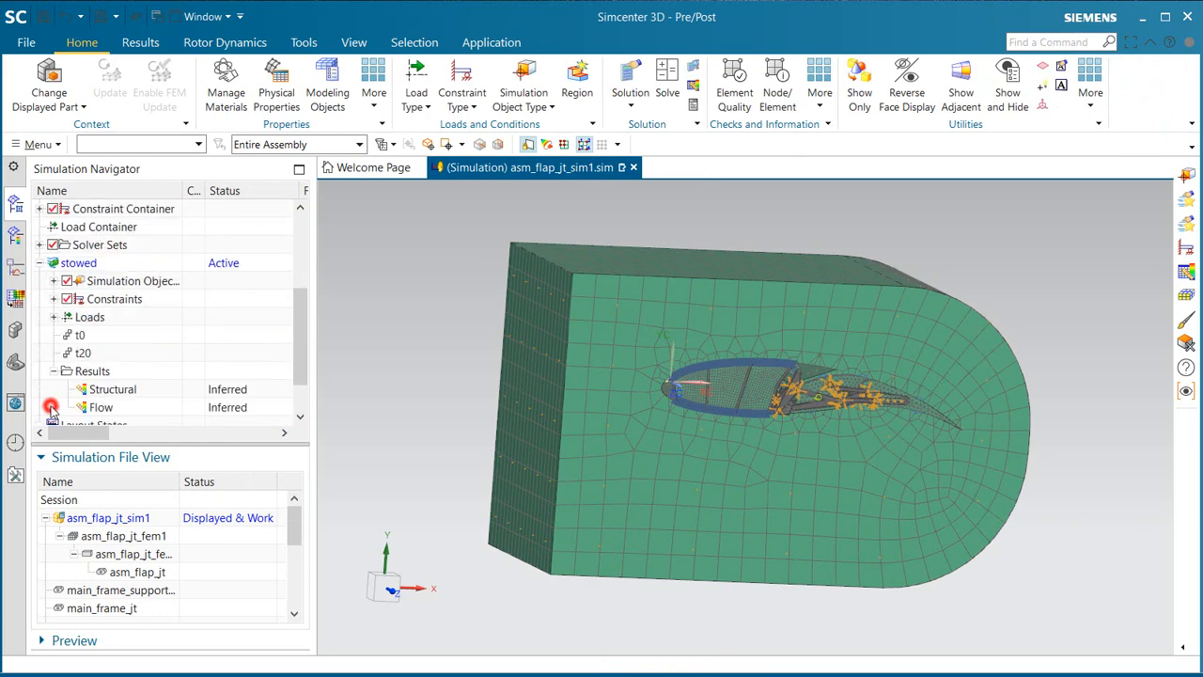
double_click(101, 406)
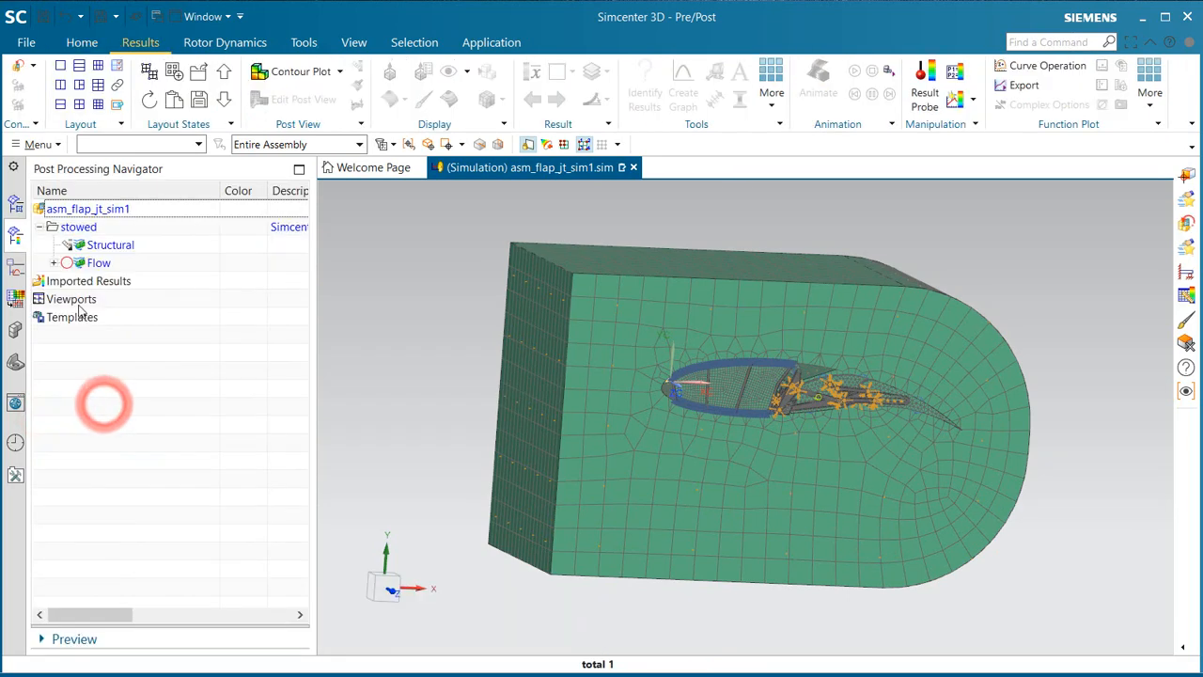
click(53, 263)
click(67, 299)
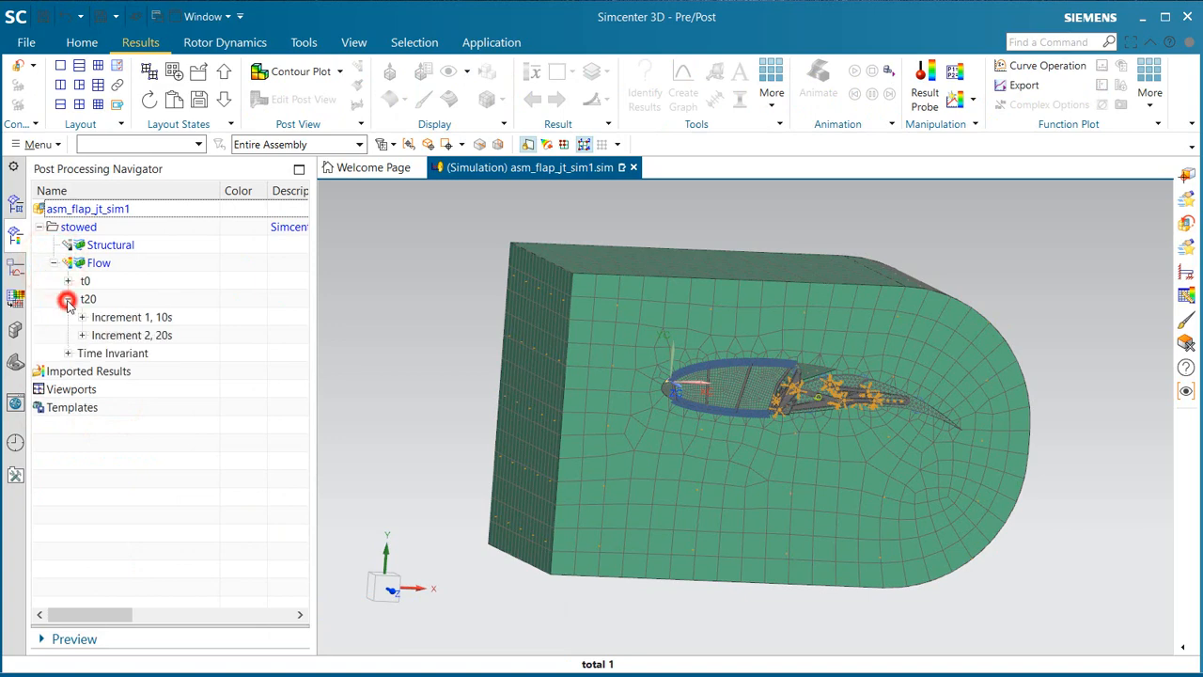
click(82, 335)
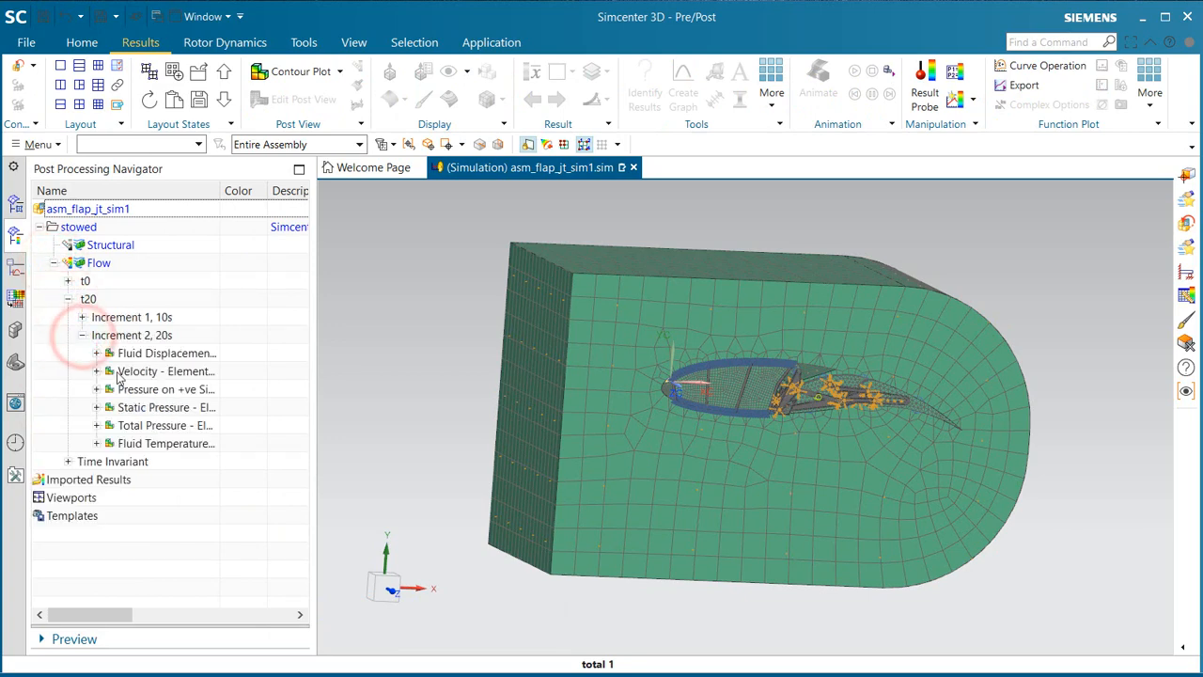
double_click(134, 372)
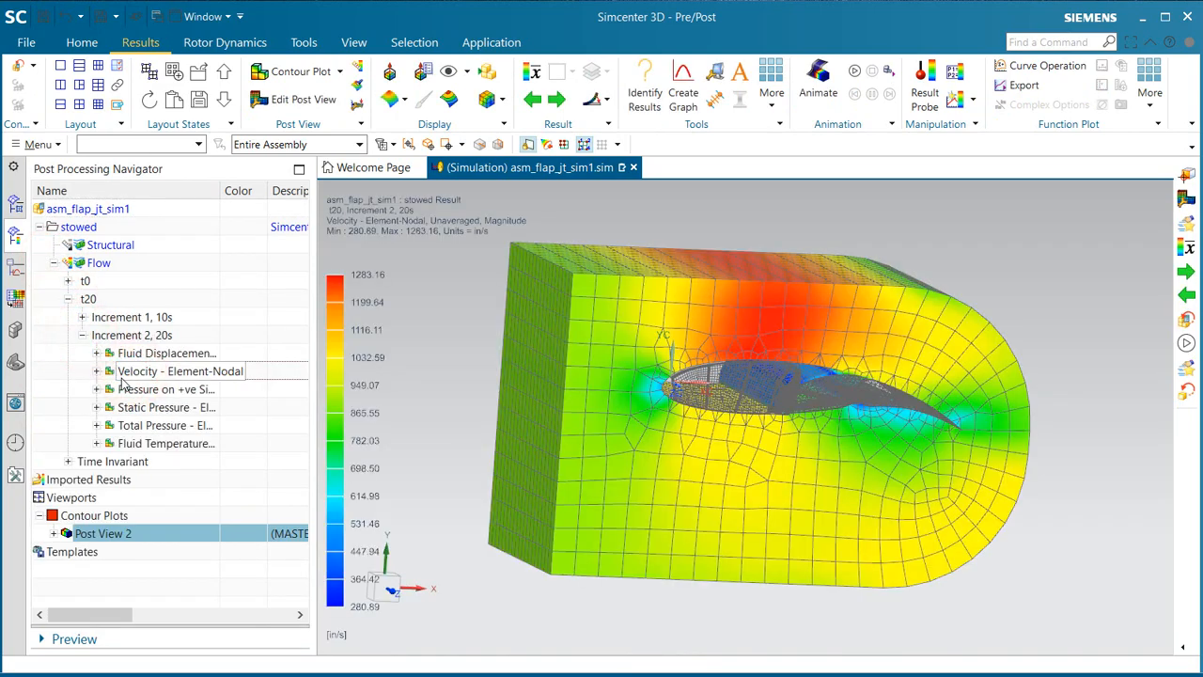
Step: Display the velocity result as arrows and set the arrow style to Solid
click(402, 101)
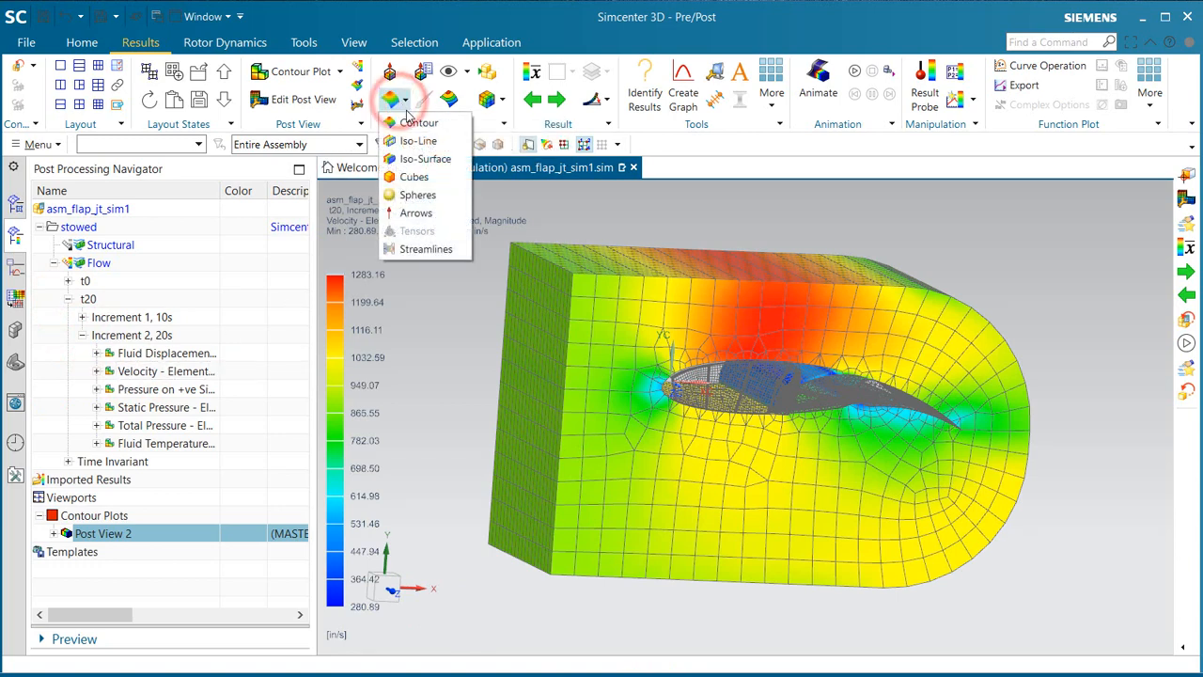
click(413, 214)
mouse_move(445, 325)
middle_down()
mouse_move(432, 324)
mouse_move(443, 327)
middle_up()
click(293, 98)
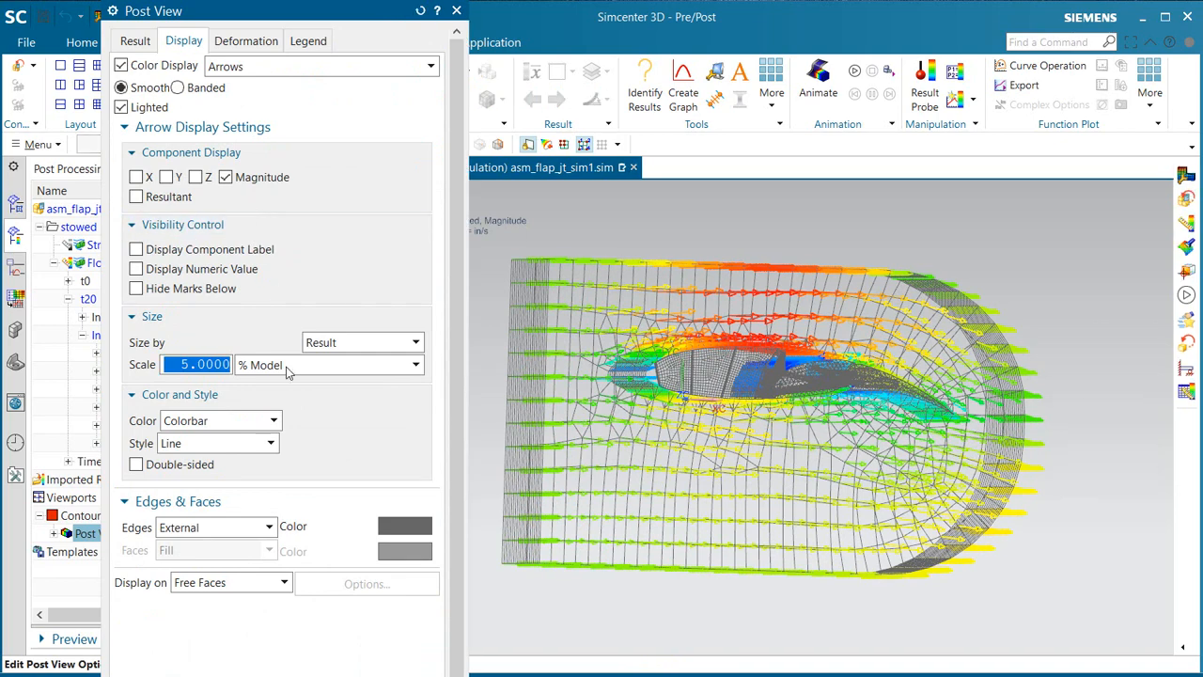
click(247, 446)
click(232, 476)
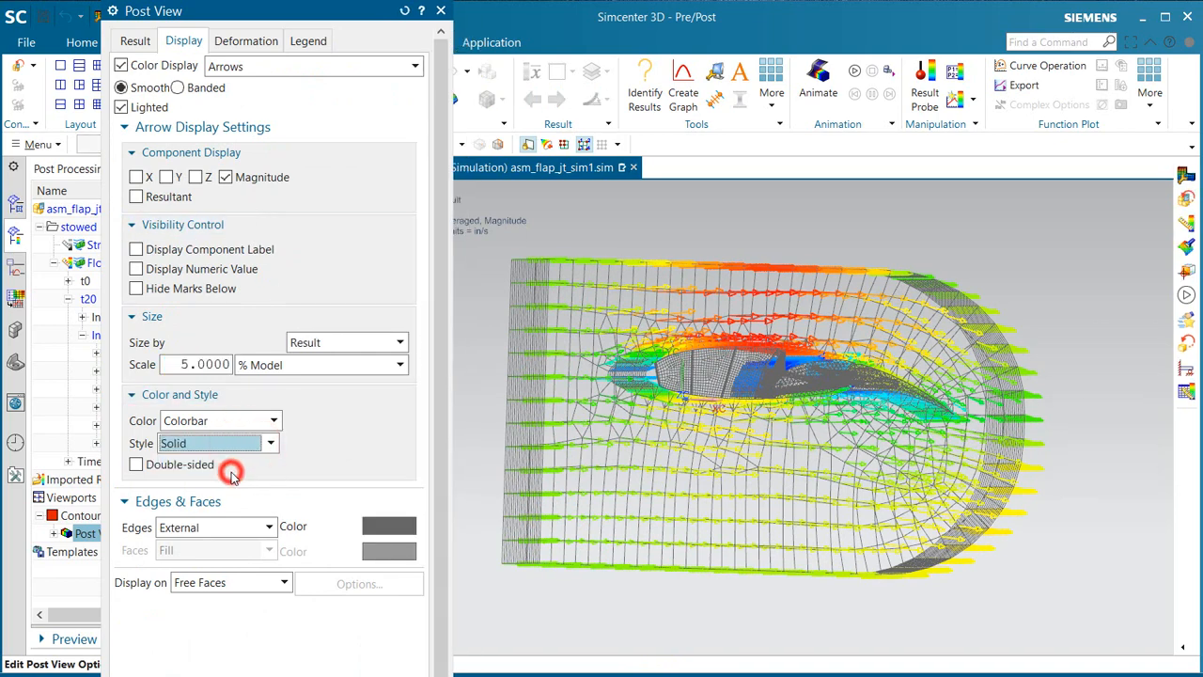
middle_click(234, 475)
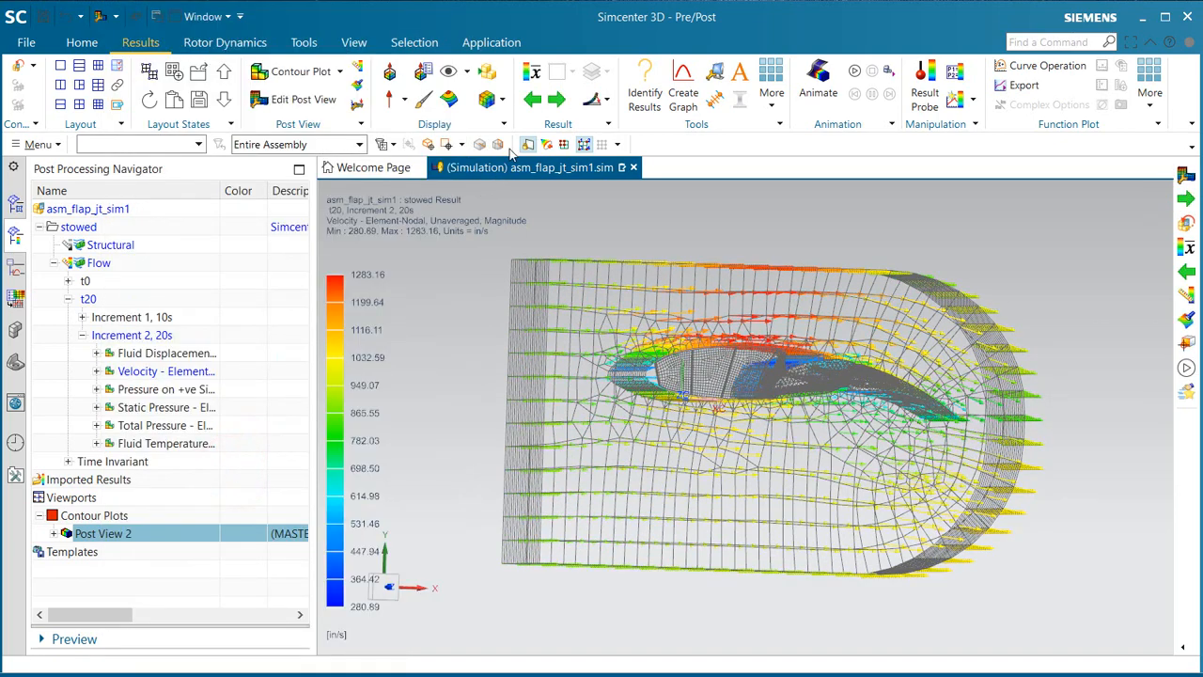
Step: Show only feature edges in the velocity plot and inspect the arrows around the wing and flap from the side
click(501, 99)
click(504, 143)
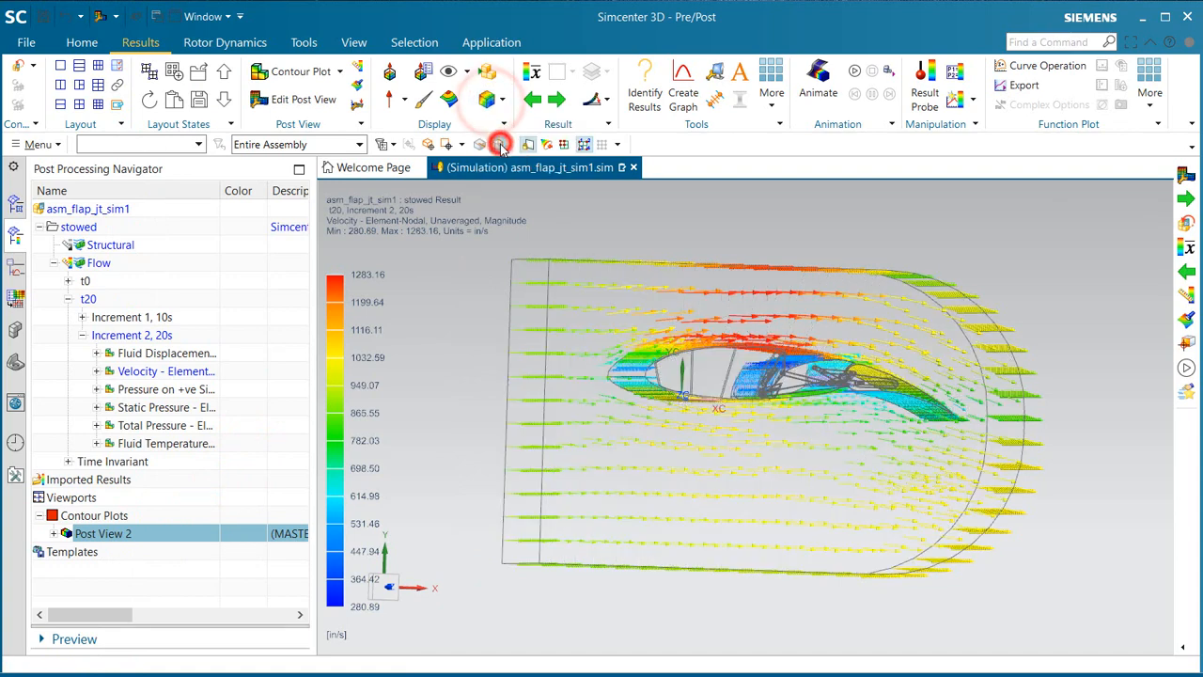
middle_drag(547, 344, 701, 385)
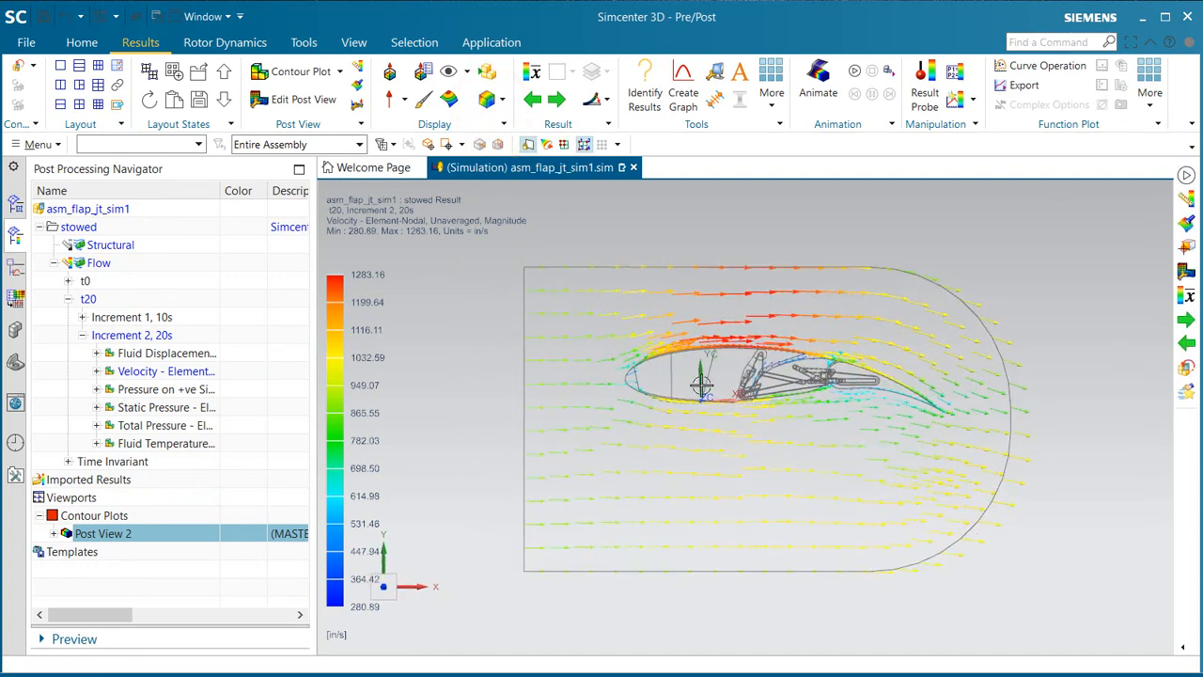
scroll(893, 415, up, 4)
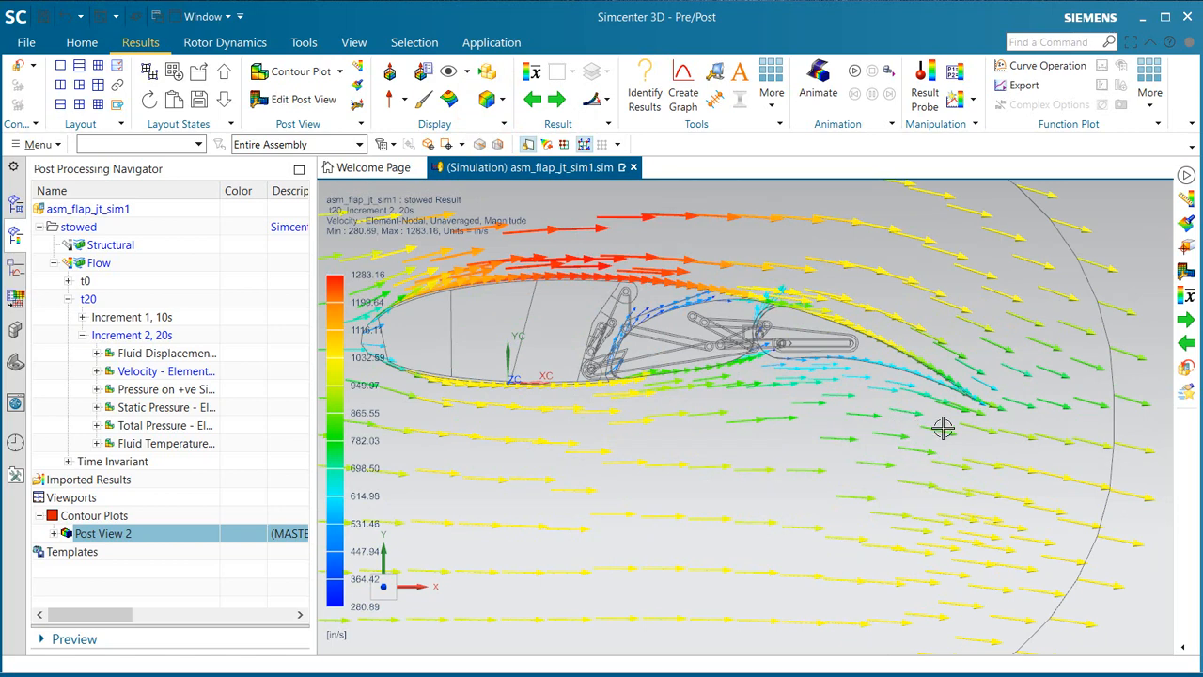
scroll(954, 425, down, 4)
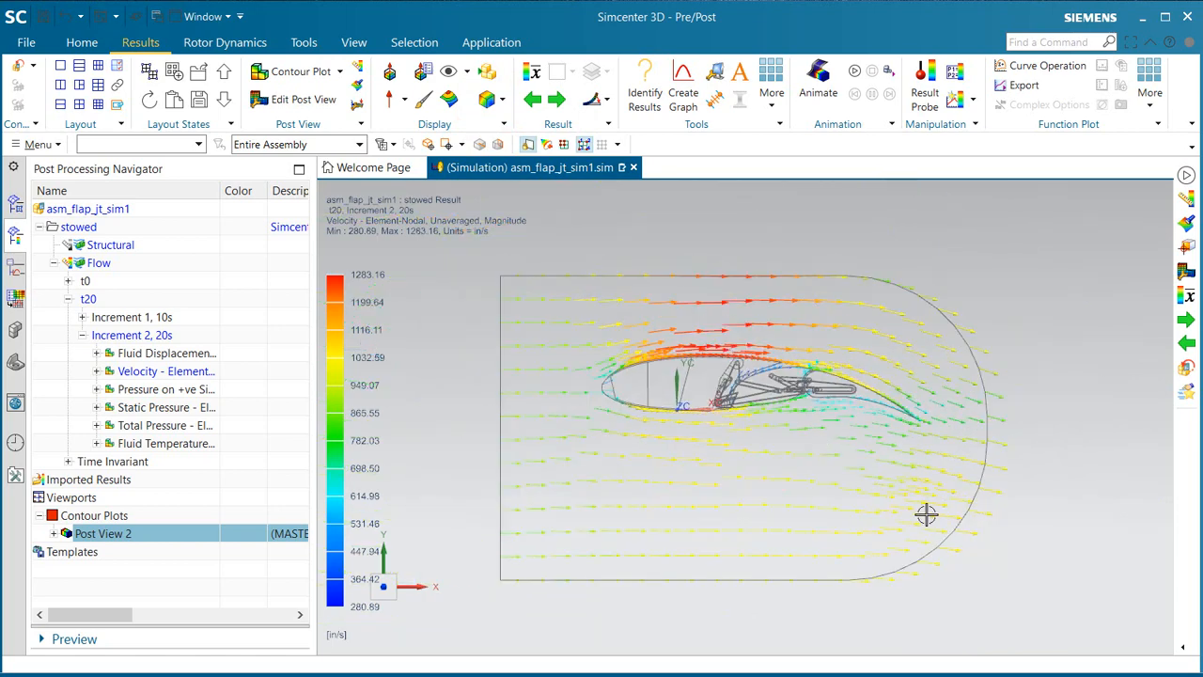
Step: Change the velocity post view's color display to Streamlines and start creating a seed set
click(296, 99)
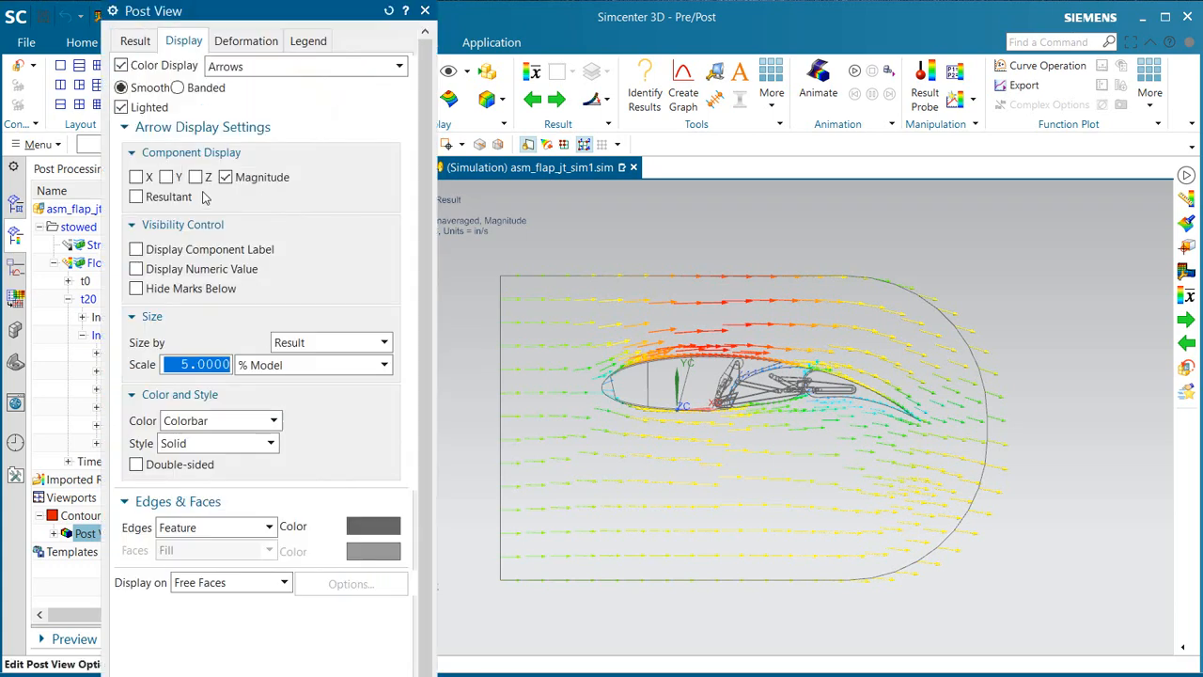
click(286, 68)
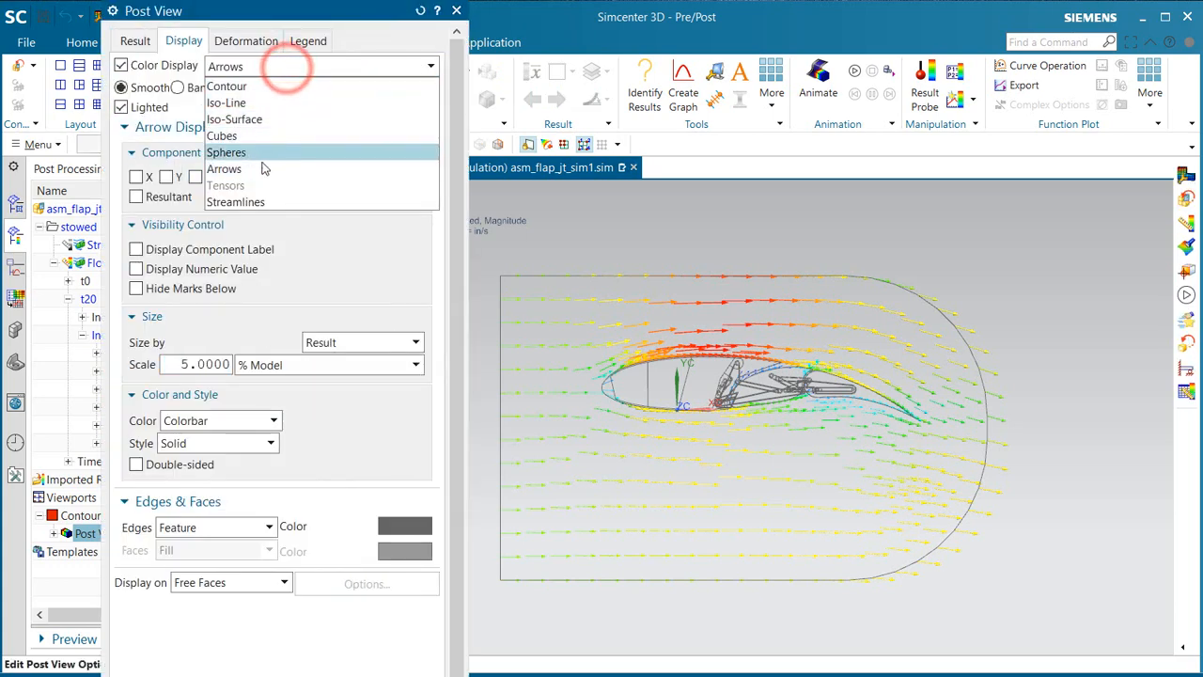
click(263, 201)
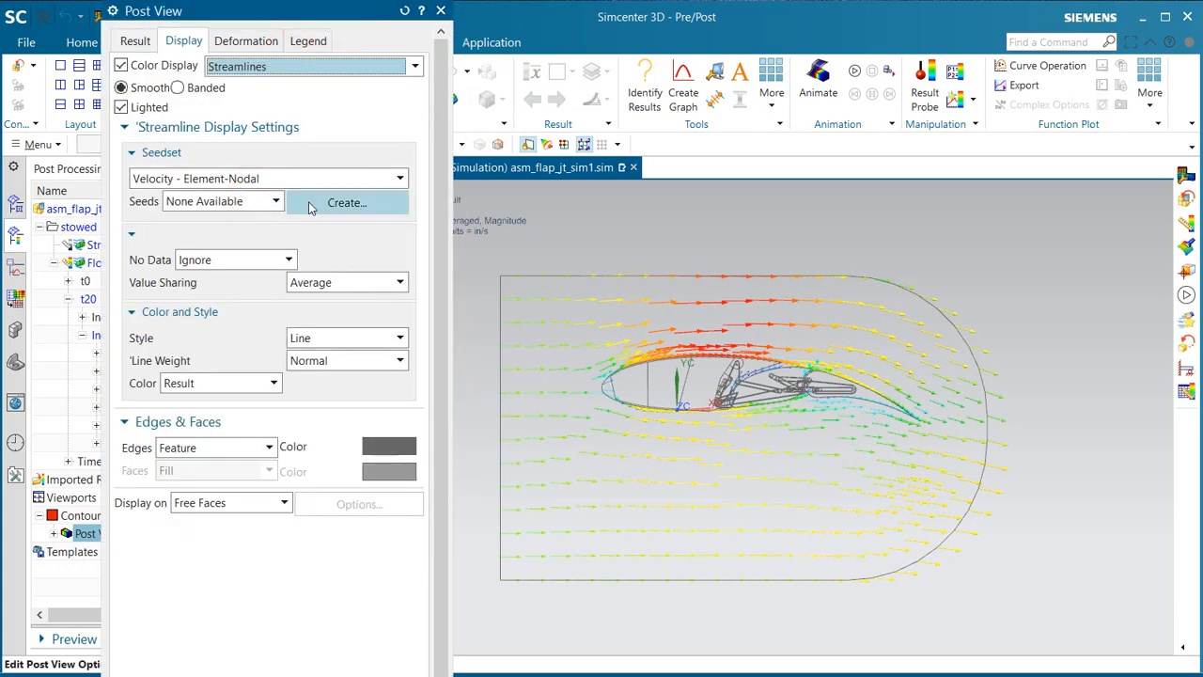
click(310, 205)
Step: Pick four exterior seed points on the inlet face, two above and two below the wing, and apply the streamline display
middle_drag(505, 395, 534, 396)
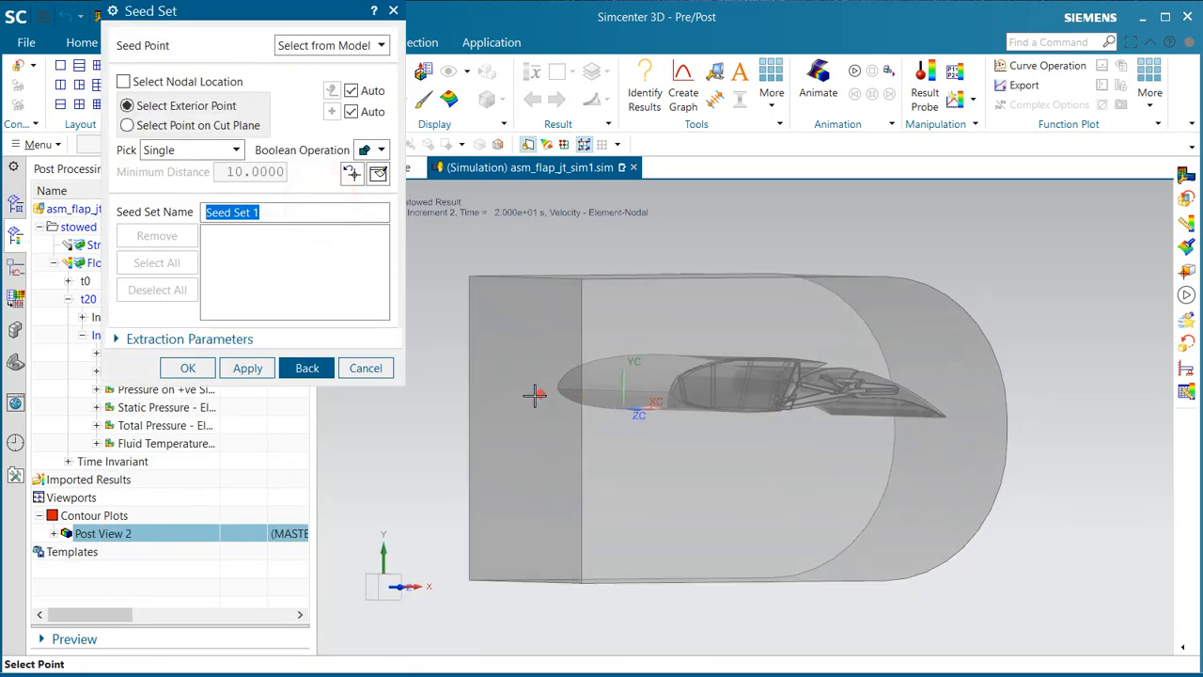
click(484, 329)
click(515, 354)
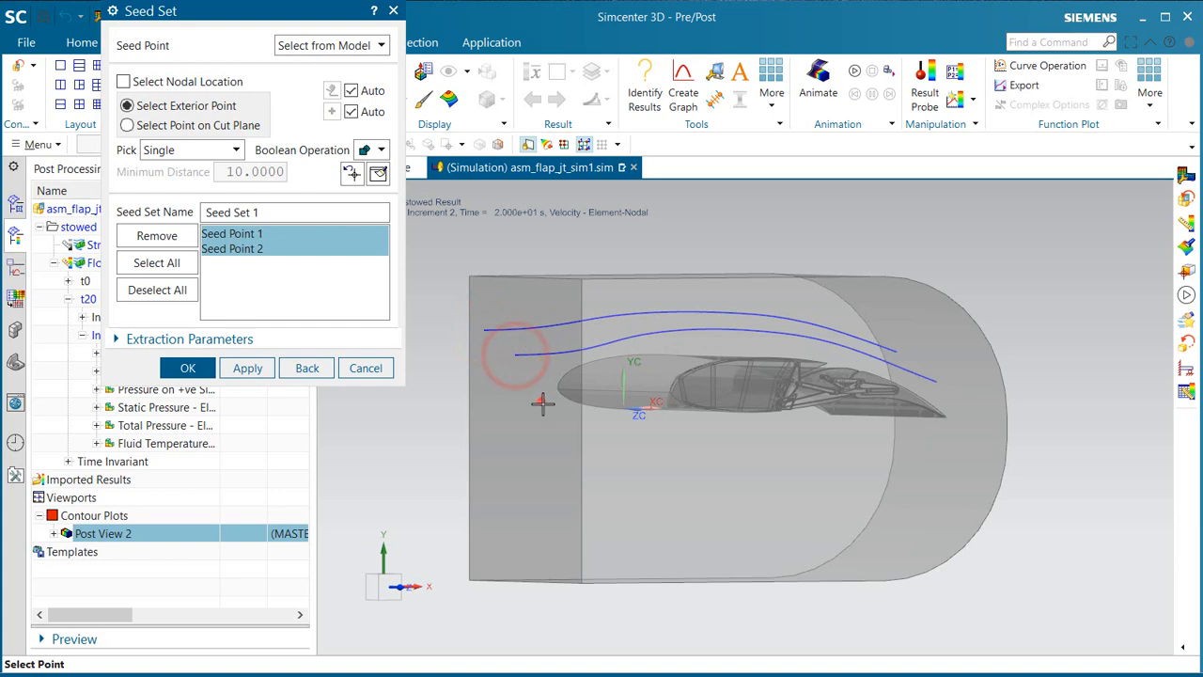
click(544, 412)
click(557, 442)
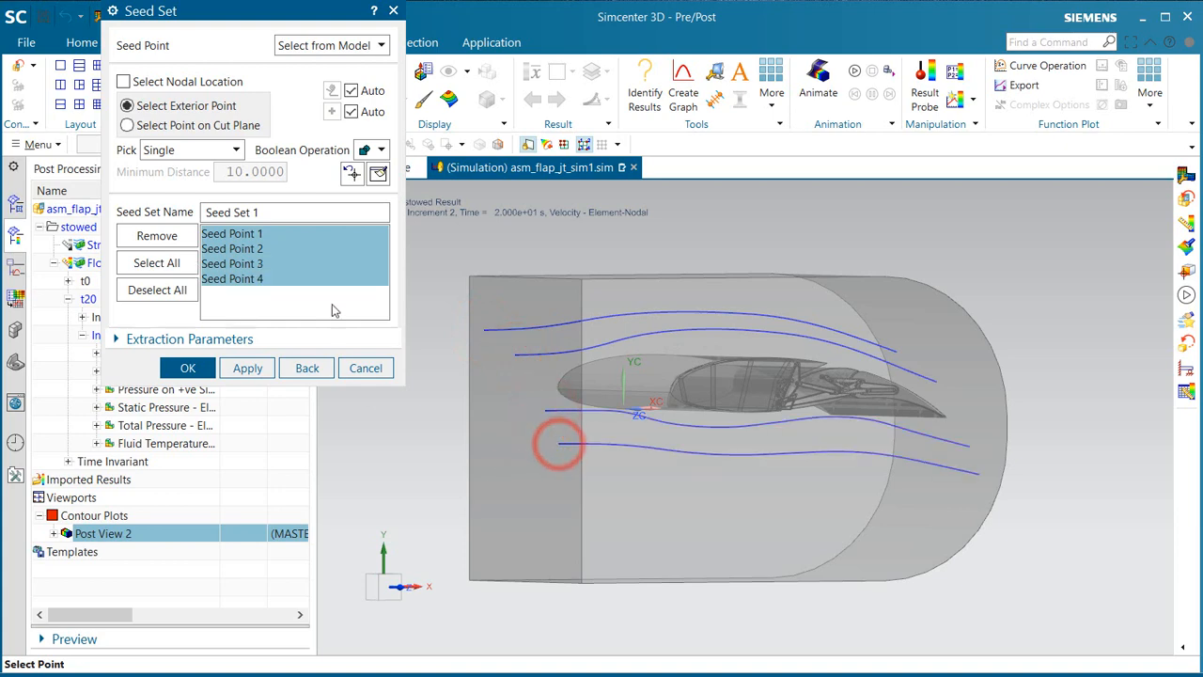
click(183, 368)
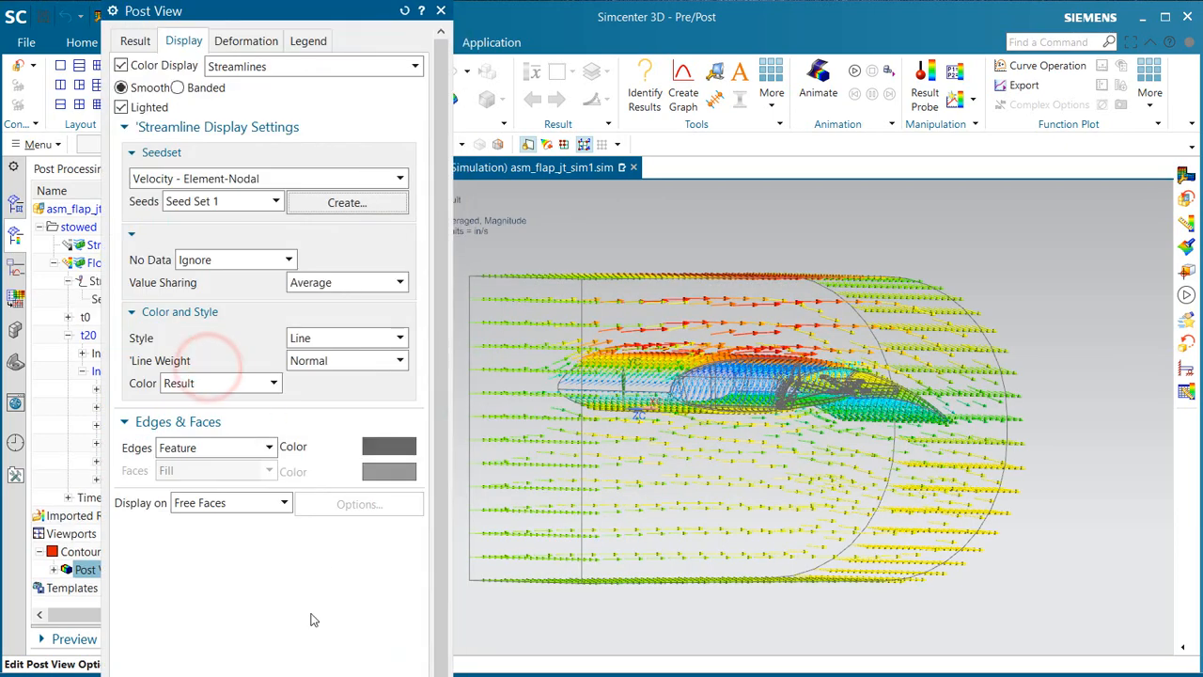
click(285, 674)
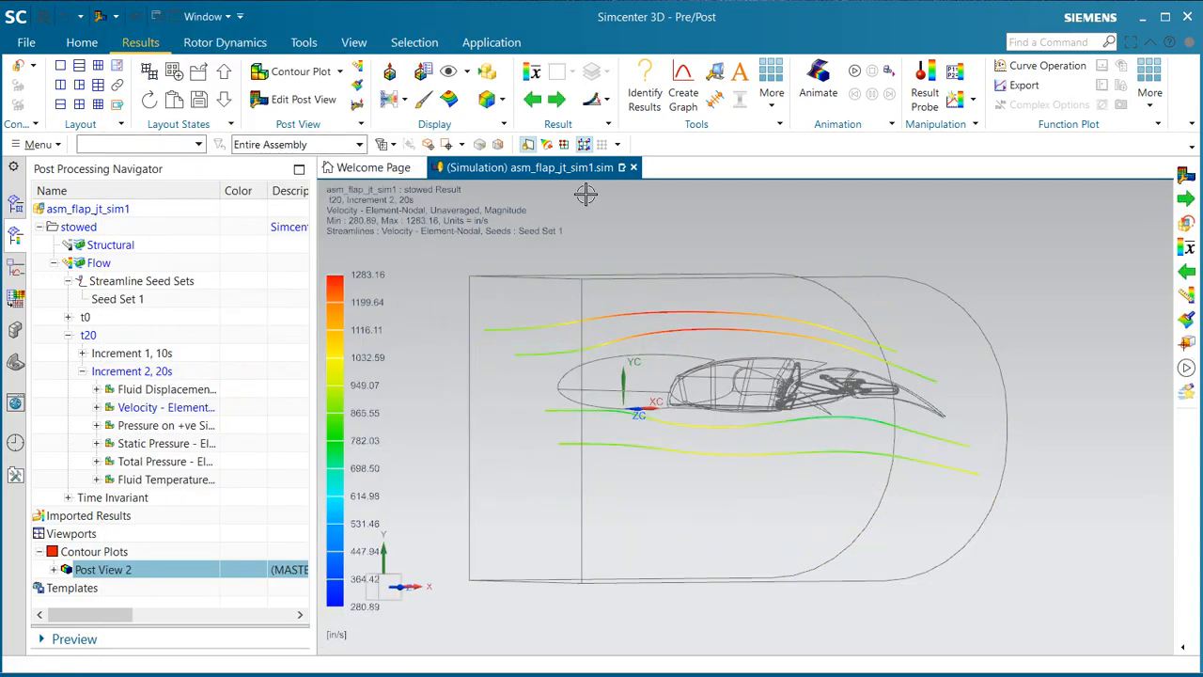
Step: Animate the velocity streamlines, examine the flow past the wing from the side, and stop the animation
middle_drag(730, 414, 757, 404)
click(854, 72)
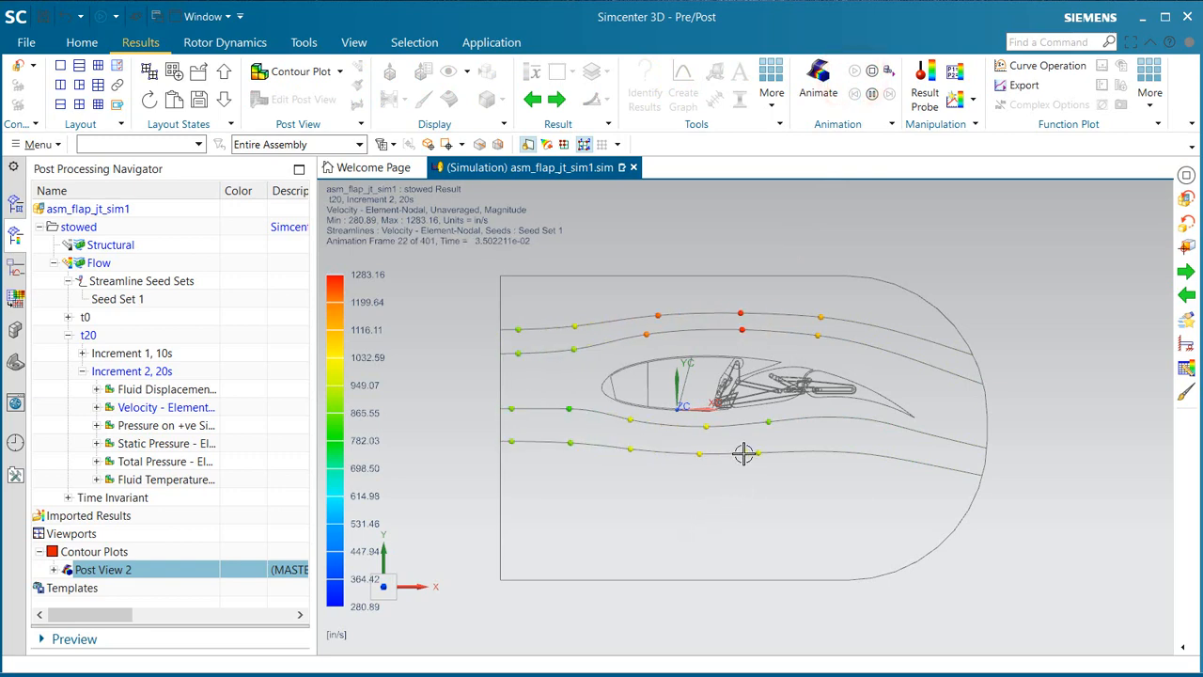
ctrl+middle_drag(743, 454, 787, 510)
shift+middle_drag(787, 511, 824, 523)
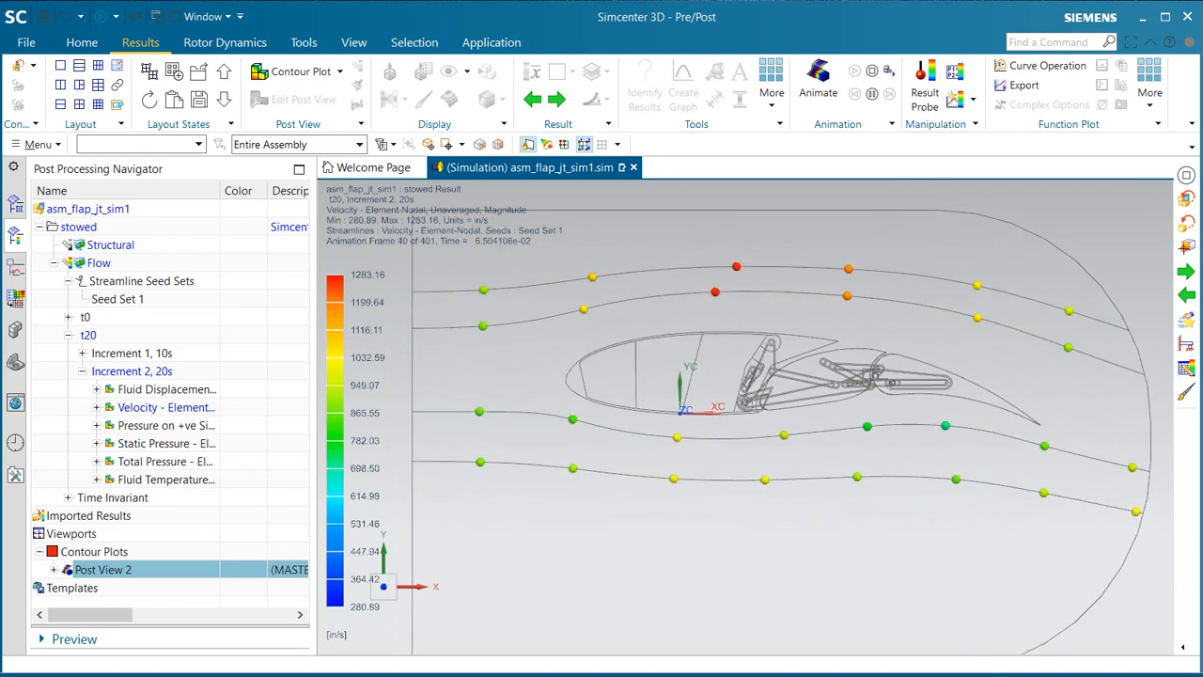
click(871, 72)
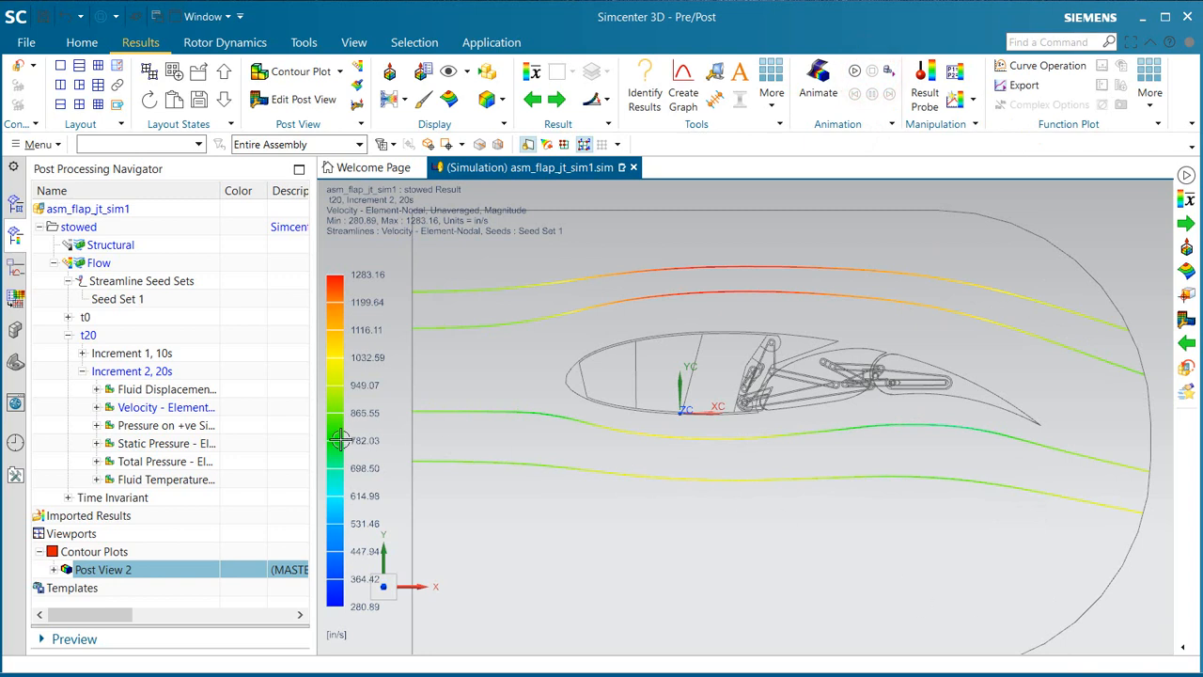
Step: Plot the Pressure on +ve Side - Nodal result for Increment 2, 20s as a contour and inspect the wing surfaces
double_click(160, 424)
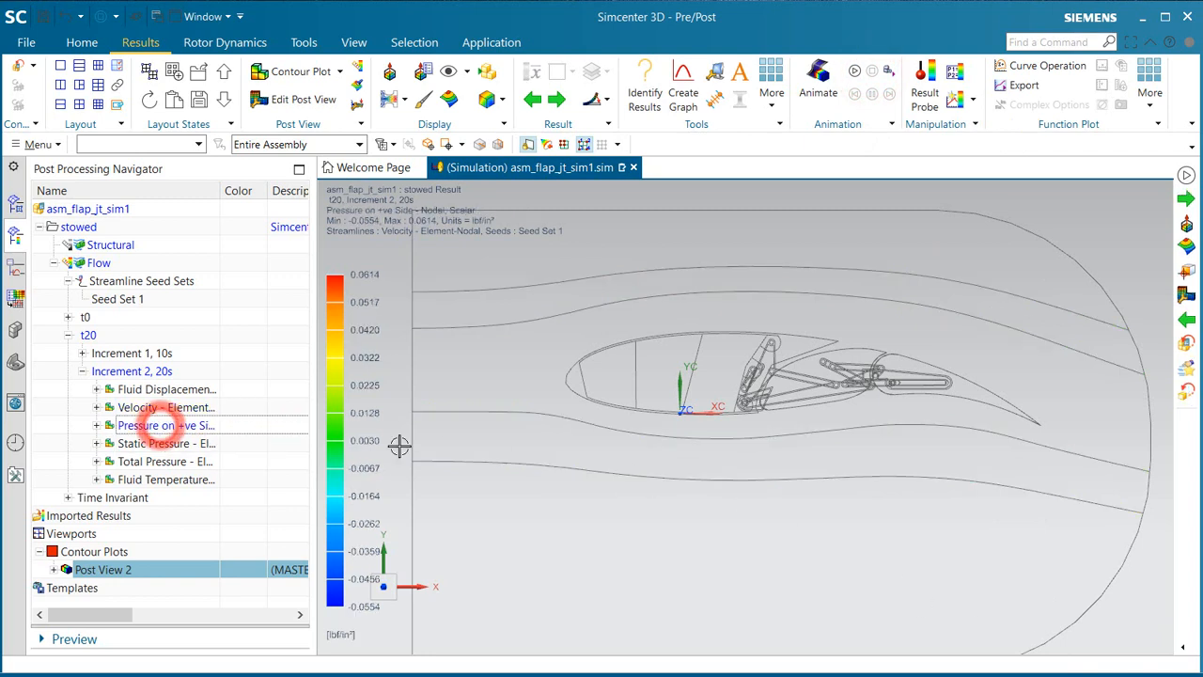
click(392, 98)
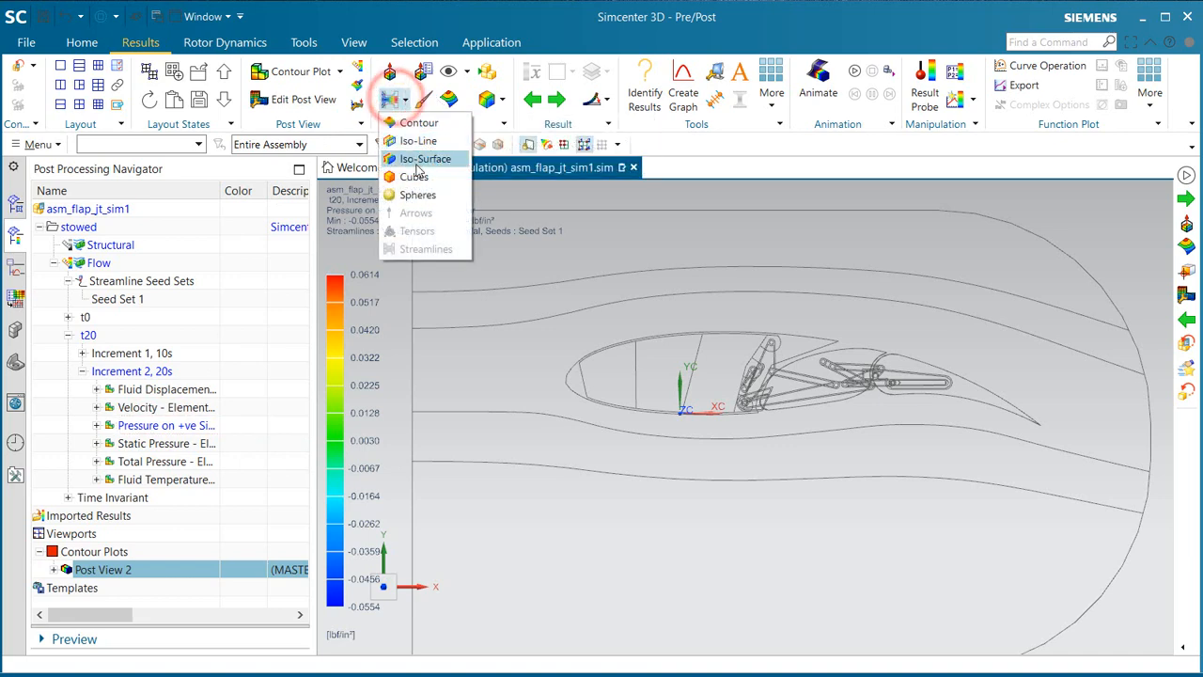
click(413, 124)
middle_drag(674, 453, 642, 470)
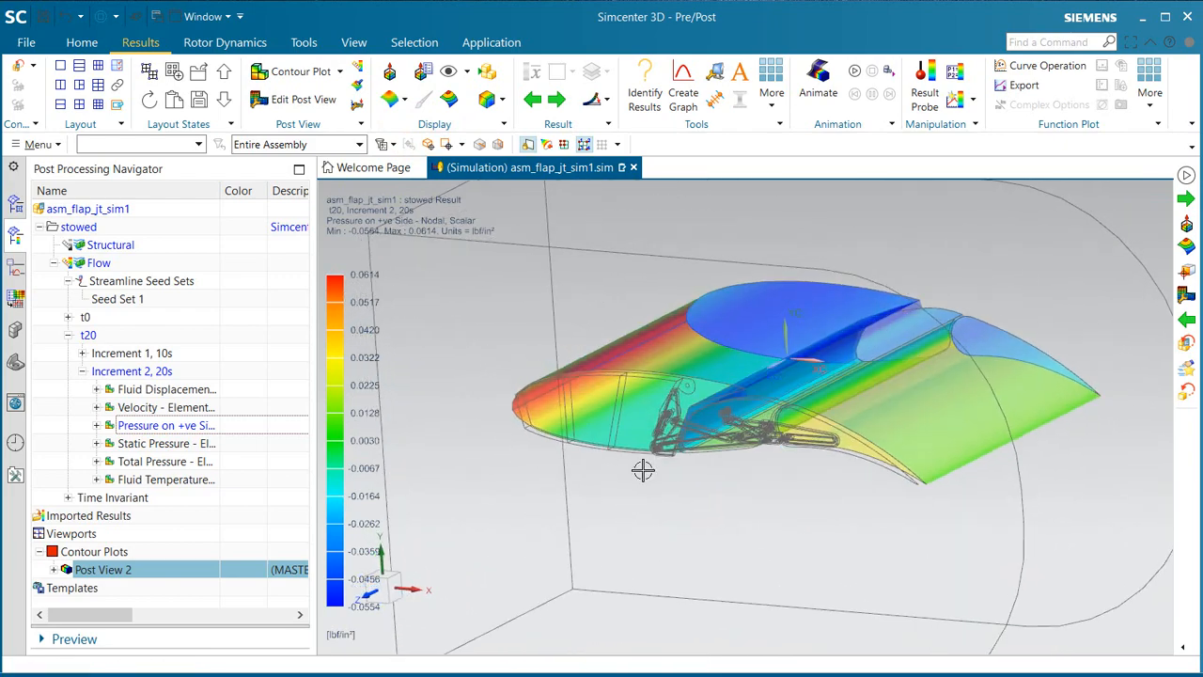
scroll(643, 470, down, 3)
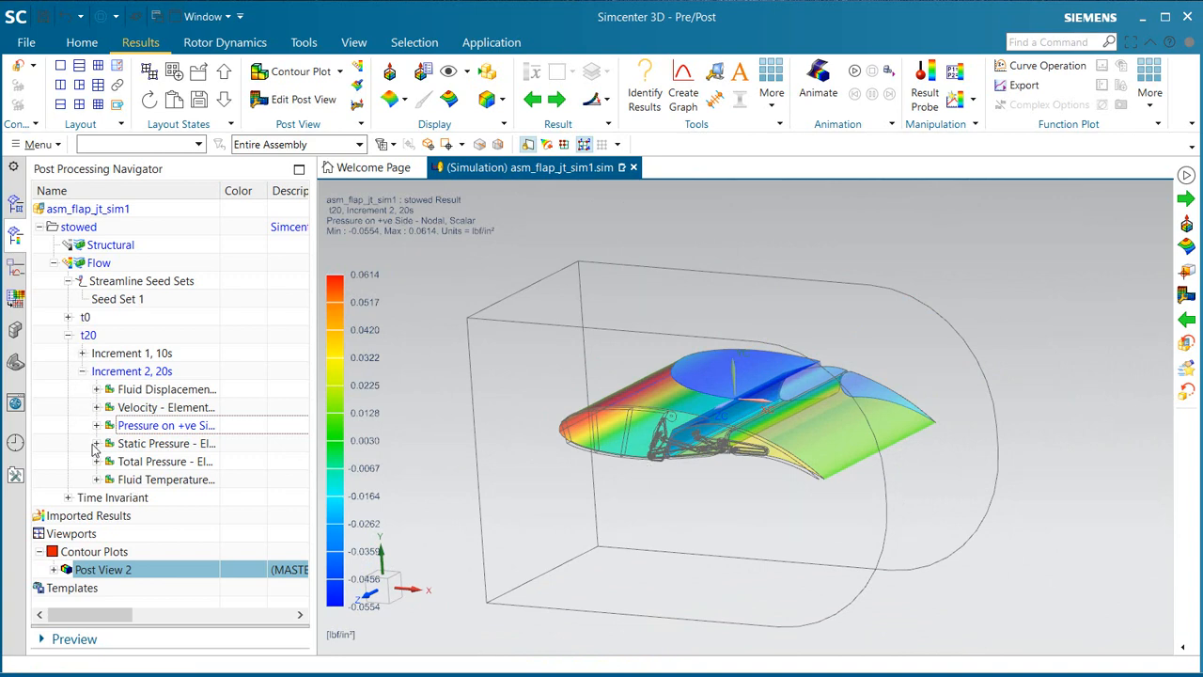
Step: Load the stowed Structural results and plot Displacement - Nodal for t20, Increment 2, 20s
double_click(70, 244)
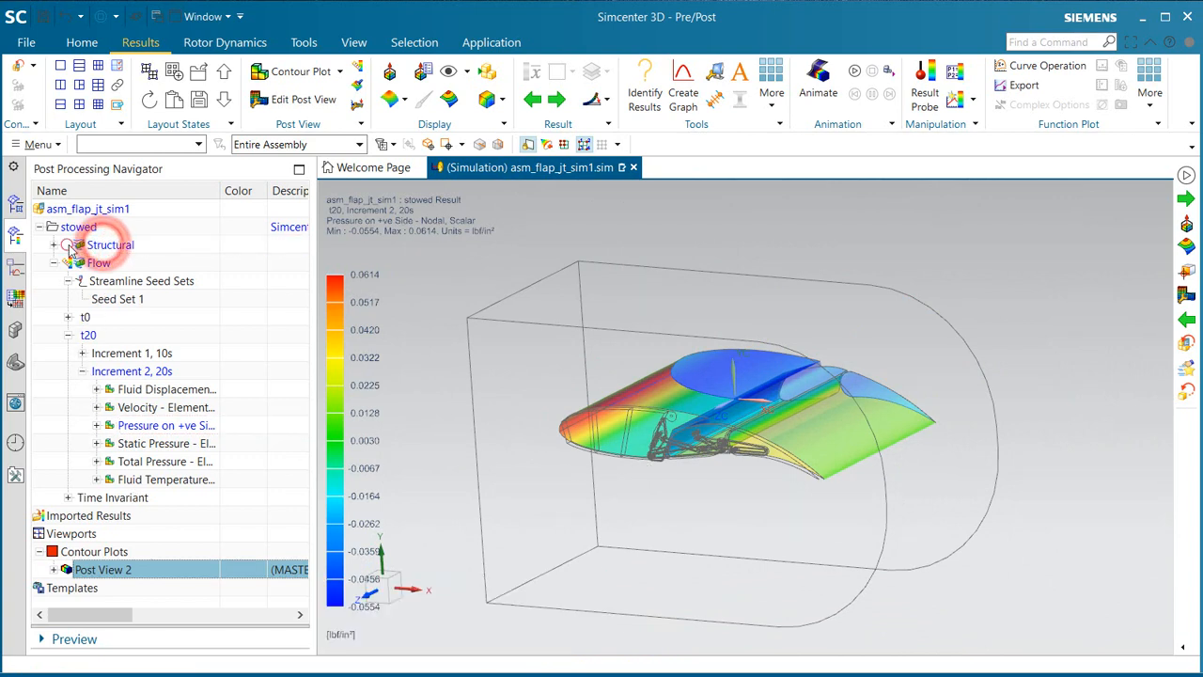
click(54, 245)
click(67, 281)
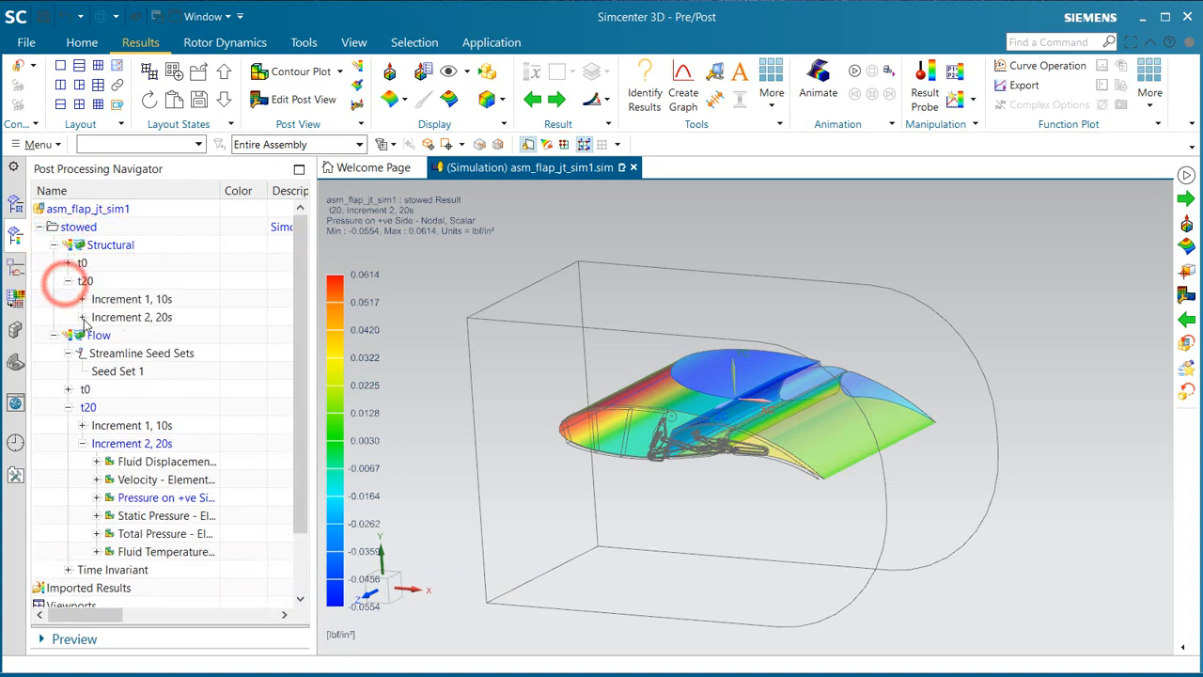
click(81, 316)
double_click(139, 312)
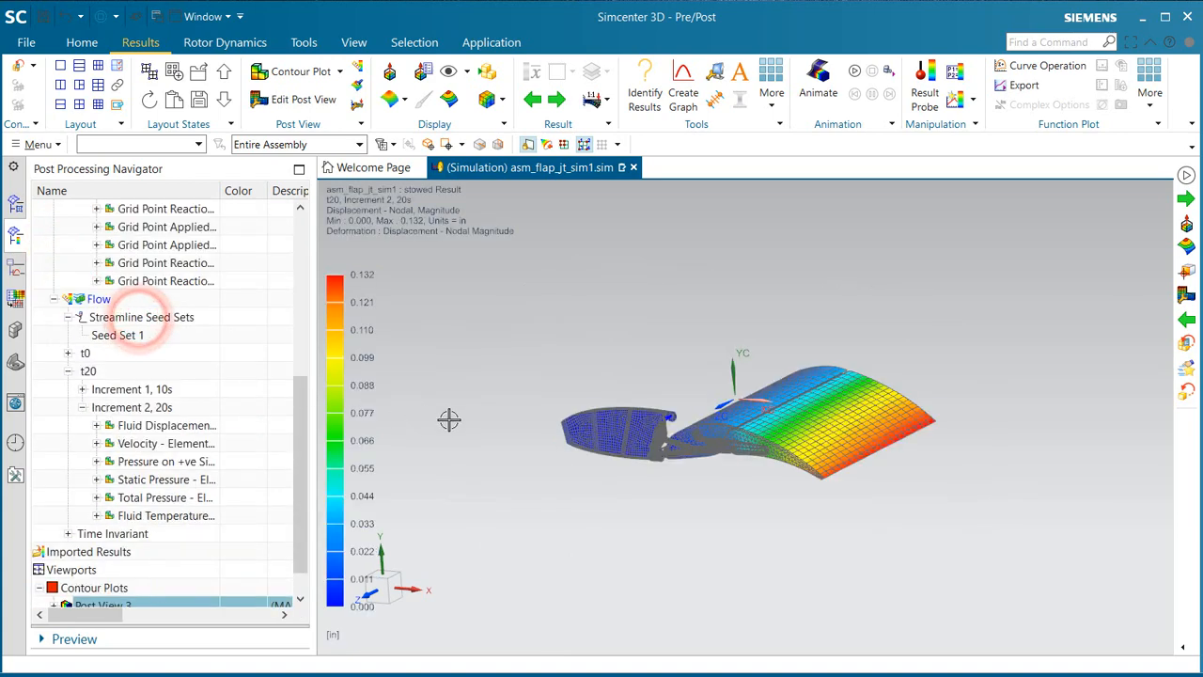
Step: Turn on the minimum and maximum annotations for the displacement post view
scroll(211, 547, down, 1)
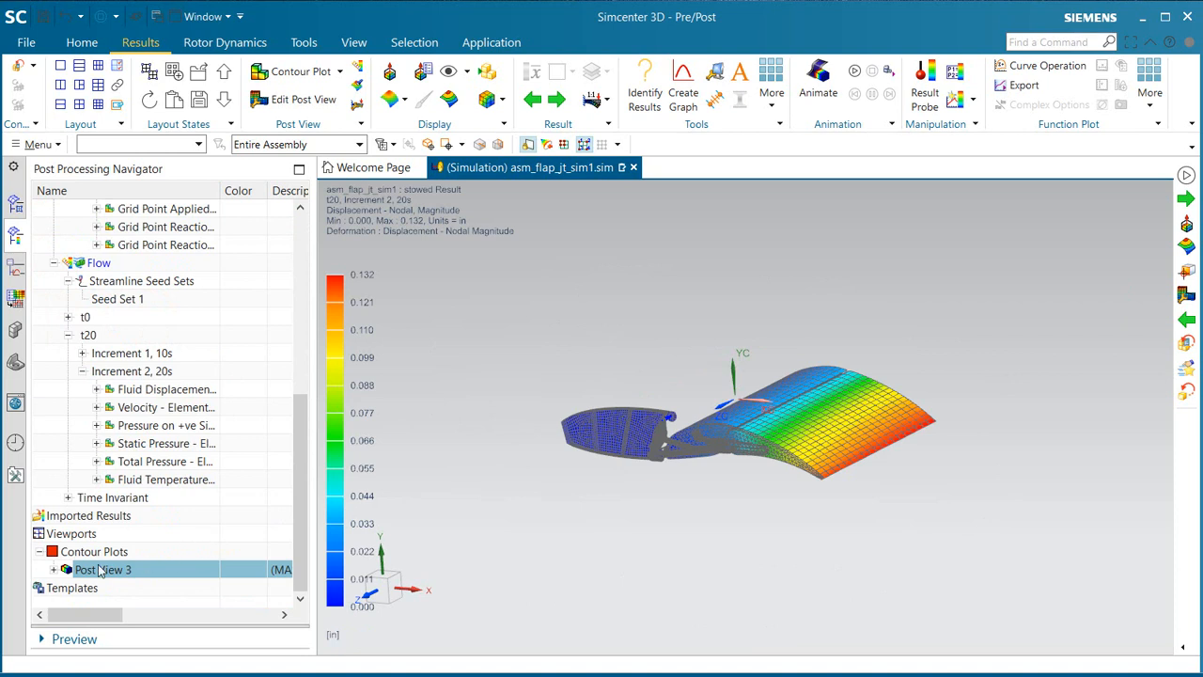
click(54, 569)
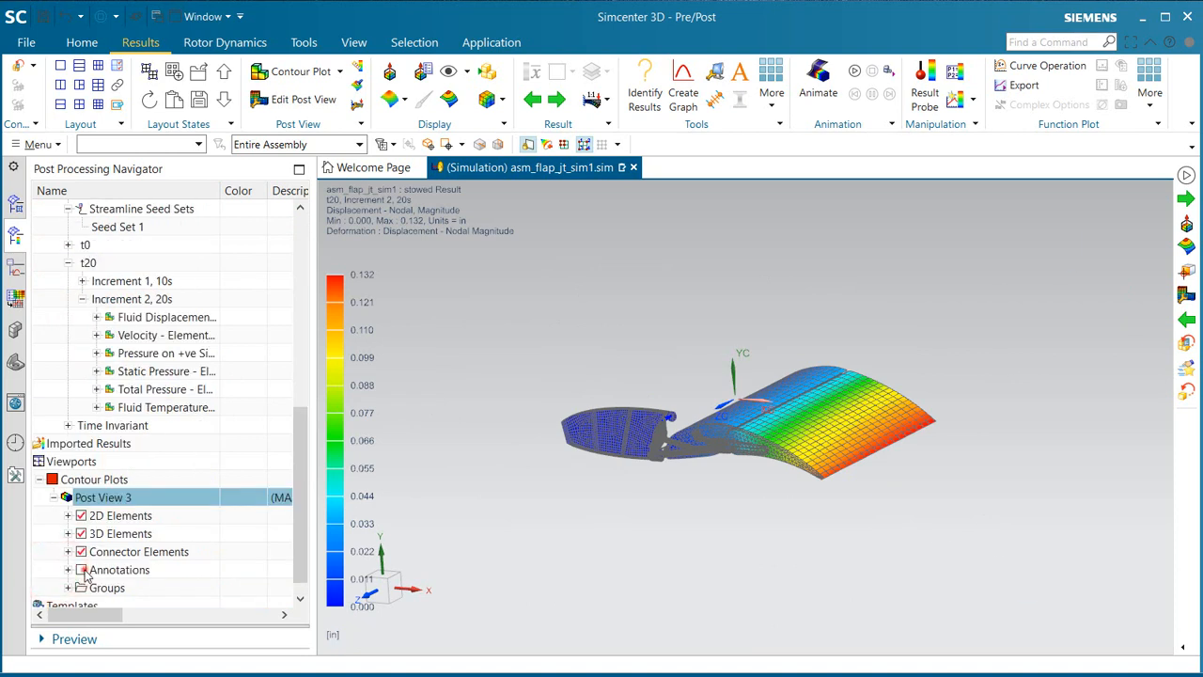
click(82, 570)
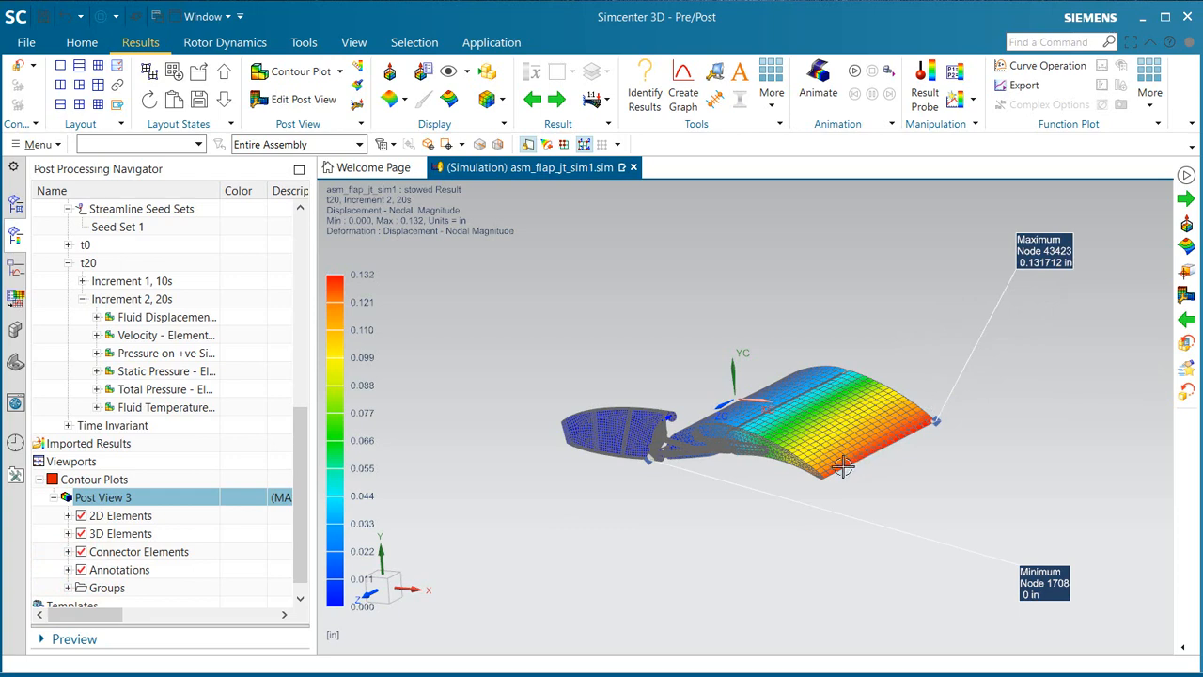
Step: Play the displacement animation with the view set to a close side view of the flap and its linkage
middle_drag(843, 466, 894, 561)
shift+middle_drag(911, 571, 1062, 676)
click(855, 73)
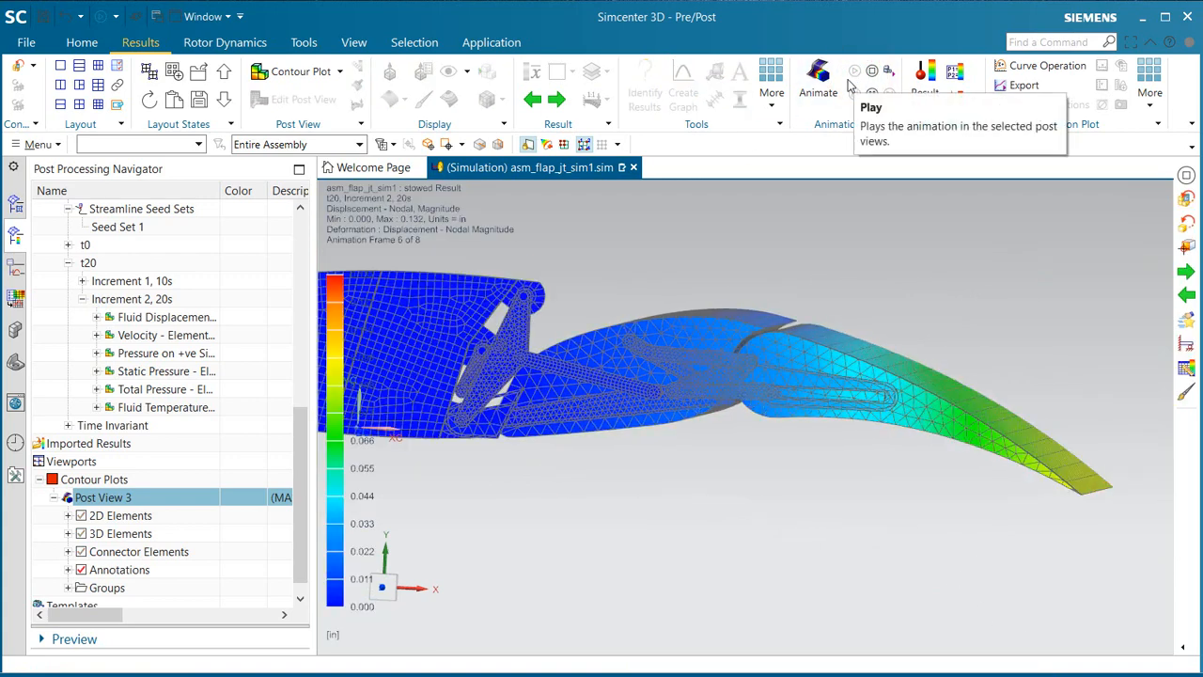
Step: Stop the displacement animation and show only feature edges in the post view
click(872, 73)
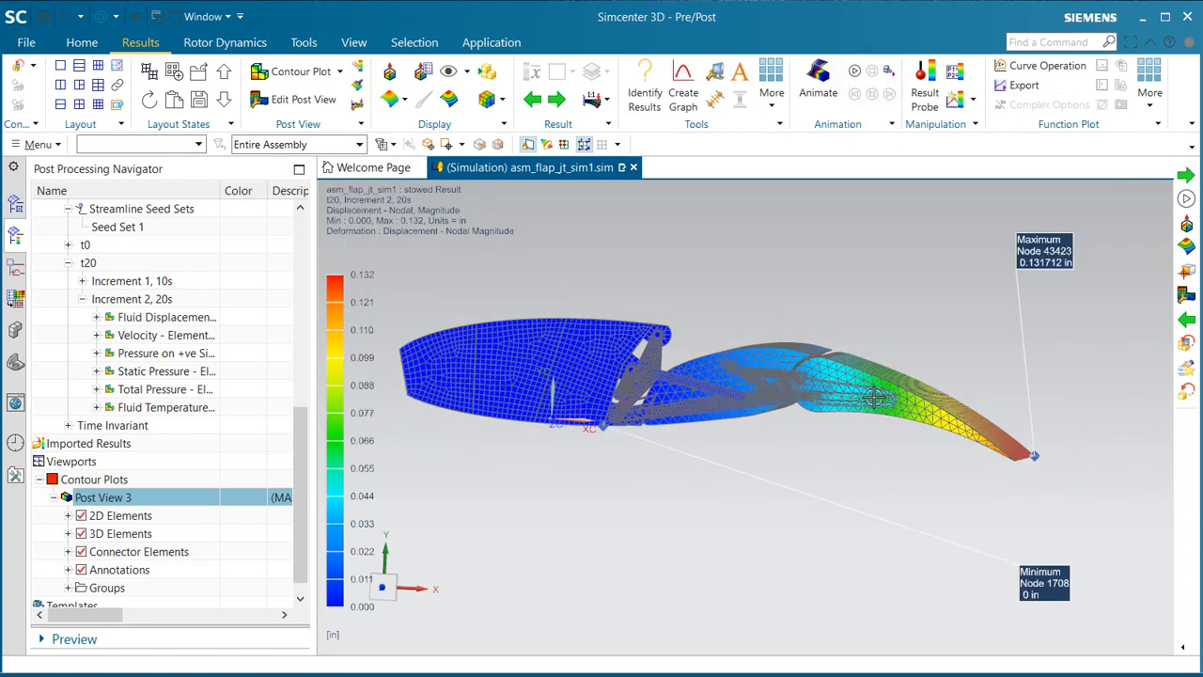
middle_drag(873, 398, 794, 333)
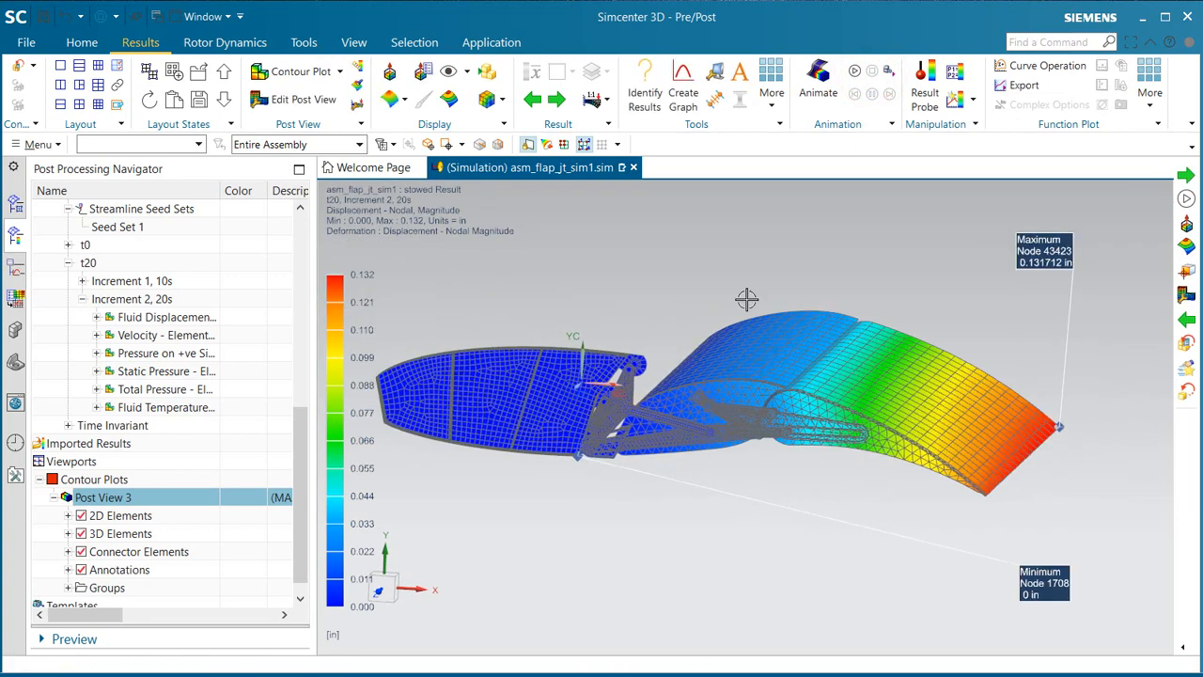
click(501, 99)
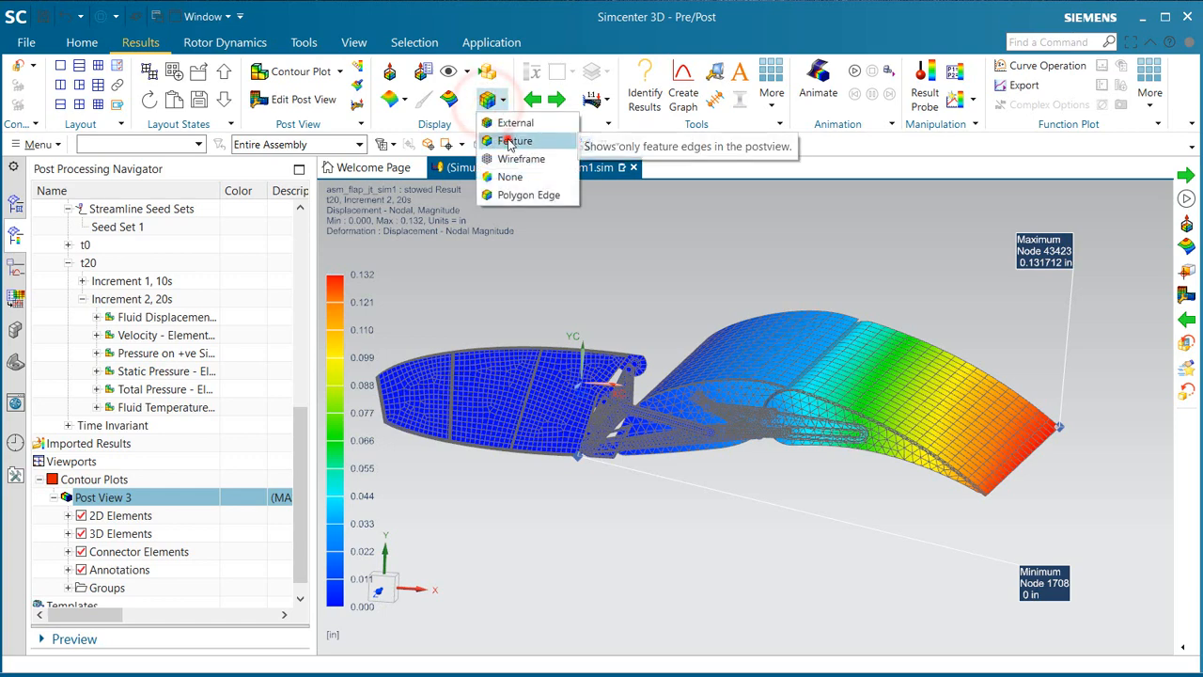
click(507, 141)
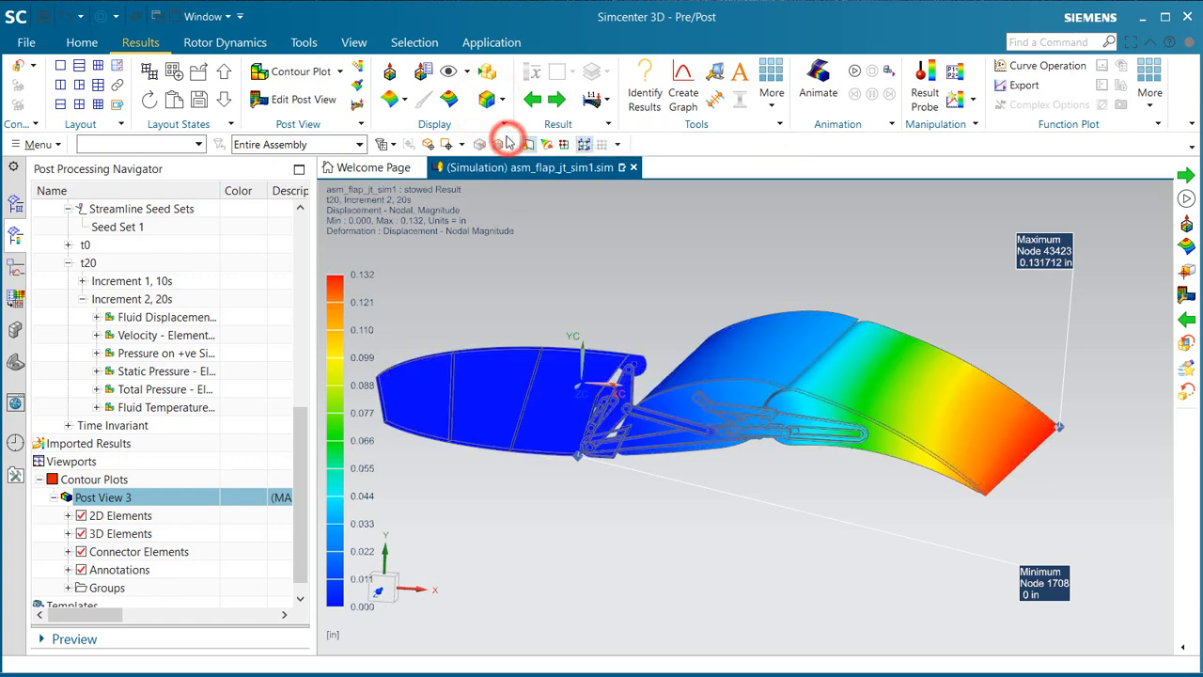
Step: Change the plotted result to Stress [Eng.] - Element-Nodal, Von-Mises, and average the values at the nodes
click(356, 64)
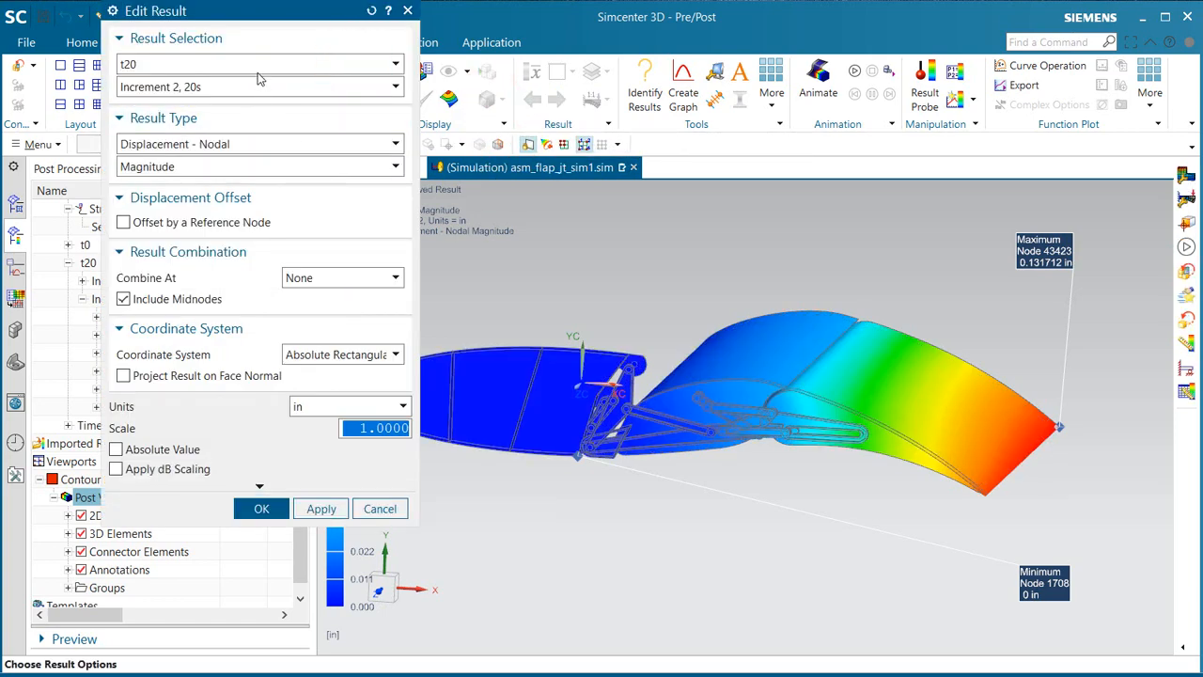
click(281, 146)
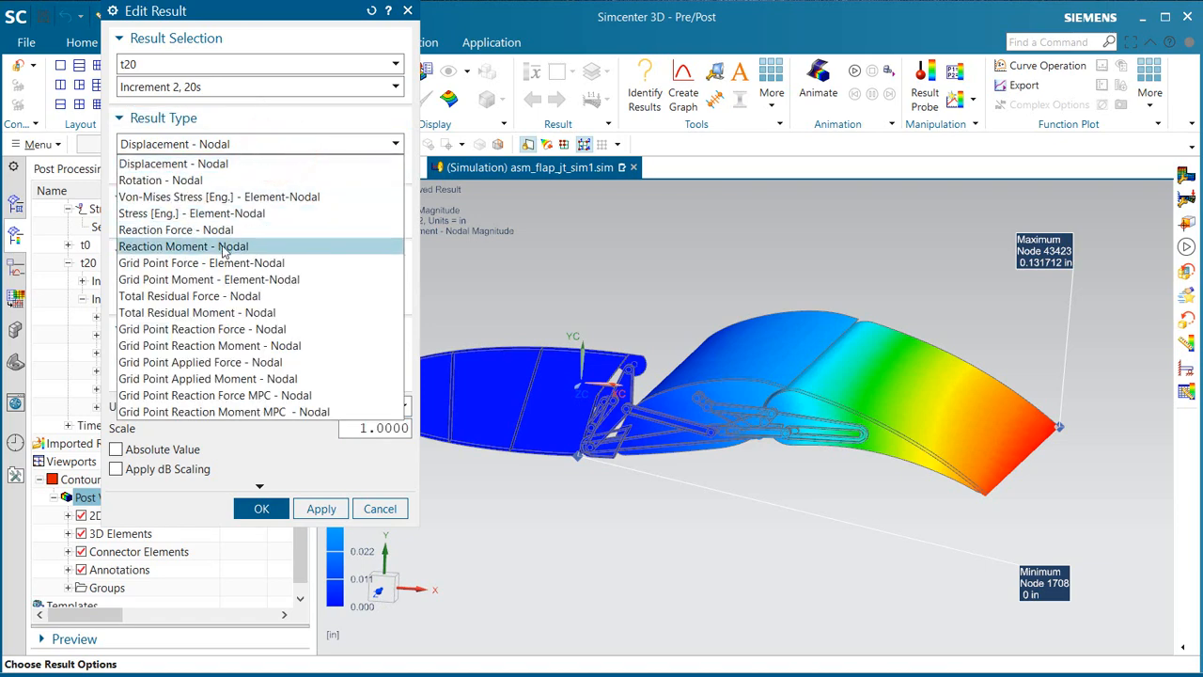
click(219, 213)
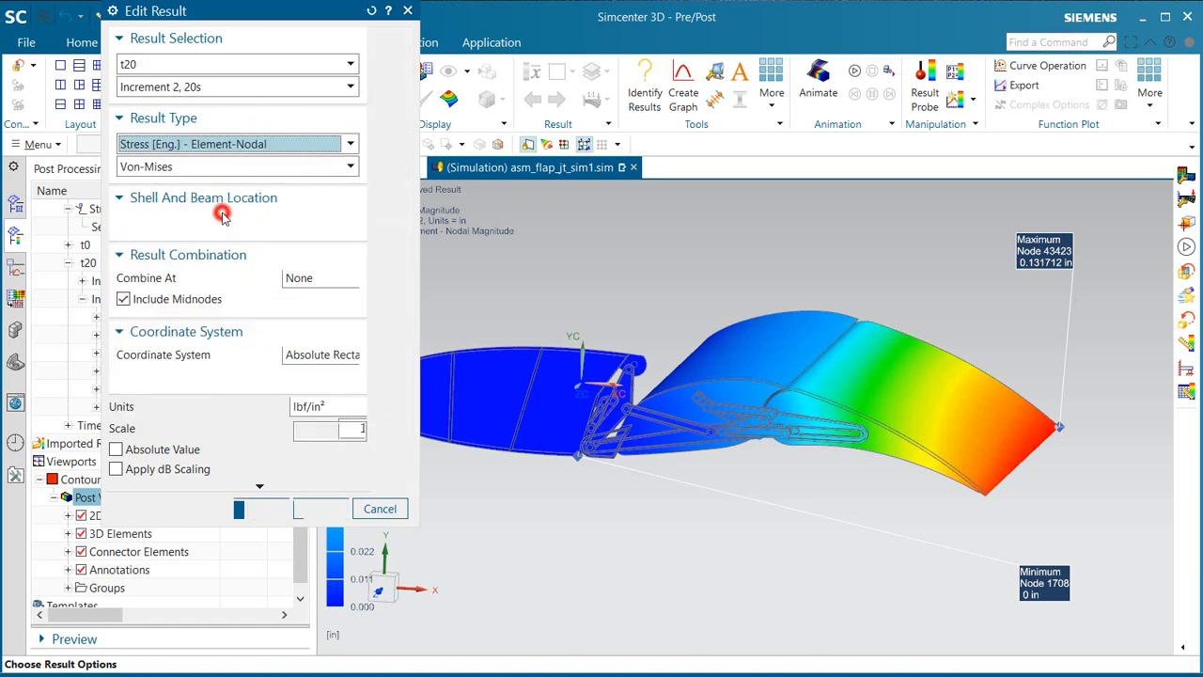
click(223, 510)
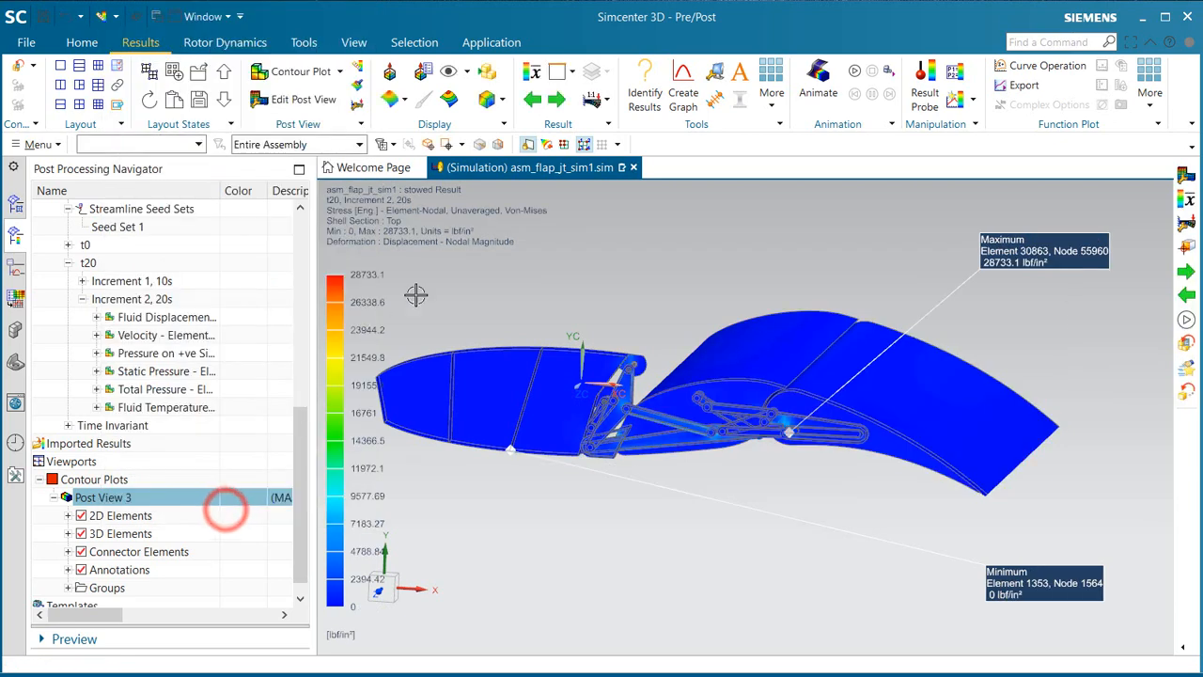
click(530, 73)
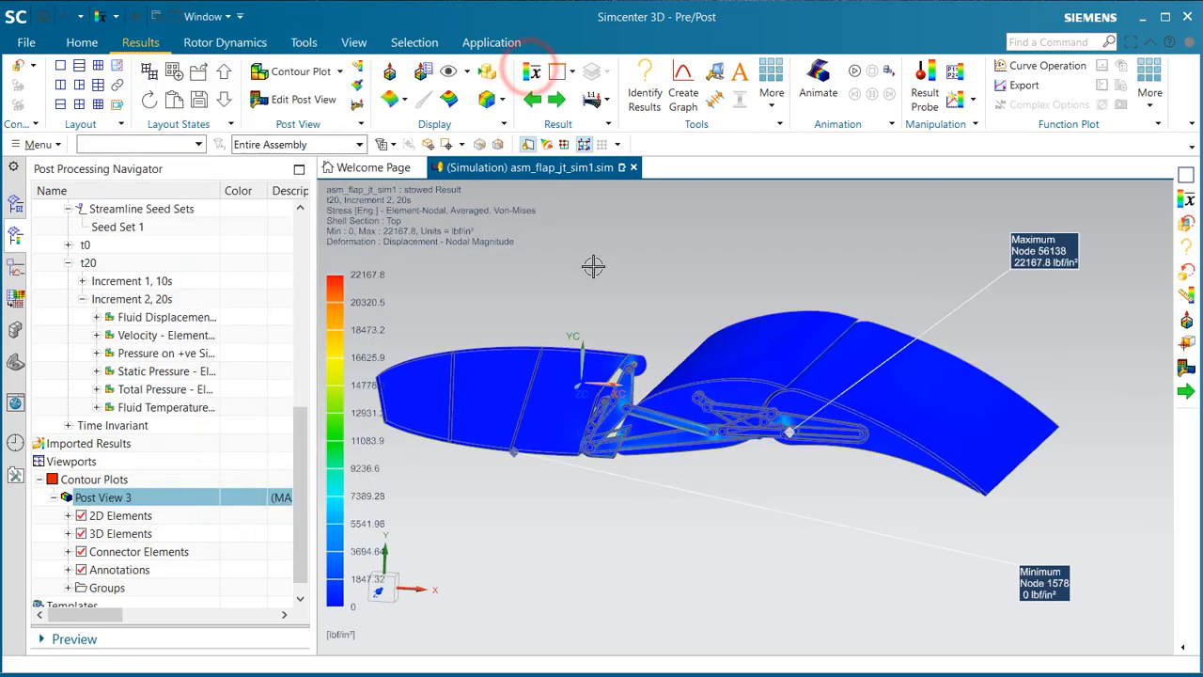
Step: Examine the von Mises stress around the maximum annotation and along the flap's linkage arms
scroll(619, 428, up, 4)
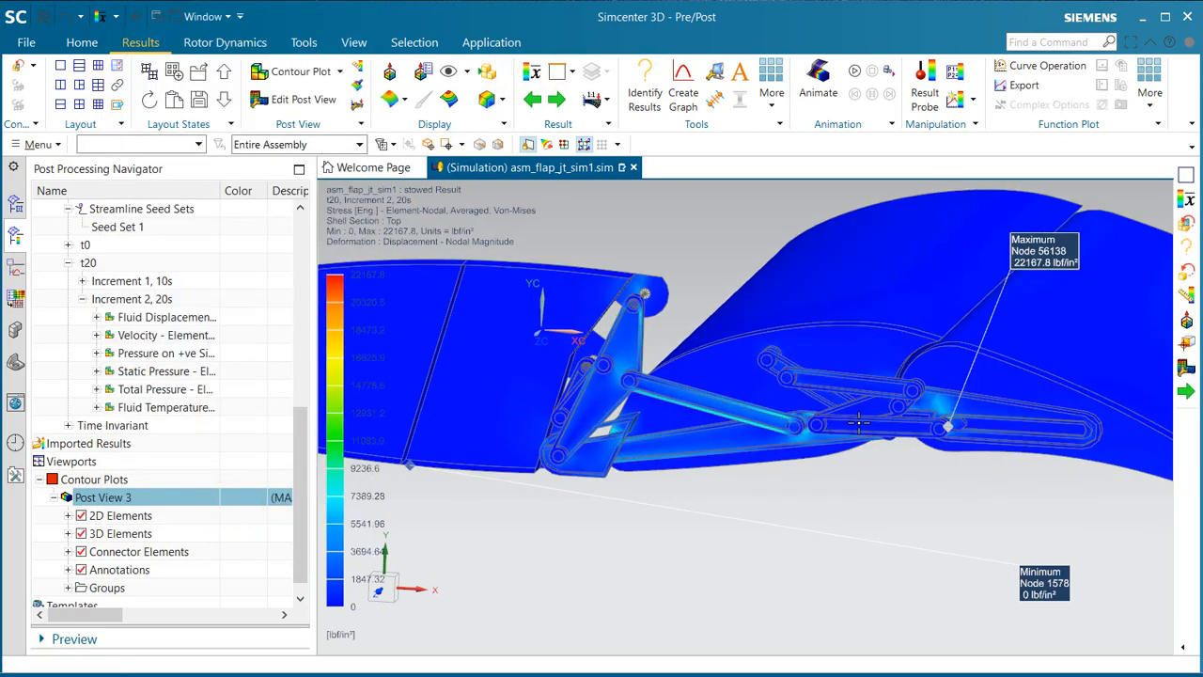
middle_drag(858, 422, 423, 445)
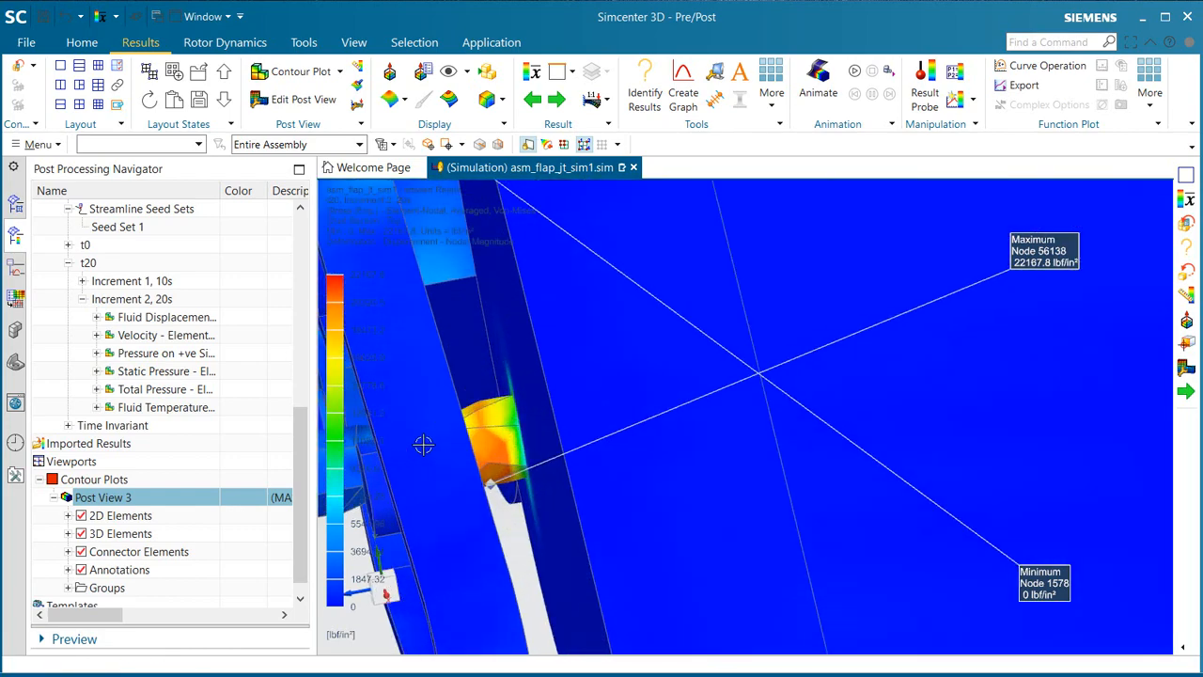
middle_drag(558, 463, 961, 364)
scroll(962, 365, up, 3)
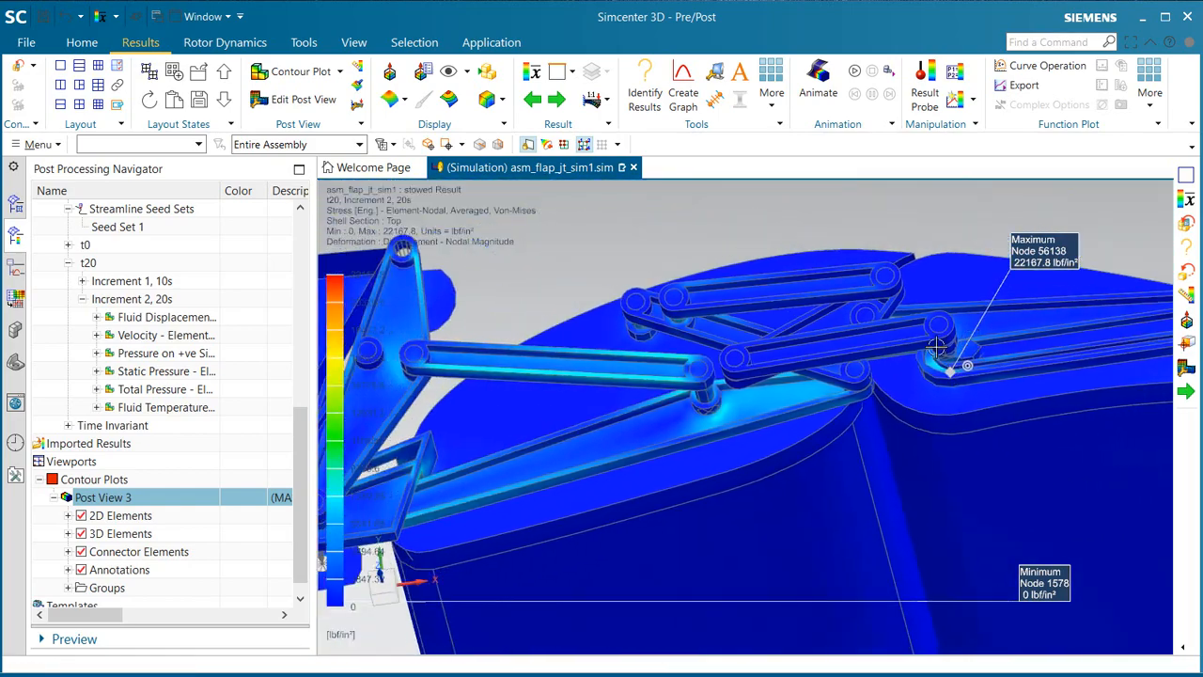
scroll(551, 363, down, 5)
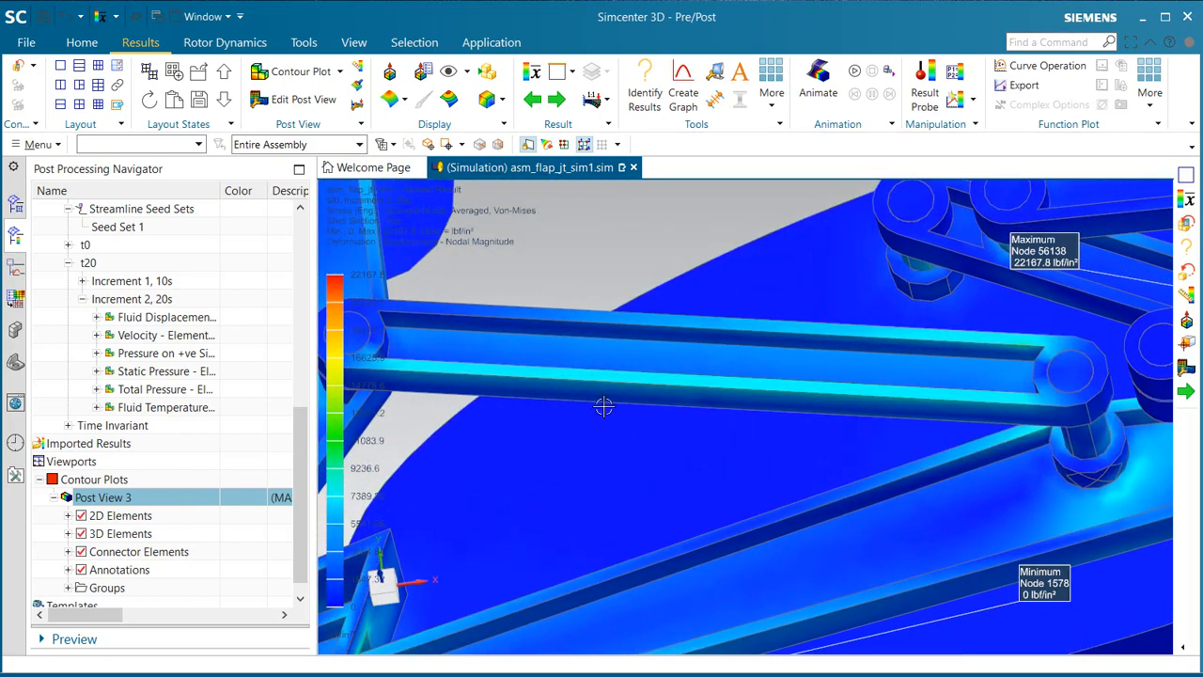
middle_drag(626, 368, 878, 361)
Step: Examine the von Mises stress in the ribs, pockets and corners of the main support links, then view the whole assembly
scroll(589, 522, up, 4)
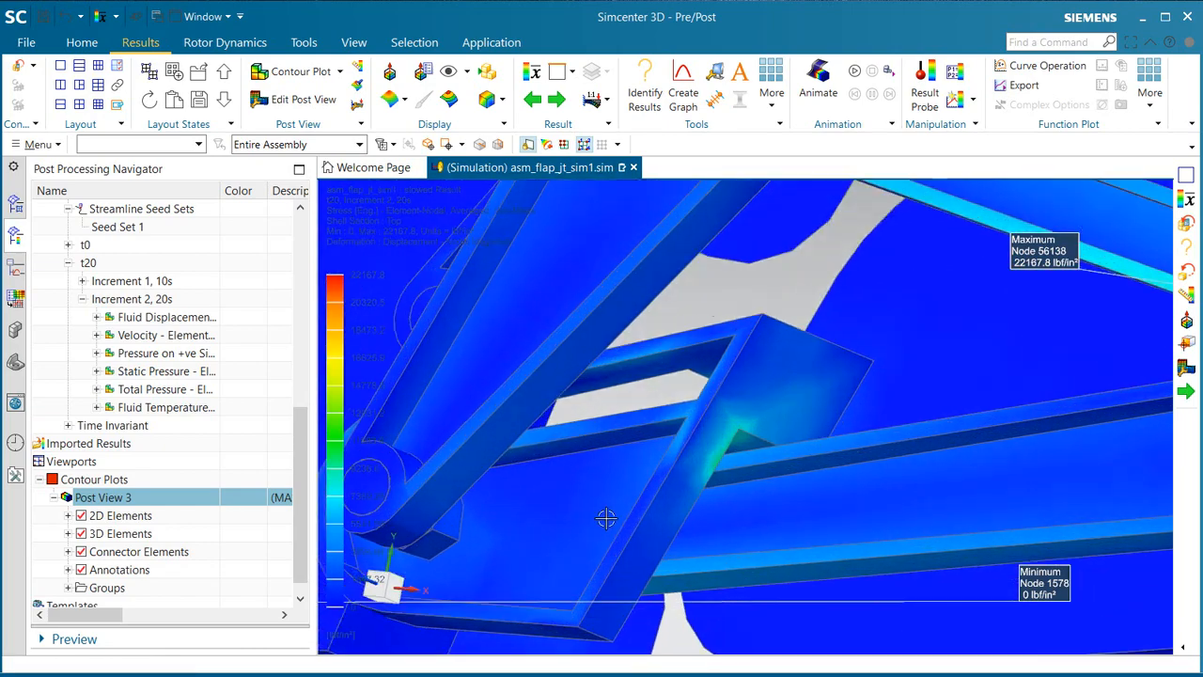
scroll(749, 476, down, 3)
middle_drag(752, 473, 653, 572)
middle_drag(810, 482, 382, 369)
scroll(827, 452, up, 2)
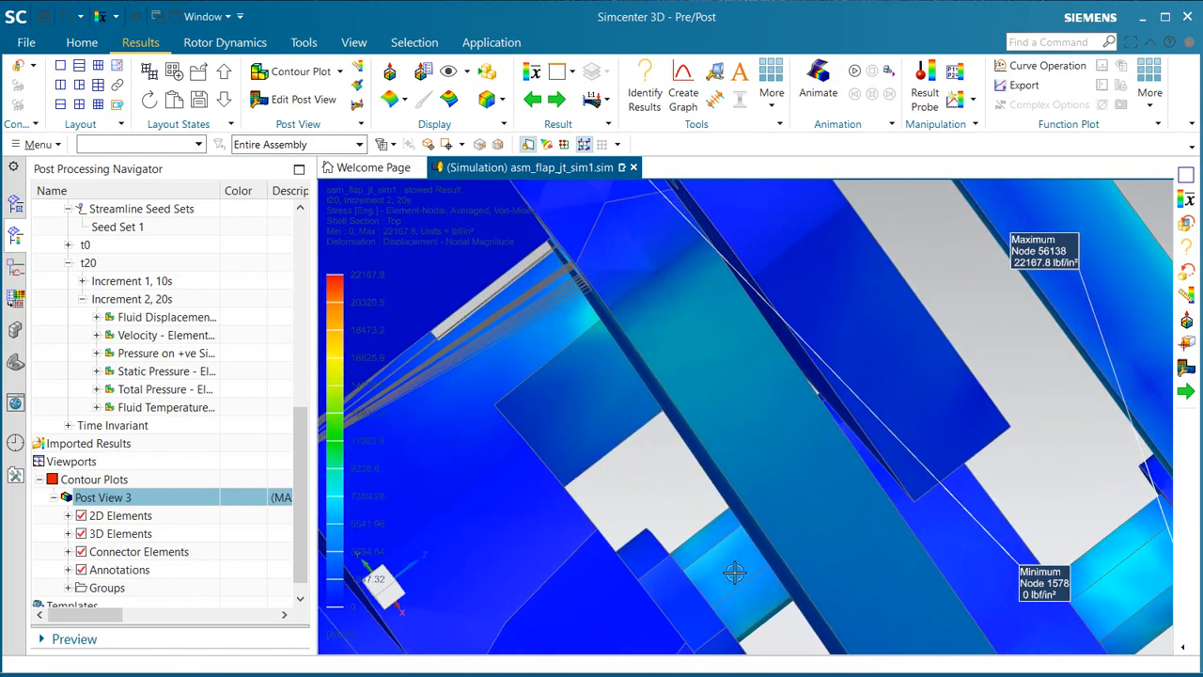
middle_drag(759, 571, 759, 580)
ctrl+middle_drag(759, 580, 627, 456)
scroll(639, 444, up, 3)
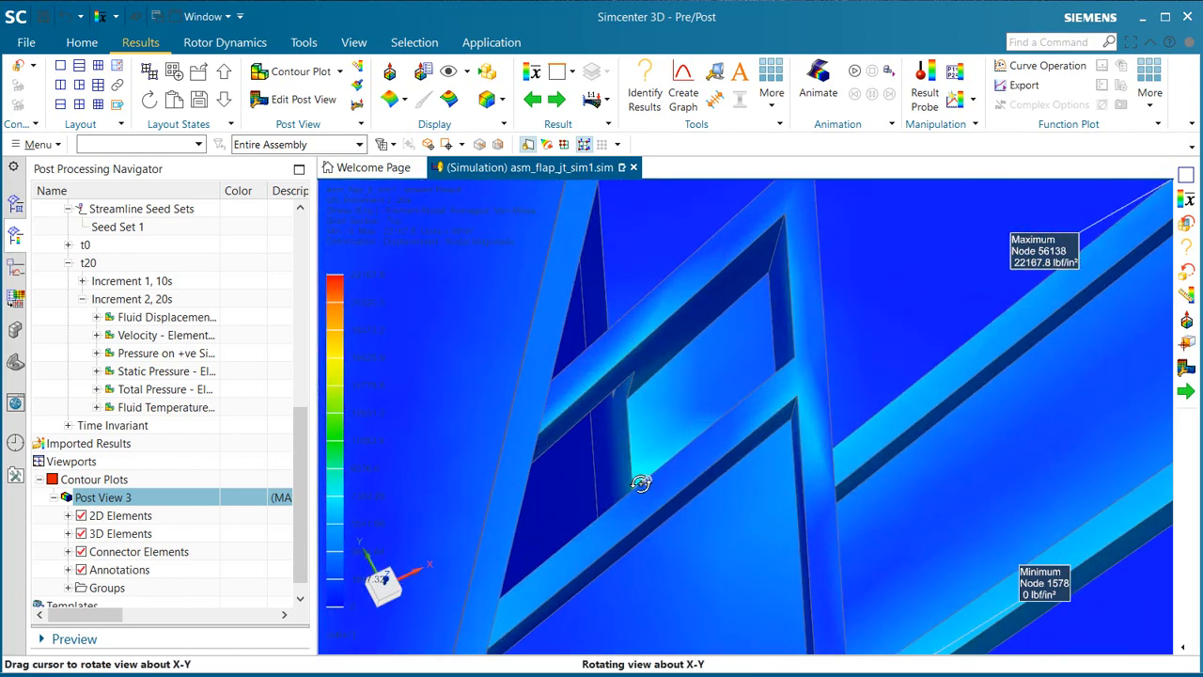
middle_drag(640, 483, 747, 350)
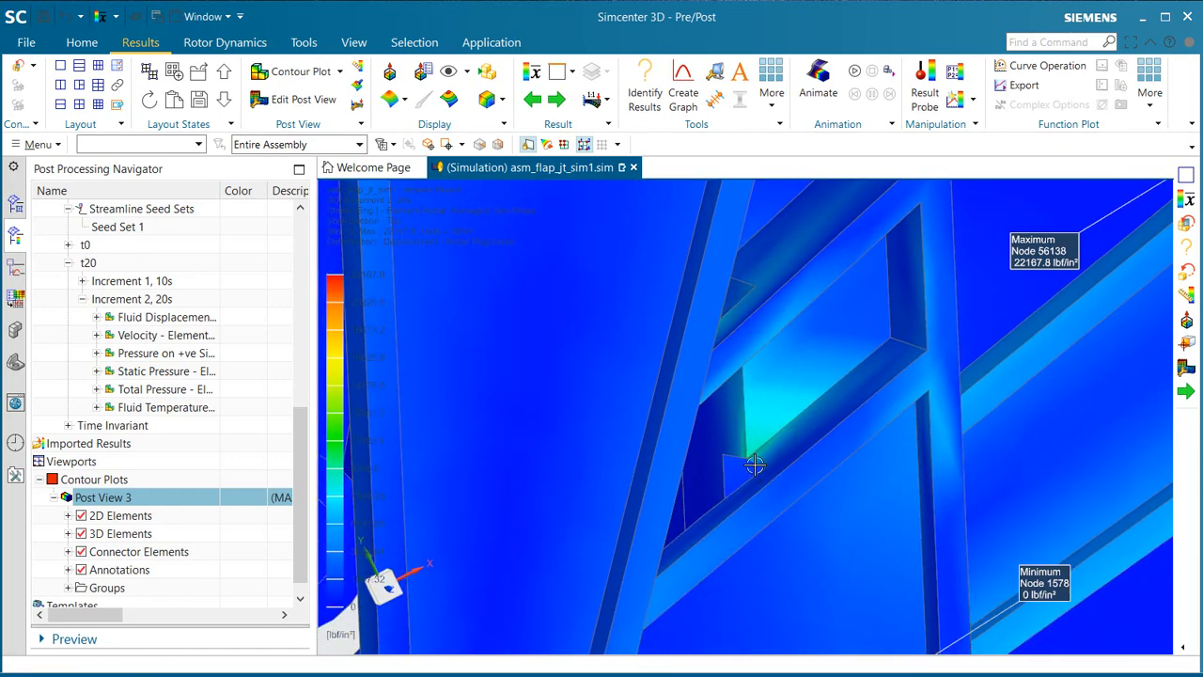
scroll(767, 449, down, 8)
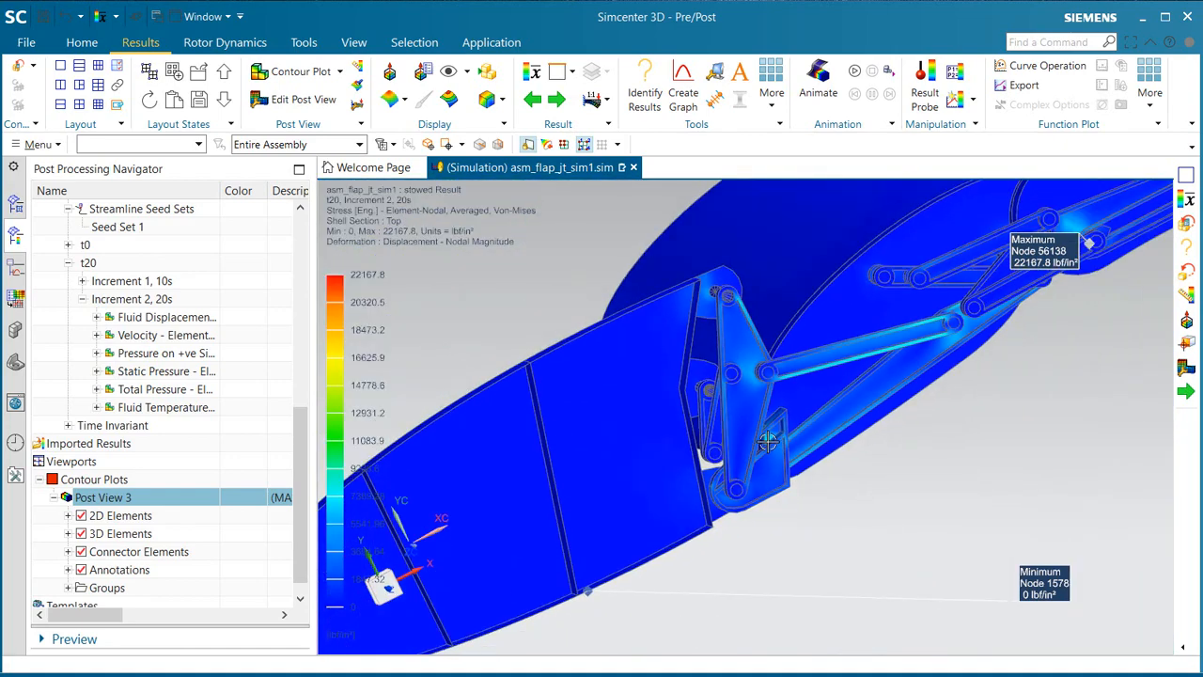
middle_drag(809, 439, 760, 390)
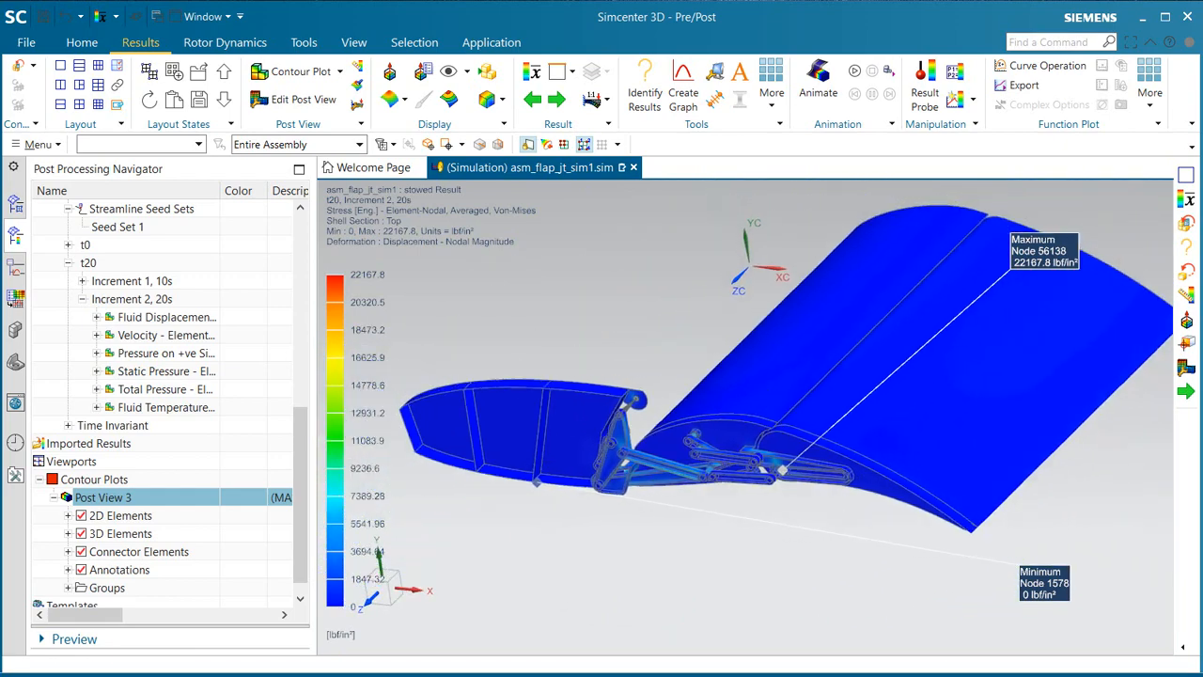
Step: Return from the results to the simulation model and save all parts
click(16, 68)
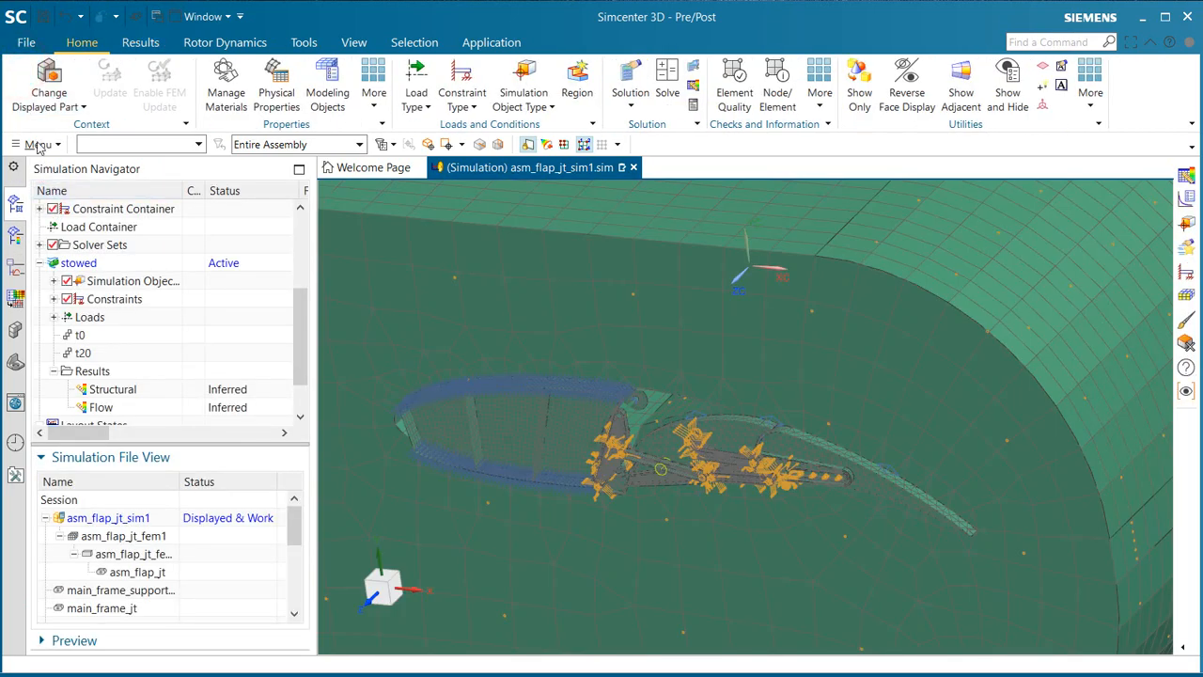
click(26, 42)
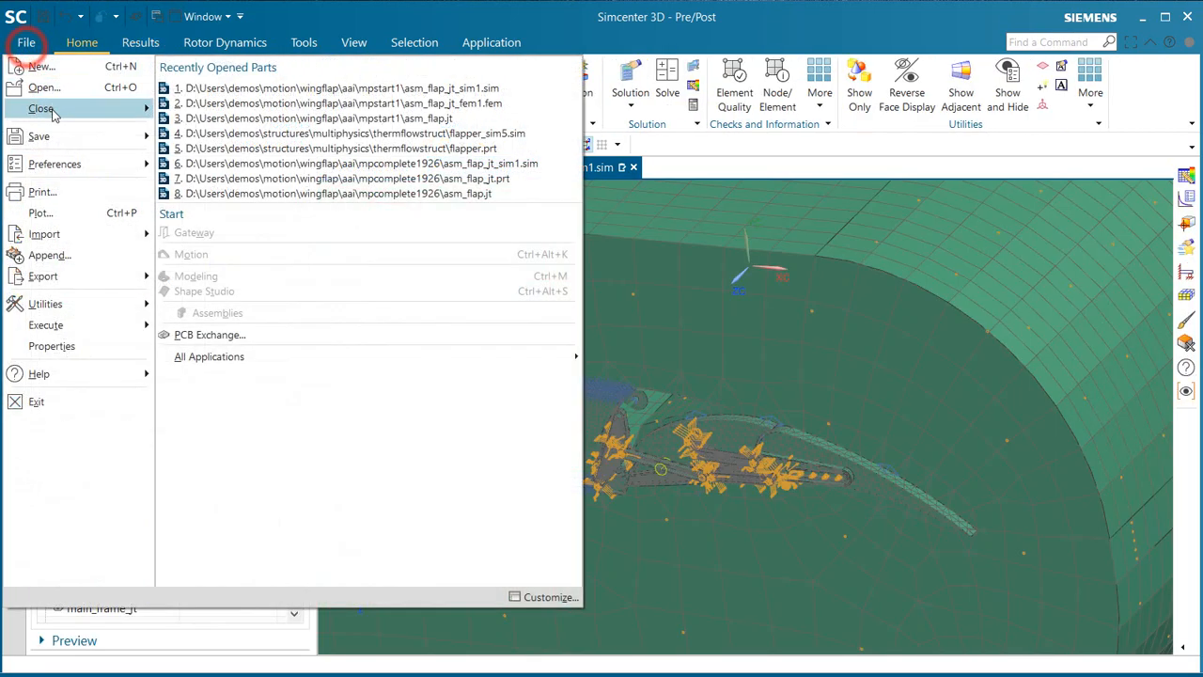
click(65, 137)
click(212, 222)
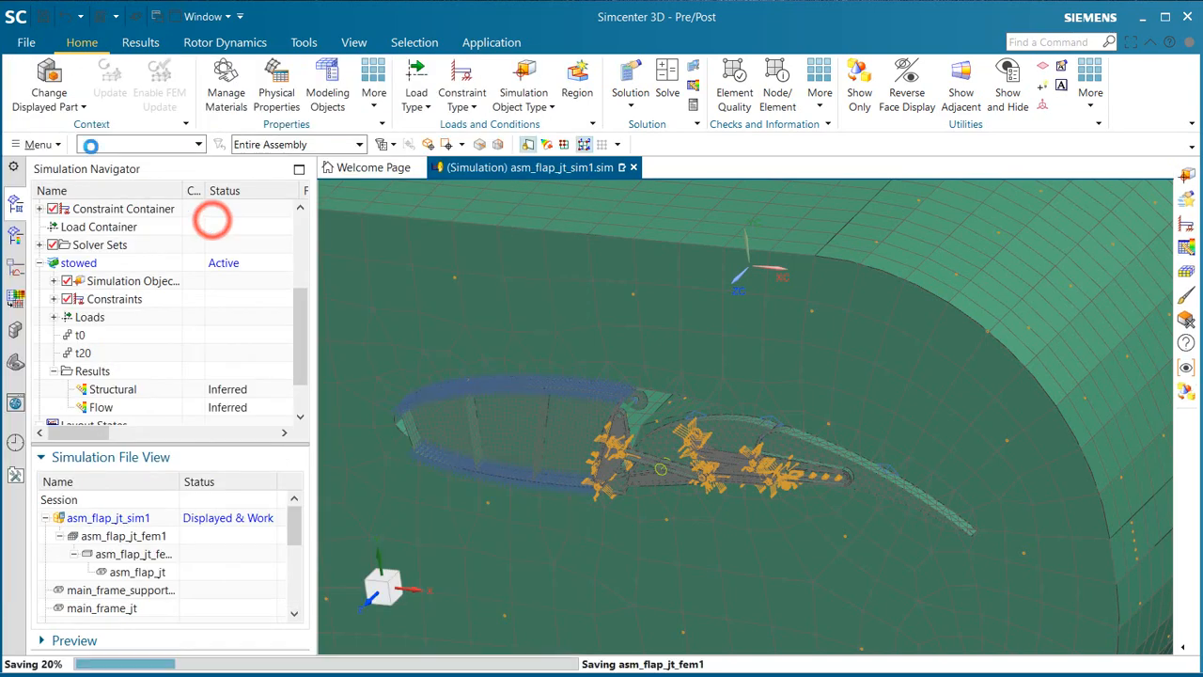
Step: Close the idealized part asm_flap_jt_fem1_i.prt together with its components
click(37, 144)
mouse_move(65, 170)
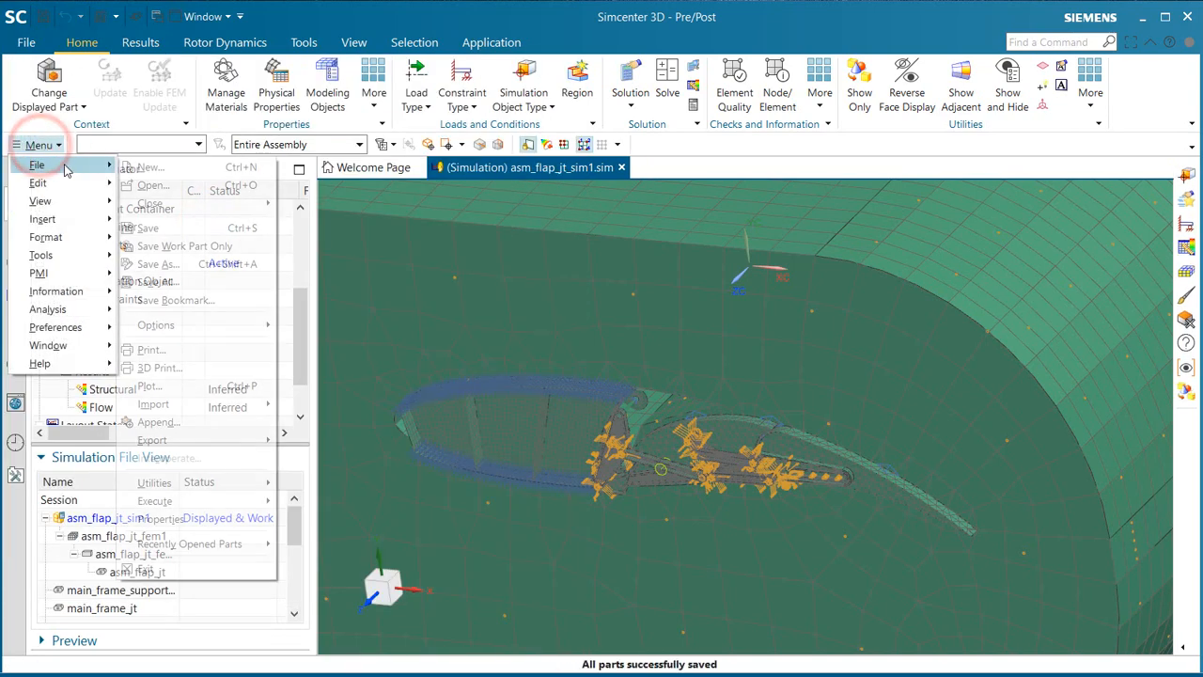
click(212, 203)
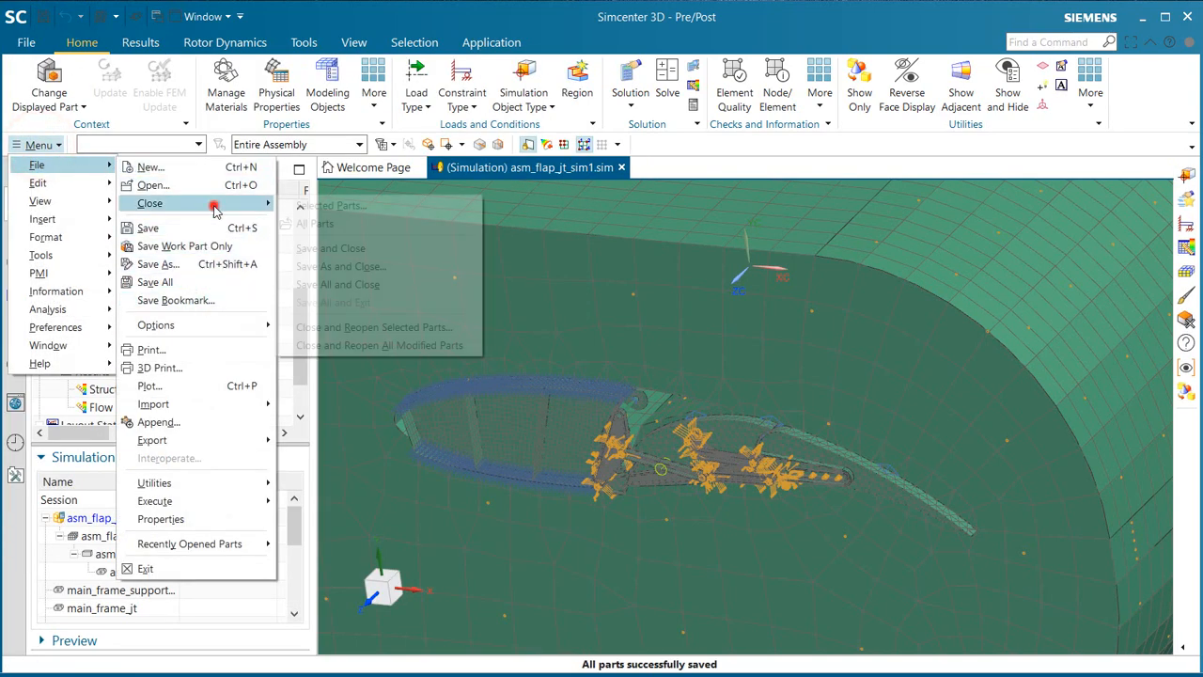
click(299, 205)
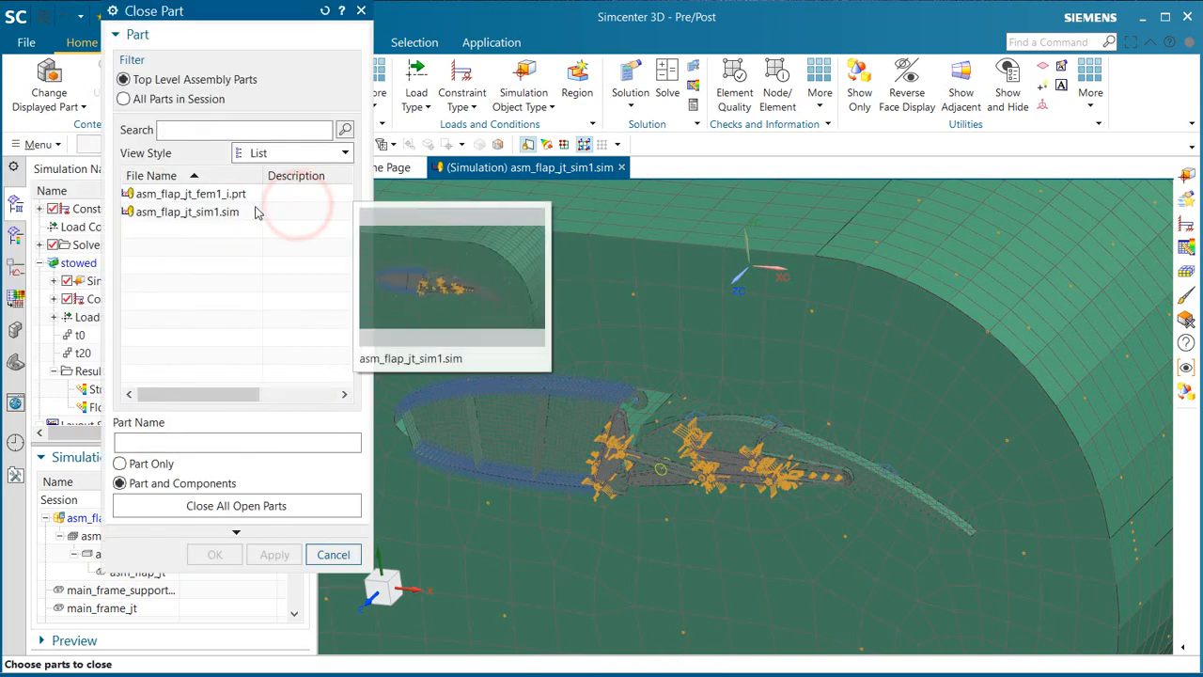
click(208, 193)
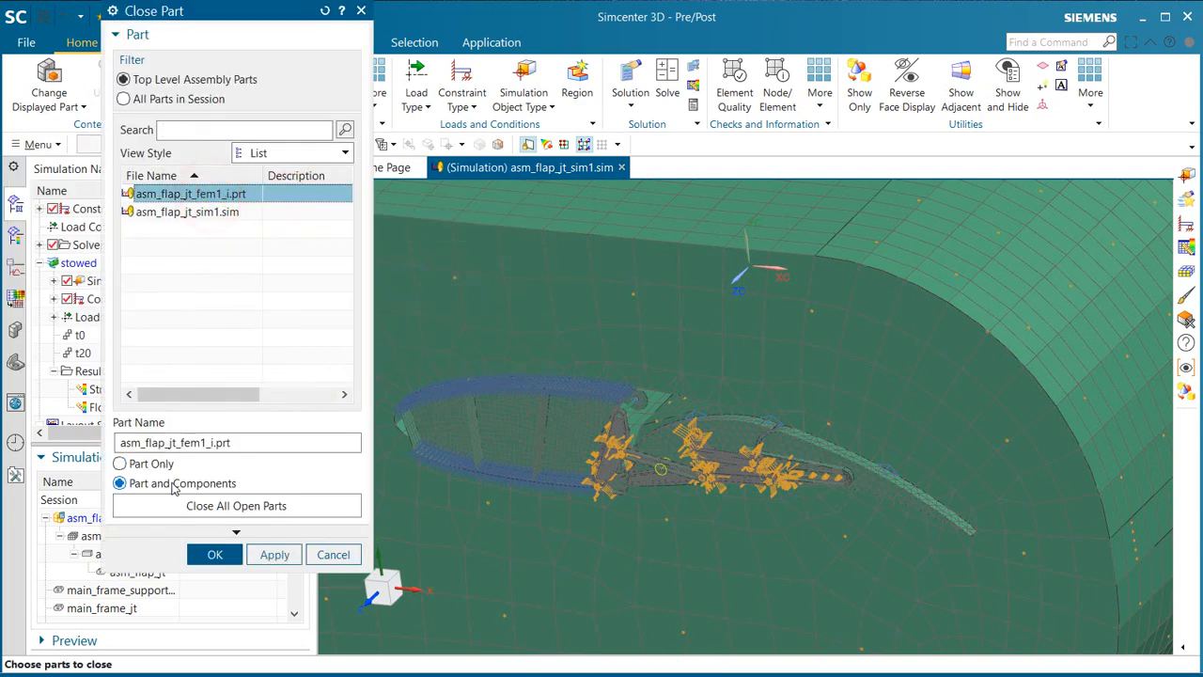
click(230, 553)
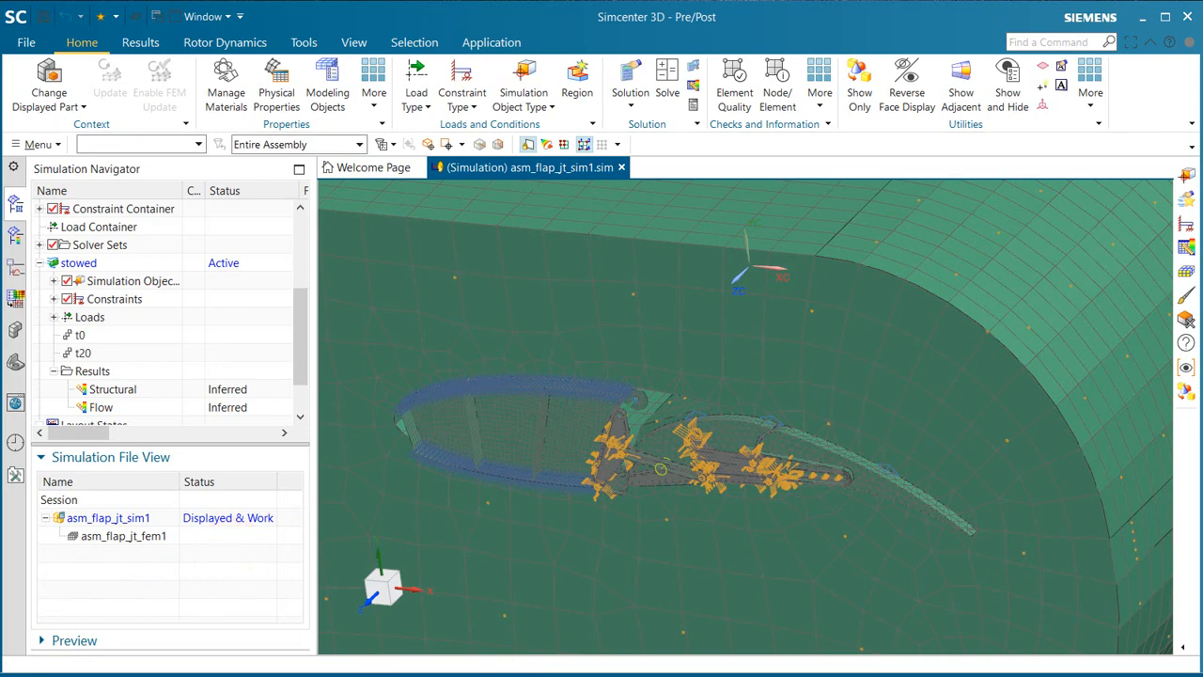
Step: Switch to File Explorer and open the mpstart1 folder inside wingflap\aai
key(alt+Tab)
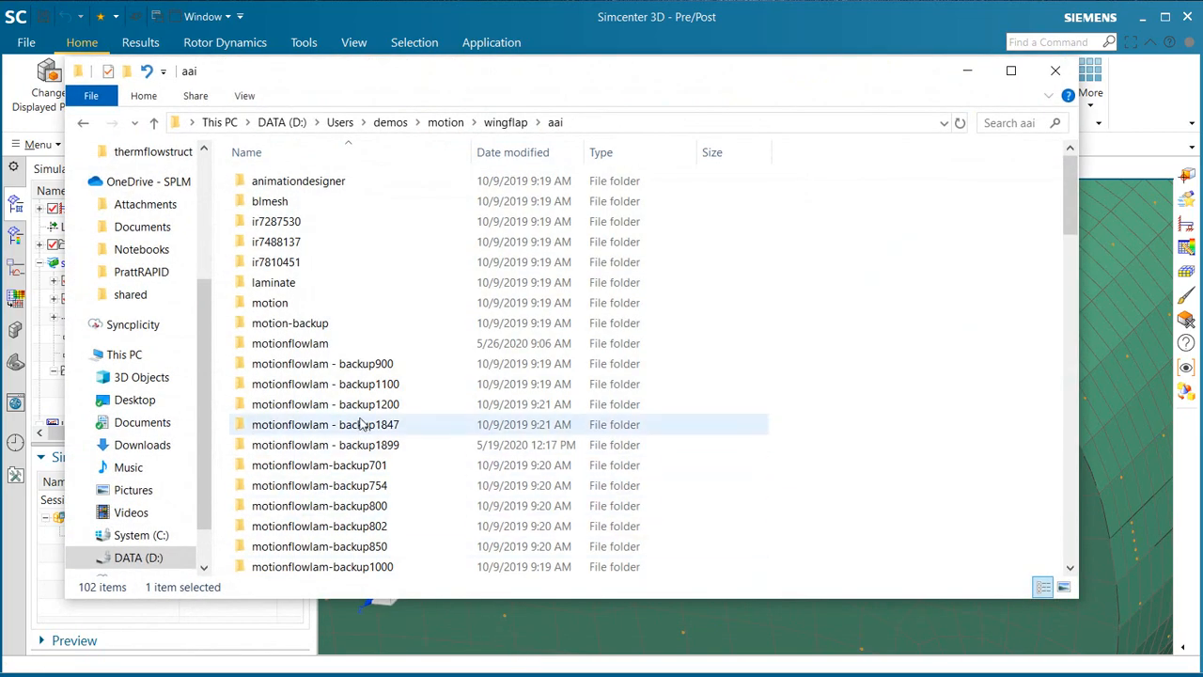
scroll(363, 422, down, 5)
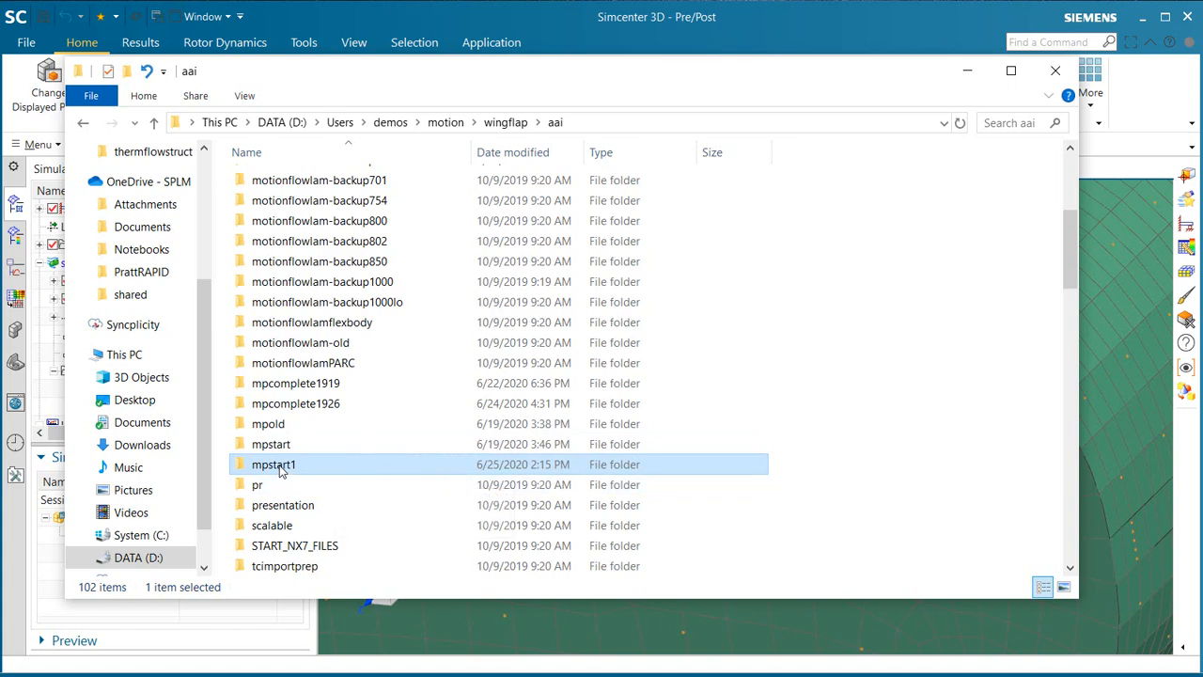
double_click(274, 464)
Step: Rename the file n_link_4.jt to n_link_4-org.jt
scroll(350, 445, down, 9)
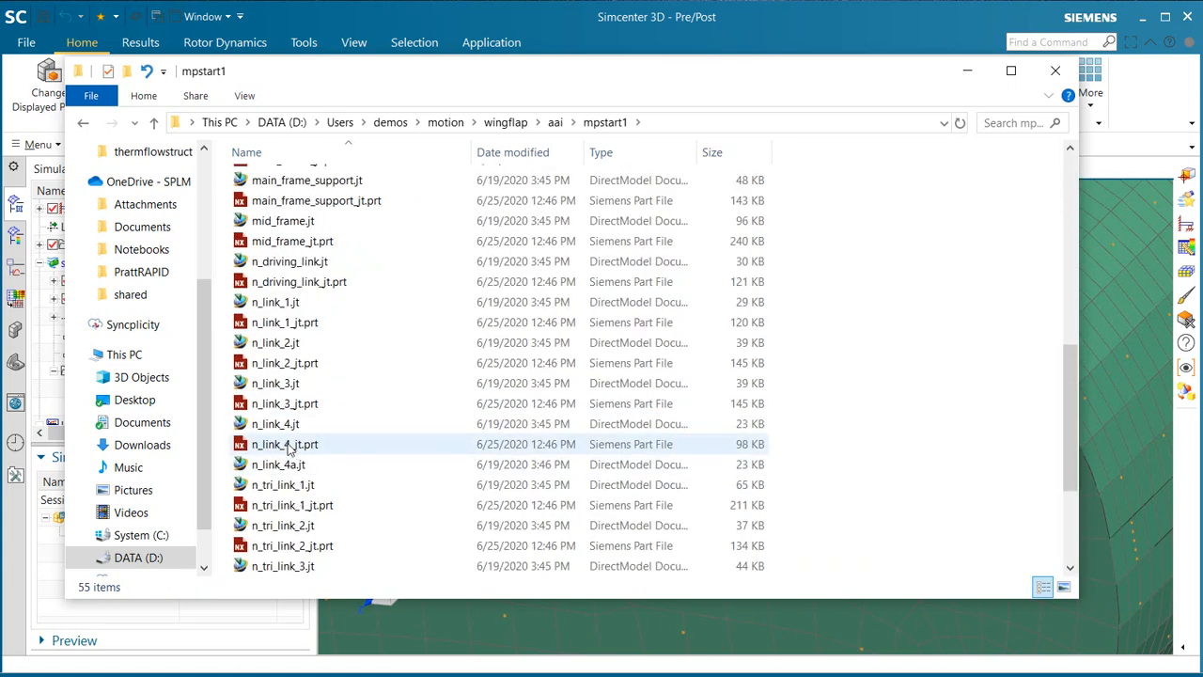
click(279, 423)
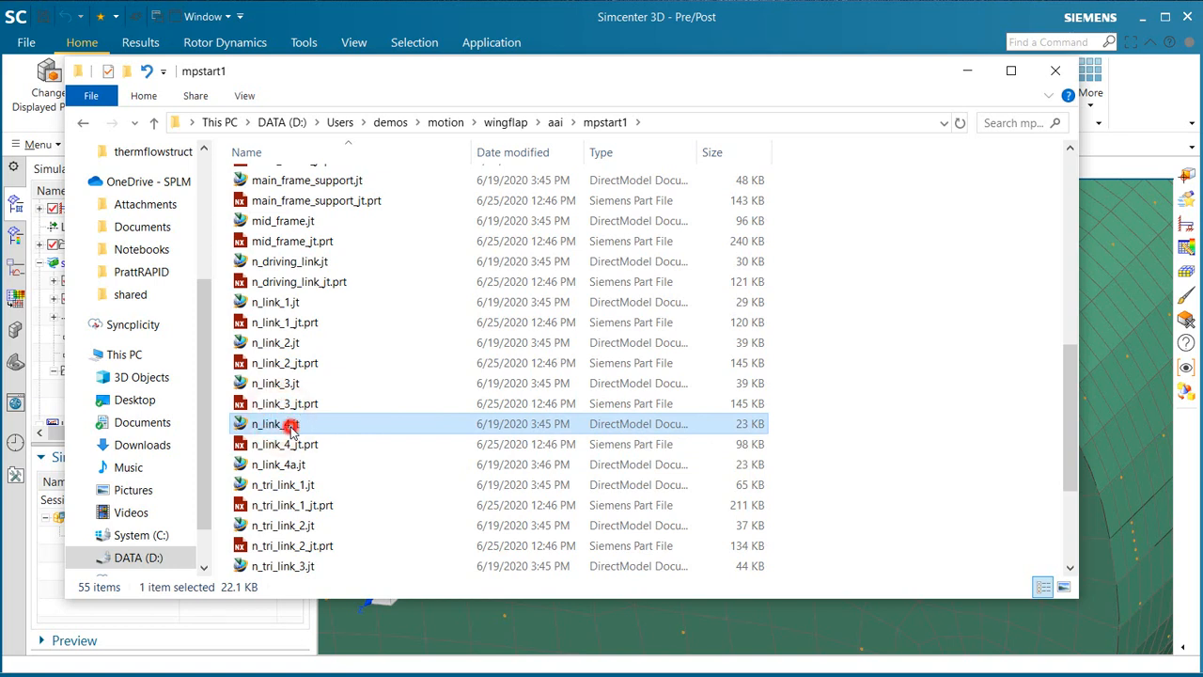
click(290, 426)
click(291, 426)
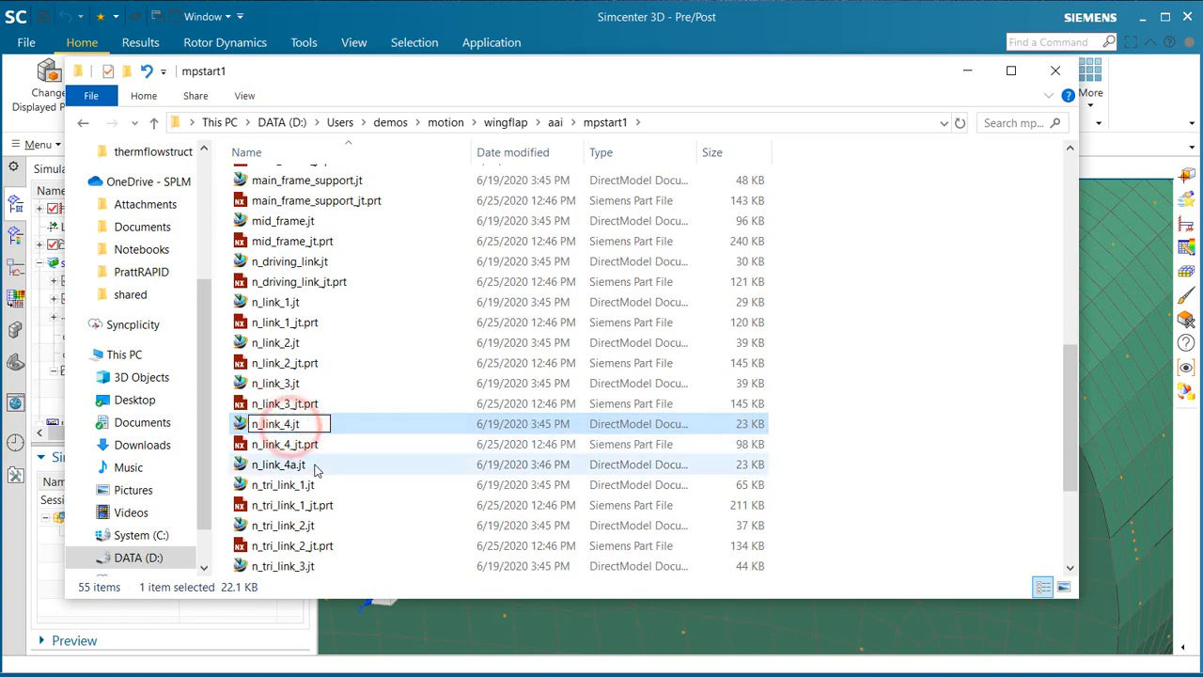
key(Return)
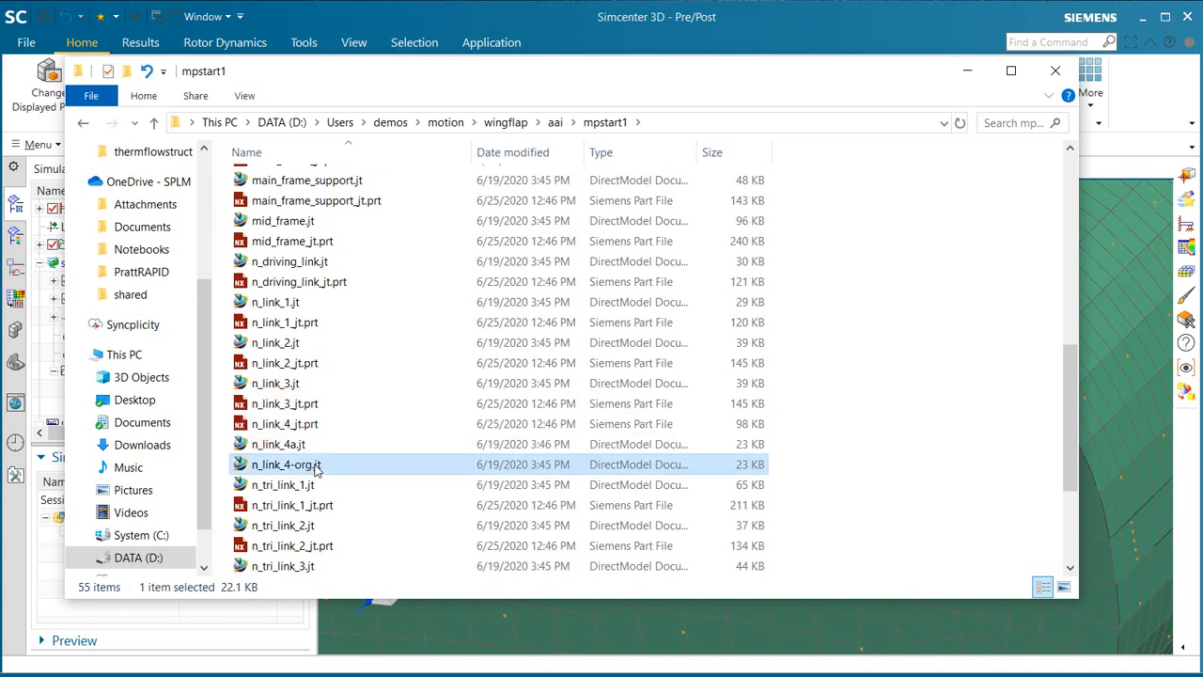
Step: Rename the file n_link_4a.jt to n_link_4.jt
click(289, 446)
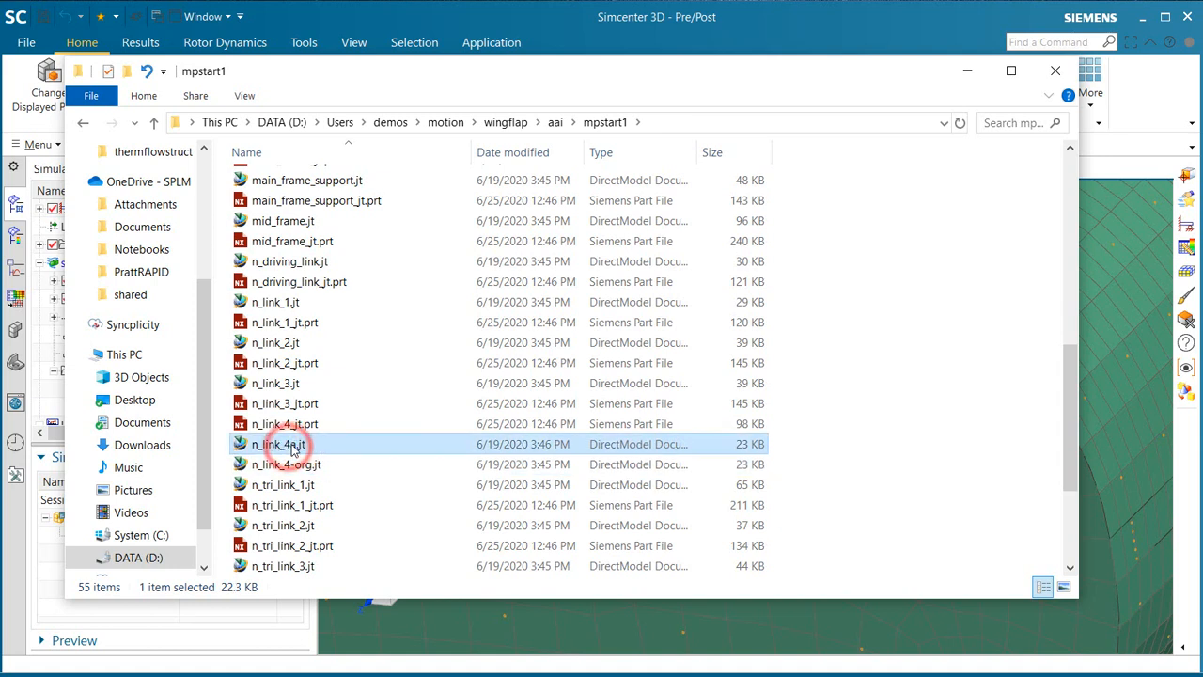
click(291, 446)
click(294, 443)
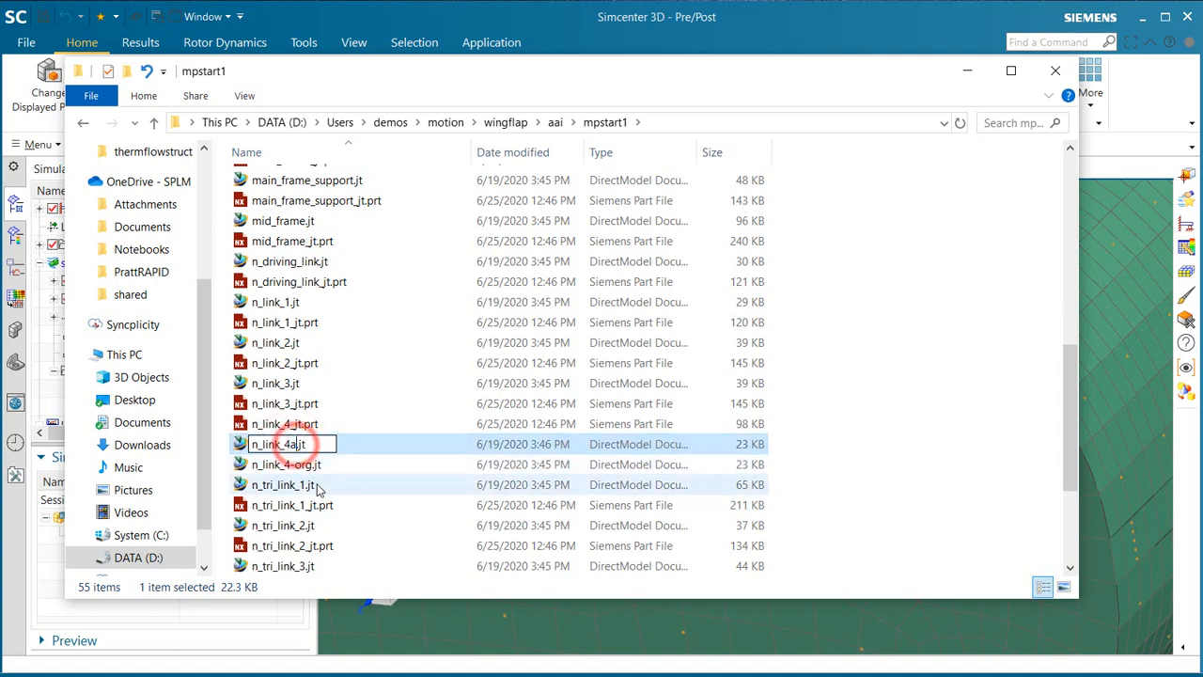
key(BackSpace)
key(Return)
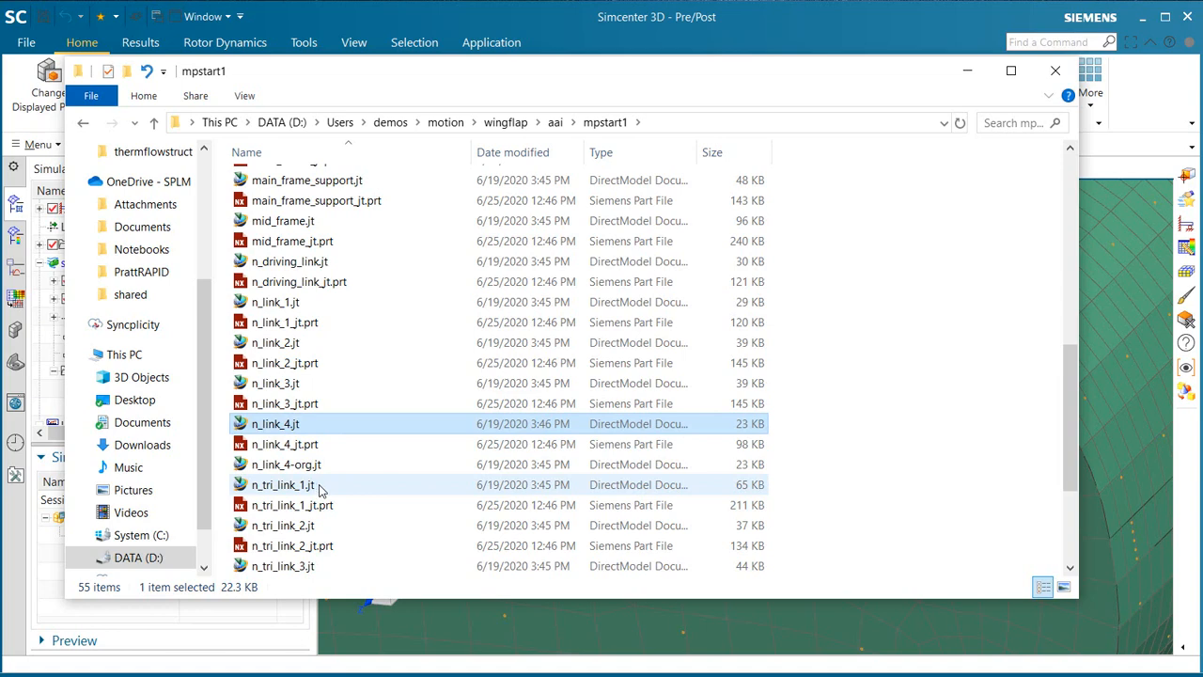
Step: Switch back to Simcenter 3D and load the idealized part asm_flap_jt_fem1_i.prt under the FEM
click(965, 70)
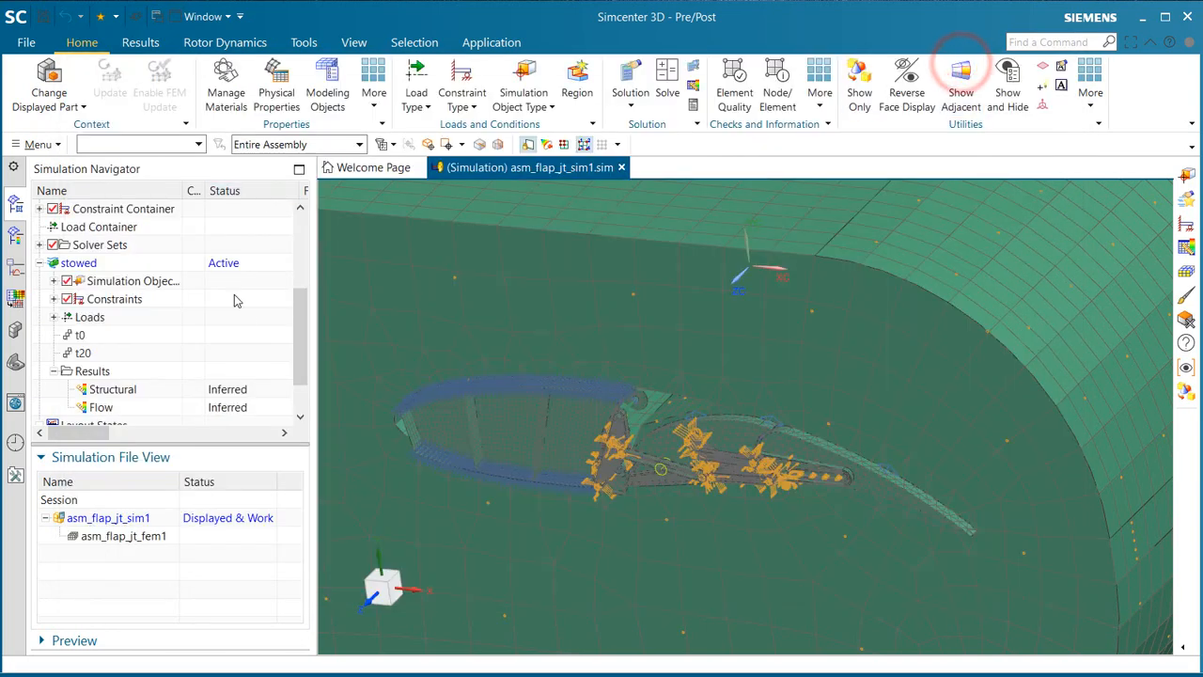
scroll(304, 327, up, 3)
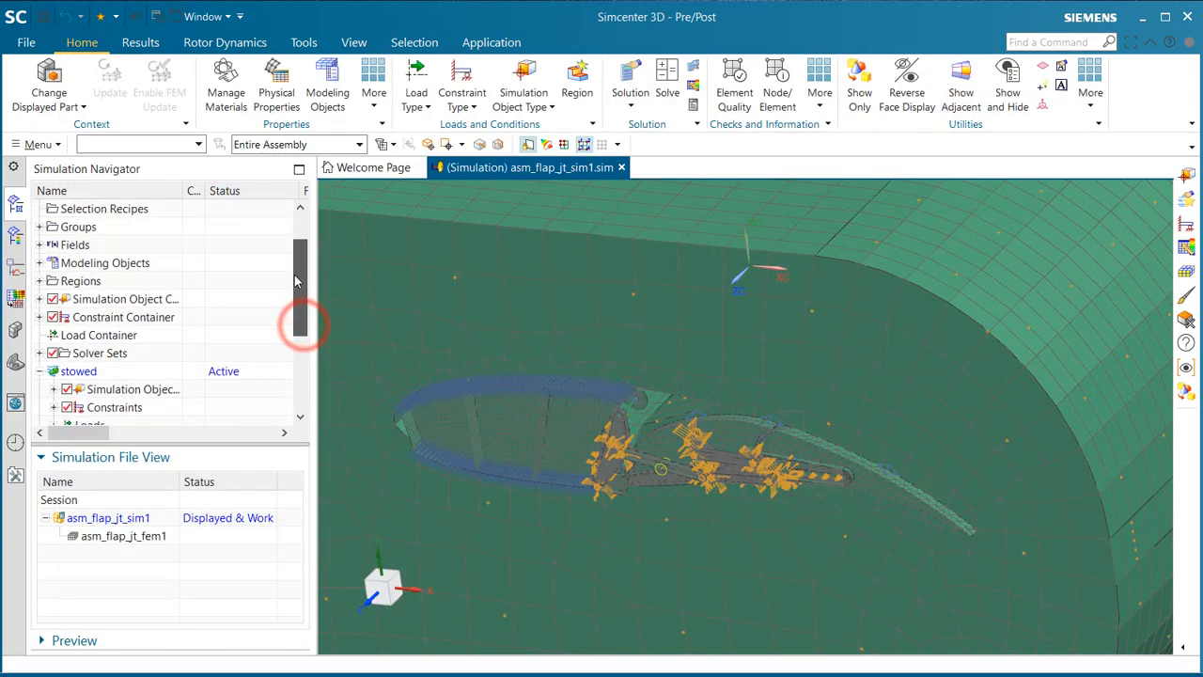
click(39, 227)
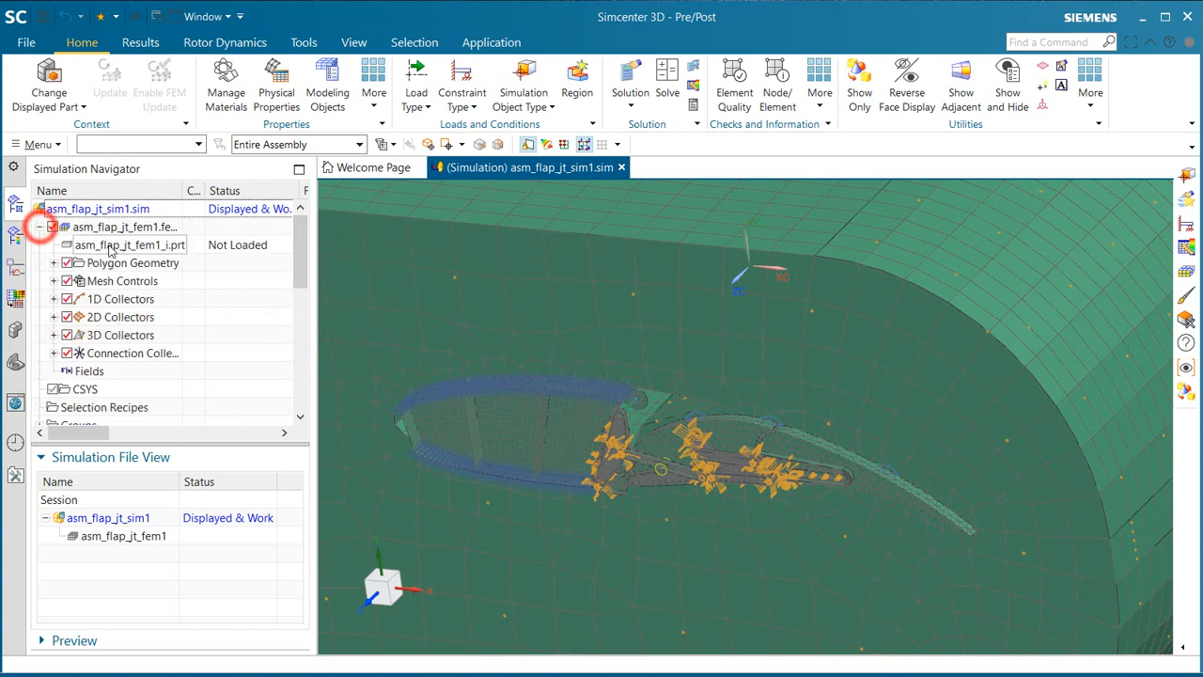
double_click(108, 244)
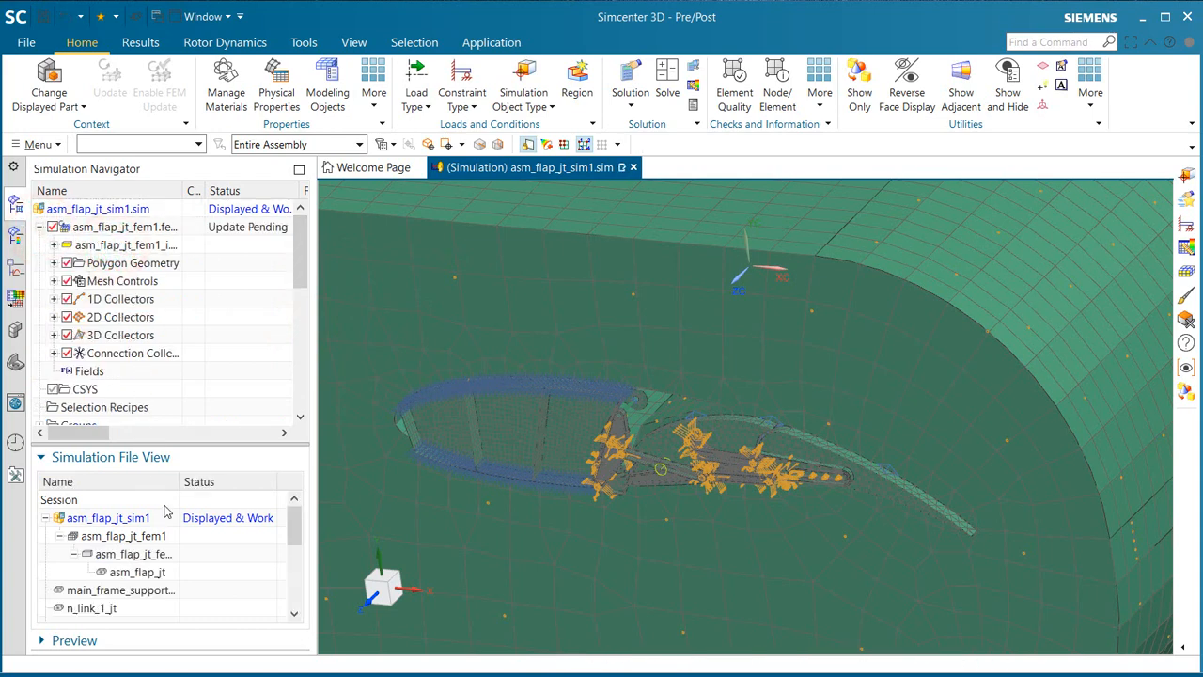
Step: Display the FEM asm_flap_jt_fem1, dismiss the polygon body update log and inspect the recessed end of the swapped link
double_click(122, 536)
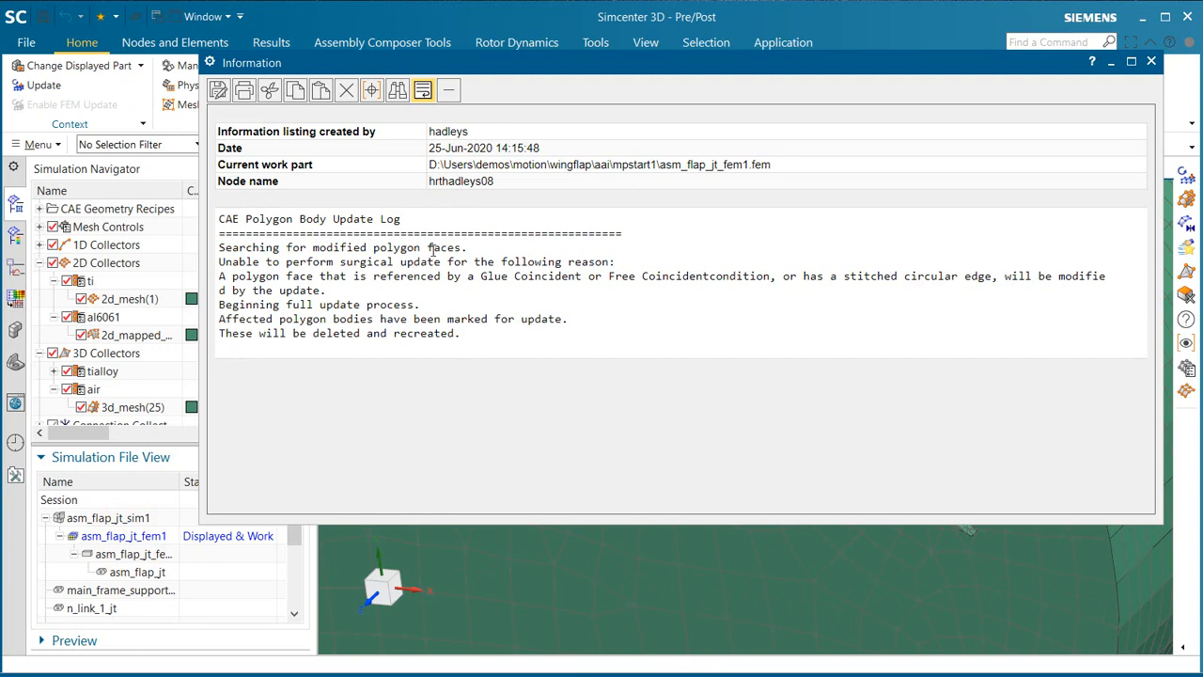
click(1150, 62)
scroll(700, 402, up, 10)
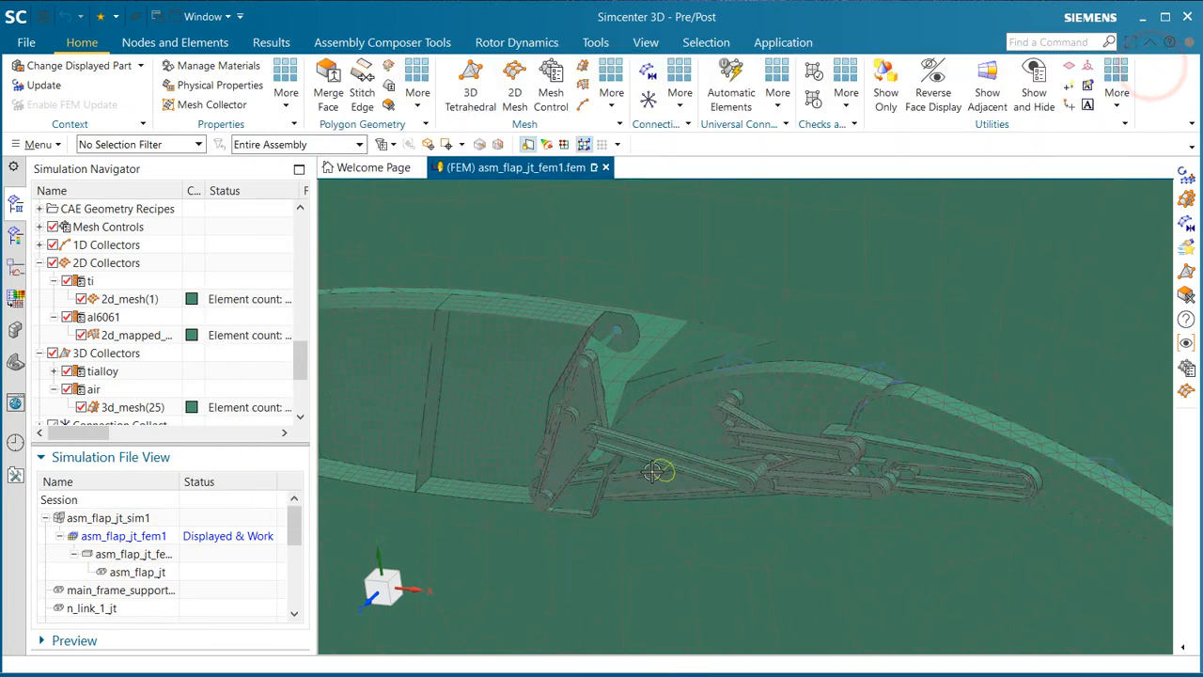
middle_drag(602, 379, 586, 359)
scroll(588, 373, up, 4)
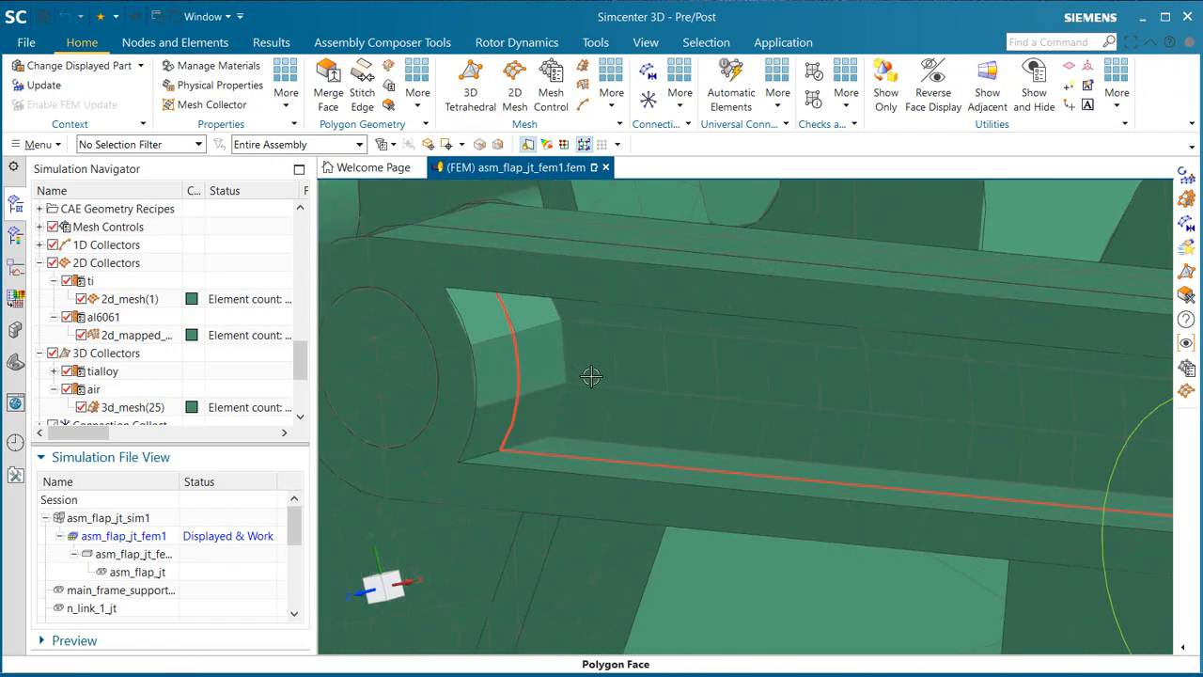
scroll(609, 376, down, 2)
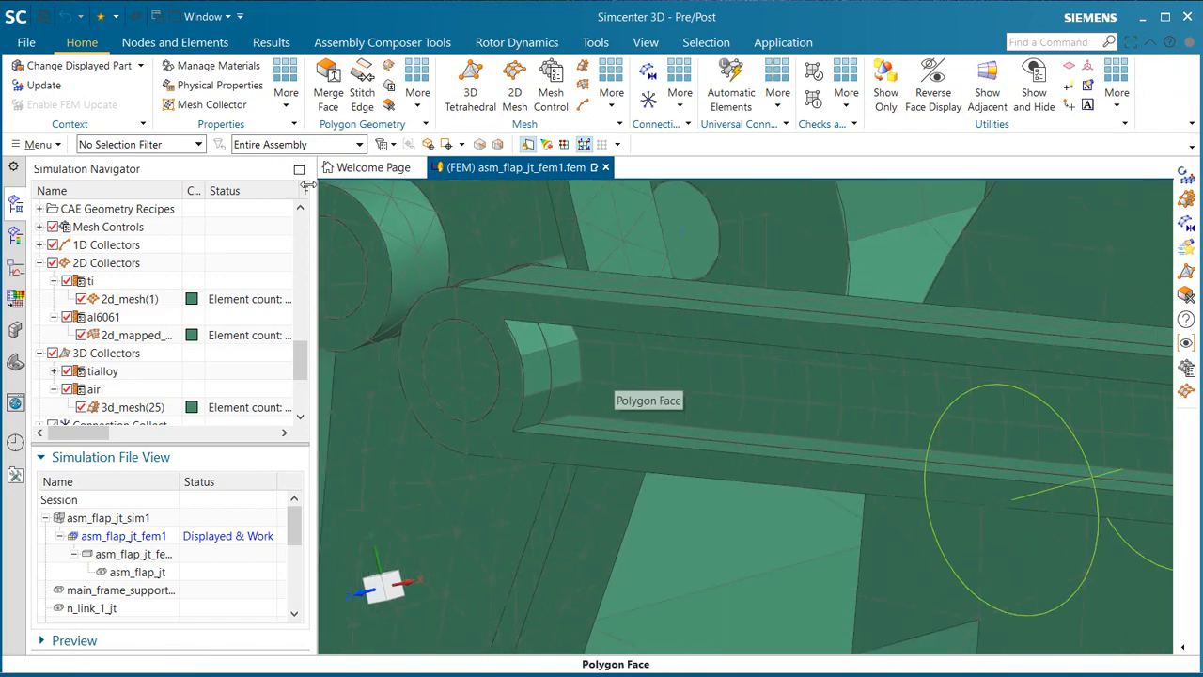
Step: Update the FEM for the swapped link geometry and inspect the link's mesh
click(44, 85)
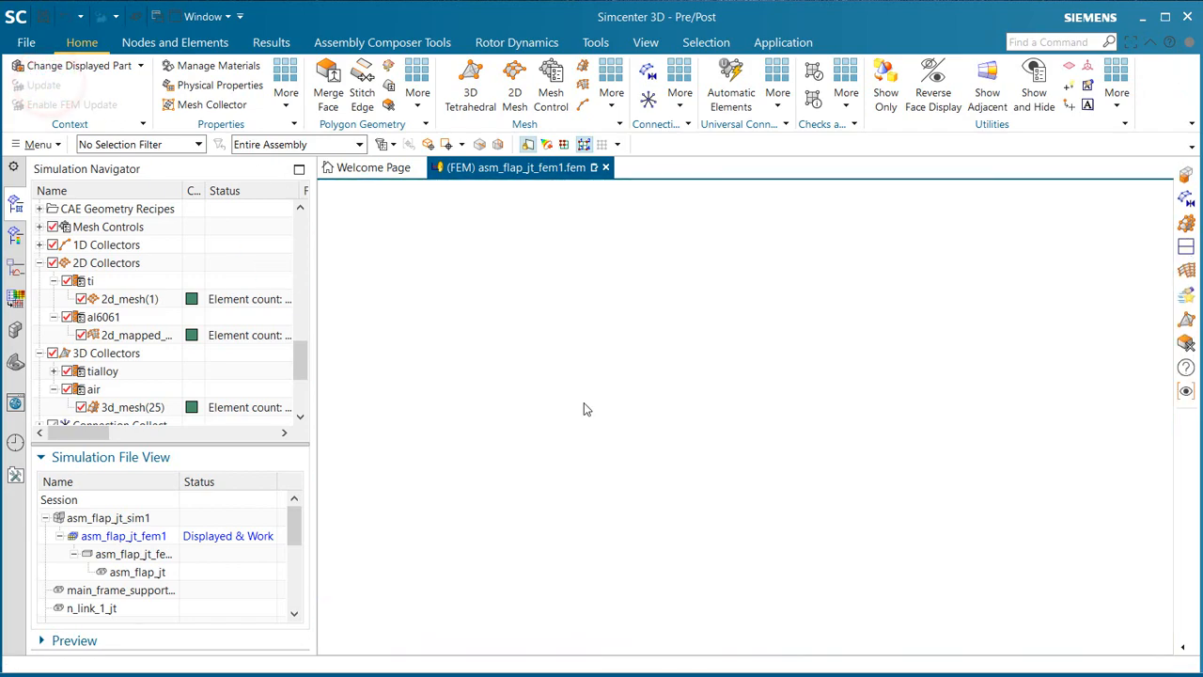
scroll(599, 401, down, 1)
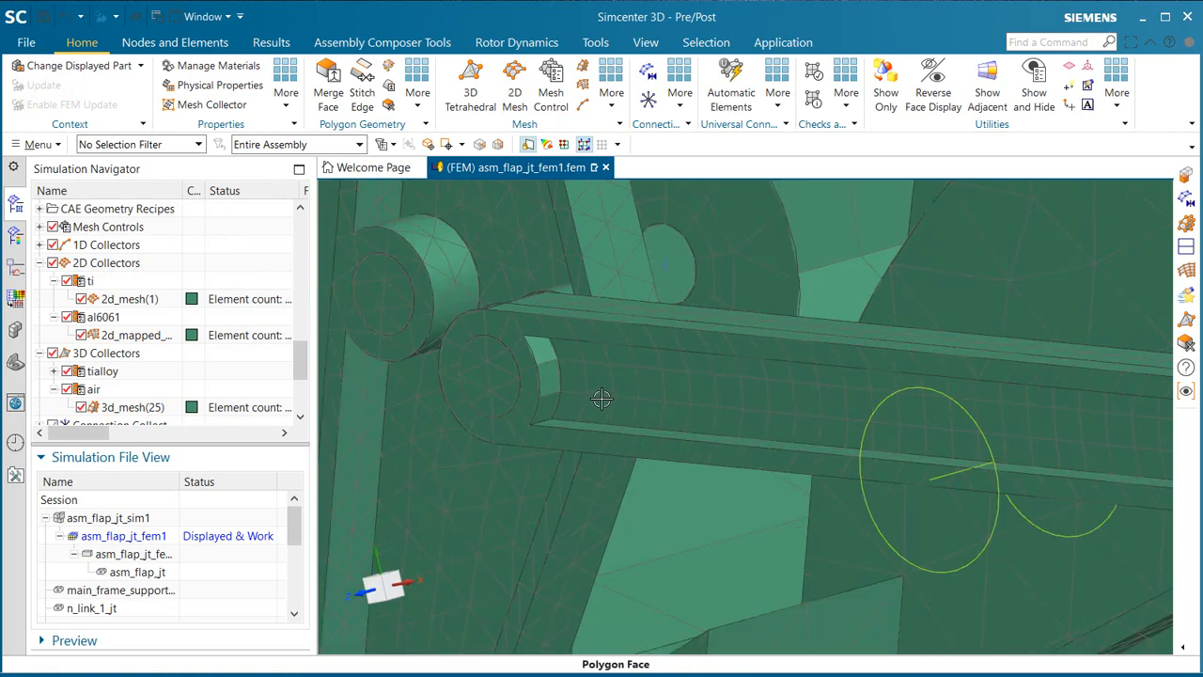
middle_drag(601, 399, 668, 391)
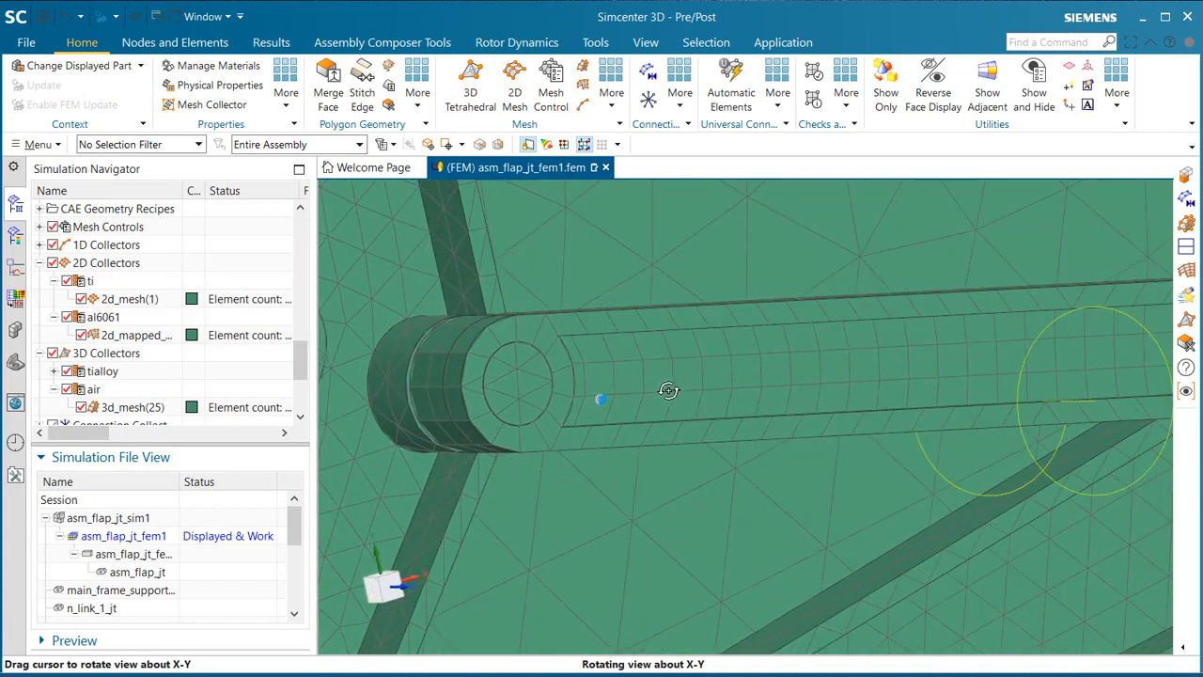
scroll(757, 349, down, 5)
Step: Display the assembly part asm_flap_jt and make the trailing frame component the work part
double_click(155, 573)
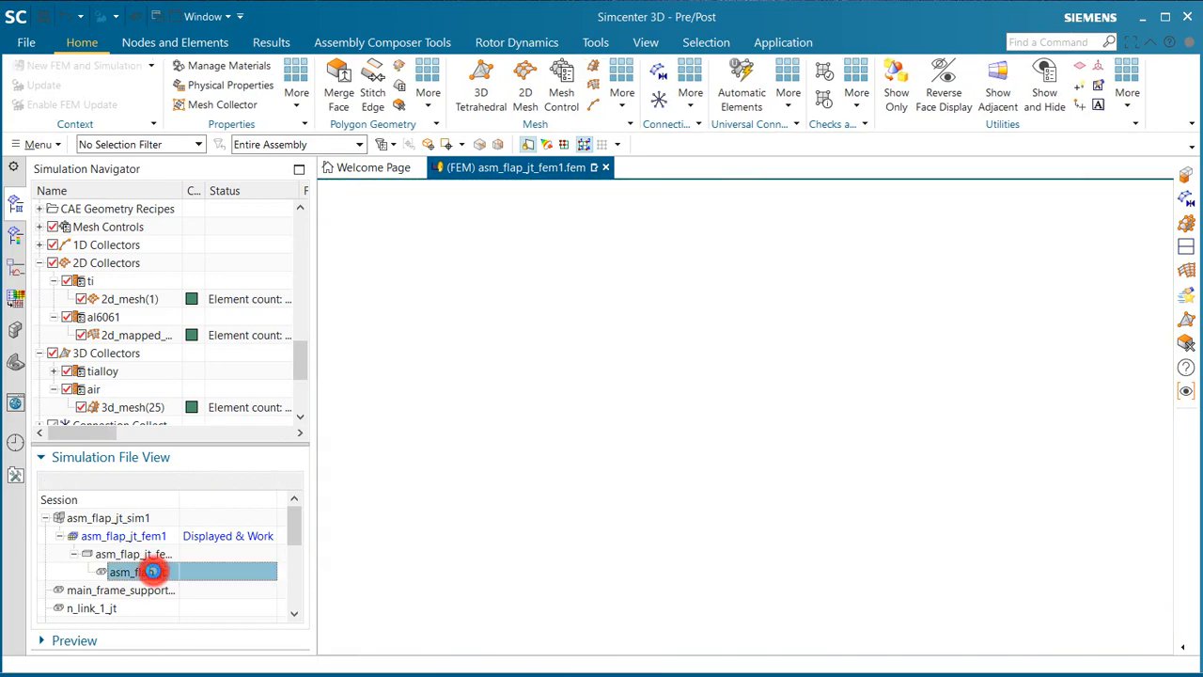
scroll(793, 339, up, 6)
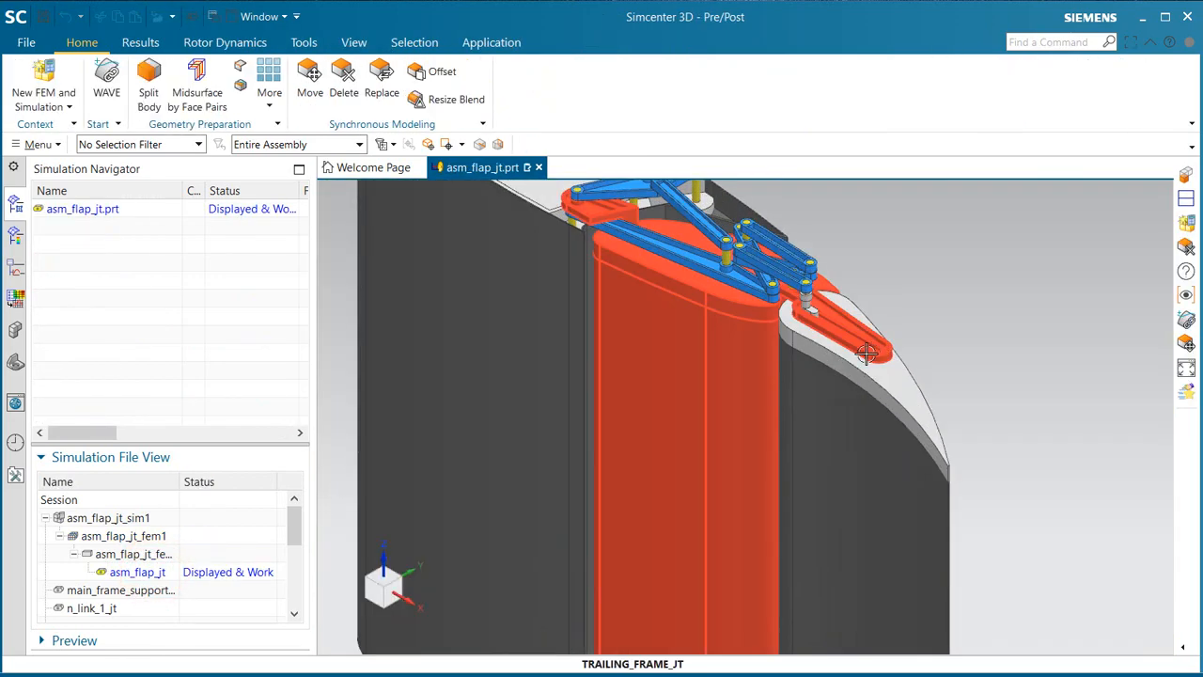
right_click(749, 314)
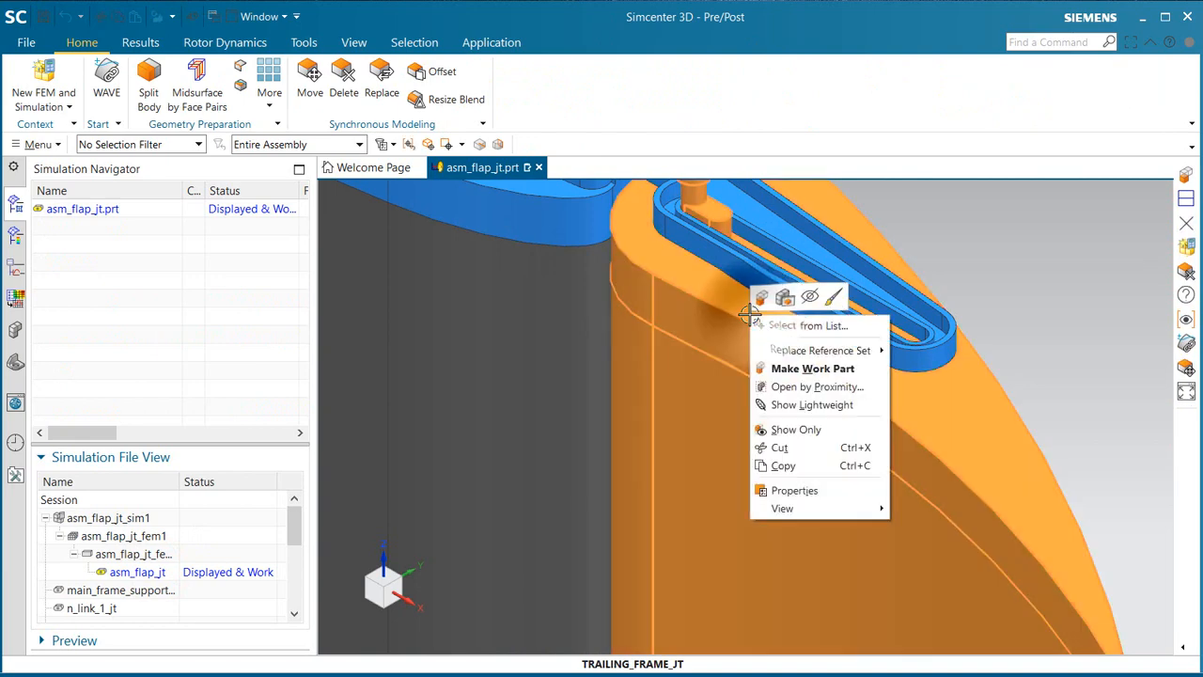
click(807, 368)
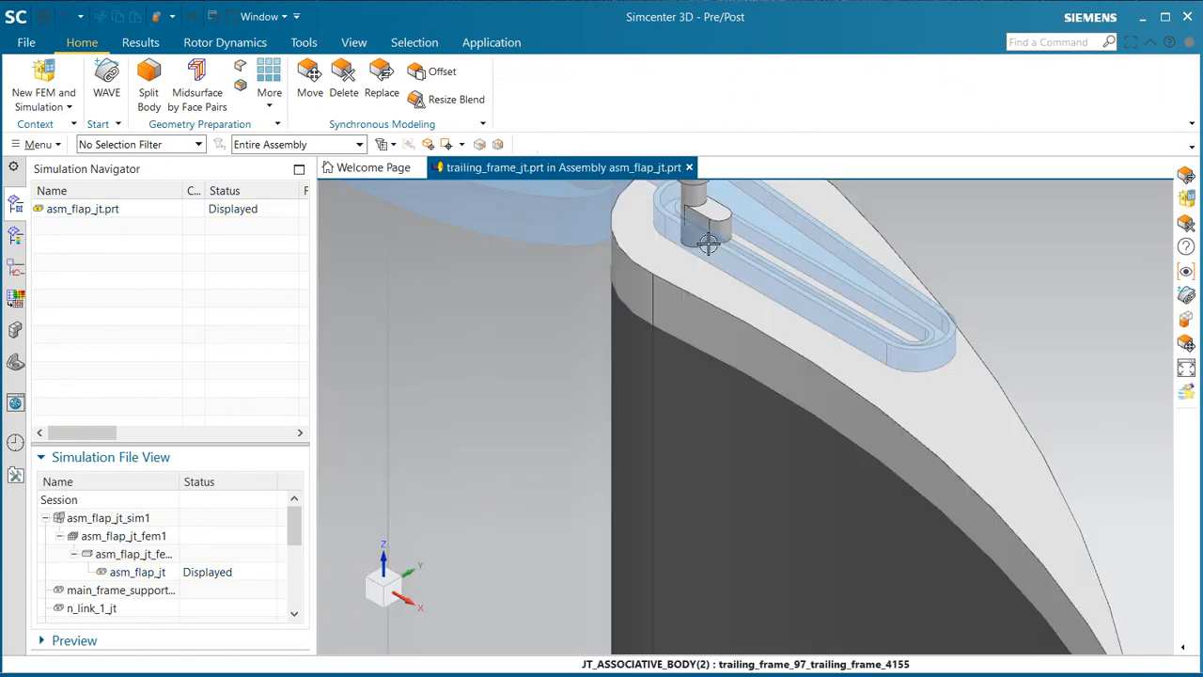
Step: Replace the underside face of the trailing frame's pin lug with the frame's flat end face, using a 0 in offset
mouse_move(707, 236)
middle_down()
mouse_move(754, 250)
mouse_move(719, 222)
middle_up()
scroll(719, 222, up, 5)
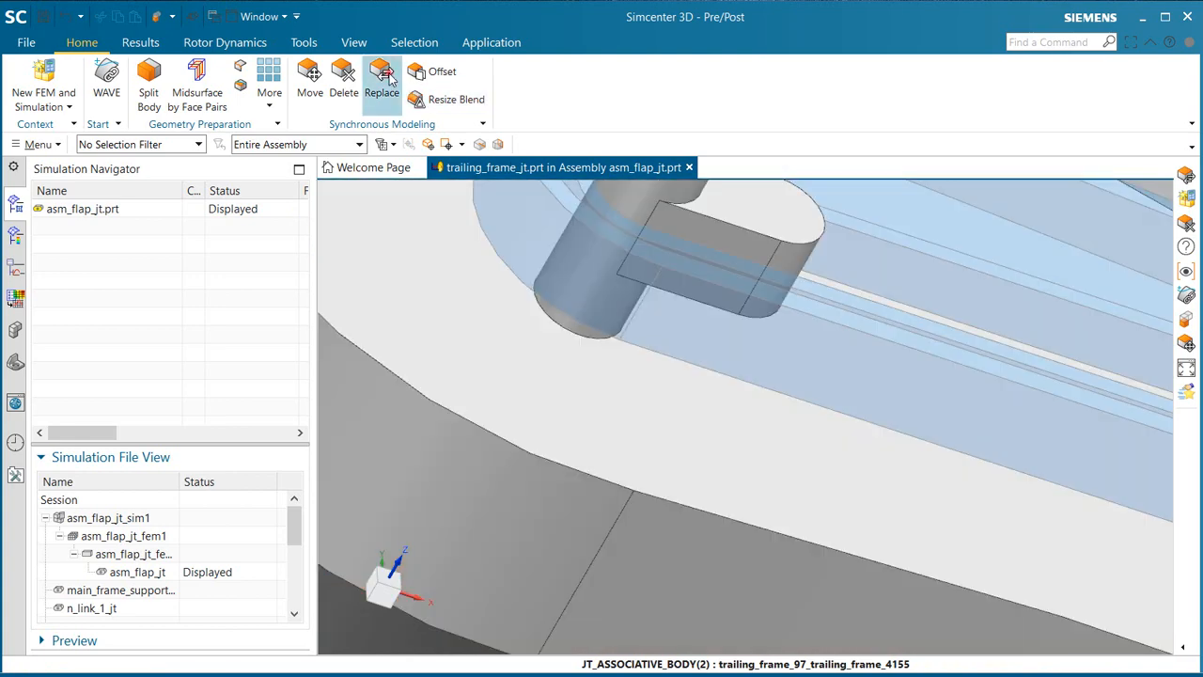
click(381, 75)
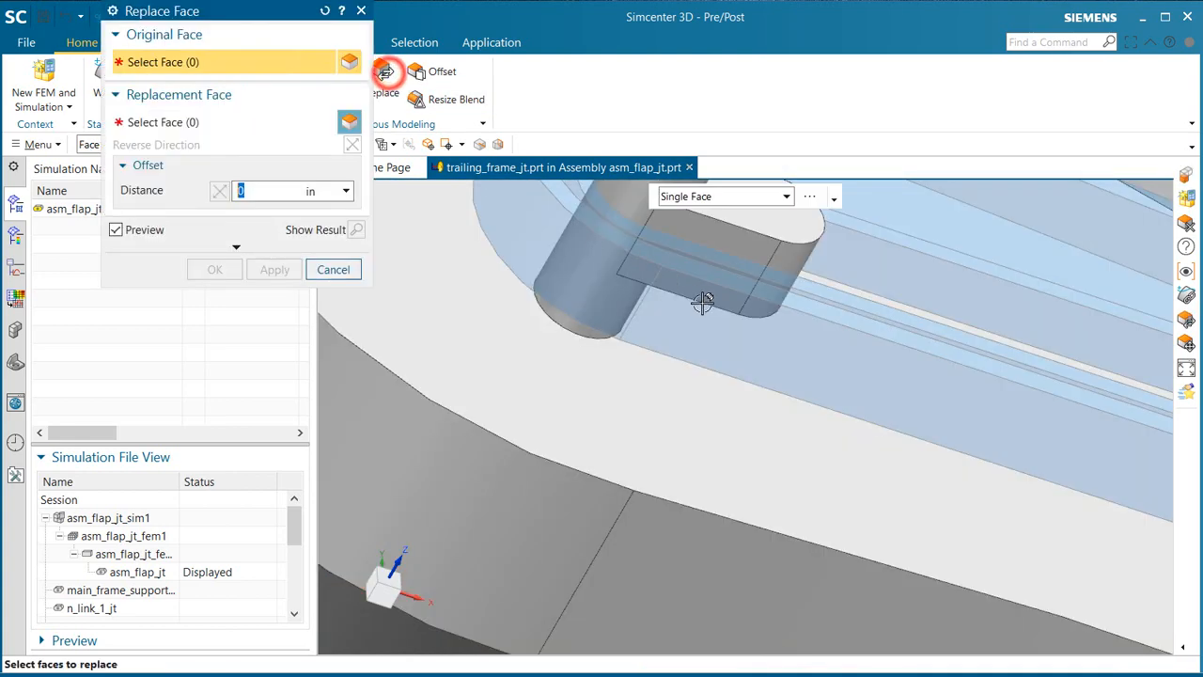
click(719, 301)
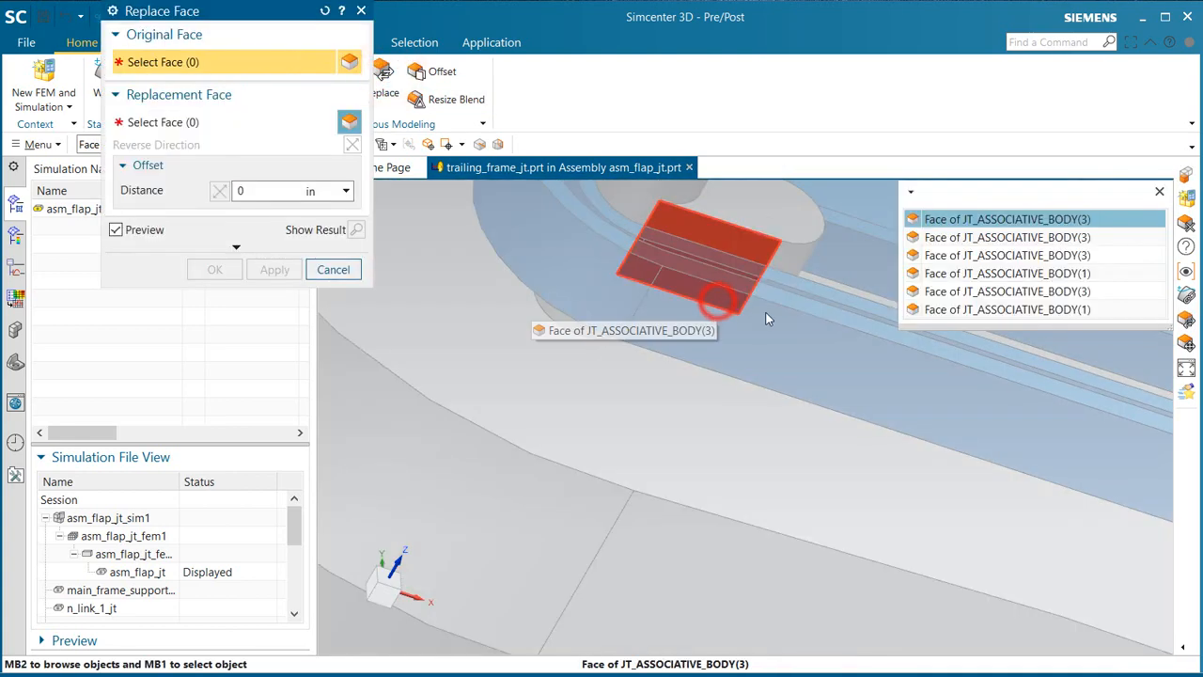
click(955, 243)
scroll(727, 416, up, 3)
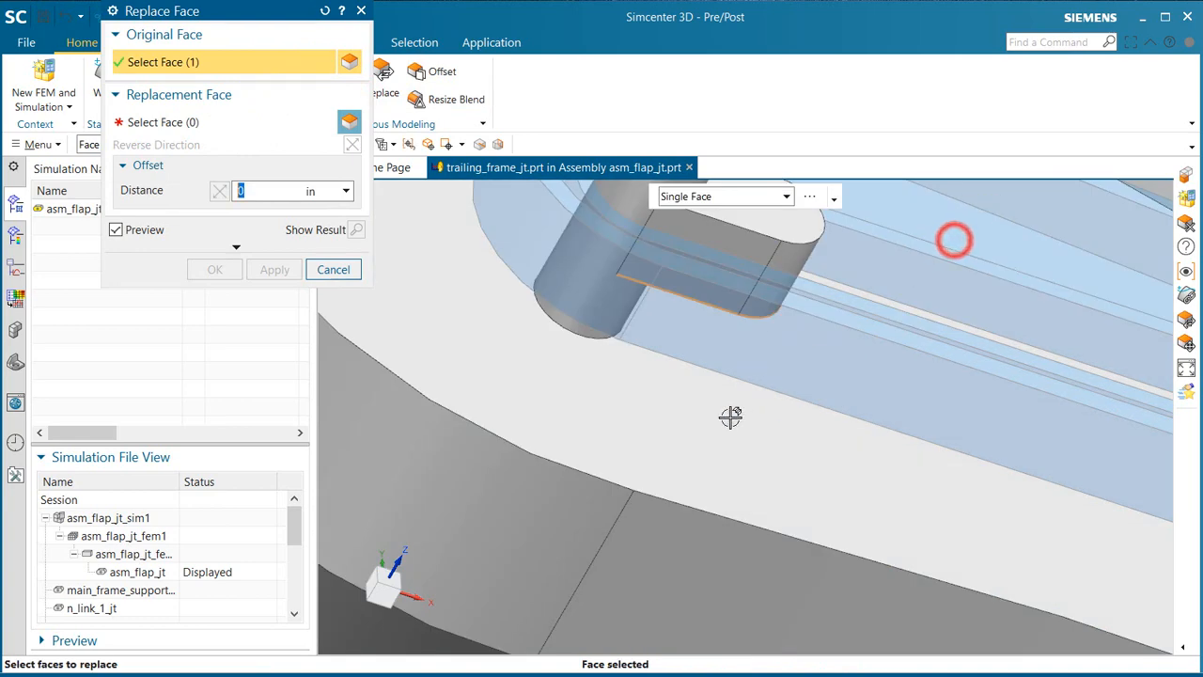
middle_click(728, 416)
click(730, 417)
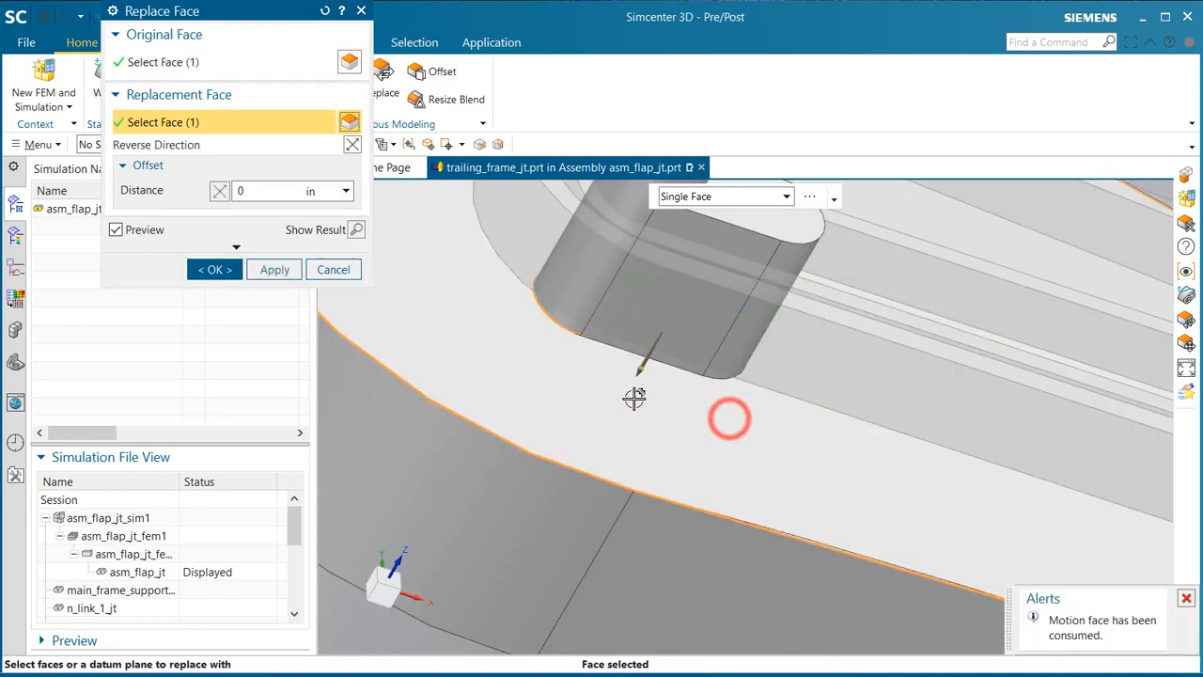
click(217, 271)
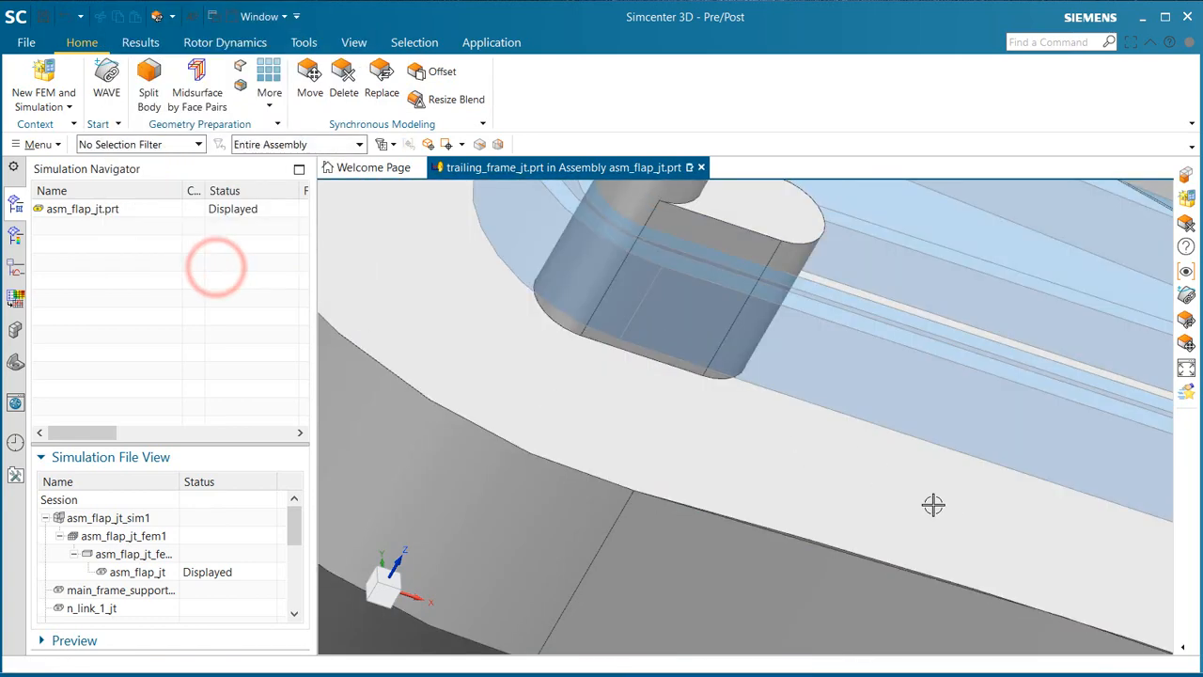
Step: Make the mid frame component the work part within the assembly
scroll(950, 512, down, 3)
scroll(1082, 427, down, 4)
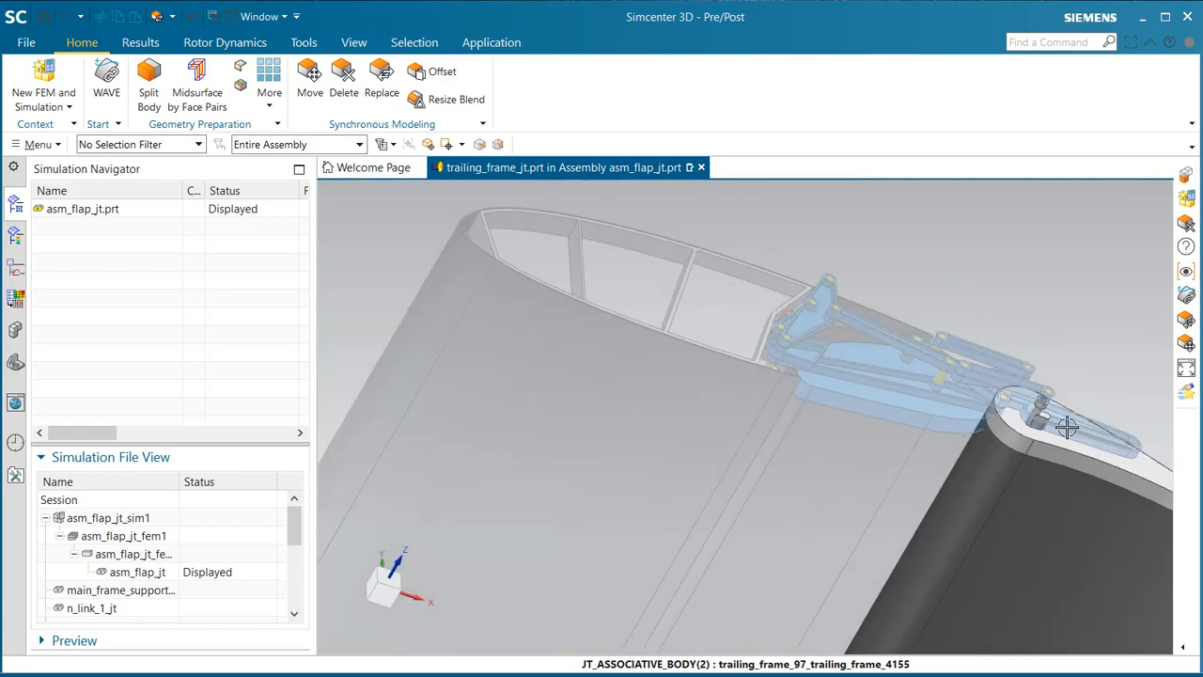
scroll(827, 342, up, 3)
scroll(759, 366, up, 3)
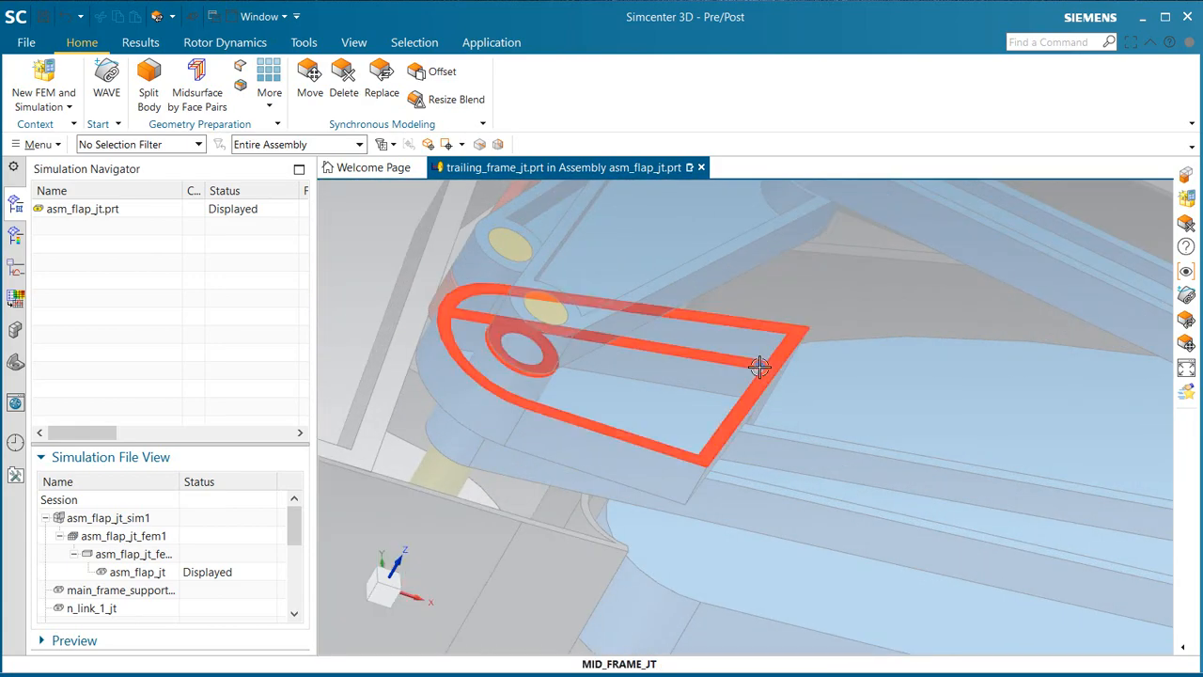
middle_drag(759, 366, 739, 387)
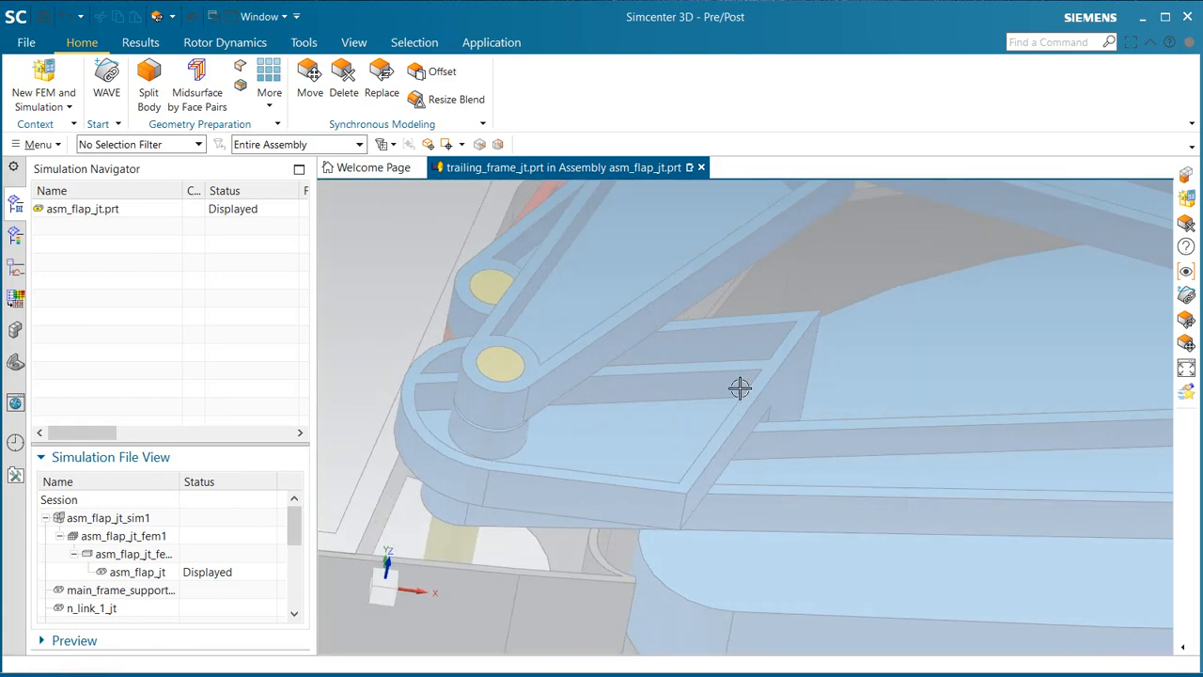
right_click(742, 387)
click(799, 443)
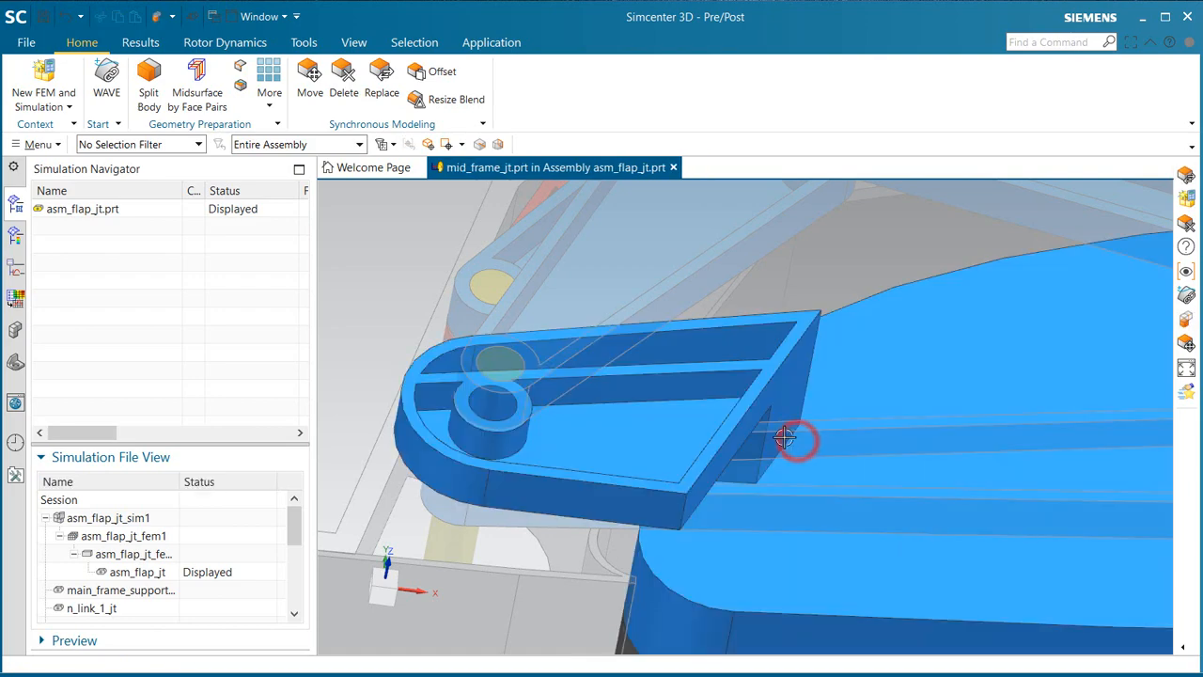
Step: Replace the end face of the narrow pocket in the mid frame's bracket with the inner side wall face, using a 0 in offset
middle_drag(749, 386, 770, 427)
scroll(749, 404, up, 3)
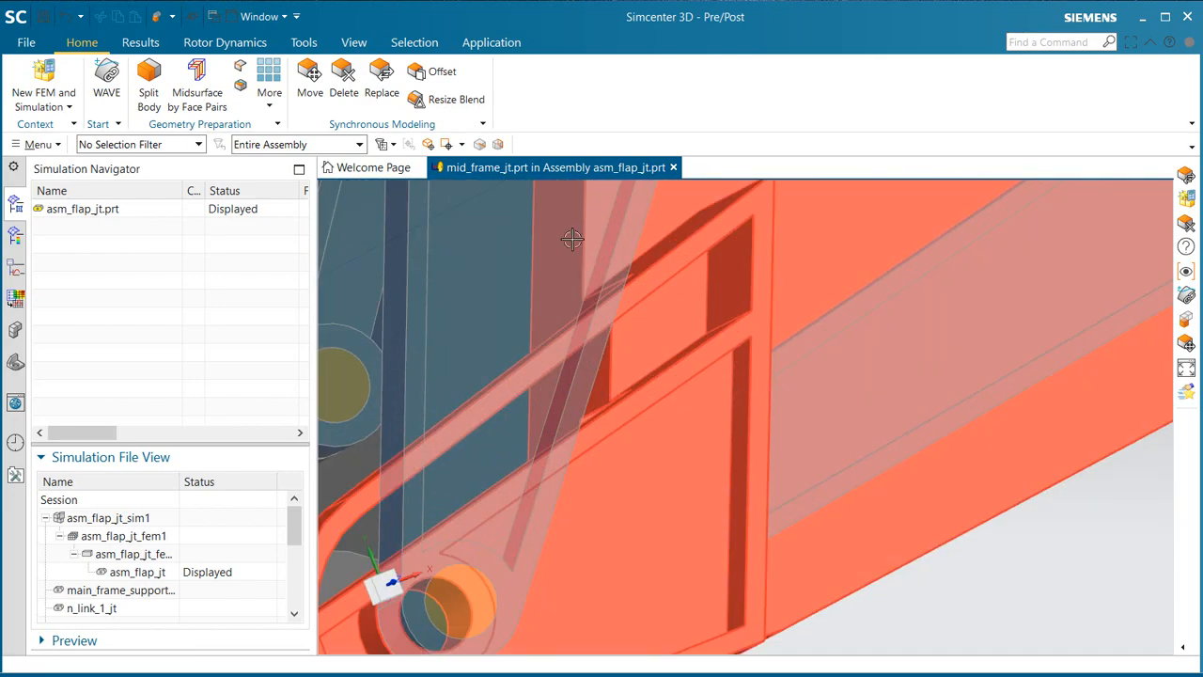
click(376, 81)
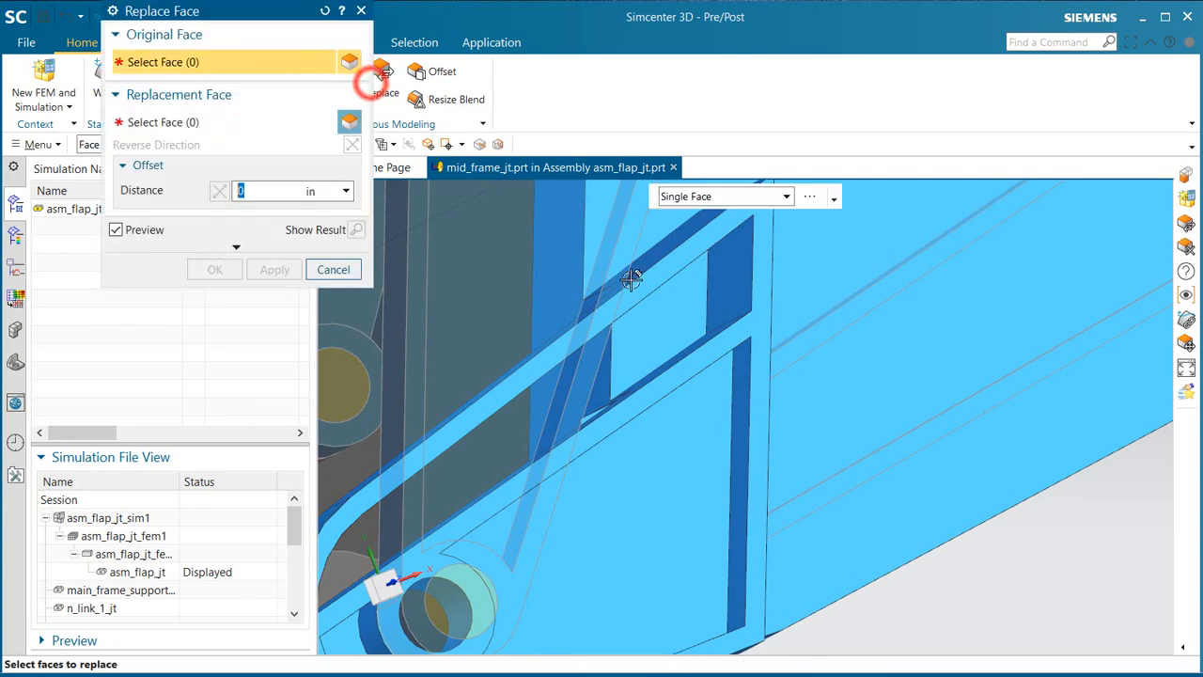
click(711, 282)
click(606, 378)
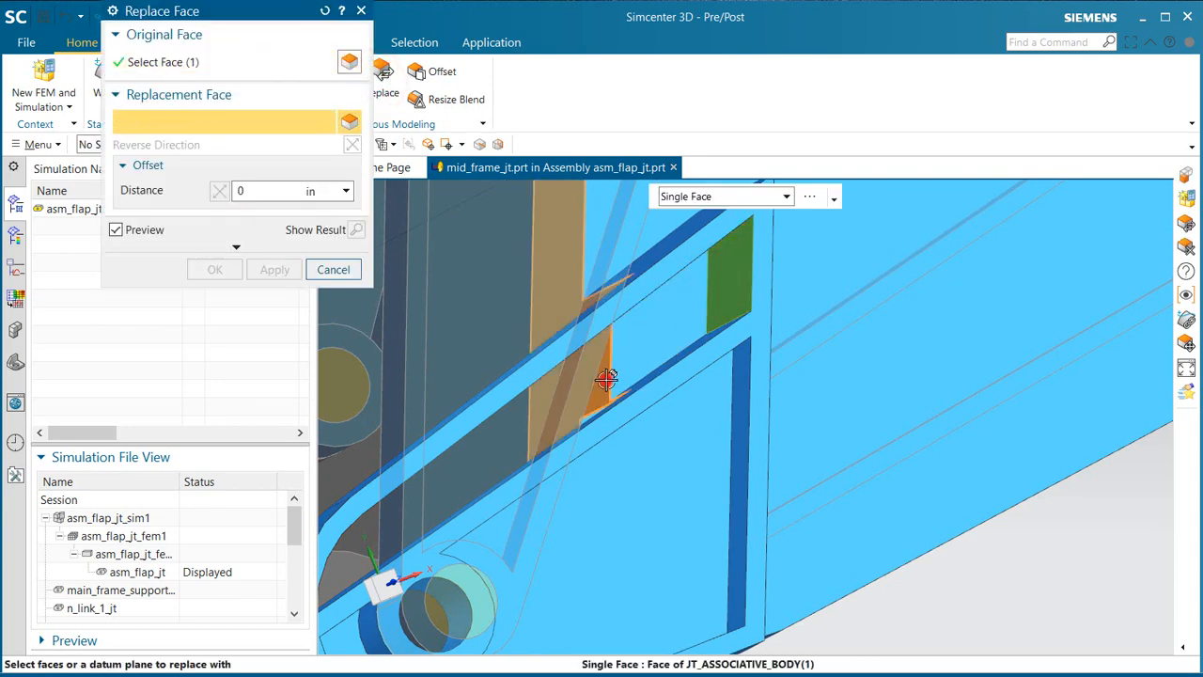
click(216, 269)
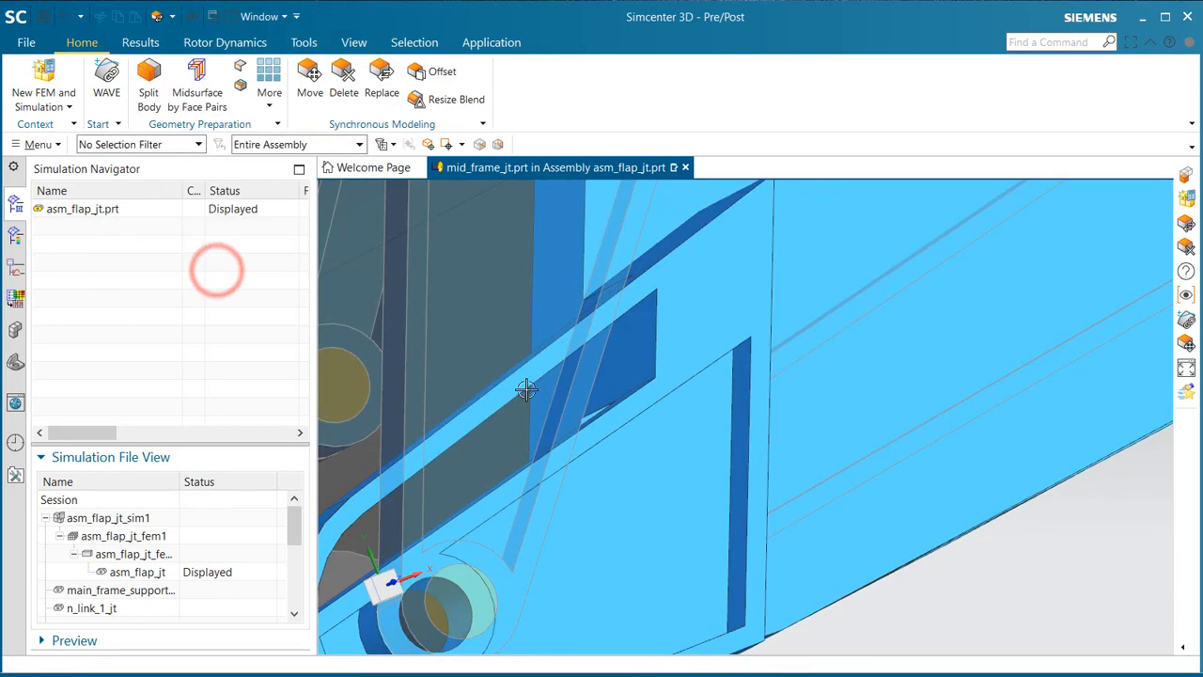
Step: Inspect the edited mid frame, return to the FEM asm_flap_jt_fem1 and dismiss the polygon body update log
middle_drag(653, 366, 598, 352)
scroll(571, 354, down, 5)
scroll(448, 465, down, 4)
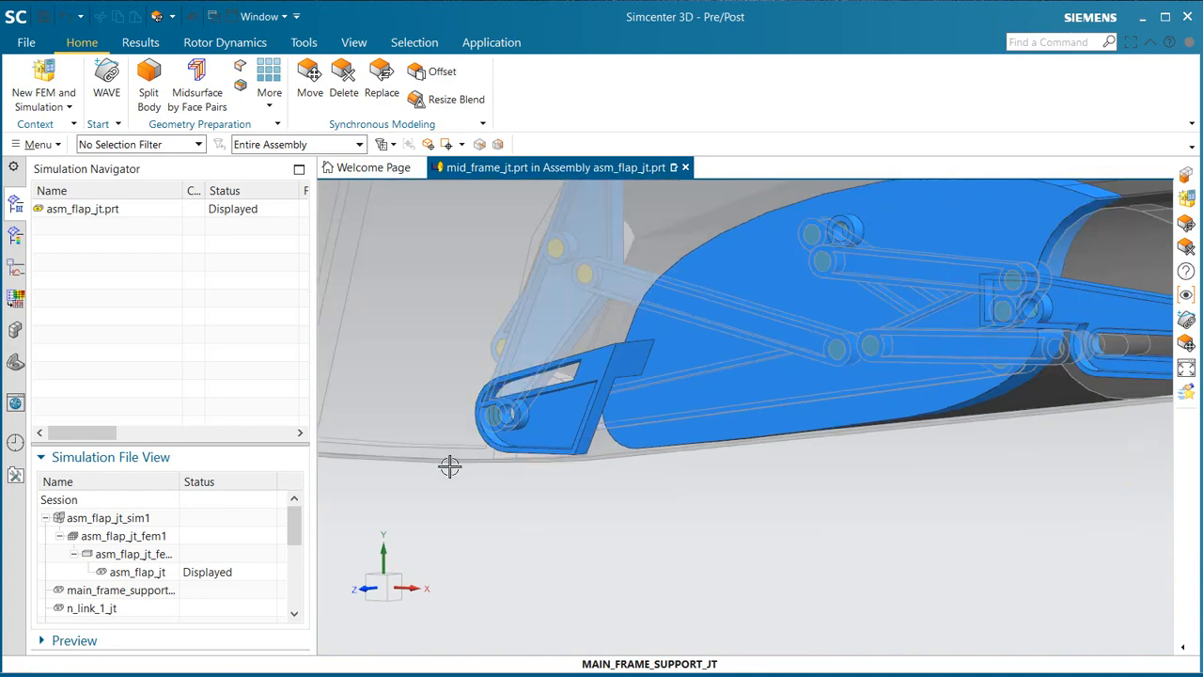
double_click(158, 536)
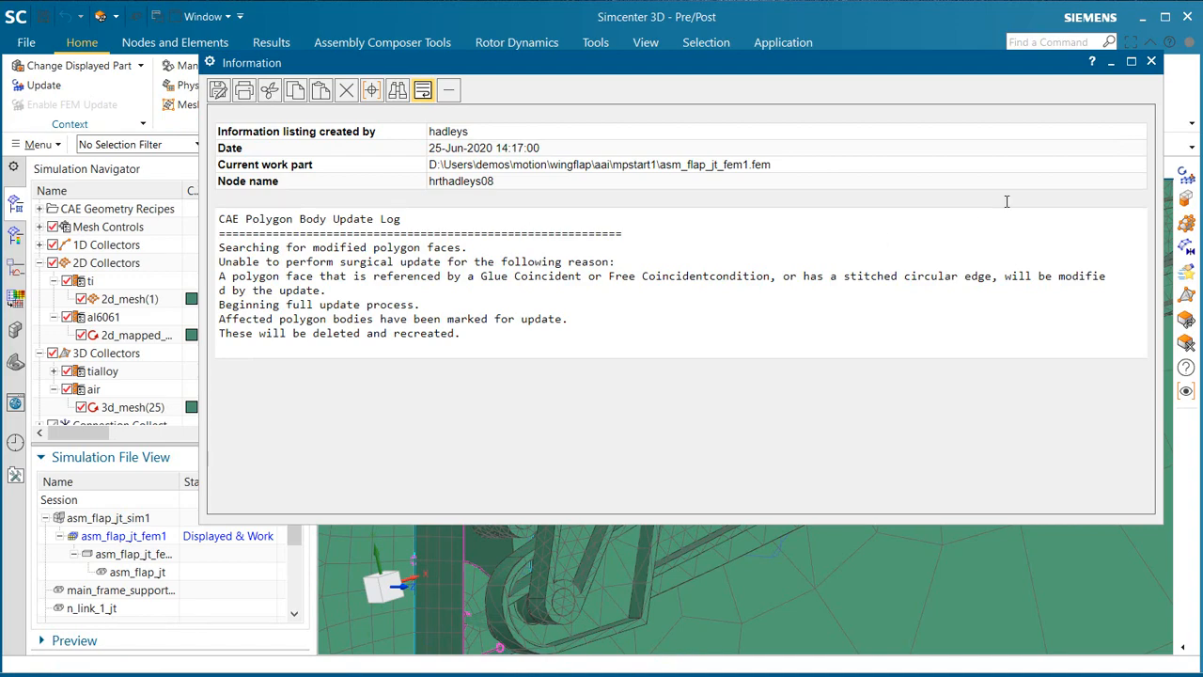
click(1152, 64)
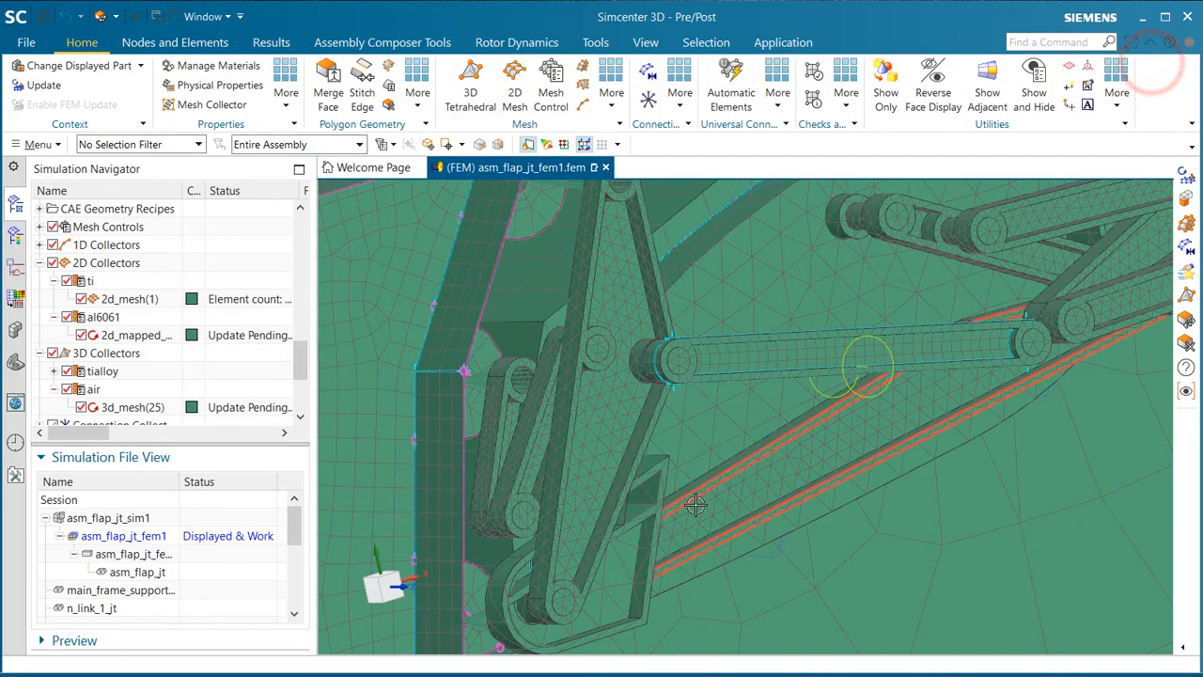
Step: Update the FEM to regenerate the pending 2D and 3D meshes for the edited frame and link geometry
middle_drag(693, 497, 734, 485)
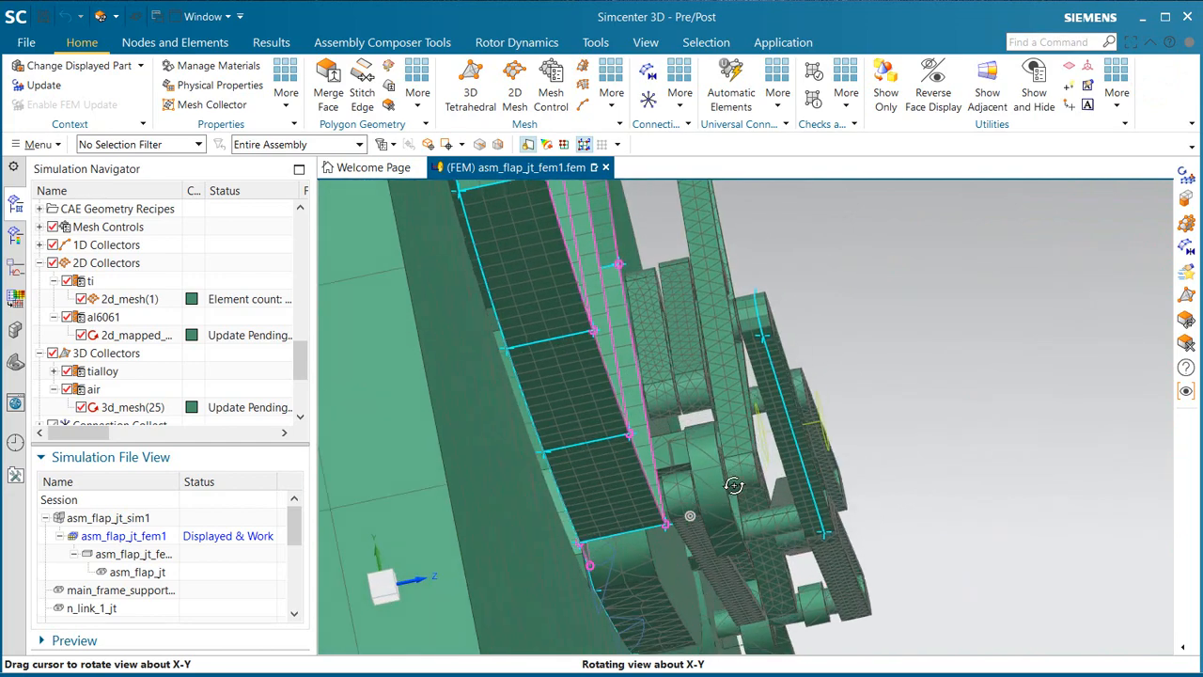
scroll(705, 451, up, 5)
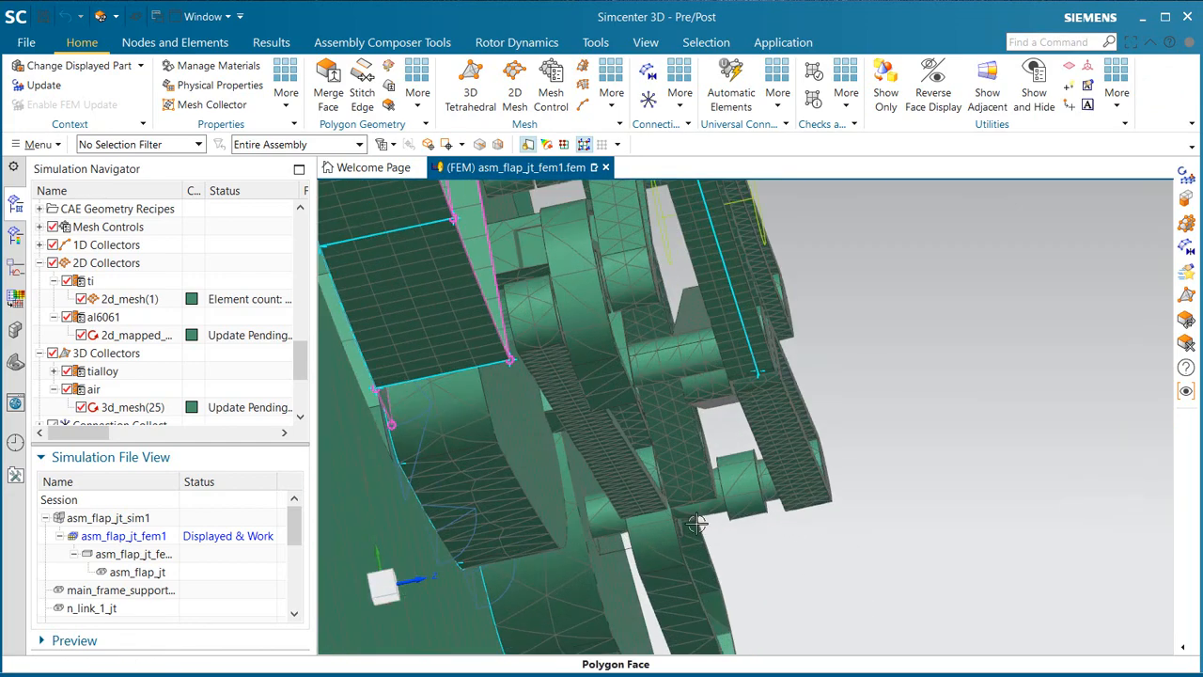
scroll(588, 366, up, 1)
scroll(627, 507, down, 1)
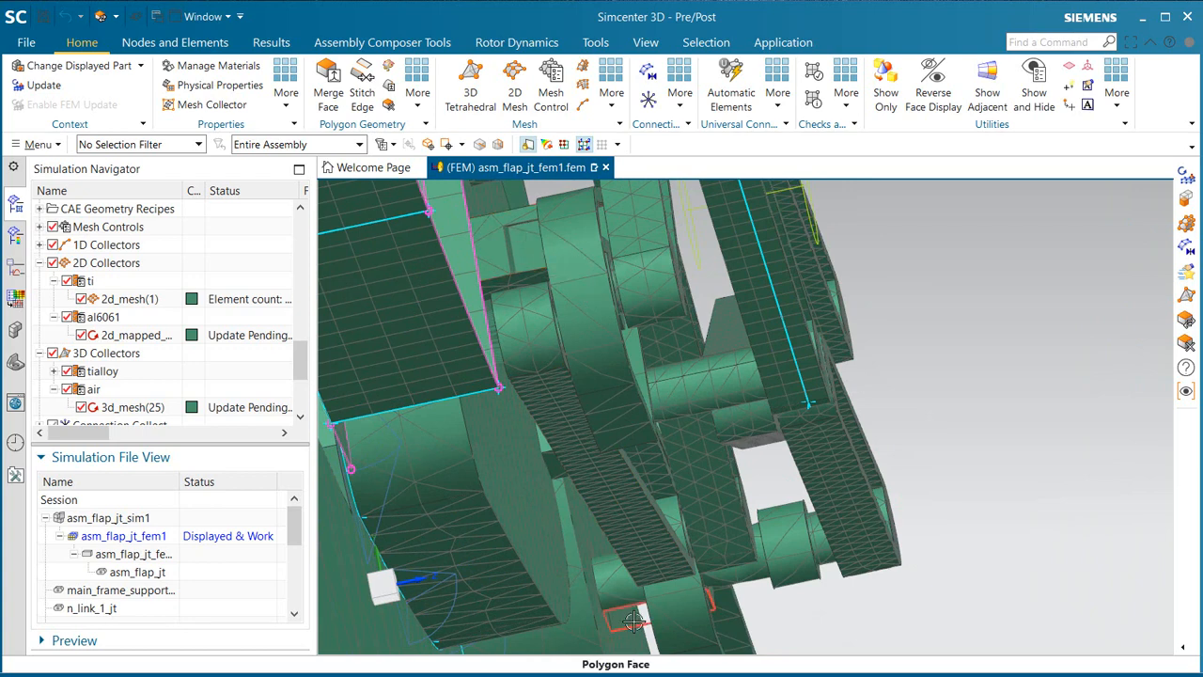
click(44, 86)
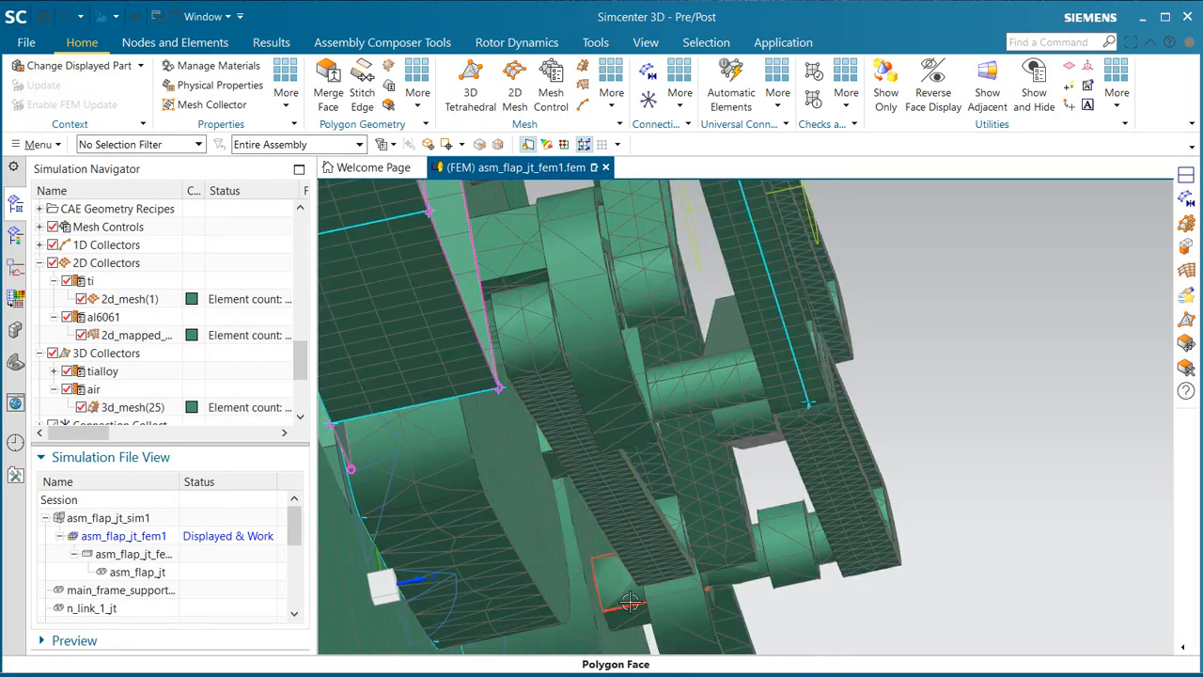
Step: Inspect the updated mesh around the linkage joints and make the simulation asm_flap_jt_sim1 the displayed and work part
mouse_move(632, 603)
middle_down()
mouse_move(539, 487)
mouse_move(494, 467)
mouse_move(567, 512)
mouse_move(552, 569)
middle_up()
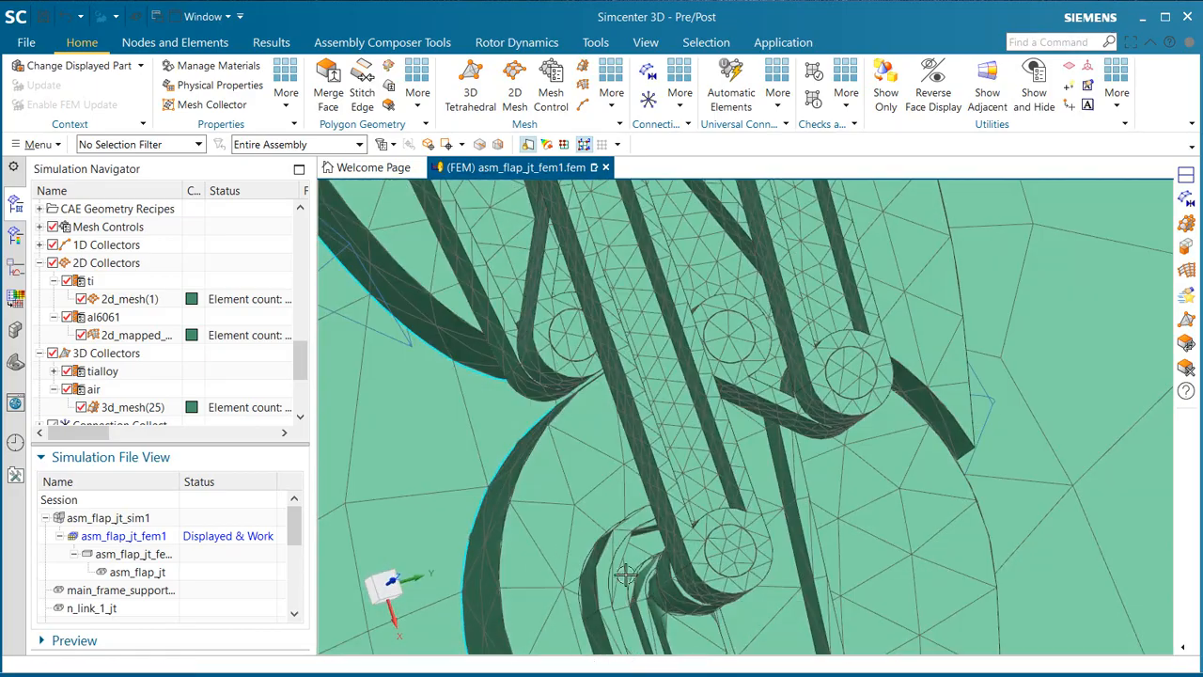
scroll(690, 527, down, 3)
scroll(738, 451, down, 4)
scroll(739, 440, down, 3)
middle_drag(636, 402, 401, 485)
double_click(116, 519)
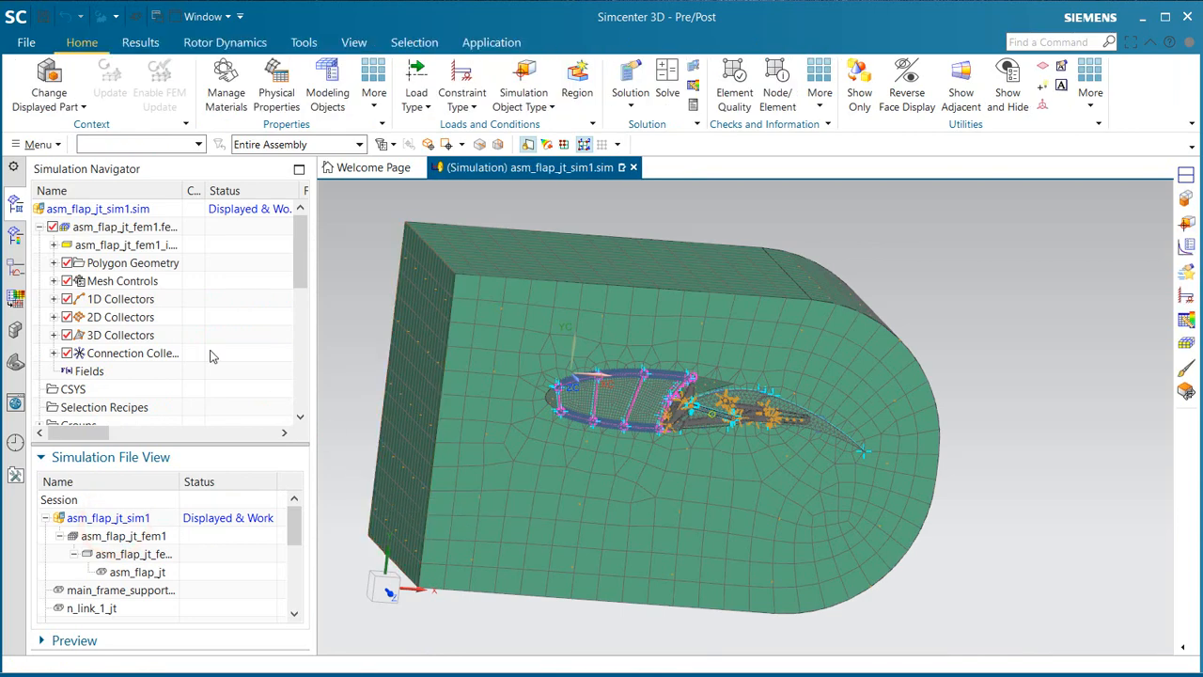
Step: Clone the stowed solution and rename the copy
scroll(192, 329, down, 7)
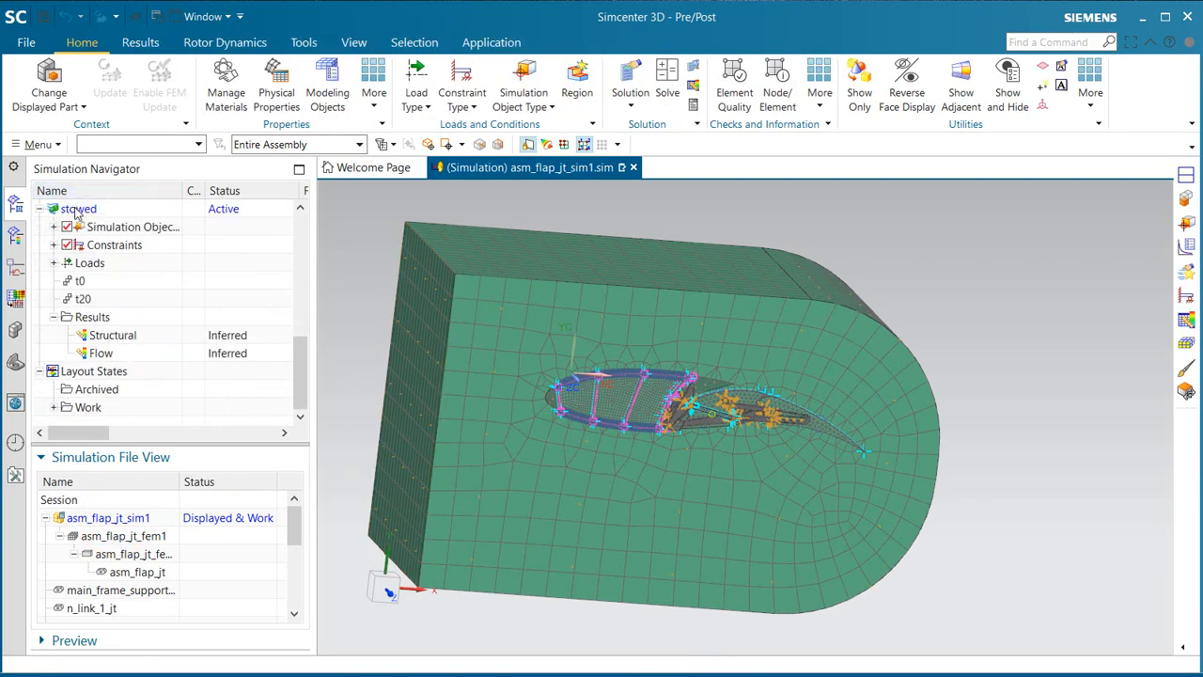
right_click(77, 210)
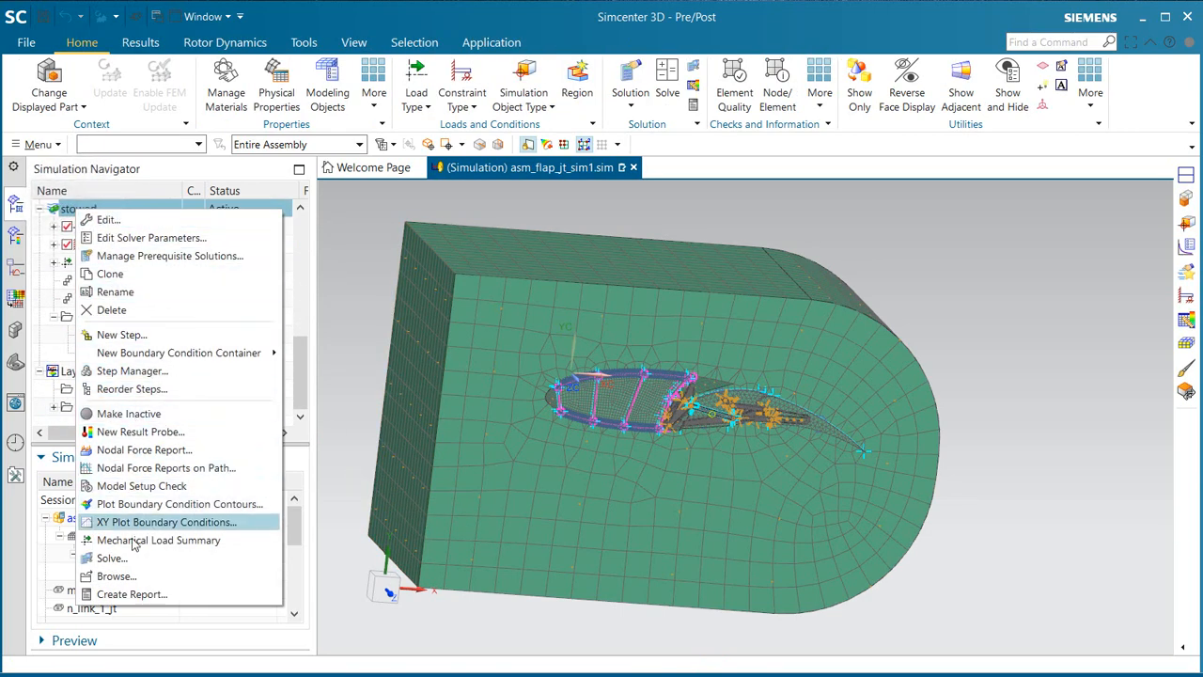
click(111, 273)
right_click(105, 299)
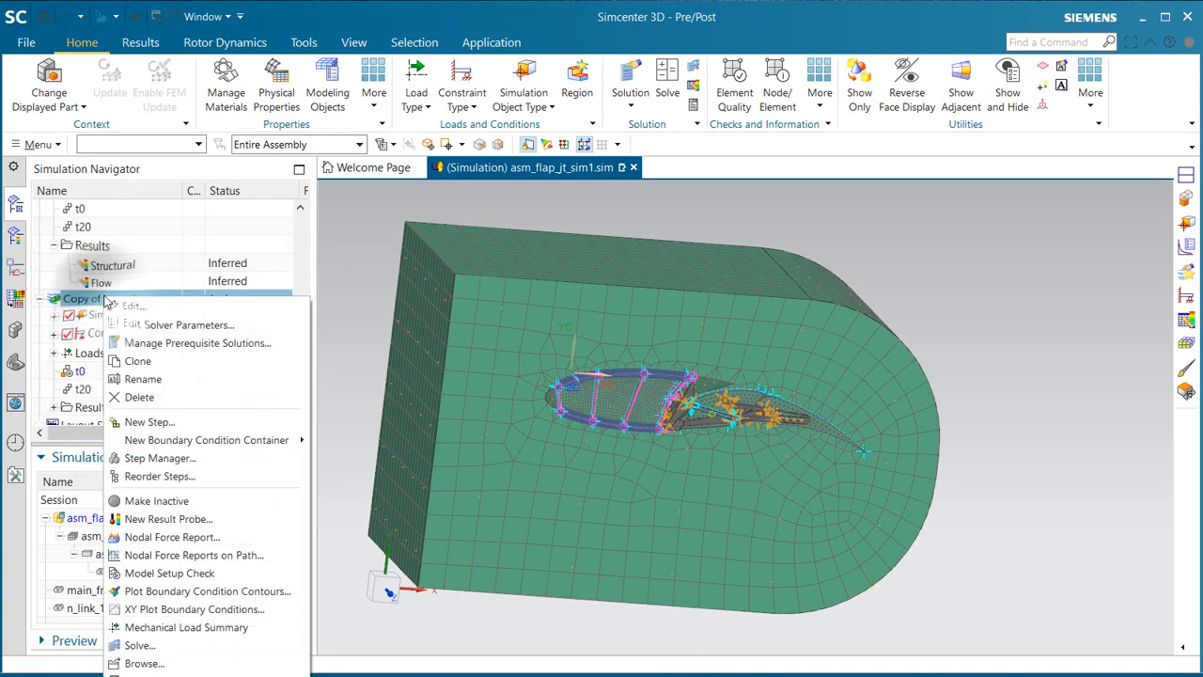
click(113, 306)
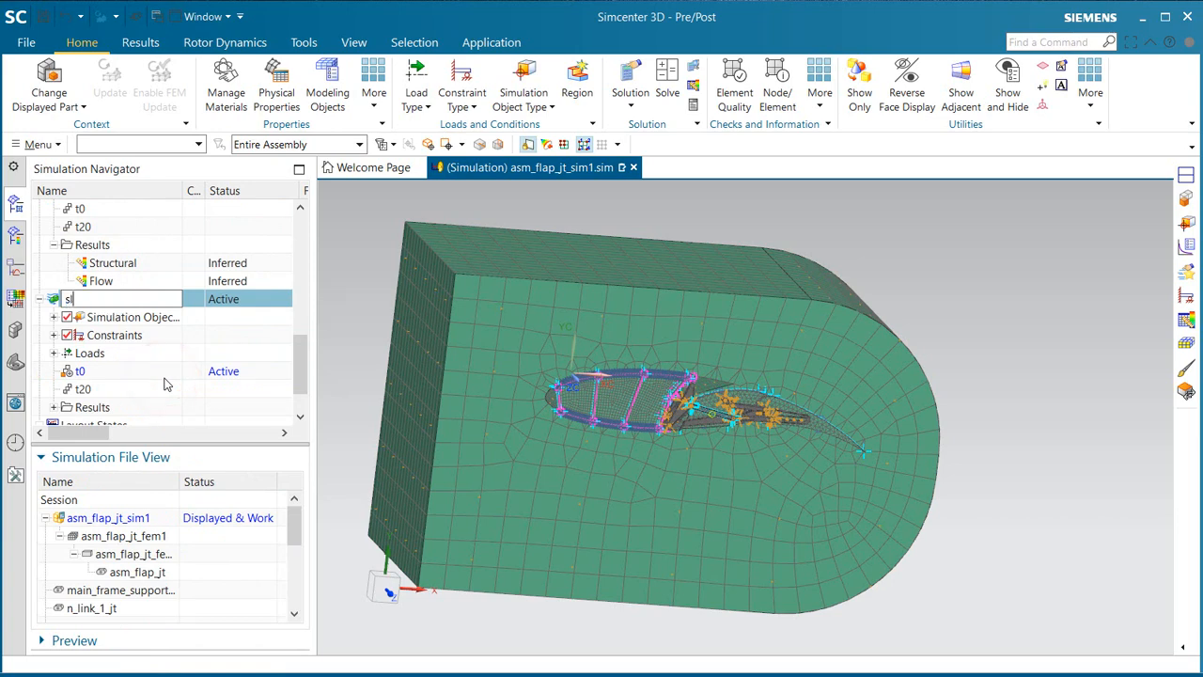
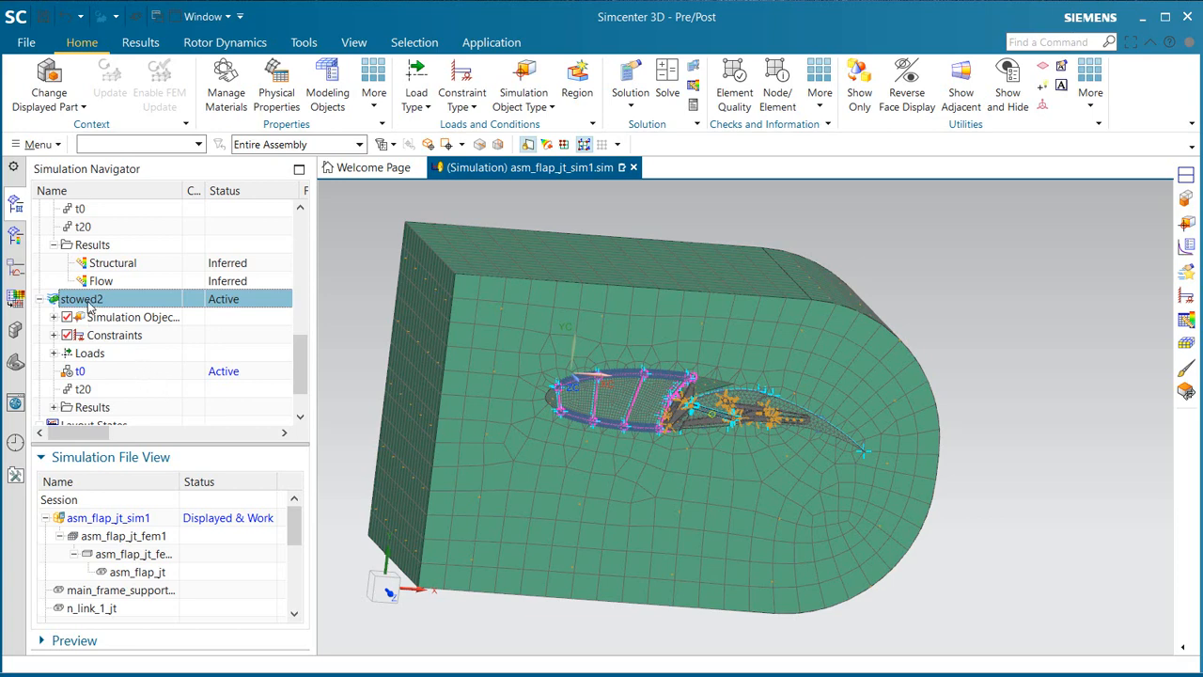
Step: Solve the stowed2 solution with the model setup check, decline reviewing all messages and dismiss the job monitor and information window
right_click(89, 305)
click(146, 642)
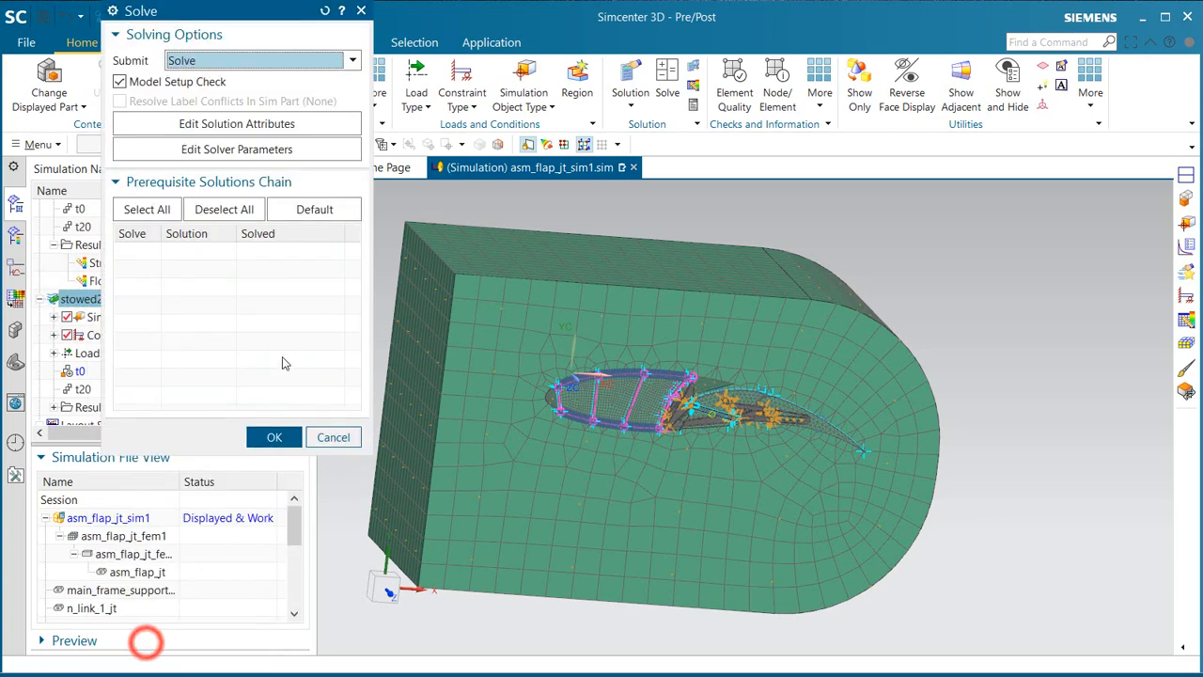
middle_click(283, 349)
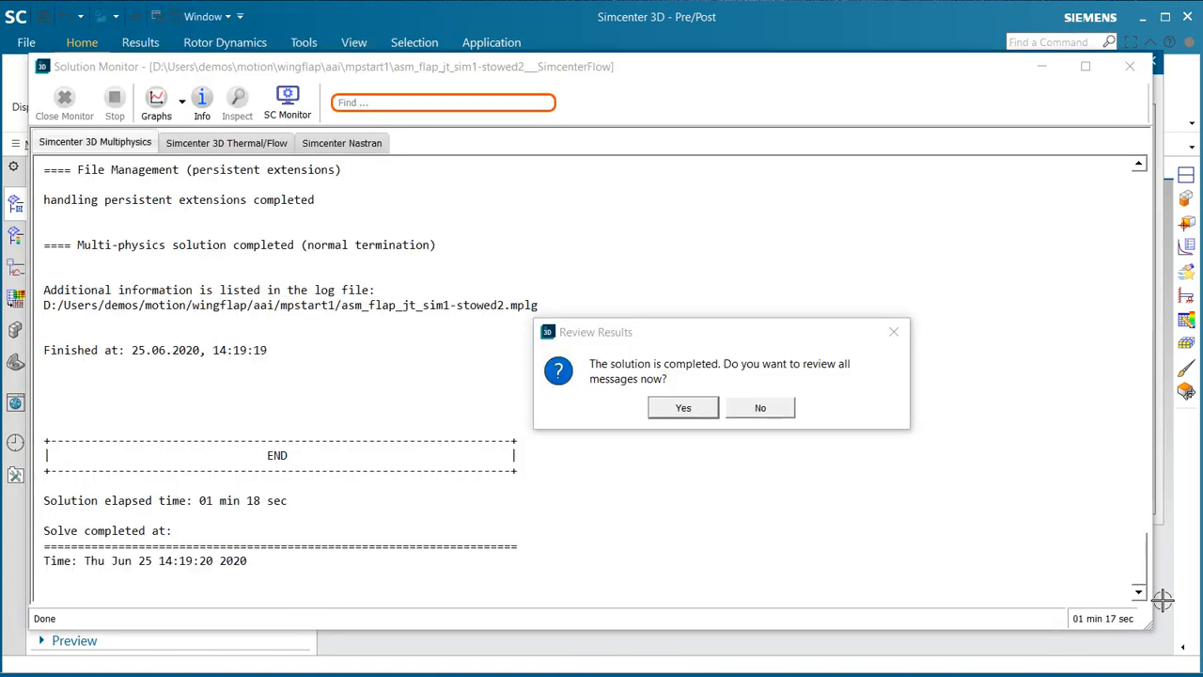
click(760, 407)
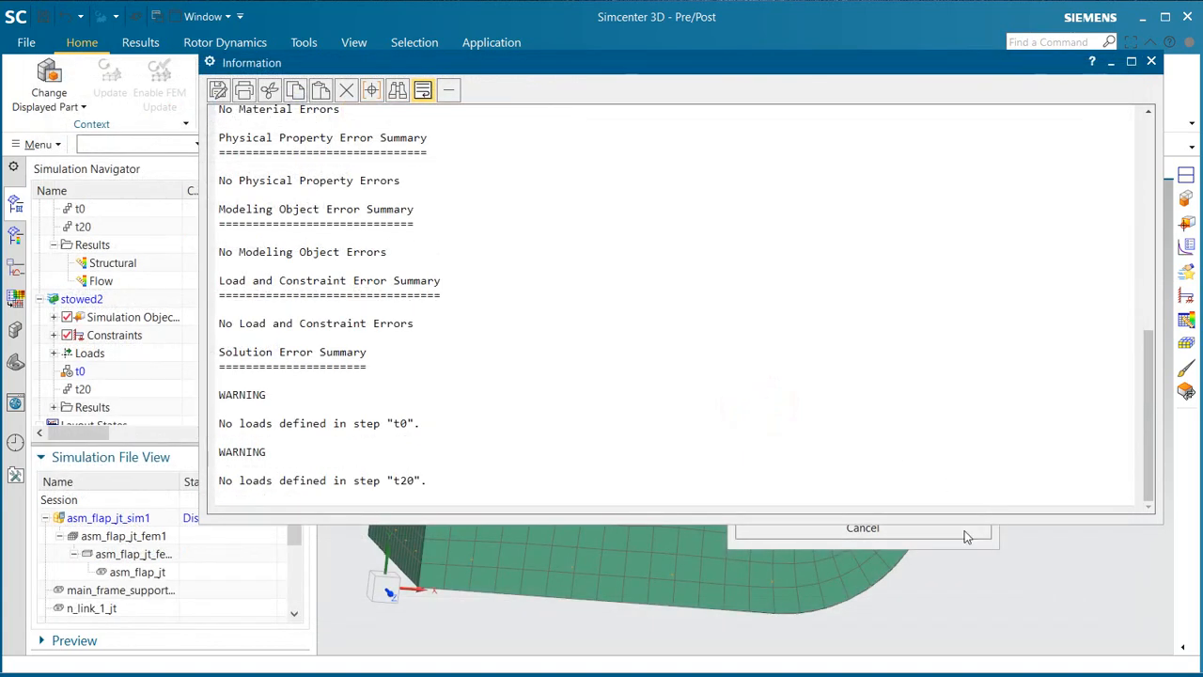
click(953, 532)
click(1150, 62)
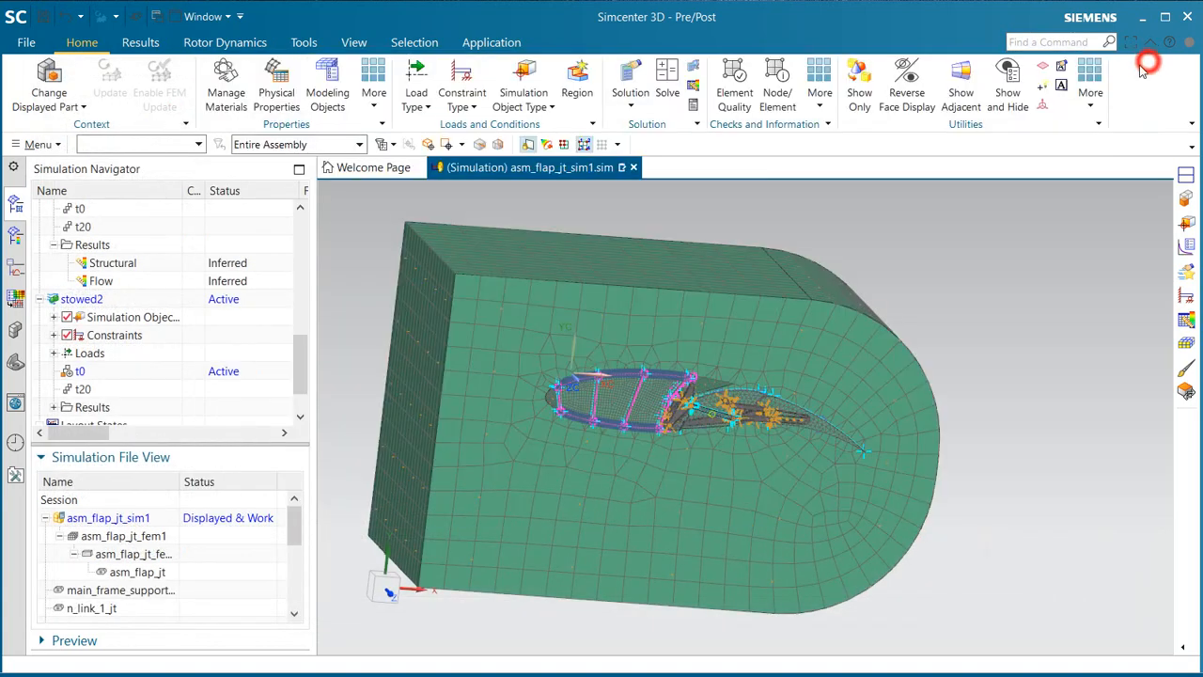
Step: Split the display into two stacked viewports and plot the stowed solution's t20 Increment 2, 20s nodal displacement in the upper one
click(140, 43)
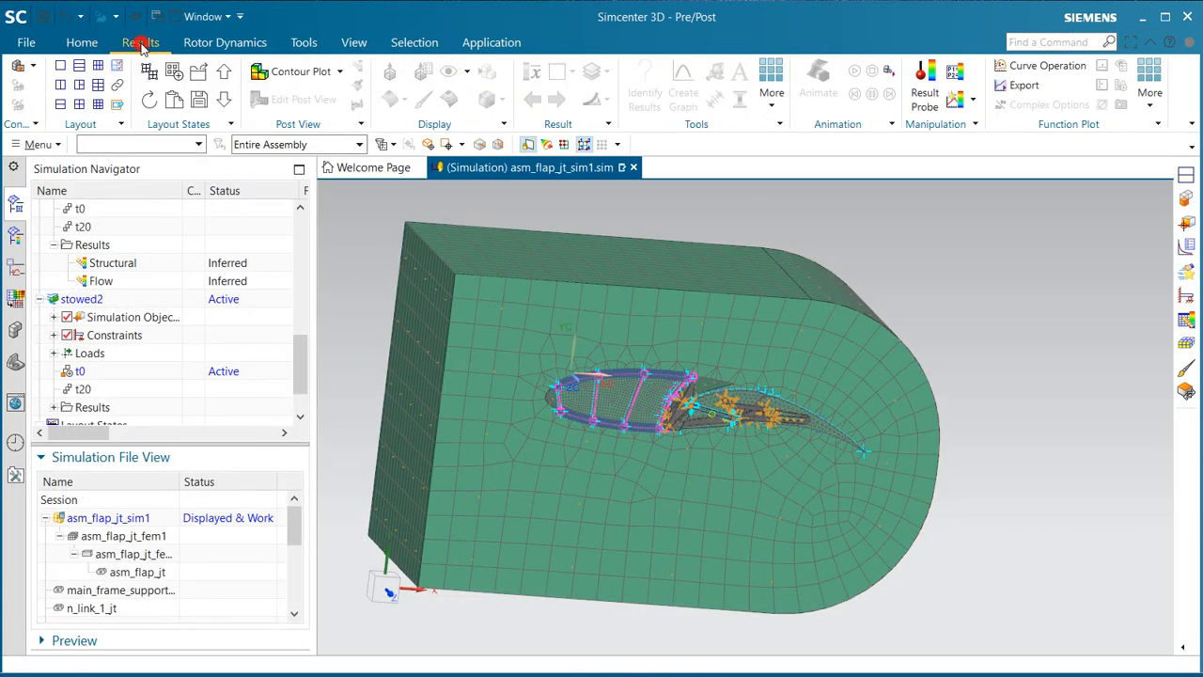
click(60, 103)
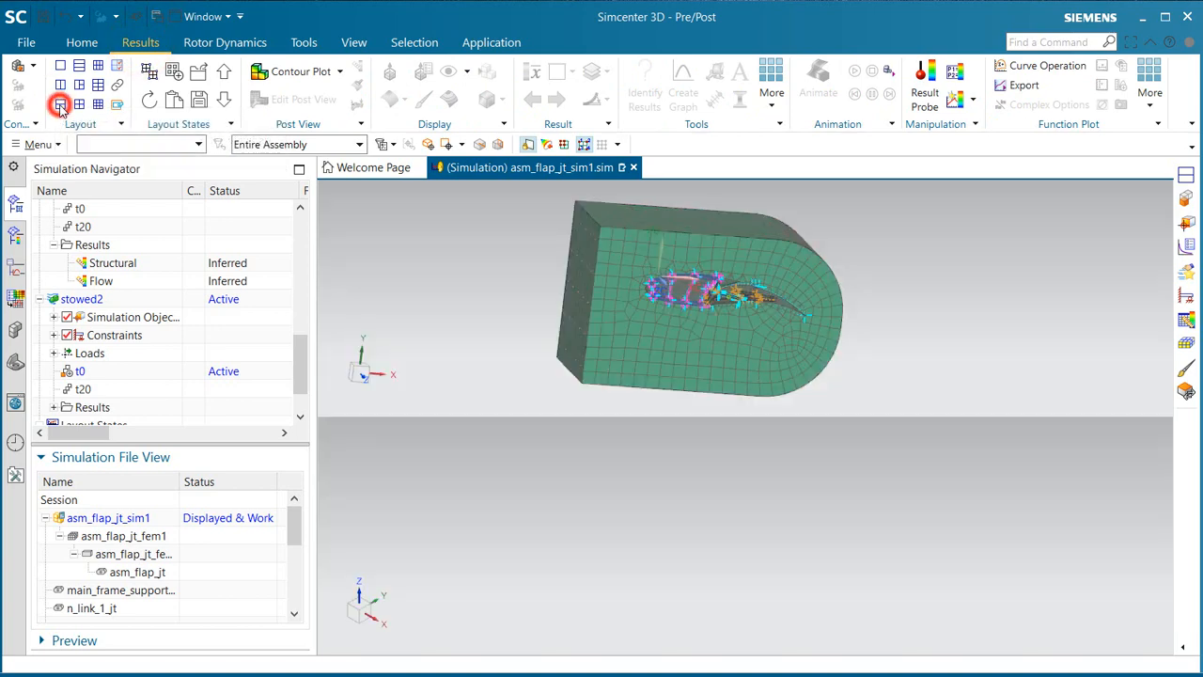
click(14, 235)
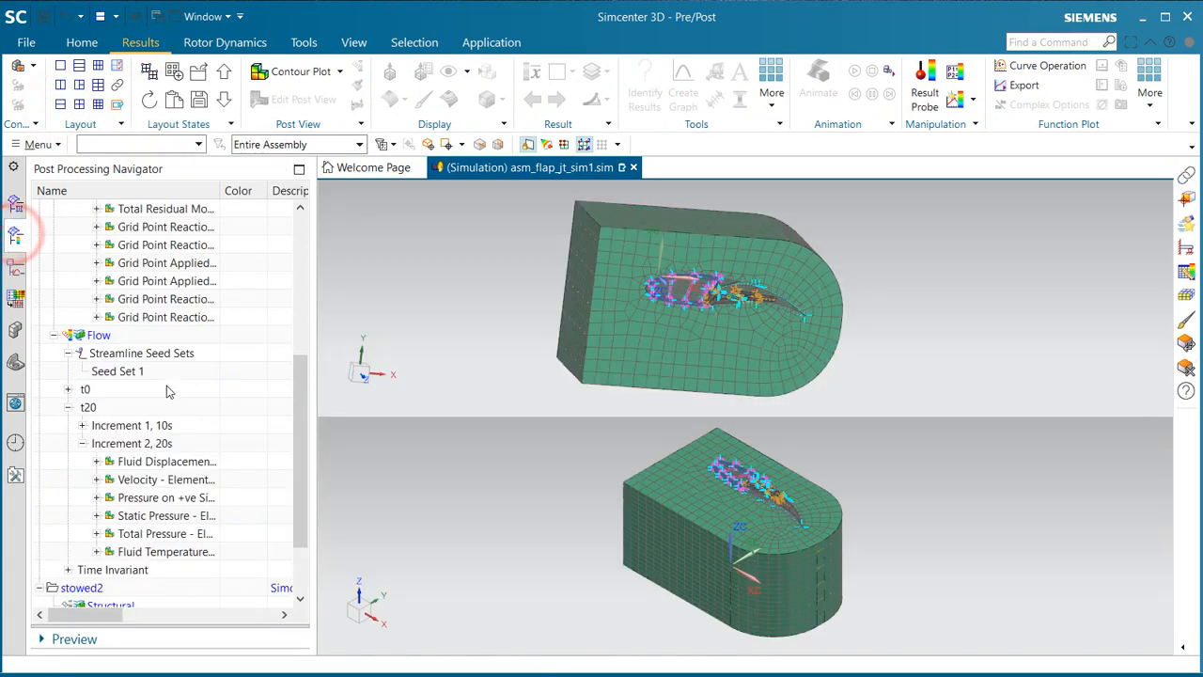
scroll(175, 449, down, 1)
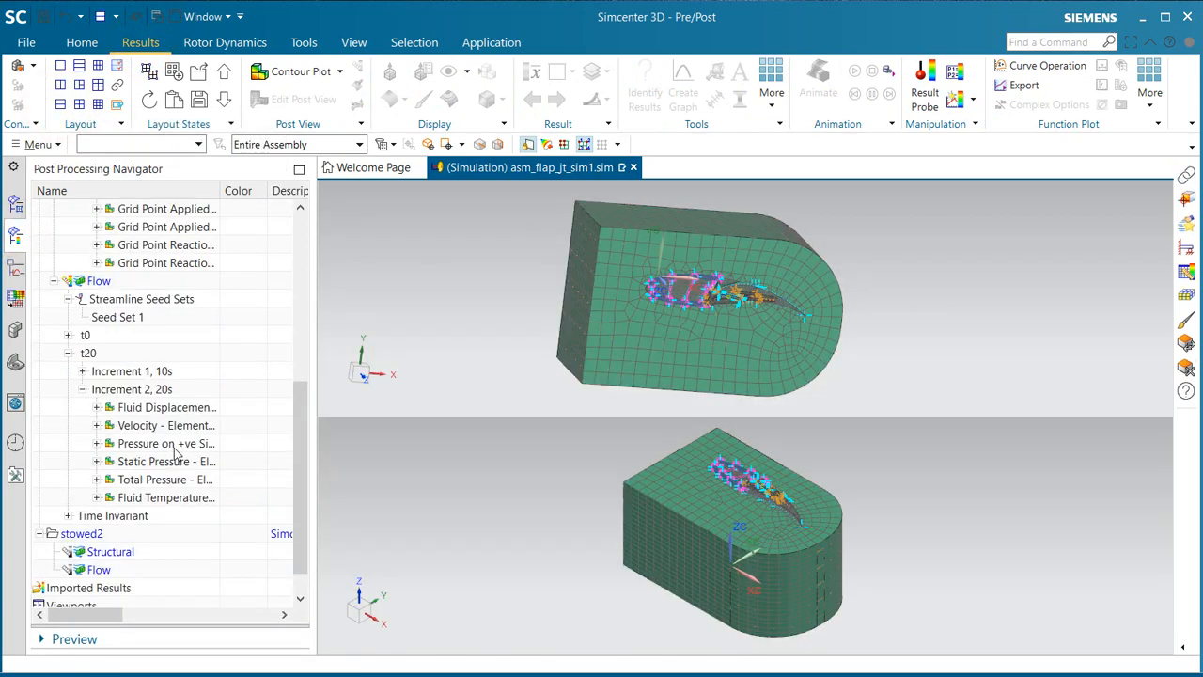
scroll(176, 449, up, 6)
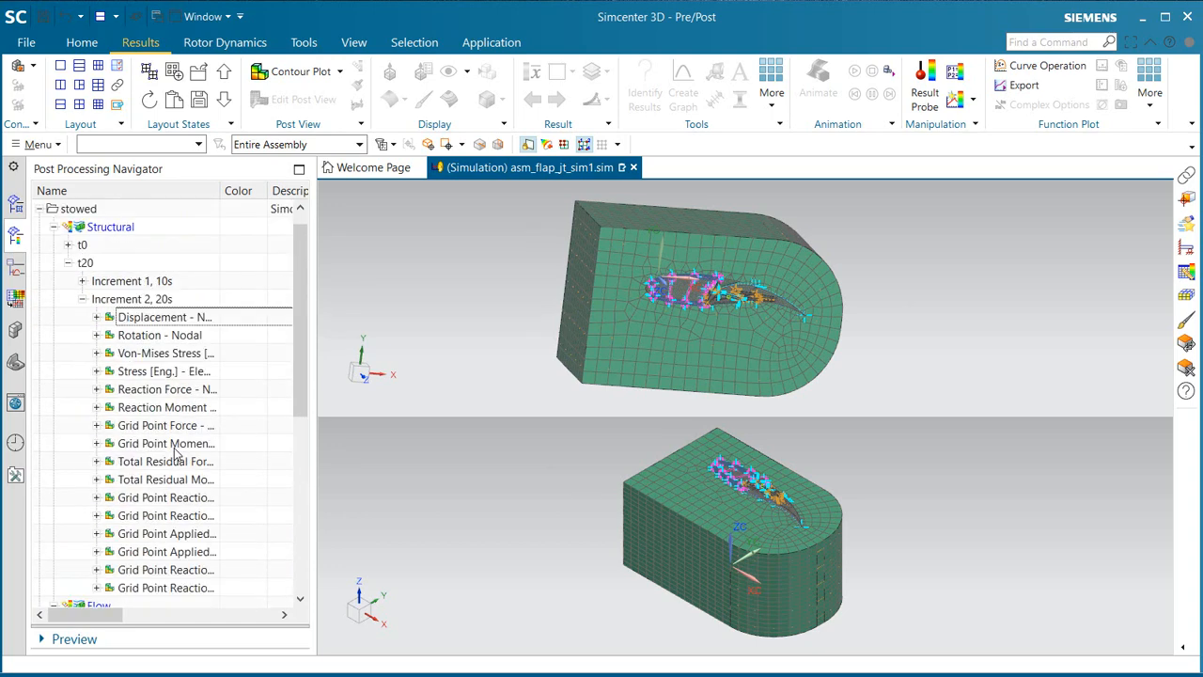
double_click(139, 319)
click(617, 304)
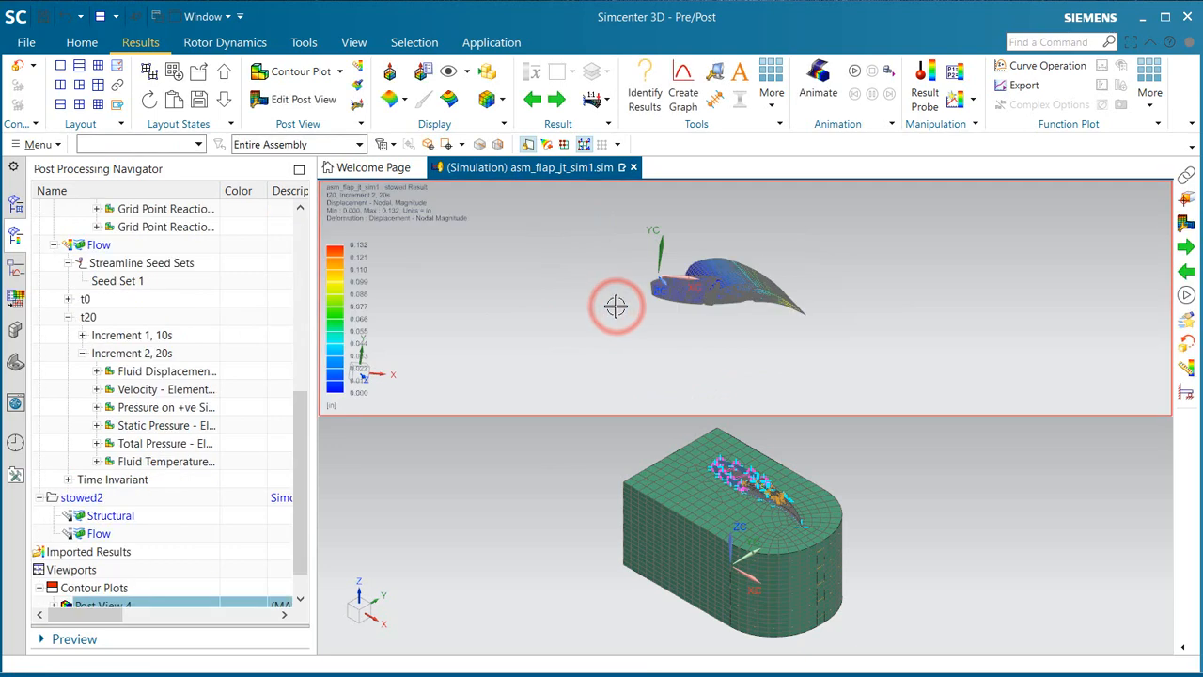
Step: Load the stowed2 structural results and plot their t20 Increment 2, 20s nodal displacement in the lower viewport
scroll(116, 554, down, 1)
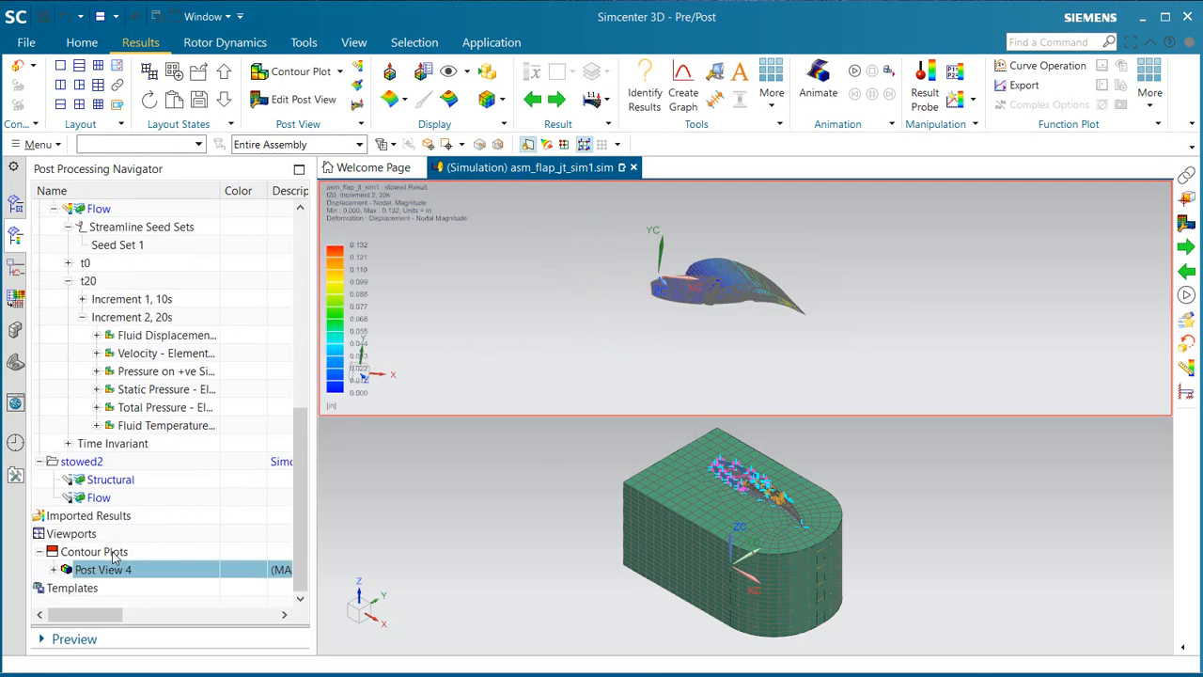
double_click(104, 483)
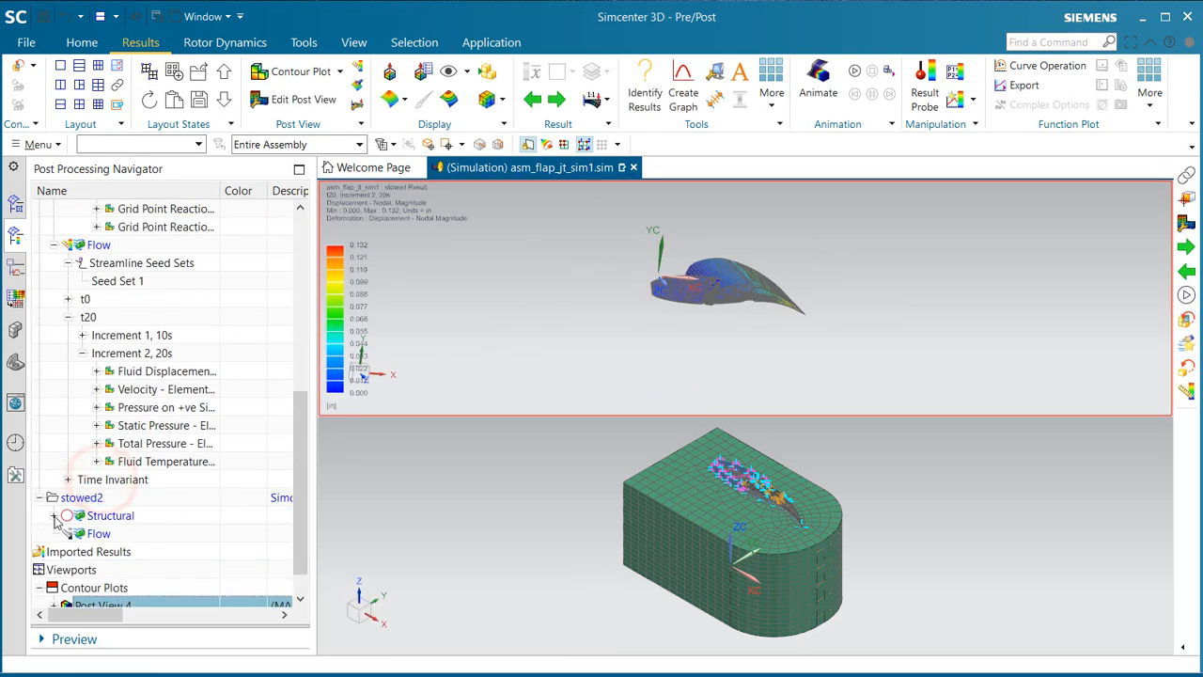
click(53, 516)
click(68, 551)
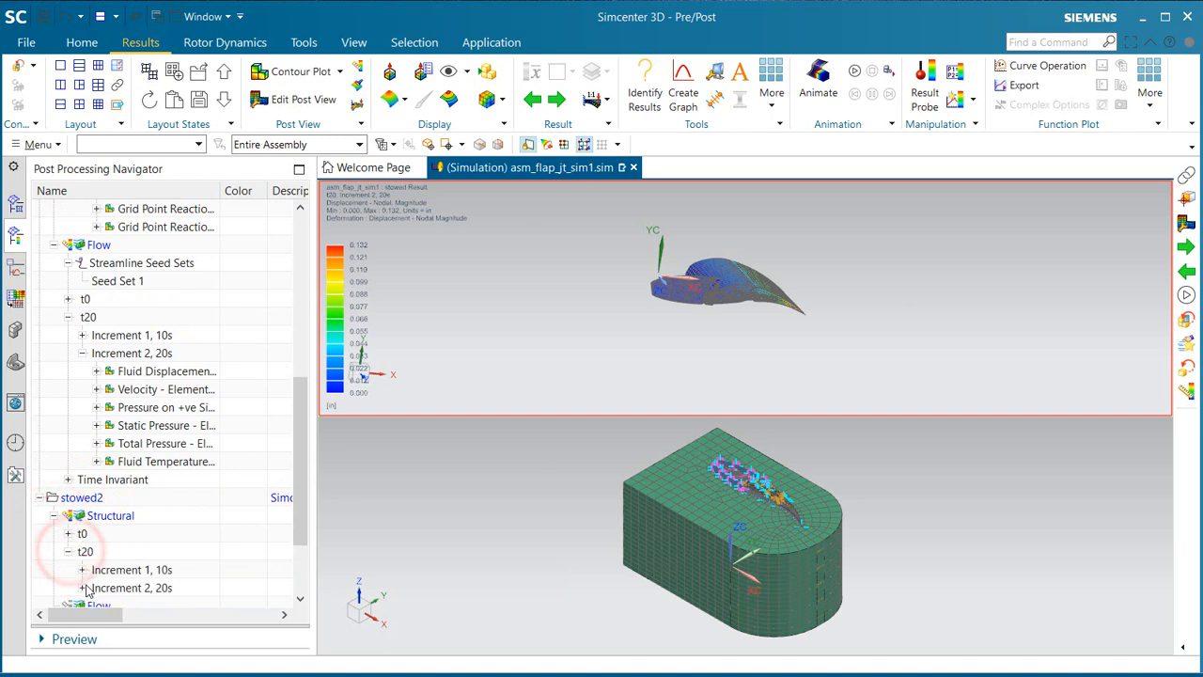
click(83, 588)
double_click(148, 317)
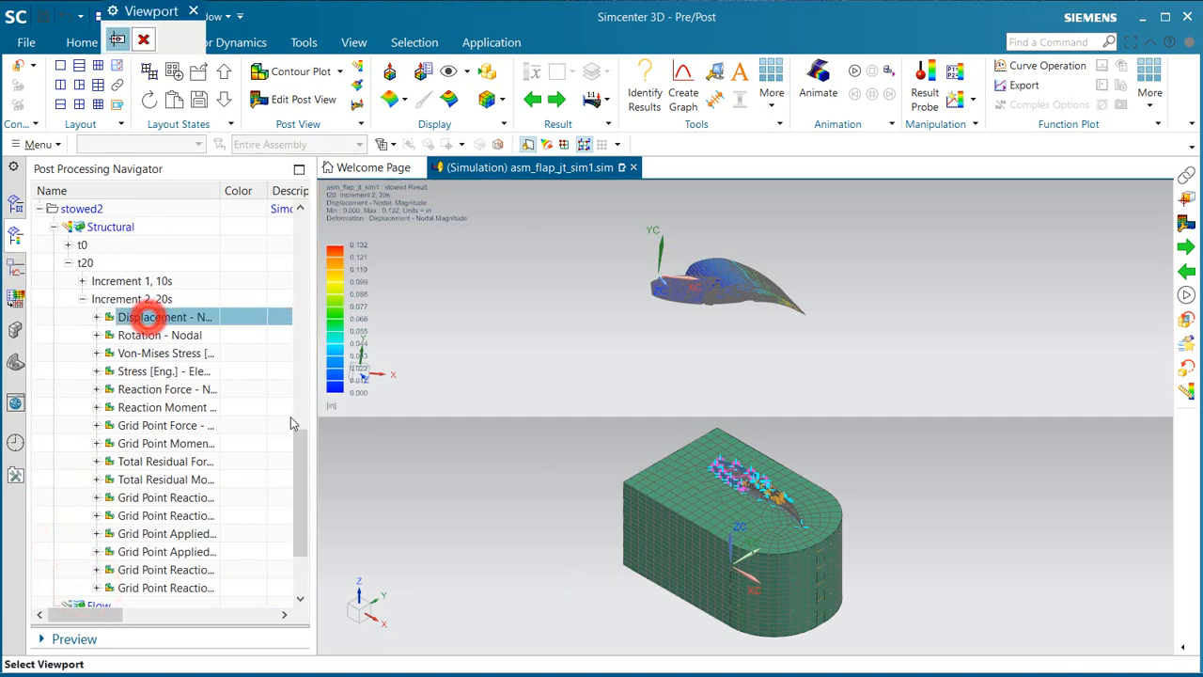
click(613, 531)
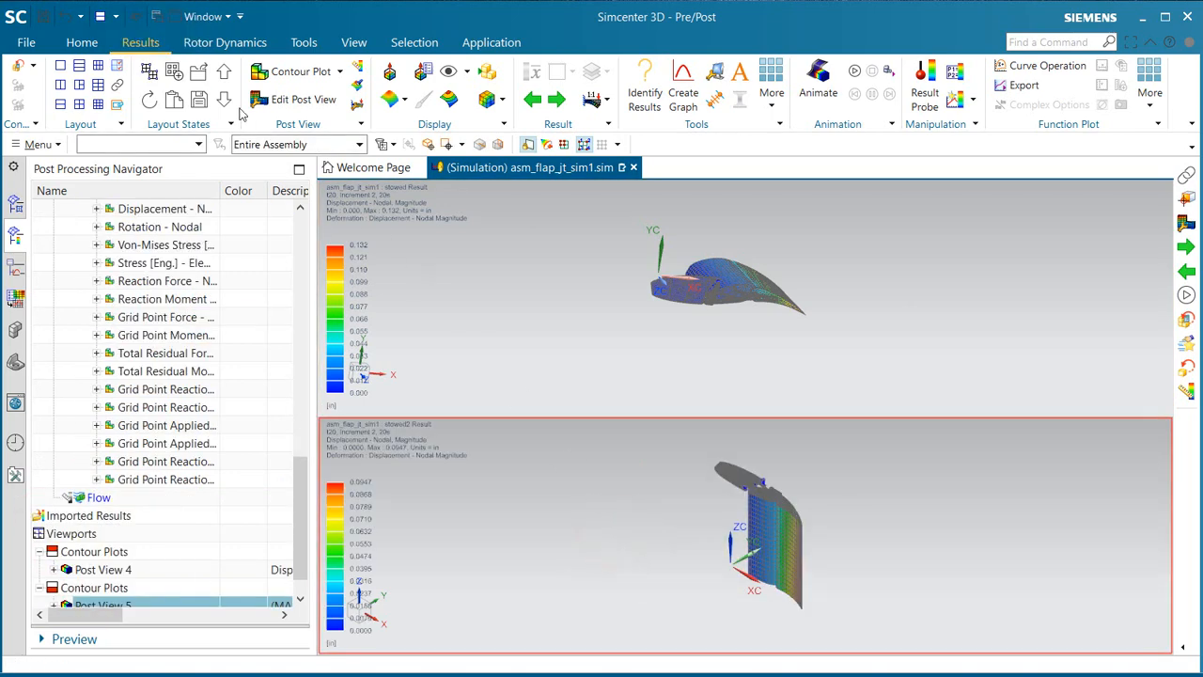
Step: Link the two viewports and orient both displacement plots to a close side view of the wing and flap
click(118, 89)
click(475, 274)
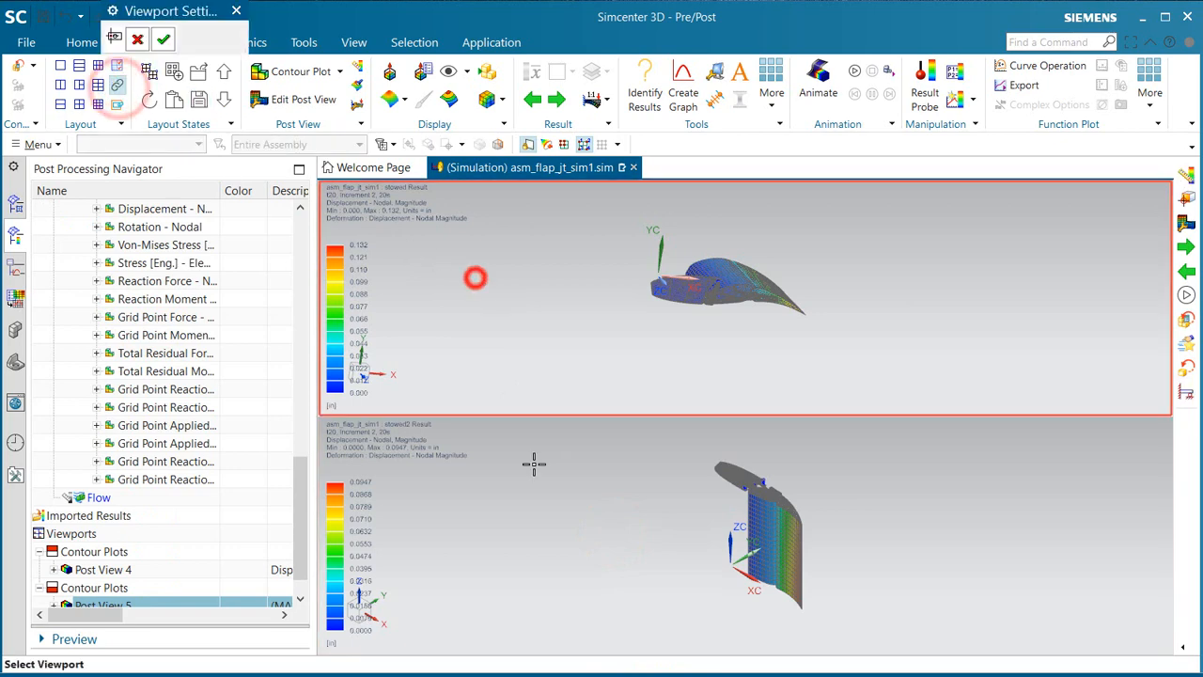
click(536, 473)
middle_drag(706, 347, 762, 335)
scroll(777, 299, up, 3)
scroll(819, 267, up, 4)
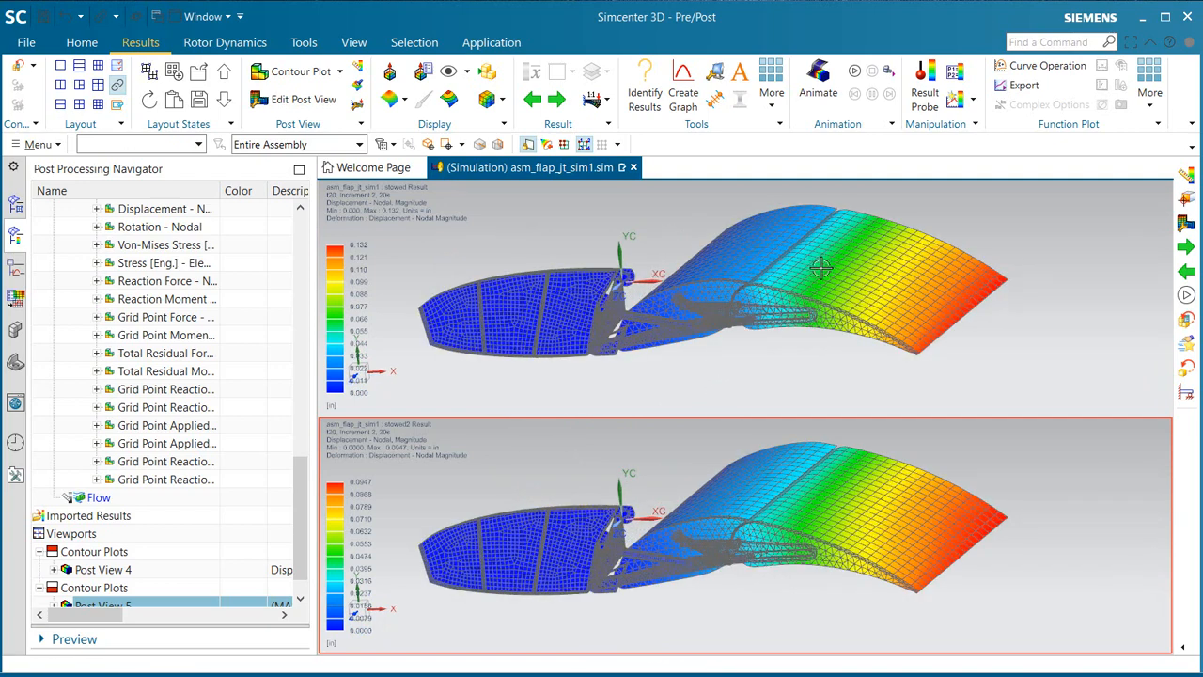
Step: Turn on the minimum and maximum annotations for both displacement post views
scroll(112, 551, down, 1)
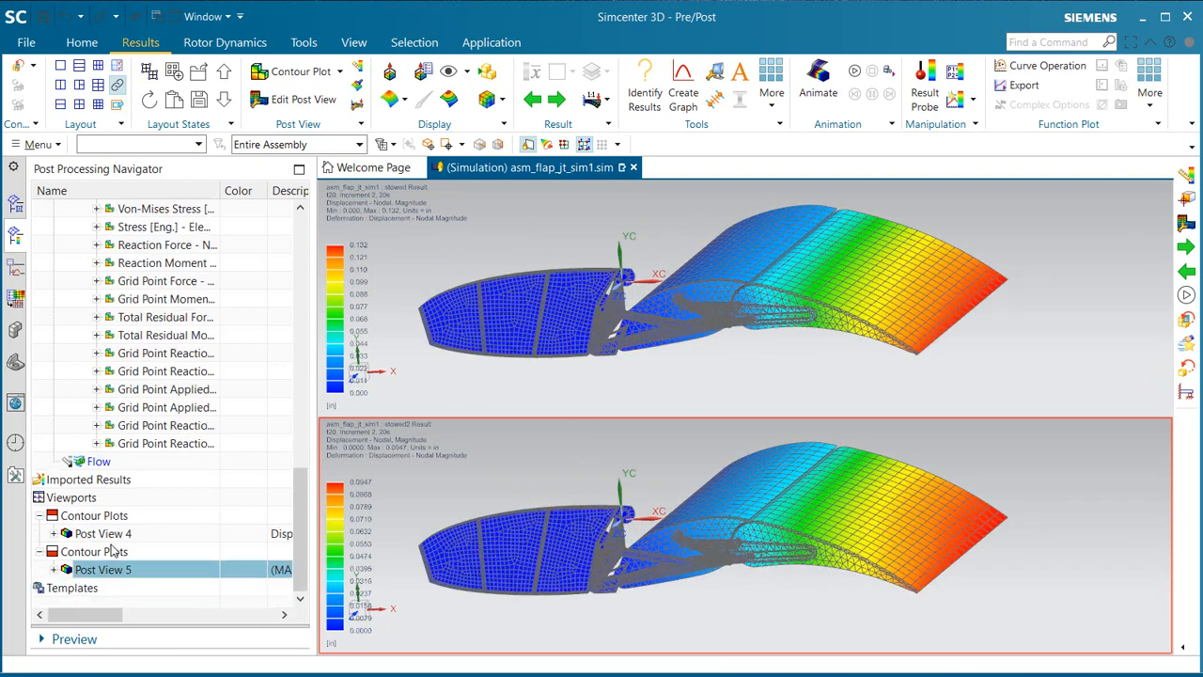
click(55, 533)
click(81, 566)
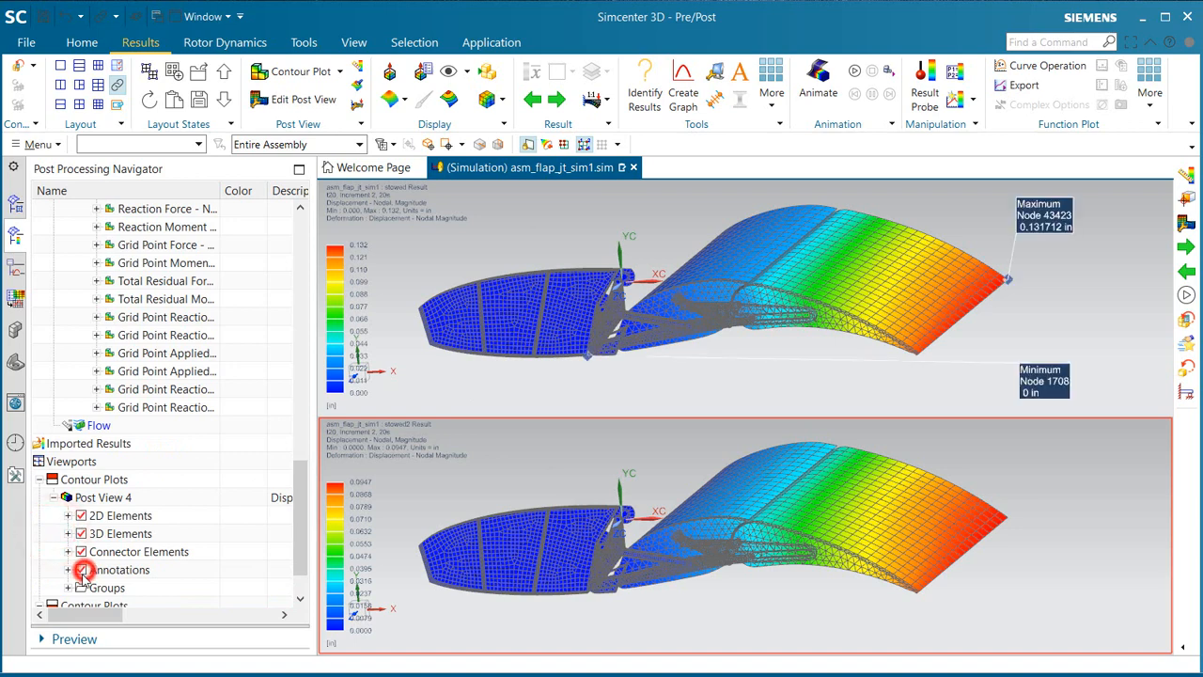
scroll(65, 578, down, 2)
click(53, 569)
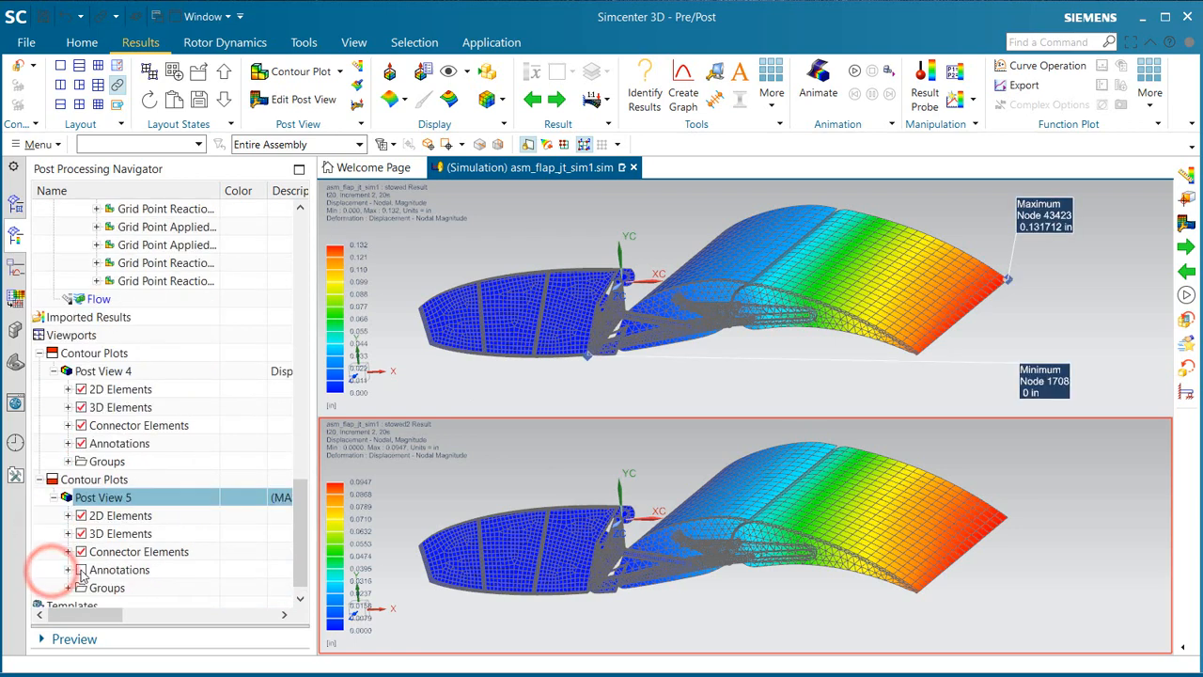
click(81, 569)
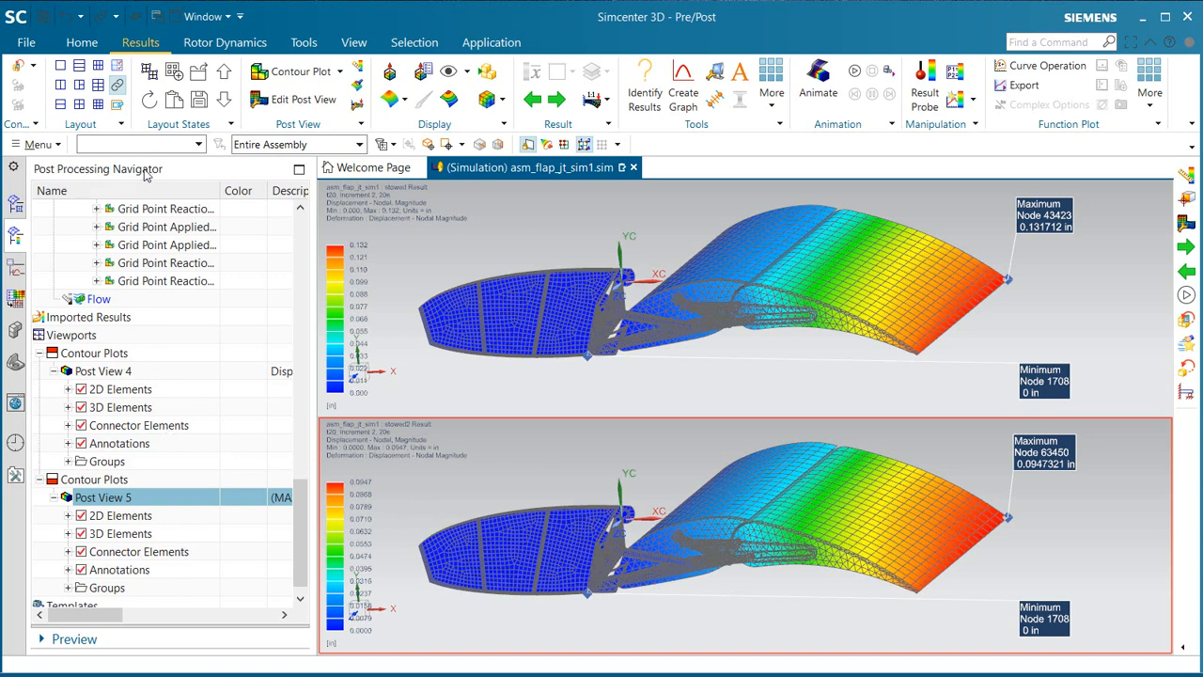
Step: Change both post views to Stress [Eng.] - Element-Nodal, Von-Mises, and display the stresses averaged
click(109, 373)
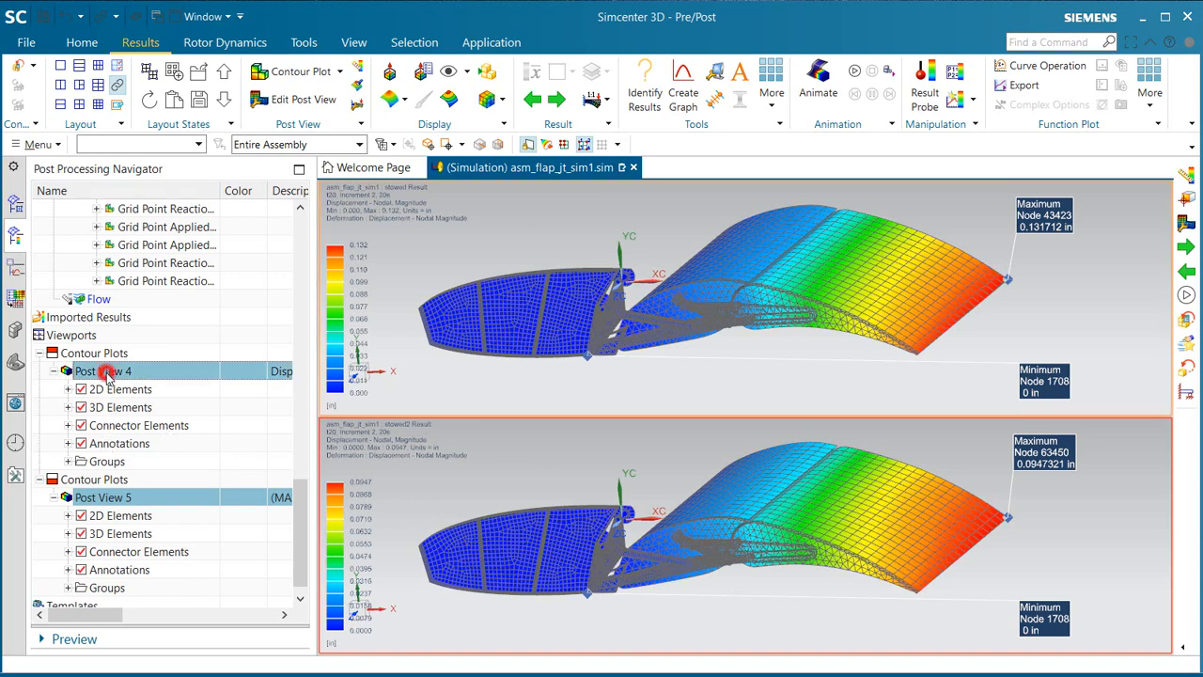
click(361, 71)
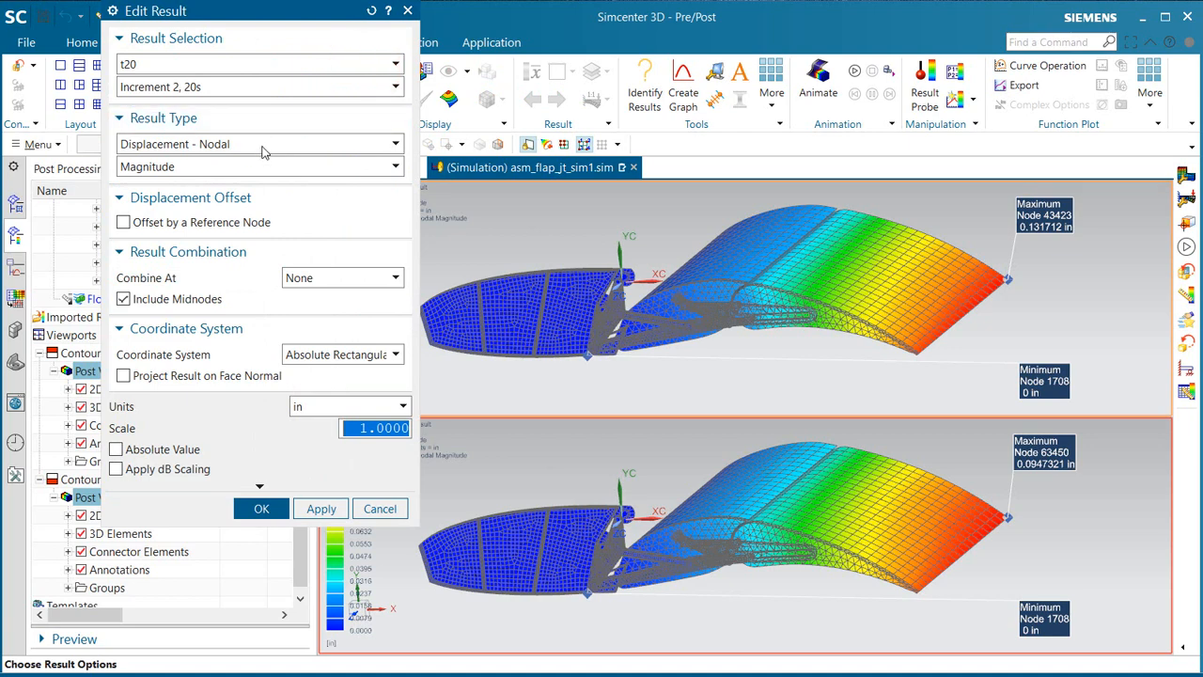
click(261, 146)
click(225, 216)
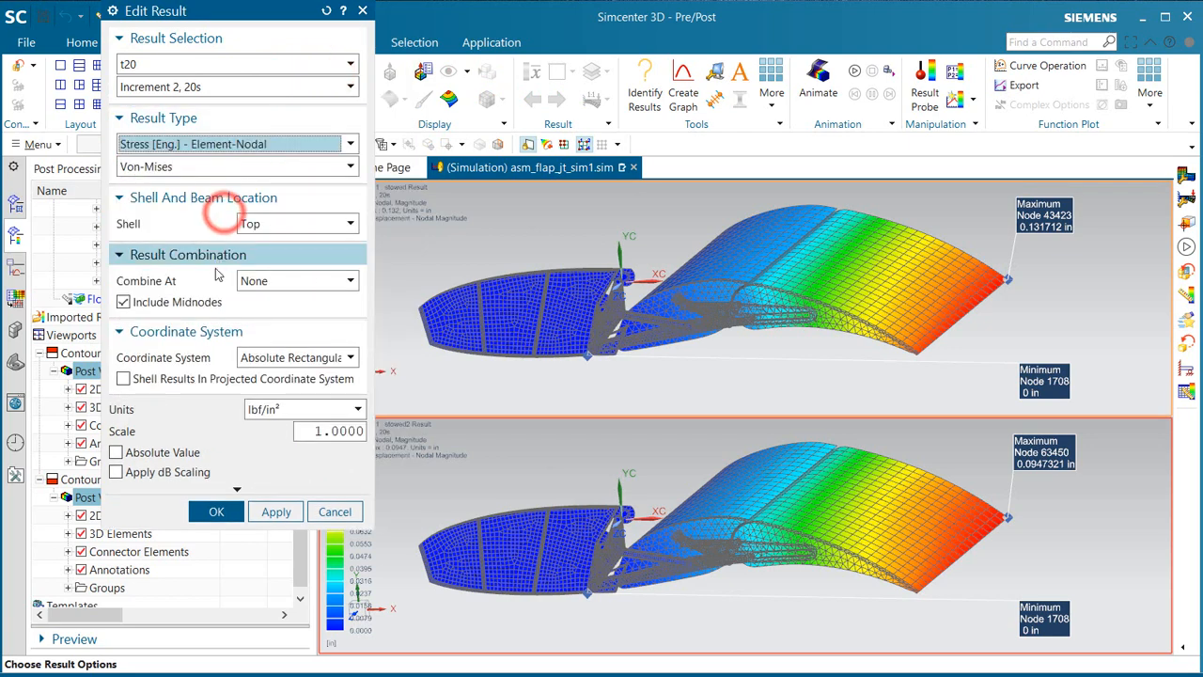
middle_click(214, 278)
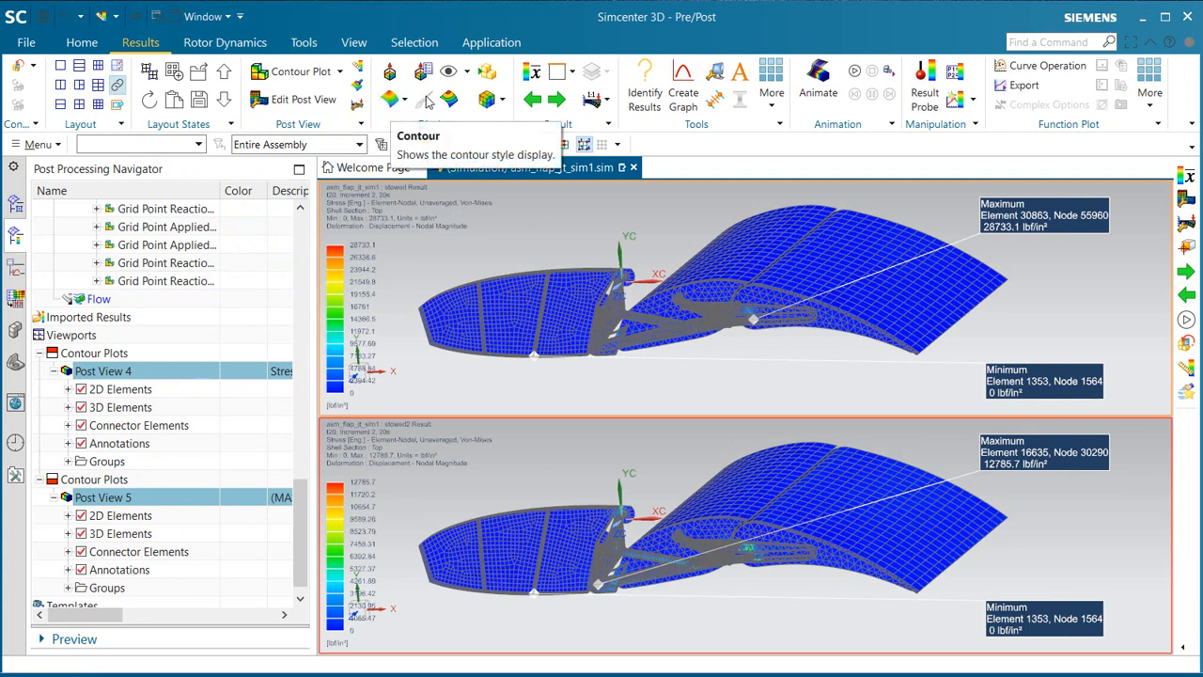
click(532, 71)
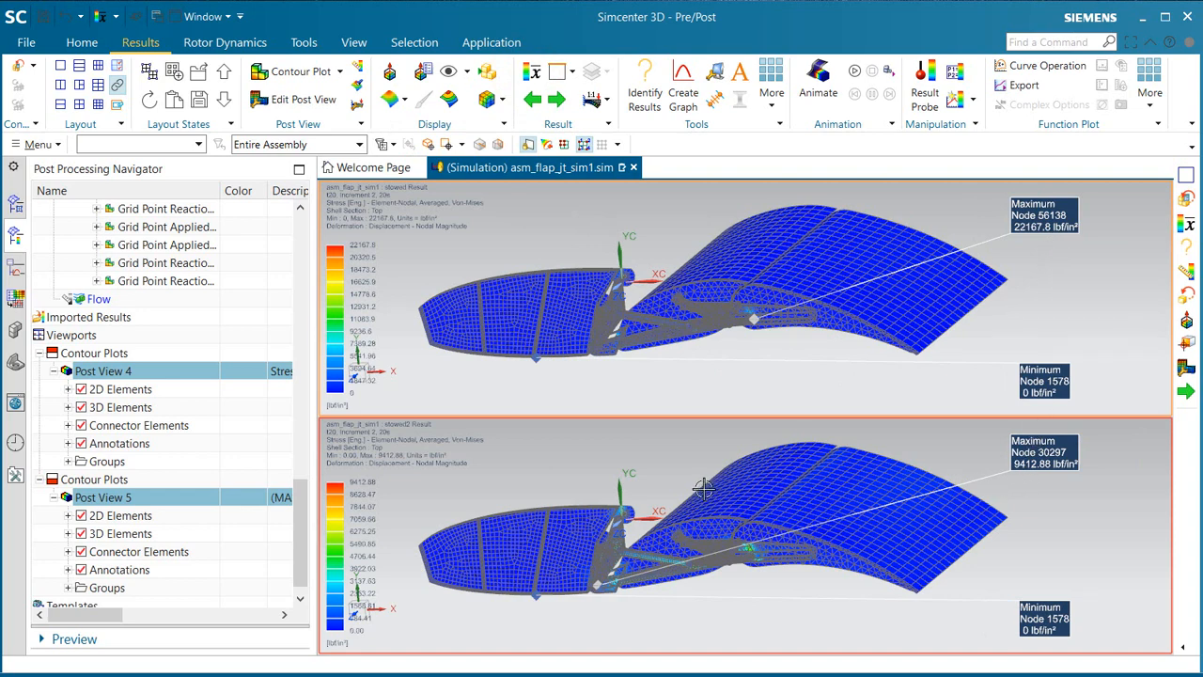
scroll(645, 586, up, 2)
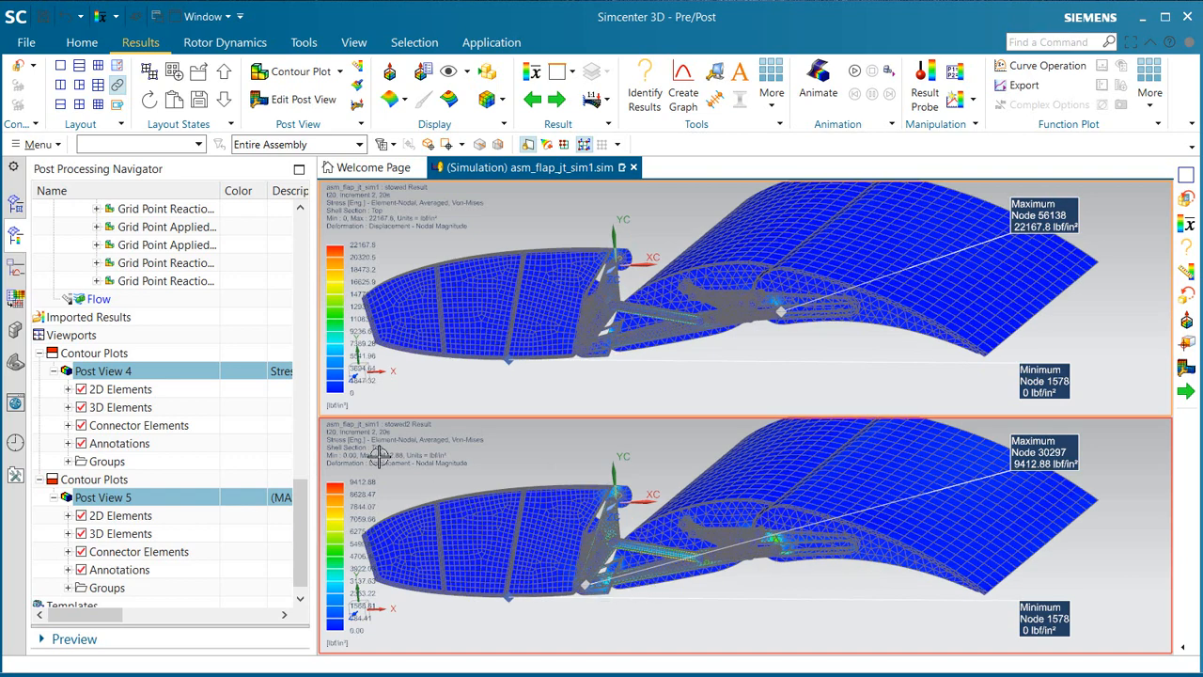
Step: Restore the single-viewport layout and return from the stress results to the simulation model
click(60, 66)
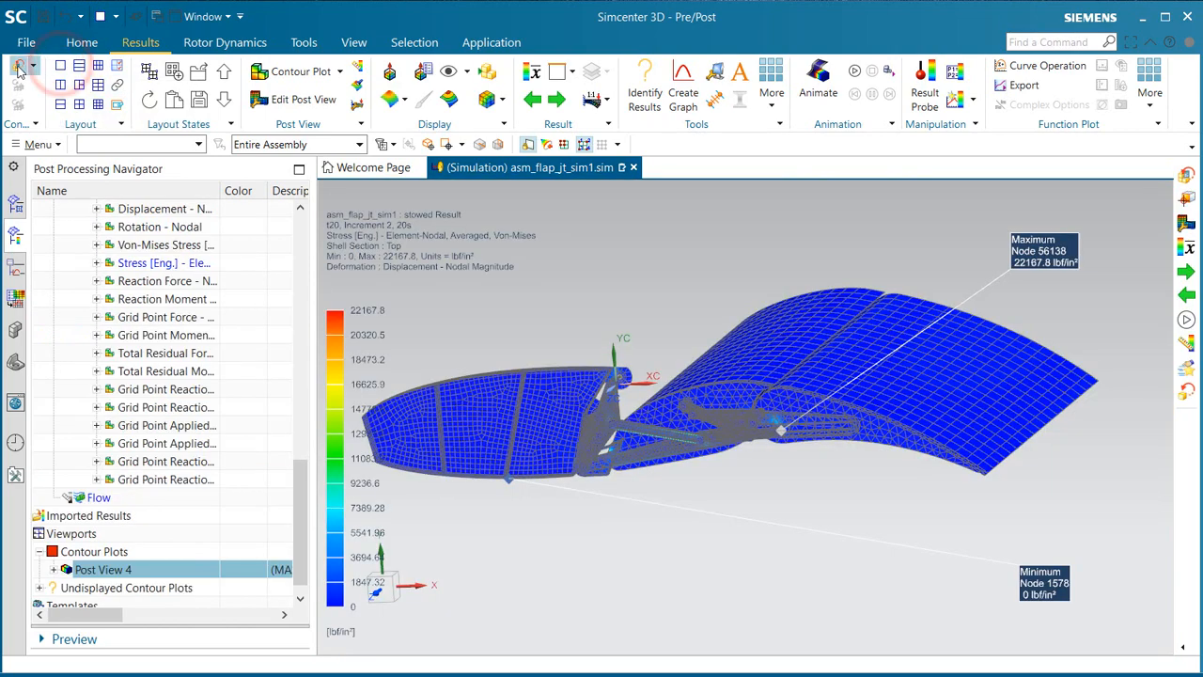
click(19, 68)
scroll(749, 439, down, 6)
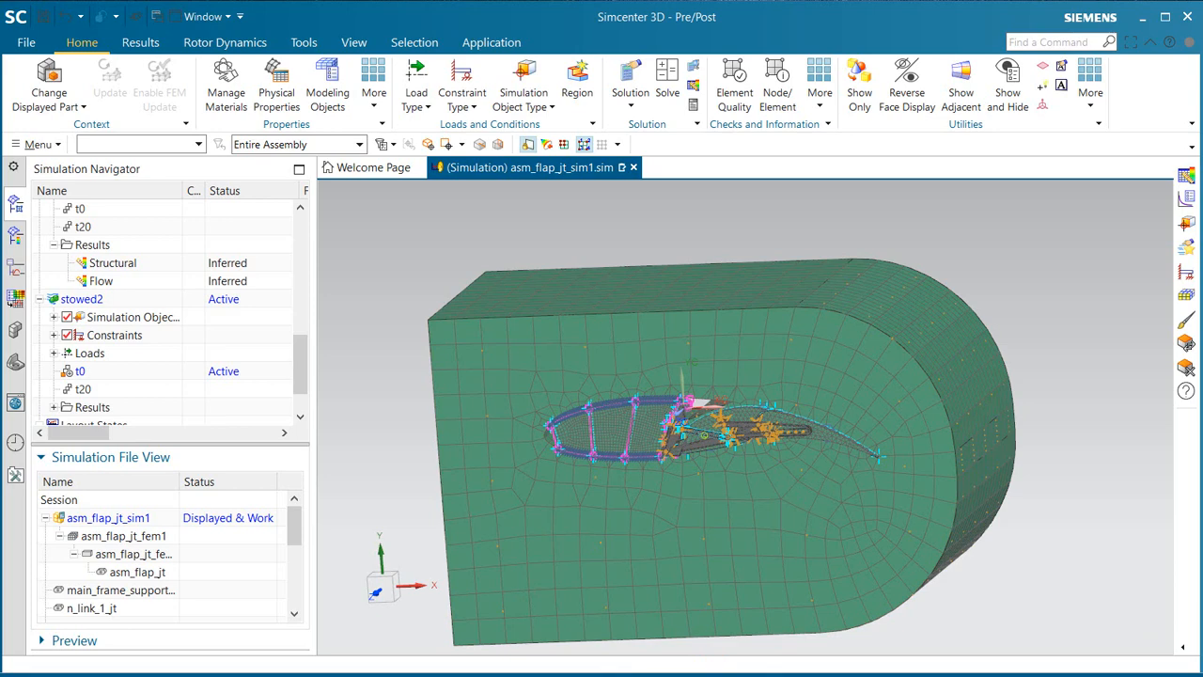
Step: Make the asm_flap_jt assembly the displayed part and switch to the Modeling application
double_click(137, 572)
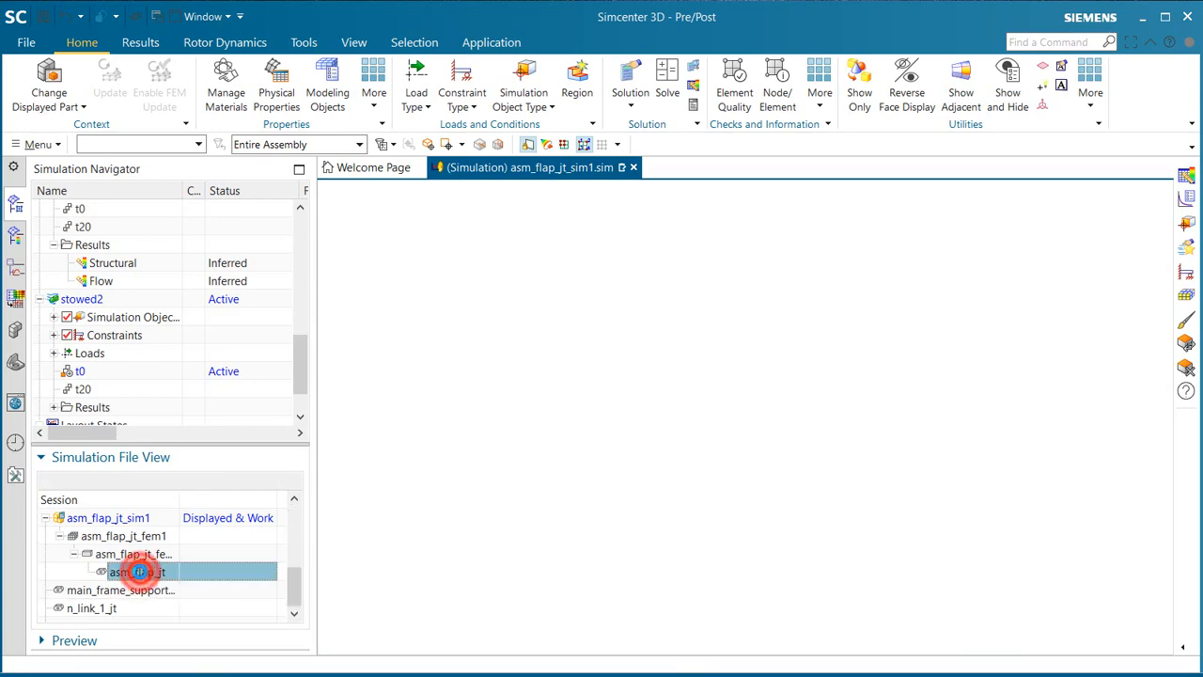
middle_drag(554, 395, 620, 461)
scroll(821, 410, up, 8)
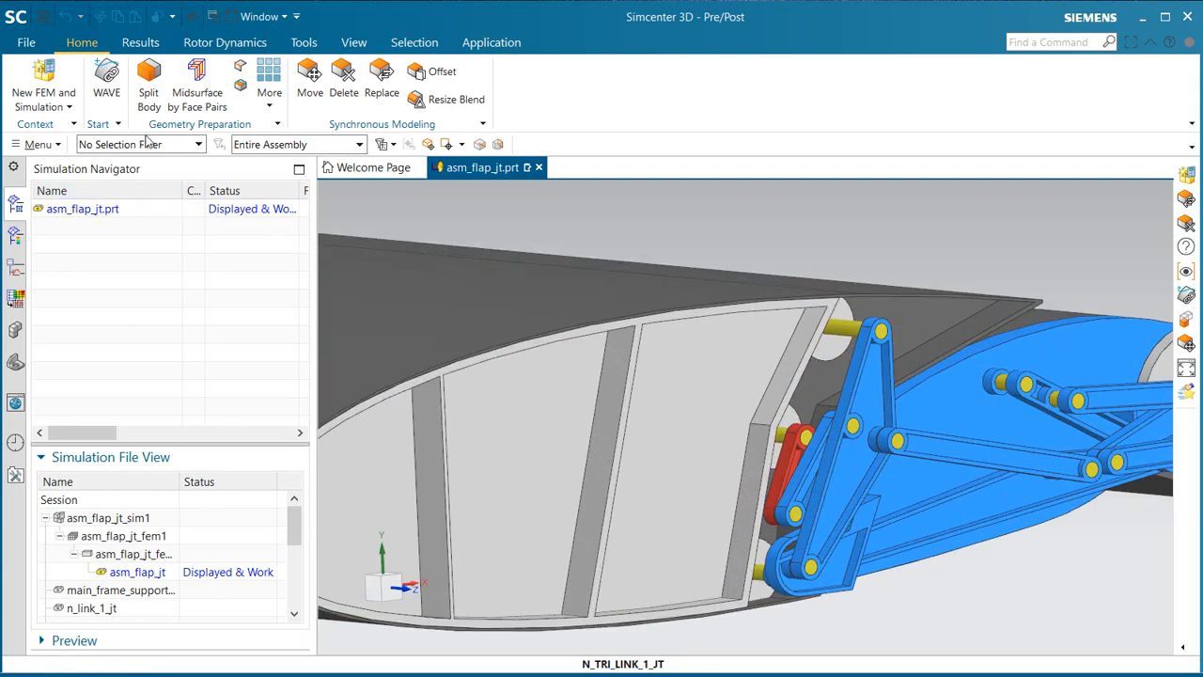
key(ctrl+m)
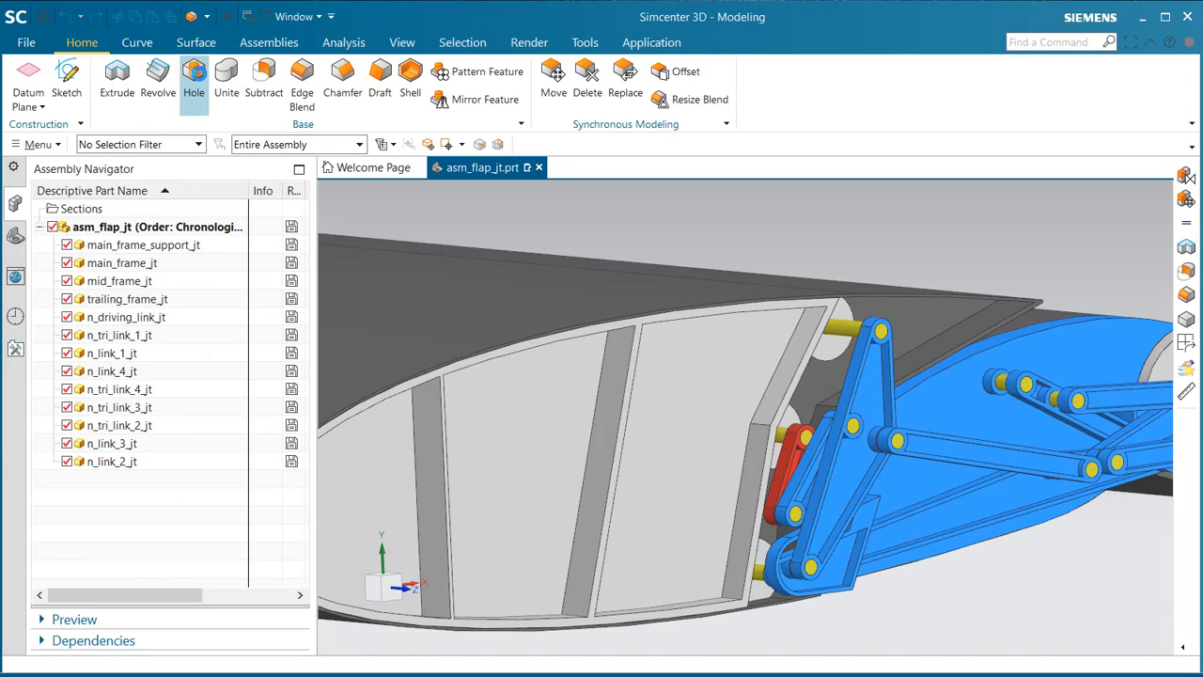
Step: Fix the main_frame_support_jt component in place with an assembly constraint
click(271, 43)
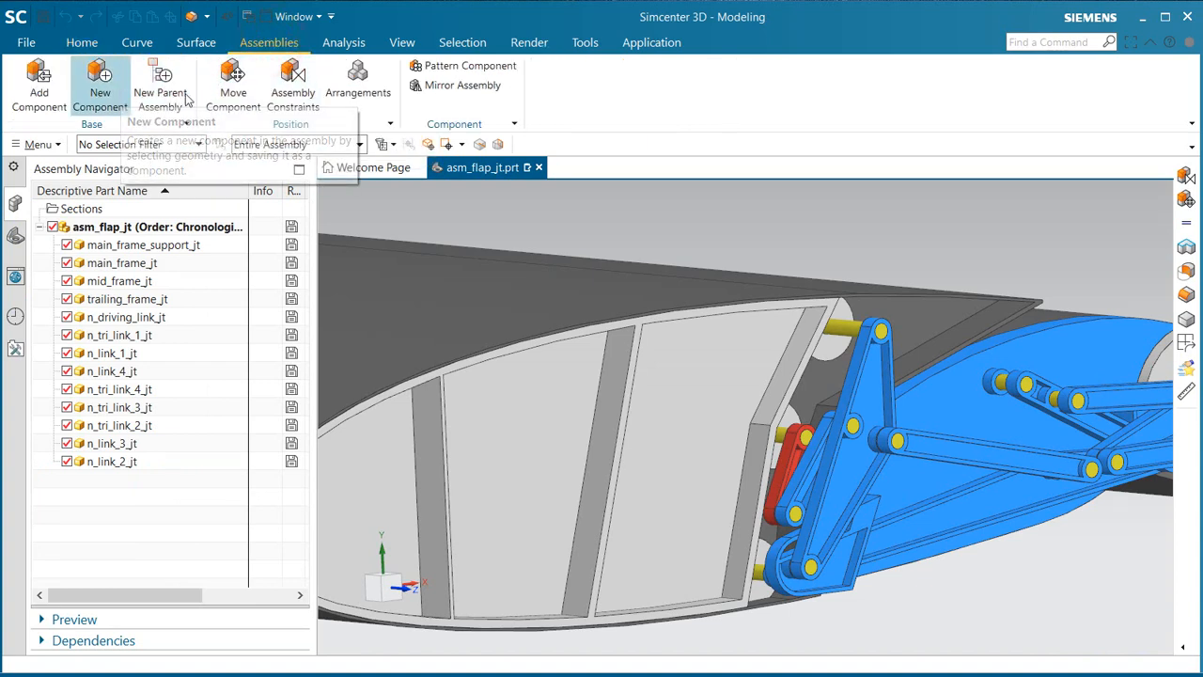
click(302, 91)
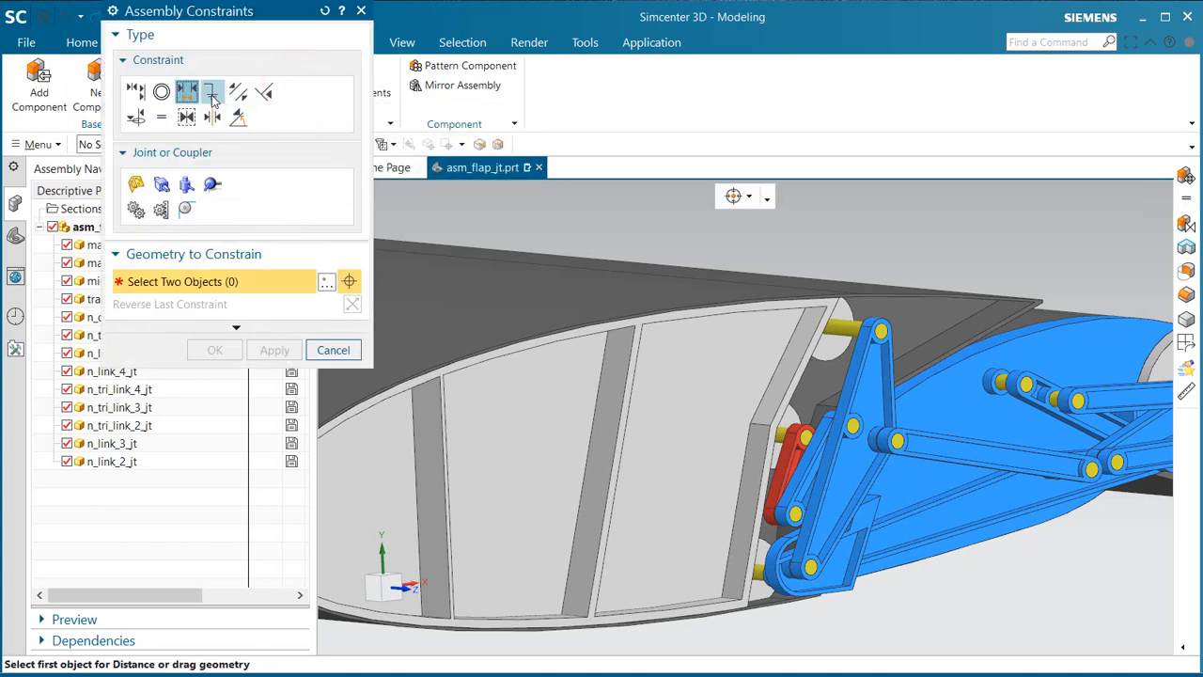
click(212, 92)
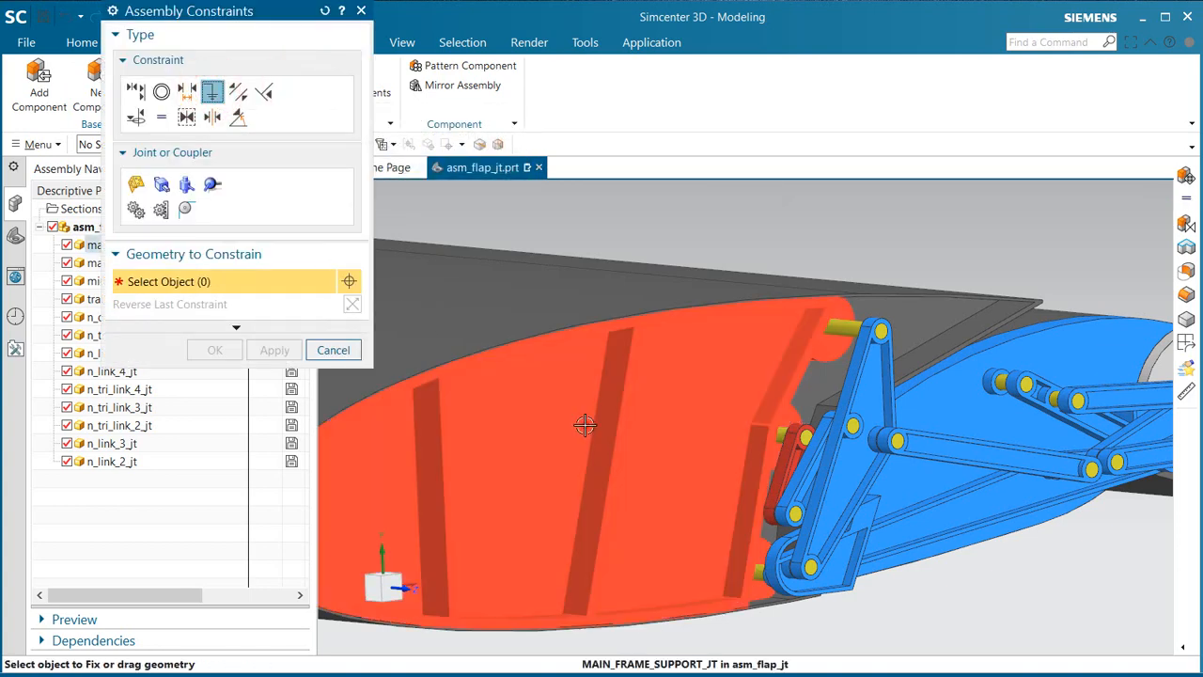
click(584, 425)
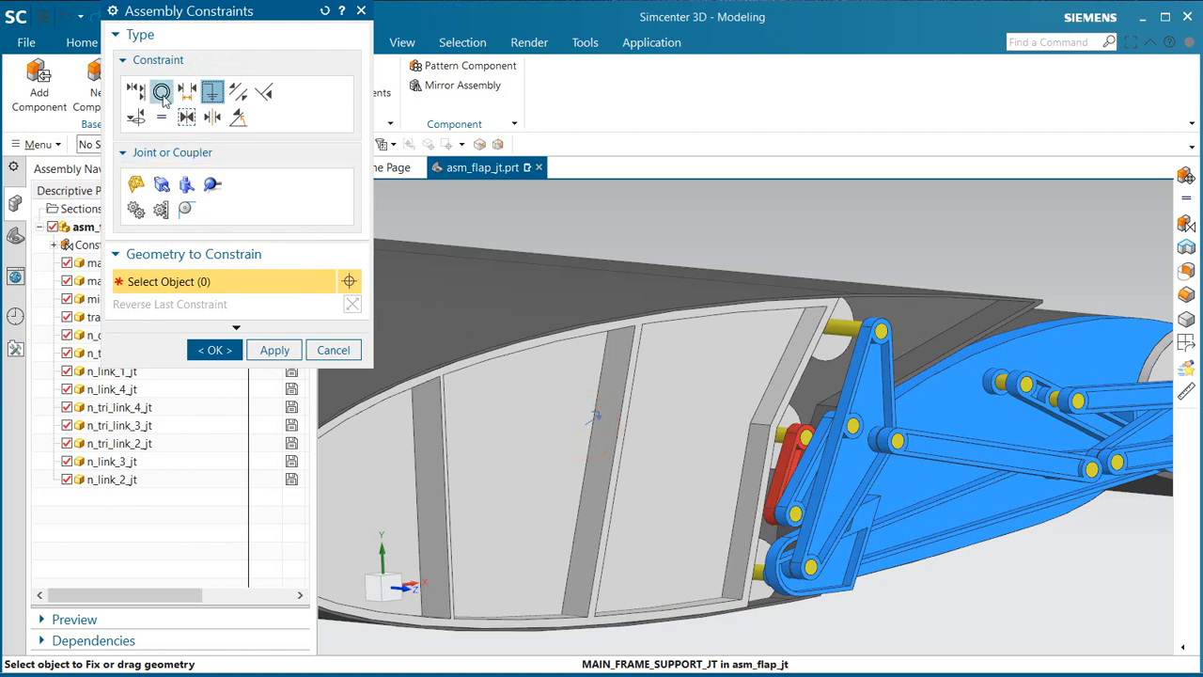
Step: Align the upper pivot of n_tri_link_1_jt with the round boss on the main frame support, using Touch/Align with Infer Center/Axis
click(134, 90)
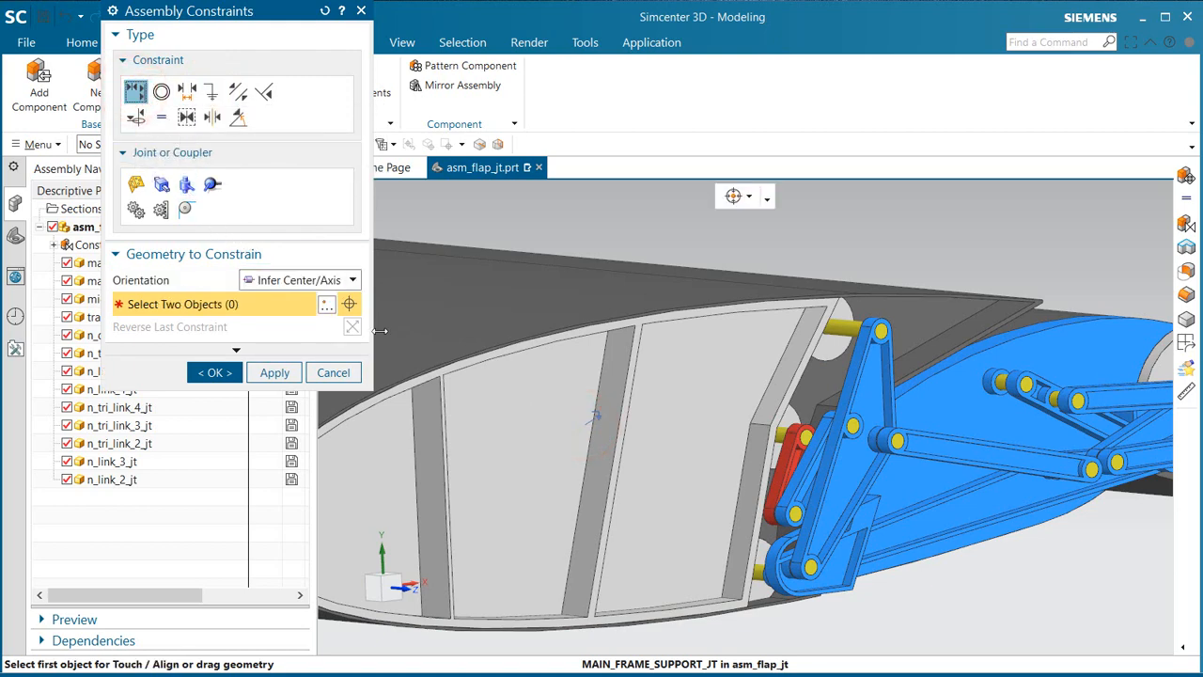
scroll(869, 379, up, 5)
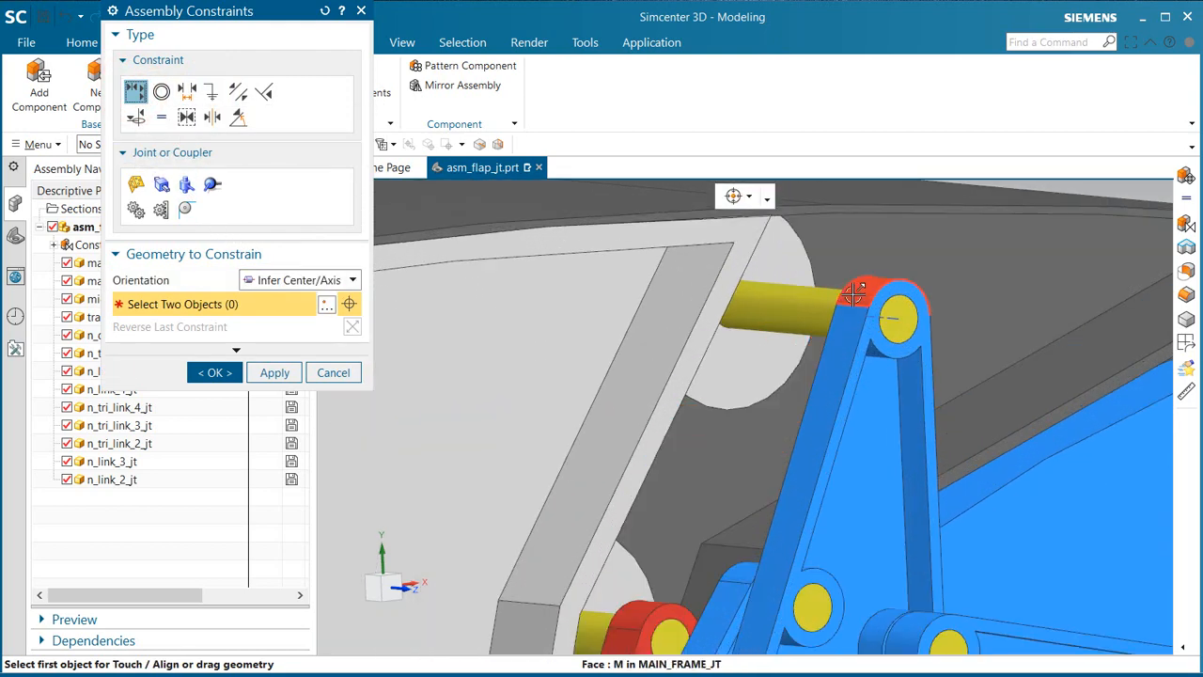
middle_drag(855, 295, 805, 303)
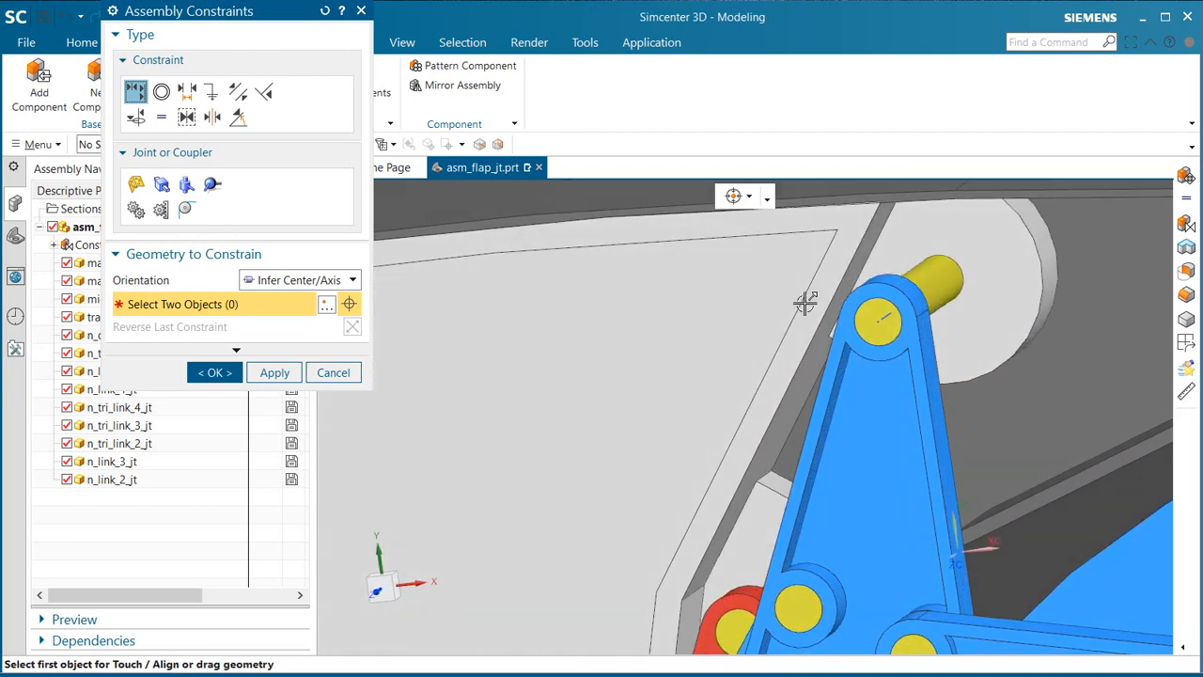
click(907, 282)
click(1048, 262)
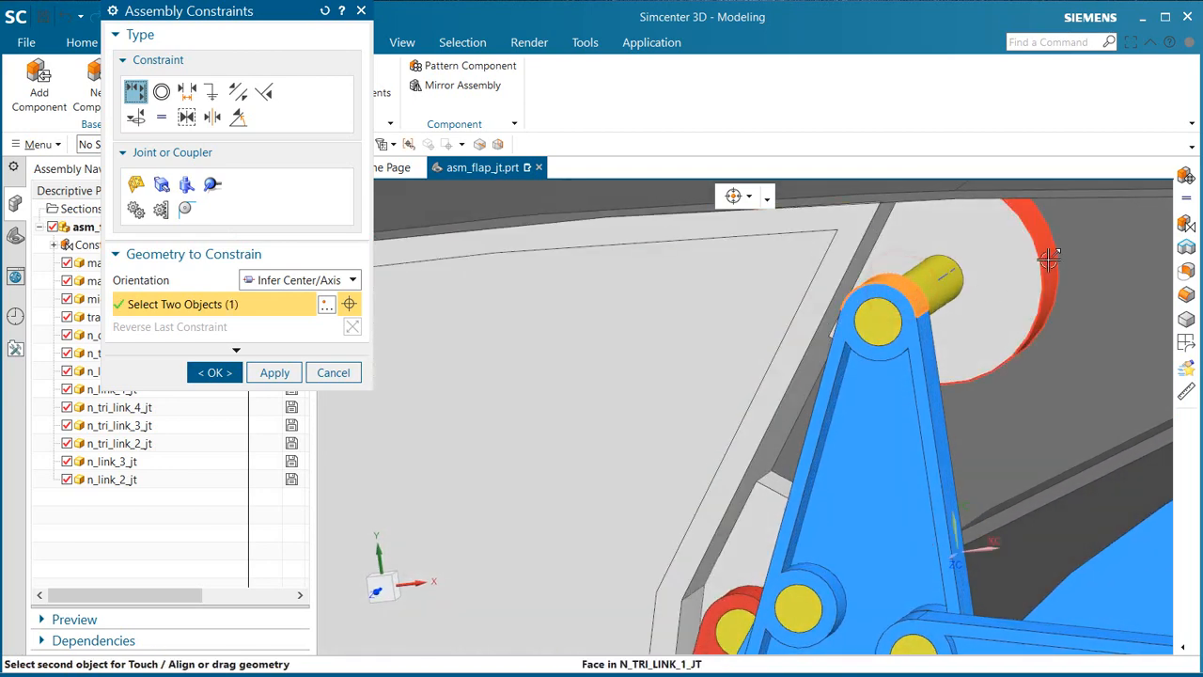
Step: Align the upper pivot of the red driving link with its rounded mounting boss on the main frame support
middle_drag(706, 521, 783, 517)
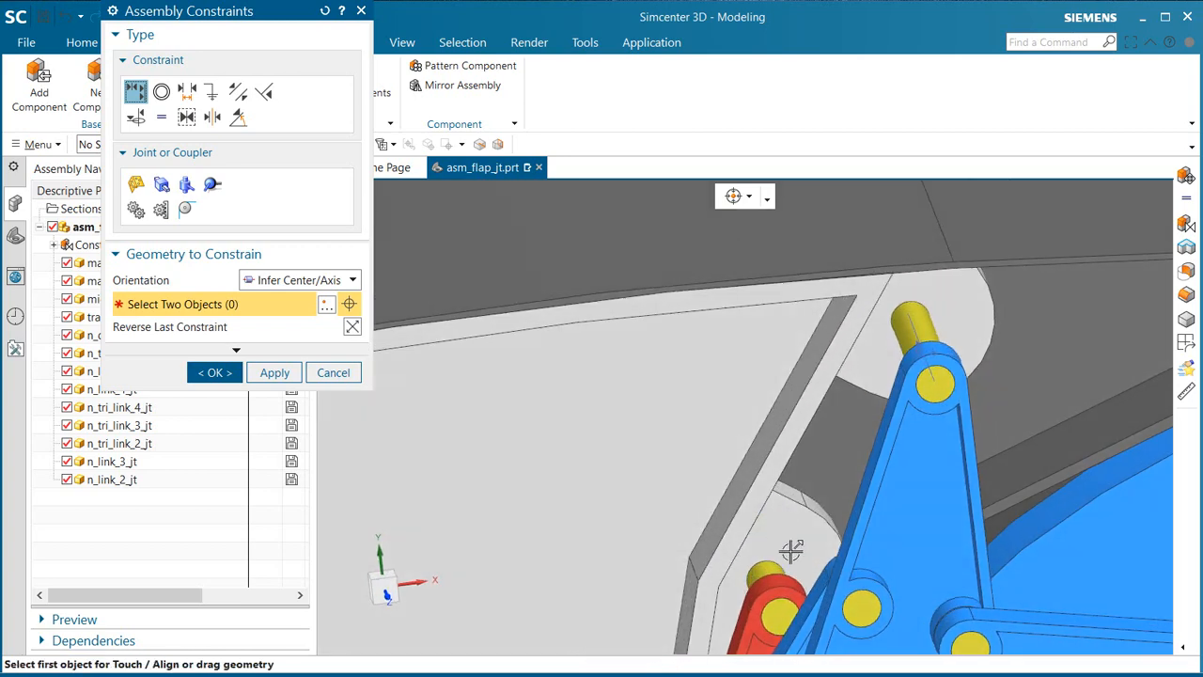
scroll(800, 586, up, 2)
click(792, 541)
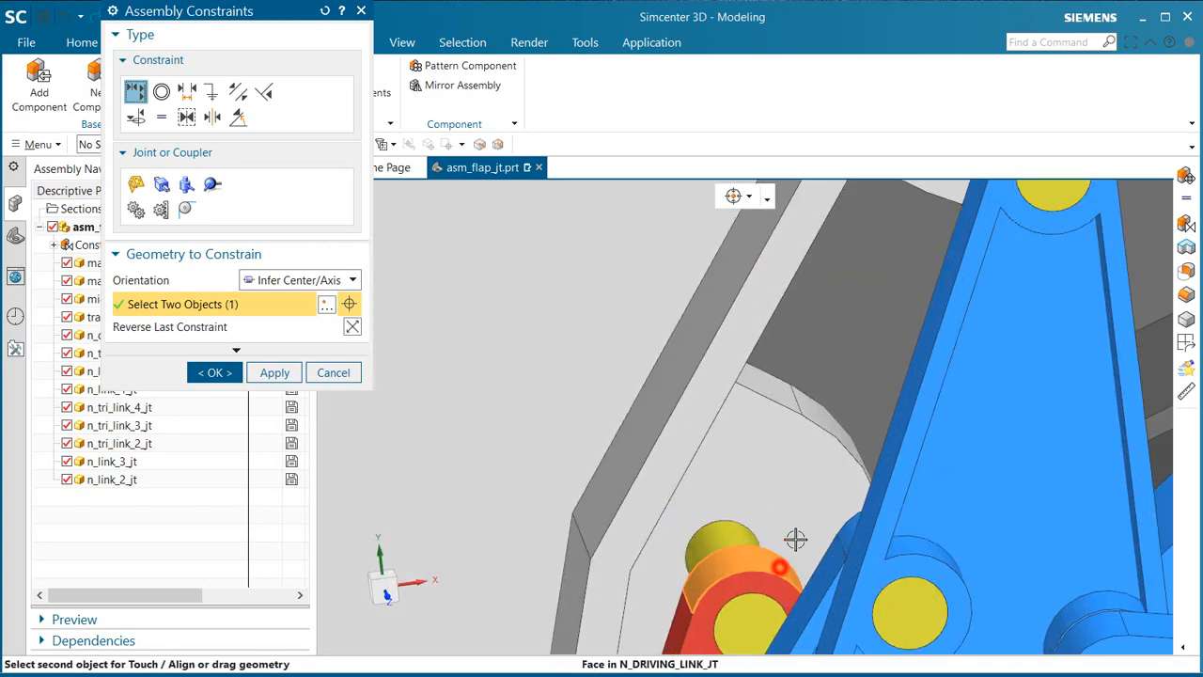
click(838, 424)
Step: Align the lower pivot of n_tri_link_4_jt with the matching rounded face on the main frame support
scroll(823, 325, down, 5)
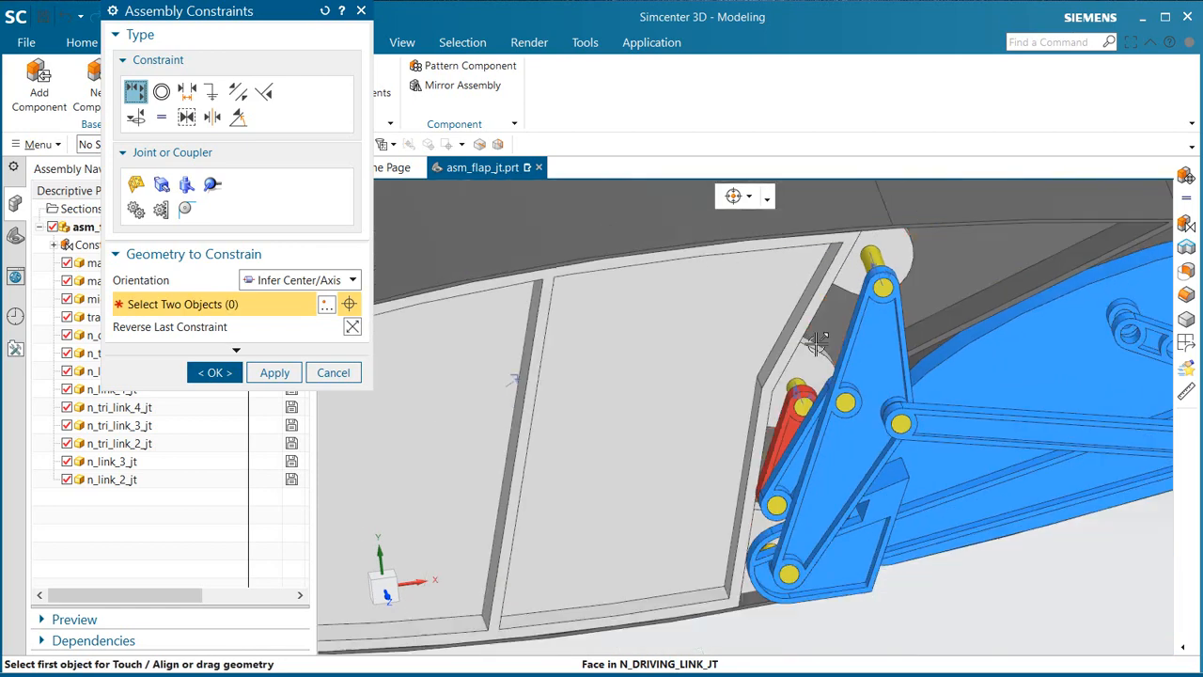
scroll(766, 606, up, 3)
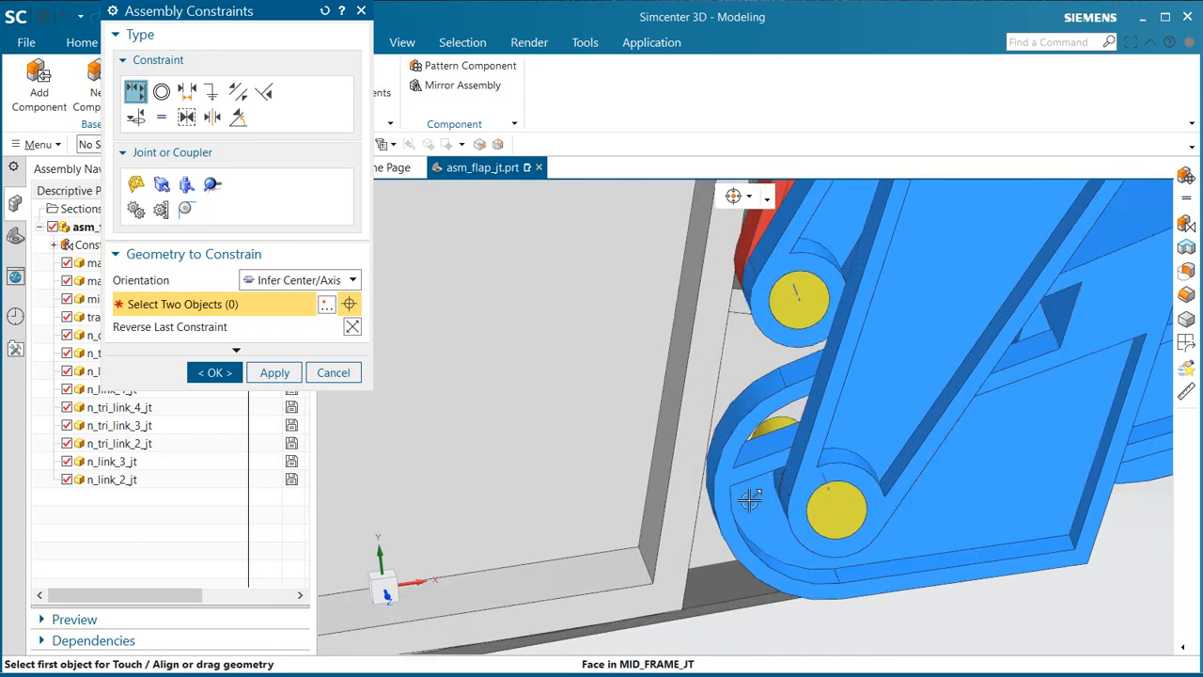
middle_drag(765, 499, 743, 483)
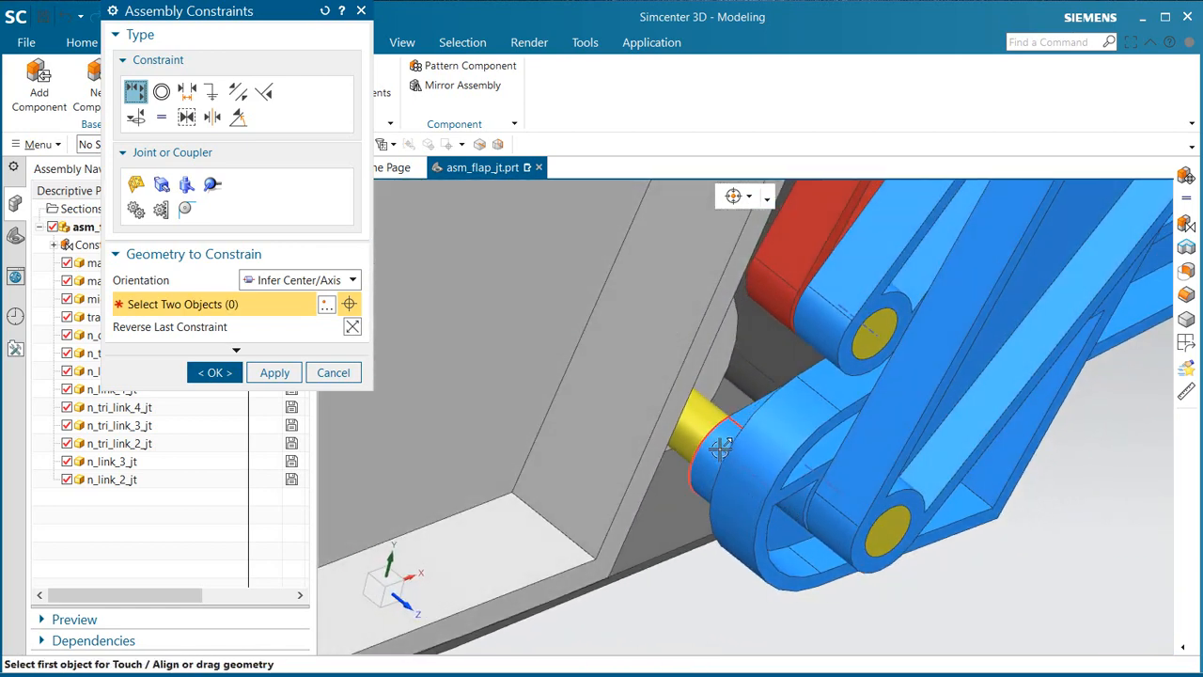
click(712, 448)
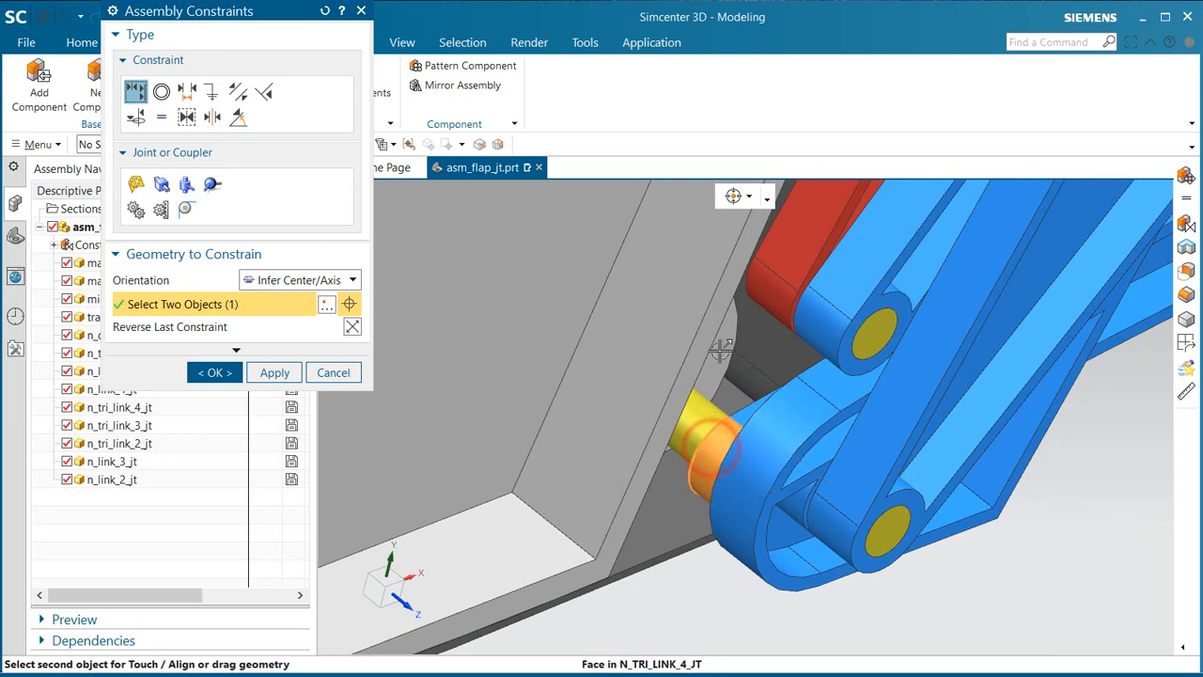
middle_drag(726, 353, 651, 368)
click(612, 278)
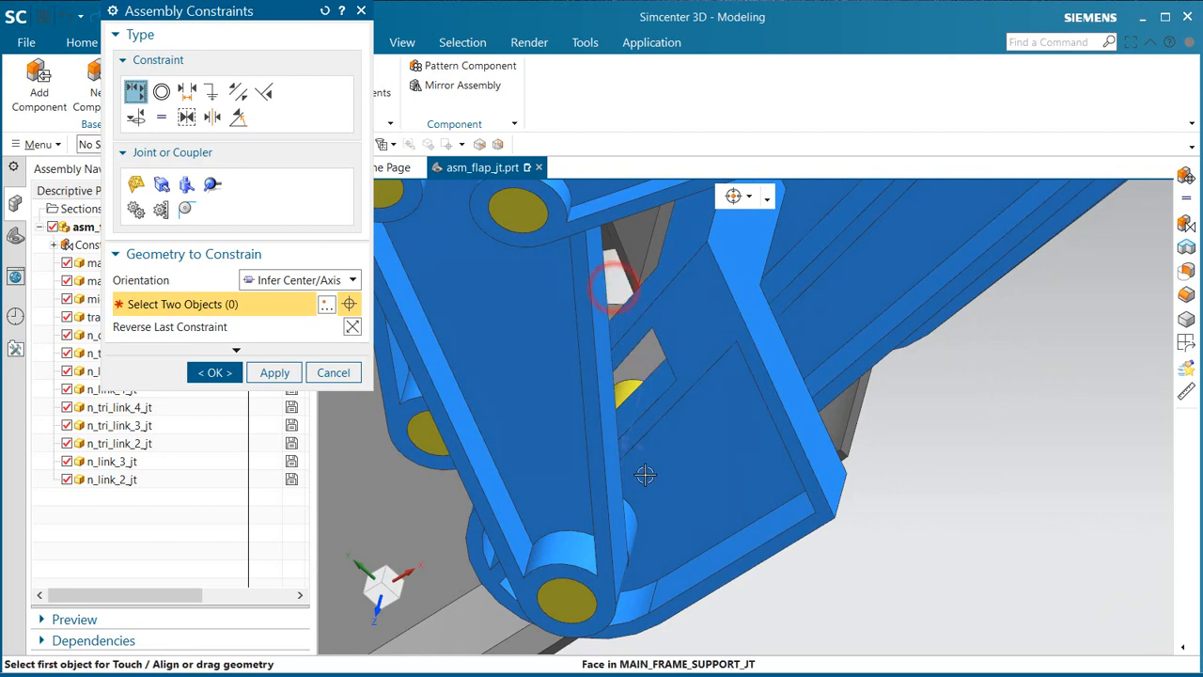
Step: Align n_tri_link_1_jt's lower pivot with the cylindrical face behind it, and the driving link's lower pivot with its adjoining blue link
middle_drag(645, 558, 676, 500)
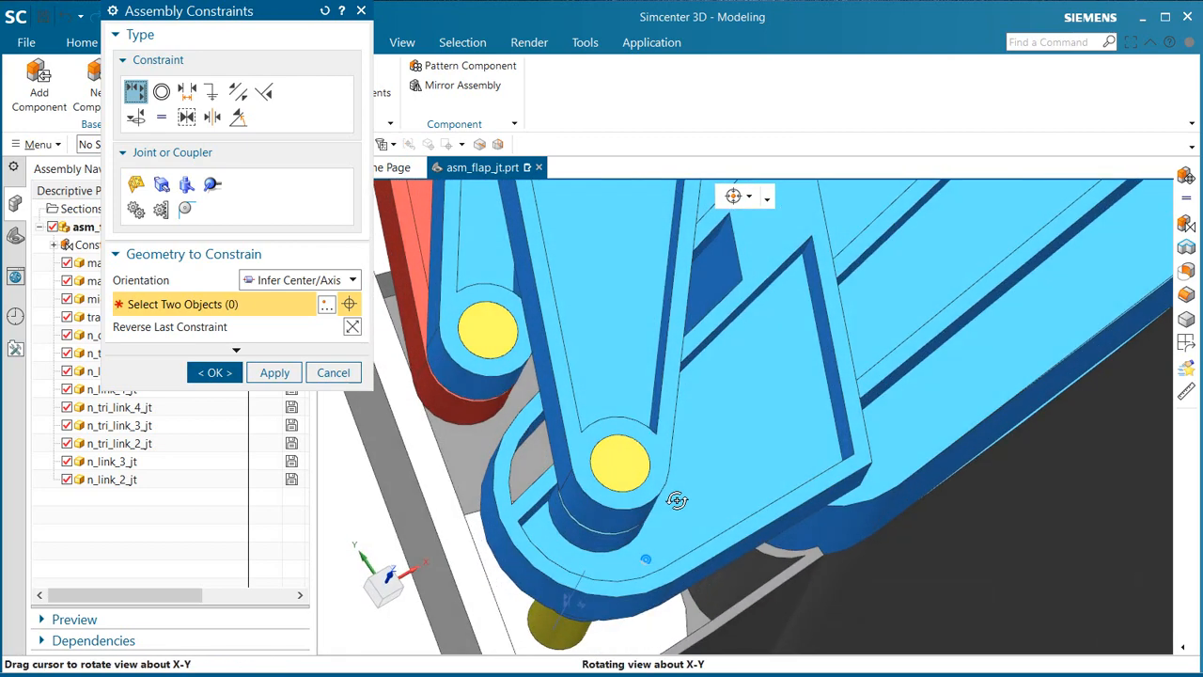
click(608, 511)
click(593, 542)
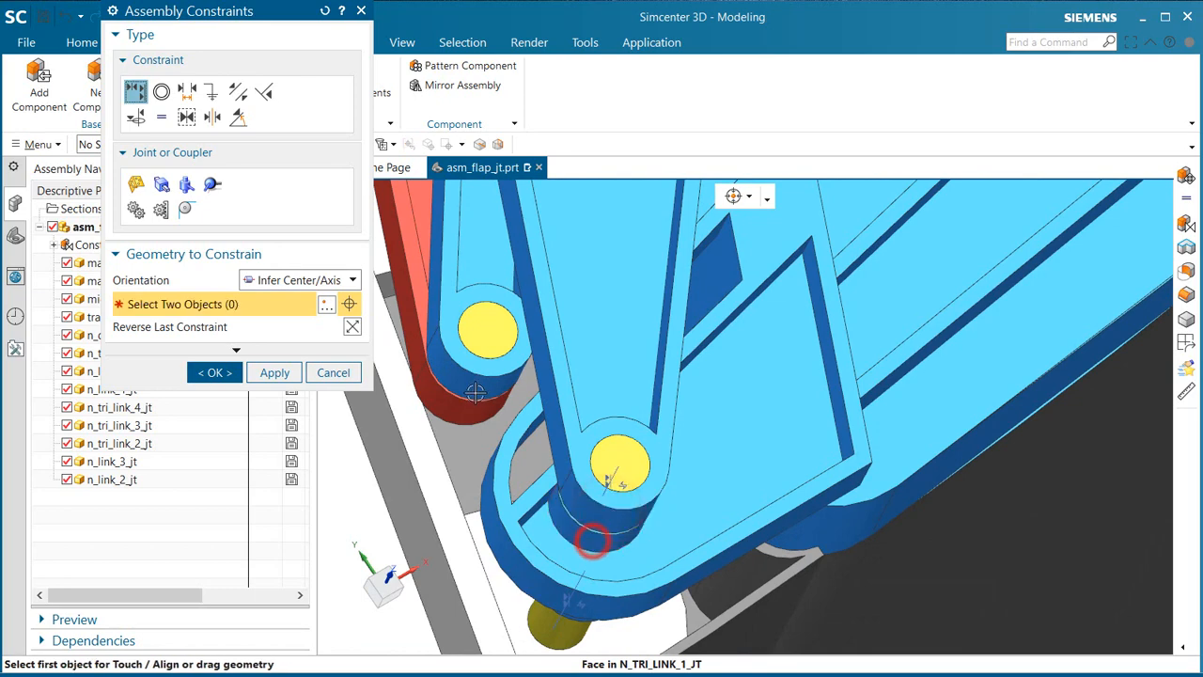
click(474, 390)
click(462, 409)
Step: Align n_tri_link_1_jt's middle pivot with the short link behind it, and its outer pivot with the near end of n_link_4_jt
middle_drag(462, 409, 666, 587)
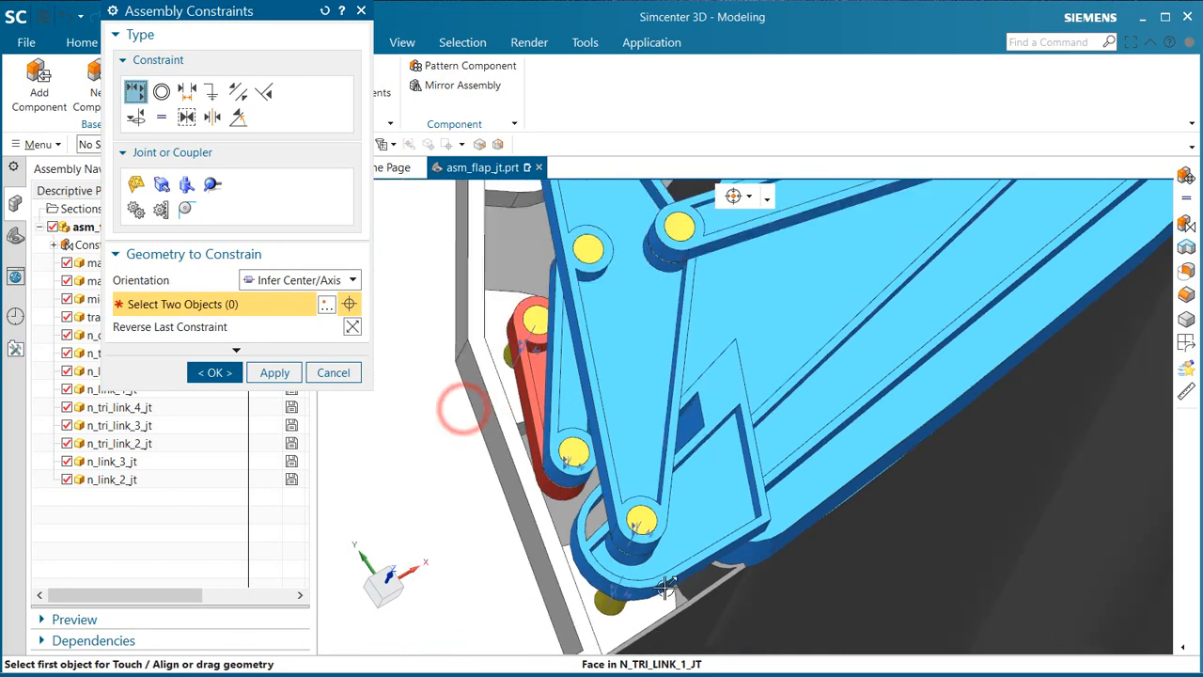
scroll(665, 587, down, 3)
scroll(618, 430, up, 5)
scroll(635, 427, up, 4)
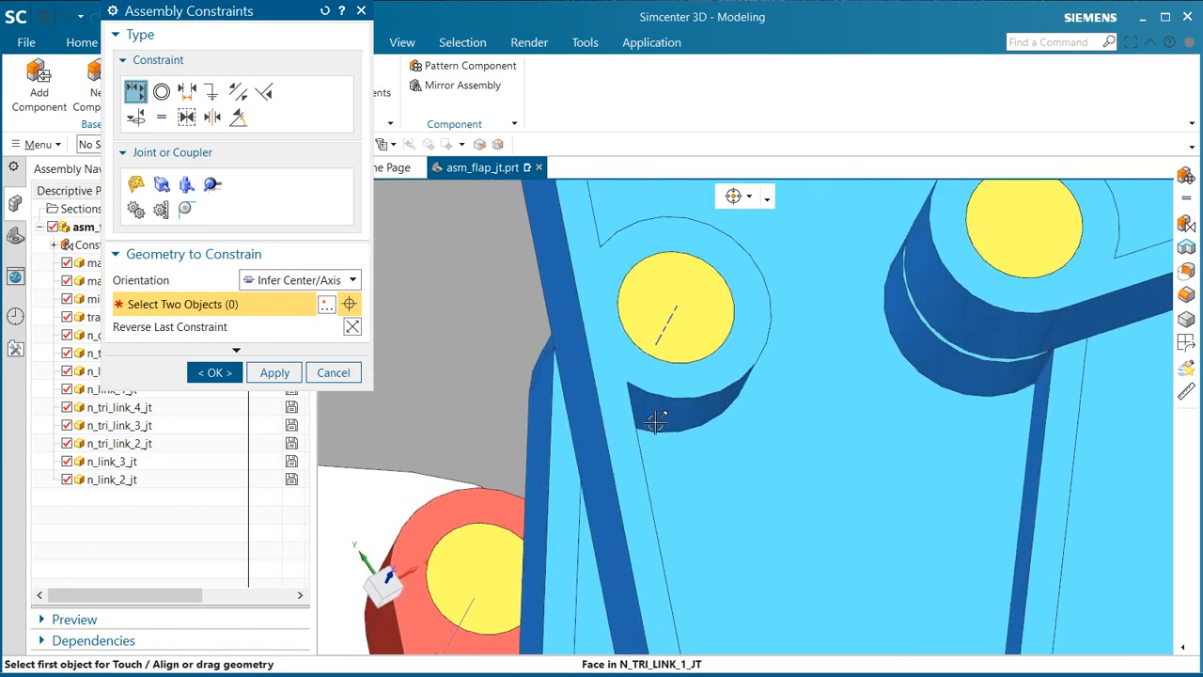
click(657, 422)
click(545, 354)
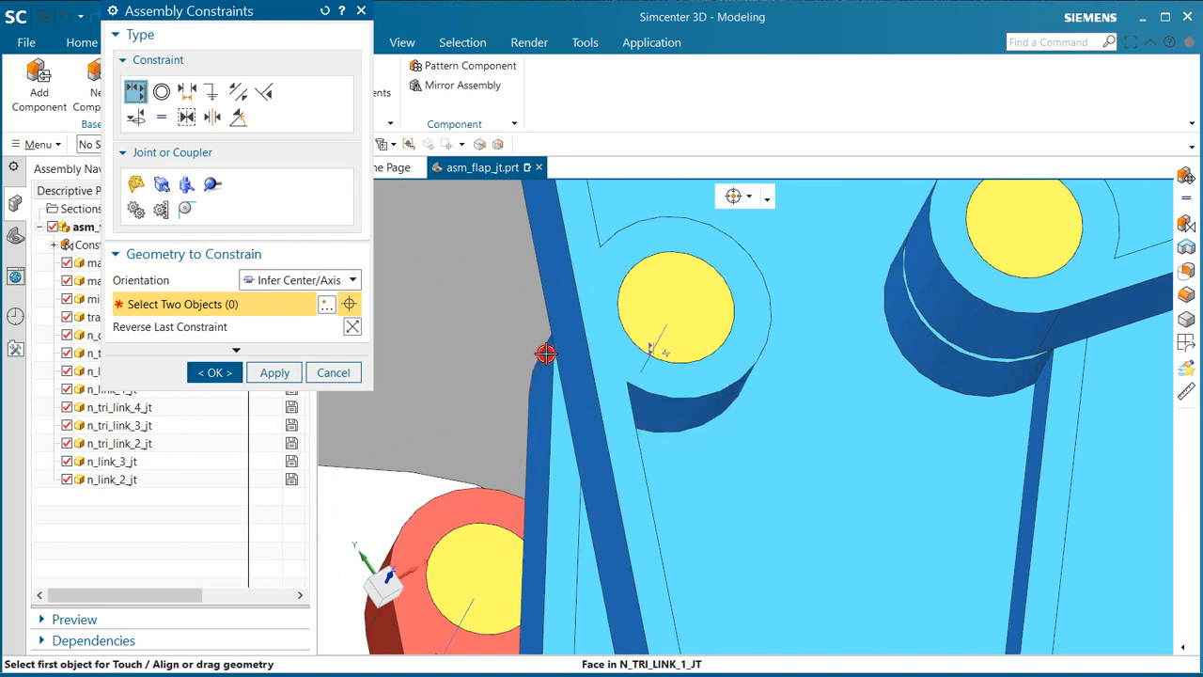
click(948, 304)
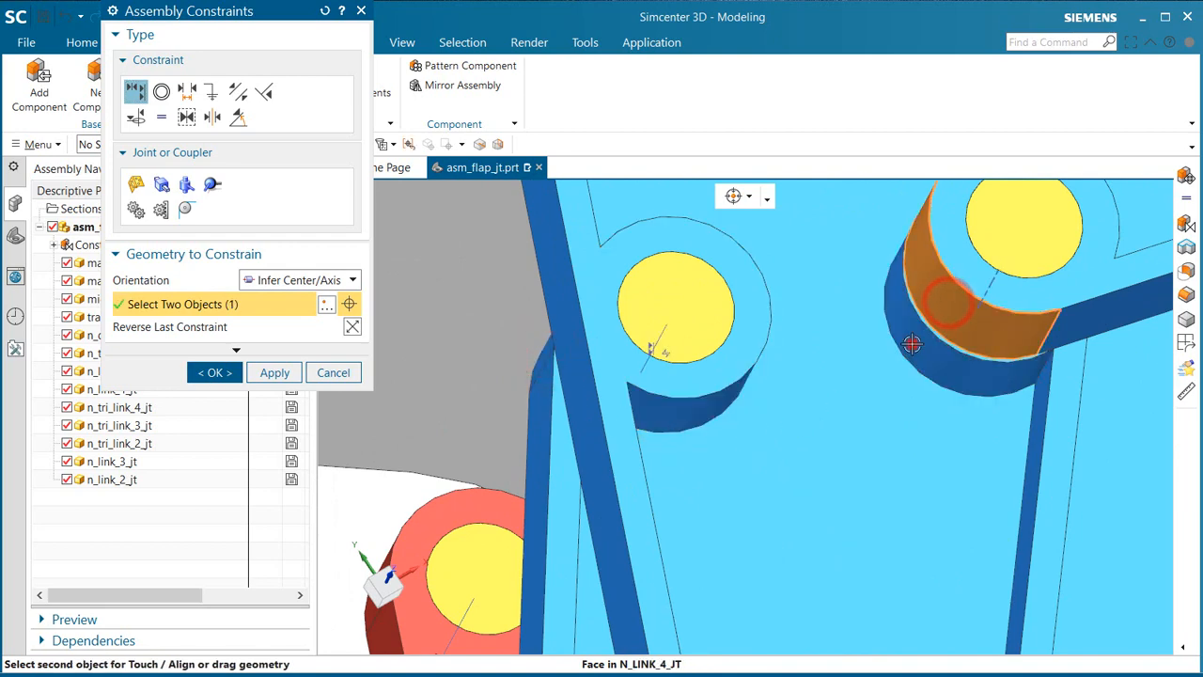
click(912, 346)
Step: Align the far end of n_link_4_jt with the boss beneath it, and the near end of n_link_2_jt with its adjoining pivot face
scroll(869, 596, down, 4)
scroll(846, 460, down, 2)
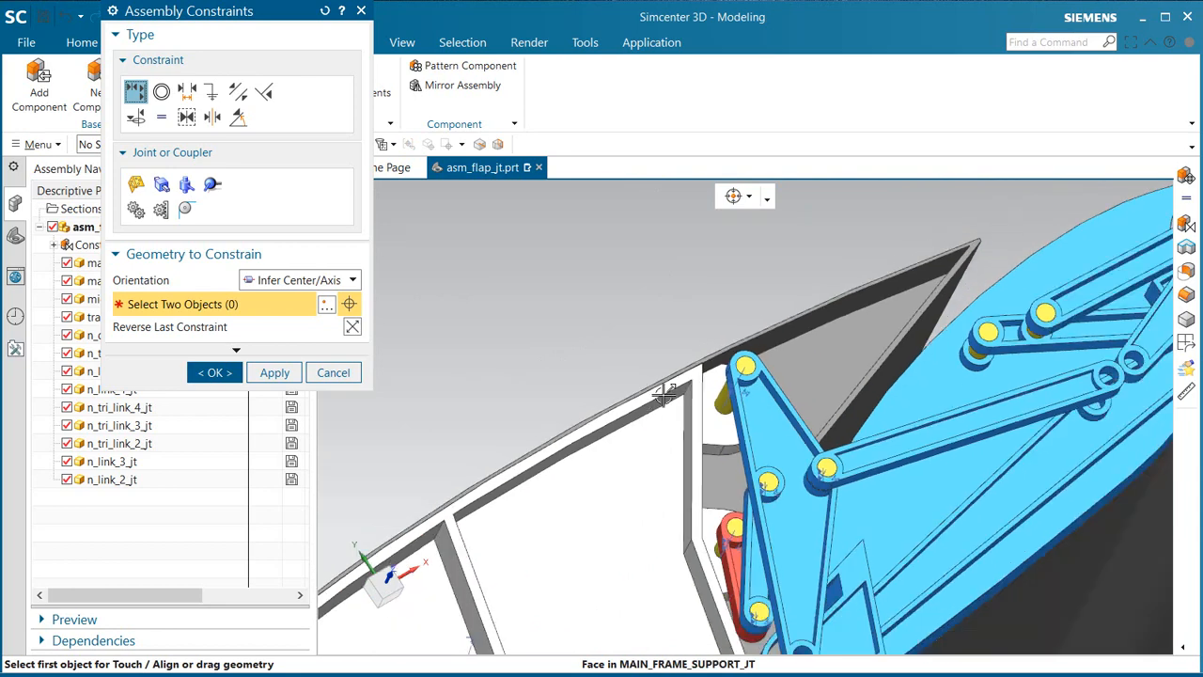
scroll(884, 429, up, 5)
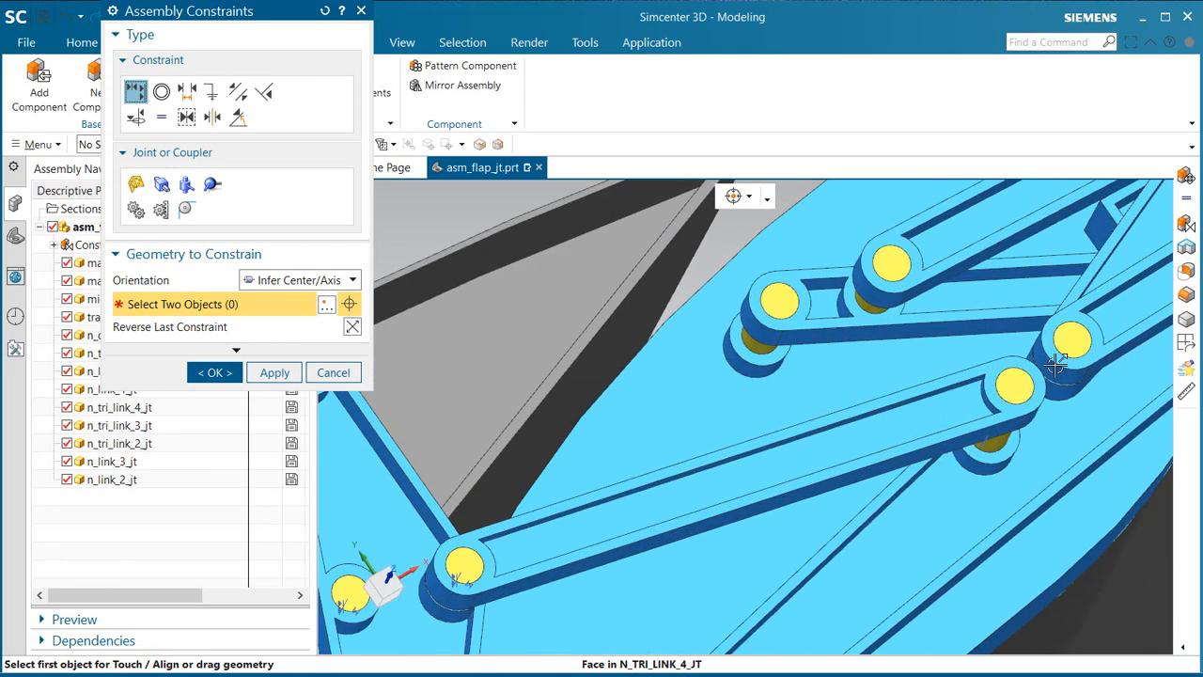
scroll(1014, 291, up, 1)
scroll(949, 414, down, 1)
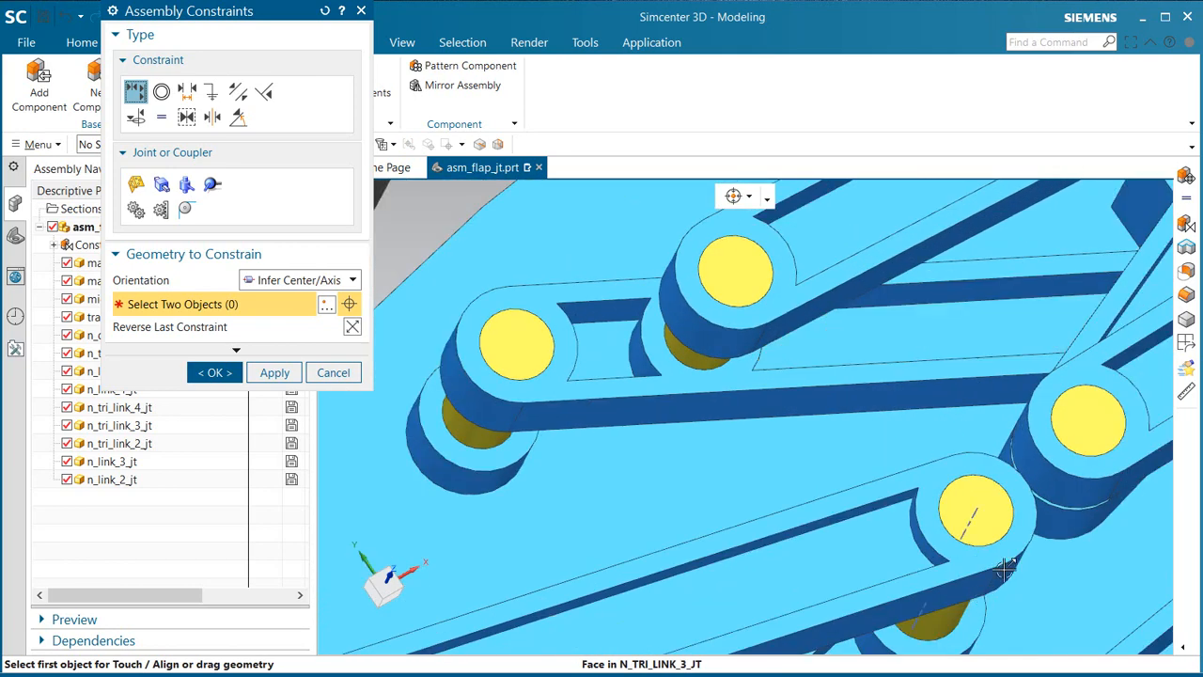
click(1008, 567)
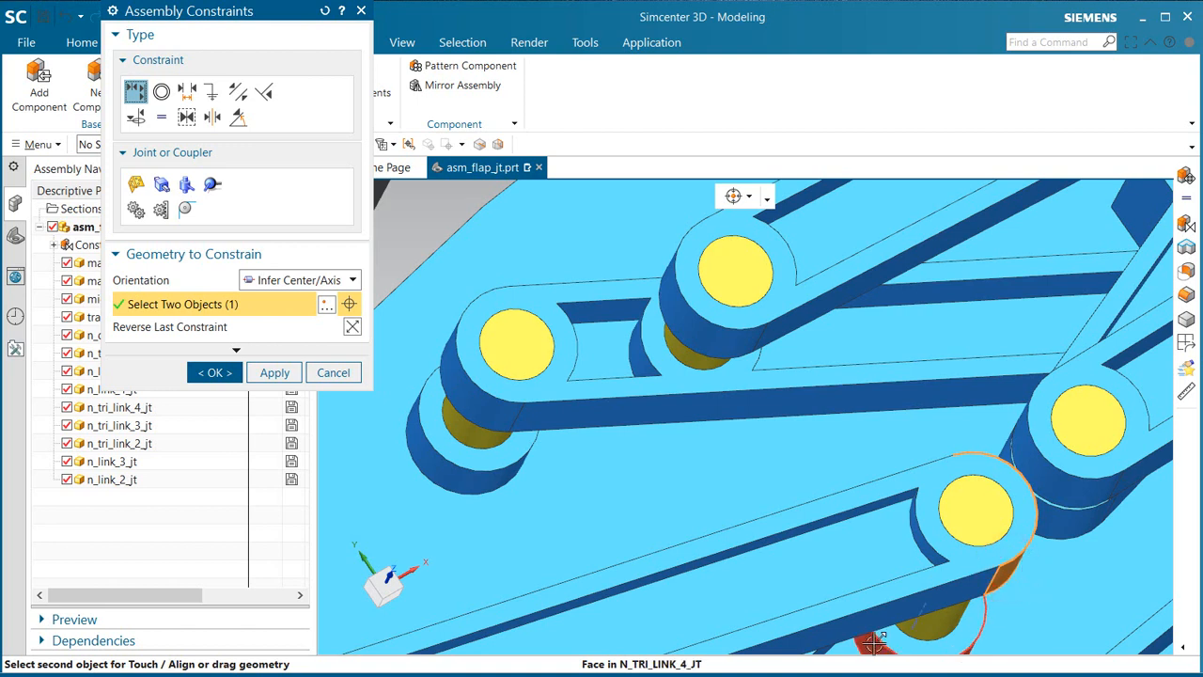
click(1068, 524)
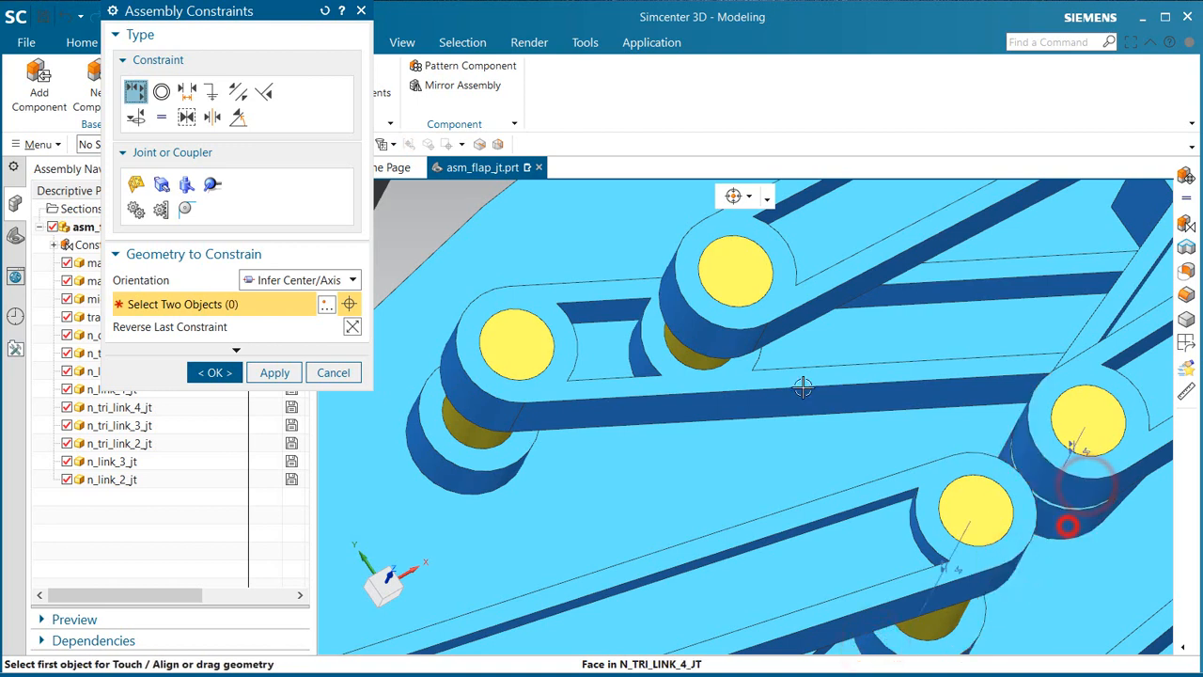
Step: Align the near end of n_link_3_jt and the neighbouring triangular link's end pivot with the cylindrical bosses beneath them
click(700, 305)
click(639, 358)
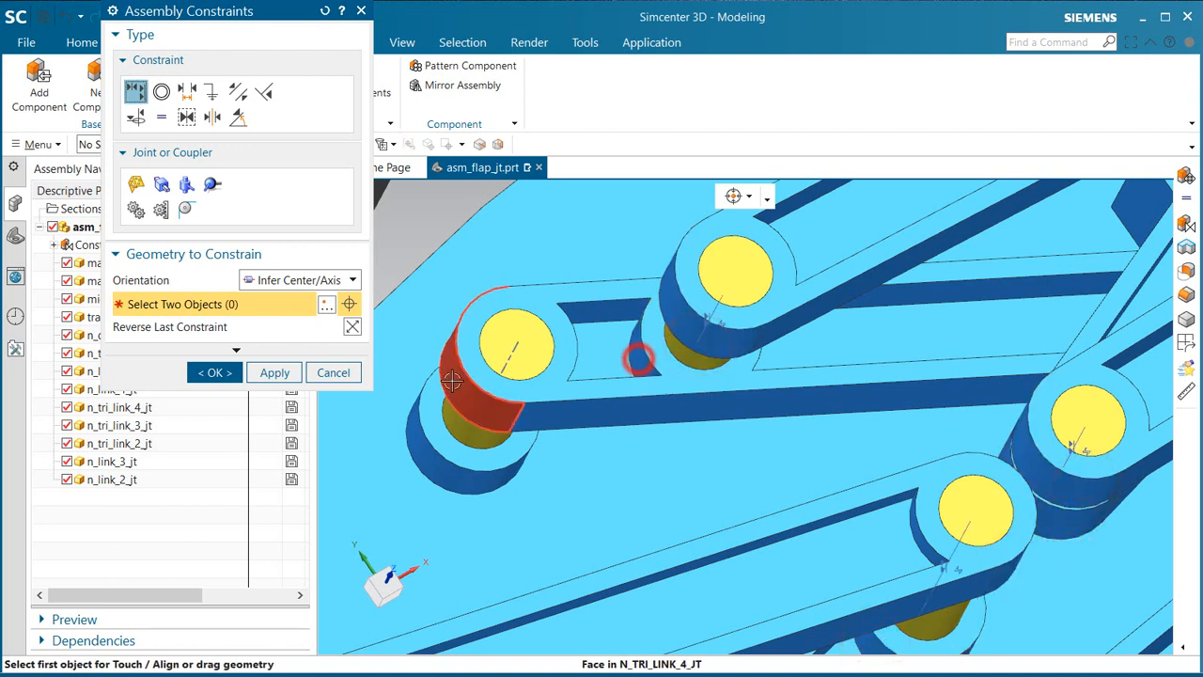
click(452, 380)
click(416, 456)
Step: Align the triangular link's far pivot, below n_link_2_jt, with the coaxial cylindrical face directly behind it
scroll(395, 484, down, 3)
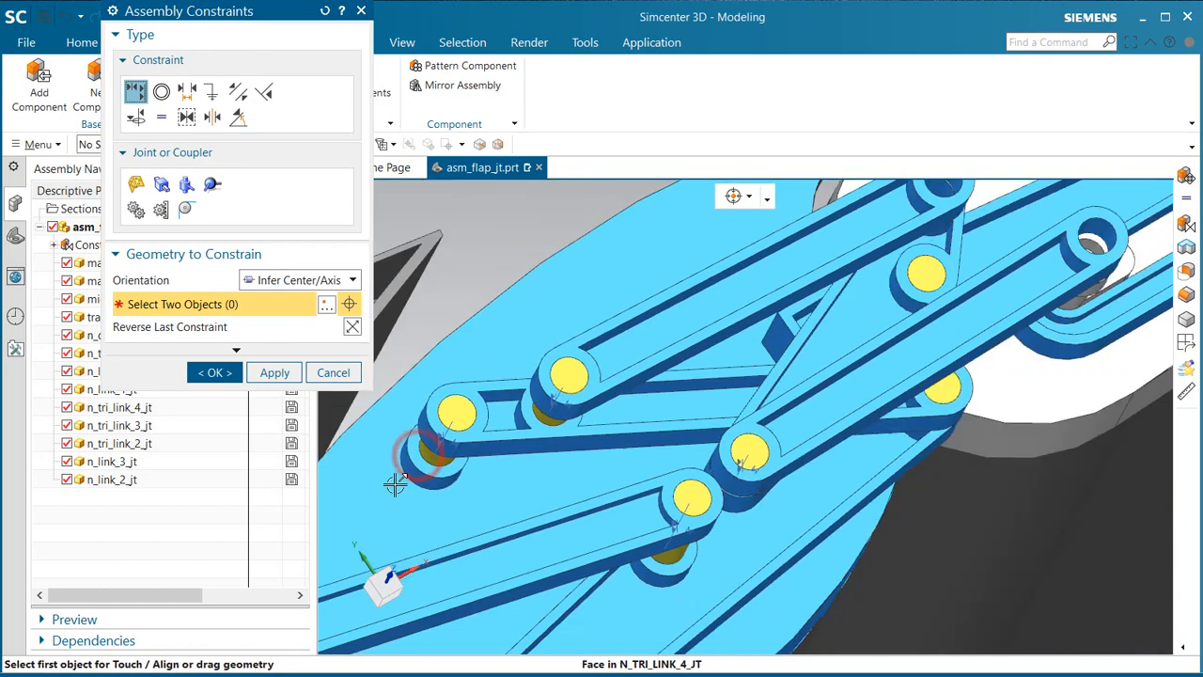
scroll(789, 493, up, 3)
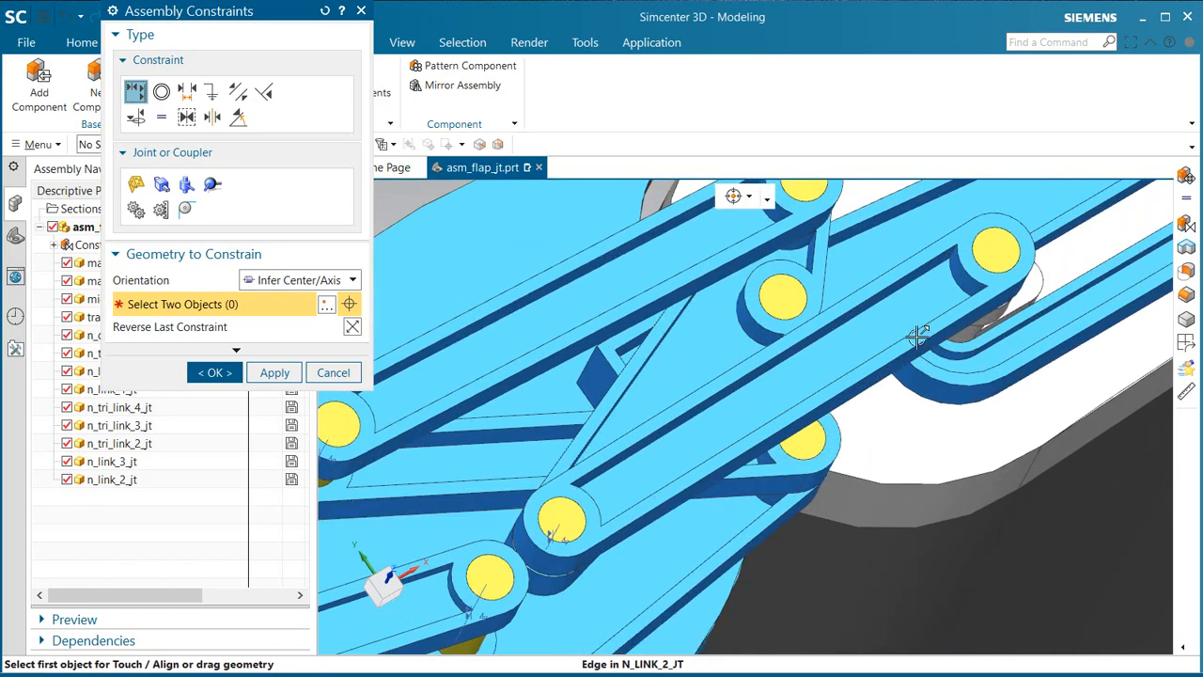
middle_drag(799, 448, 886, 438)
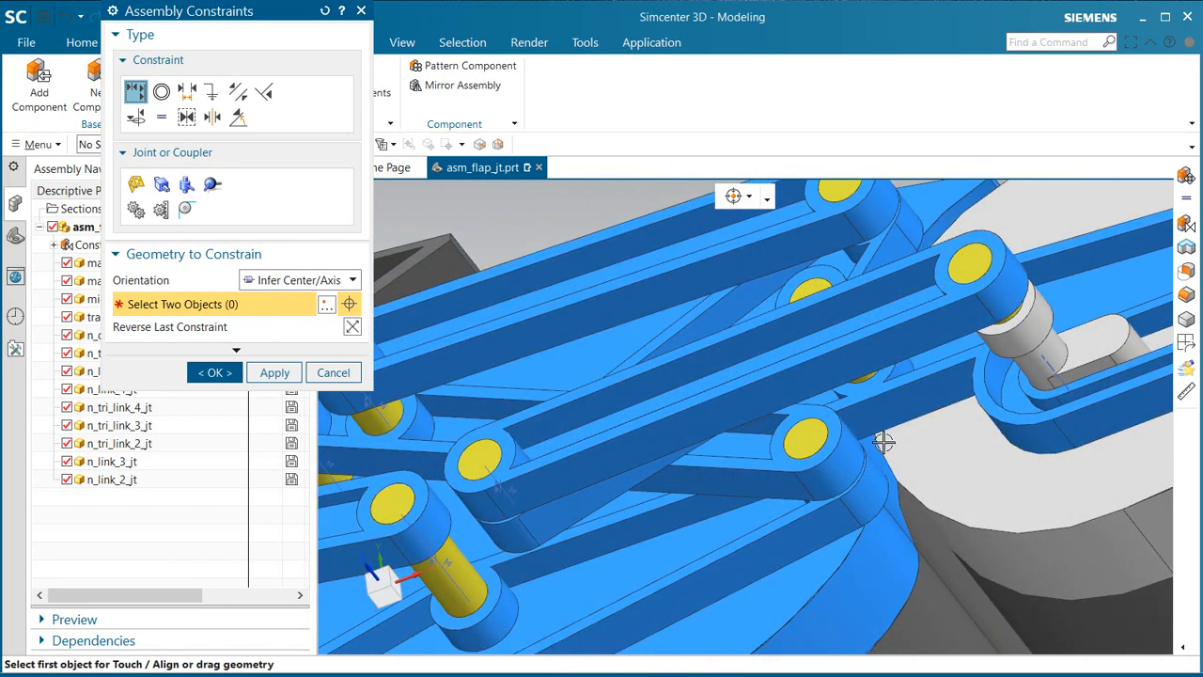
scroll(904, 413, up, 3)
click(815, 507)
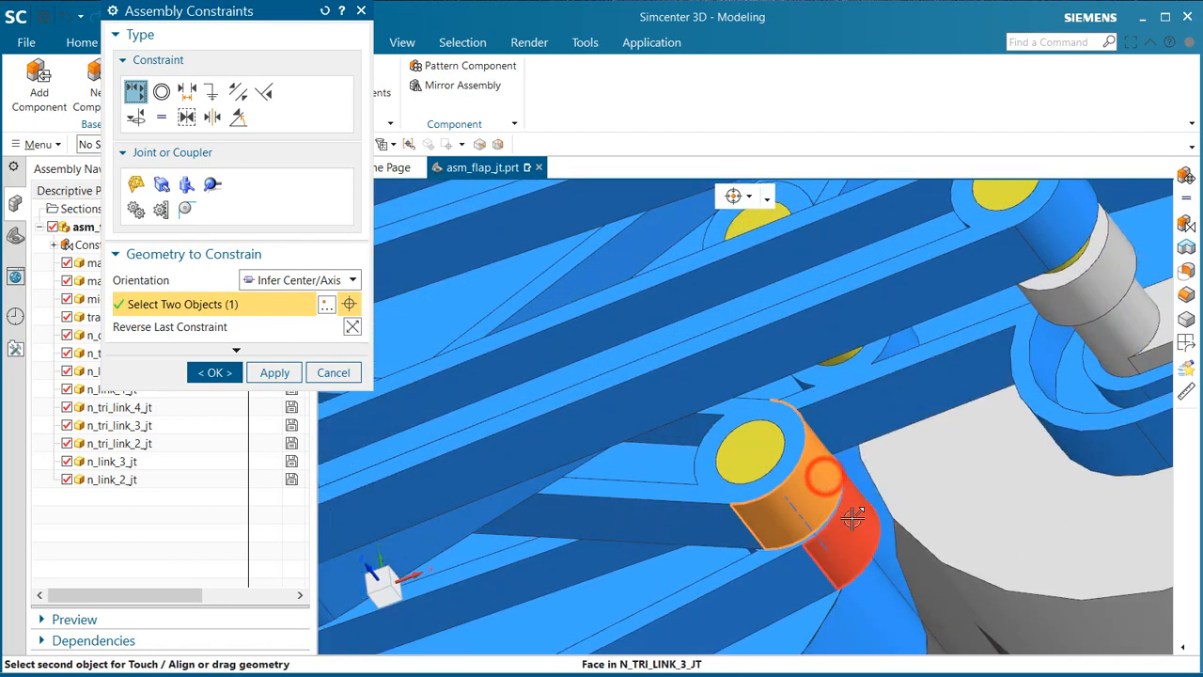
click(852, 518)
Step: Align the far end of n_link_2_jt with the grey pivot boss, and the far end of n_link_3_jt with the blue link behind it
click(1055, 239)
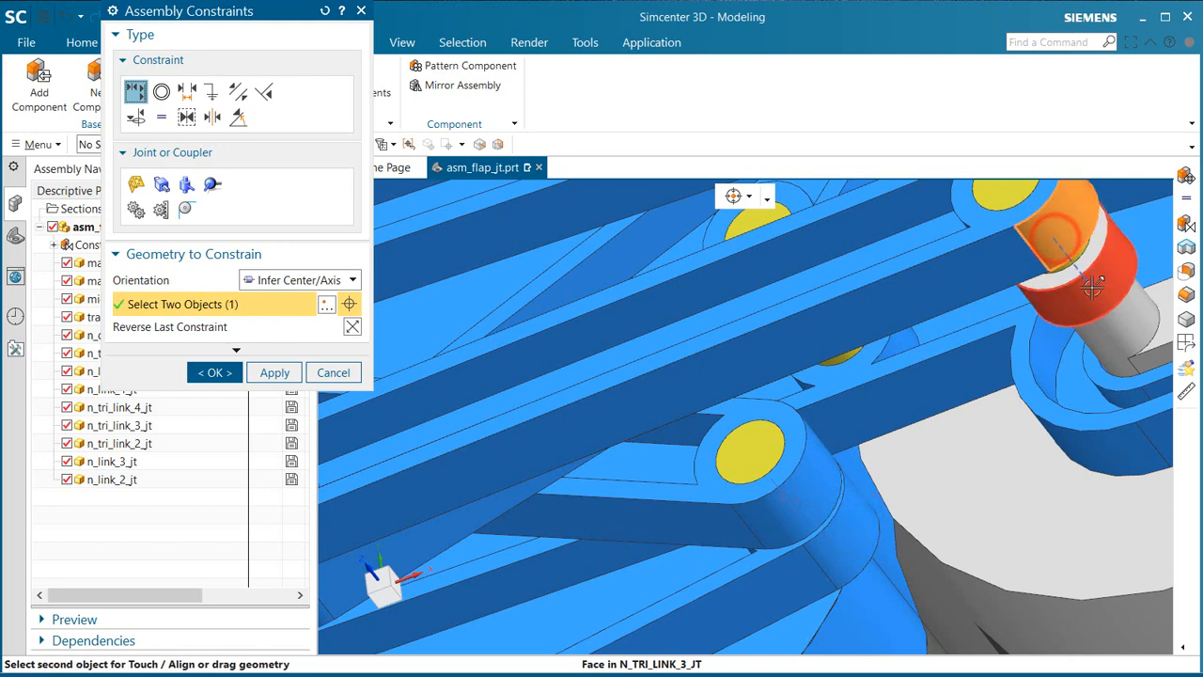
click(1092, 287)
middle_drag(964, 452, 878, 260)
click(881, 248)
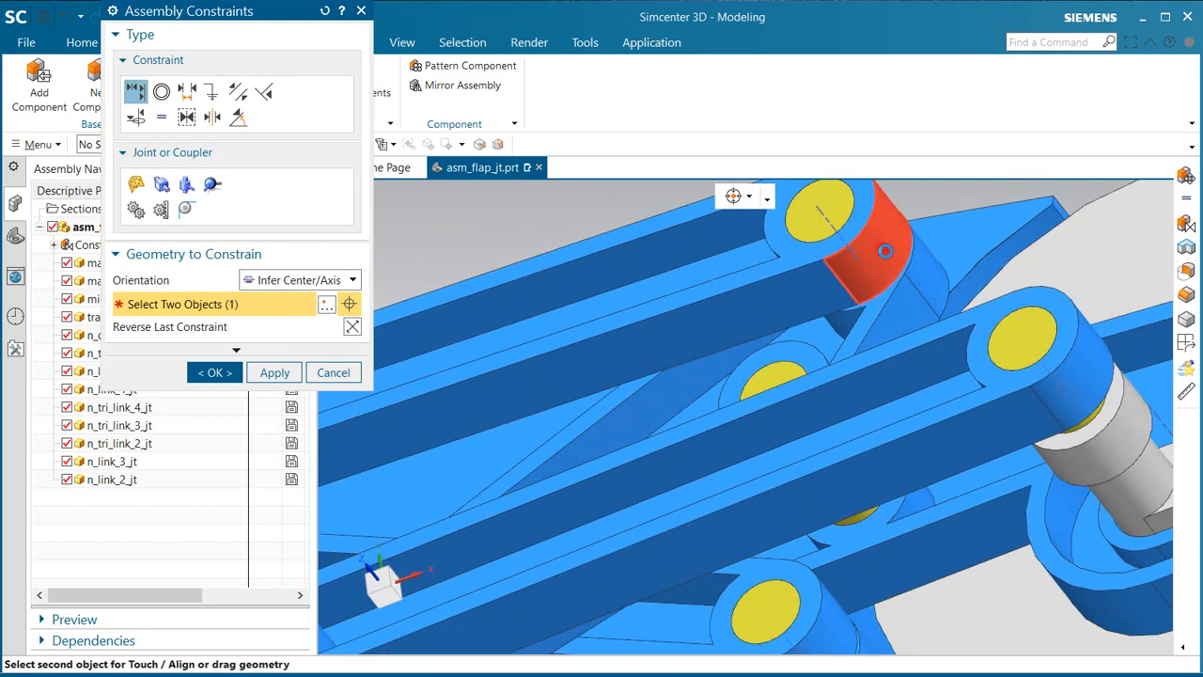
click(927, 274)
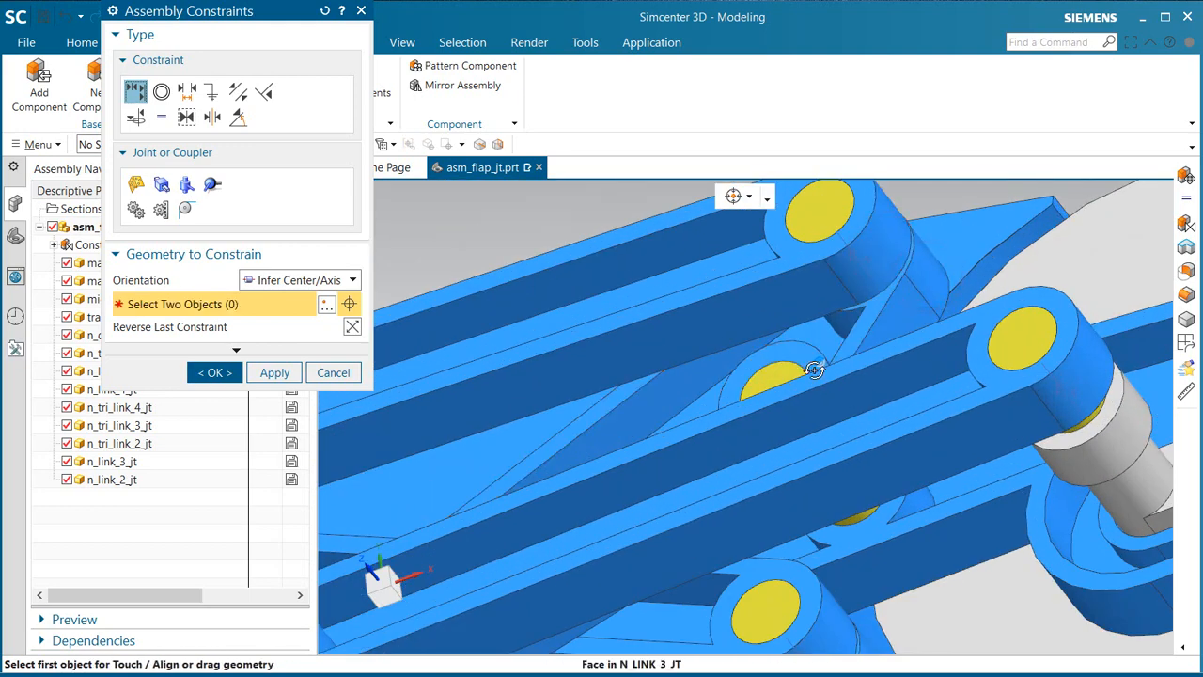
Step: Align the pivot at the end of the triangular link n_tri_link_2_jt with the cylindrical boss behind it
middle_drag(814, 370, 779, 368)
click(846, 350)
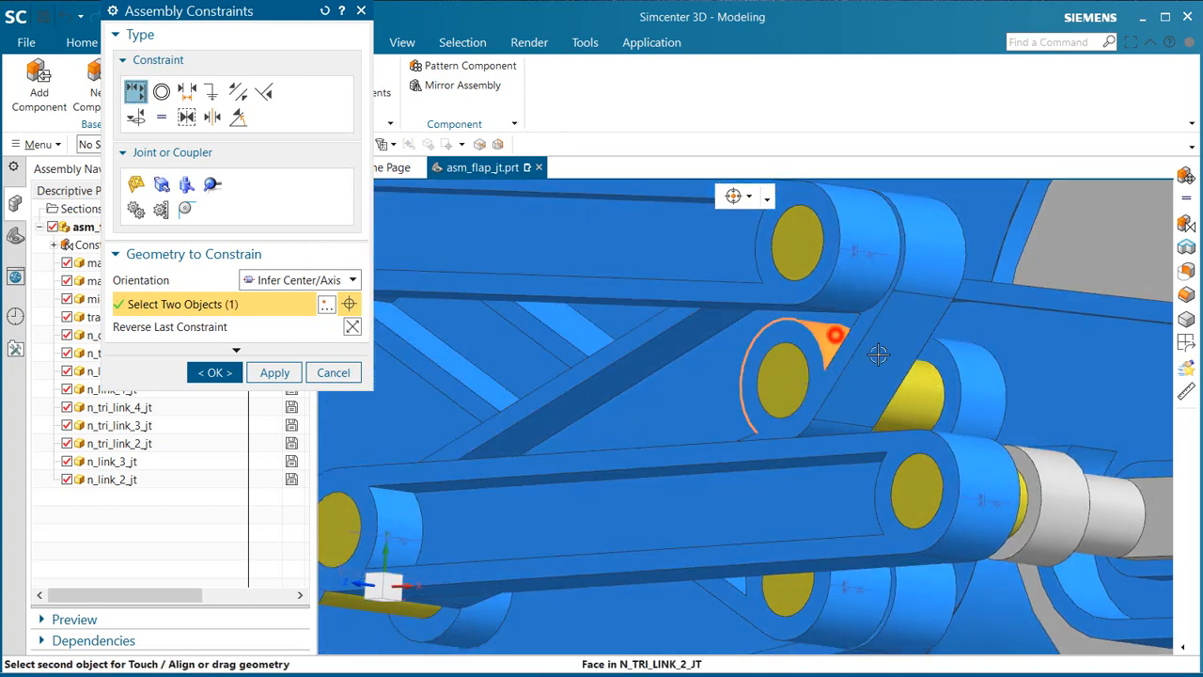
click(977, 387)
scroll(670, 332, down, 5)
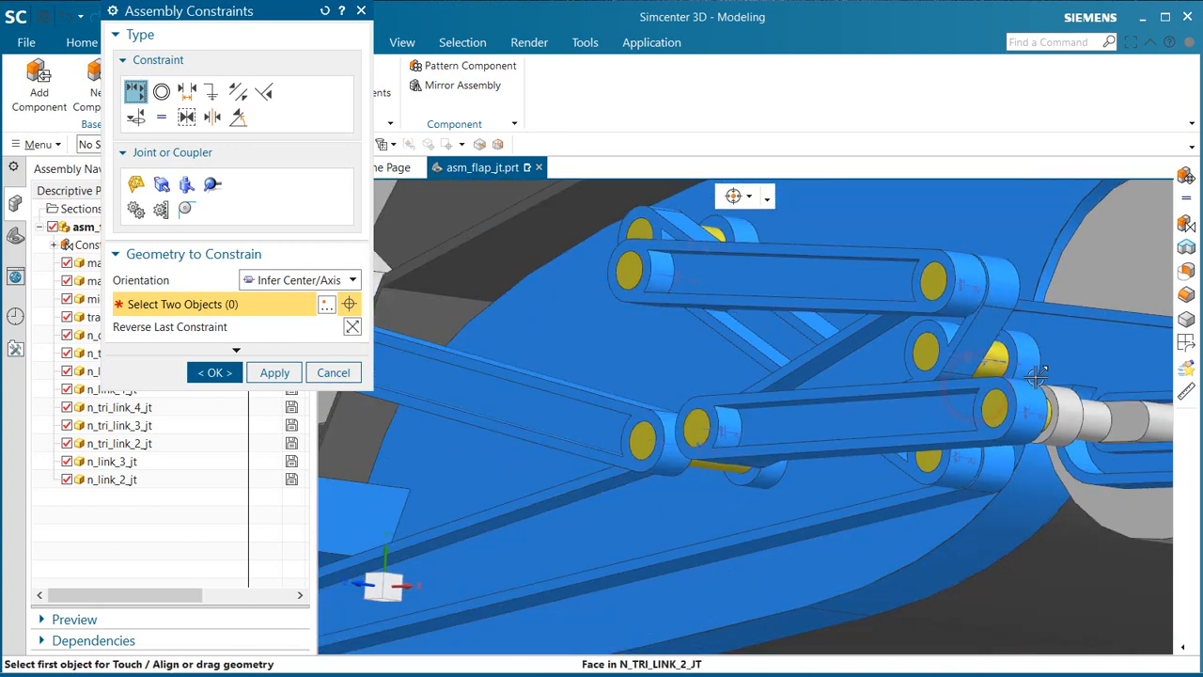
Step: Add a 0 in distance constraint between the flat face of trailing_frame_jt's slider pin and the adjoining mid_frame_jt slot face
middle_drag(678, 262, 902, 214)
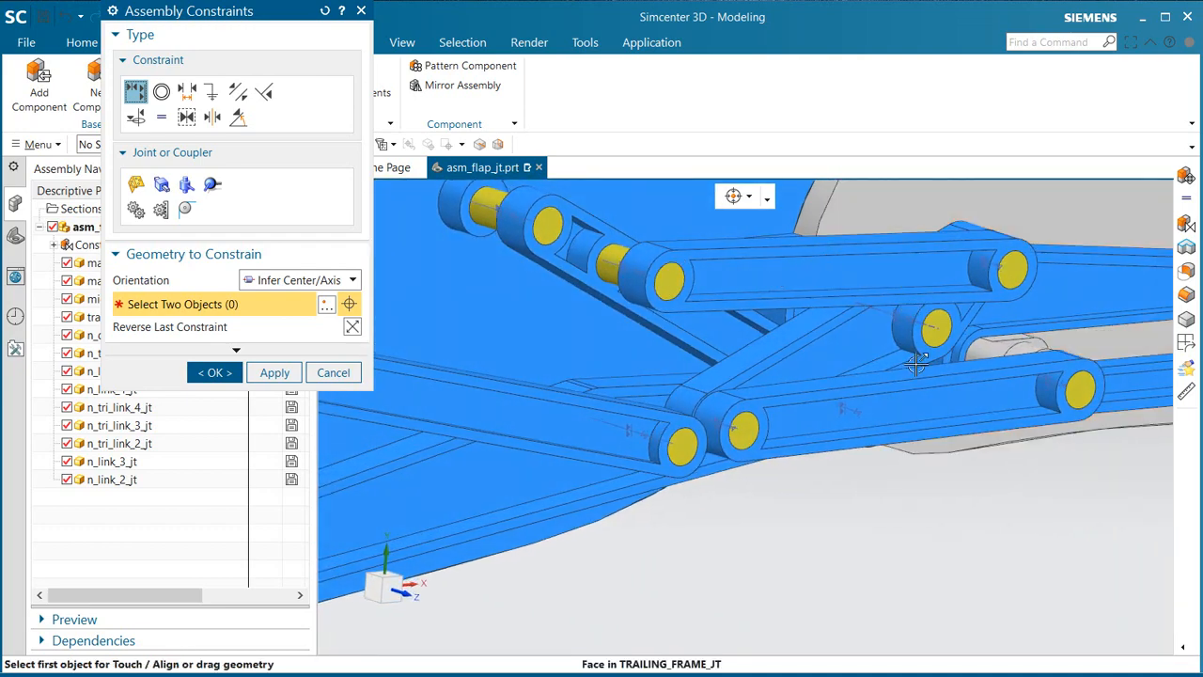
middle_drag(920, 367, 840, 357)
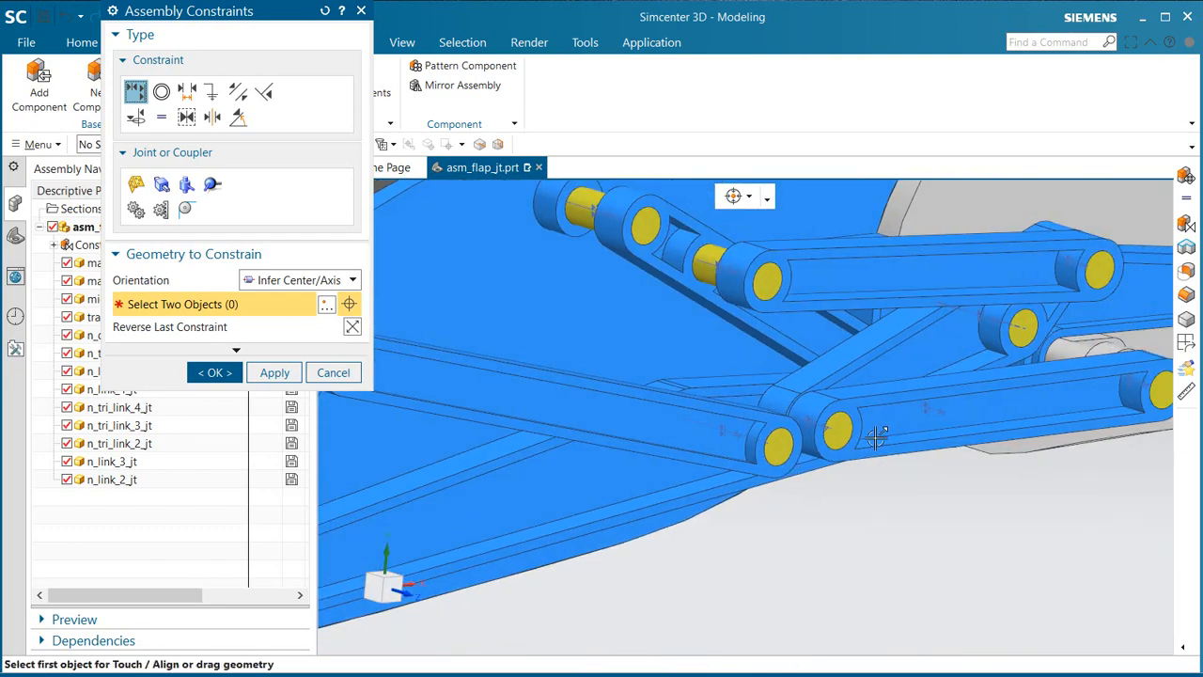
scroll(856, 410, up, 2)
scroll(761, 441, down, 2)
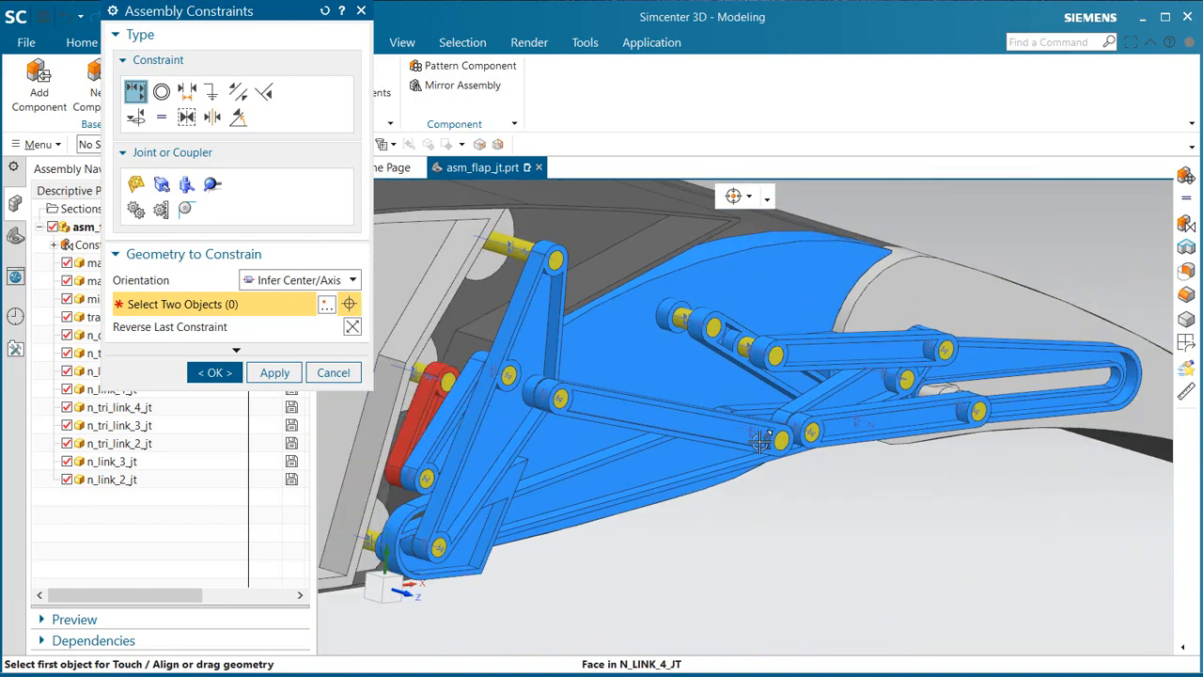
scroll(956, 381, up, 5)
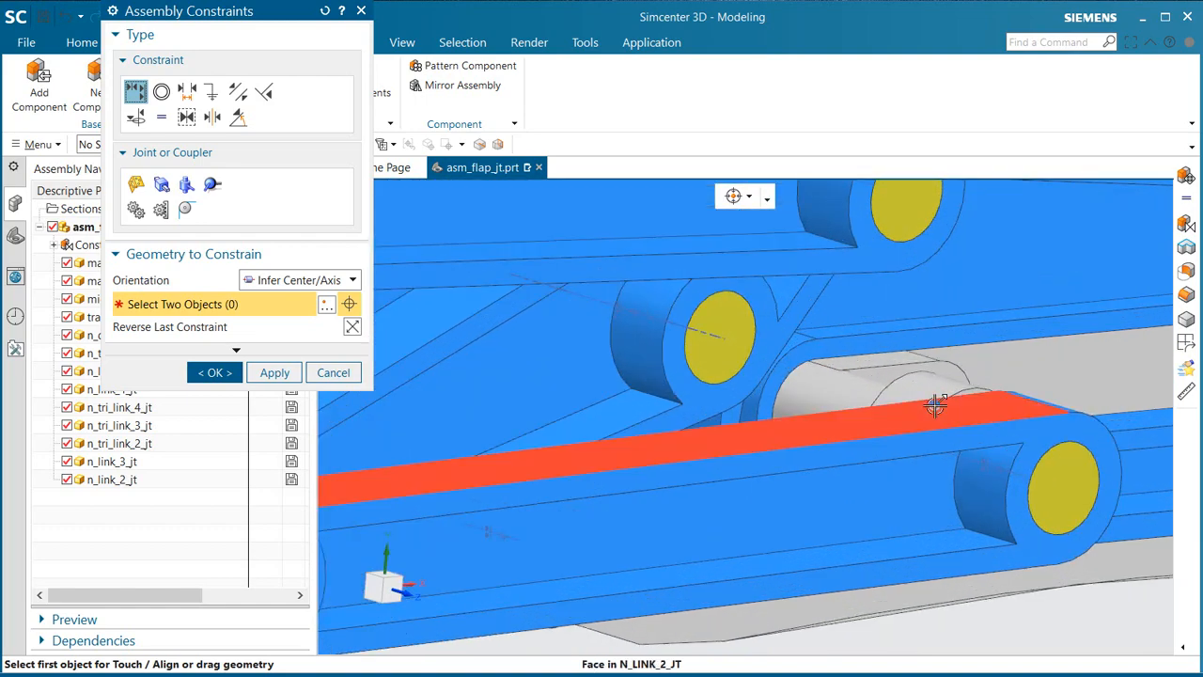
middle_drag(936, 408, 789, 357)
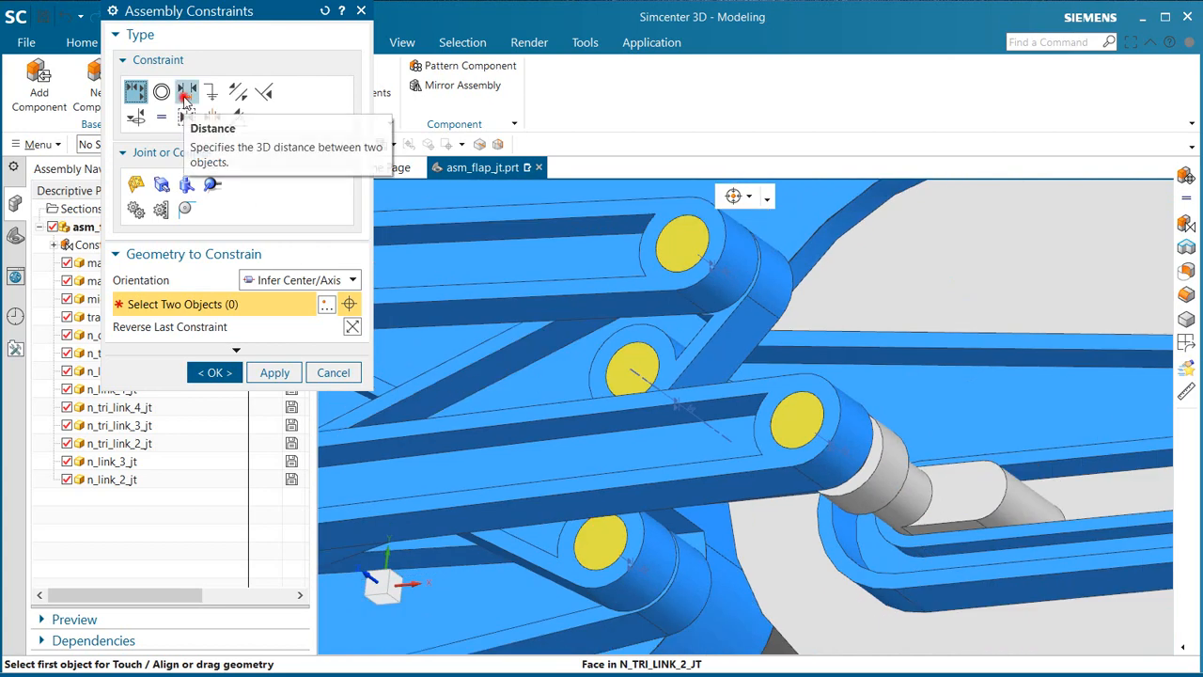
click(187, 91)
scroll(982, 516, up, 2)
click(955, 523)
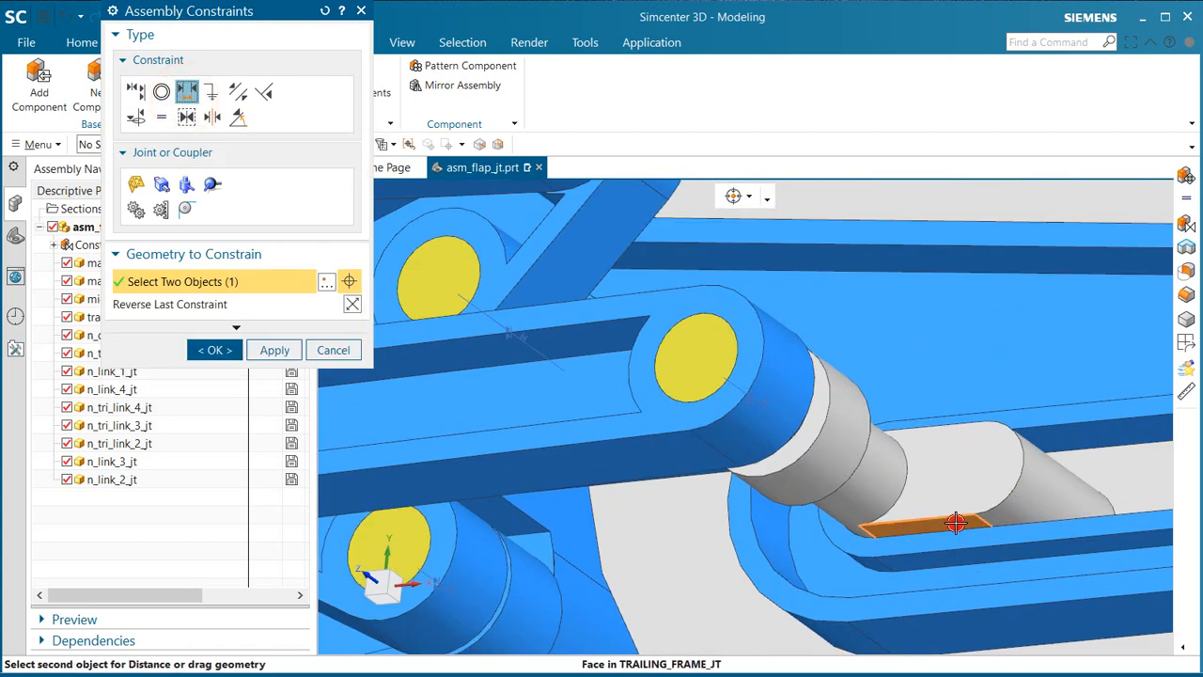
middle_drag(958, 526, 945, 558)
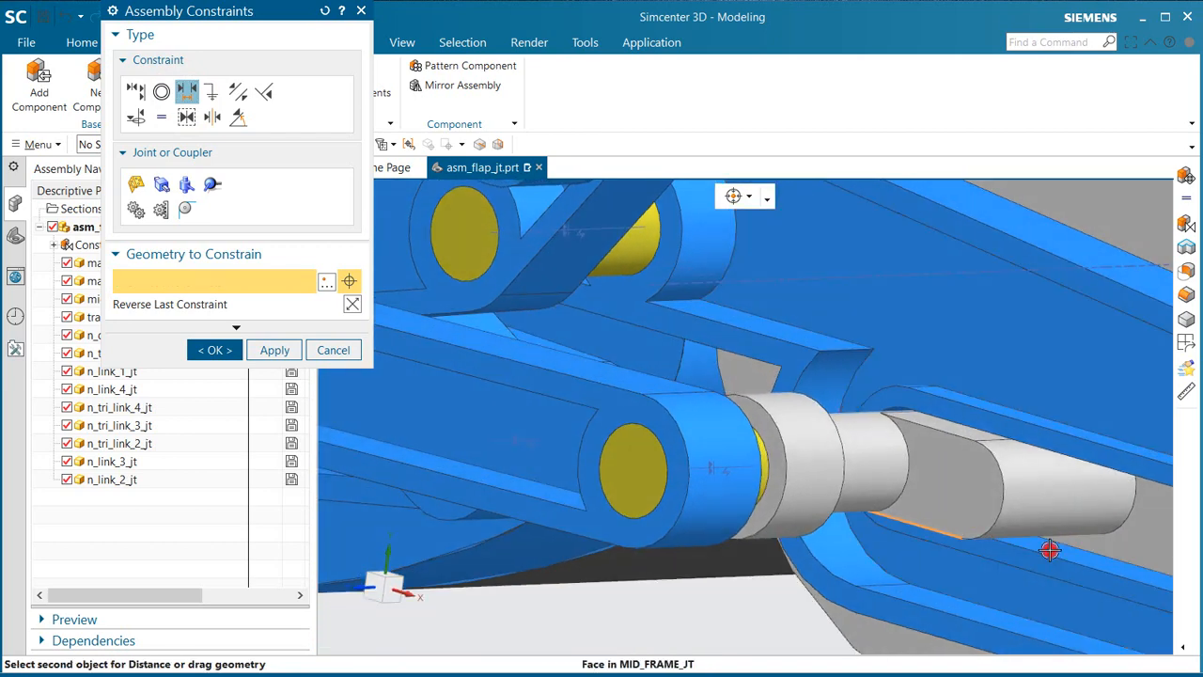
click(1050, 550)
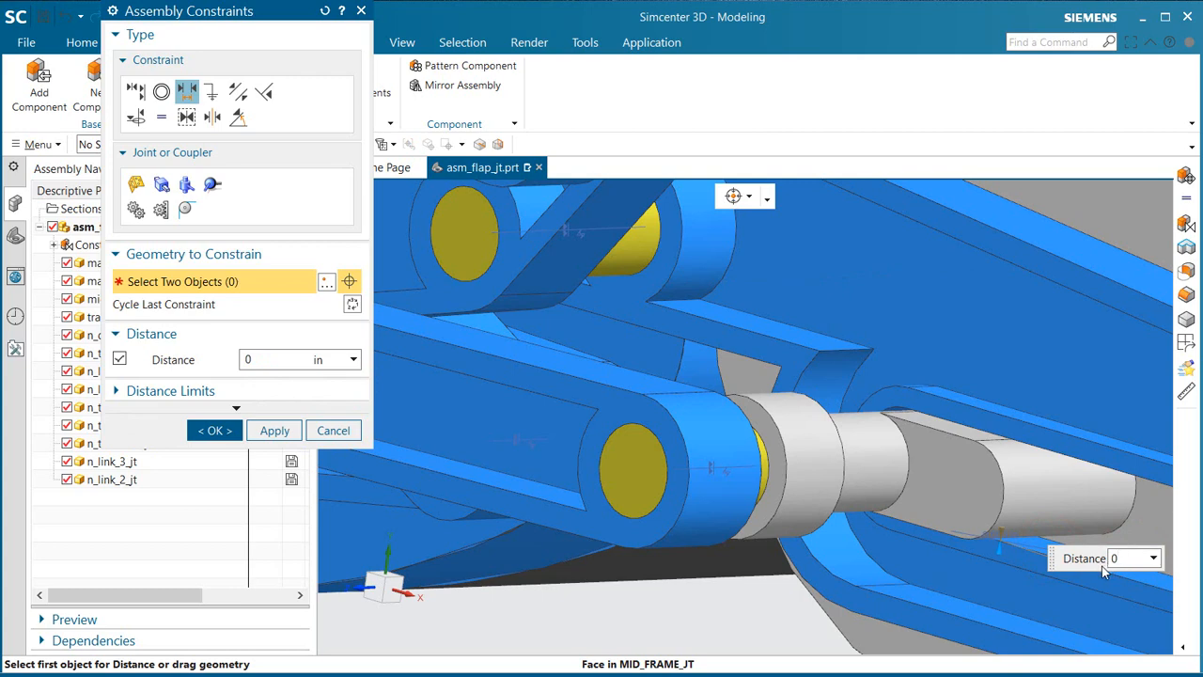
click(216, 430)
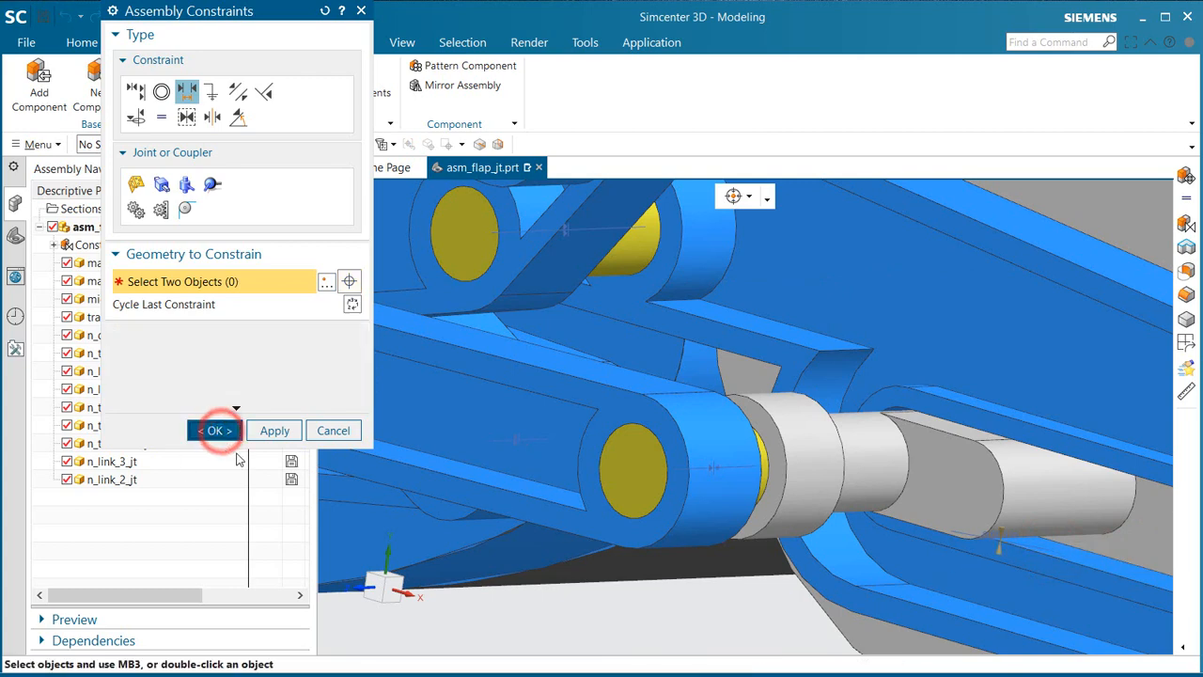
Step: Start moving n_driving_link_jt with dynamic motion and relocate only its handles to the arc centre of the pivot on the main frame support
scroll(836, 472, down, 6)
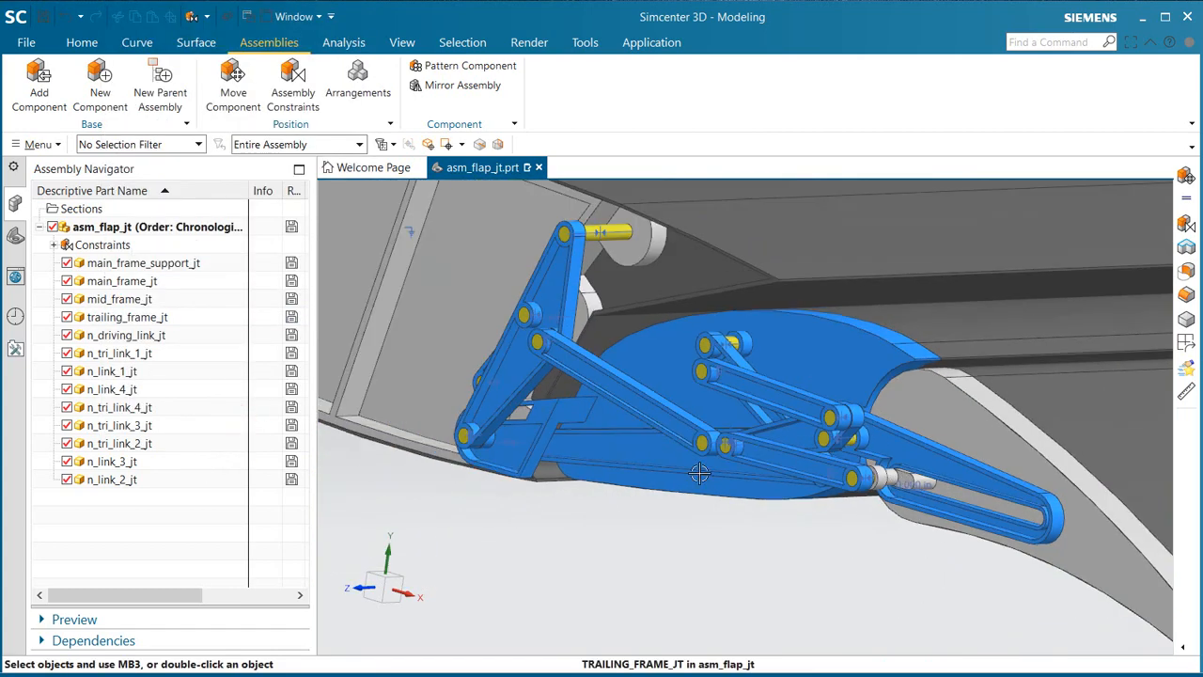
mouse_move(701, 442)
middle_down()
mouse_move(695, 428)
mouse_move(699, 436)
middle_up()
scroll(399, 340, up, 2)
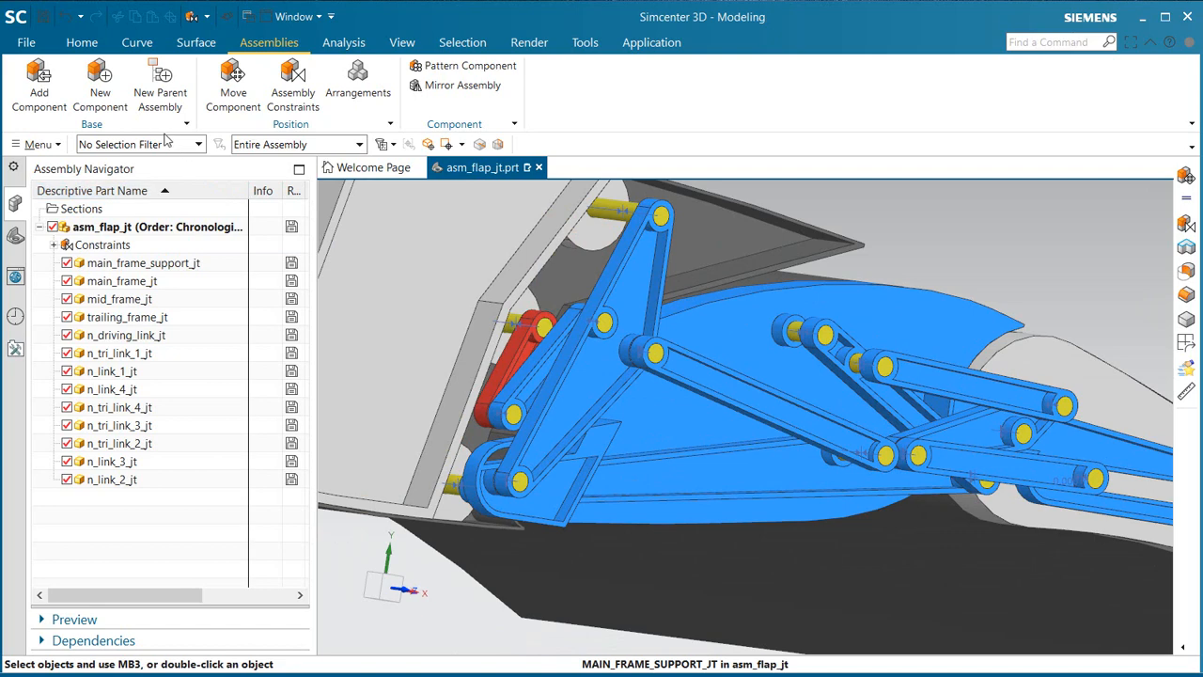
click(226, 95)
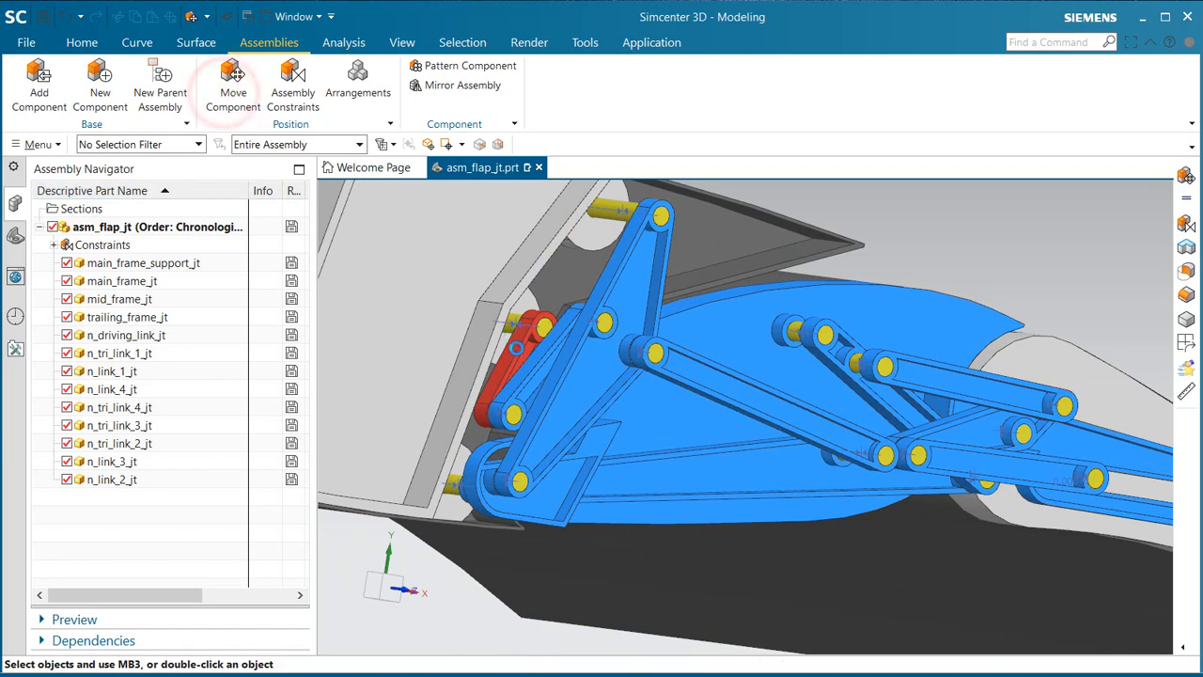
click(515, 354)
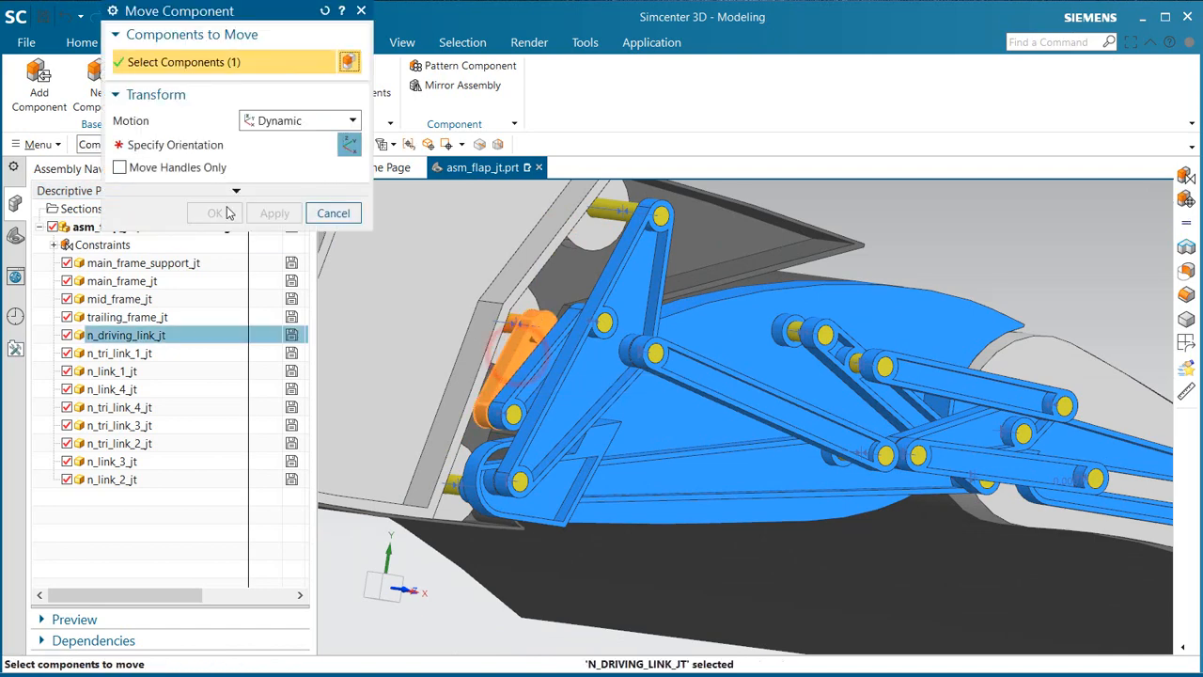
click(160, 147)
click(152, 169)
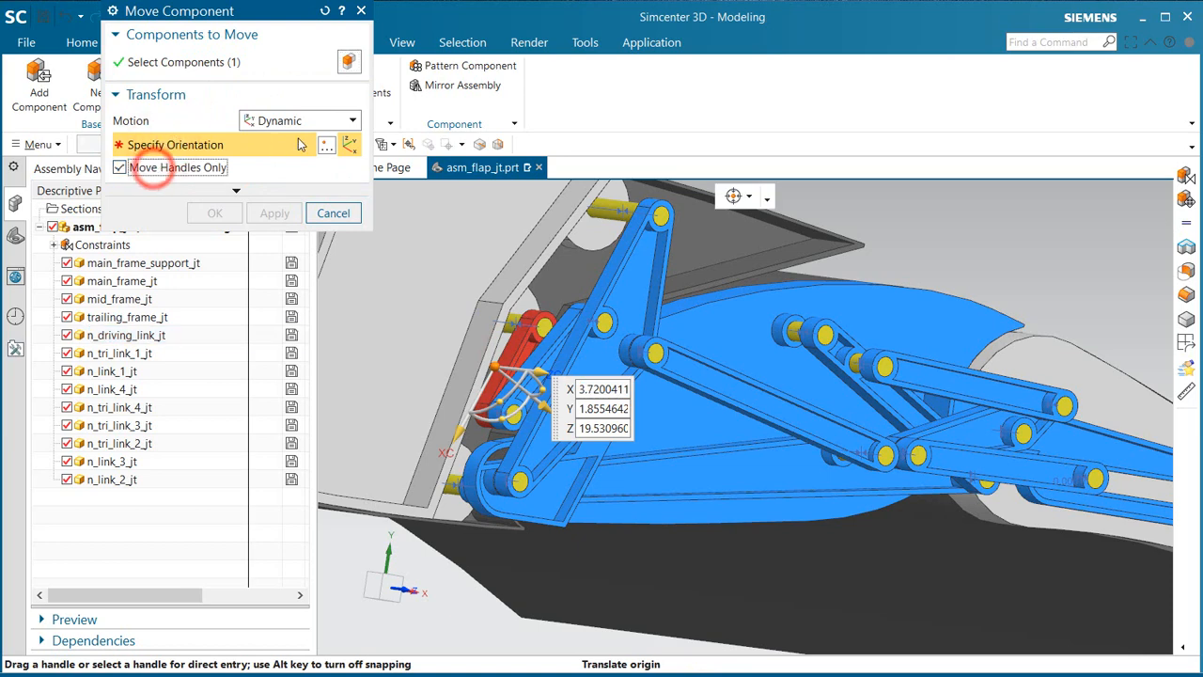
click(325, 143)
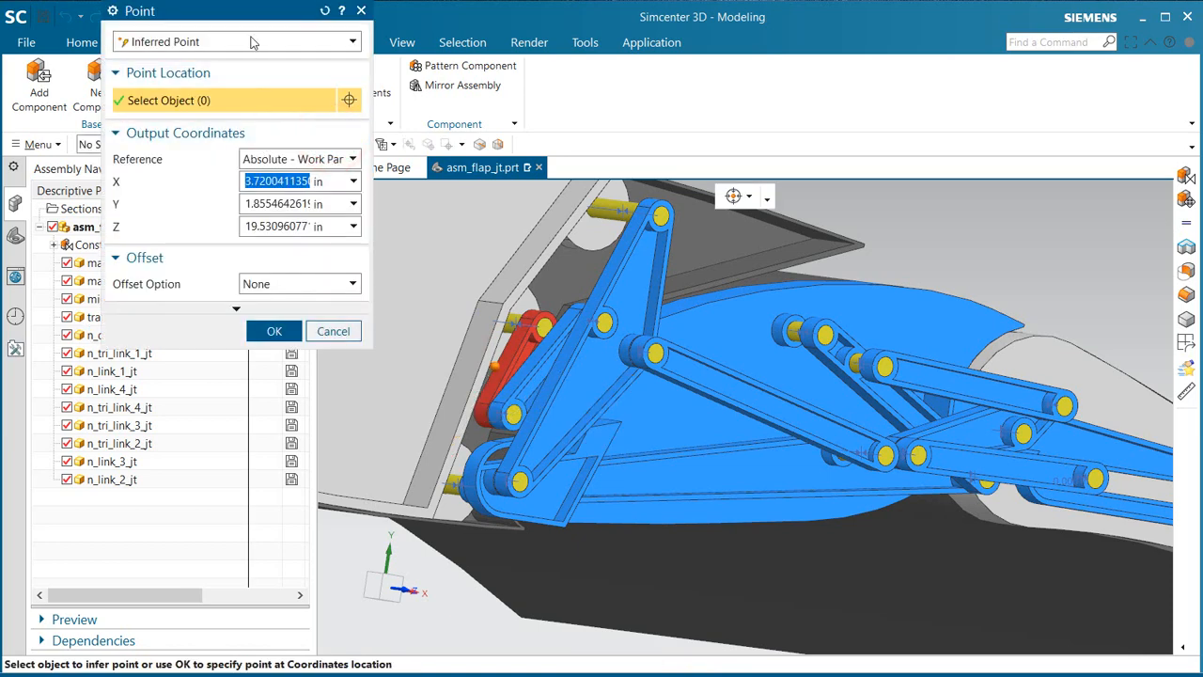
click(251, 42)
click(182, 161)
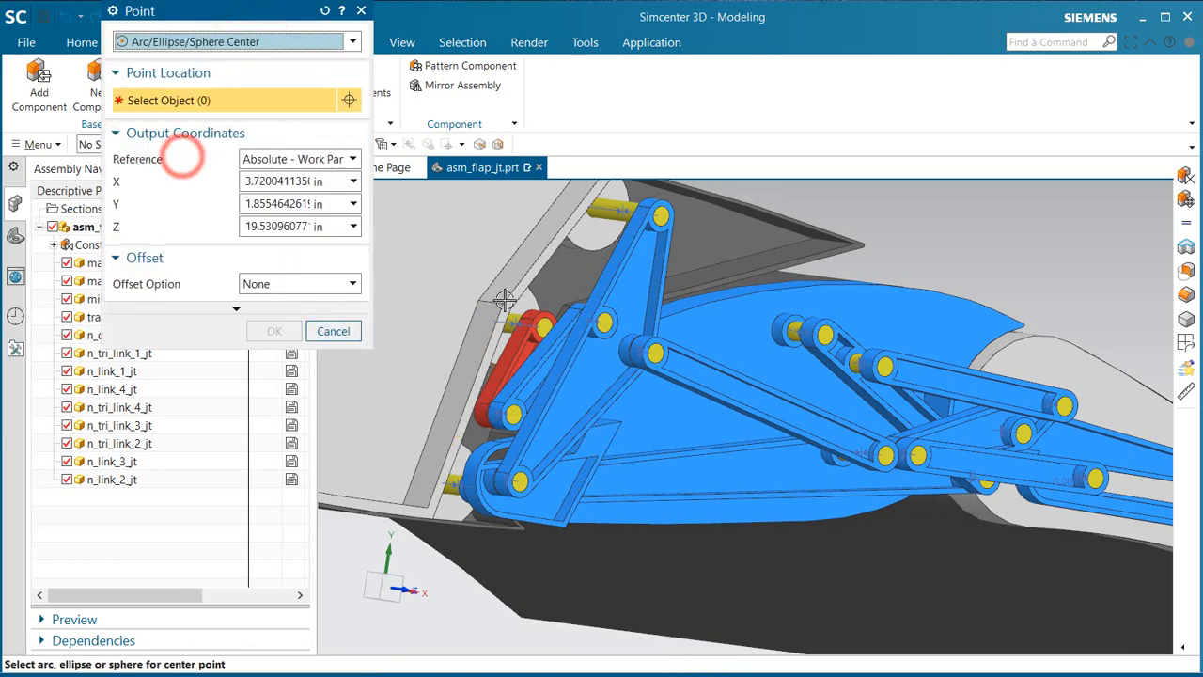
click(549, 316)
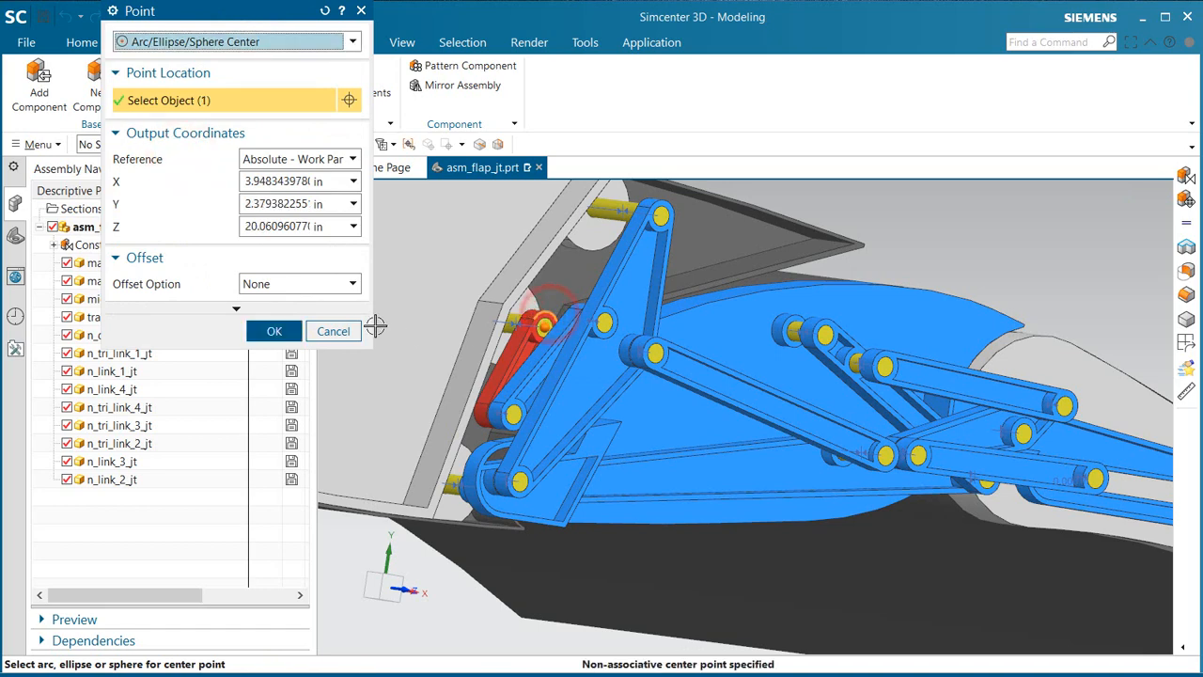
click(278, 330)
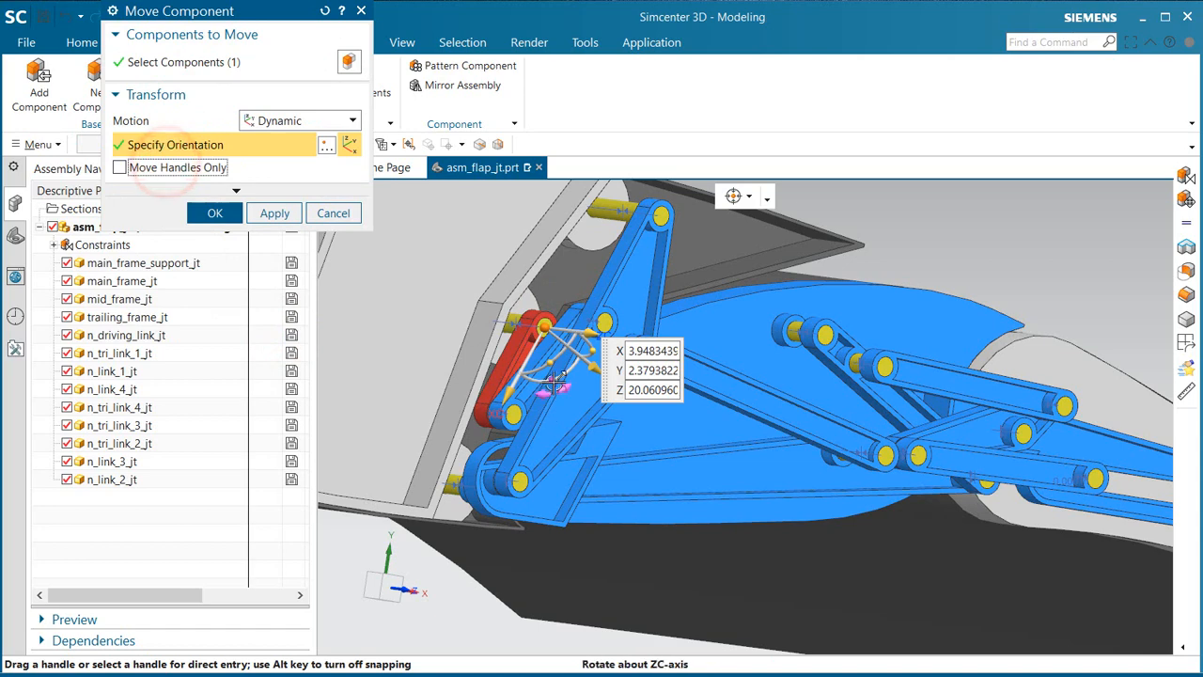
Step: Rotate the driving link about the handle's ZC axis until it is nearly horizontal, swinging the flap linkage outward
drag(559, 380, 587, 314)
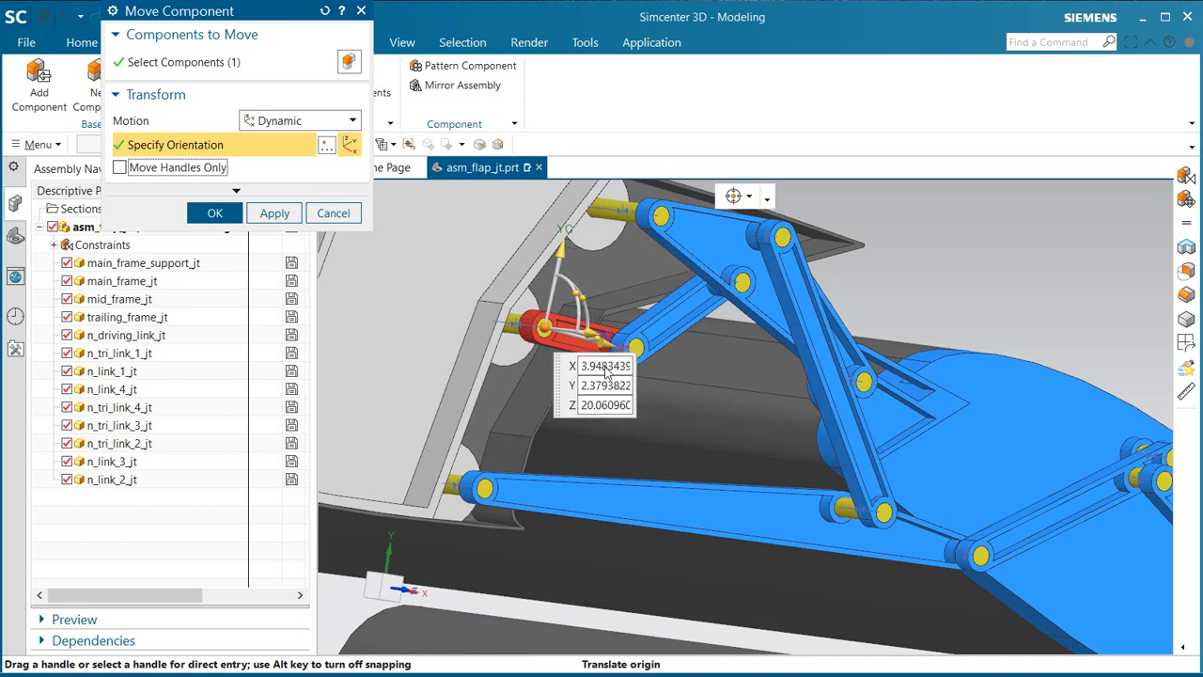
scroll(610, 392, down, 5)
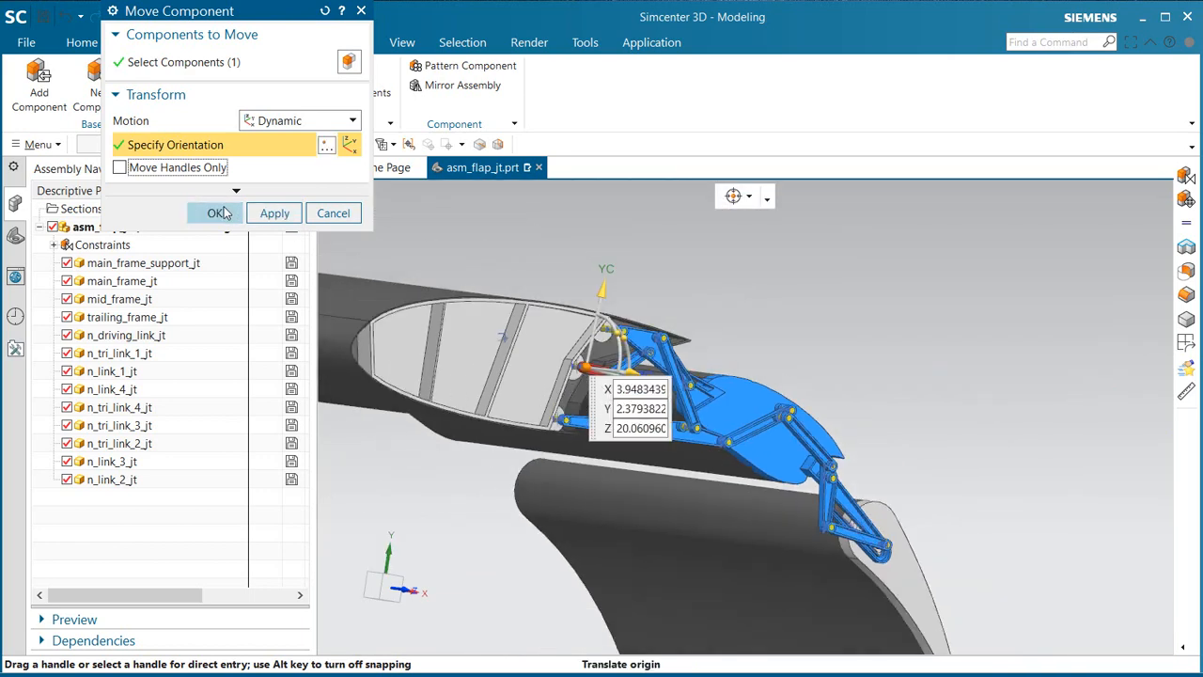
click(215, 214)
Step: In Pre/Post, make asm_flap_jt_fem1 the displayed part and dismiss the polygon body update log
middle_drag(833, 571, 964, 435)
scroll(951, 439, down, 3)
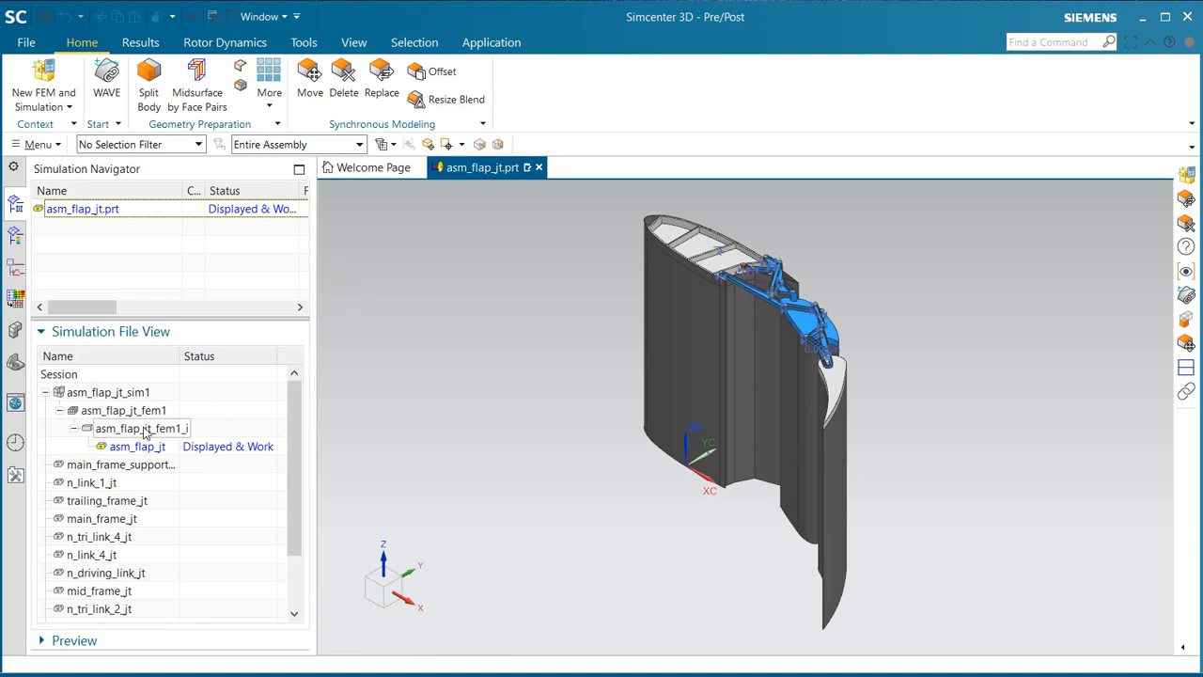
double_click(123, 409)
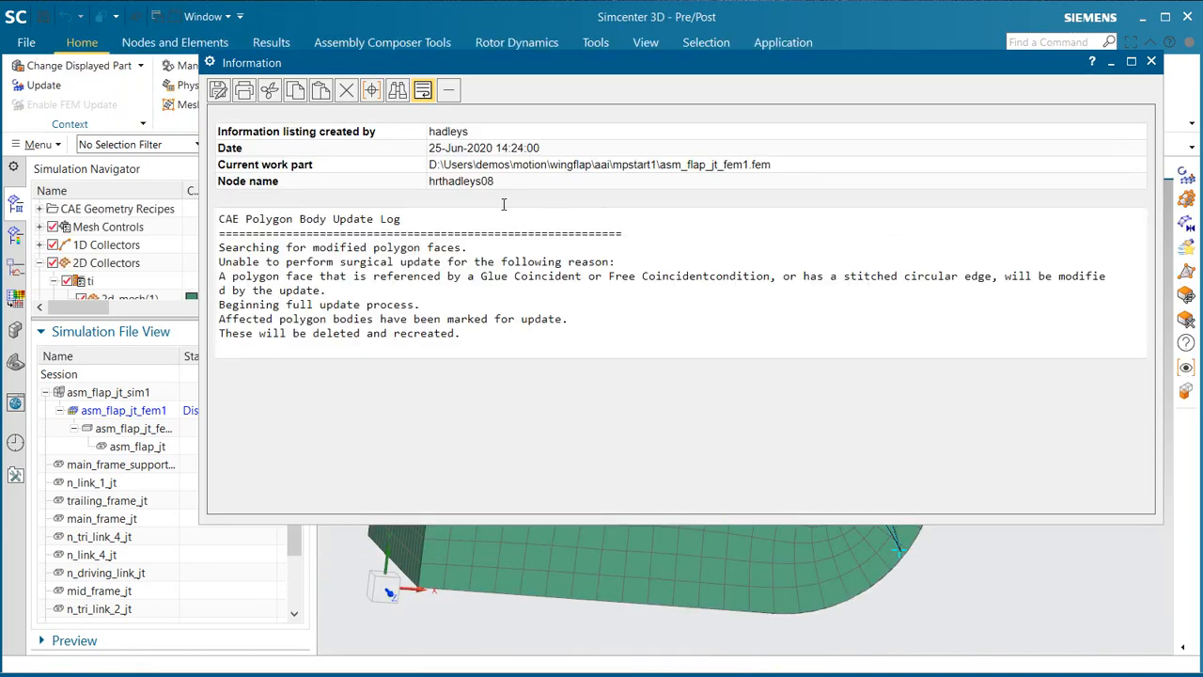
click(1149, 61)
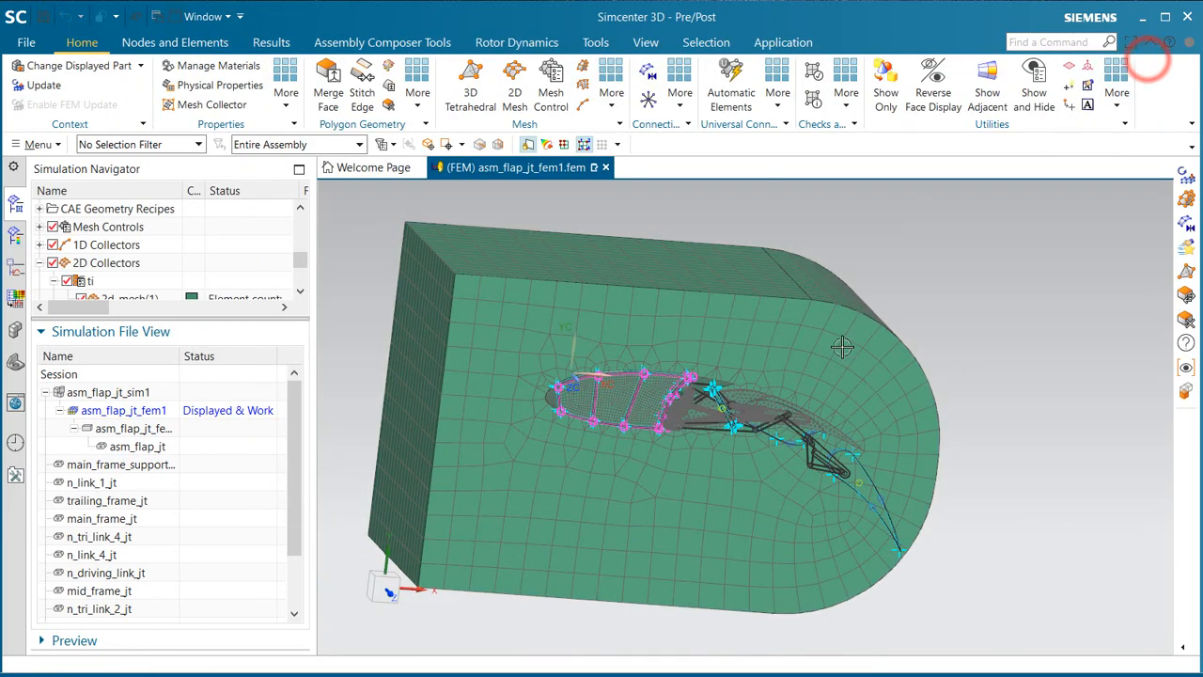
middle_drag(842, 347, 902, 384)
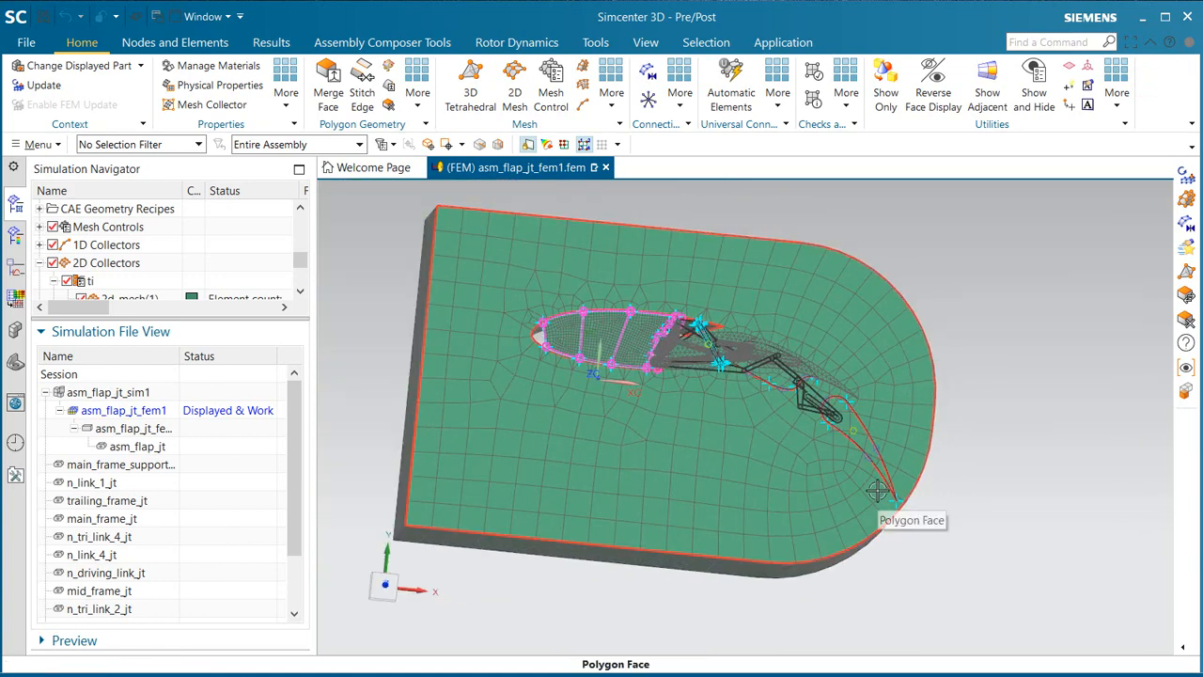
Step: Display the idealized part asm_flap_jt_fem1_i and switch to the Modeling application
double_click(141, 429)
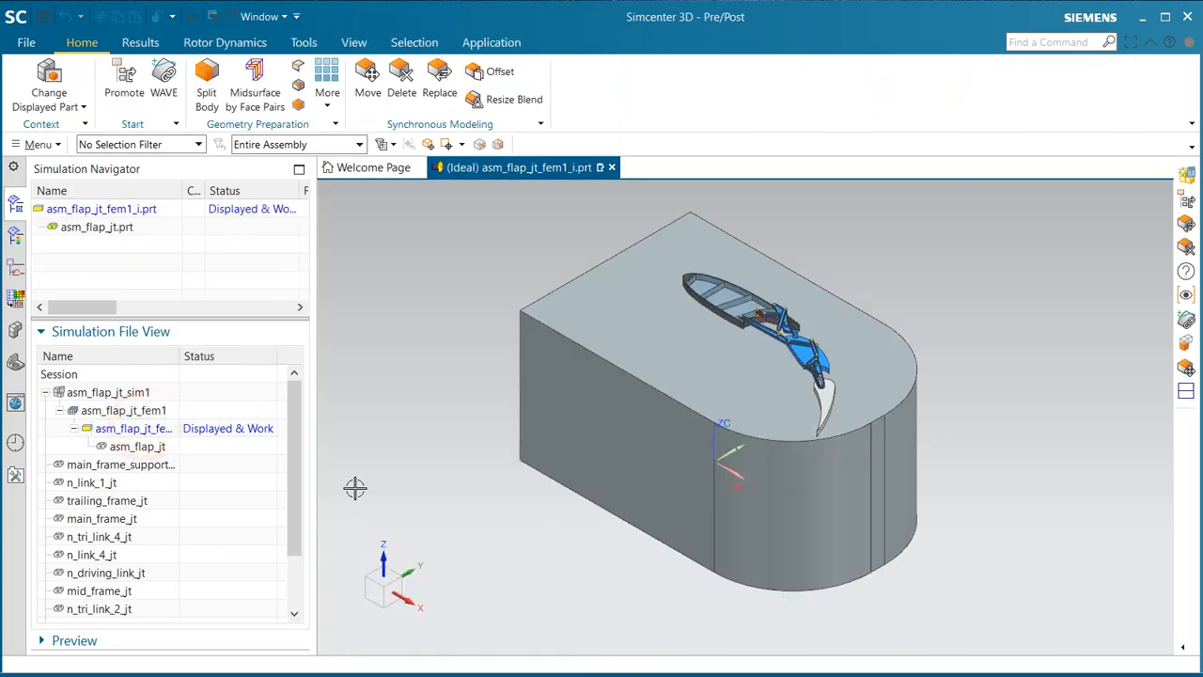
middle_drag(597, 413, 570, 495)
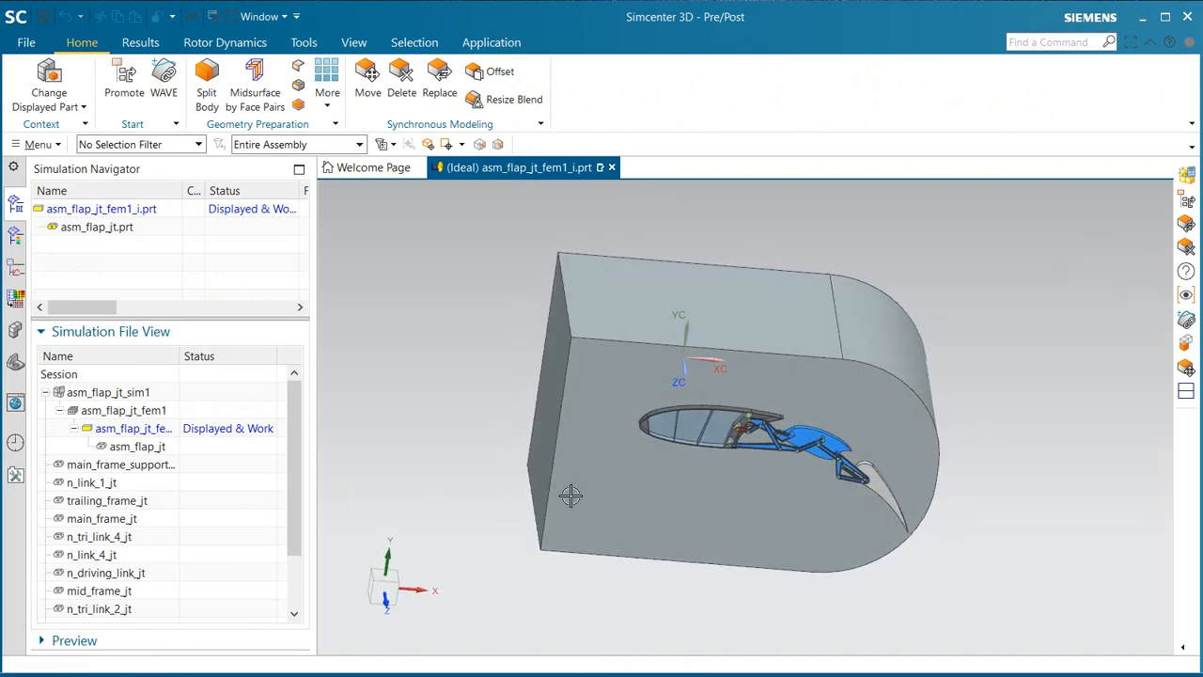
key(ctrl+m)
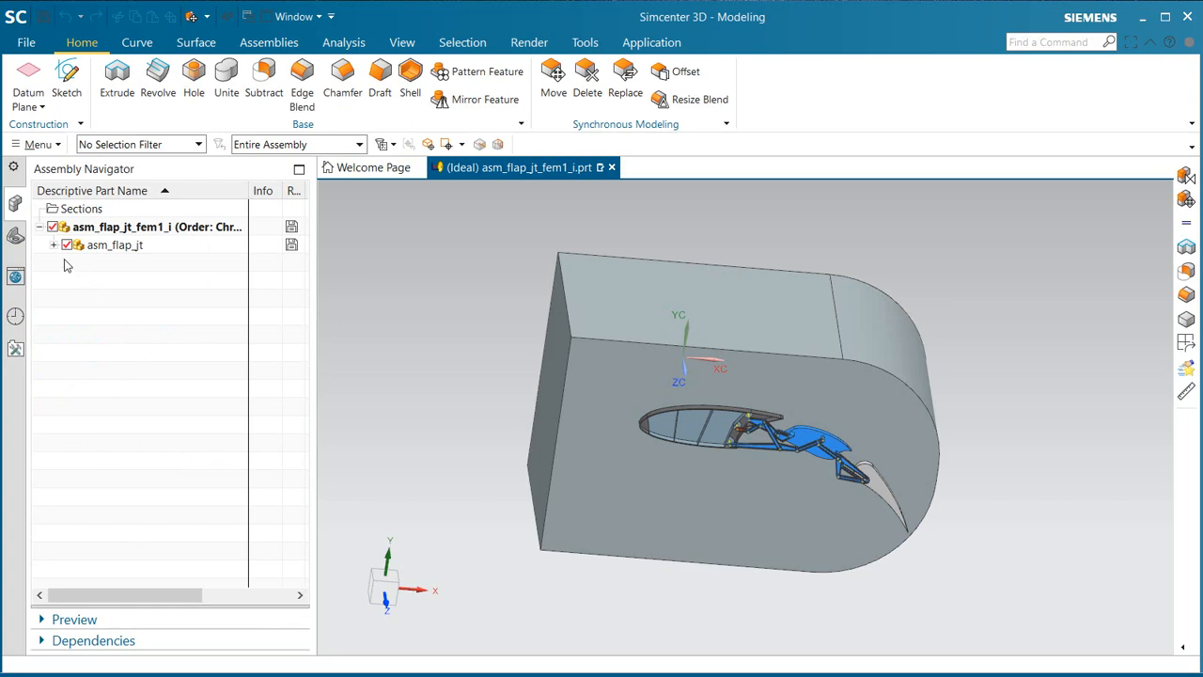
Step: Open the section sketch of Extrude (9) in the idealized part's model history for editing
click(15, 235)
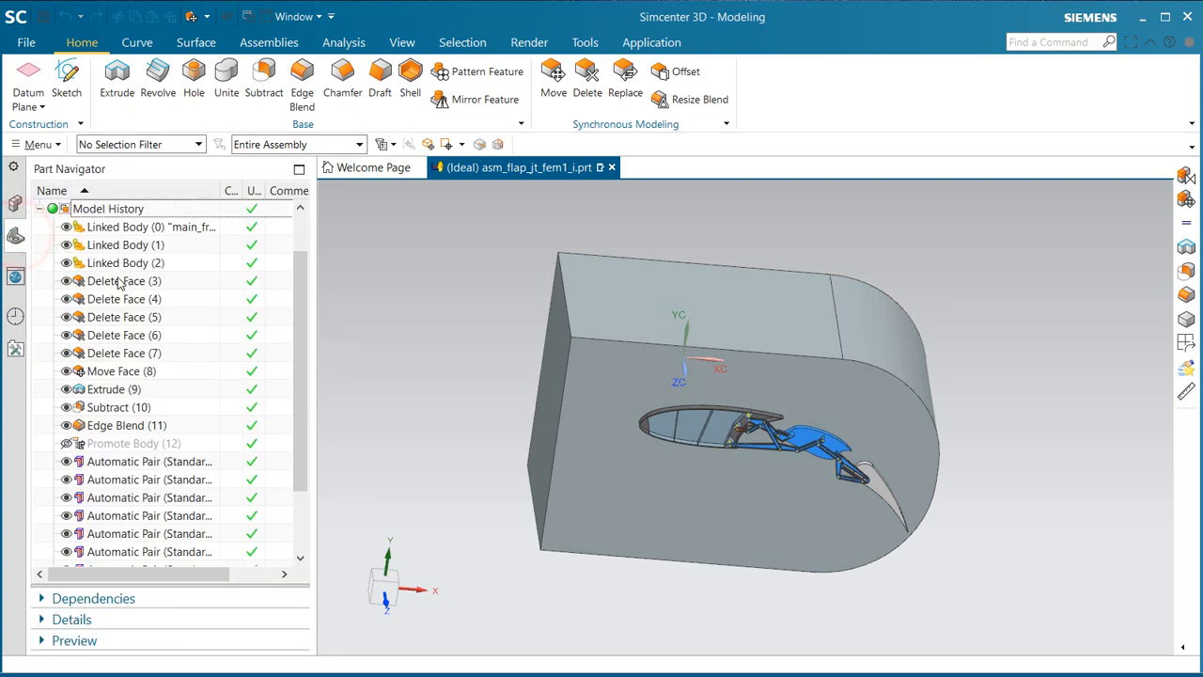
double_click(113, 389)
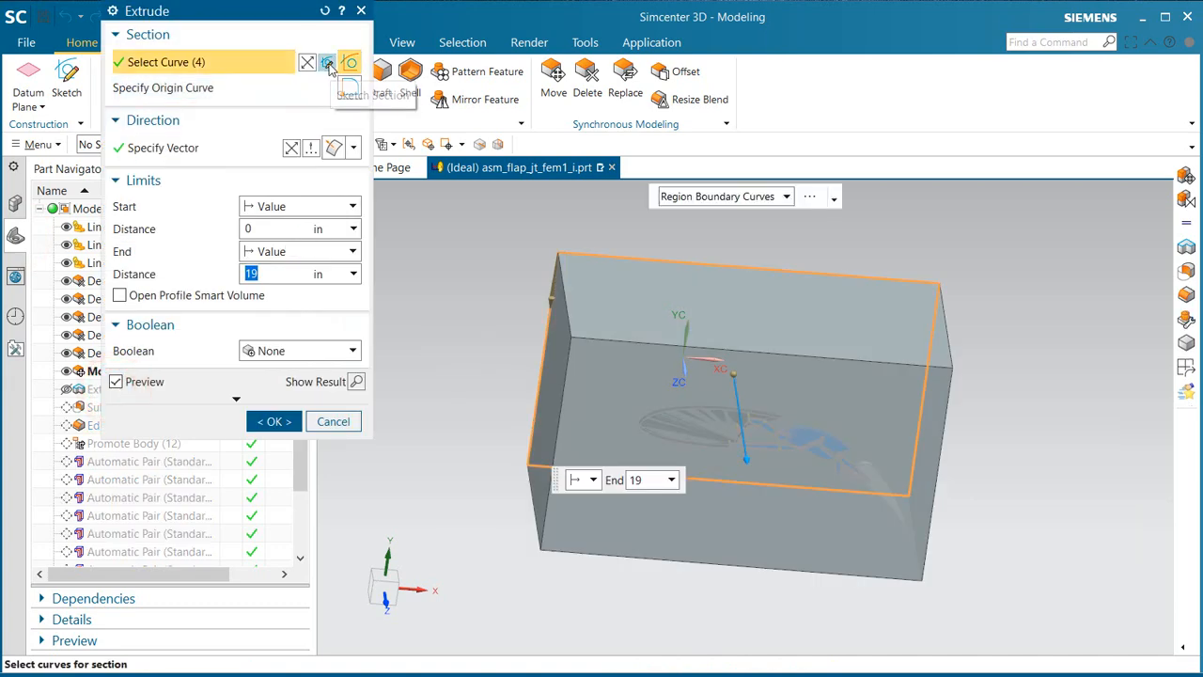
click(328, 63)
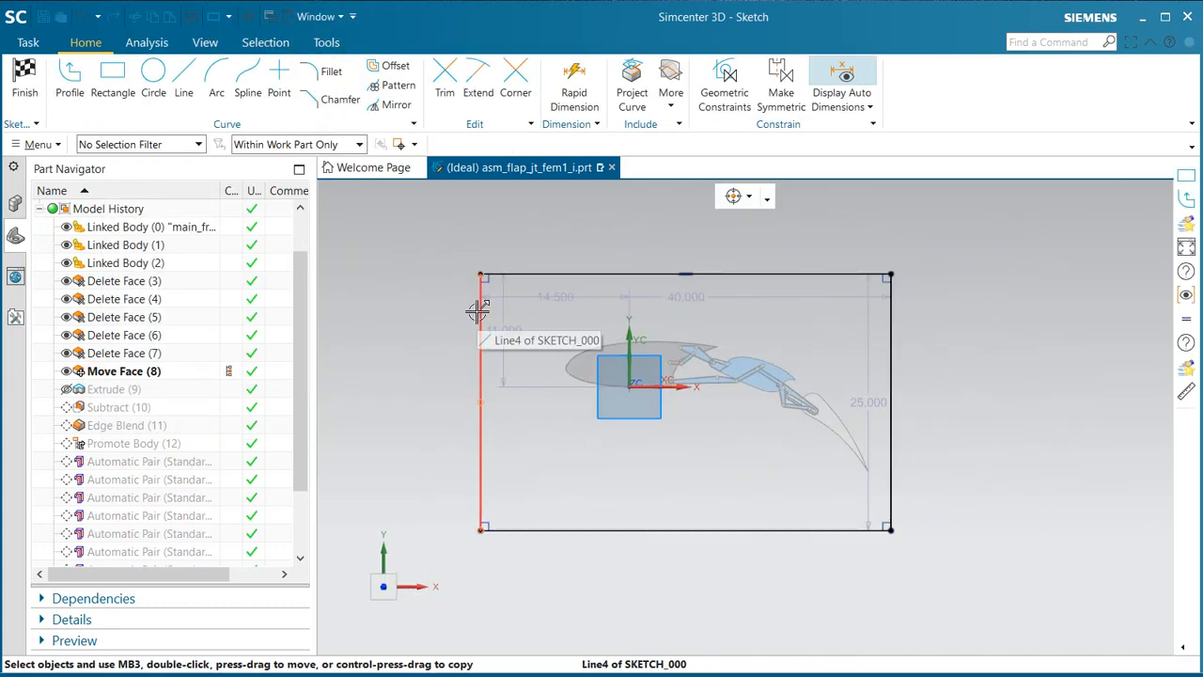
Step: Move the whole section rectangle to about 10.5 in left and 9.75 in above the origin, and accept the updated Extrude (9)
click(478, 308)
click(538, 274)
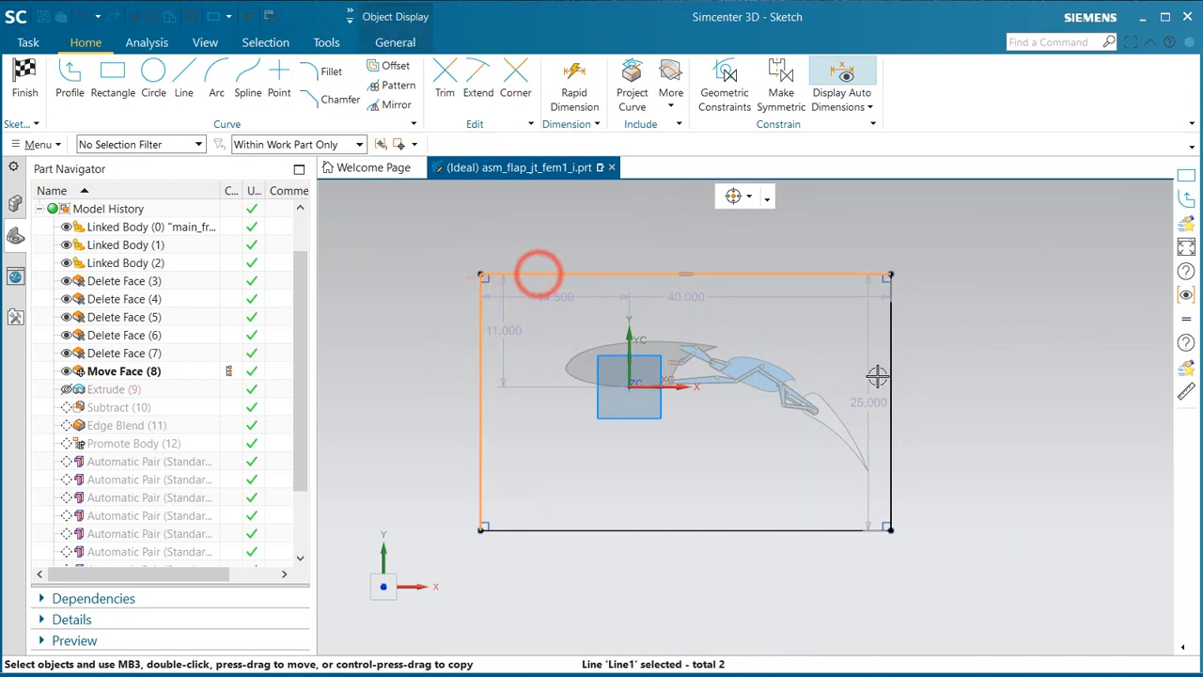
click(893, 378)
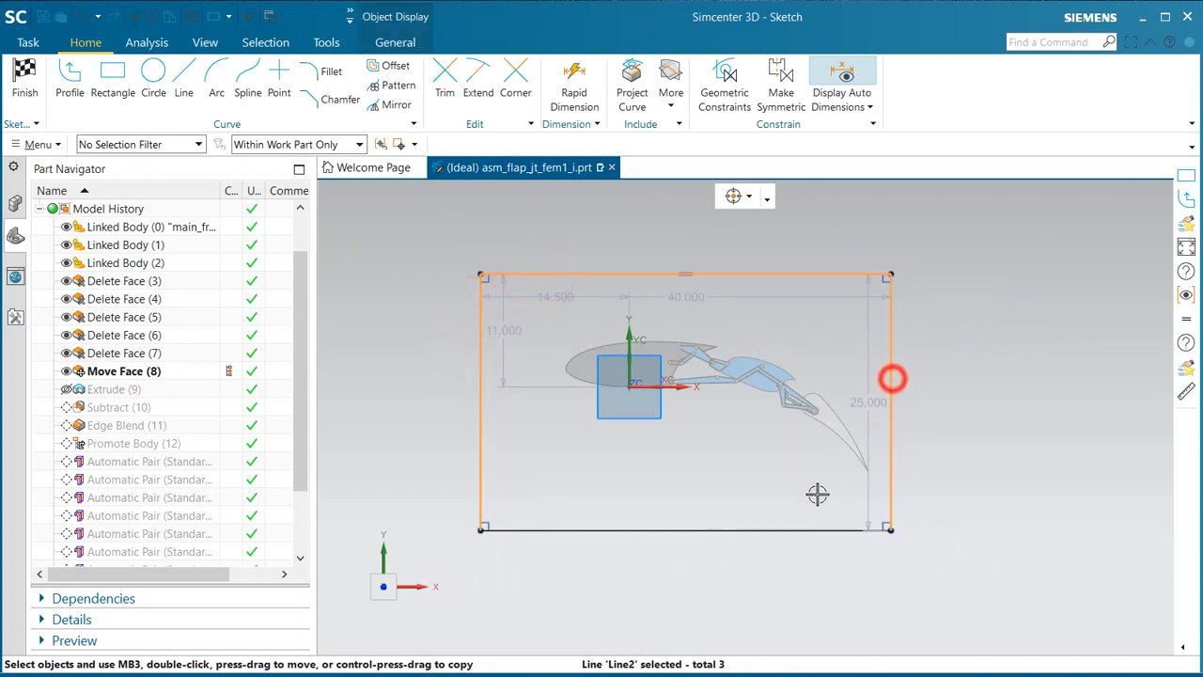
click(782, 530)
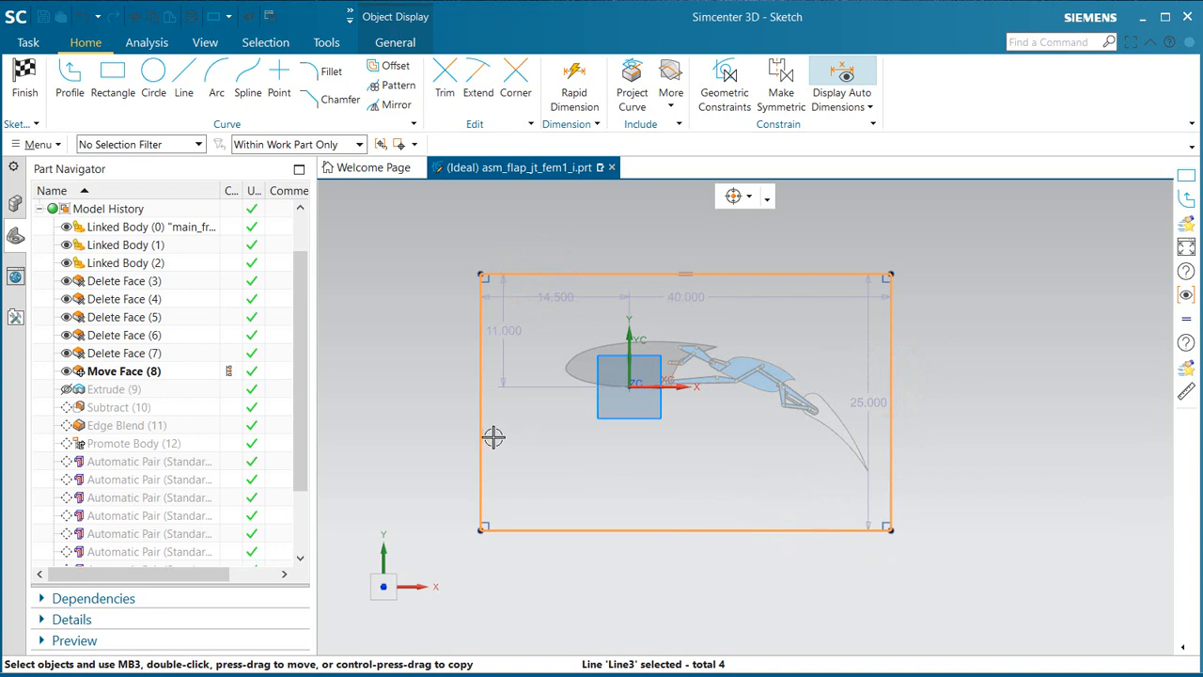
mouse_move(485, 432)
mouse_down()
mouse_move(516, 455)
mouse_move(526, 447)
mouse_up()
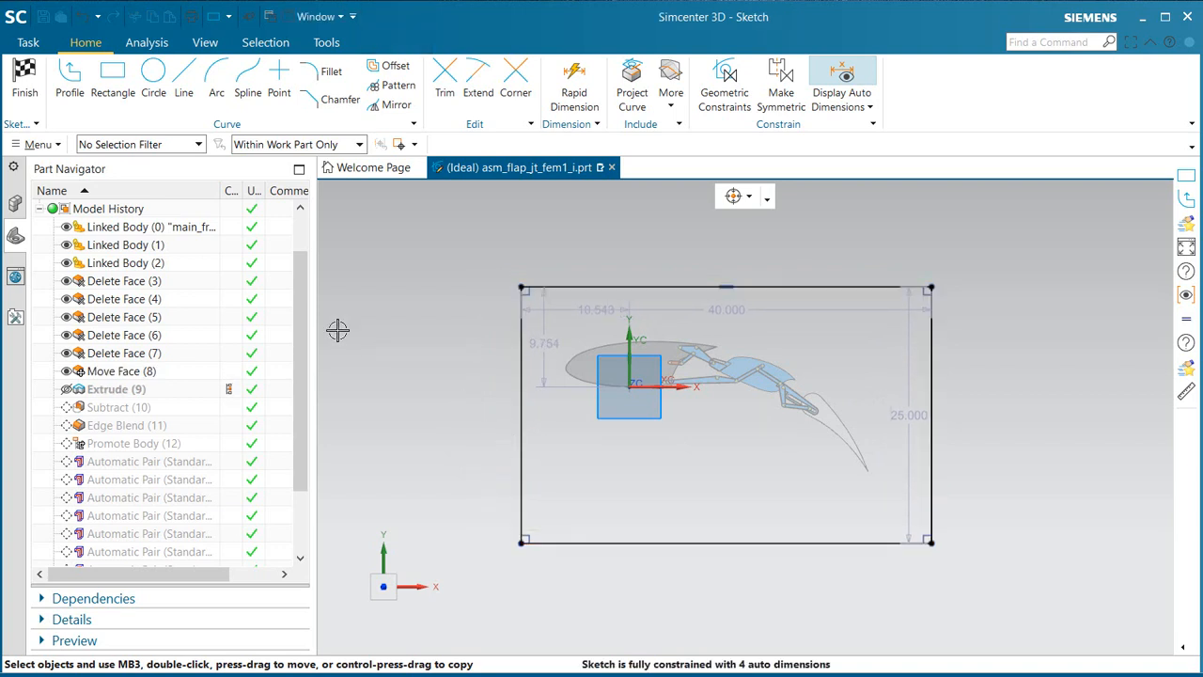
click(14, 84)
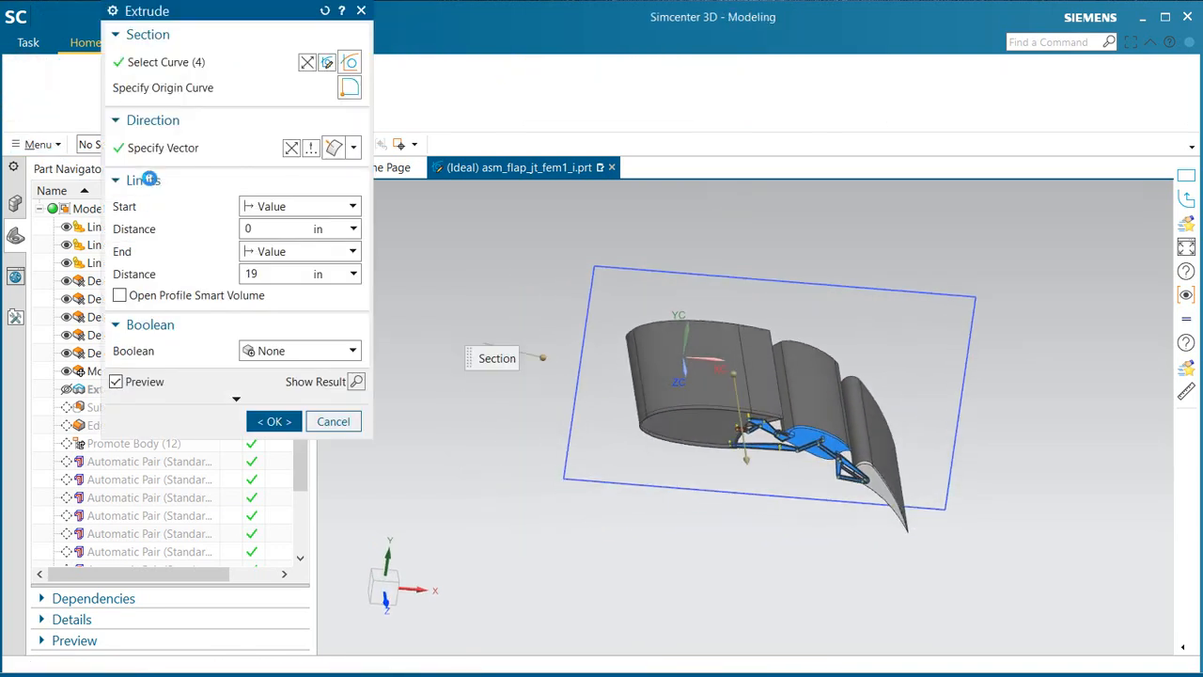
click(273, 422)
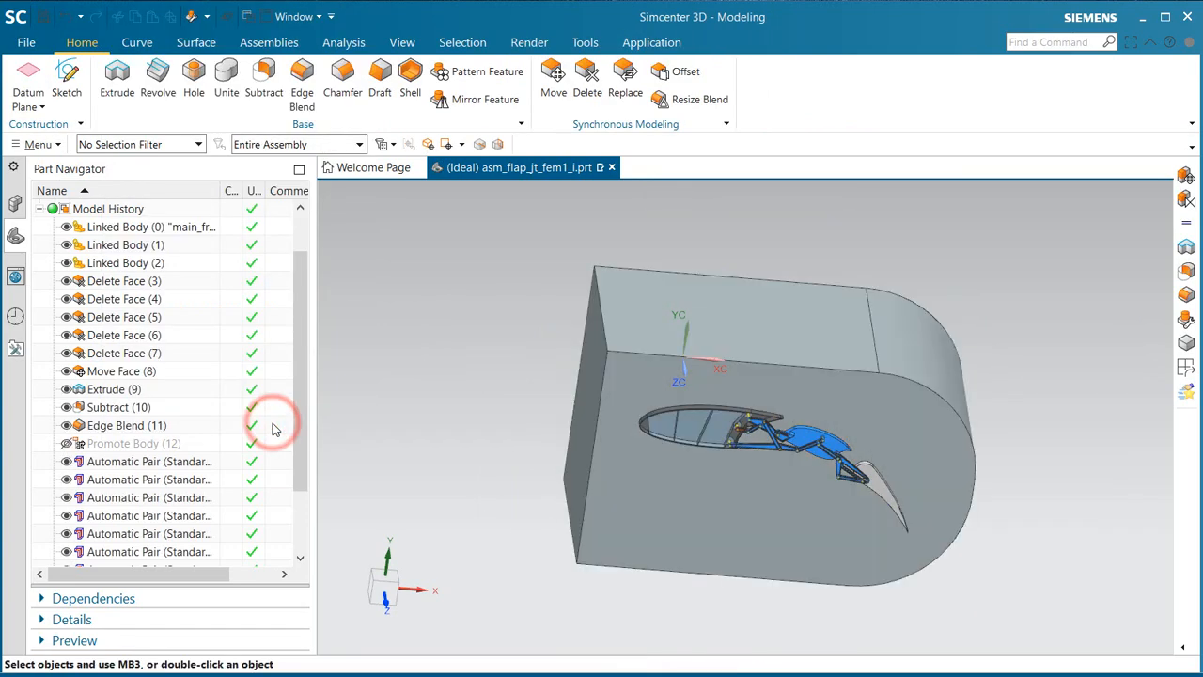
middle_drag(501, 413, 477, 392)
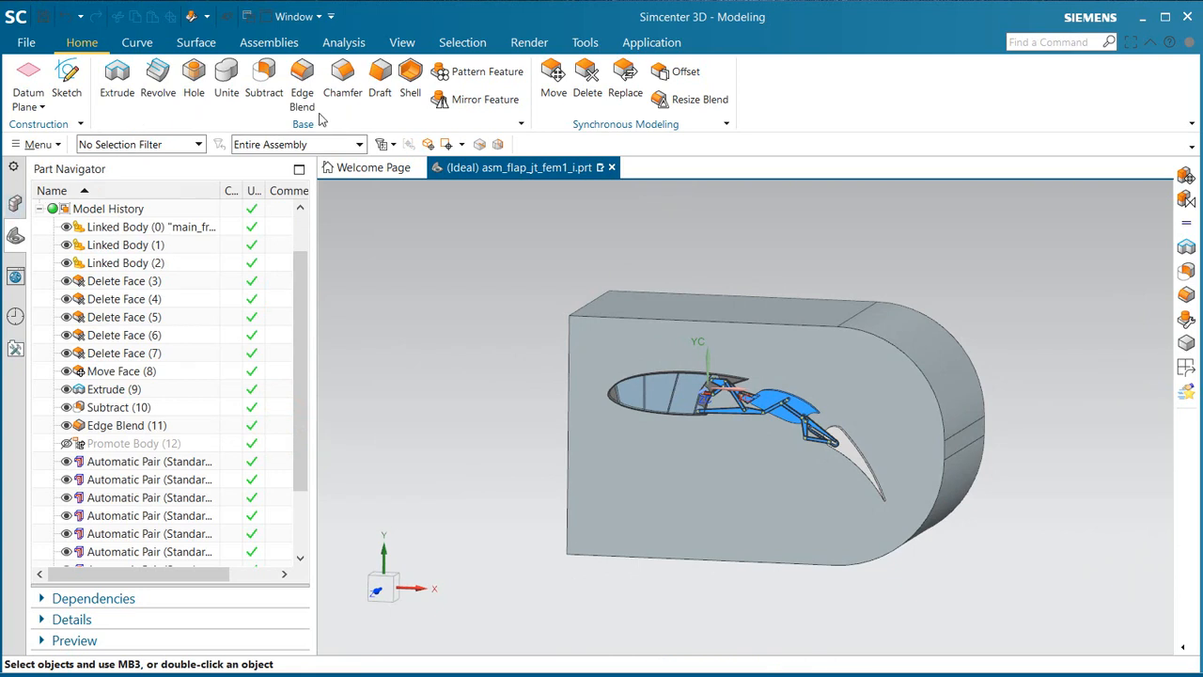
Step: Return to the Pre/Post application, make asm_flap_jt_fem1 the displayed part and dismiss the polygon body update log
click(648, 42)
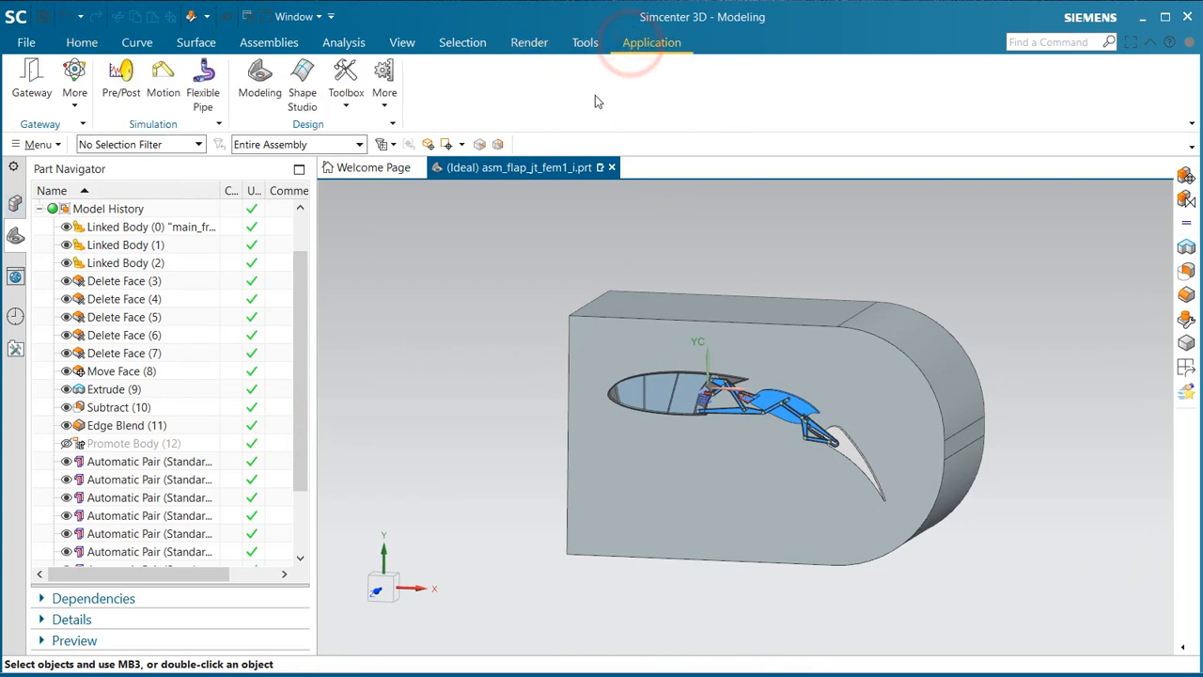
click(128, 78)
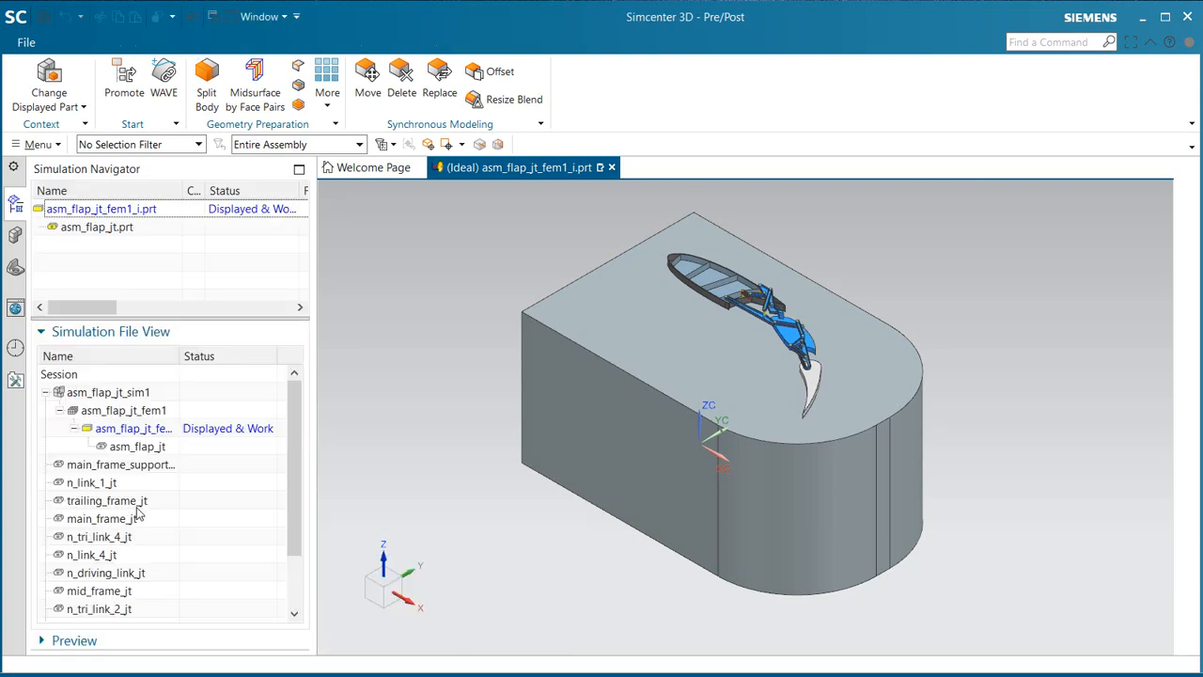
double_click(132, 413)
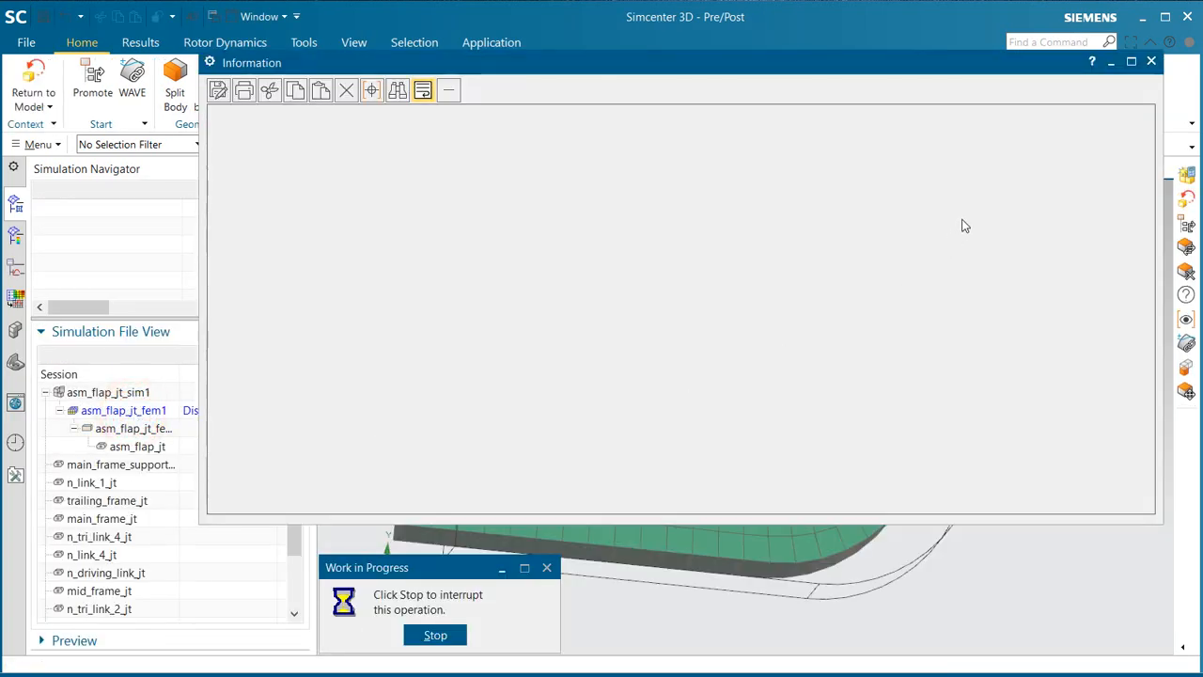
click(1152, 63)
Step: Update the FEM so its meshes are regenerated on the deployed flap and shifted fluid domain
mouse_move(770, 522)
middle_down()
mouse_move(796, 531)
mouse_move(765, 529)
middle_up()
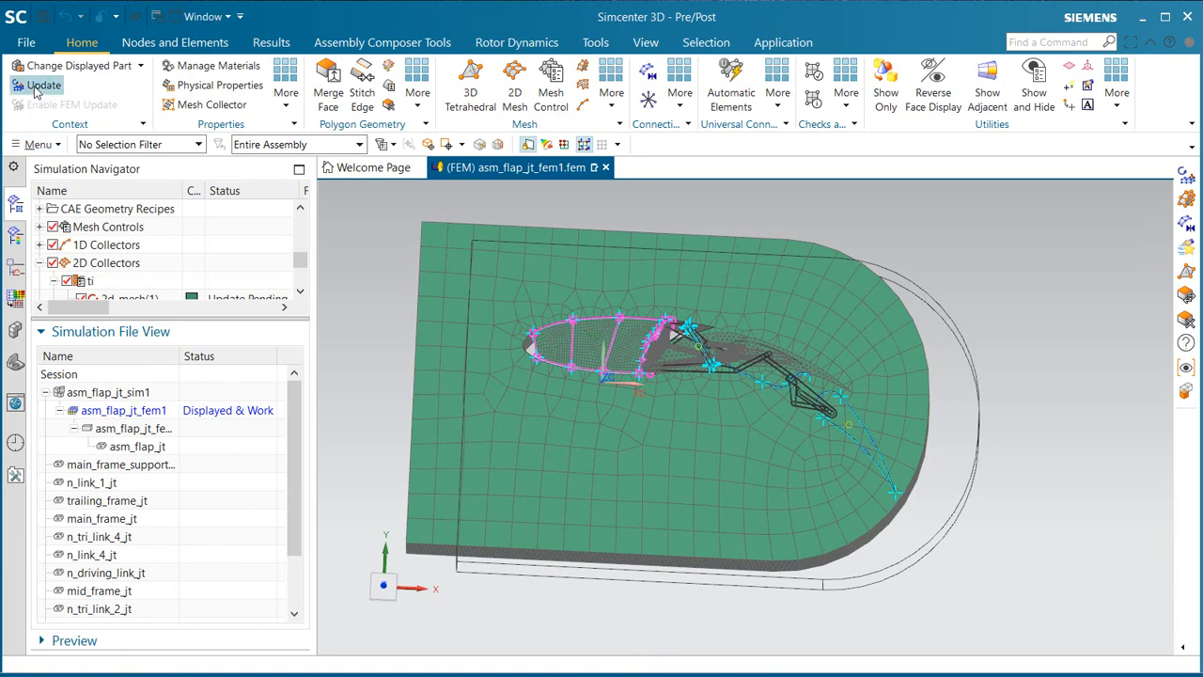
click(38, 86)
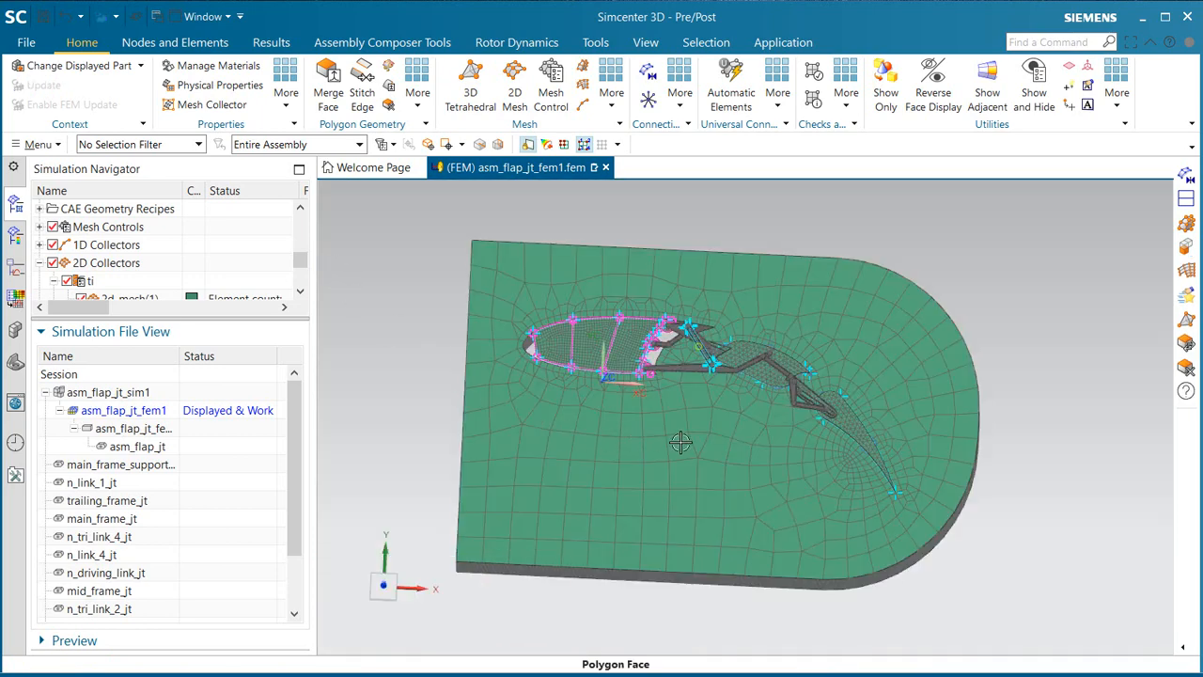
middle_drag(680, 442, 587, 444)
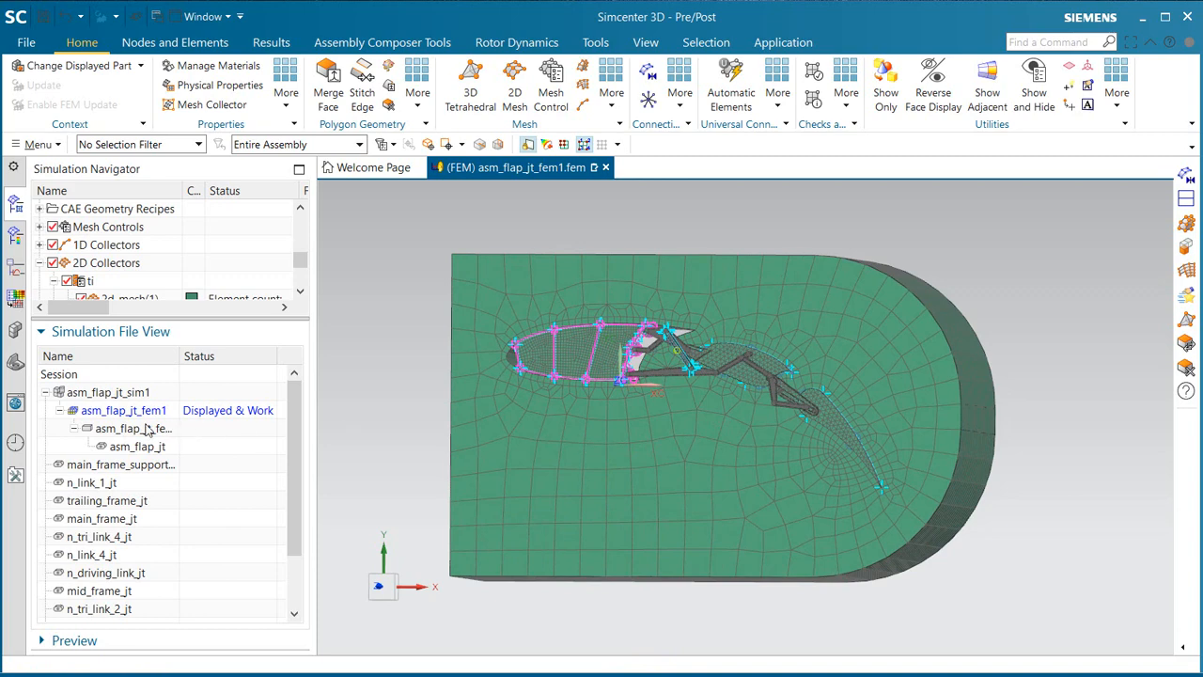
Step: Display the simulation asm_flap_jt_sim1 and clone its stowed2 solution
double_click(127, 395)
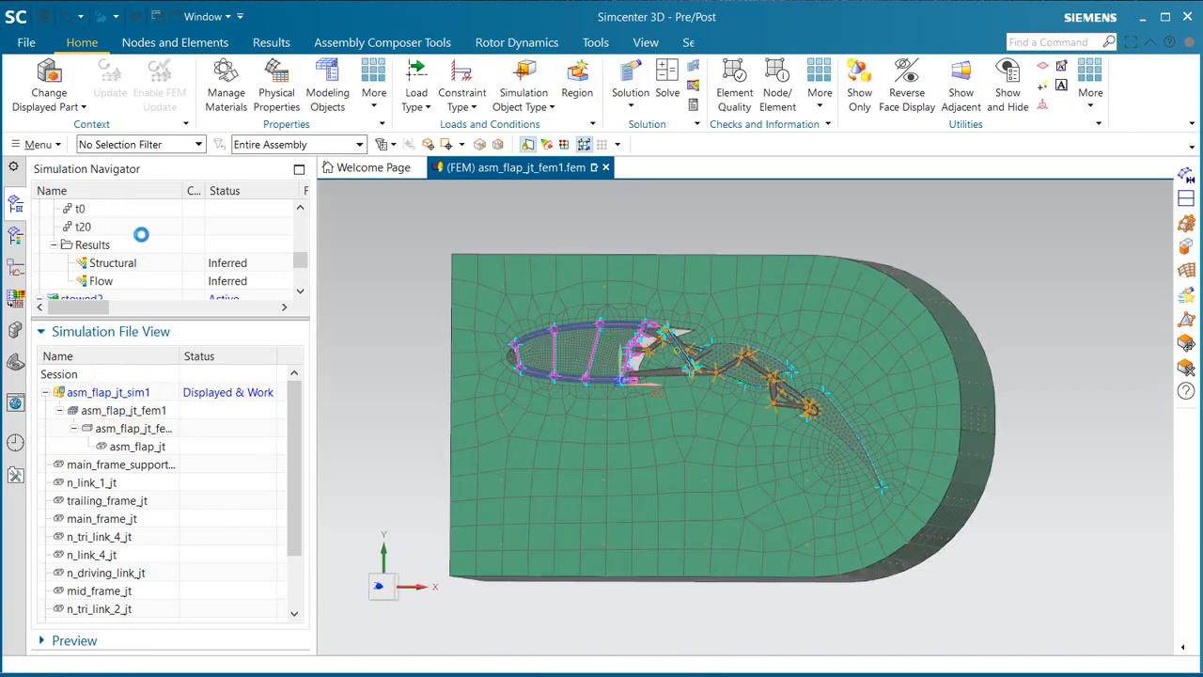
scroll(132, 245, down, 1)
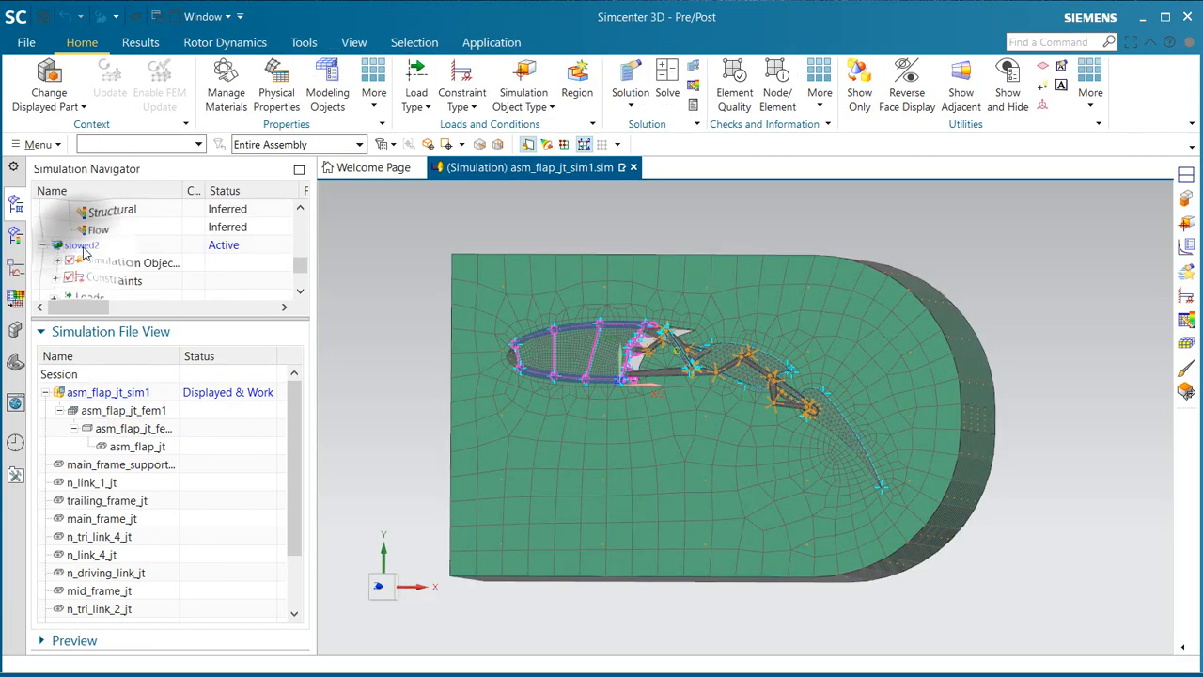
right_click(85, 246)
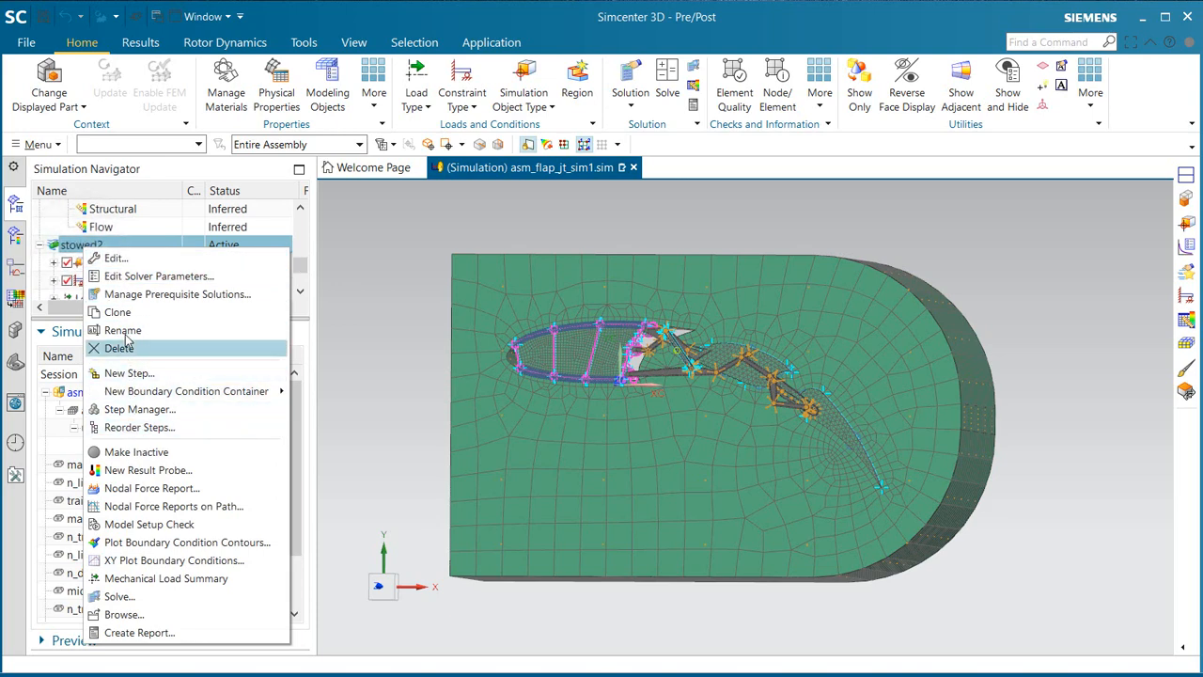
click(125, 317)
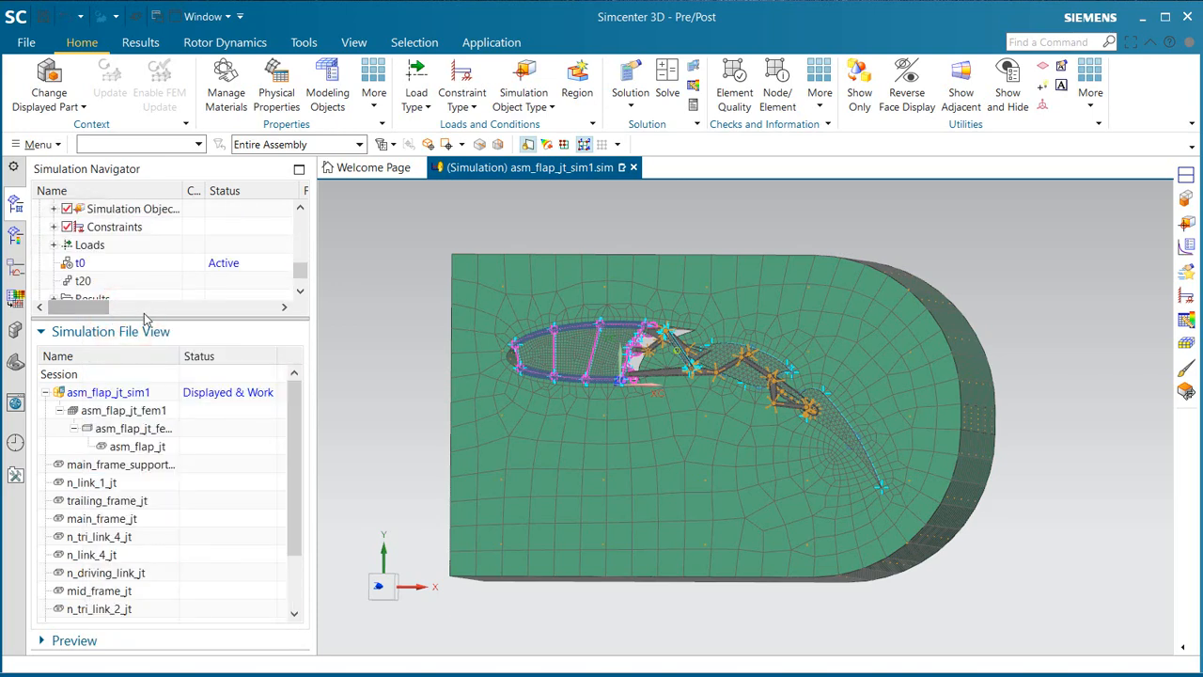
Step: Rename the cloned solution as deployed, enlarging the simulation tree area to reach it
drag(146, 319, 147, 466)
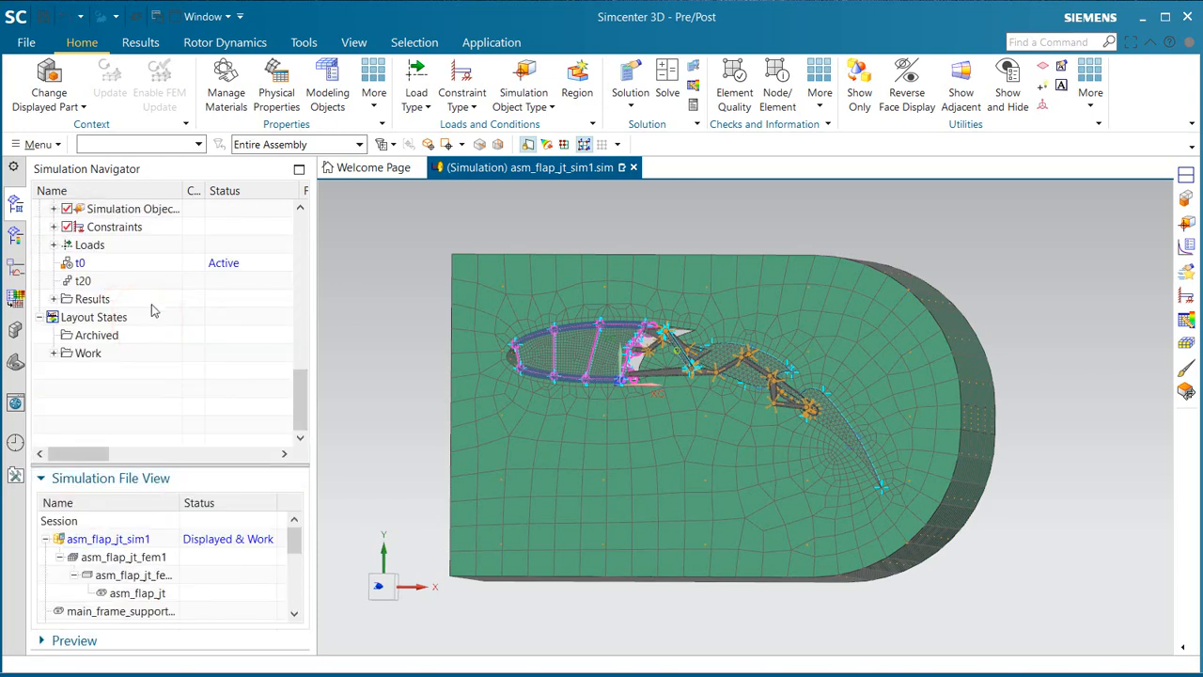
scroll(152, 306, up, 3)
right_click(107, 354)
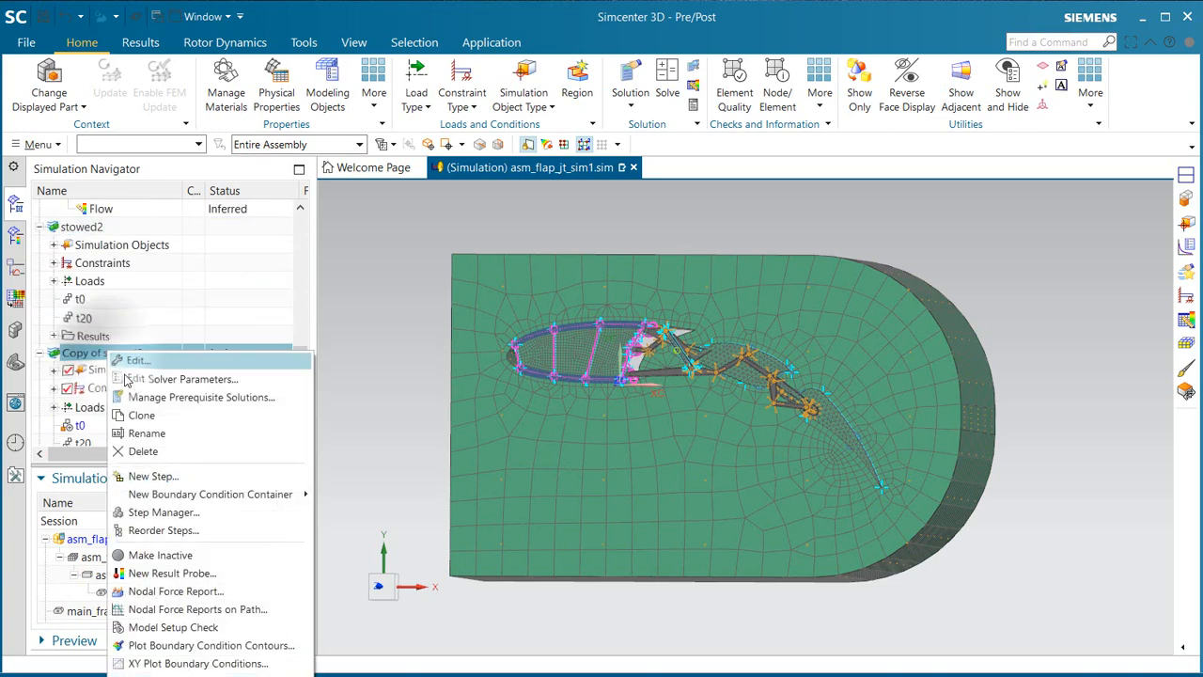
click(145, 433)
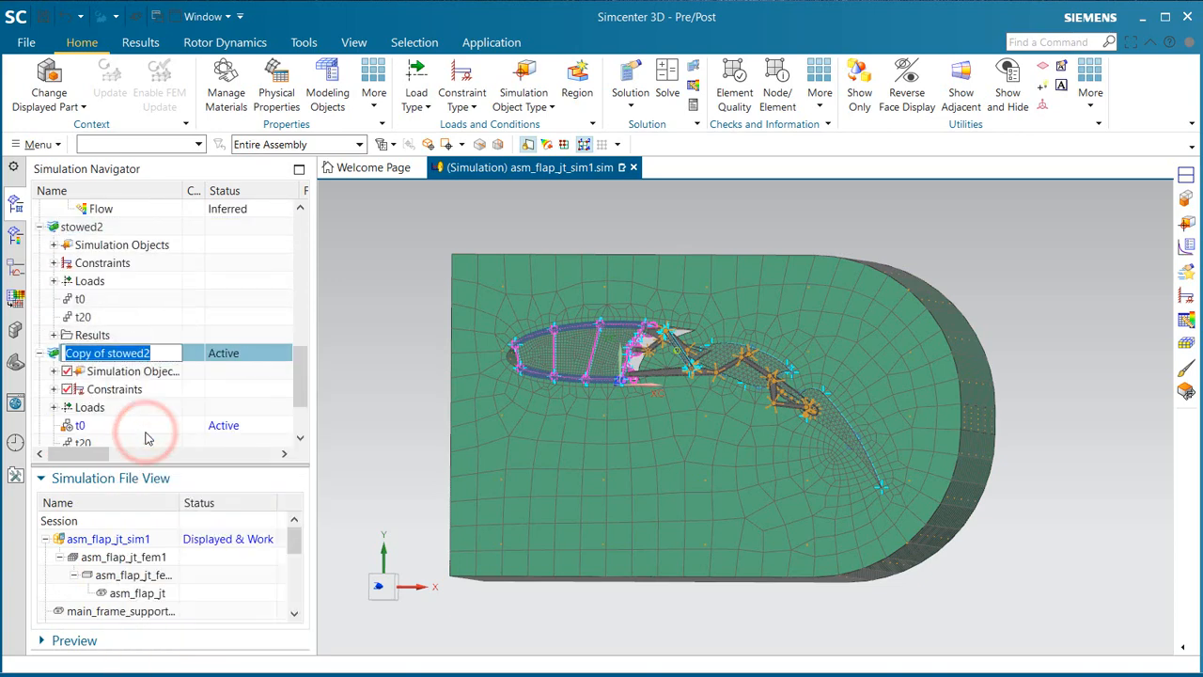
text(deployed)
key(Return)
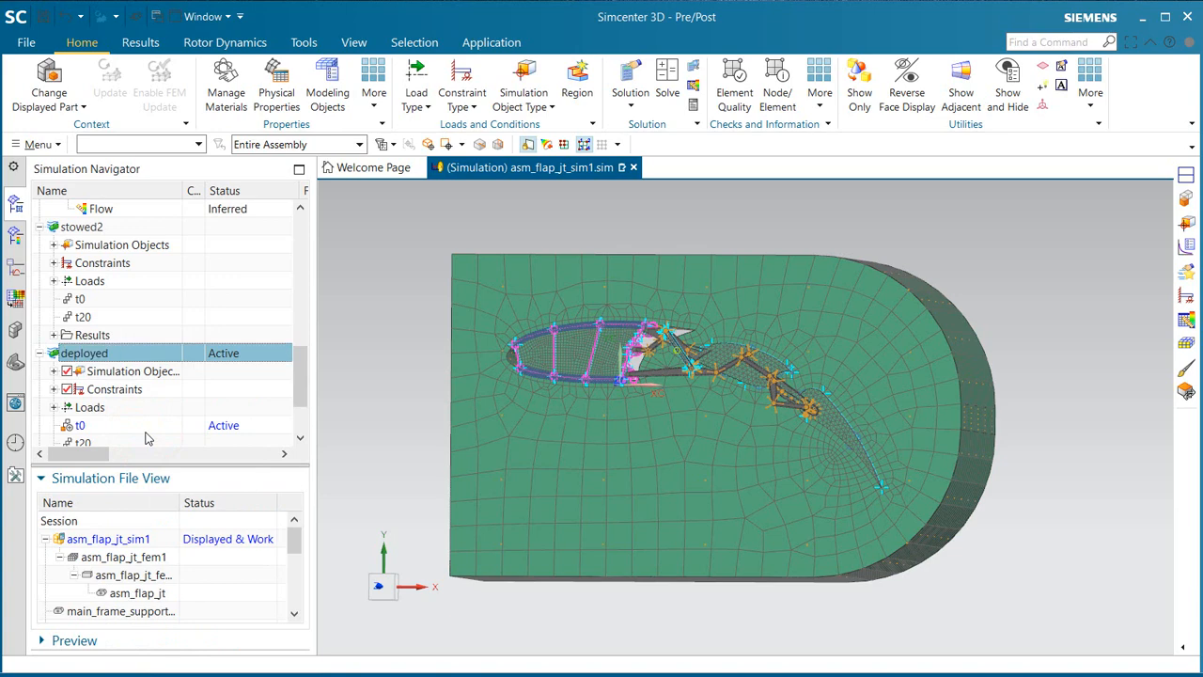
Step: Solve the deployed solution with the model setup check, decline the message review and dismiss the check report
right_click(90, 357)
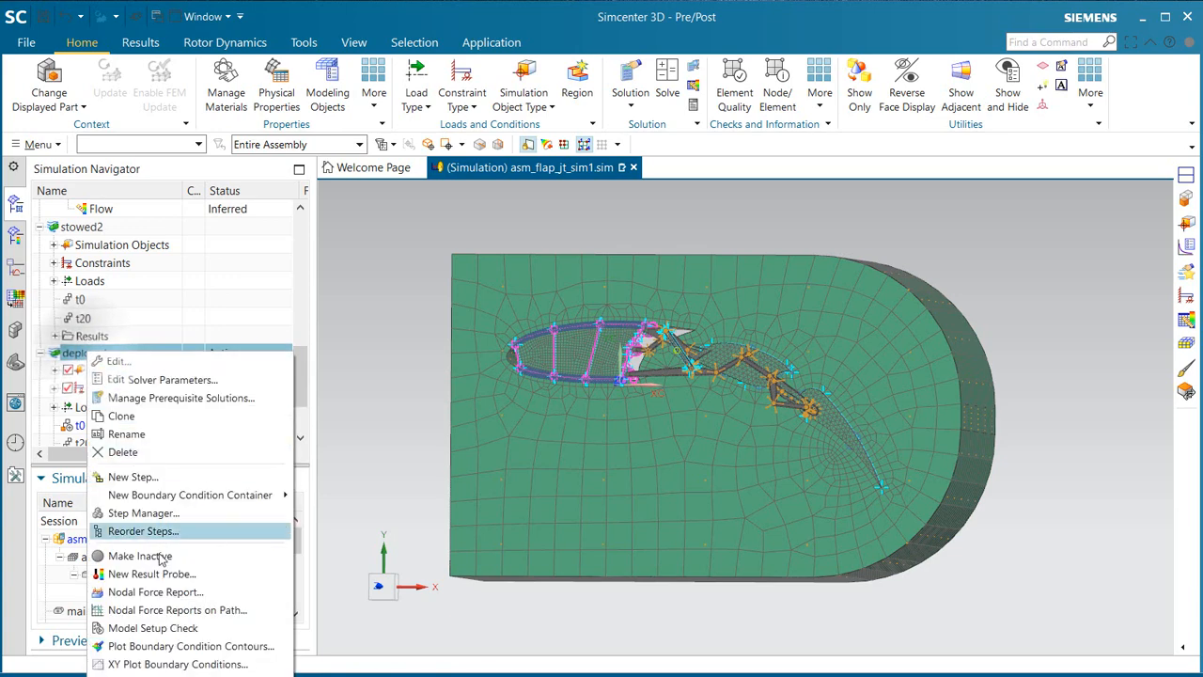
key(Escape)
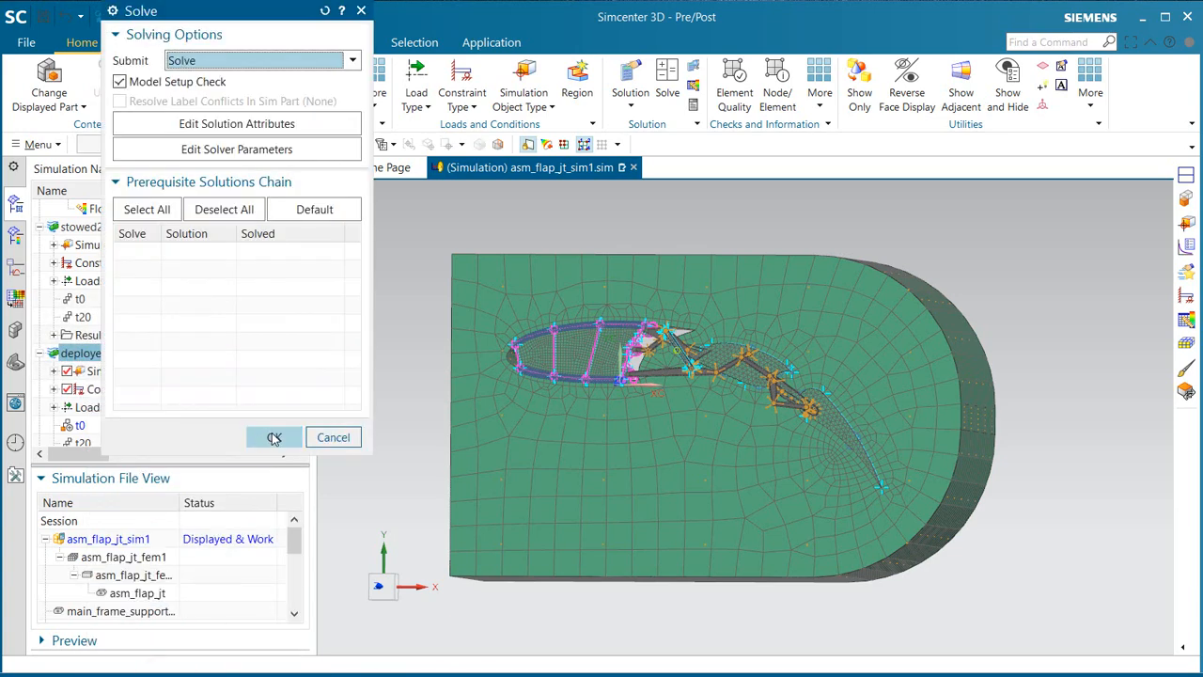
click(273, 439)
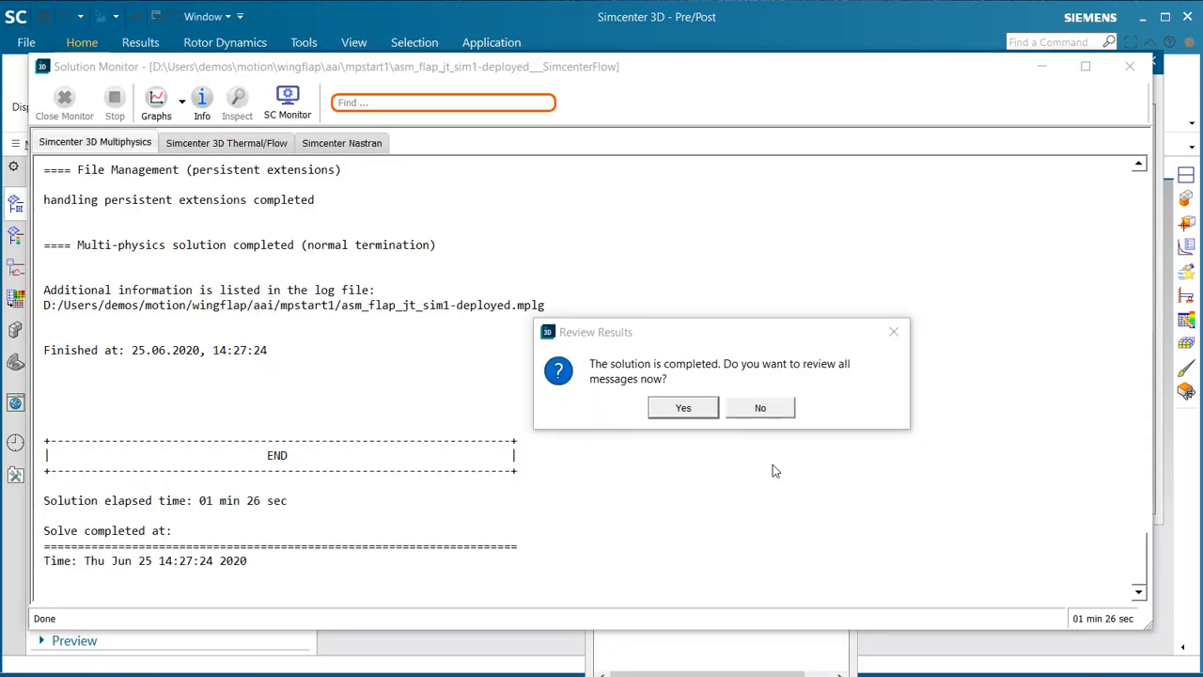
click(742, 405)
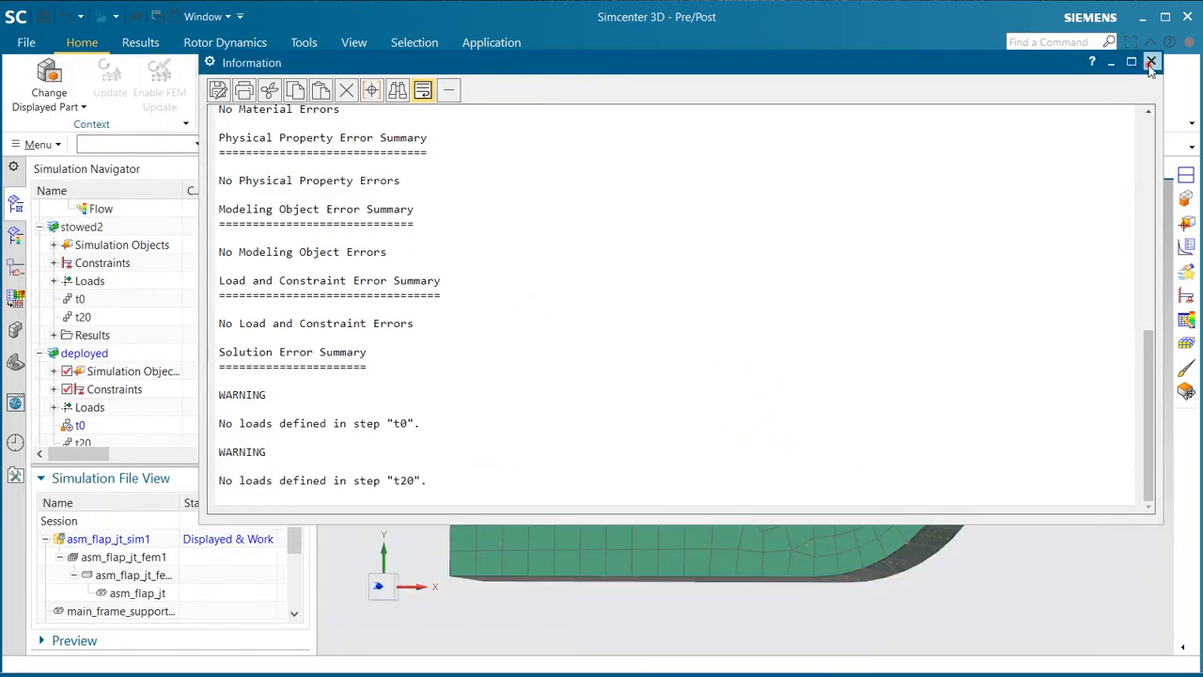
click(1150, 63)
Step: Open the deployed solution's structural results and plot the nodal displacement for t20, Increment 2, 20s
scroll(165, 307, down, 2)
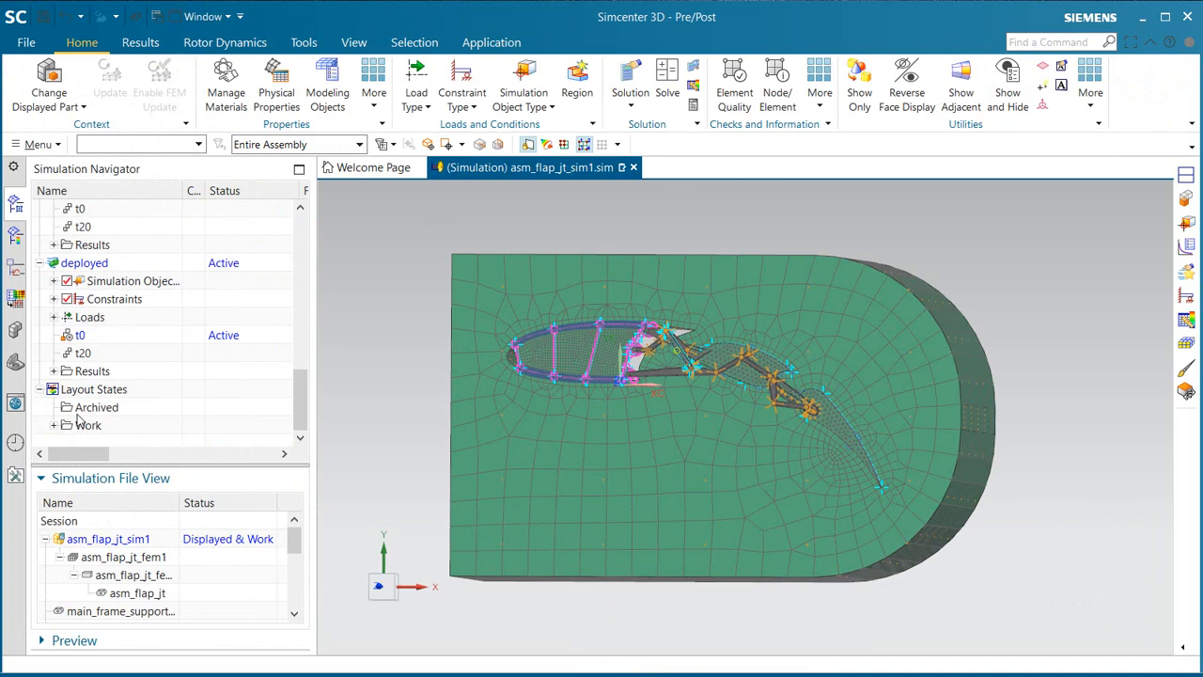
click(53, 371)
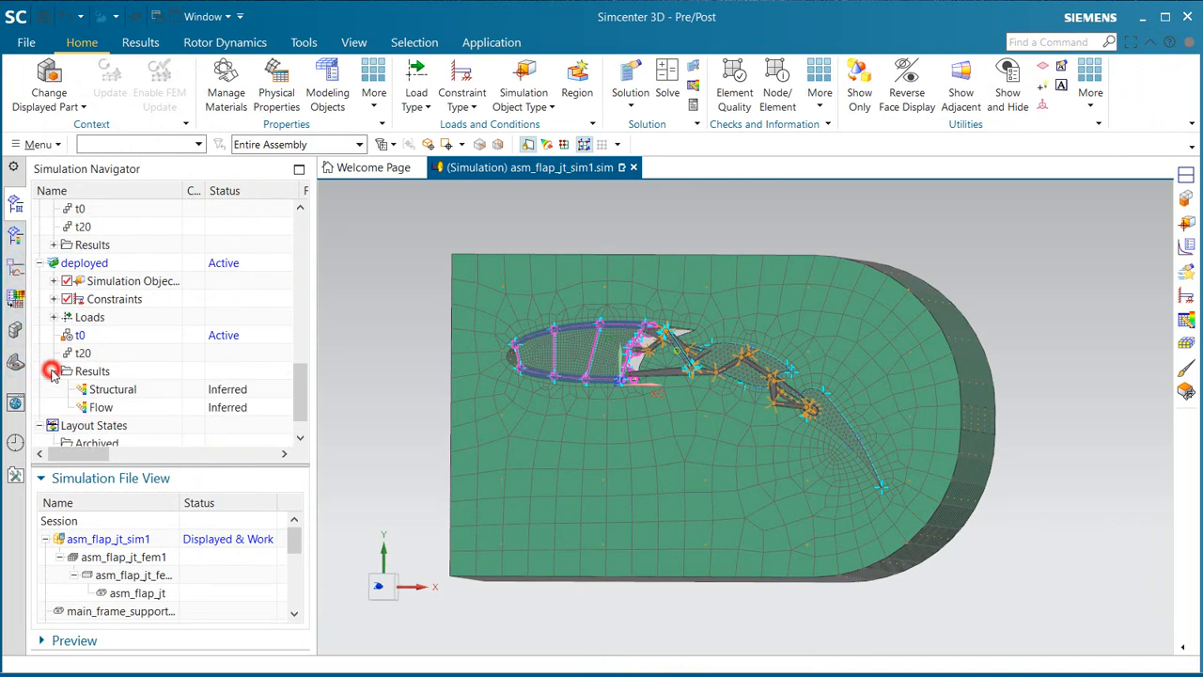
double_click(98, 389)
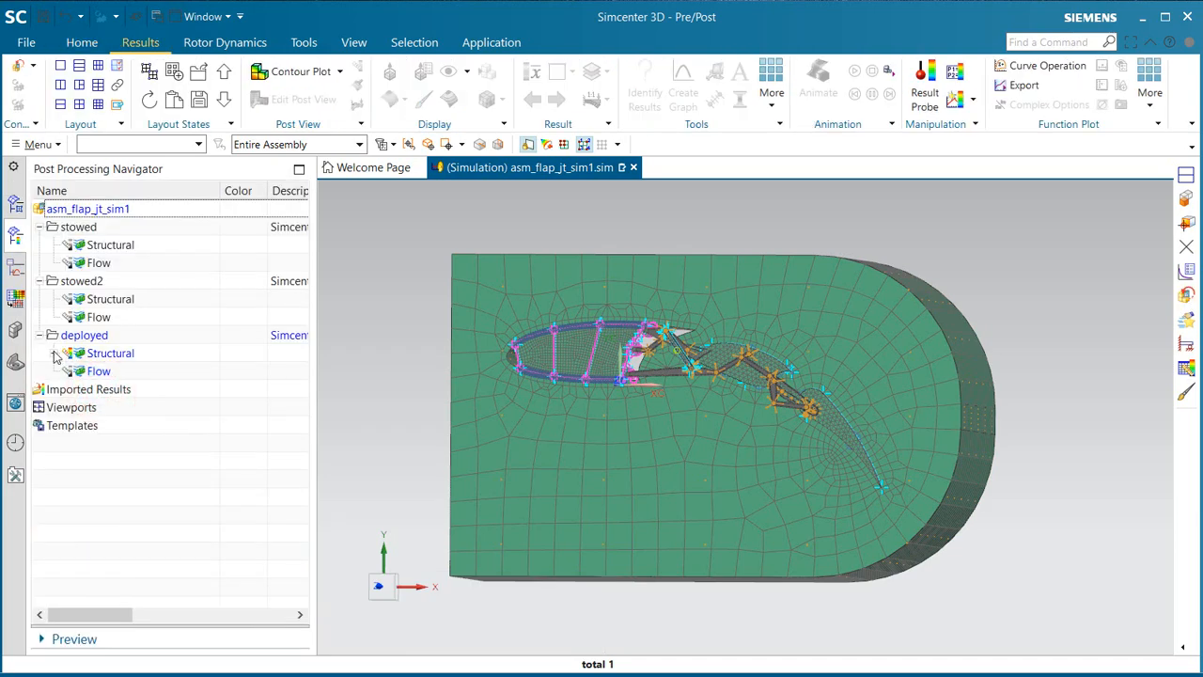
click(54, 353)
click(68, 389)
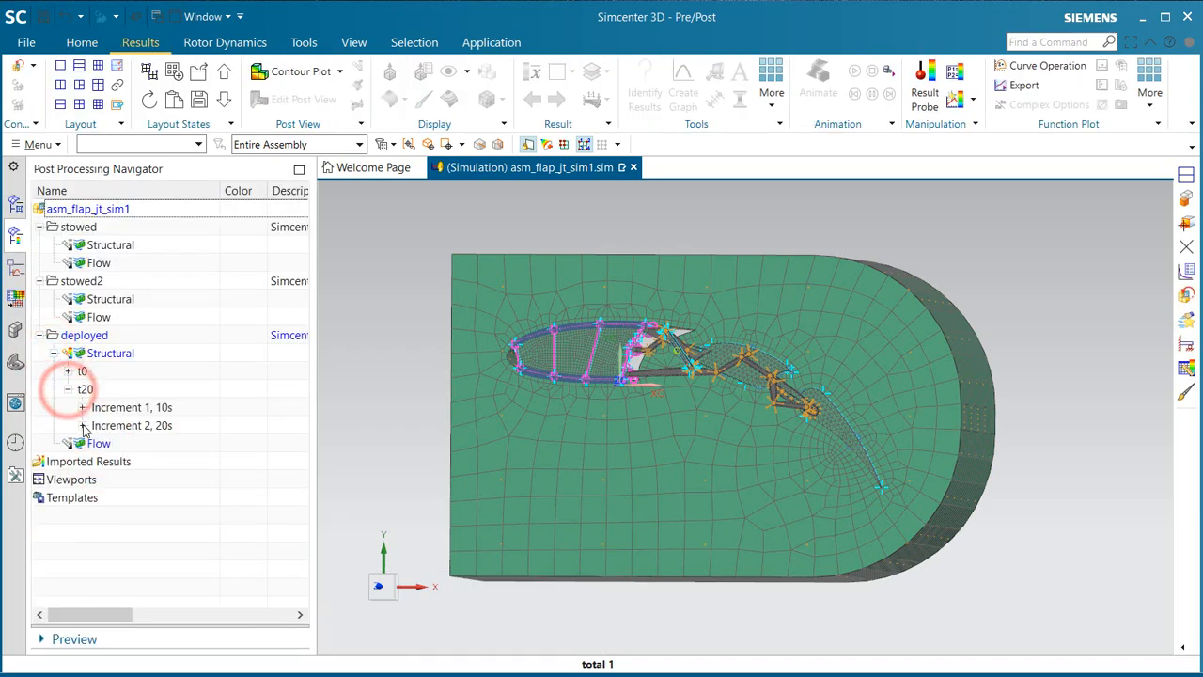
click(82, 425)
double_click(143, 320)
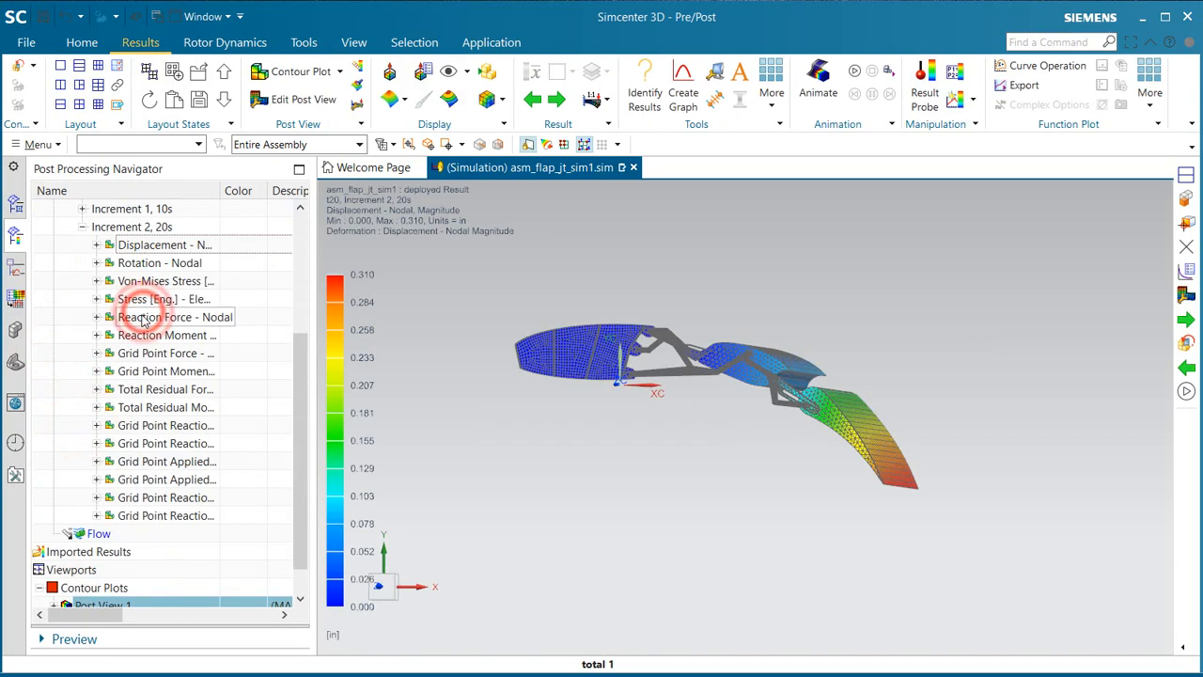
Step: Show the annotations of Post View 1, and play and stop the displacement animation
middle_drag(556, 325, 568, 344)
scroll(141, 540, down, 1)
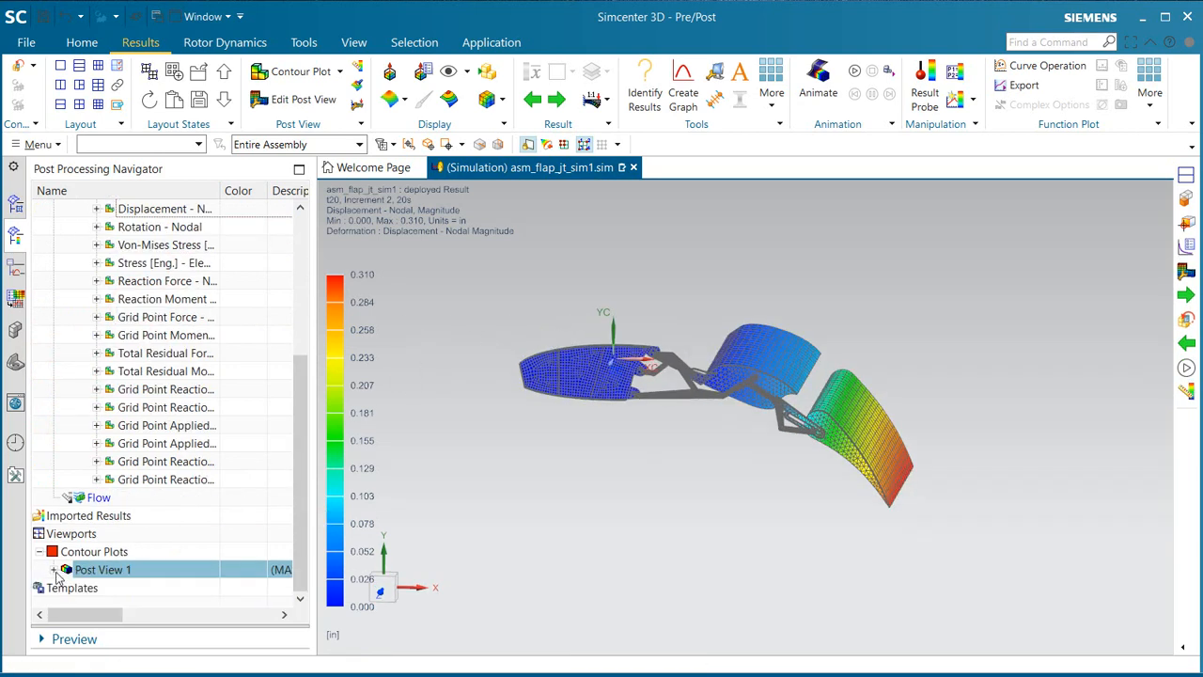
click(54, 571)
click(81, 587)
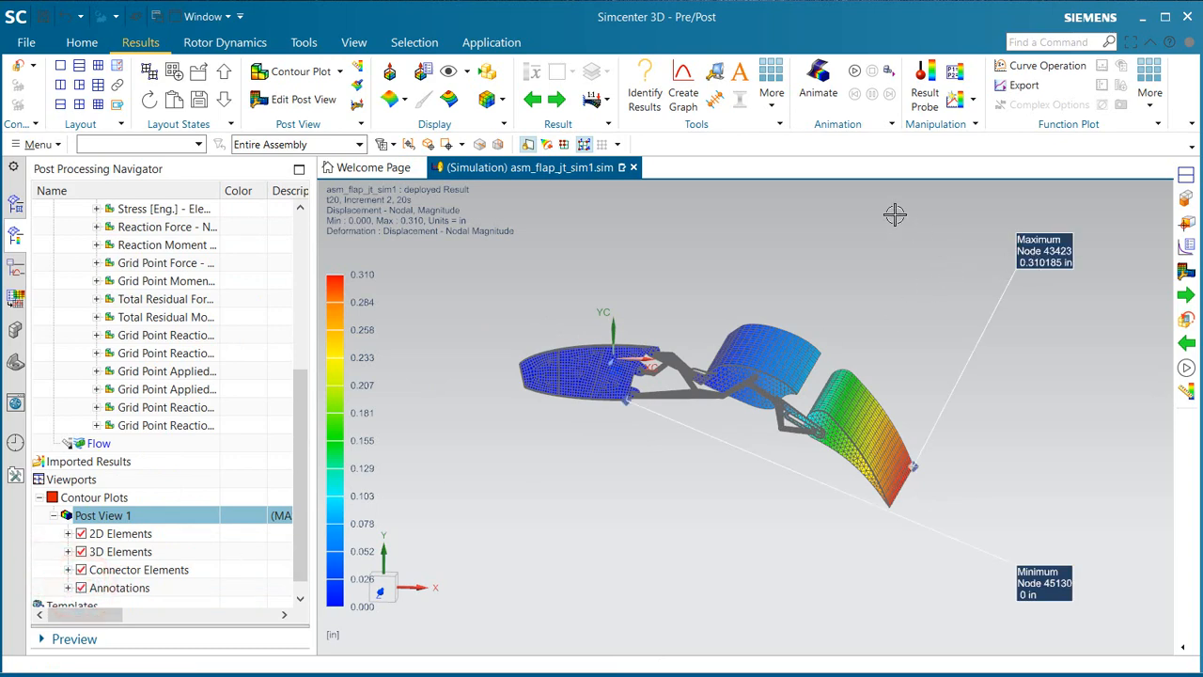
click(854, 73)
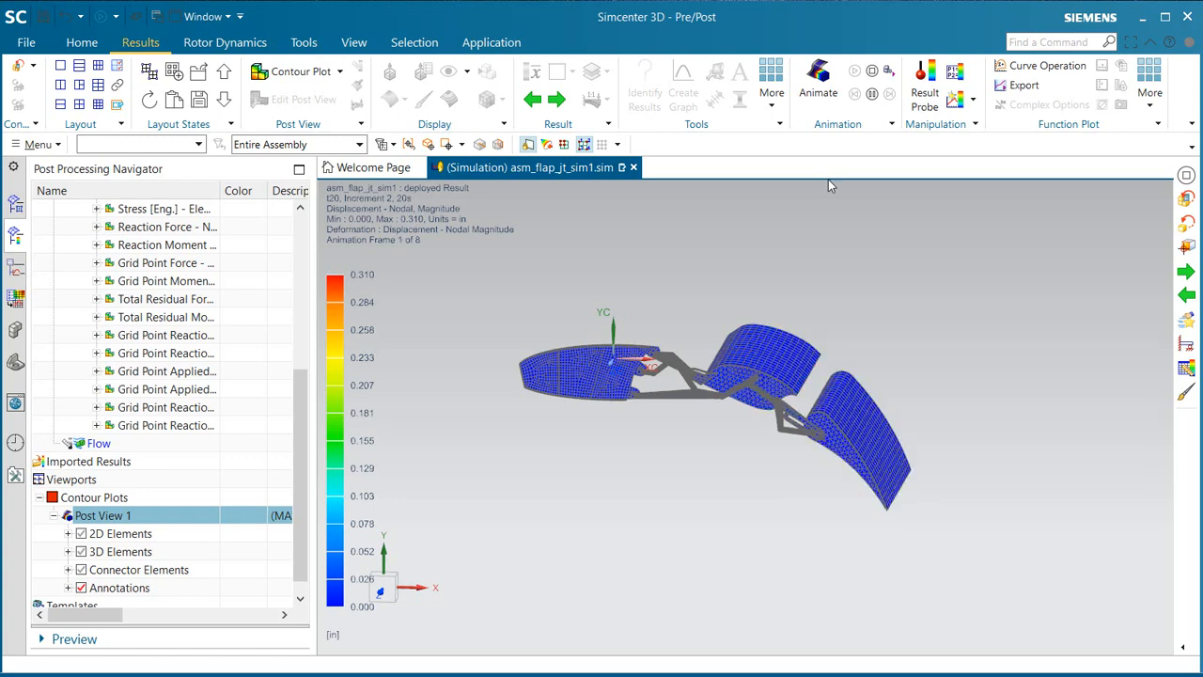
click(872, 72)
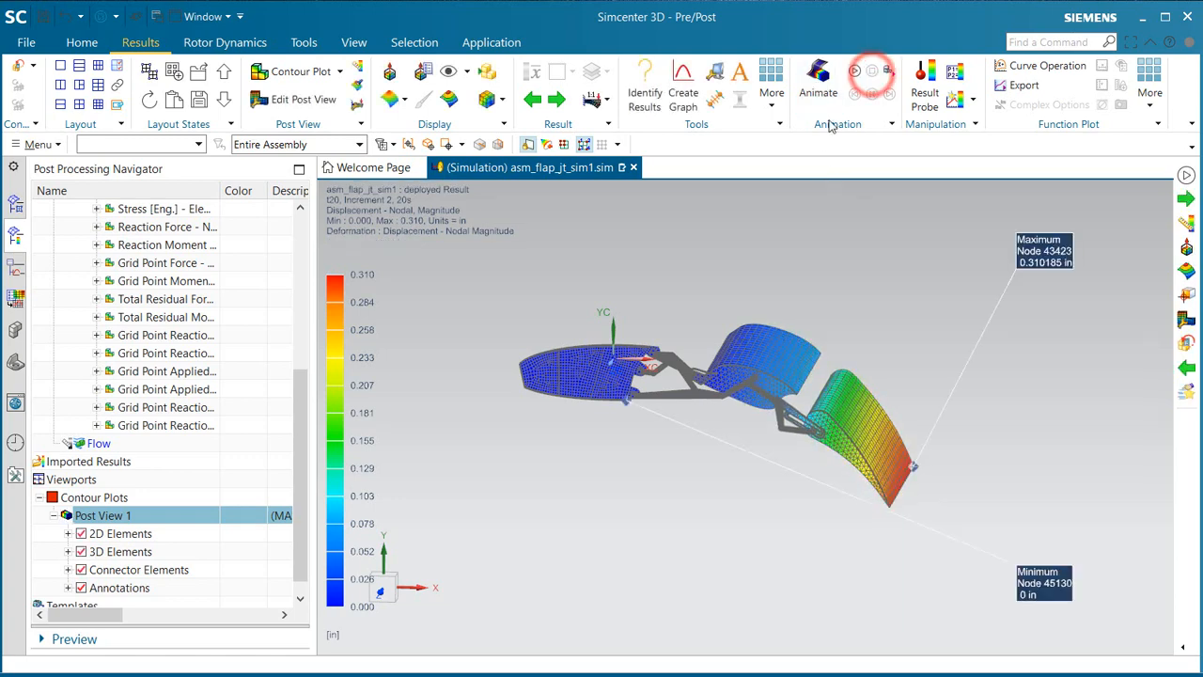
Step: Show only feature edges and switch the deployed plot to Stress [Eng.] - Element-Nodal, Von-Mises, with results combined at nodes
click(498, 98)
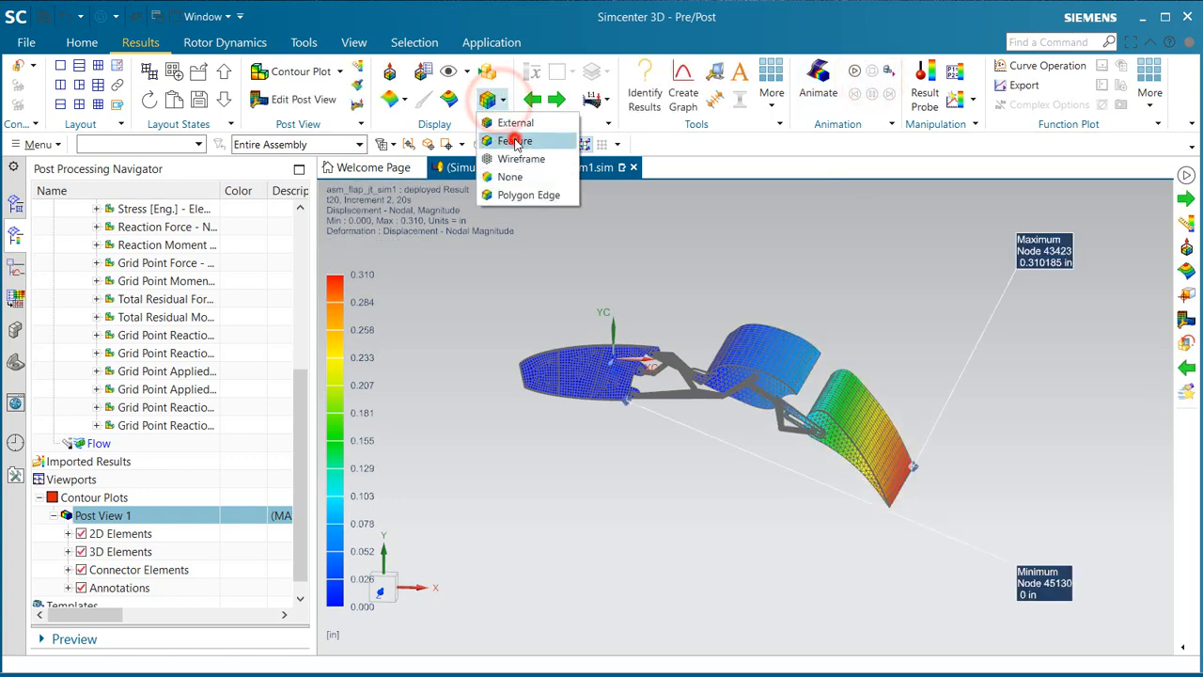
click(516, 140)
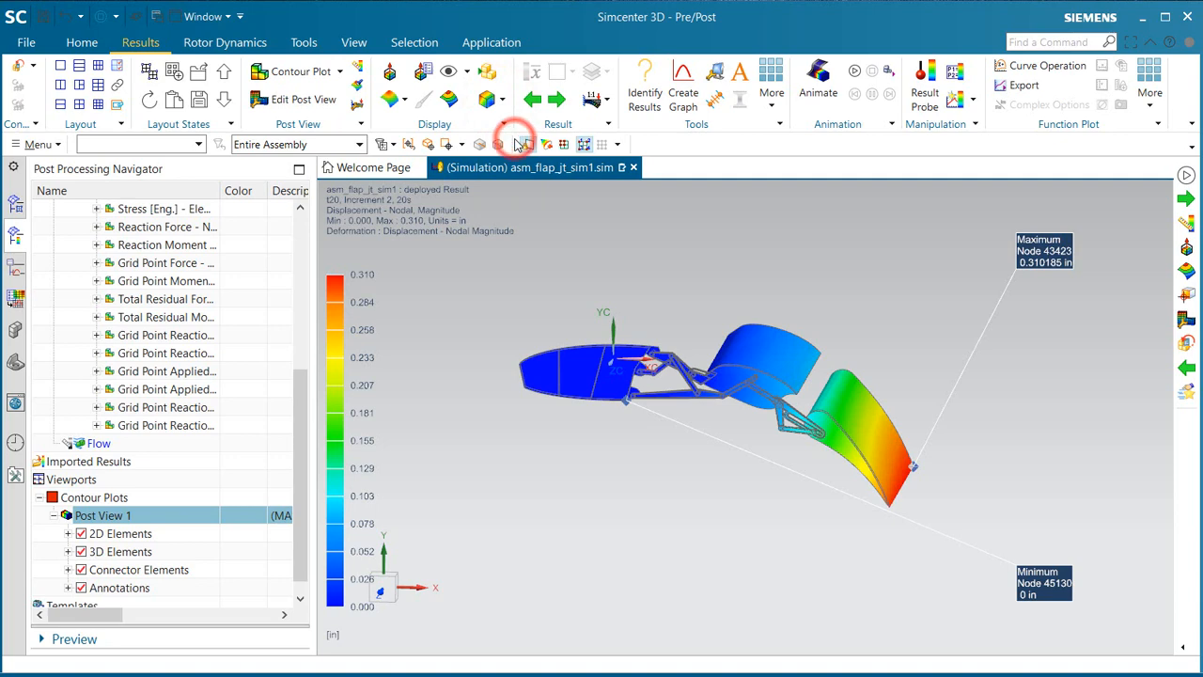
click(358, 72)
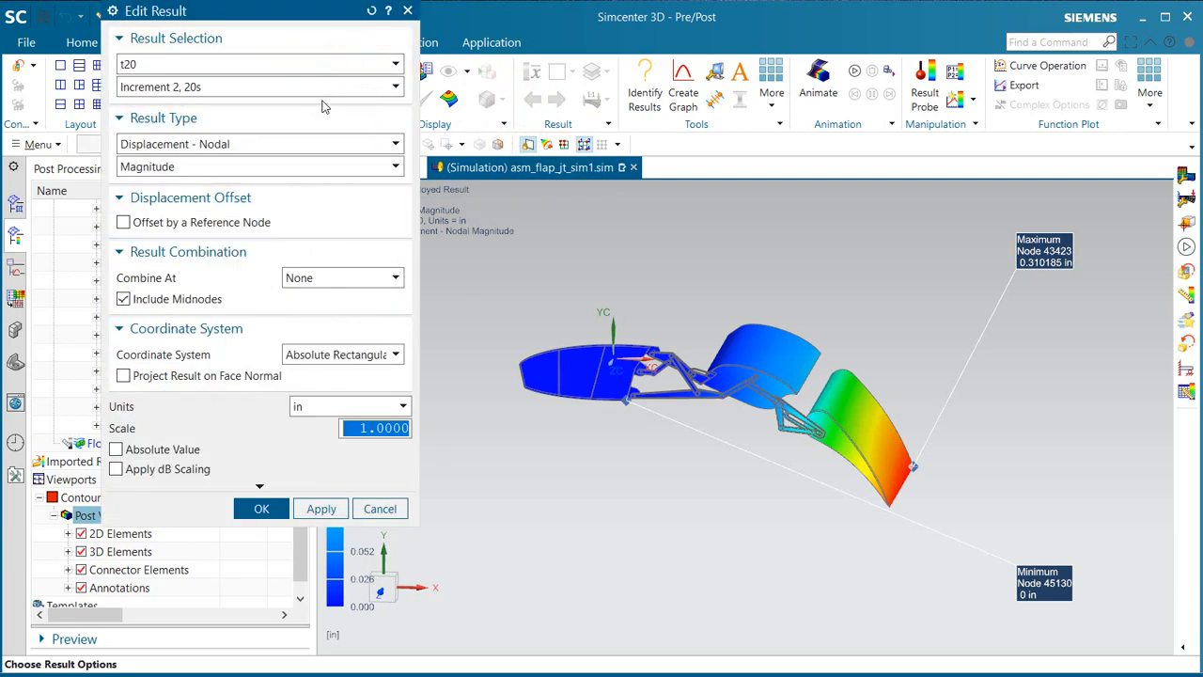
click(334, 149)
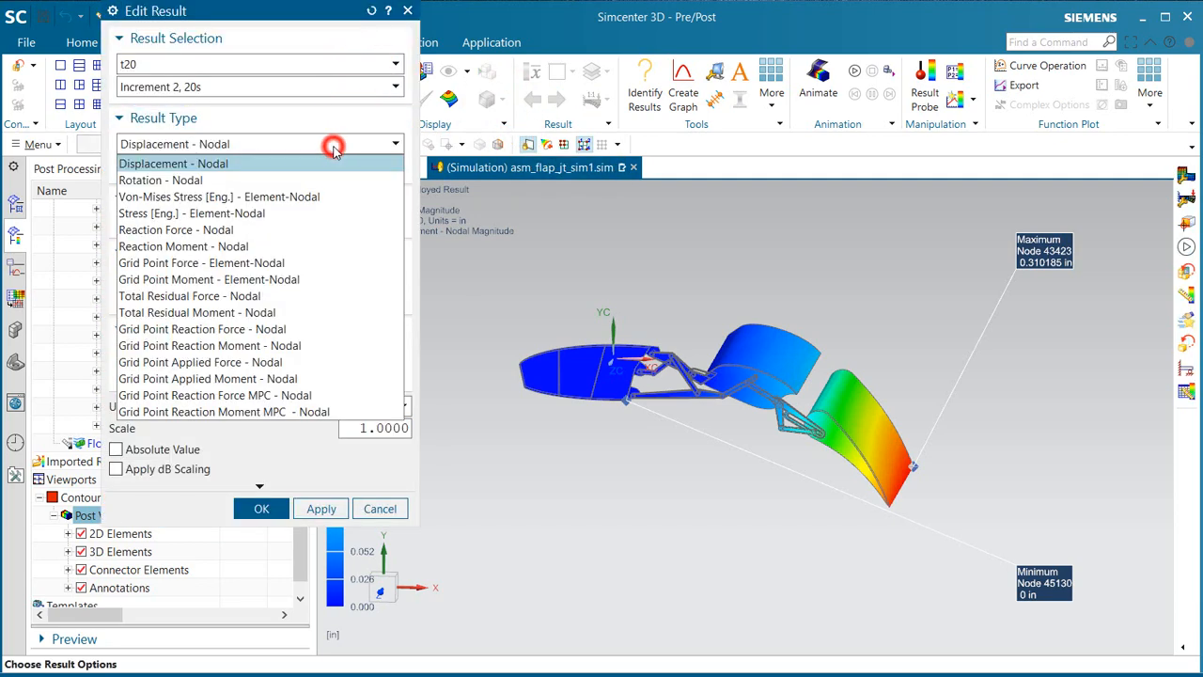
click(280, 213)
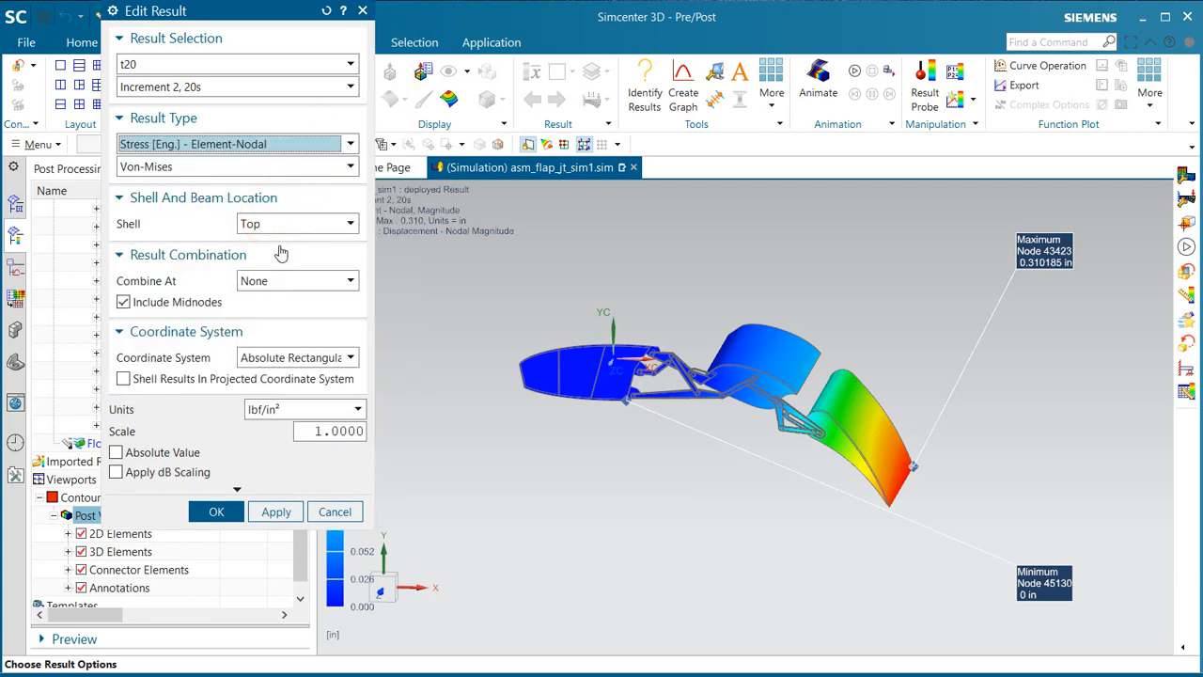
click(282, 280)
click(274, 314)
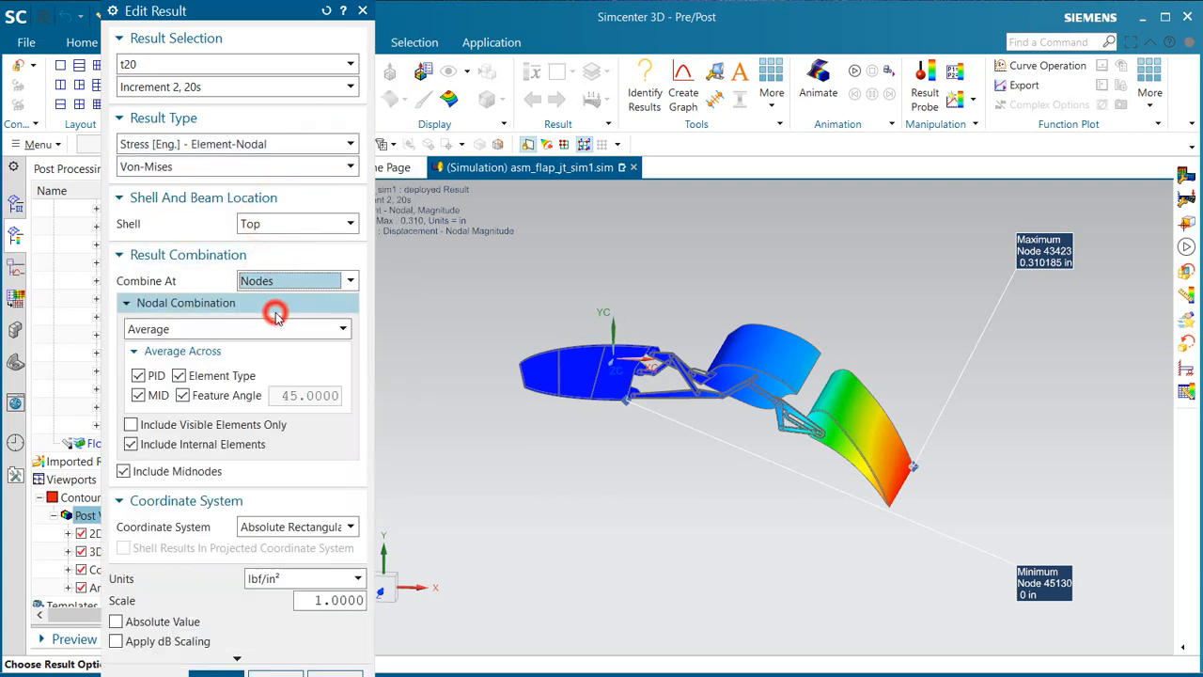
middle_click(201, 462)
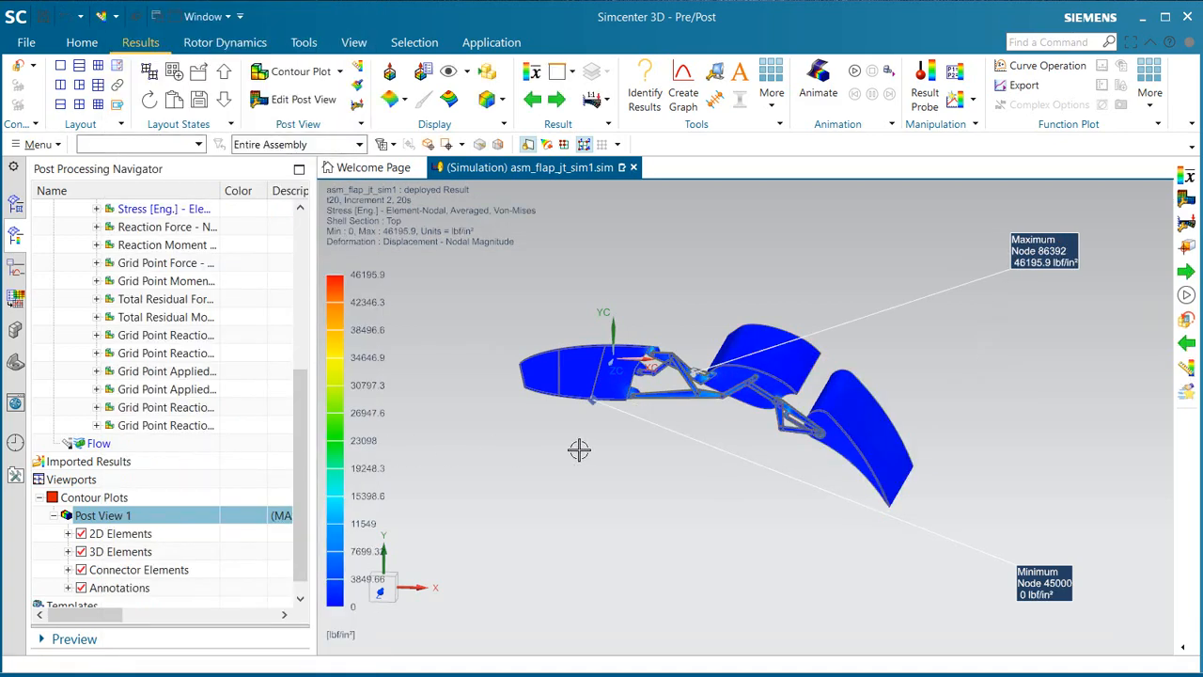
Step: Examine the stress contours on the deployed flap's linkage arms and their pin joints
scroll(667, 377, up, 3)
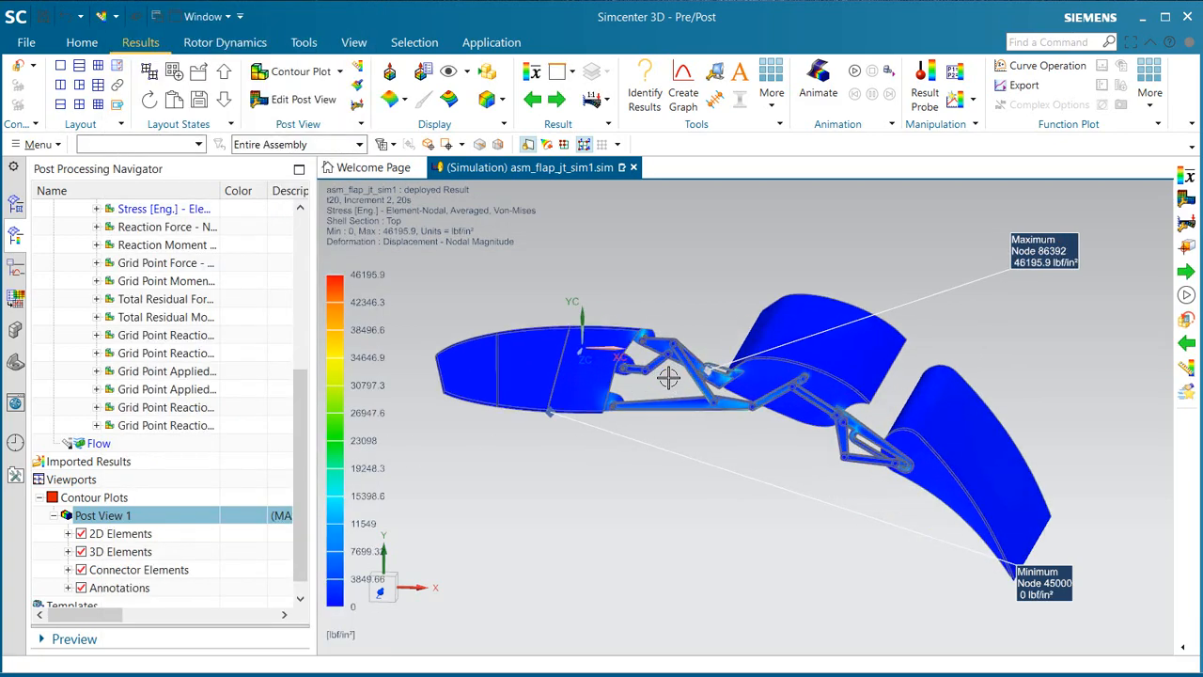
scroll(667, 377, up, 1)
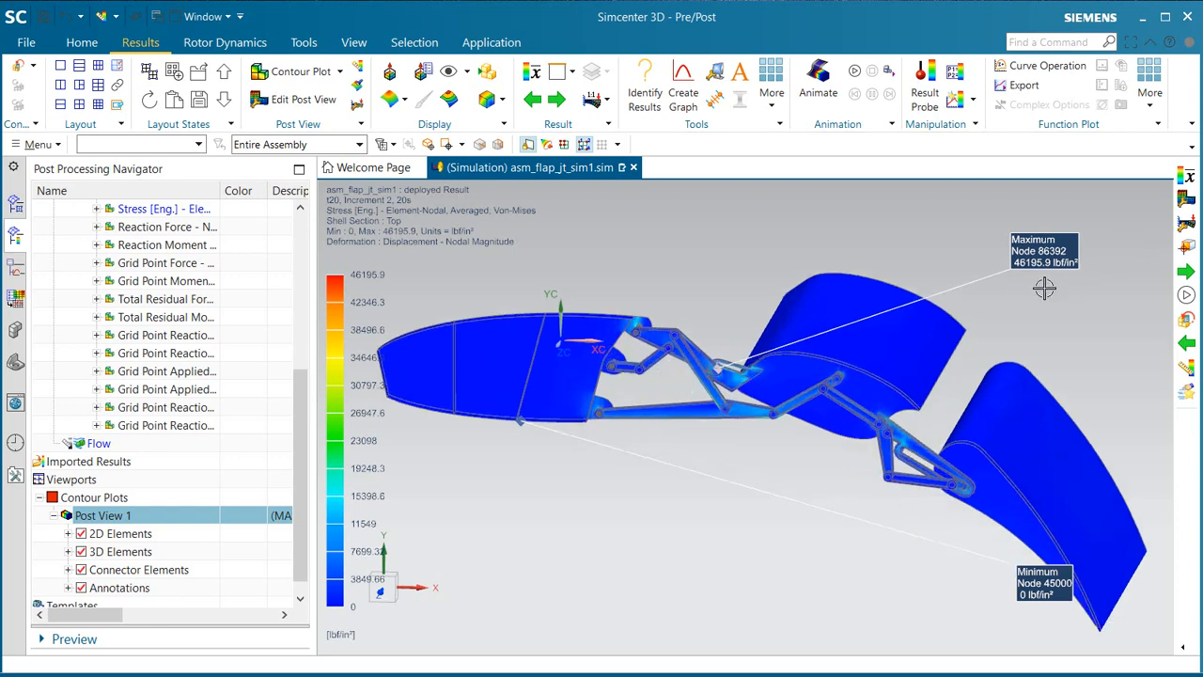
middle_drag(880, 381, 862, 383)
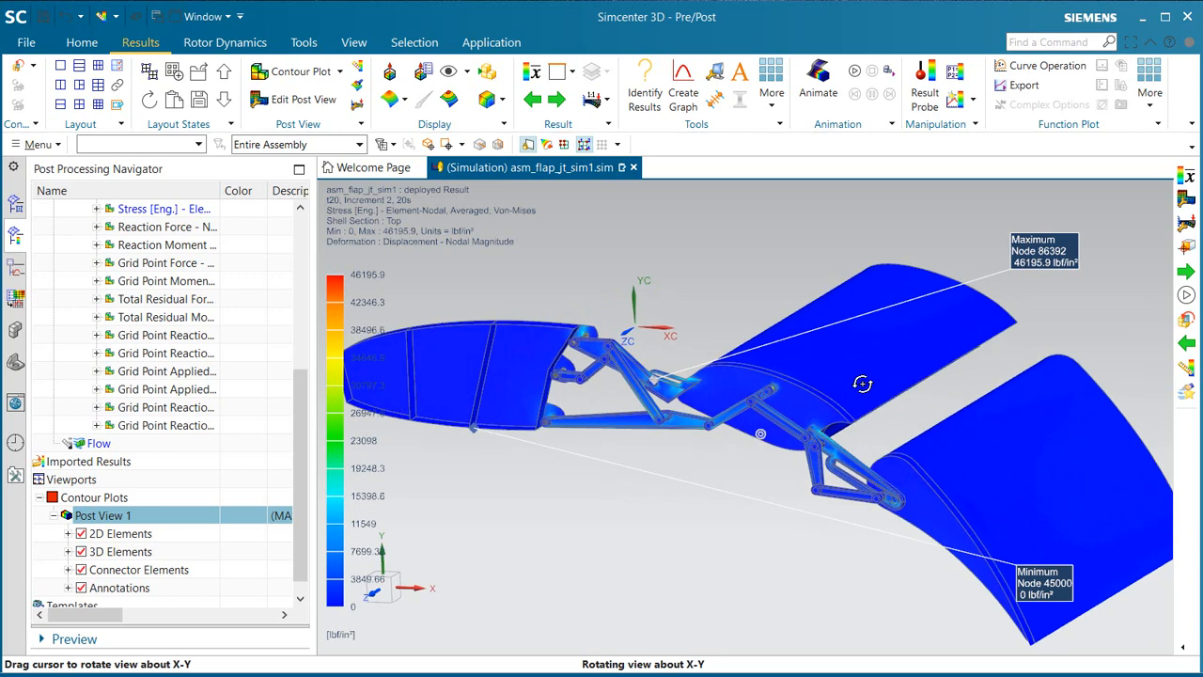
scroll(646, 368, up, 2)
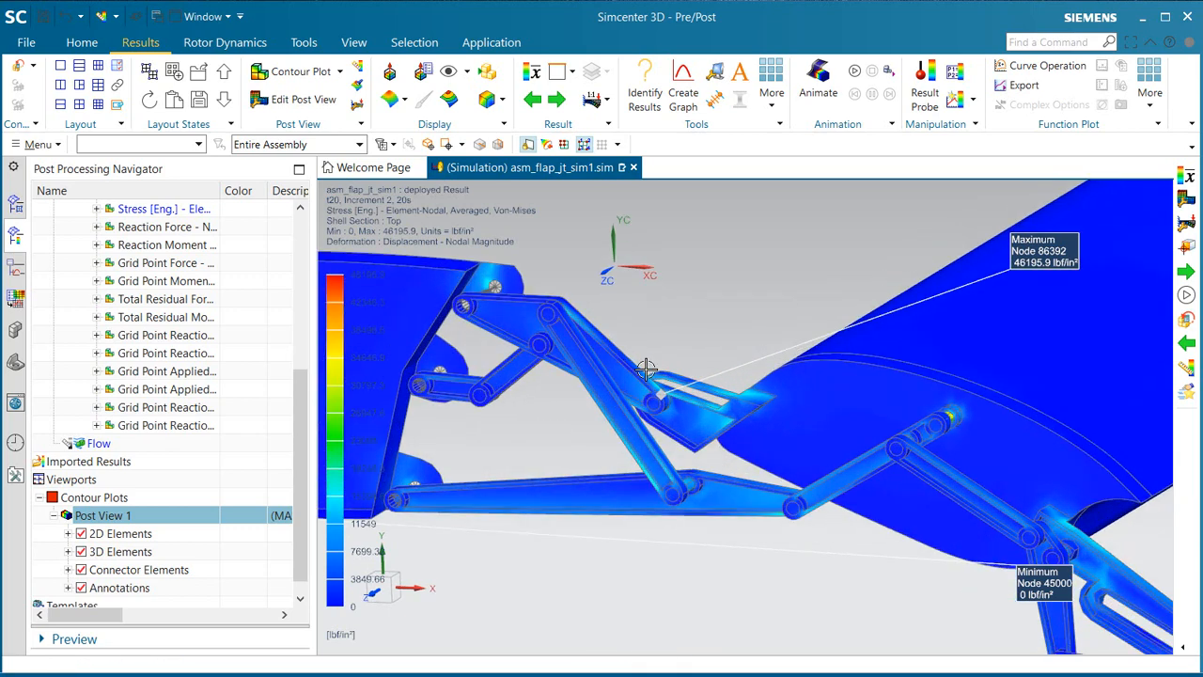
scroll(647, 369, down, 2)
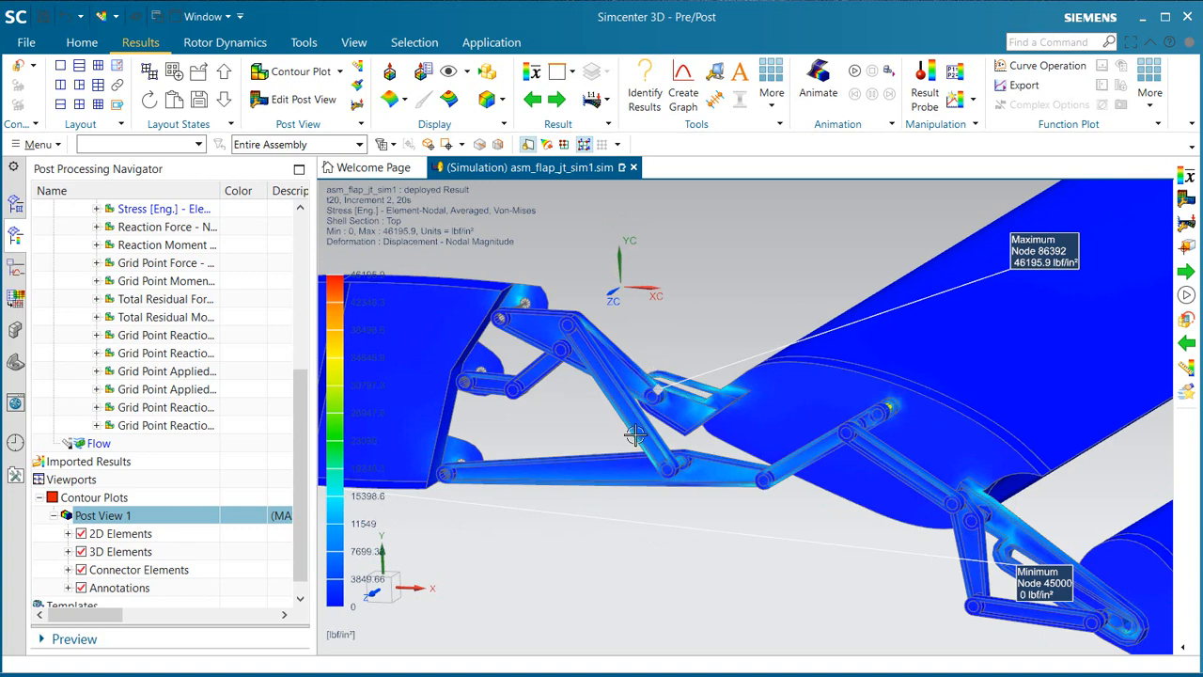
scroll(636, 434, down, 1)
scroll(636, 434, down, 1)
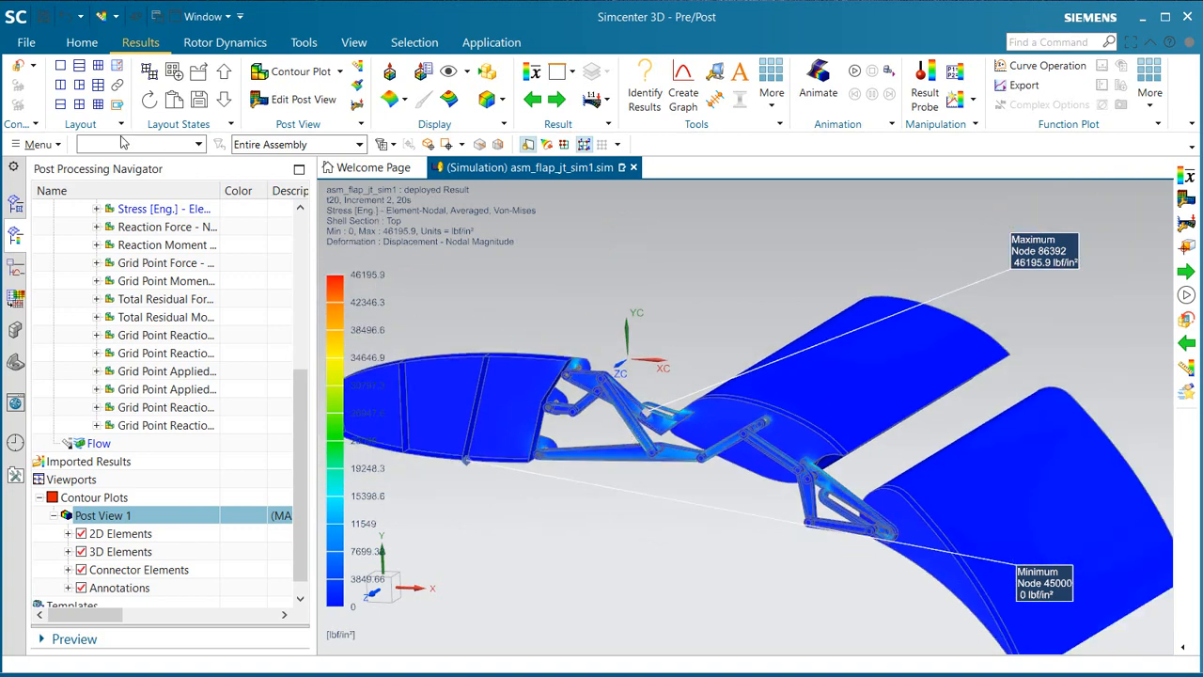
Step: Split the layout into two stacked viewports and plot stowed2's structural Stress [Eng.] - Element-Nodal for t20, Increment 2, 20s in the lower one
click(60, 103)
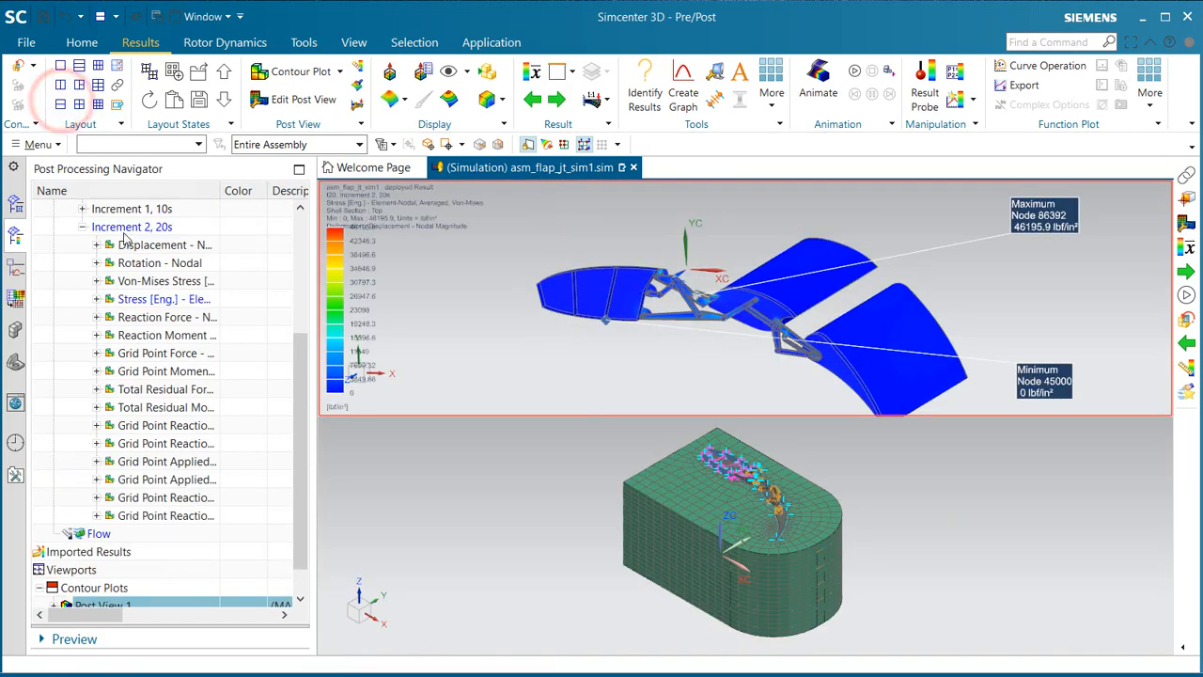
scroll(170, 362, up, 4)
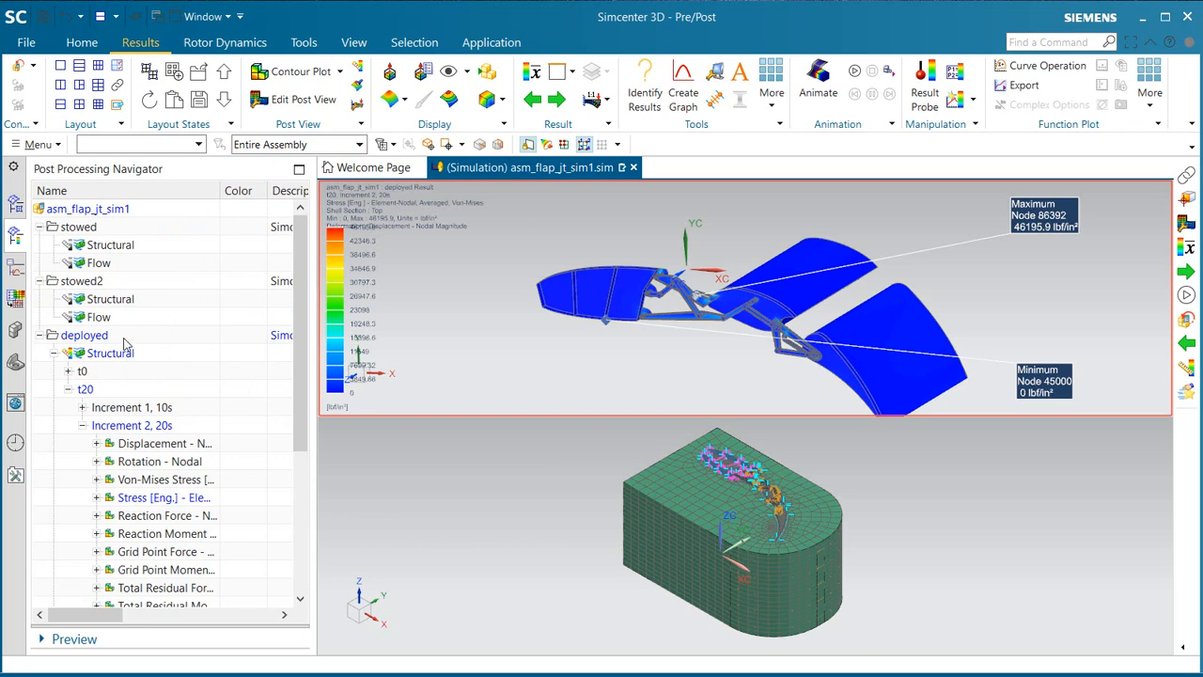
double_click(97, 299)
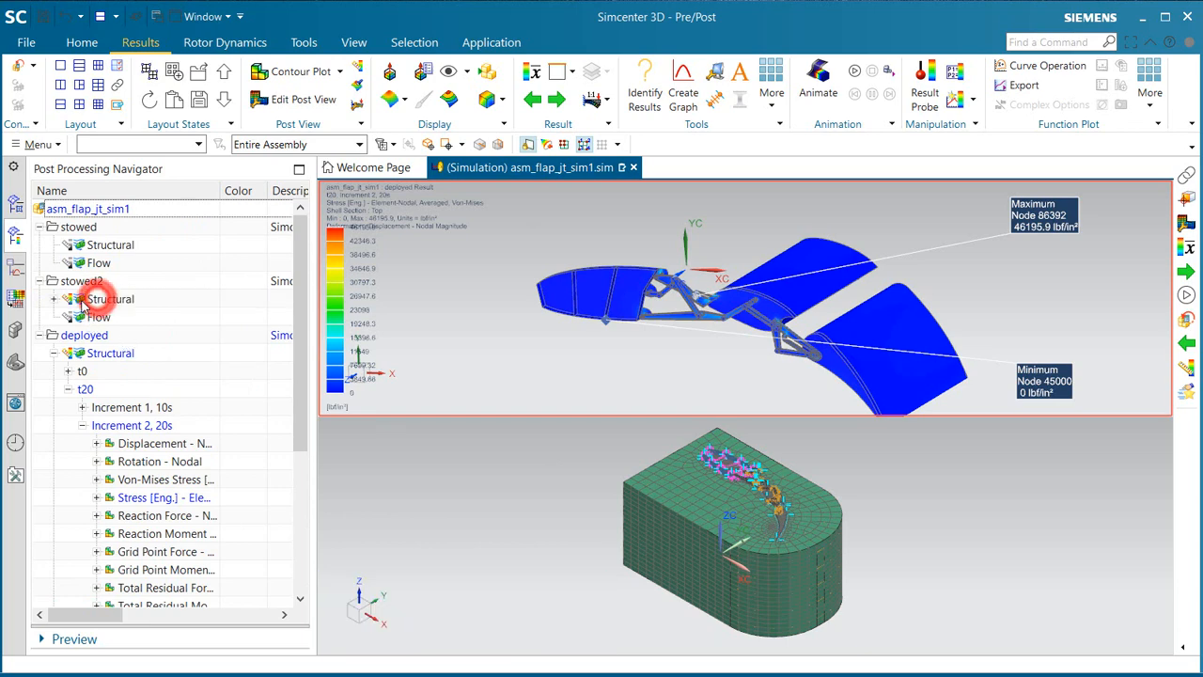
click(53, 299)
click(67, 334)
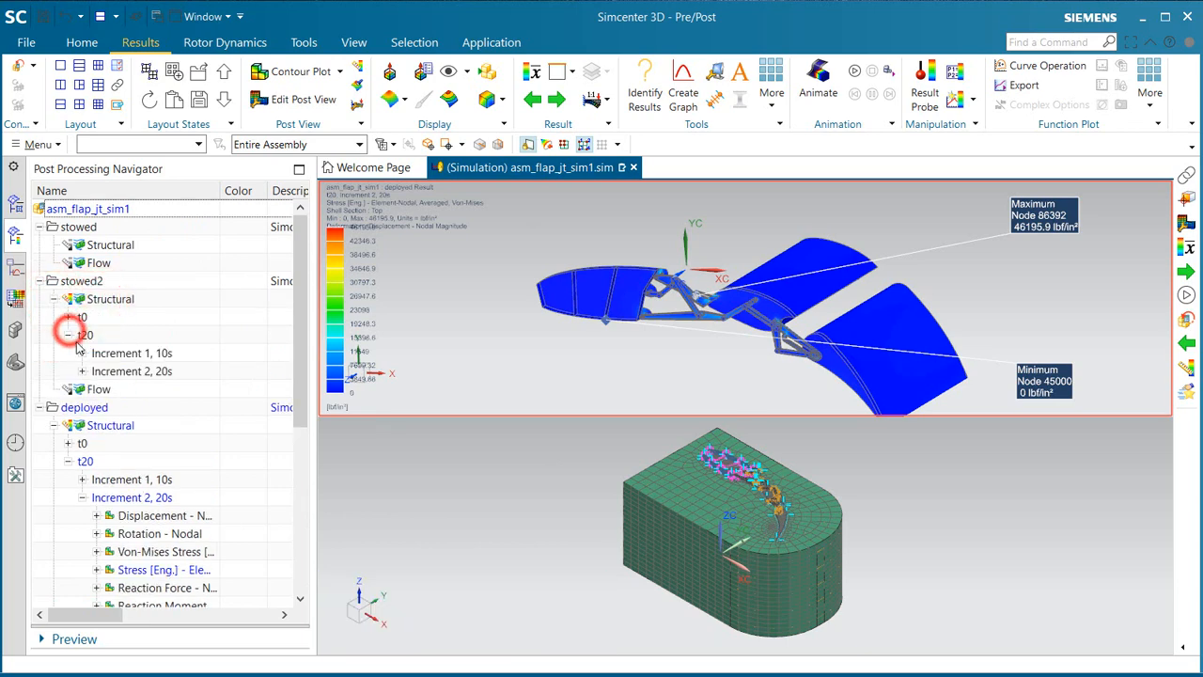
click(81, 371)
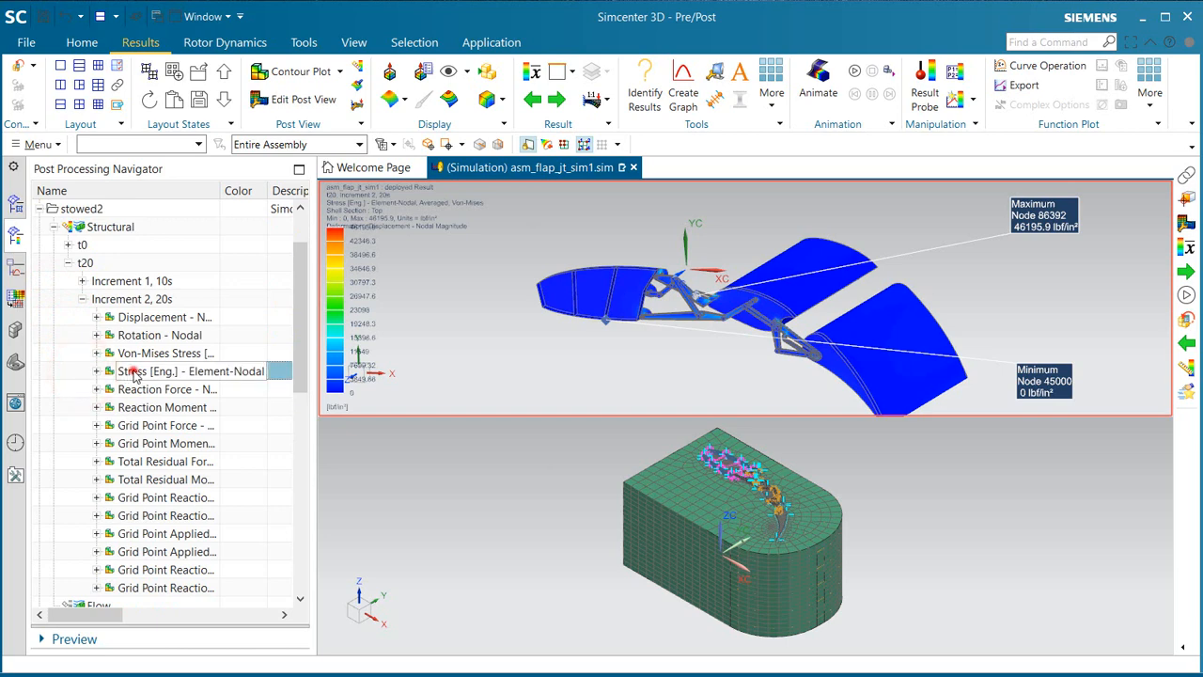
double_click(131, 372)
click(509, 507)
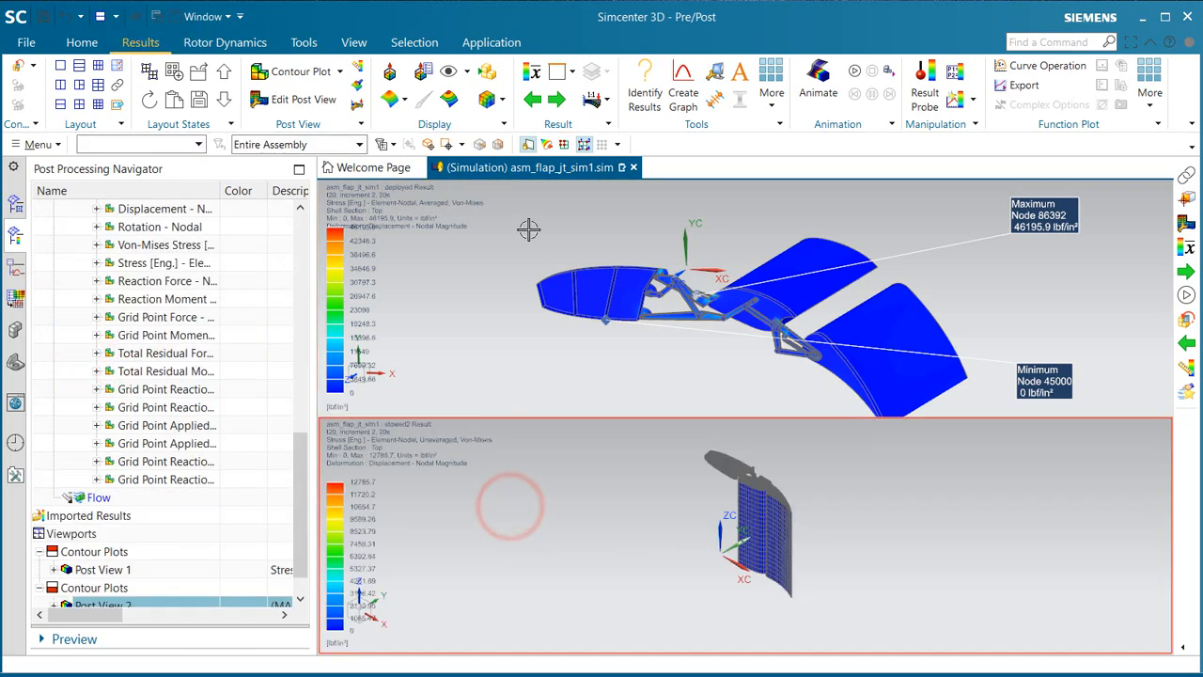
Step: Show only feature edges on the stowed2 stress plot and average its results at the nodes
click(492, 100)
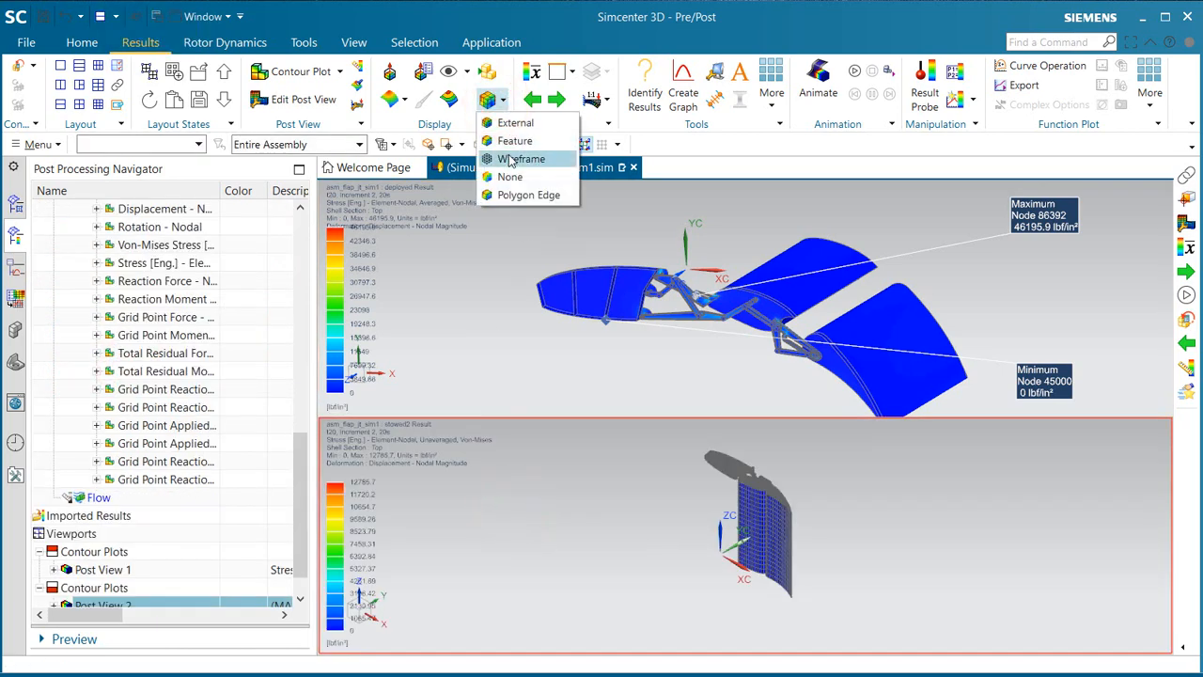
click(514, 143)
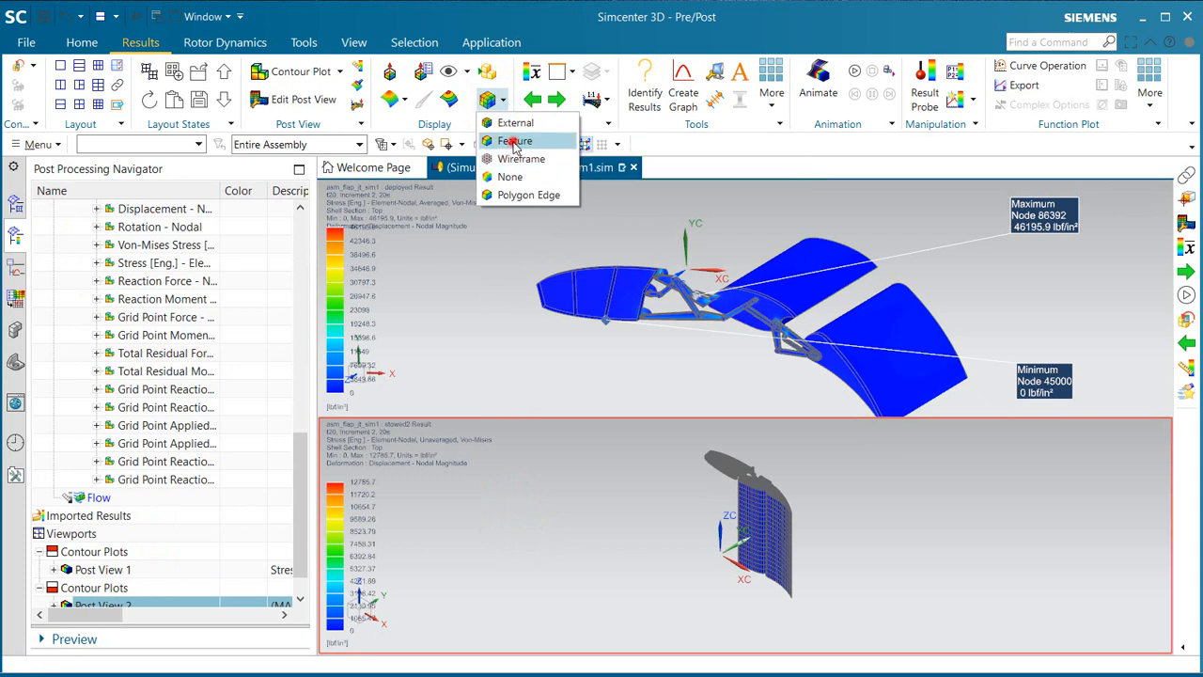
click(530, 74)
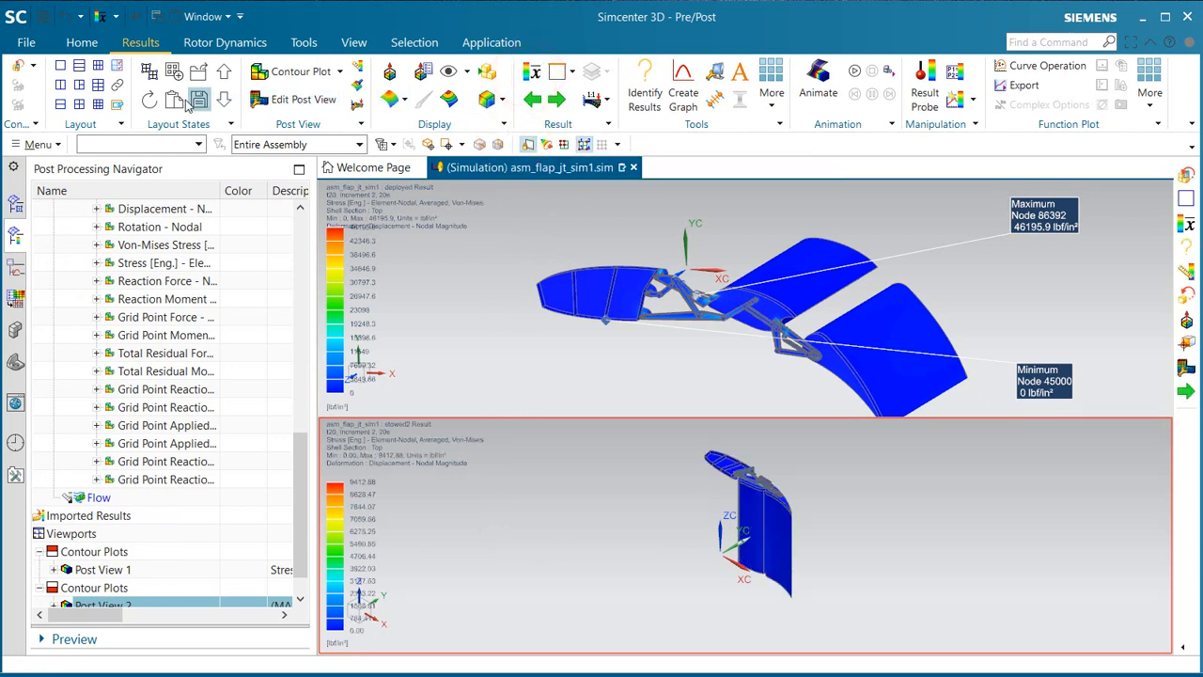
Step: Link the deployed and stowed2 viewports and orient both models to the same angled view
click(114, 83)
click(618, 302)
click(596, 517)
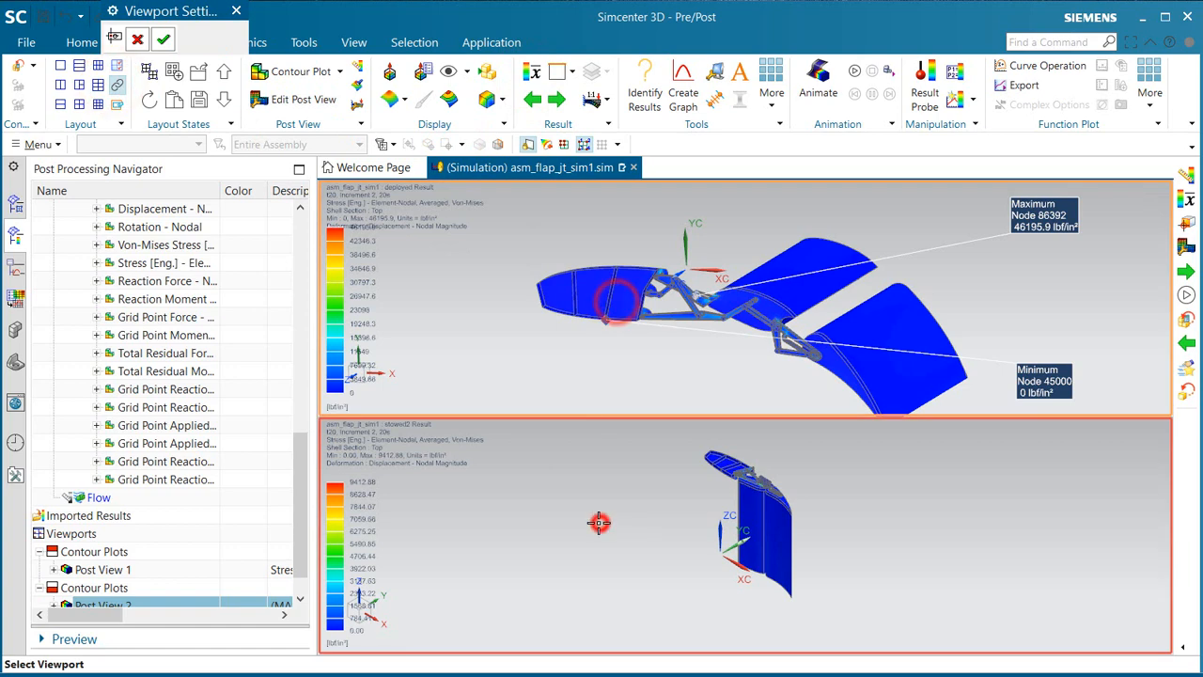
middle_drag(613, 491, 607, 555)
scroll(693, 557, up, 3)
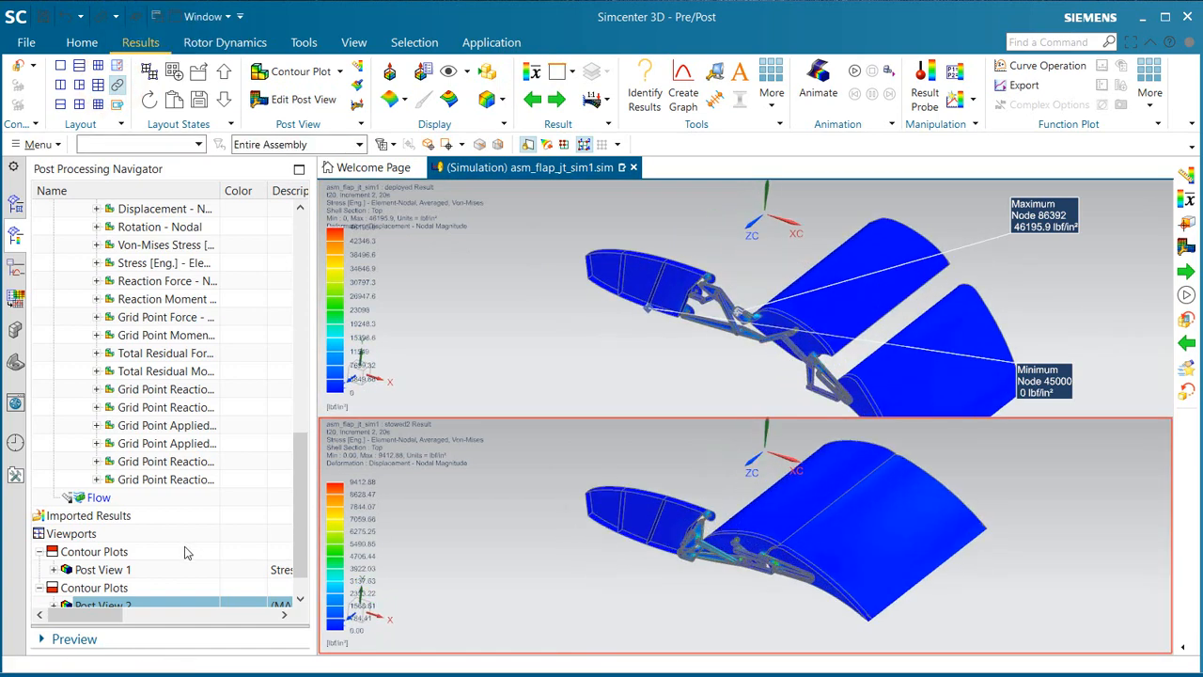
Step: Show the annotations of Post View 2 and compare the linkage stresses between the deployed and stowed2 plots
scroll(75, 575, down, 2)
click(53, 570)
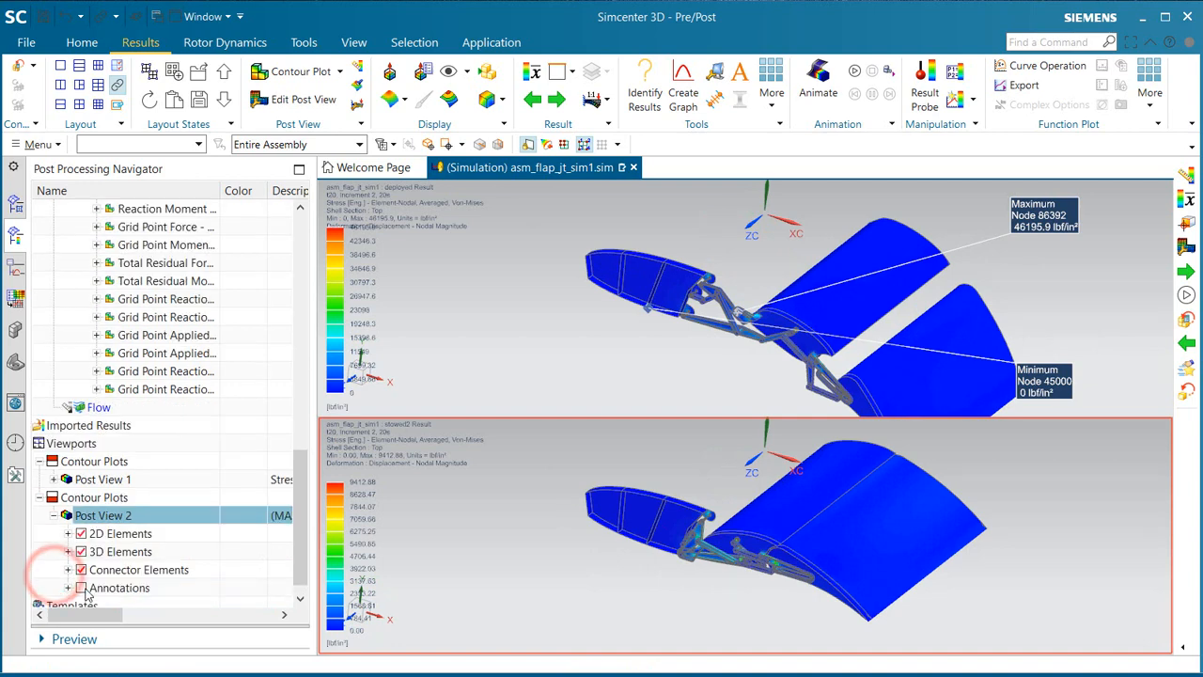
click(81, 587)
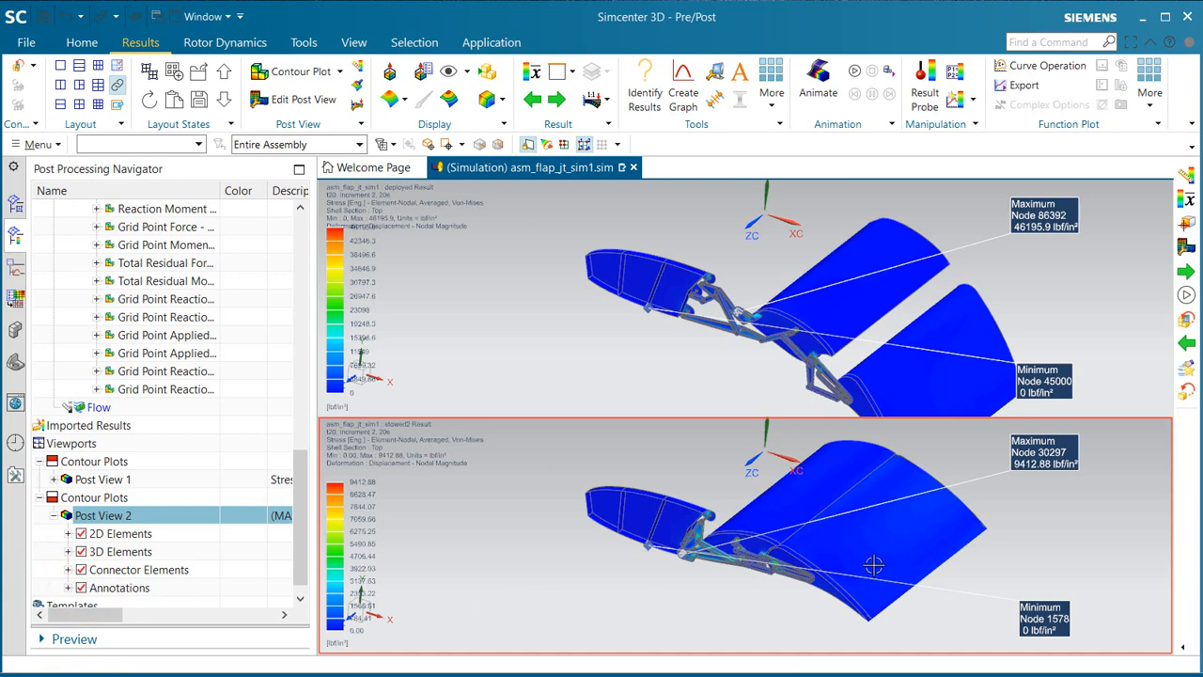
mouse_move(874, 564)
middle_down()
mouse_move(884, 554)
mouse_move(870, 554)
middle_up()
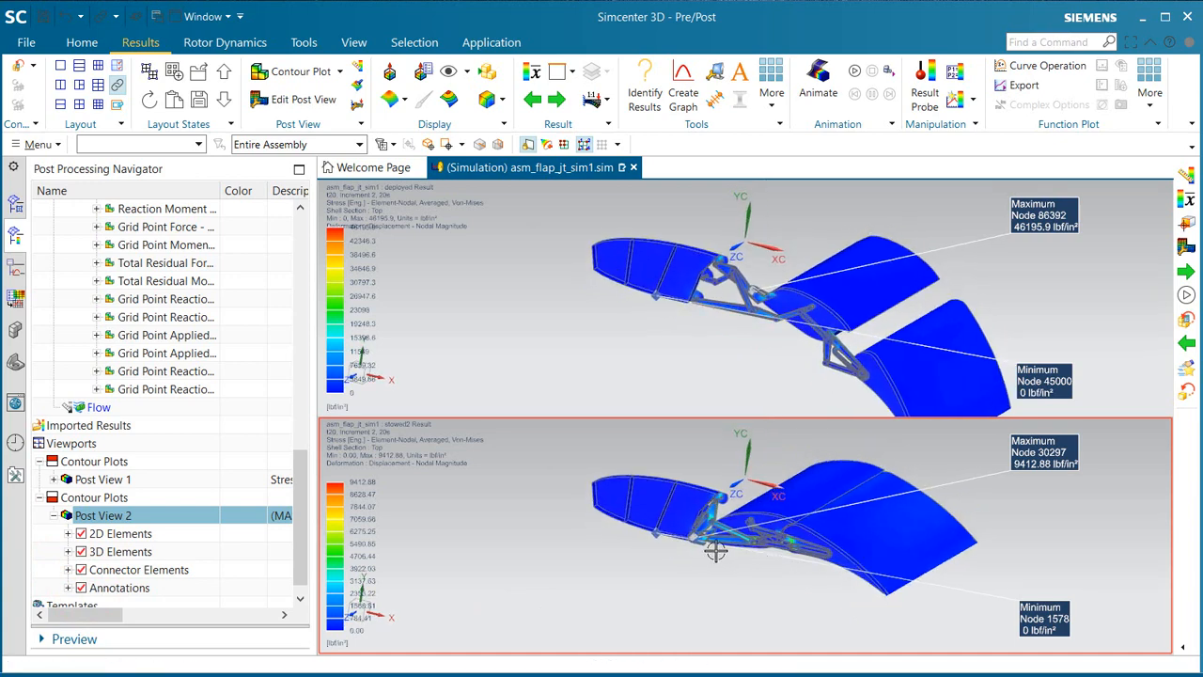
scroll(715, 552, up, 5)
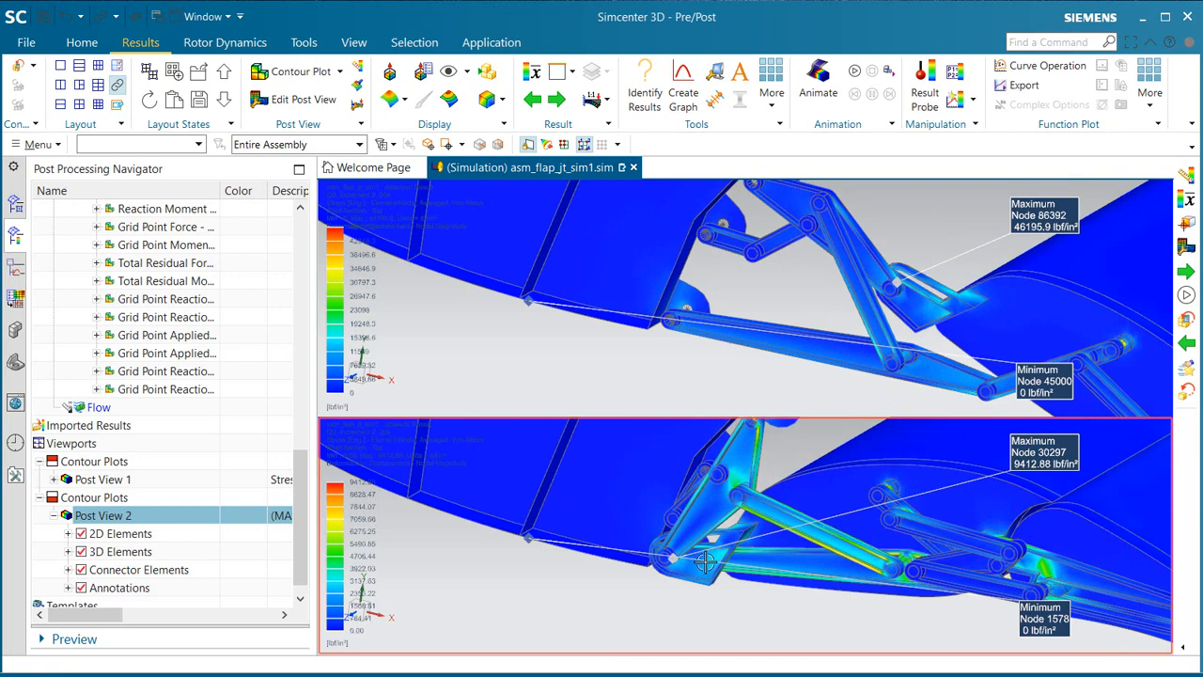
scroll(644, 590, down, 6)
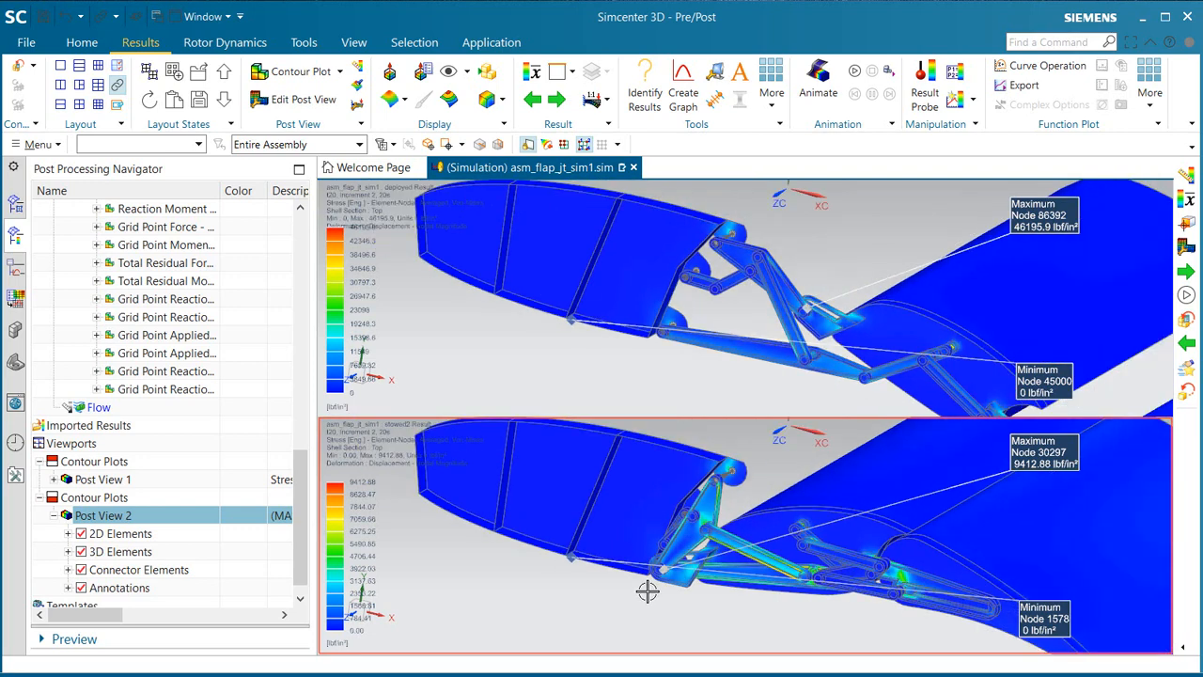